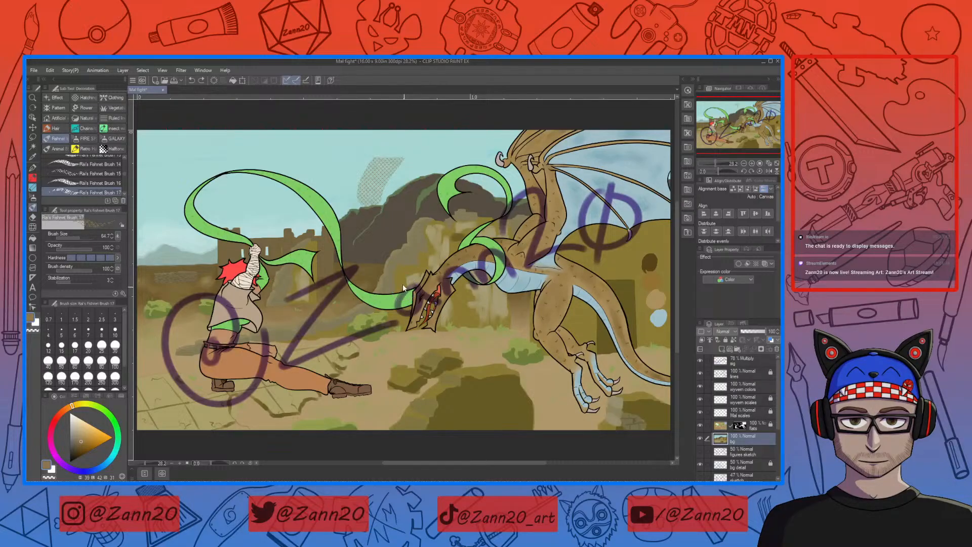
Undo the textured stroke in the sky and choose the Soft Square brush.
{"action": "key", "text": "ctrl+z"}
{"action": "left_click", "coordinate": [32, 168]}
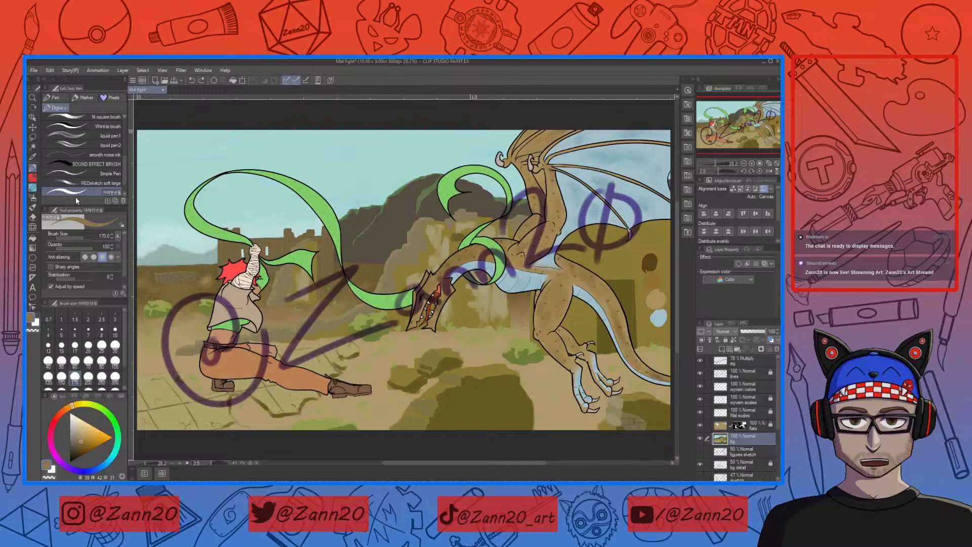
{"action": "left_click", "coordinate": [33, 178]}
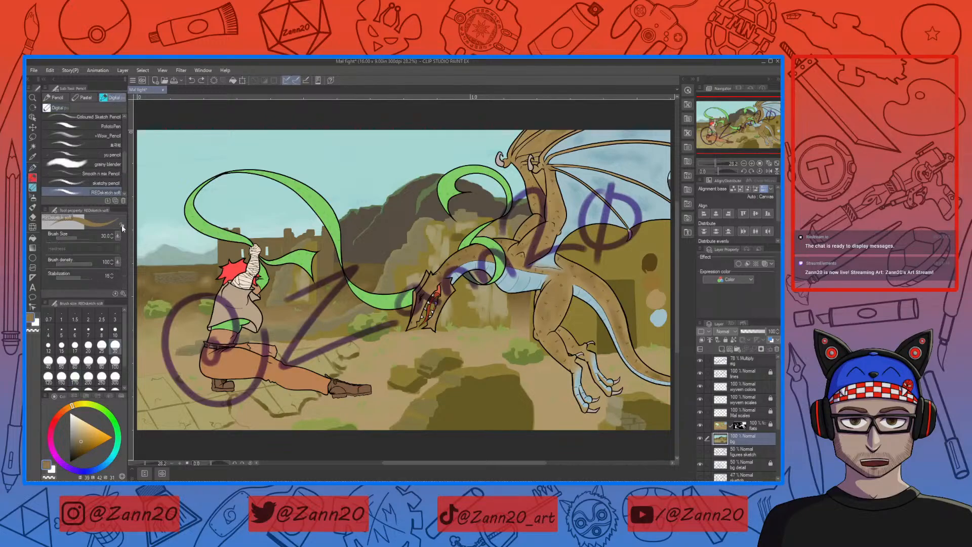
{"action": "left_click", "coordinate": [33, 187]}
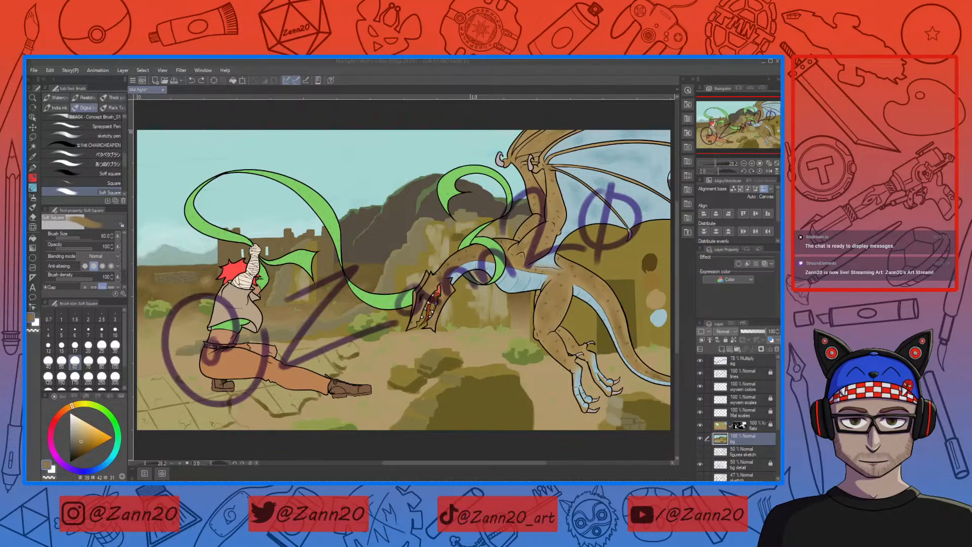
{"action": "left_click", "coordinate": [398, 118]}
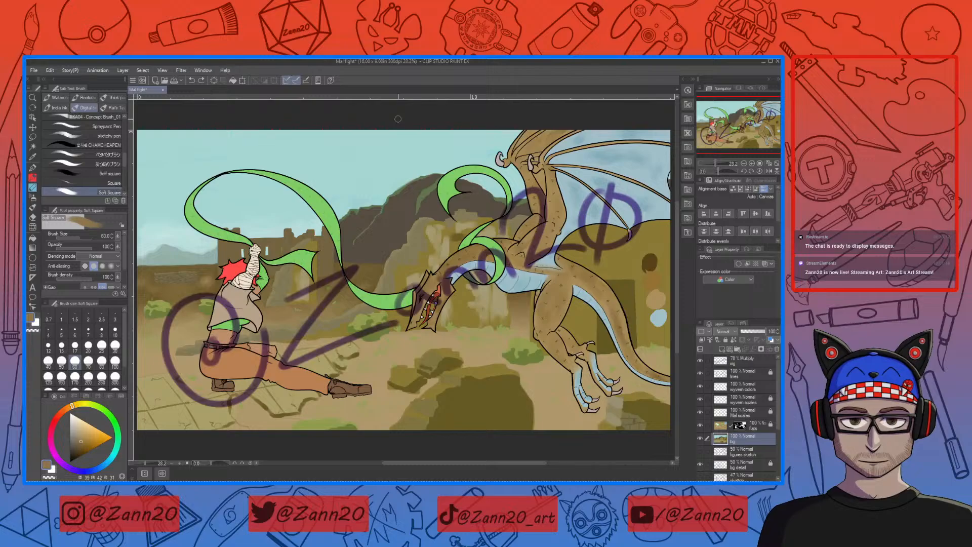
Hide the sig, lines, wyvern colors, wyvern scales, Mat scales and flats layers so only the background painting shows.
{"action": "left_click", "coordinate": [699, 424]}
{"action": "left_click", "coordinate": [701, 411]}
{"action": "left_click", "coordinate": [701, 386]}
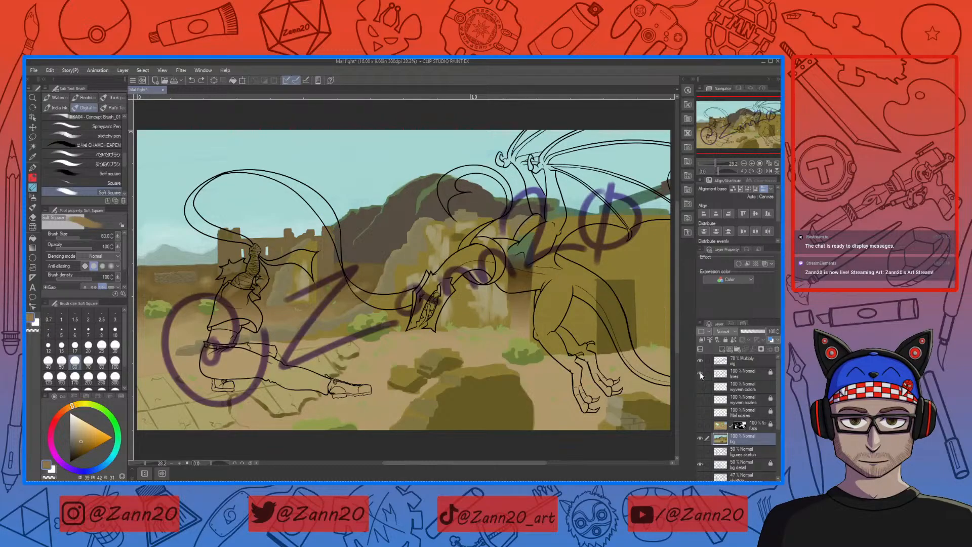
{"action": "left_click", "coordinate": [700, 372]}
{"action": "left_click", "coordinate": [700, 360]}
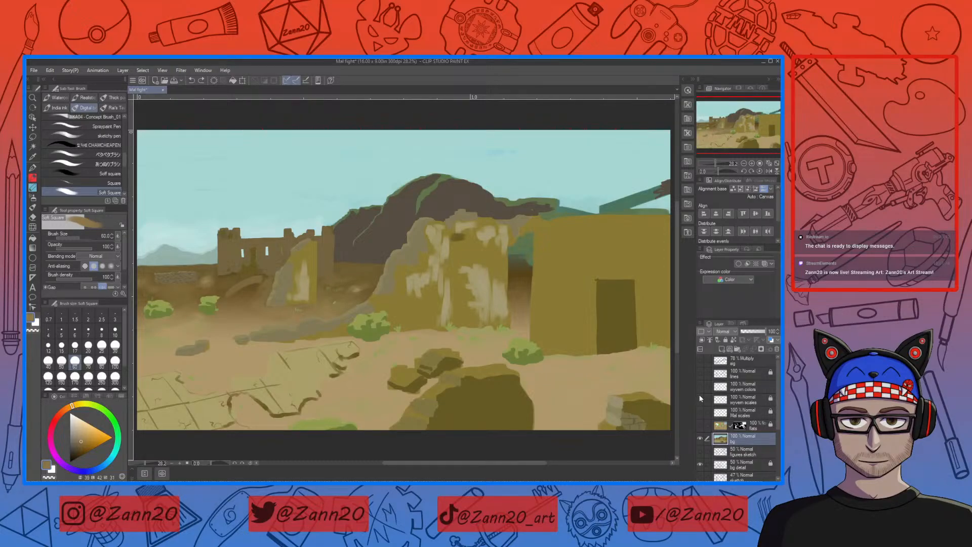
Paint the distant rock at the canvas's right edge in a sampled dark brown, showing the lines layer only as a temporary guide.
{"action": "left_click", "coordinate": [700, 372]}
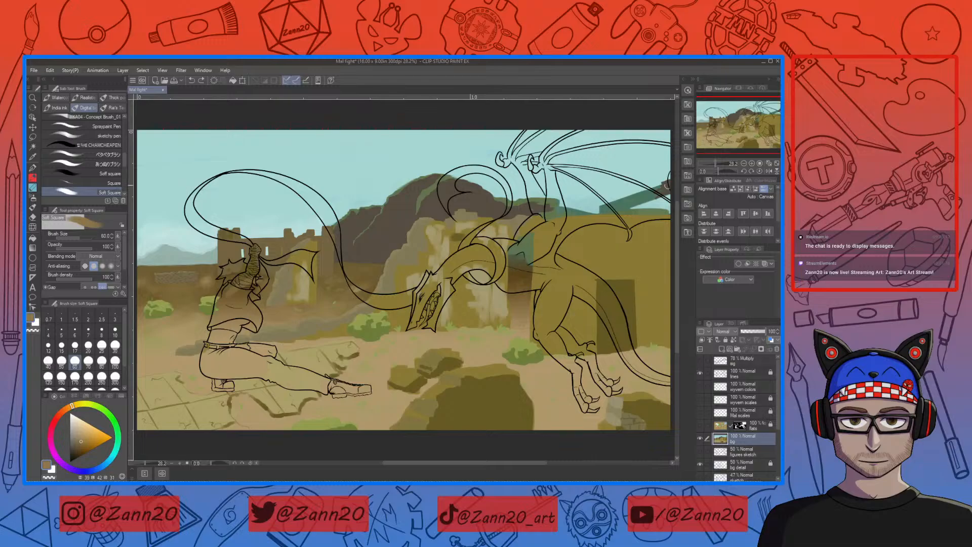
{"action": "right_click", "coordinate": [670, 178]}
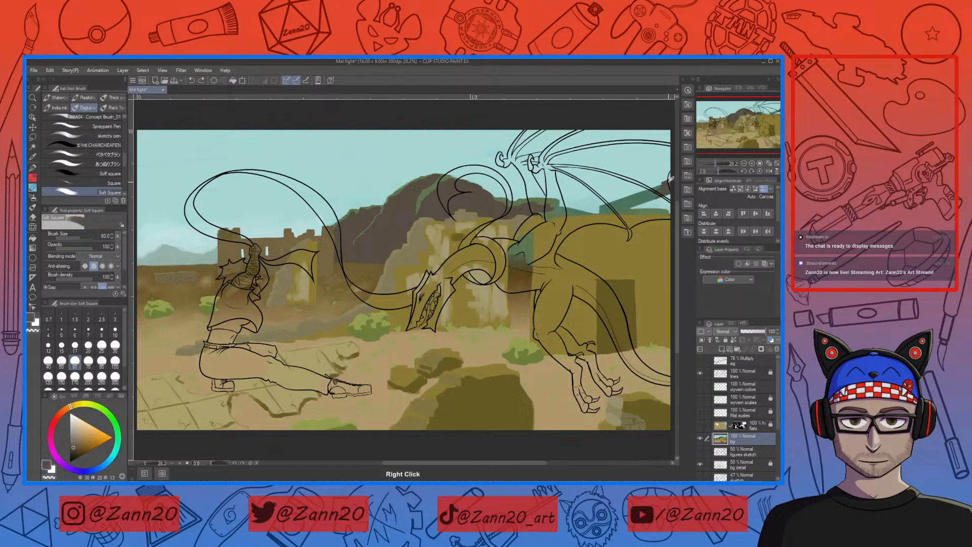
{"action": "left_click_drag", "start_coordinate": [668, 184], "coordinate": [667, 179]}
{"action": "left_click", "coordinate": [701, 375]}
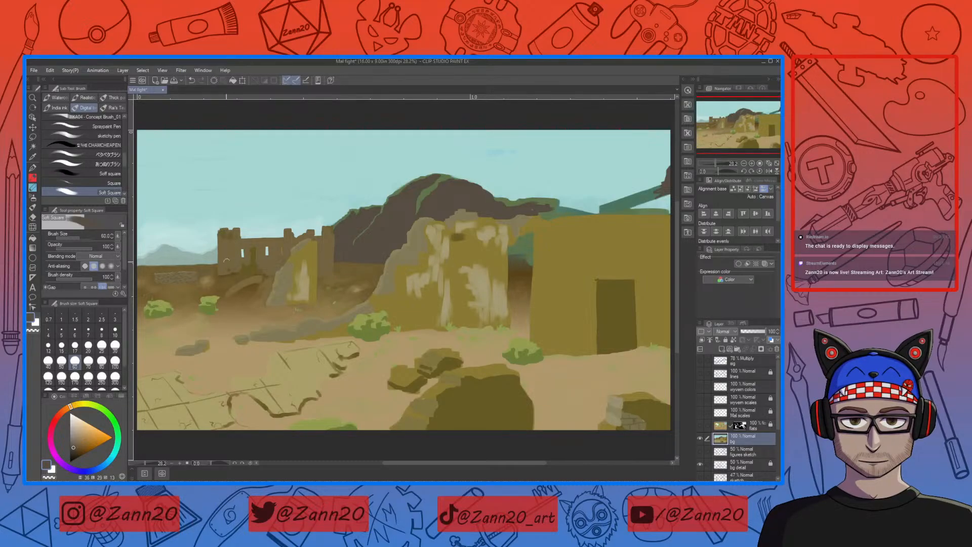
Sample the castle ruin's brown tones and paint over the face of its left tower.
{"action": "right_click", "coordinate": [241, 275]}
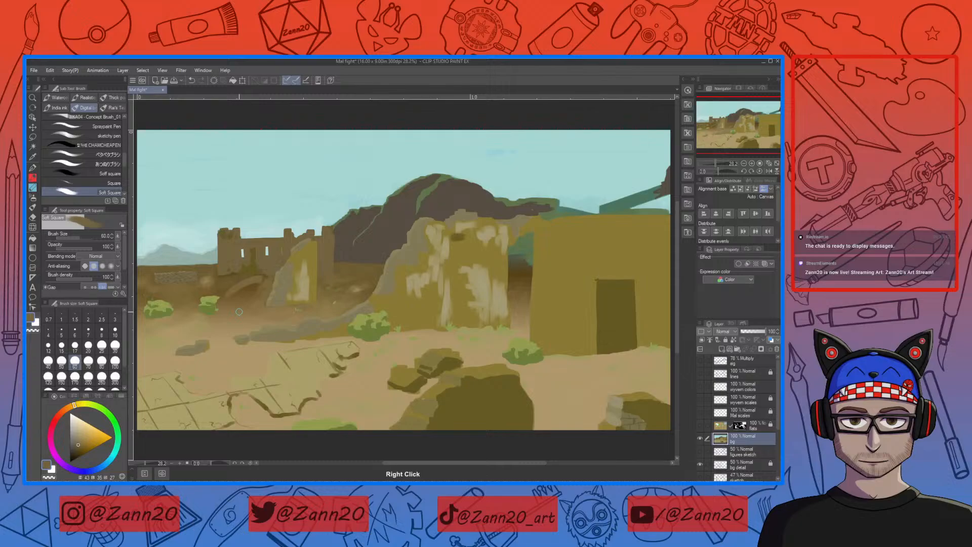
{"action": "left_click_drag", "start_coordinate": [82, 442], "coordinate": [80, 439]}
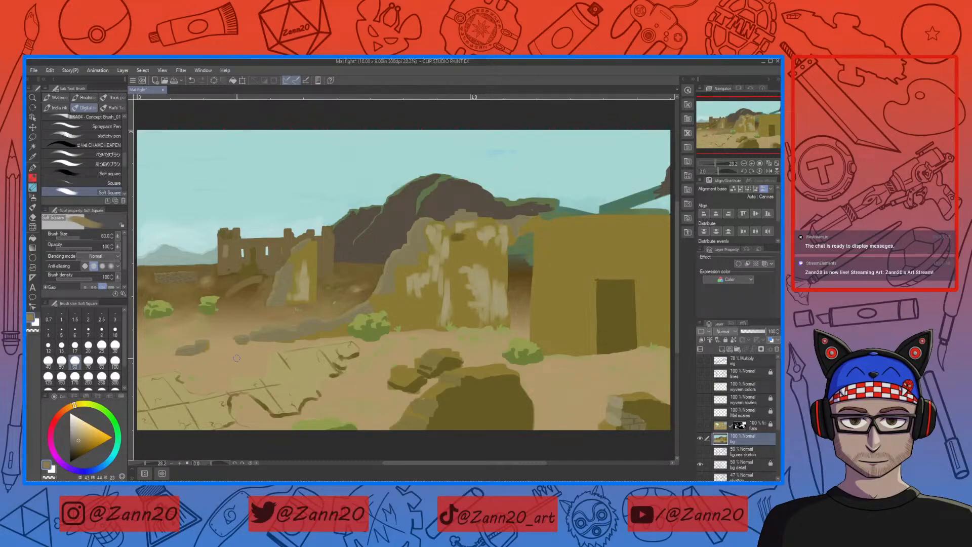
{"action": "right_click", "coordinate": [225, 257]}
{"action": "scroll", "coordinate": [225, 353], "scroll_direction": "up", "scroll_amount": 2}
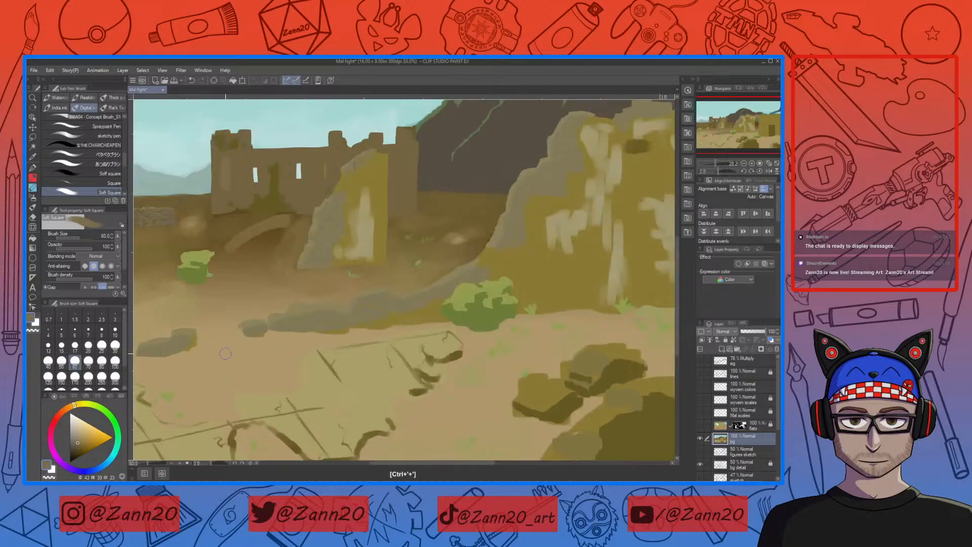
{"action": "left_click_drag", "start_coordinate": [286, 243], "coordinate": [442, 324]}
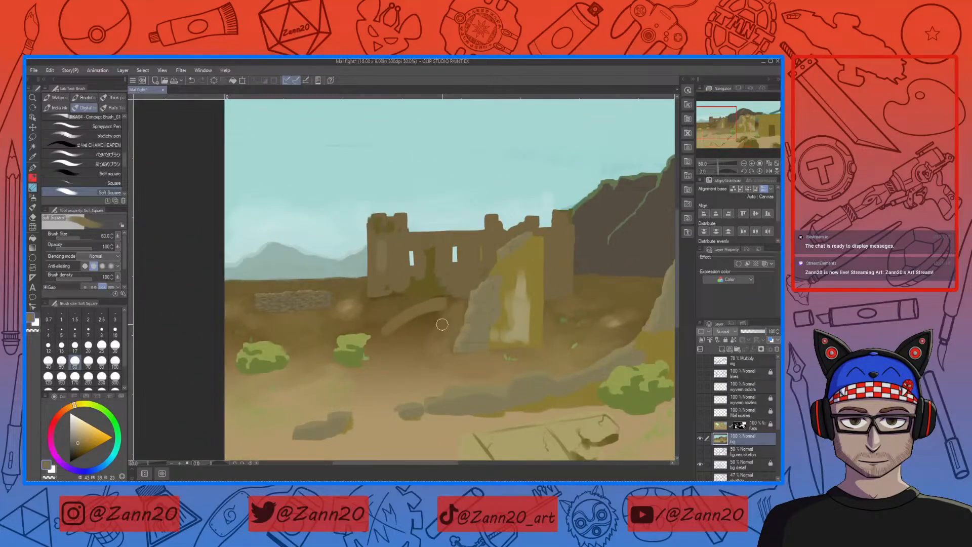
{"action": "key", "text": "ctrl+plus"}
{"action": "left_click_drag", "start_coordinate": [371, 254], "coordinate": [411, 338]}
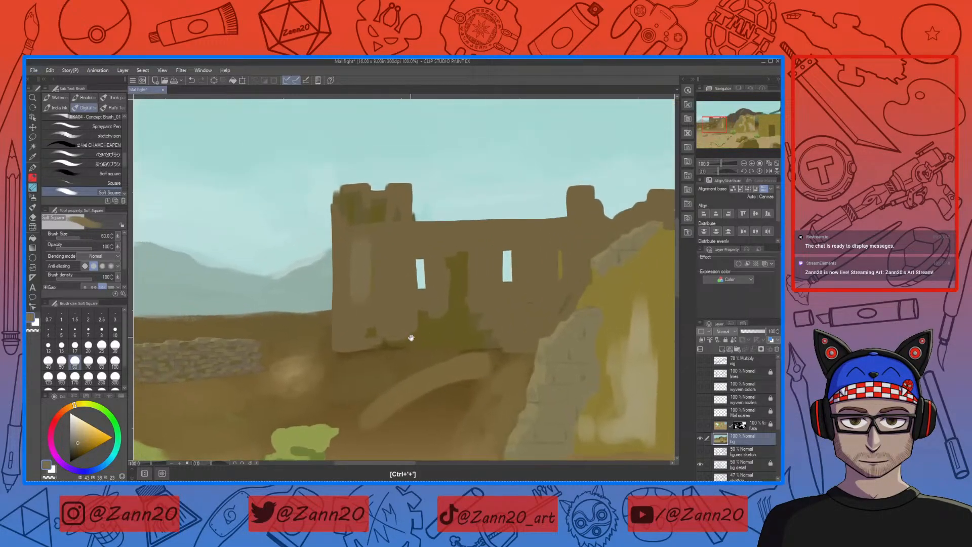
{"action": "mouse_move", "coordinate": [370, 282]}
{"action": "left_mouse_down"}
{"action": "mouse_move", "coordinate": [382, 238]}
{"action": "mouse_move", "coordinate": [375, 266]}
{"action": "mouse_move", "coordinate": [384, 287]}
{"action": "left_mouse_up"}
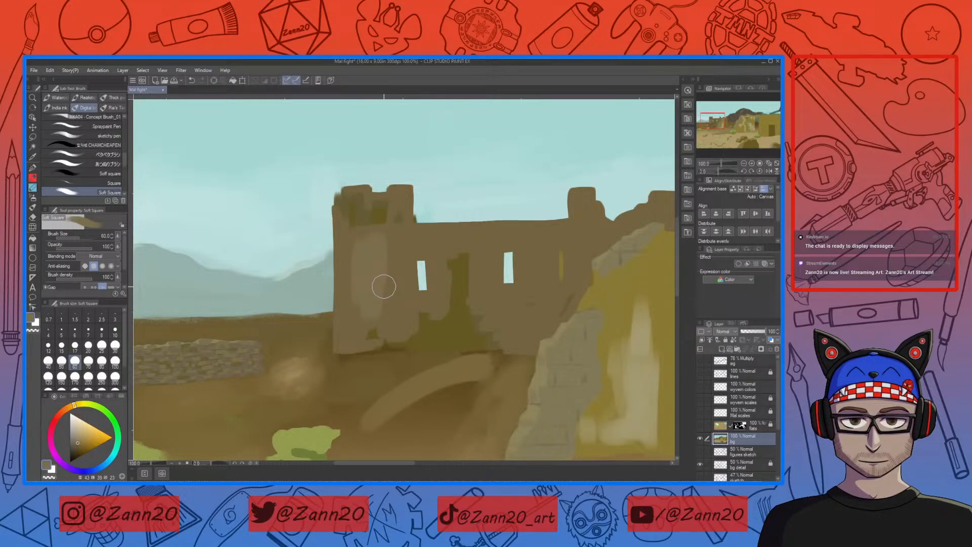
Show the lines layer and cover the green patches on the castle ruin's tower and wall with sampled wall brown.
{"action": "left_click", "coordinate": [700, 373]}
{"action": "left_click_drag", "start_coordinate": [408, 266], "coordinate": [404, 305]}
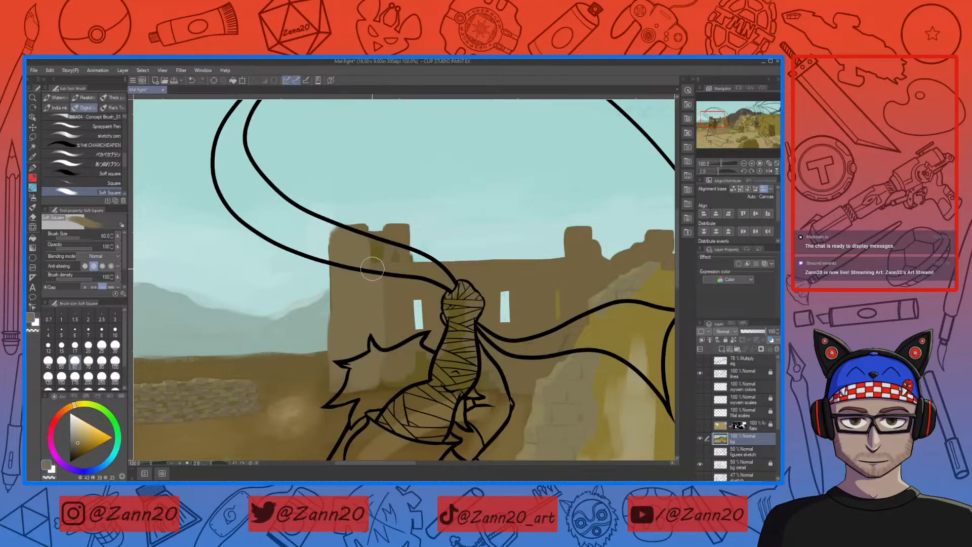
{"action": "left_click_drag", "start_coordinate": [371, 237], "coordinate": [372, 286]}
{"action": "left_click_drag", "start_coordinate": [450, 351], "coordinate": [461, 324]}
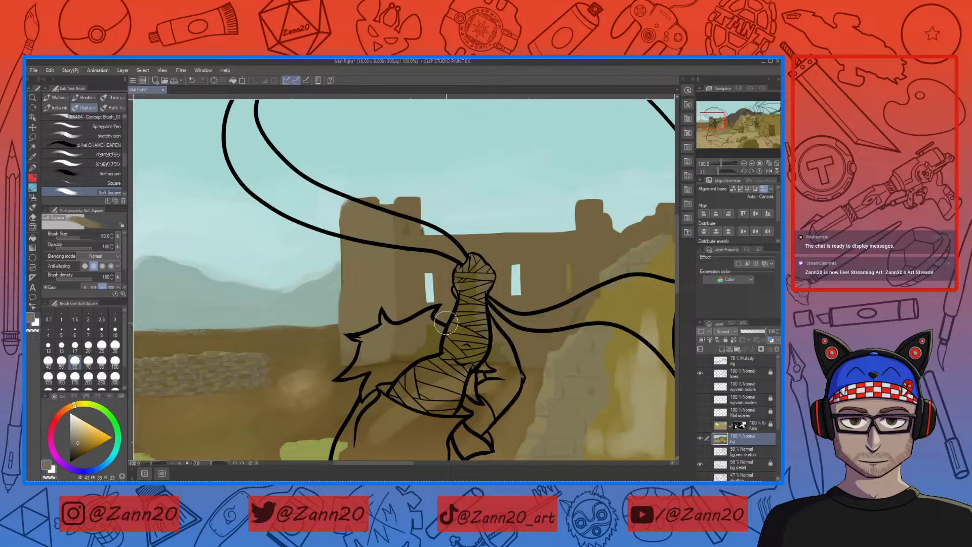
{"action": "right_click", "coordinate": [421, 260]}
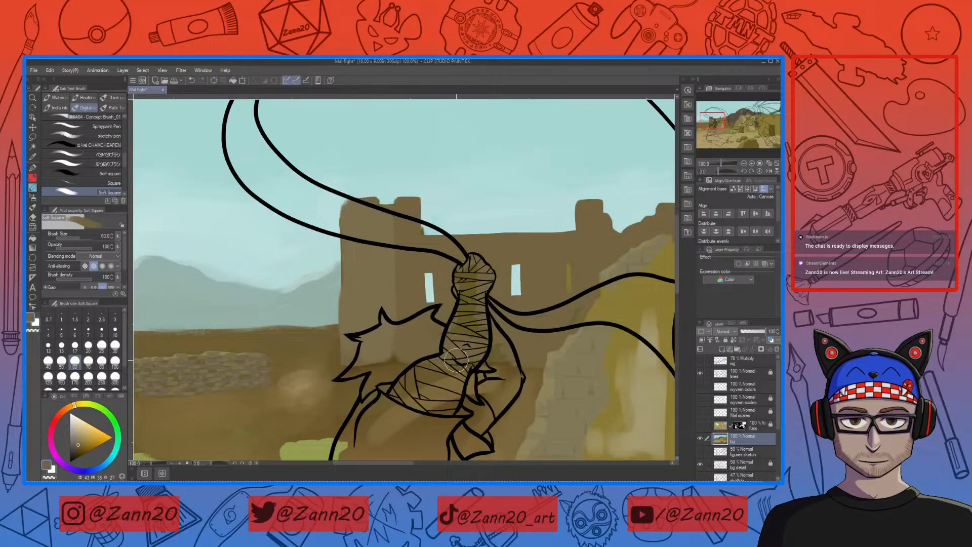
{"action": "mouse_move", "coordinate": [480, 348]}
{"action": "left_mouse_down"}
{"action": "mouse_move", "coordinate": [471, 298]}
{"action": "mouse_move", "coordinate": [463, 326]}
{"action": "left_mouse_up"}
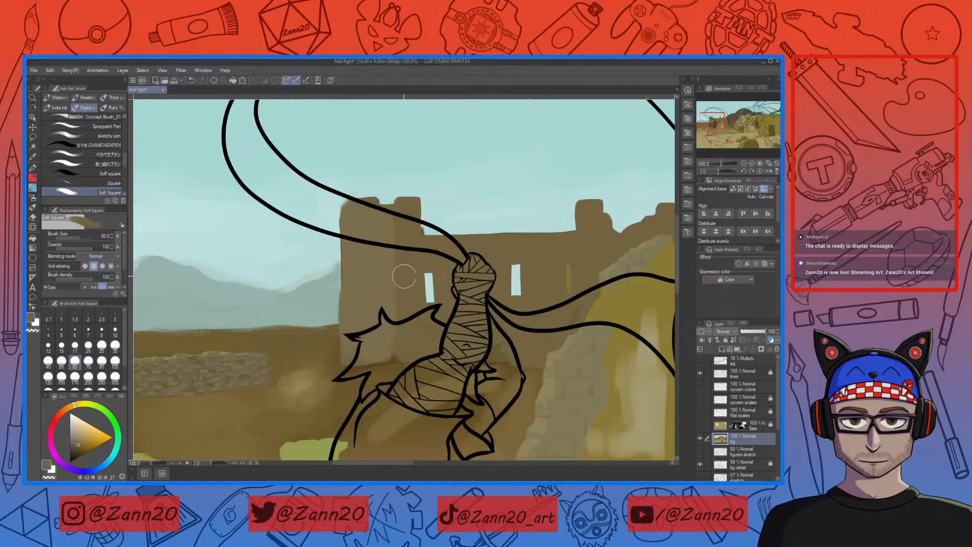
Reduce the brush size to 10 and paint thin vertical streaks on the ruin's left tower in sampled brown.
{"action": "key", "text": "bracketleft"}
{"action": "key", "text": "bracketleft"}
{"action": "key", "text": "bracketleft"}
{"action": "key", "text": "bracketleft"}
{"action": "key", "text": "bracketleft"}
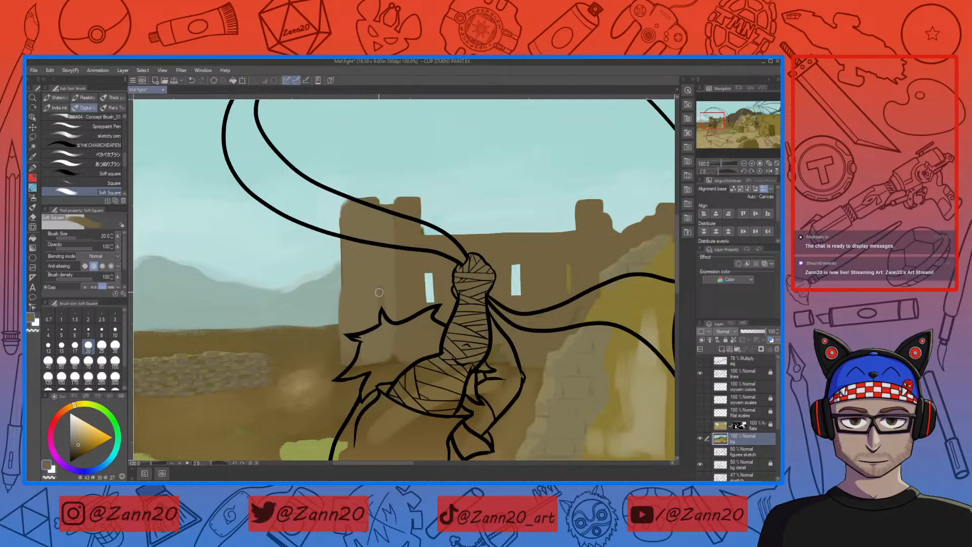
{"action": "key", "text": "bracketleft"}
{"action": "key", "text": "bracketleft"}
{"action": "key", "text": "bracketleft"}
{"action": "key", "text": "bracketleft"}
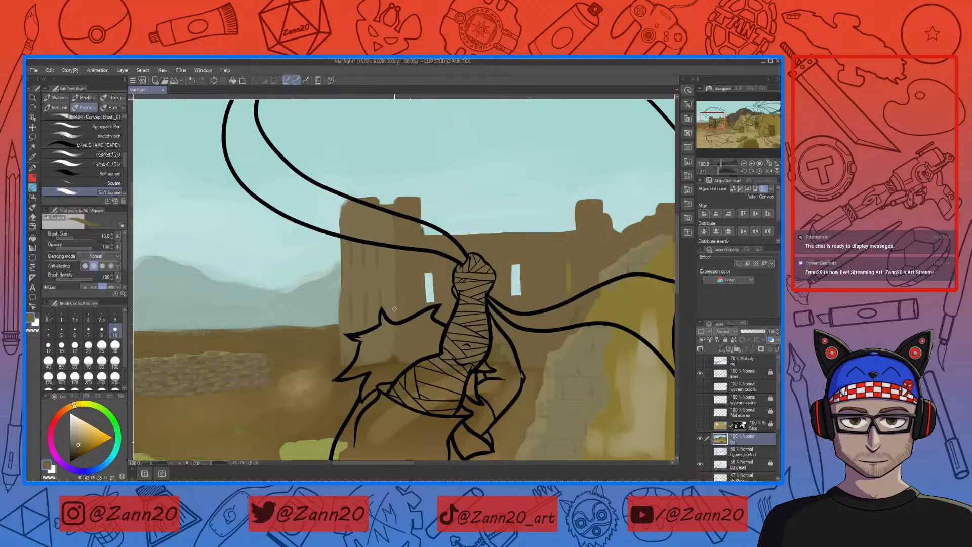
{"action": "right_click", "coordinate": [377, 315]}
{"action": "left_click_drag", "start_coordinate": [548, 360], "coordinate": [503, 358]}
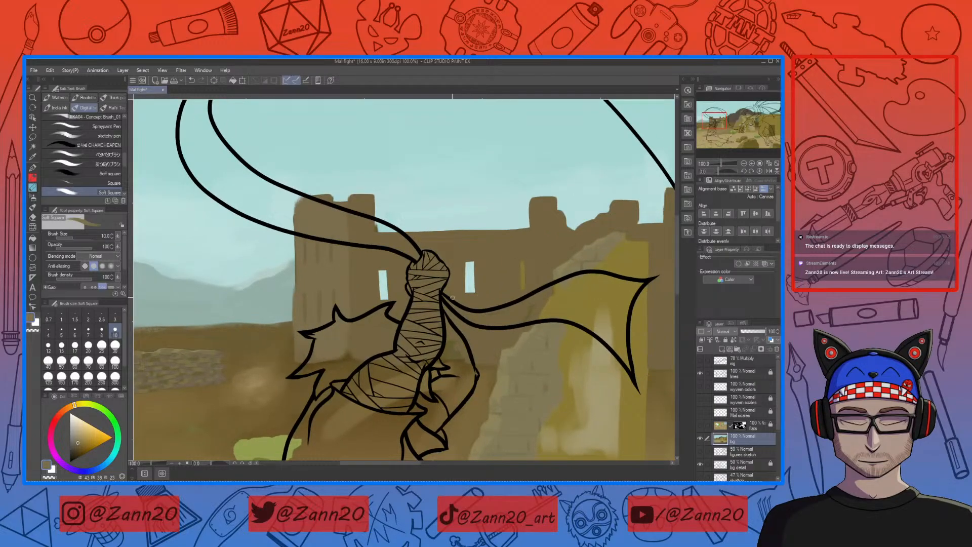
Clean up the edges of the ruin's two narrow window slits with sampled wall browns.
{"action": "right_click", "coordinate": [371, 280]}
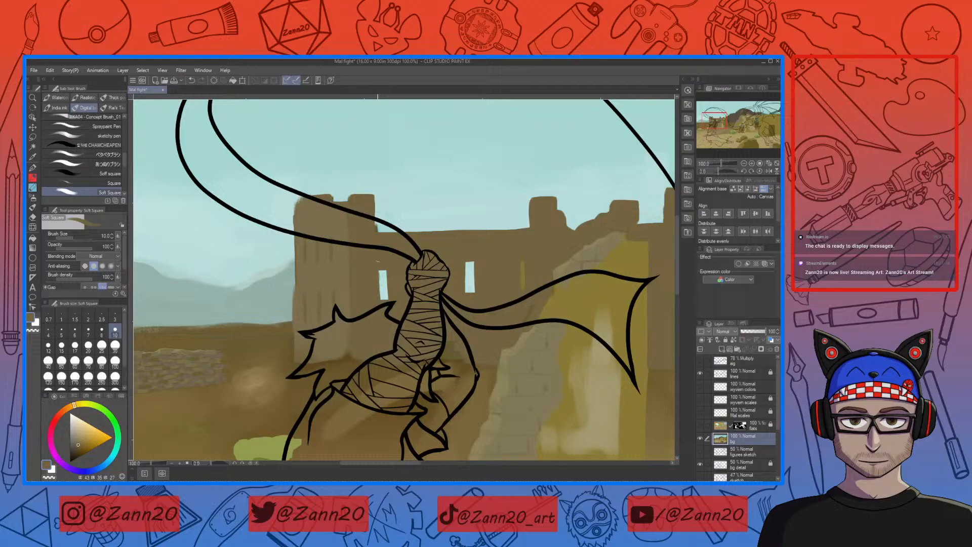
{"action": "left_click_drag", "start_coordinate": [385, 278], "coordinate": [387, 298]}
{"action": "right_click", "coordinate": [345, 273]}
{"action": "mouse_move", "coordinate": [473, 281]}
{"action": "left_mouse_down"}
{"action": "mouse_move", "coordinate": [471, 259]}
{"action": "mouse_move", "coordinate": [474, 301]}
{"action": "mouse_move", "coordinate": [470, 262]}
{"action": "left_mouse_up"}
{"action": "right_click", "coordinate": [478, 274]}
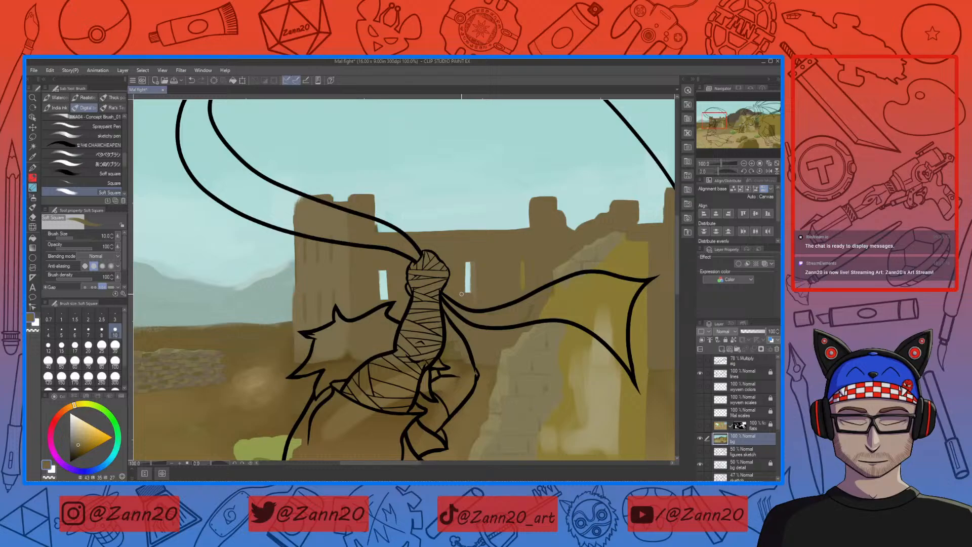
Refine the left edge of the ruin's middle turret using sampled sky and wall colours, undoing the stray stroke.
{"action": "right_click", "coordinate": [471, 269]}
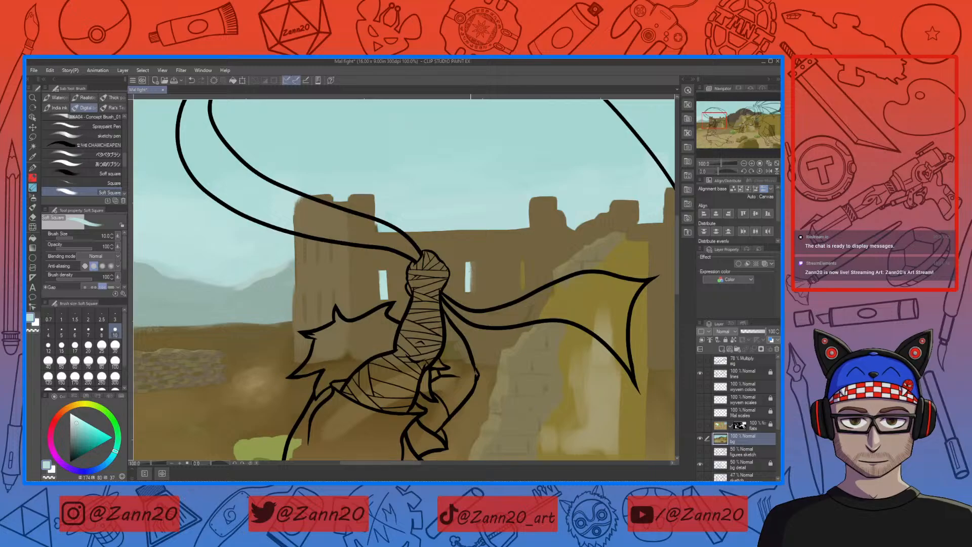
{"action": "left_click_drag", "start_coordinate": [552, 352], "coordinate": [465, 355]}
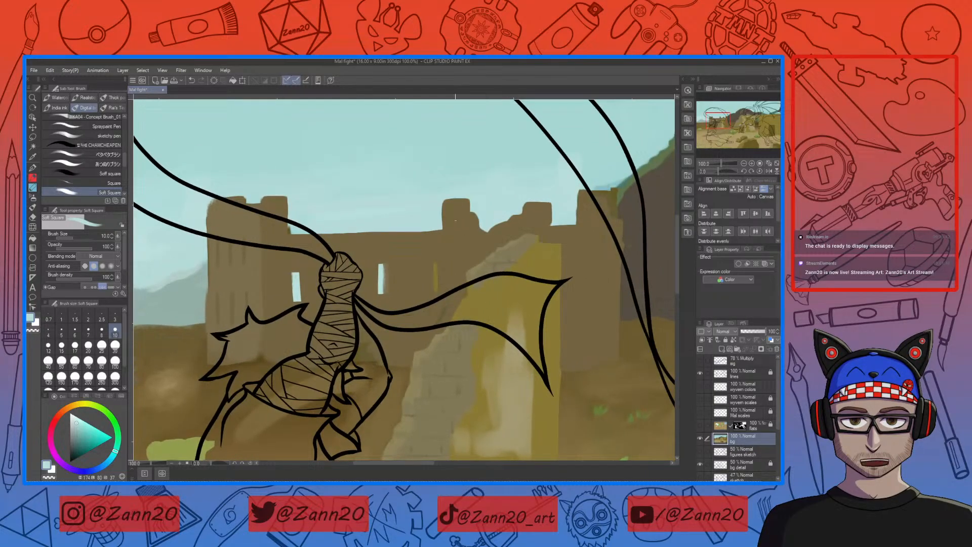
{"action": "left_click_drag", "start_coordinate": [443, 204], "coordinate": [444, 229]}
{"action": "left_click_drag", "start_coordinate": [444, 202], "coordinate": [444, 225]}
{"action": "key", "text": "ctrl+z"}
{"action": "right_click", "coordinate": [444, 207]}
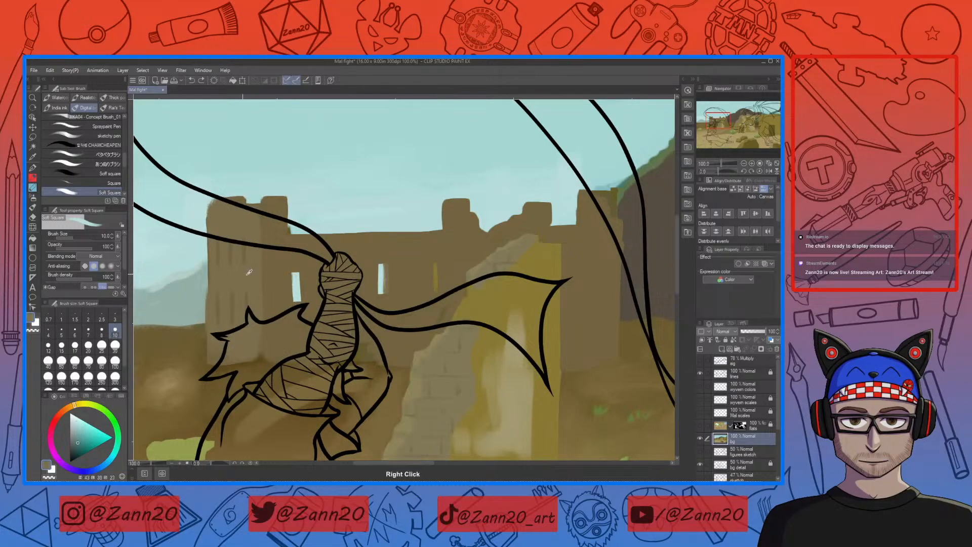
{"action": "left_click_drag", "start_coordinate": [445, 204], "coordinate": [444, 213]}
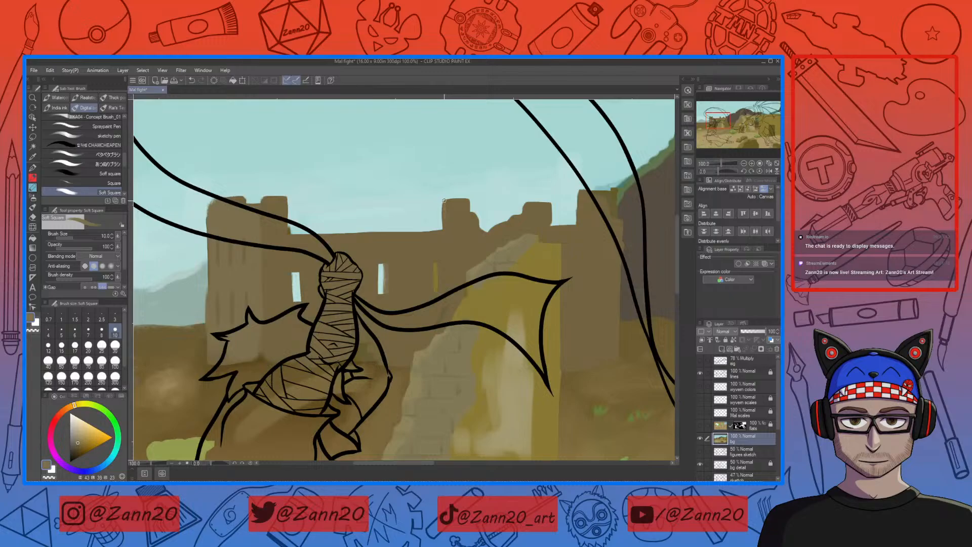
Touch up the broken wall top and the ruin's right tower with sampled wall brown.
{"action": "left_click_drag", "start_coordinate": [514, 216], "coordinate": [488, 233]}
{"action": "left_click_drag", "start_coordinate": [581, 198], "coordinate": [531, 203]}
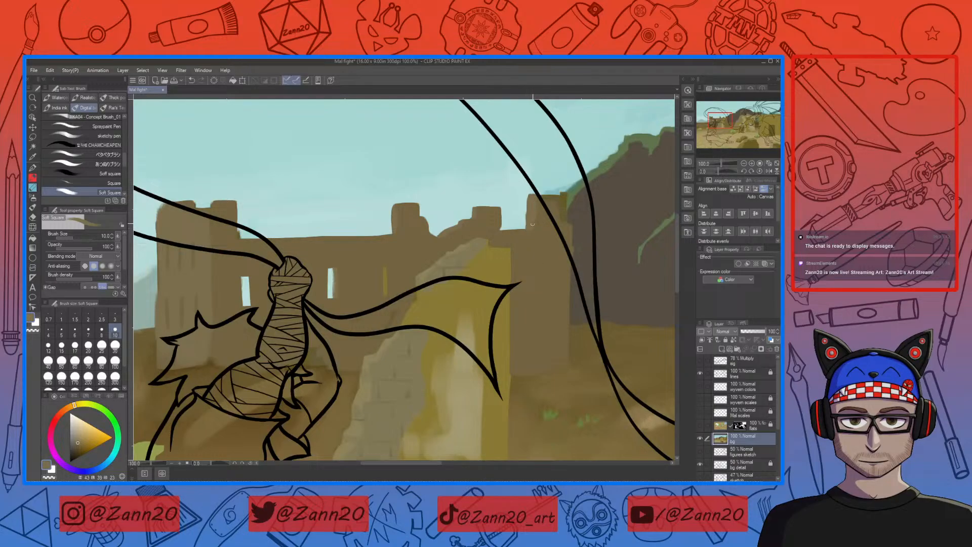
{"action": "right_click", "coordinate": [531, 230]}
{"action": "mouse_move", "coordinate": [479, 286]}
{"action": "left_mouse_down"}
{"action": "mouse_move", "coordinate": [545, 245]}
{"action": "mouse_move", "coordinate": [502, 281]}
{"action": "mouse_move", "coordinate": [501, 317]}
{"action": "left_mouse_up"}
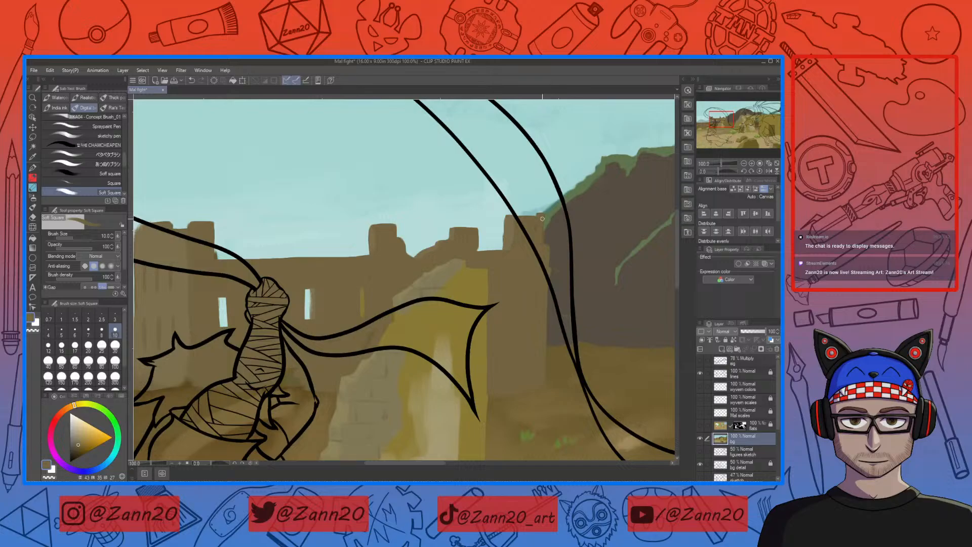
Examine the castle ruin and the overall composition together with the line art.
{"action": "left_click_drag", "start_coordinate": [517, 345], "coordinate": [626, 252]}
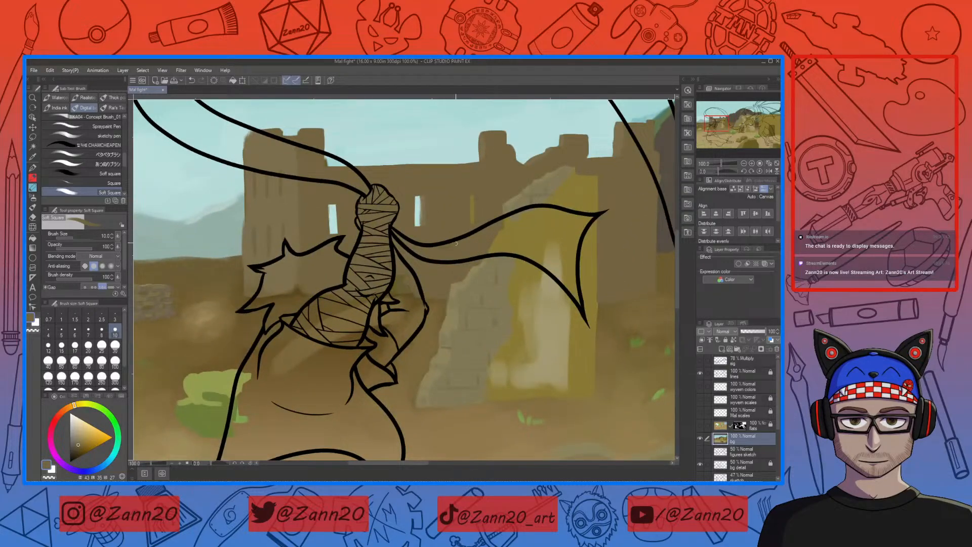
{"action": "left_click_drag", "start_coordinate": [462, 294], "coordinate": [500, 292]}
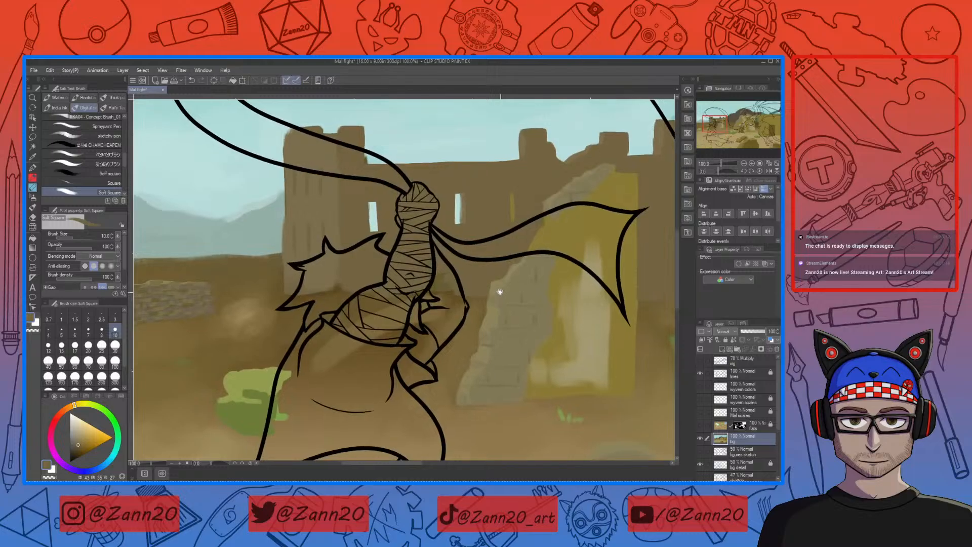
{"action": "left_click_drag", "start_coordinate": [423, 314], "coordinate": [477, 329]}
{"action": "key", "text": "ctrl+minus"}
{"action": "key", "text": "ctrl+minus"}
{"action": "key", "text": "ctrl+minus"}
{"action": "left_click_drag", "start_coordinate": [606, 381], "coordinate": [439, 299]}
{"action": "left_click_drag", "start_coordinate": [554, 310], "coordinate": [529, 351]}
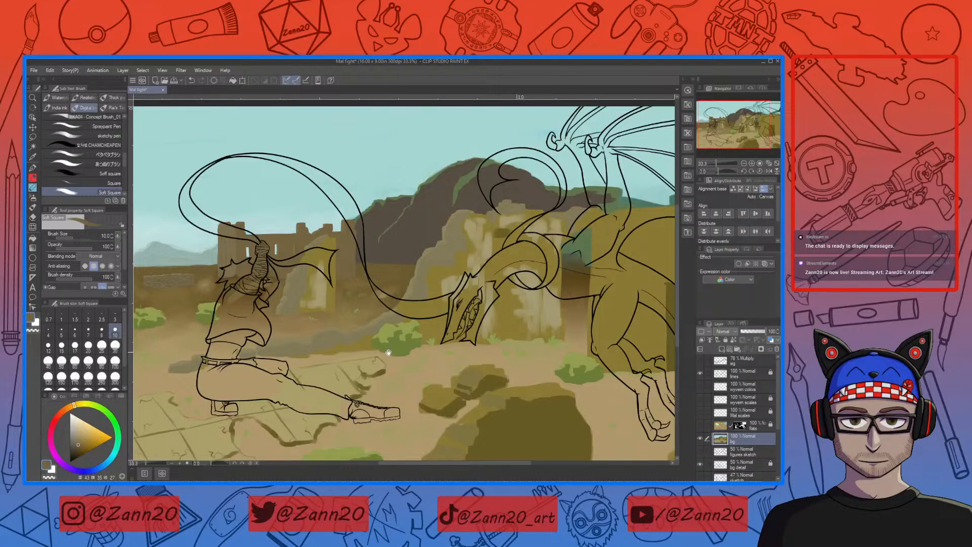
{"action": "left_click_drag", "start_coordinate": [388, 352], "coordinate": [426, 346]}
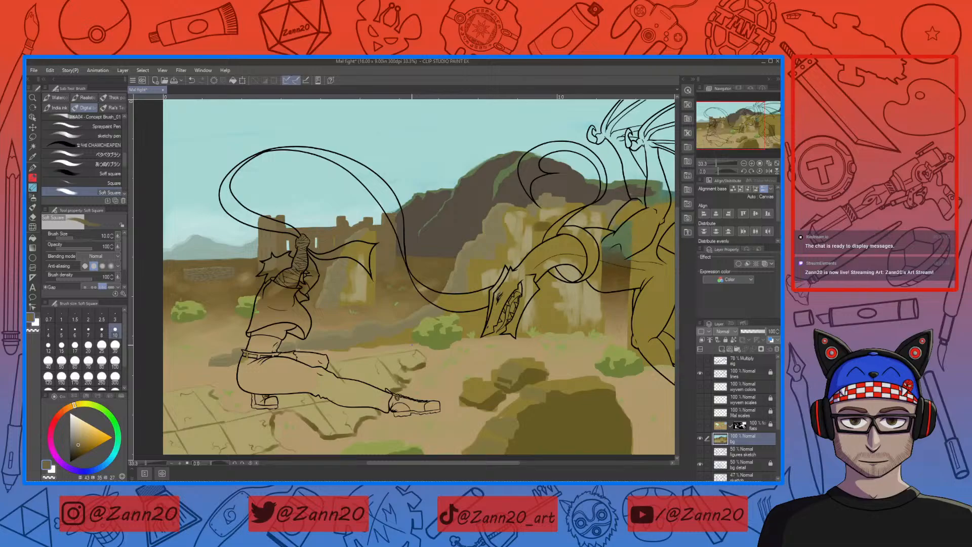
Sample the sandy ground colour and set the Soft Square brush size to 30 for the foreground rocks.
{"action": "right_click", "coordinate": [434, 353]}
{"action": "key", "text": "bracketright"}
{"action": "key", "text": "bracketright"}
{"action": "key", "text": "bracketright"}
{"action": "key", "text": "bracketright"}
{"action": "key", "text": "bracketright"}
{"action": "key", "text": "bracketright"}
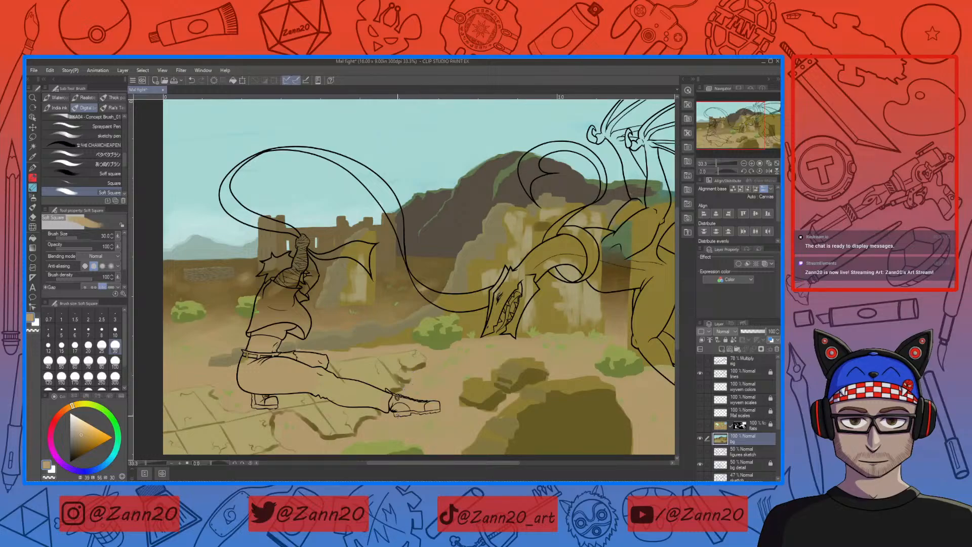
{"action": "left_click_drag", "start_coordinate": [359, 398], "coordinate": [447, 317]}
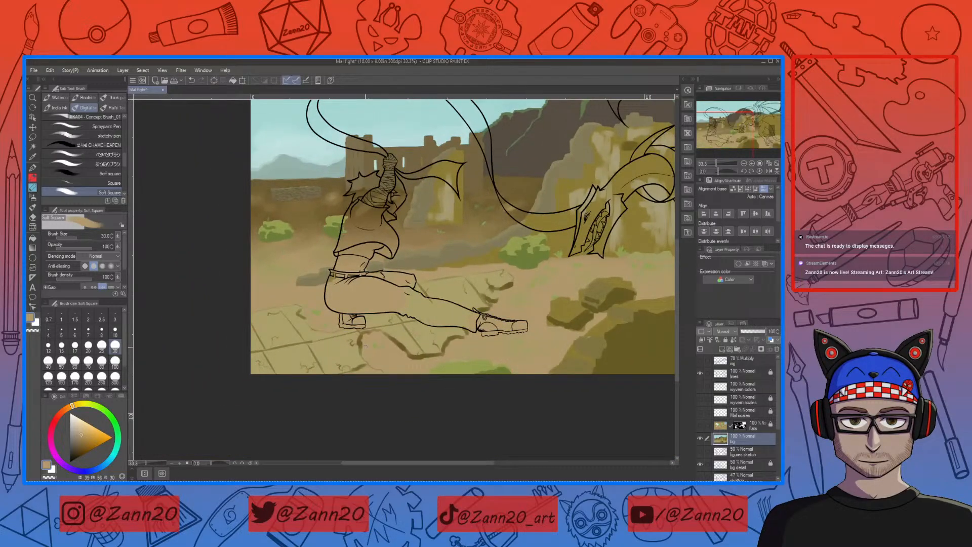
{"action": "left_click_drag", "start_coordinate": [392, 343], "coordinate": [447, 317]}
{"action": "left_click_drag", "start_coordinate": [521, 347], "coordinate": [420, 371]}
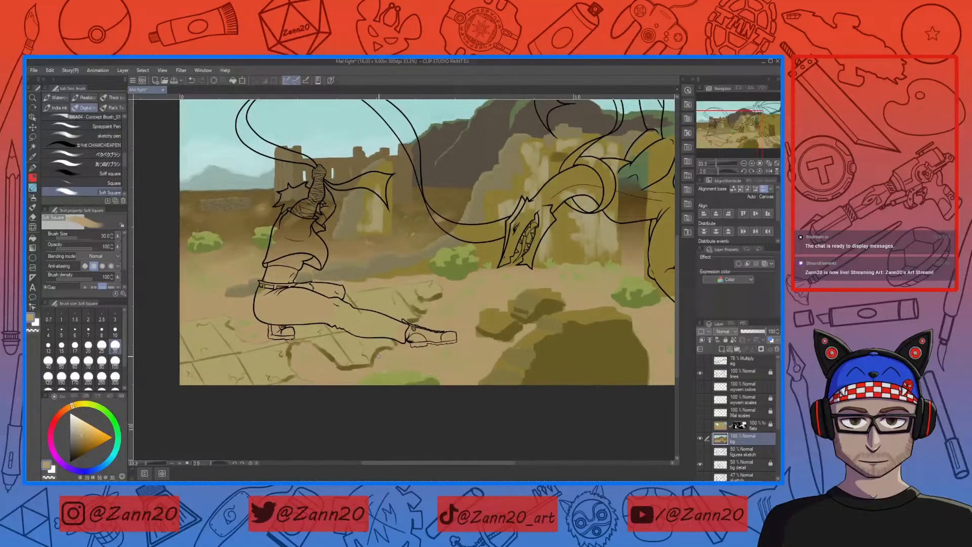
{"action": "left_click_drag", "start_coordinate": [510, 365], "coordinate": [439, 349]}
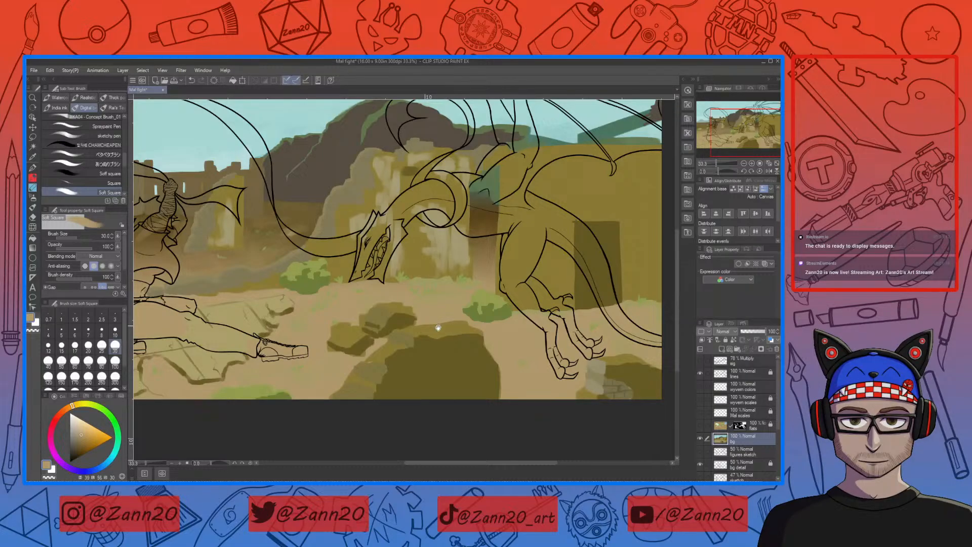
{"action": "left_click_drag", "start_coordinate": [433, 352], "coordinate": [460, 332]}
Refine the light and shadow planes of the two small foreground rocks with sampled olive, sand and grey-brown tones.
{"action": "right_click", "coordinate": [382, 318]}
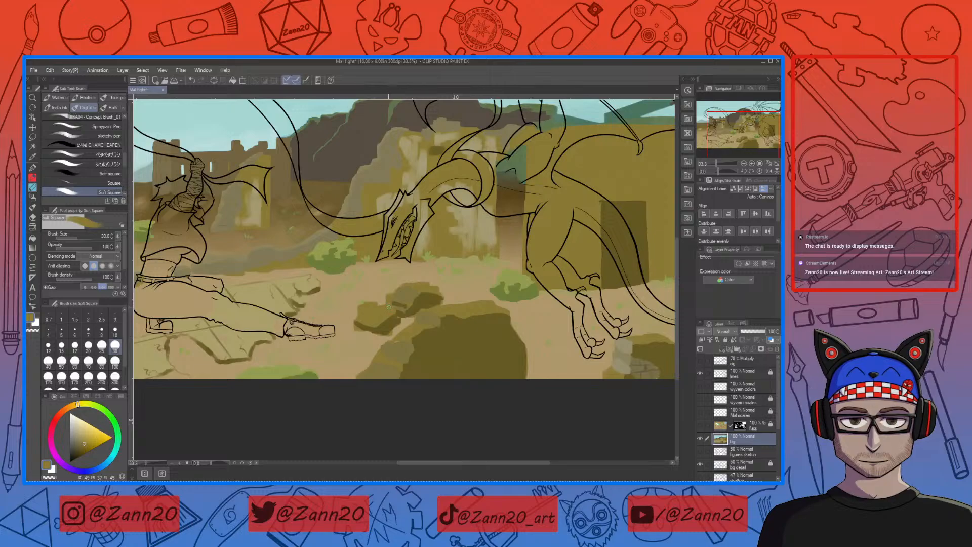
{"action": "right_click", "coordinate": [395, 296]}
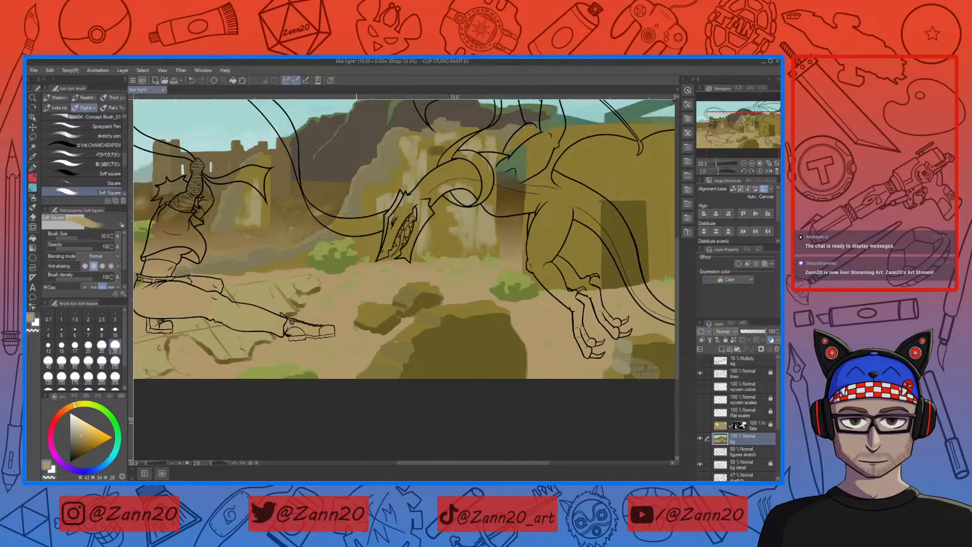
{"action": "right_click", "coordinate": [396, 318]}
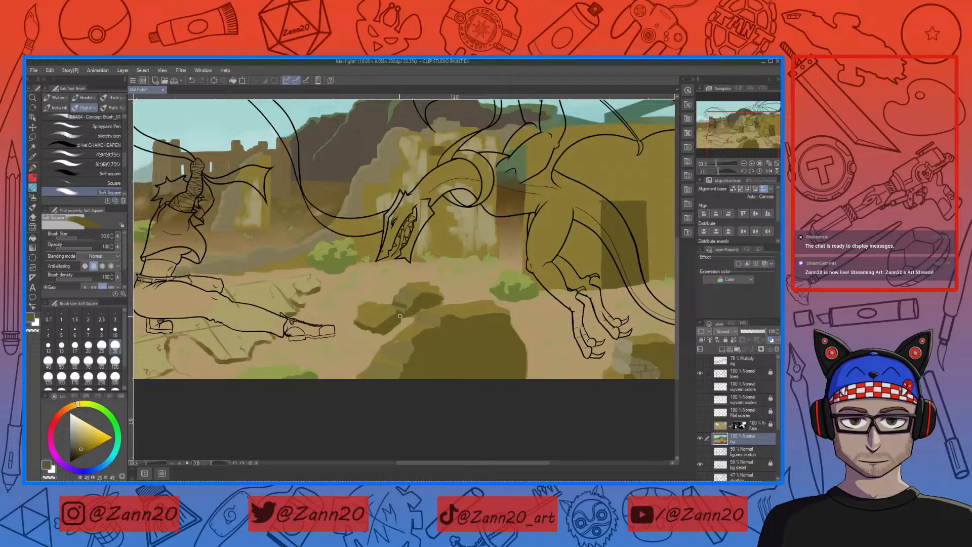
{"action": "right_click", "coordinate": [404, 306]}
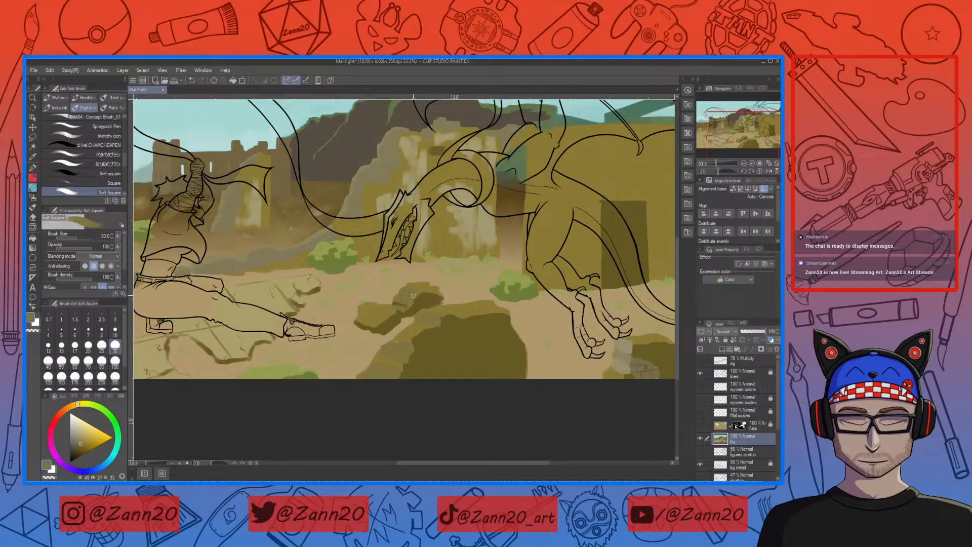
{"action": "right_click", "coordinate": [406, 305]}
{"action": "right_click", "coordinate": [410, 300]}
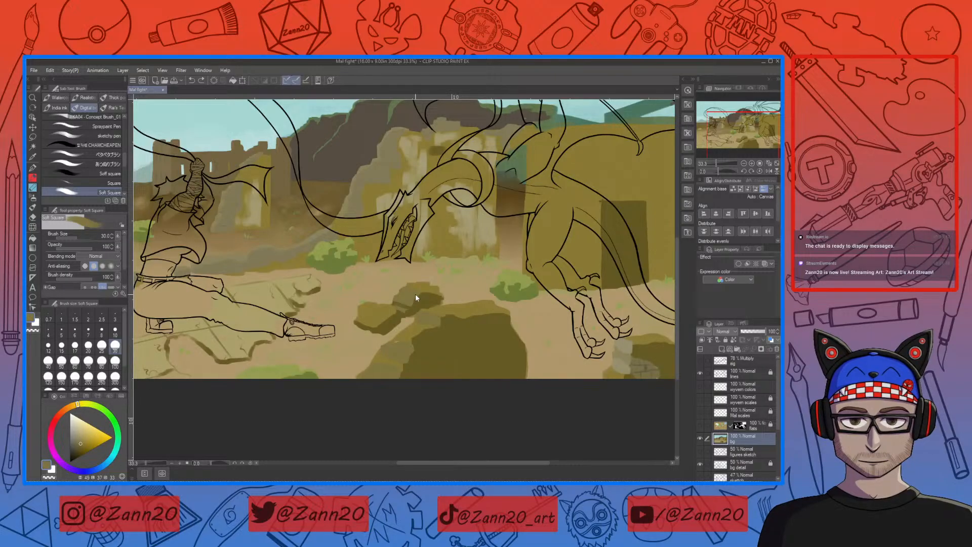
Trim the outline of the upper small rock using sampled rock shadow and sand colours.
{"action": "key", "text": "ctrl+plus"}
{"action": "key", "text": "ctrl+plus"}
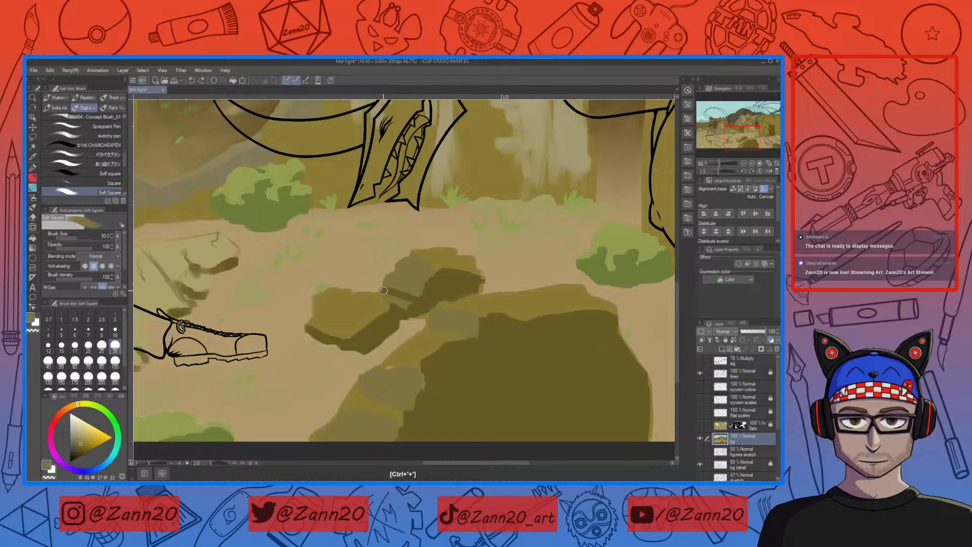
{"action": "right_click", "coordinate": [407, 291]}
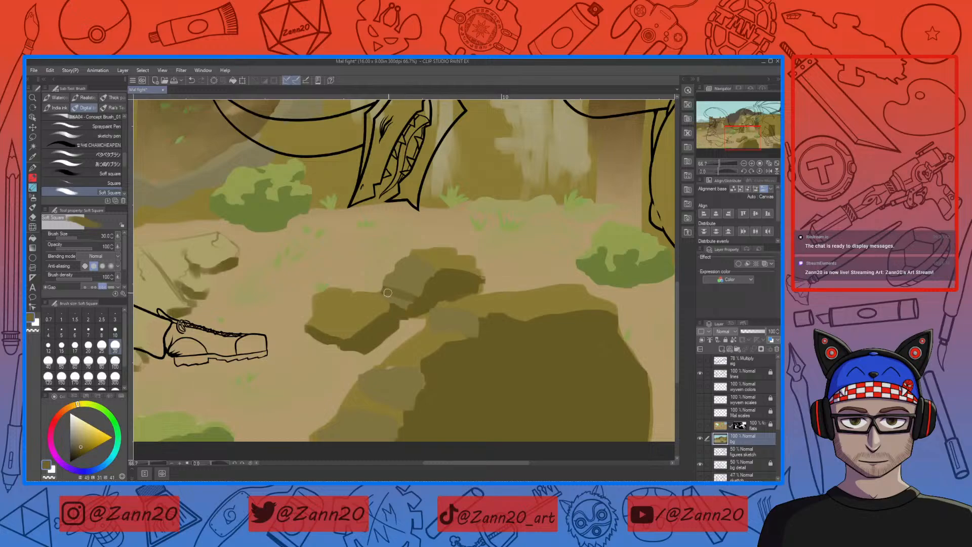
{"action": "right_click", "coordinate": [384, 263]}
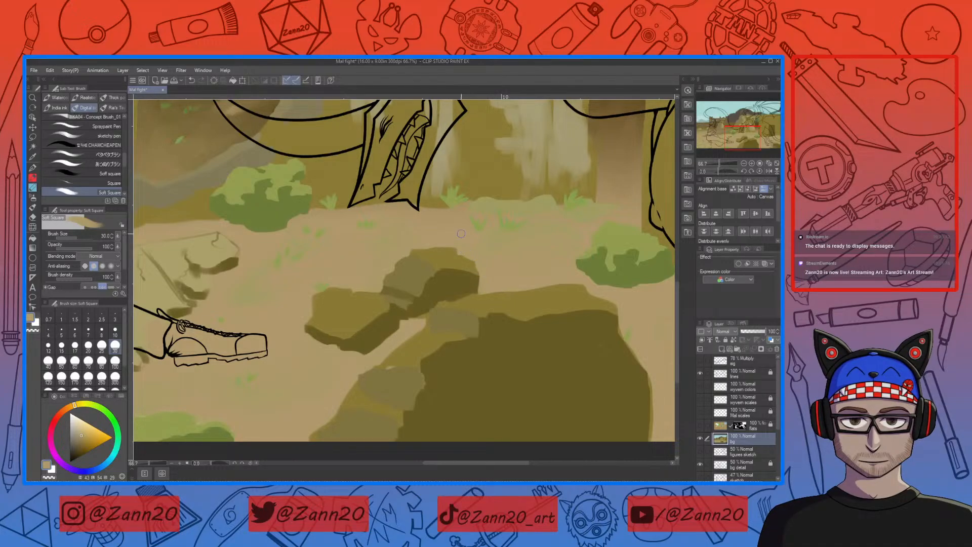
Clean up the small rocks' lower shadow edge and the sandy gap beside the boulder, undoing the stray stroke.
{"action": "right_click", "coordinate": [397, 327]}
{"action": "right_click", "coordinate": [389, 328]}
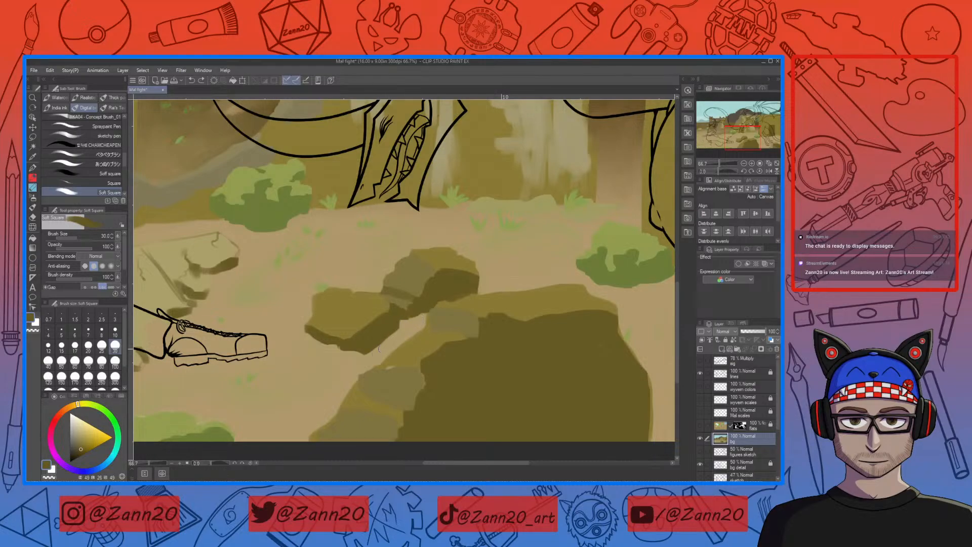
{"action": "right_click", "coordinate": [410, 321]}
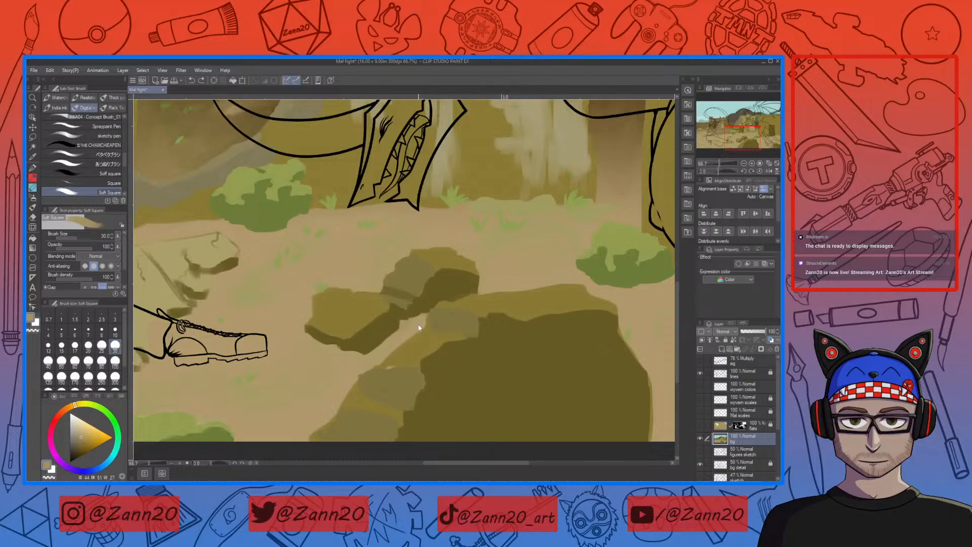
{"action": "right_click", "coordinate": [412, 324]}
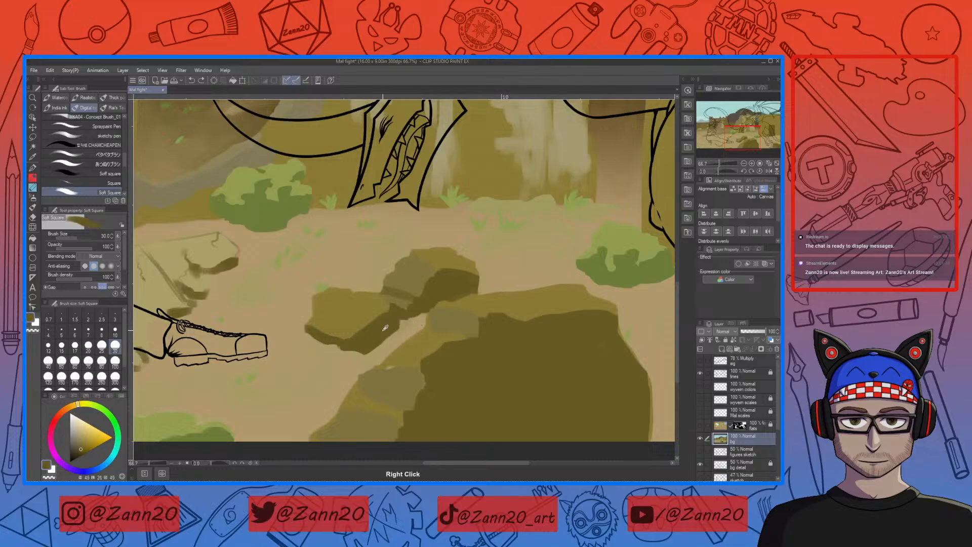
{"action": "right_click", "coordinate": [409, 320]}
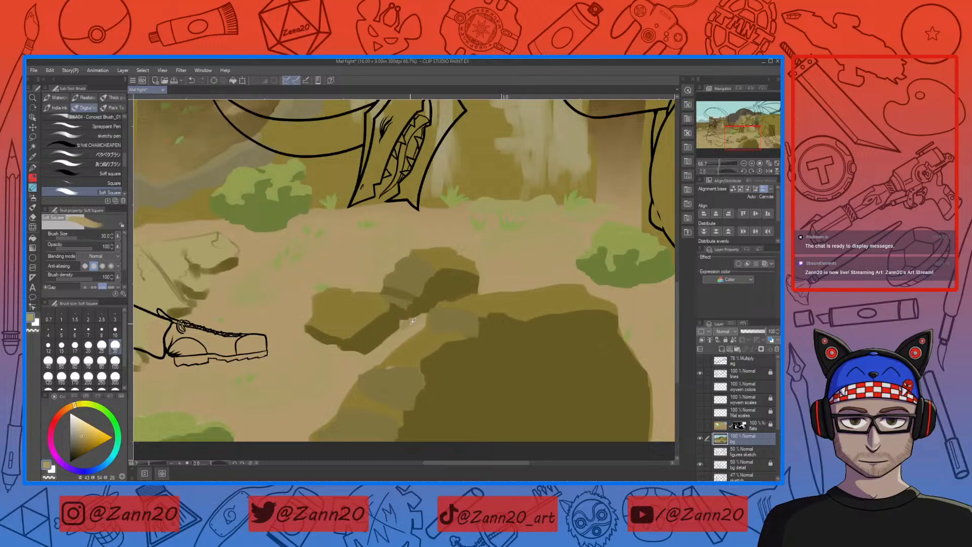
{"action": "left_click_drag", "start_coordinate": [422, 324], "coordinate": [400, 327]}
{"action": "right_click", "coordinate": [407, 321]}
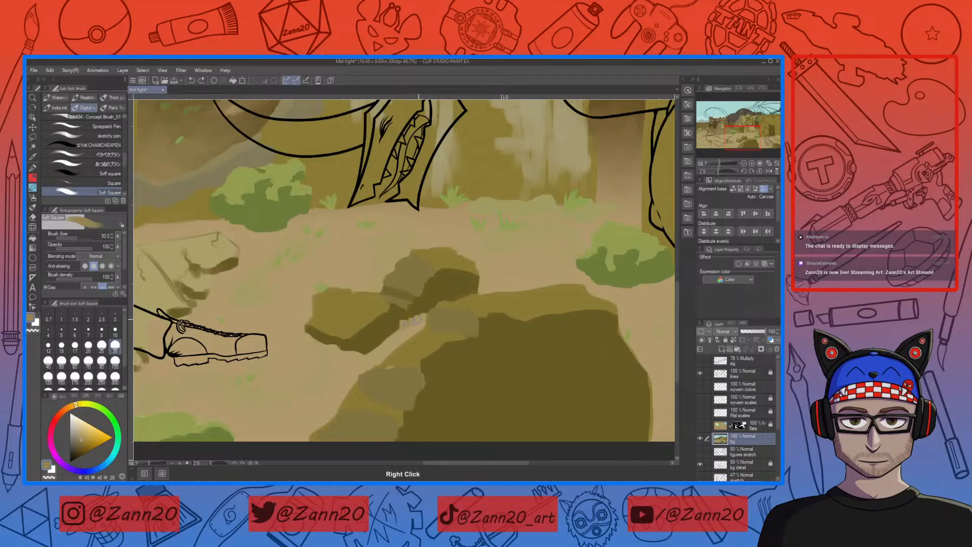
{"action": "mouse_move", "coordinate": [411, 327]}
{"action": "left_mouse_down"}
{"action": "mouse_move", "coordinate": [424, 317]}
{"action": "mouse_move", "coordinate": [375, 348]}
{"action": "left_mouse_up"}
{"action": "key", "text": "ctrl+z"}
Extend the large boulder's upper-left rim towards the small rocks with sampled ochre.
{"action": "left_click_drag", "start_coordinate": [535, 352], "coordinate": [473, 376]}
{"action": "right_click", "coordinate": [433, 330]}
{"action": "mouse_move", "coordinate": [394, 328]}
{"action": "left_mouse_down"}
{"action": "mouse_move", "coordinate": [380, 333]}
{"action": "mouse_move", "coordinate": [405, 318]}
{"action": "left_mouse_up"}
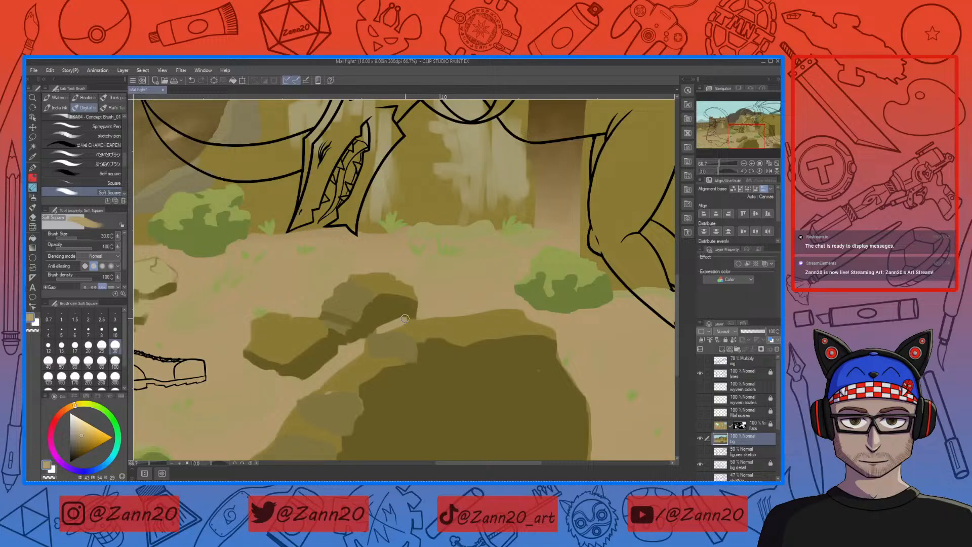
{"action": "right_click", "coordinate": [379, 330]}
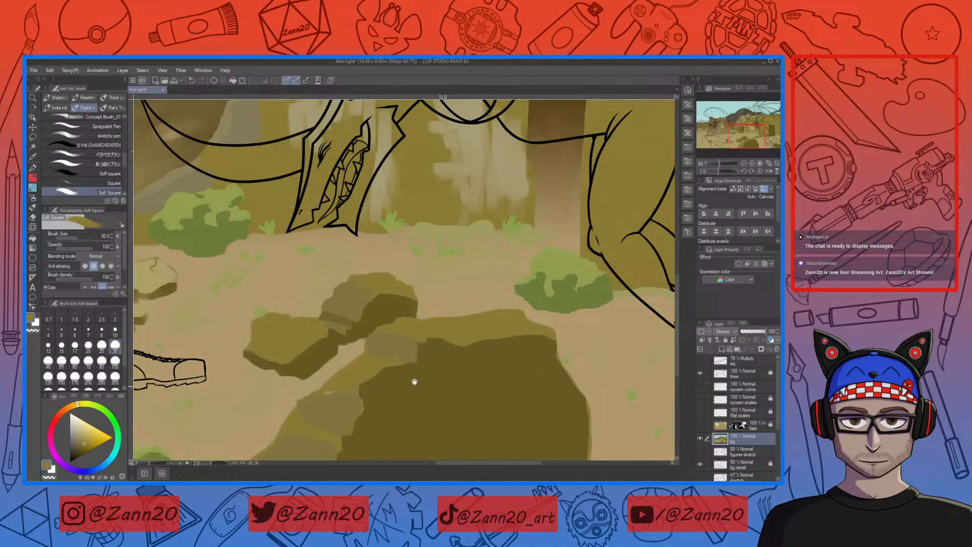
{"action": "left_click_drag", "start_coordinate": [404, 386], "coordinate": [507, 322]}
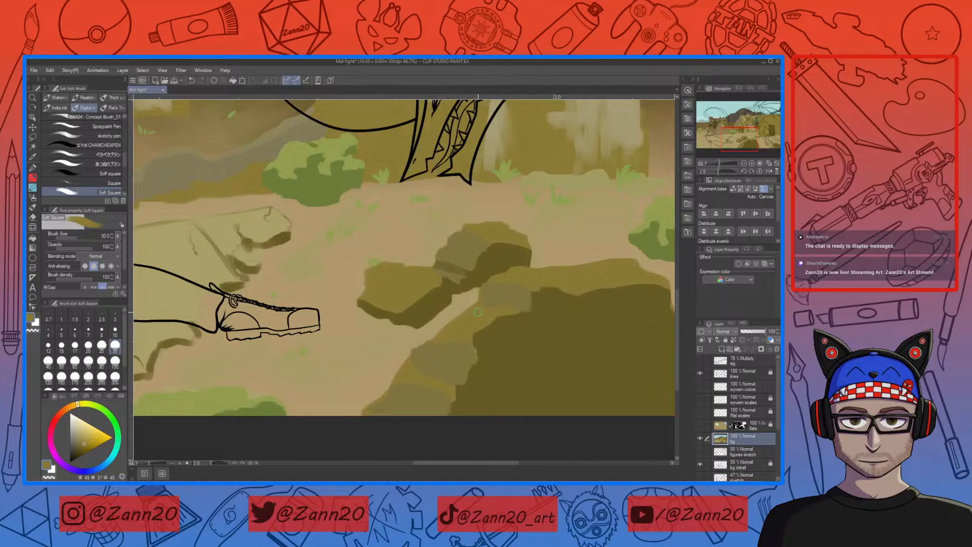
{"action": "left_click_drag", "start_coordinate": [510, 373], "coordinate": [445, 371]}
Extend the large boulder's shadow face up to its crest with sampled dark olive brown.
{"action": "right_click", "coordinate": [568, 305]}
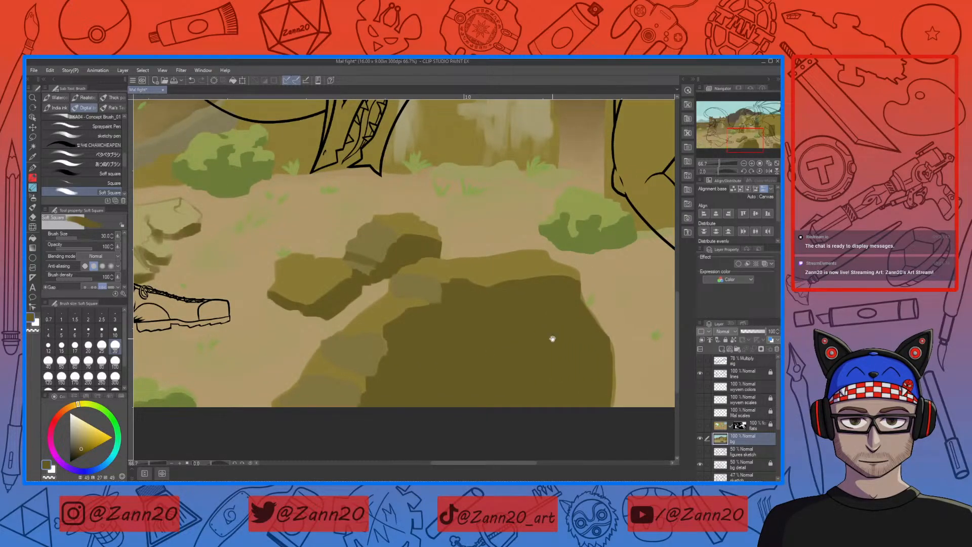
{"action": "left_click_drag", "start_coordinate": [419, 310], "coordinate": [449, 322]}
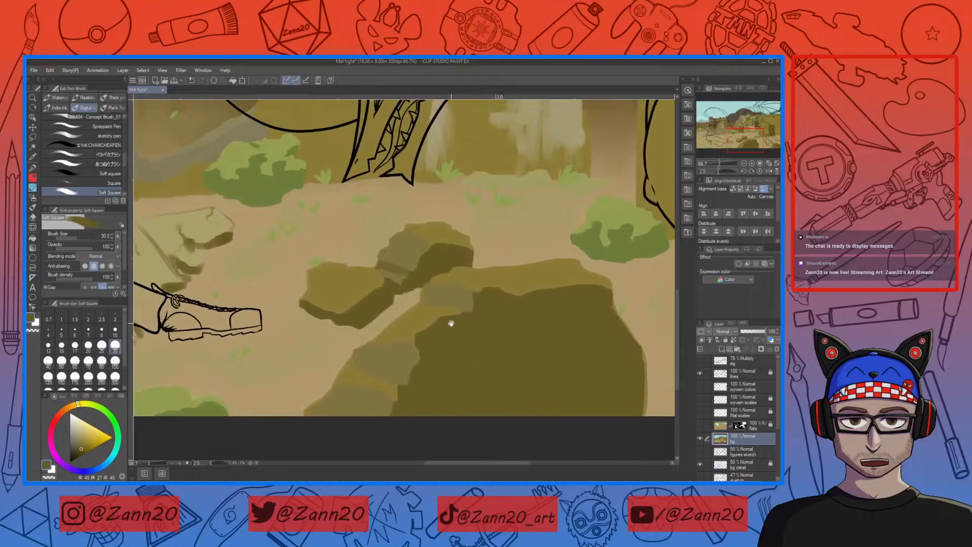
{"action": "left_click_drag", "start_coordinate": [396, 394], "coordinate": [369, 381]}
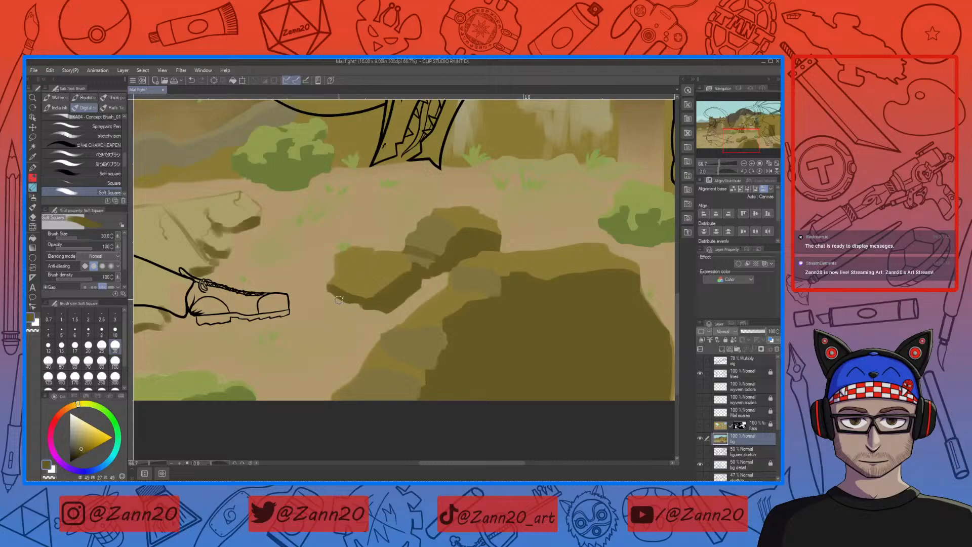
{"action": "right_click", "coordinate": [401, 367]}
{"action": "right_click", "coordinate": [421, 372]}
{"action": "left_click_drag", "start_coordinate": [598, 316], "coordinate": [517, 338]}
{"action": "mouse_move", "coordinate": [481, 299]}
{"action": "left_mouse_down"}
{"action": "mouse_move", "coordinate": [516, 273]}
{"action": "mouse_move", "coordinate": [553, 286]}
{"action": "mouse_move", "coordinate": [561, 314]}
{"action": "mouse_move", "coordinate": [552, 294]}
{"action": "mouse_move", "coordinate": [522, 291]}
{"action": "mouse_move", "coordinate": [519, 279]}
{"action": "mouse_move", "coordinate": [525, 299]}
{"action": "left_mouse_up"}
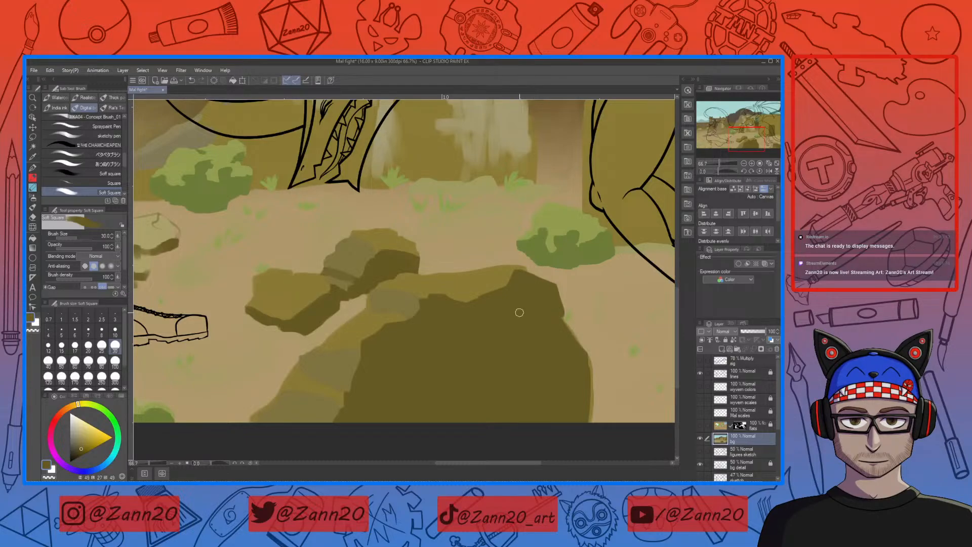
{"action": "mouse_move", "coordinate": [570, 332]}
{"action": "left_mouse_down"}
{"action": "mouse_move", "coordinate": [583, 350]}
{"action": "mouse_move", "coordinate": [583, 408]}
{"action": "mouse_move", "coordinate": [589, 387]}
{"action": "mouse_move", "coordinate": [591, 422]}
{"action": "mouse_move", "coordinate": [591, 397]}
{"action": "mouse_move", "coordinate": [602, 427]}
{"action": "left_mouse_up"}
{"action": "left_click_drag", "start_coordinate": [492, 399], "coordinate": [587, 365]}
Reshape the grey patches along the boulder's lit left side with sampled grey, ochre and shadow tones.
{"action": "left_click_drag", "start_coordinate": [516, 270], "coordinate": [506, 281]}
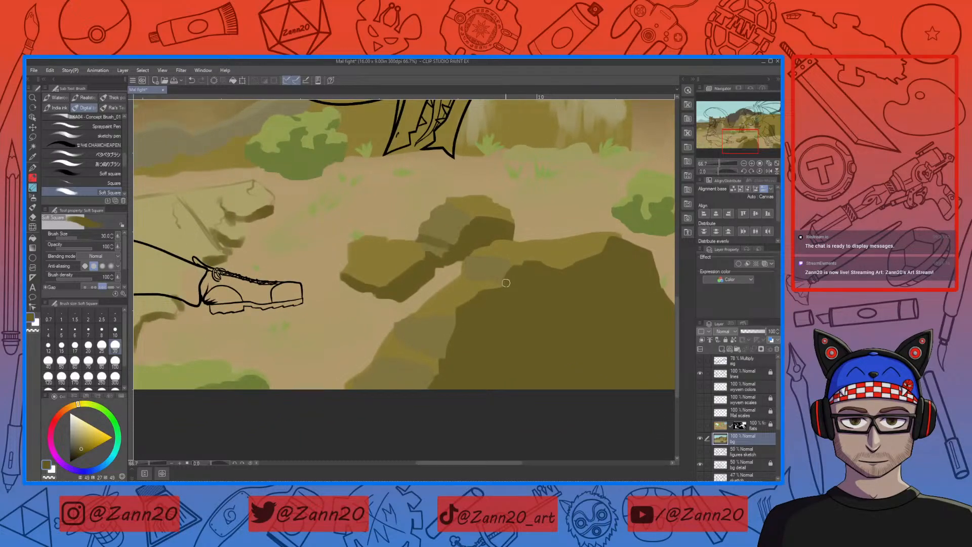
{"action": "right_click", "coordinate": [479, 265]}
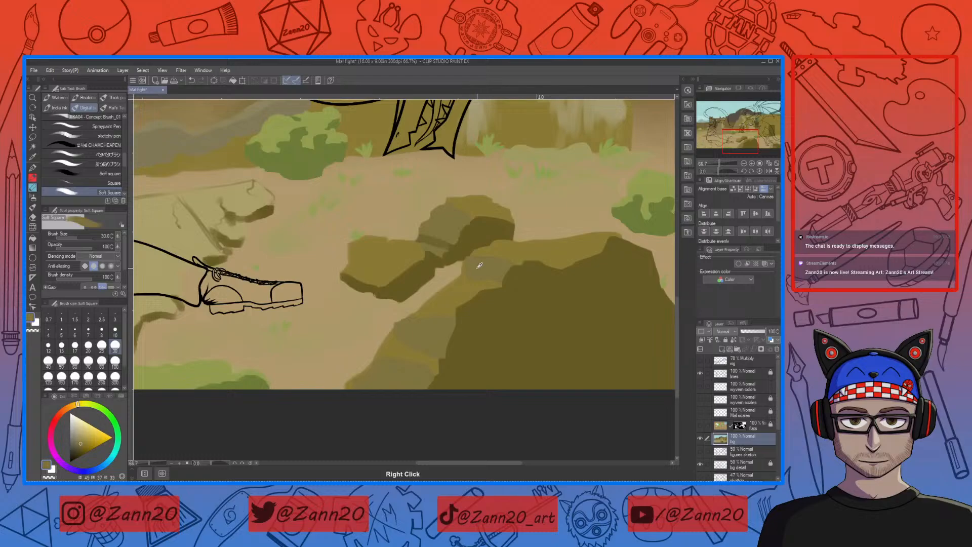
{"action": "left_click_drag", "start_coordinate": [470, 258], "coordinate": [465, 271]}
{"action": "right_click", "coordinate": [464, 288]}
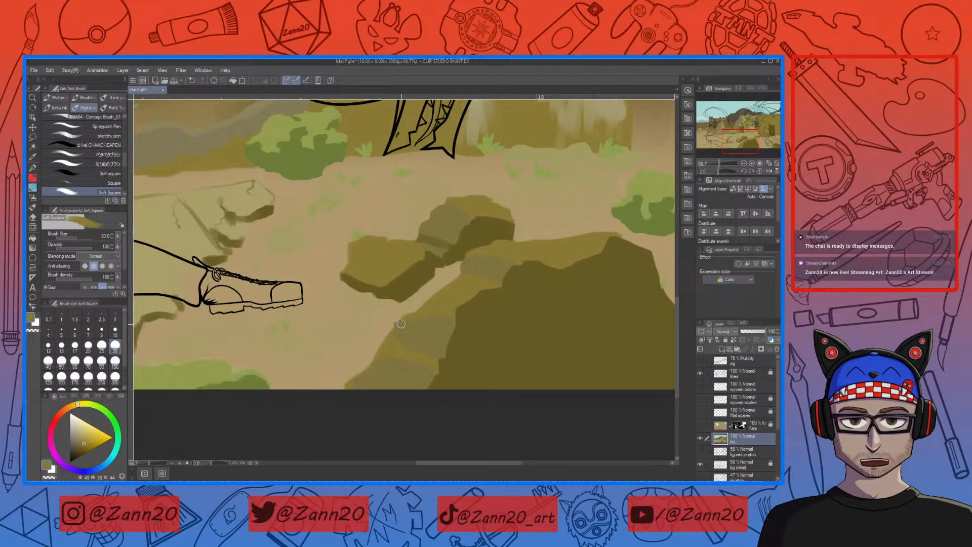
{"action": "right_click", "coordinate": [428, 329]}
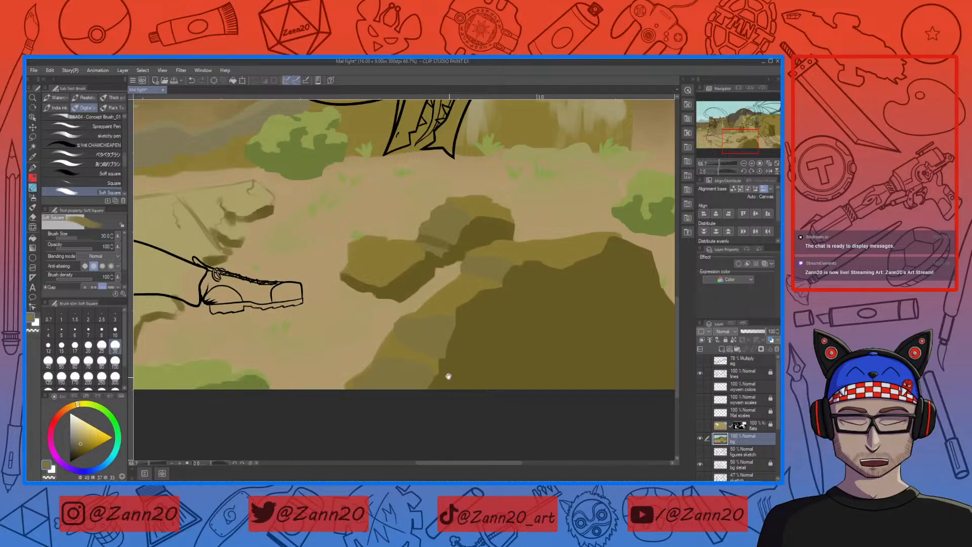
{"action": "left_click_drag", "start_coordinate": [449, 377], "coordinate": [460, 322]}
{"action": "right_click", "coordinate": [471, 305]}
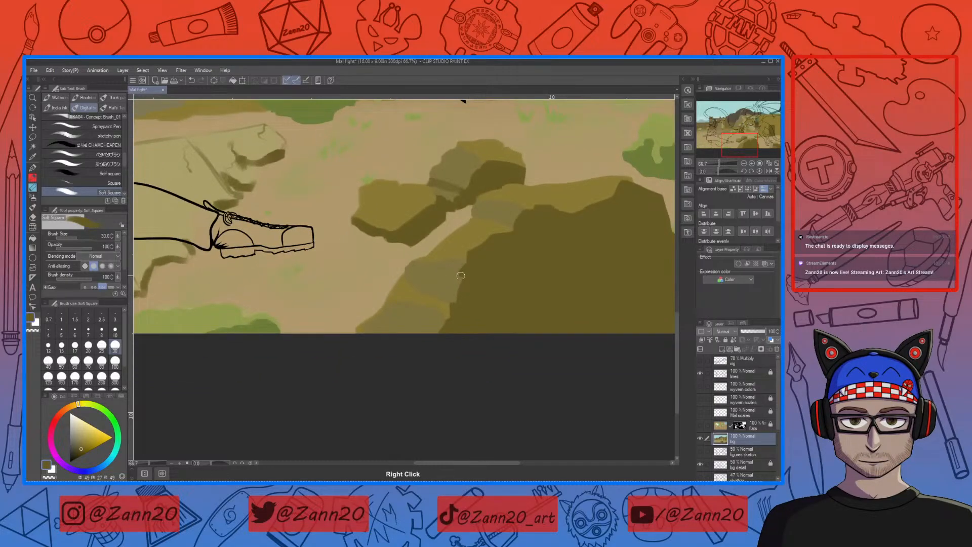
Refine the boulder's lower-left edge with sampled ochre and sandy ground colour.
{"action": "left_click_drag", "start_coordinate": [447, 343], "coordinate": [507, 340]}
{"action": "right_click", "coordinate": [449, 304]}
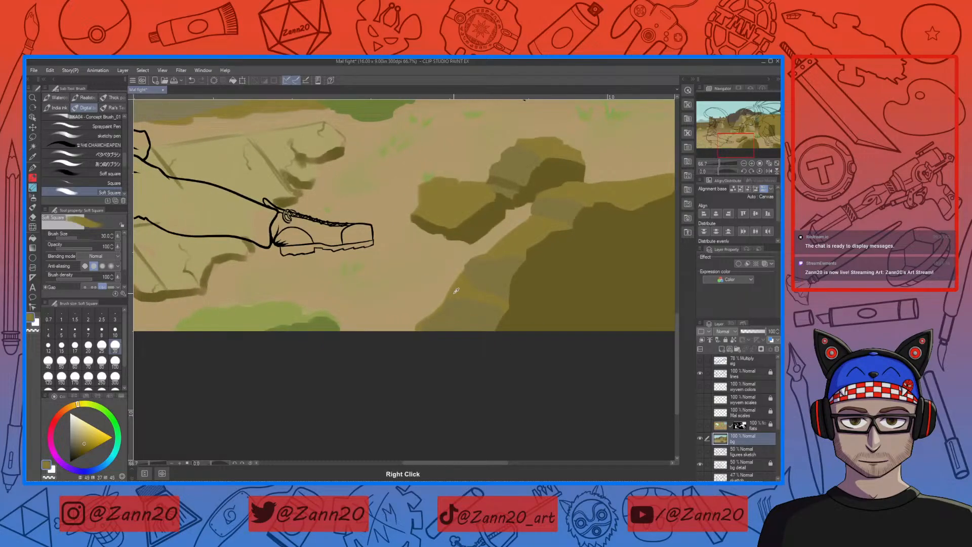
{"action": "right_click", "coordinate": [439, 316]}
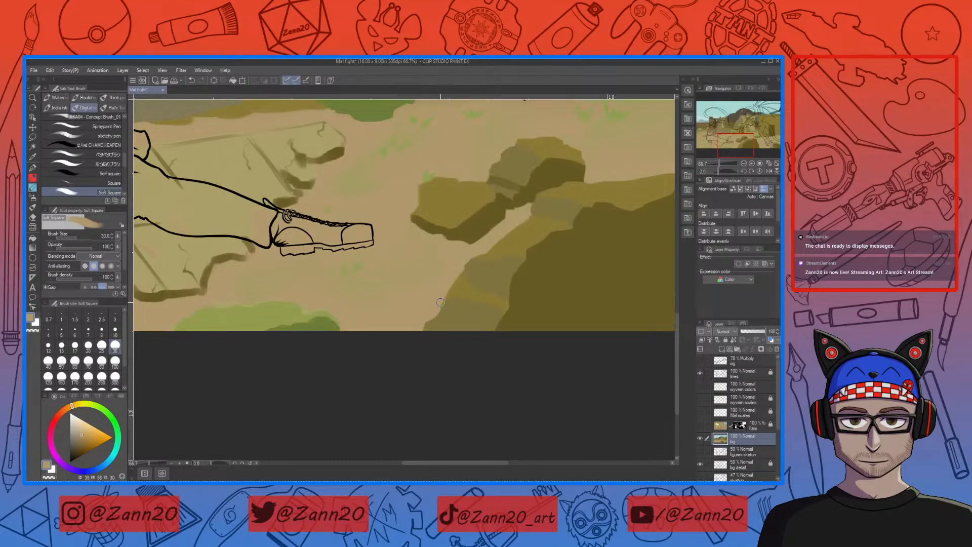
{"action": "left_click_drag", "start_coordinate": [432, 336], "coordinate": [395, 358]}
{"action": "left_click_drag", "start_coordinate": [437, 291], "coordinate": [399, 336]}
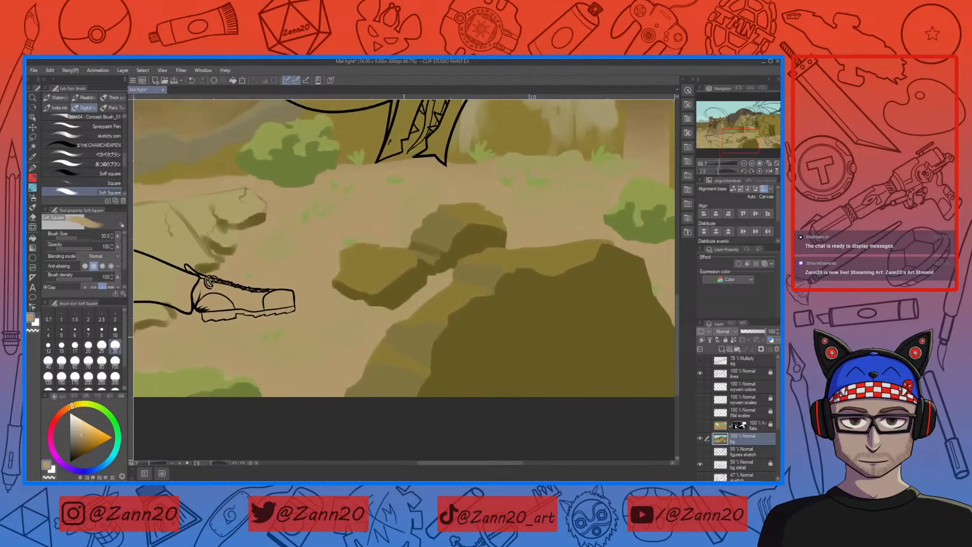
{"action": "left_click_drag", "start_coordinate": [307, 356], "coordinate": [540, 321]}
{"action": "left_click_drag", "start_coordinate": [476, 350], "coordinate": [514, 341]}
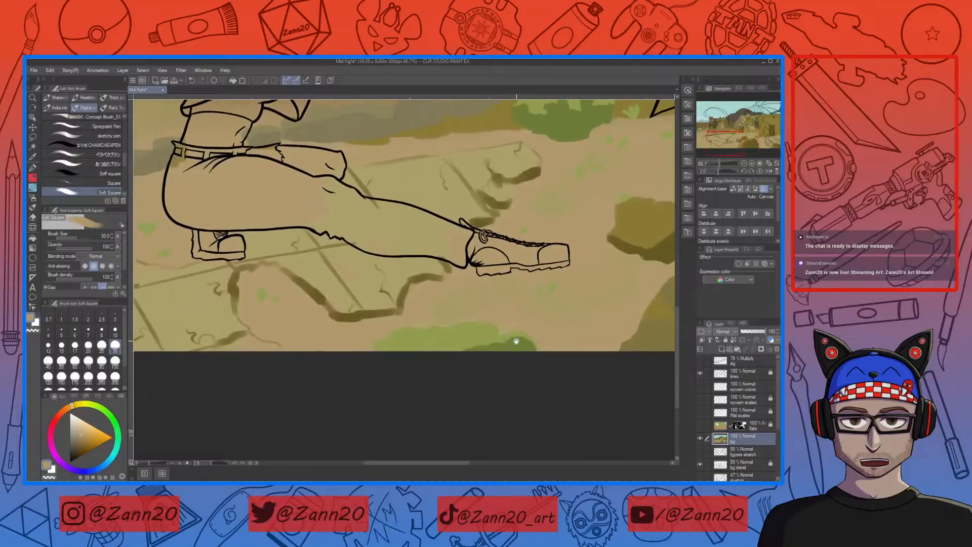
{"action": "left_click_drag", "start_coordinate": [423, 342], "coordinate": [480, 363]}
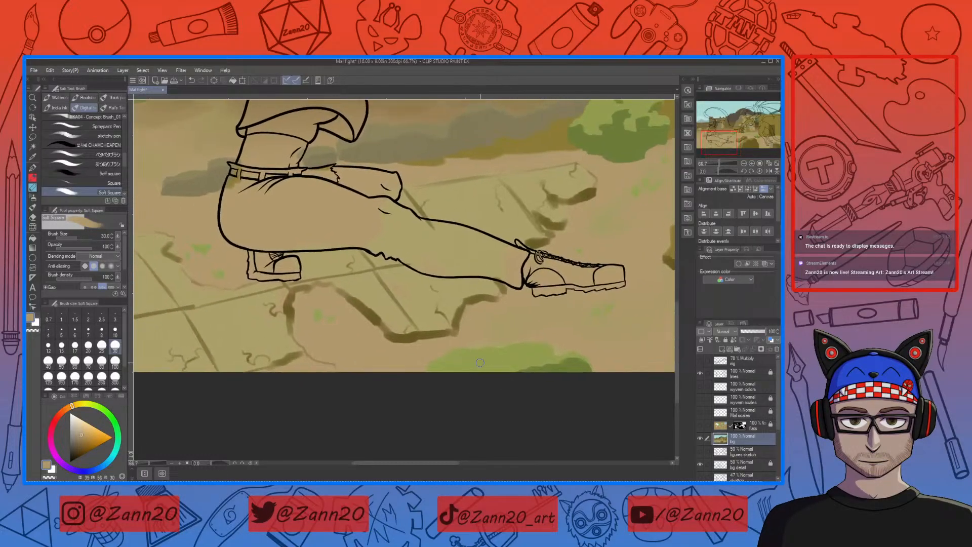
{"action": "left_click_drag", "start_coordinate": [613, 357], "coordinate": [501, 353]}
{"action": "left_click_drag", "start_coordinate": [531, 292], "coordinate": [339, 445]}
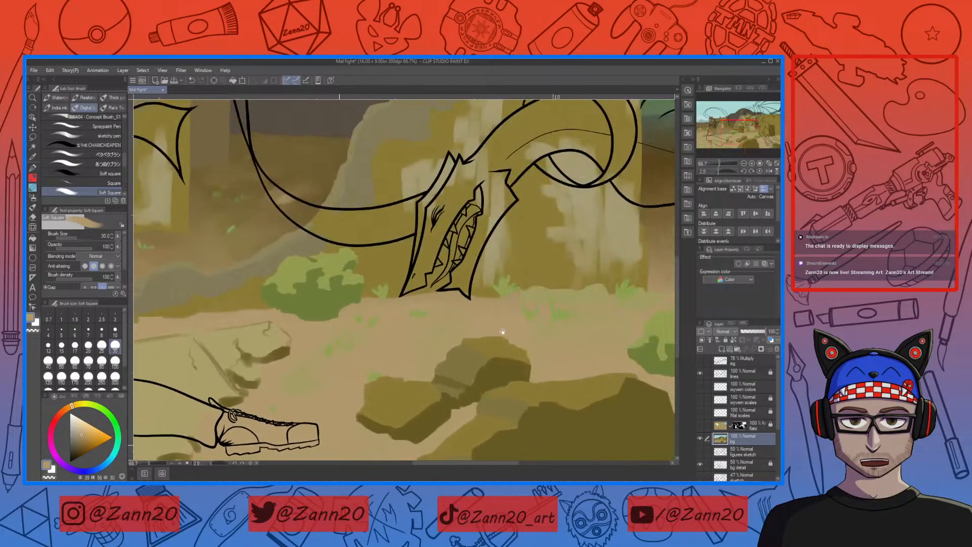
Review the whole background at several magnifications, comparing the central ruined wall with the distant castle ruin and foreground boulder.
{"action": "left_click_drag", "start_coordinate": [536, 331], "coordinate": [353, 419]}
{"action": "key", "text": "ctrl+minus"}
{"action": "key", "text": "ctrl+minus"}
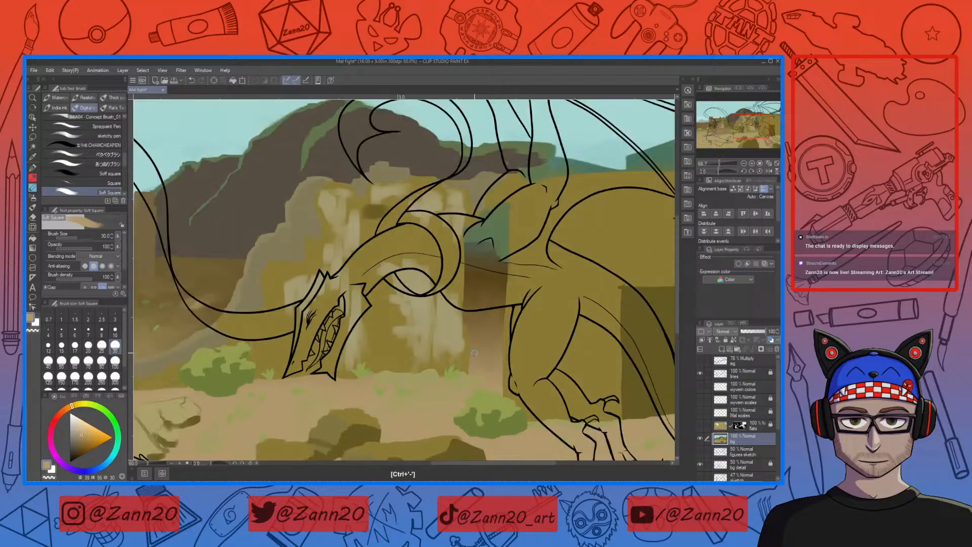
{"action": "key", "text": "ctrl+minus"}
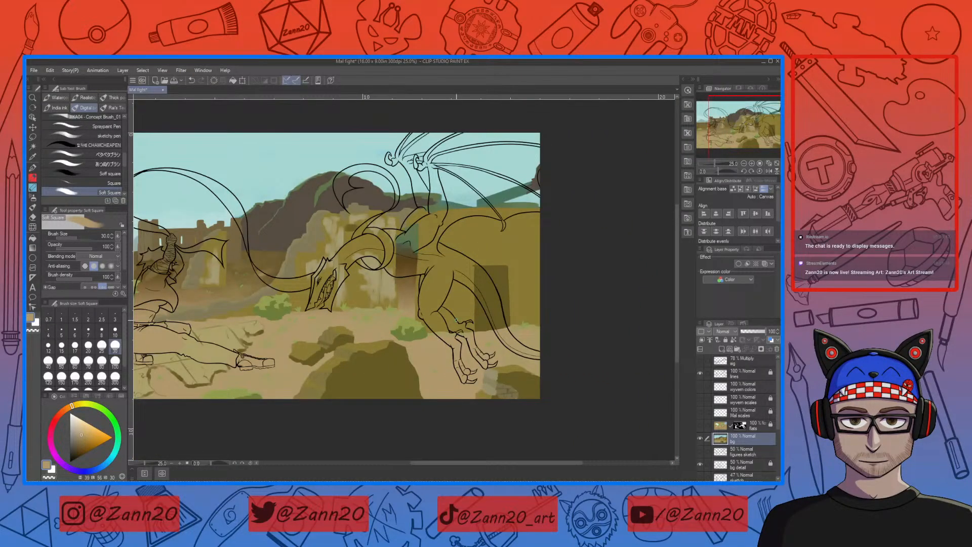
{"action": "right_click", "coordinate": [345, 245]}
{"action": "key", "text": "ctrl+plus"}
{"action": "key", "text": "ctrl+minus"}
{"action": "key", "text": "ctrl+minus"}
{"action": "key", "text": "ctrl+minus"}
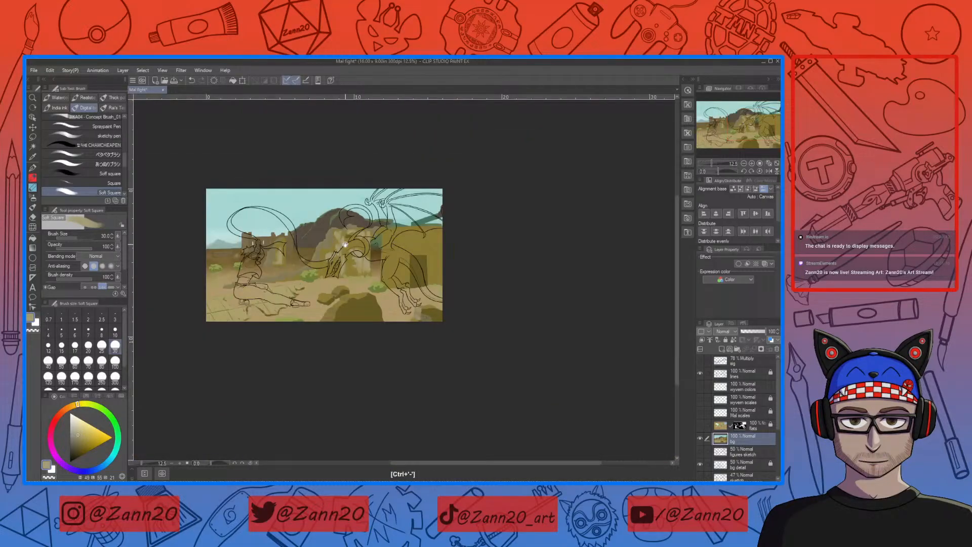
{"action": "key", "text": "ctrl+plus"}
{"action": "key", "text": "ctrl+plus"}
{"action": "key", "text": "ctrl+plus"}
{"action": "key", "text": "ctrl+plus"}
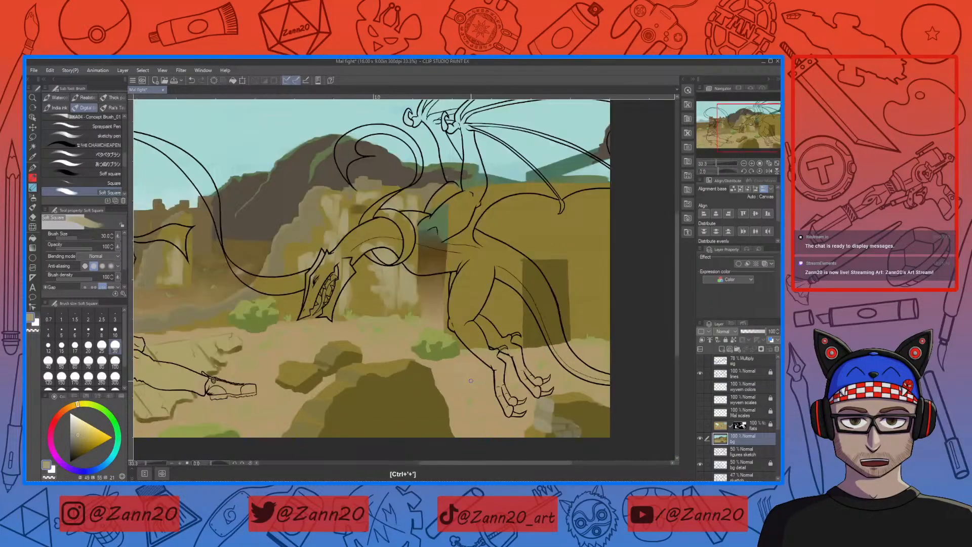
{"action": "key", "text": "ctrl+plus"}
{"action": "key", "text": "ctrl+plus"}
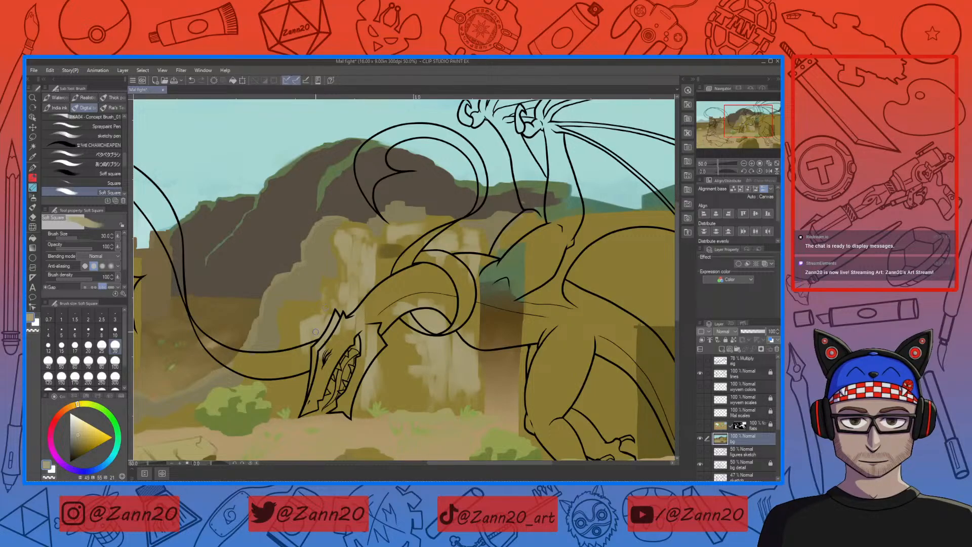
Reshape the pale patches on the ruined wall beside the wyvern's head with sampled ochre and grey.
{"action": "right_click", "coordinate": [314, 300]}
{"action": "right_click", "coordinate": [308, 306]}
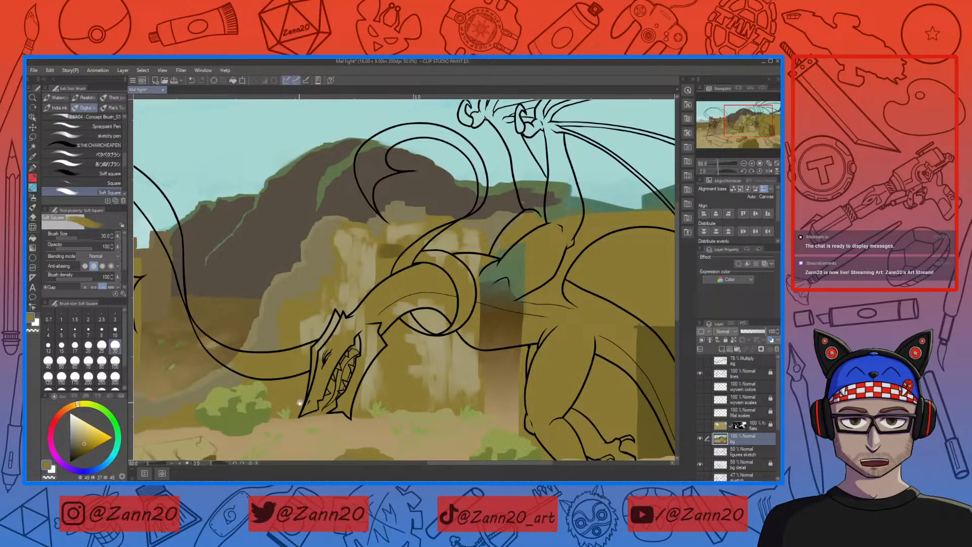
{"action": "left_click_drag", "start_coordinate": [299, 404], "coordinate": [413, 315]}
{"action": "left_click_drag", "start_coordinate": [548, 332], "coordinate": [505, 392]}
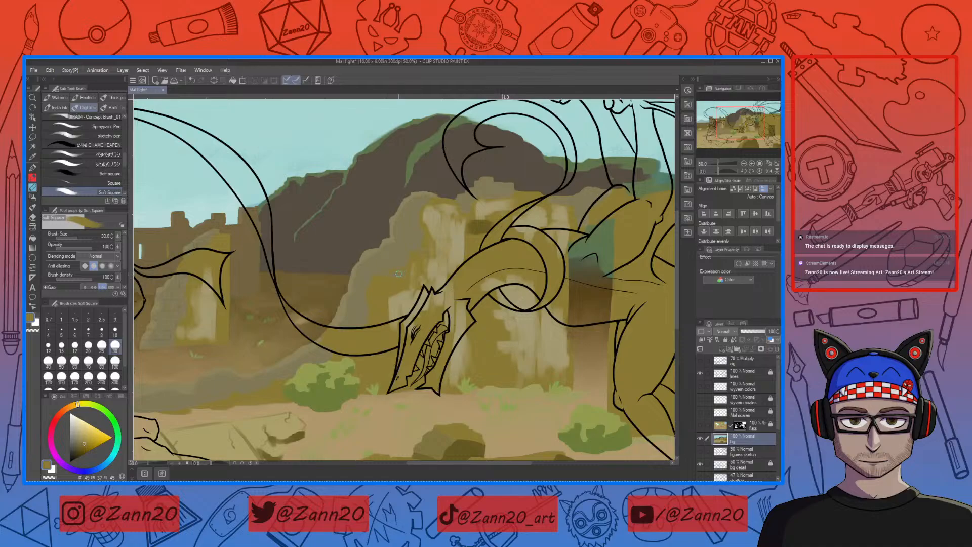
{"action": "left_click_drag", "start_coordinate": [532, 368], "coordinate": [463, 345]}
{"action": "right_click", "coordinate": [371, 333]}
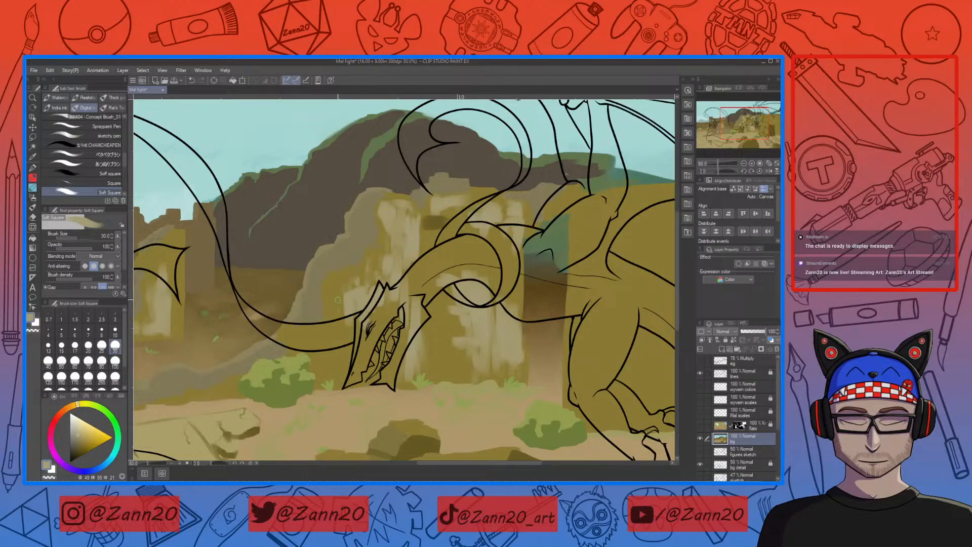
Soften and extend the grey weathering patches across the central ruined wall with a brush size of 60.
{"action": "key", "text": "bracketright"}
{"action": "key", "text": "bracketright"}
{"action": "key", "text": "bracketright"}
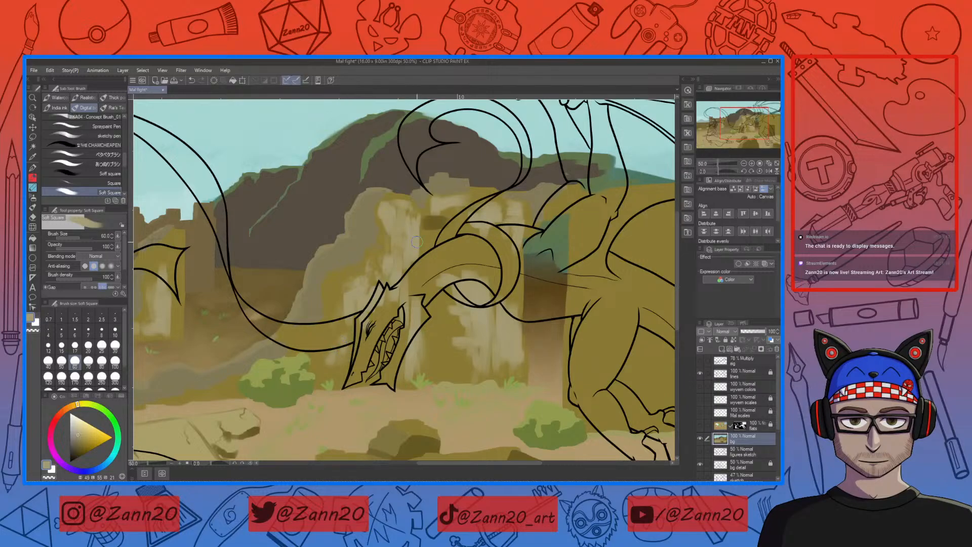
{"action": "left_click_drag", "start_coordinate": [456, 364], "coordinate": [410, 400]}
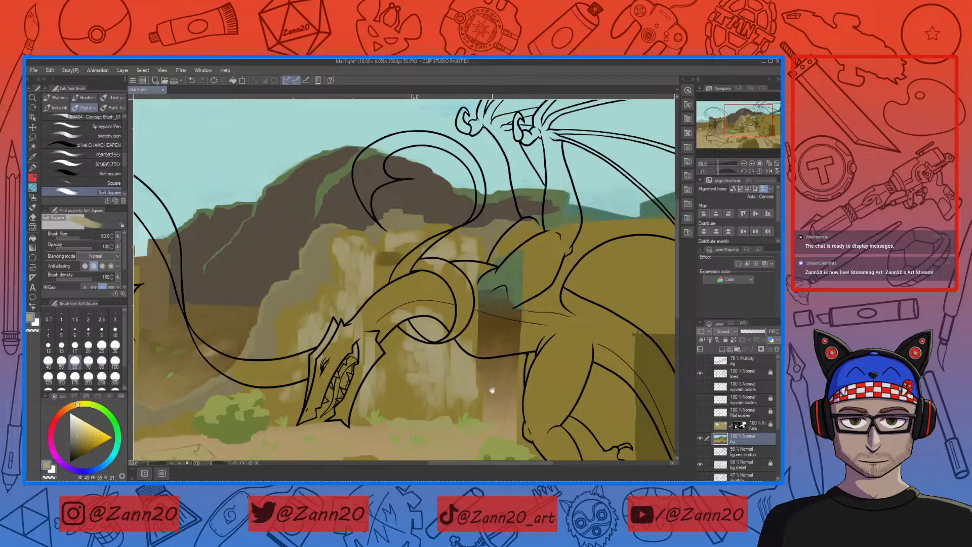
{"action": "left_click_drag", "start_coordinate": [492, 389], "coordinate": [473, 394]}
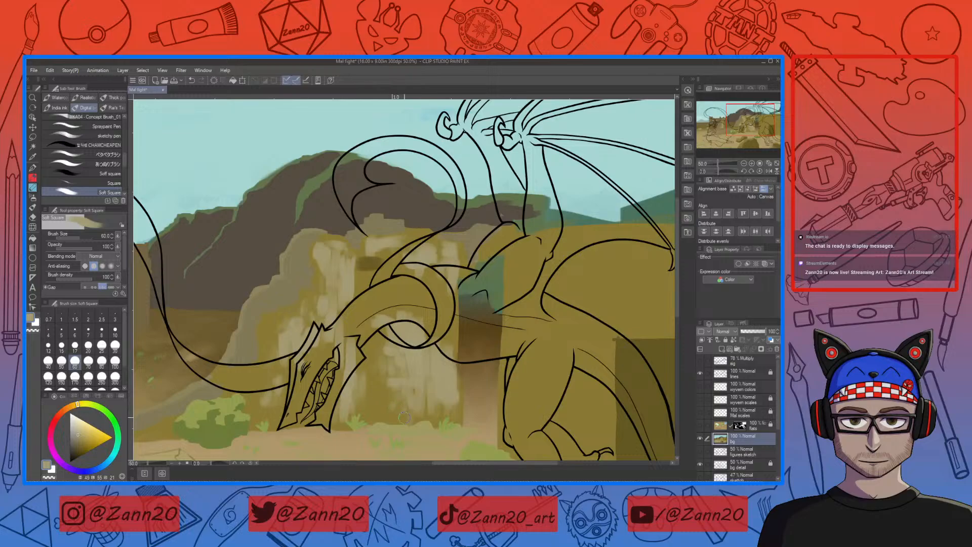
{"action": "left_click_drag", "start_coordinate": [501, 357], "coordinate": [449, 313]}
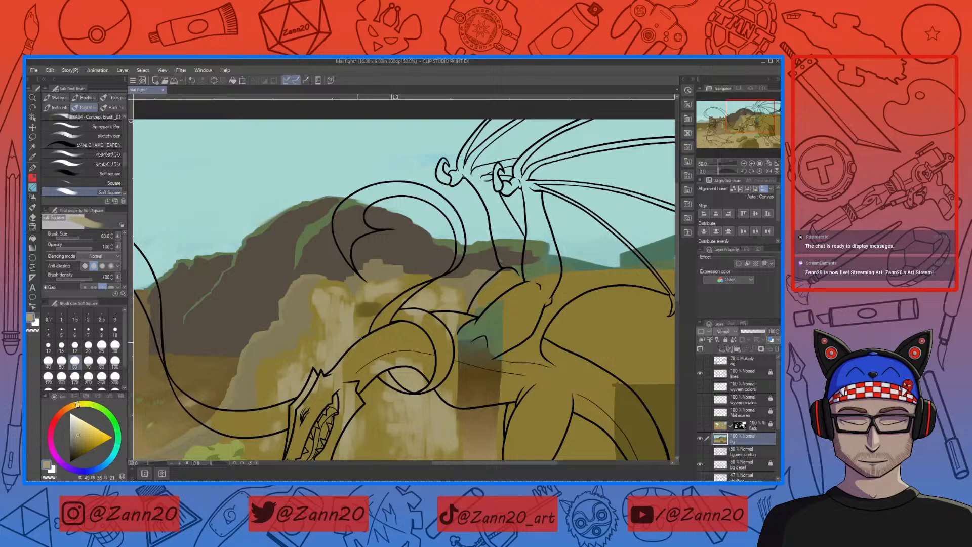
{"action": "left_click_drag", "start_coordinate": [470, 406], "coordinate": [523, 319]}
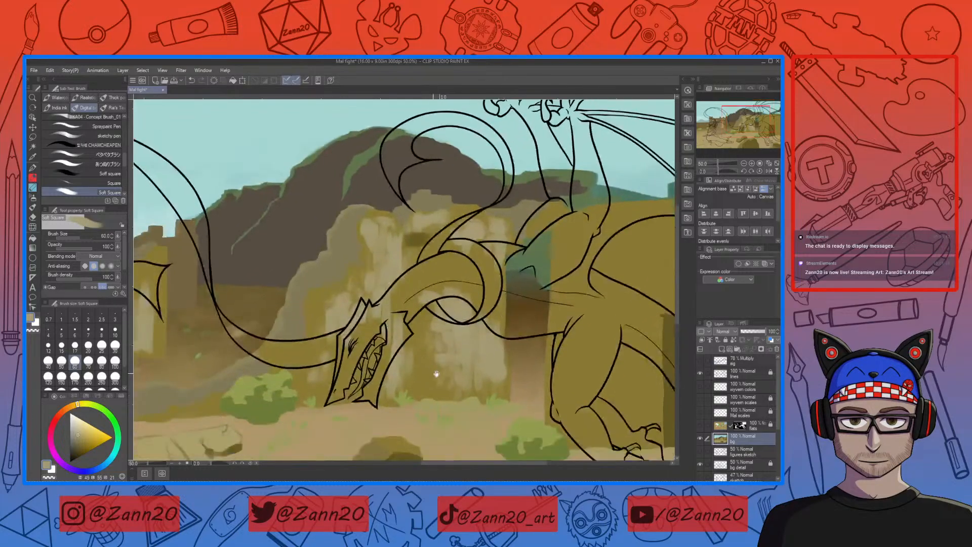
{"action": "left_click_drag", "start_coordinate": [434, 373], "coordinate": [472, 377]}
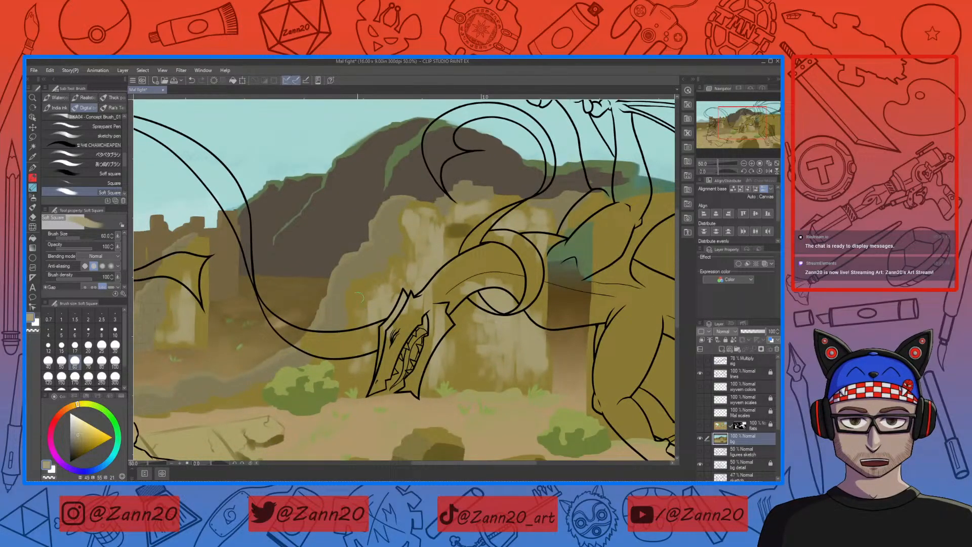
{"action": "mouse_move", "coordinate": [564, 386]}
{"action": "left_mouse_down"}
{"action": "mouse_move", "coordinate": [400, 400]}
{"action": "mouse_move", "coordinate": [482, 359]}
{"action": "mouse_move", "coordinate": [553, 375]}
{"action": "left_mouse_up"}
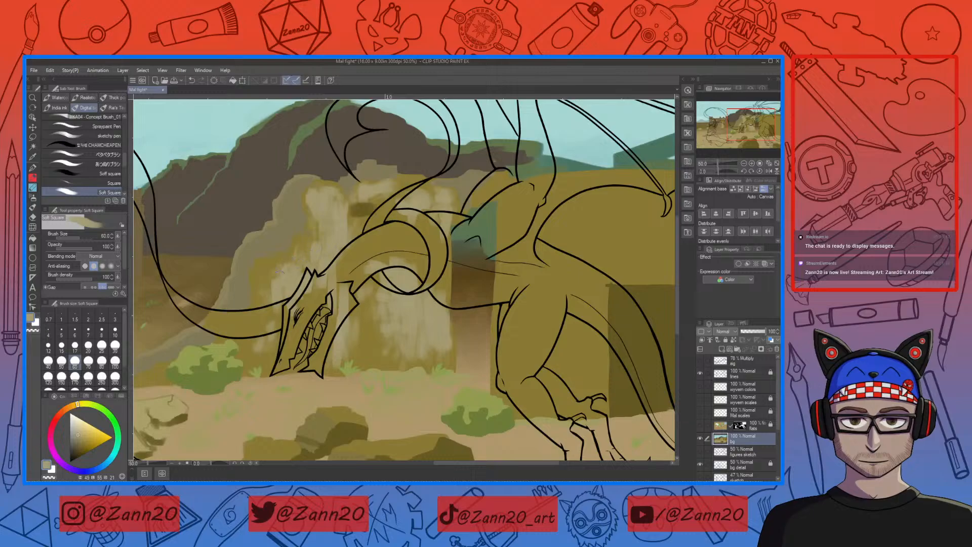
{"action": "left_click_drag", "start_coordinate": [381, 404], "coordinate": [416, 387]}
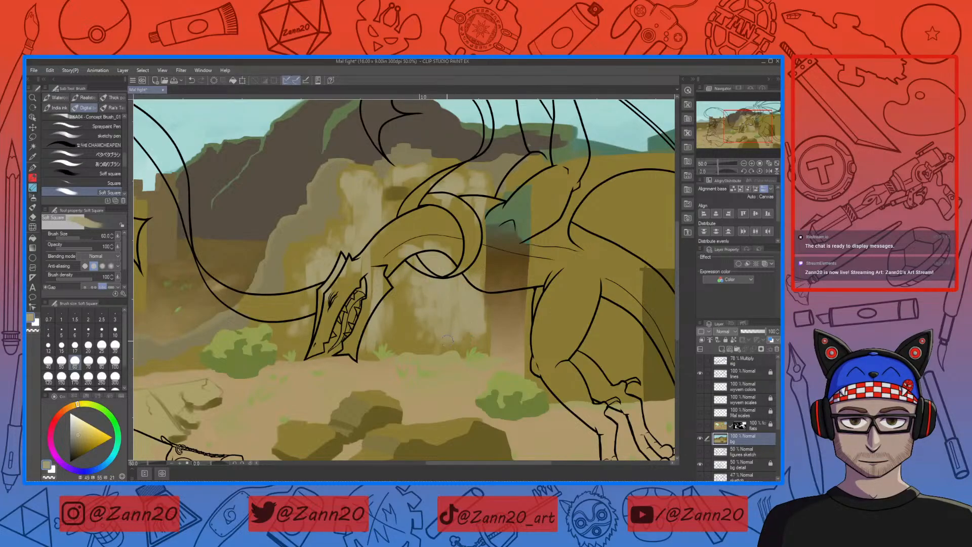
{"action": "left_click_drag", "start_coordinate": [431, 374], "coordinate": [444, 422]}
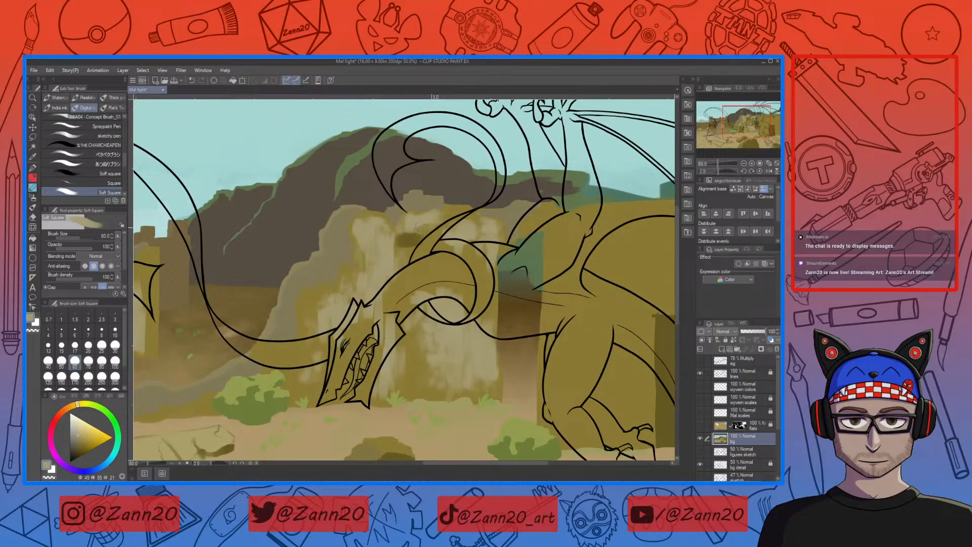
Trim the dark recess near the top of the ruined wall with sampled ochre and a size 25 brush.
{"action": "left_click_drag", "start_coordinate": [405, 248], "coordinate": [416, 286]}
{"action": "right_click", "coordinate": [413, 288]}
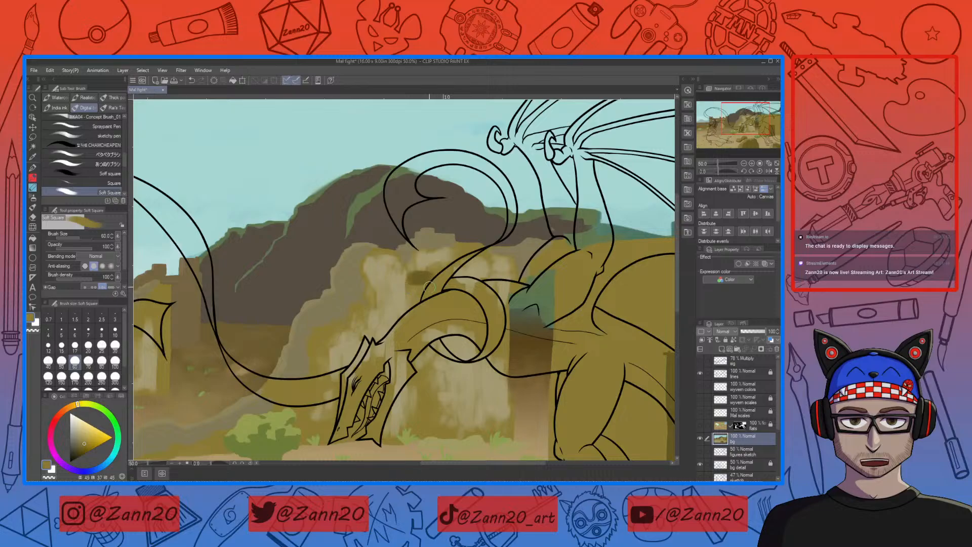
{"action": "key", "text": "bracketleft"}
{"action": "key", "text": "bracketleft"}
{"action": "key", "text": "bracketleft"}
{"action": "key", "text": "bracketleft"}
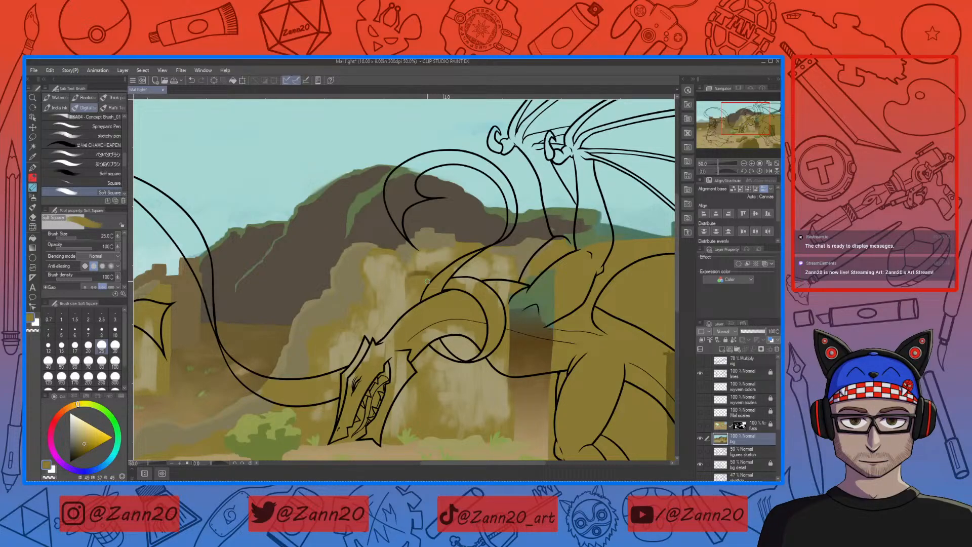
Mix a lighter ochre and paint a thin highlight around the edge of the wall's recess.
{"action": "right_click", "coordinate": [404, 290]}
{"action": "left_click", "coordinate": [84, 440]}
{"action": "left_click_drag", "start_coordinate": [84, 441], "coordinate": [87, 434]}
{"action": "mouse_move", "coordinate": [409, 281]}
{"action": "left_mouse_down"}
{"action": "mouse_move", "coordinate": [416, 296]}
{"action": "mouse_move", "coordinate": [421, 279]}
{"action": "left_mouse_up"}
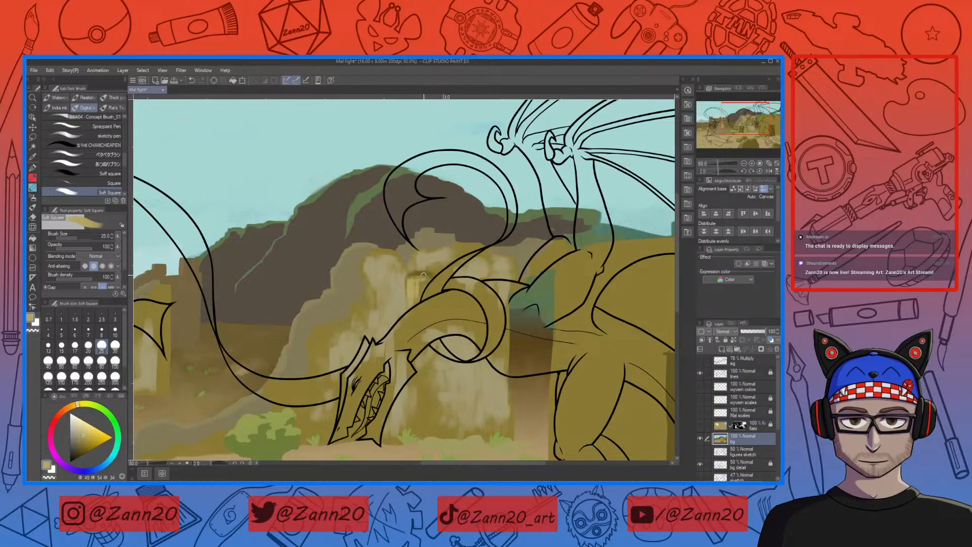
Blend the wall surface around and below the recess with sampled ochre tones and a size 60 brush.
{"action": "key", "text": "bracketright"}
{"action": "key", "text": "bracketright"}
{"action": "key", "text": "bracketright"}
{"action": "key", "text": "bracketright"}
{"action": "right_click", "coordinate": [421, 293]}
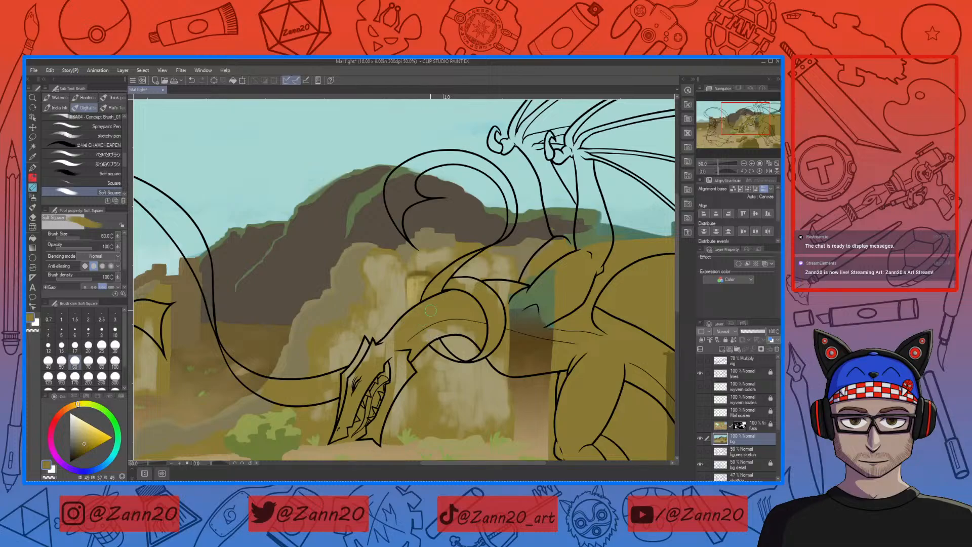
{"action": "right_click", "coordinate": [412, 287]}
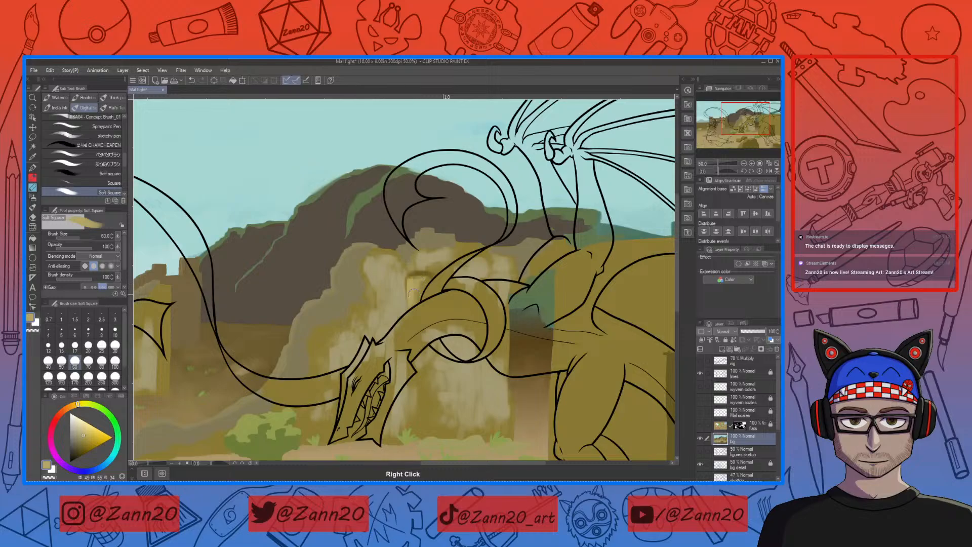
{"action": "right_click", "coordinate": [421, 298]}
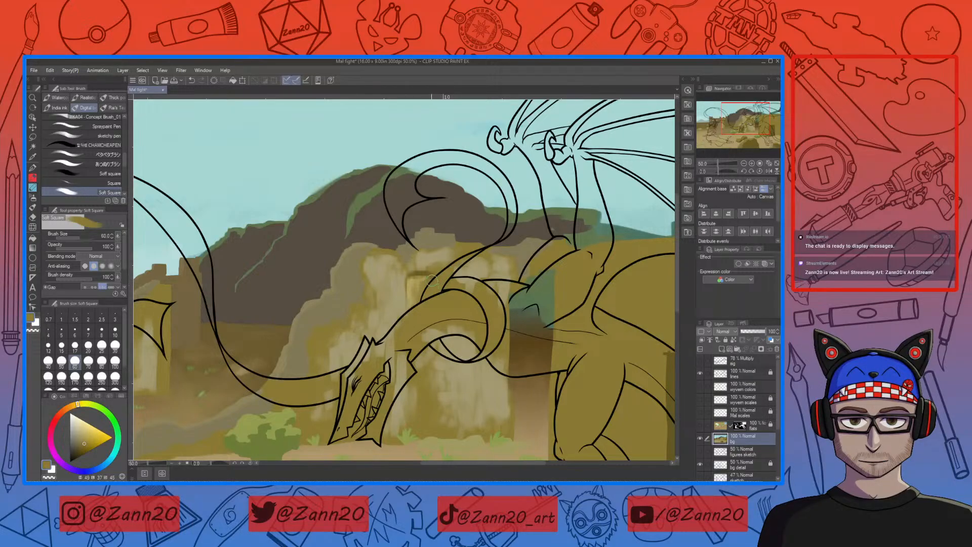
Refine the recess's small edges with sampled dark olive, ochre and grey using a size 17 brush.
{"action": "key", "text": "bracketleft"}
{"action": "key", "text": "bracketleft"}
{"action": "key", "text": "bracketleft"}
{"action": "key", "text": "bracketleft"}
{"action": "key", "text": "bracketleft"}
{"action": "key", "text": "bracketleft"}
{"action": "right_click", "coordinate": [420, 274]}
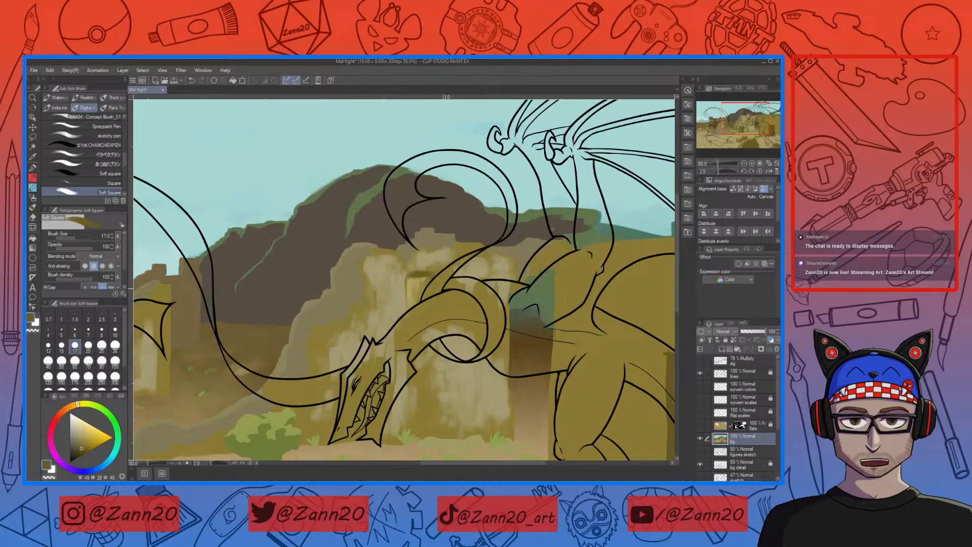
{"action": "right_click", "coordinate": [431, 276]}
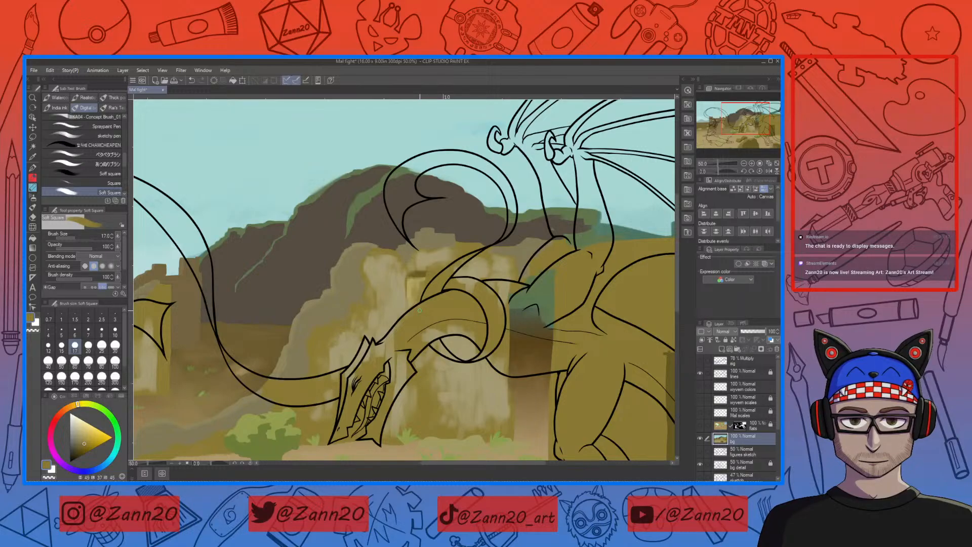
{"action": "right_click", "coordinate": [429, 285]}
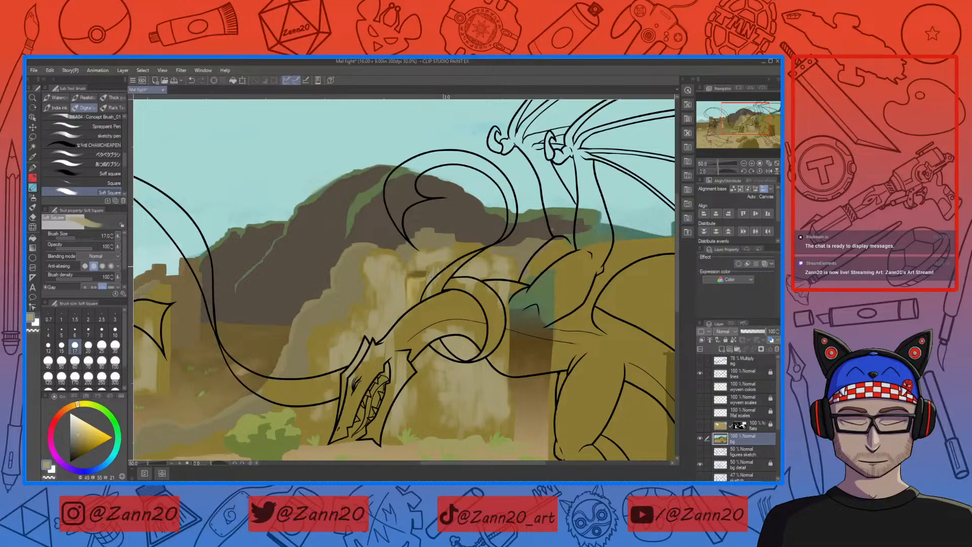
Reduce the recess to a narrow slit by painting sampled grey and light ochre below it with a size 40 brush.
{"action": "key", "text": "bracketright"}
{"action": "key", "text": "bracketright"}
{"action": "key", "text": "bracketright"}
{"action": "key", "text": "bracketright"}
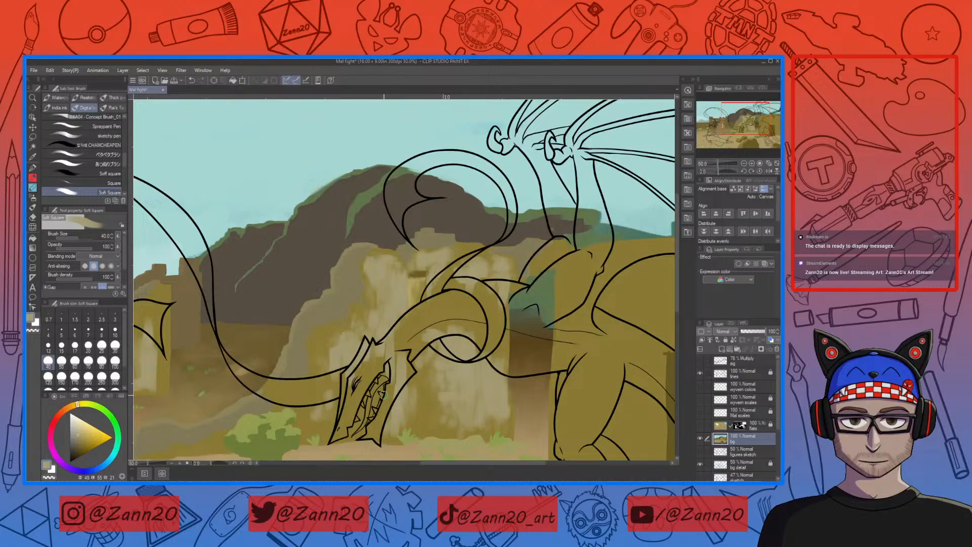
{"action": "right_click", "coordinate": [418, 291]}
{"action": "right_click", "coordinate": [413, 287]}
{"action": "right_click", "coordinate": [417, 288]}
{"action": "left_click_drag", "start_coordinate": [415, 283], "coordinate": [420, 307]}
Touch up the wall's narrow slit with dull brown sampled from the distant castle ruin.
{"action": "left_click_drag", "start_coordinate": [528, 391], "coordinate": [510, 370]}
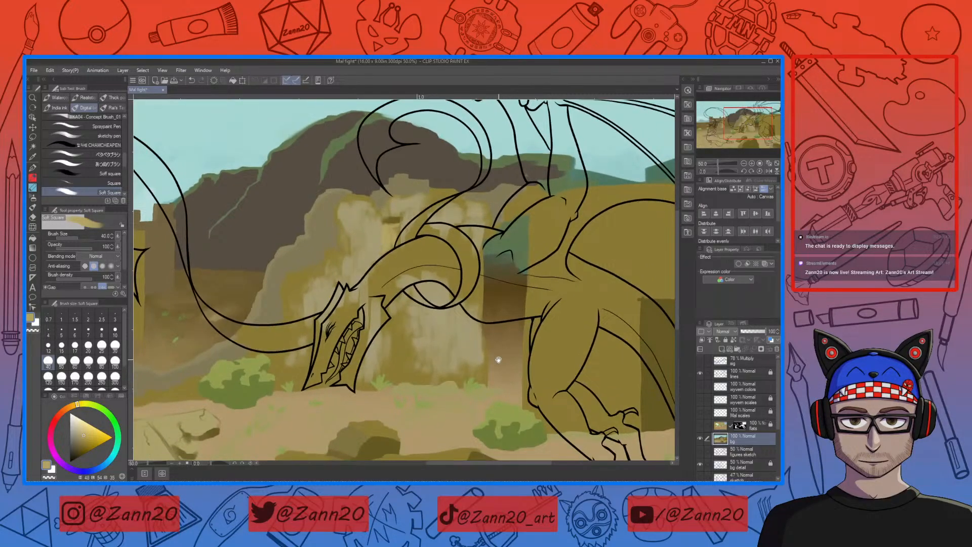
{"action": "left_click_drag", "start_coordinate": [498, 359], "coordinate": [664, 349]}
{"action": "left_click_drag", "start_coordinate": [506, 284], "coordinate": [556, 317]}
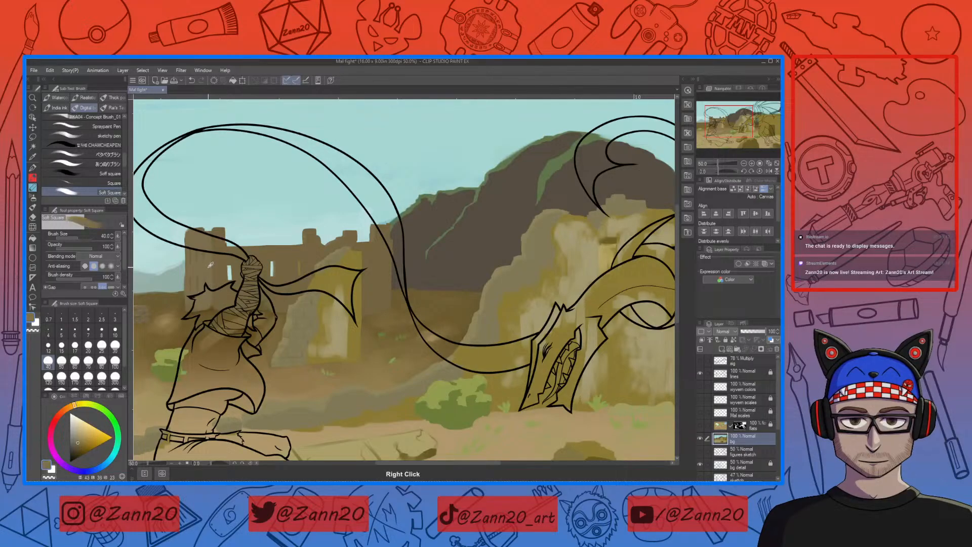
{"action": "mouse_move", "coordinate": [297, 308]}
{"action": "left_mouse_down"}
{"action": "mouse_move", "coordinate": [200, 318]}
{"action": "mouse_move", "coordinate": [347, 319]}
{"action": "left_mouse_up"}
{"action": "right_click", "coordinate": [268, 280]}
{"action": "mouse_move", "coordinate": [584, 345]}
{"action": "left_mouse_down"}
{"action": "mouse_move", "coordinate": [379, 378]}
{"action": "mouse_move", "coordinate": [354, 365]}
{"action": "left_mouse_up"}
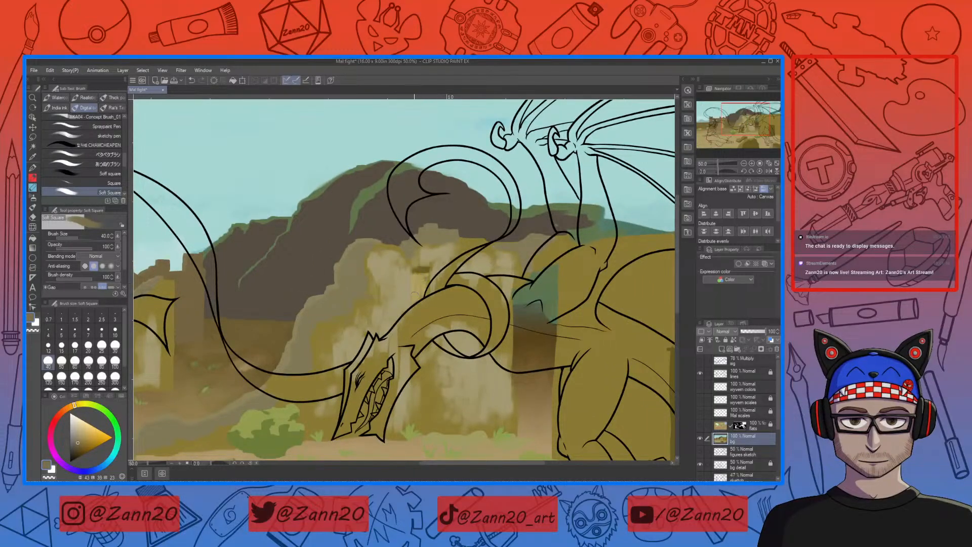
{"action": "right_click", "coordinate": [420, 282]}
Mix a darker grey-ochre and touch up the pale weathering patches on the central ruined wall.
{"action": "left_click_drag", "start_coordinate": [436, 382], "coordinate": [501, 342]}
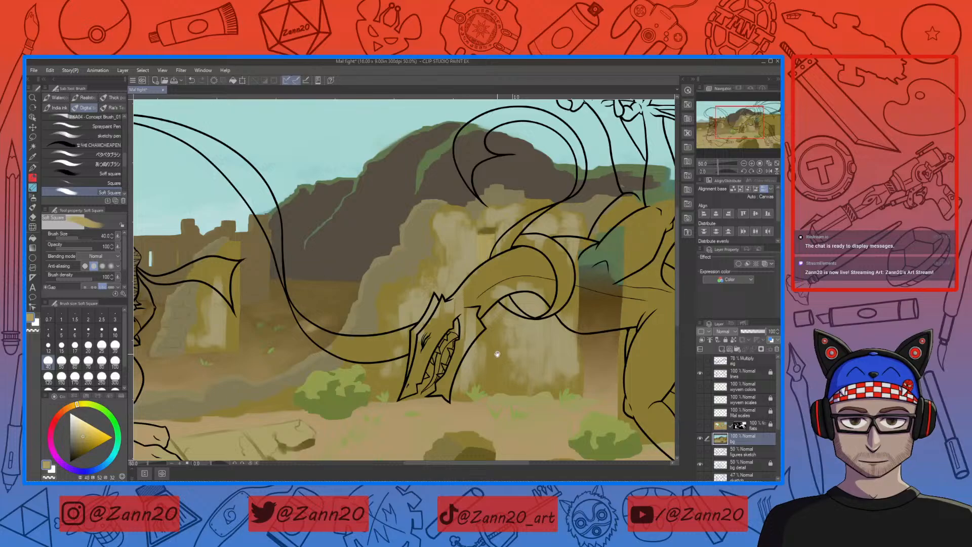
{"action": "left_click_drag", "start_coordinate": [472, 275], "coordinate": [465, 304]}
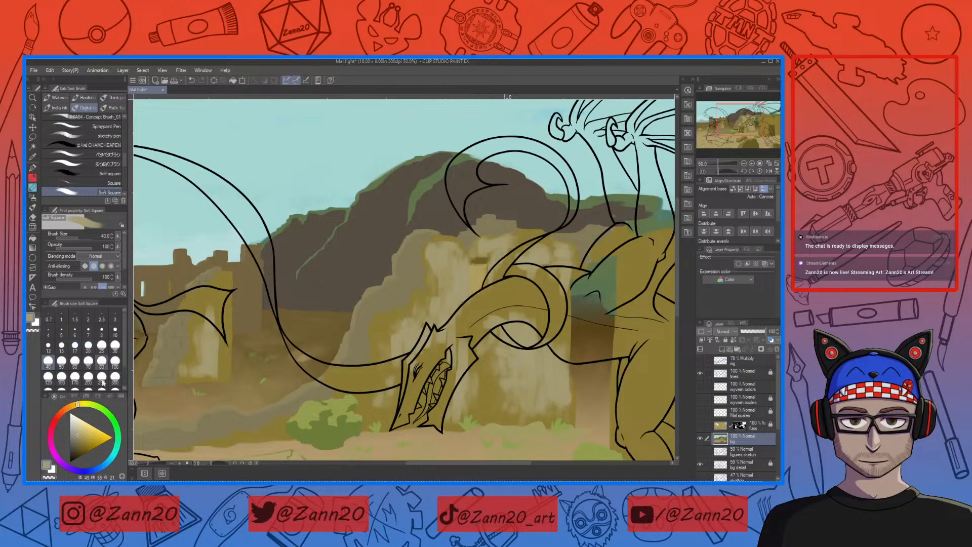
{"action": "left_click", "coordinate": [80, 435]}
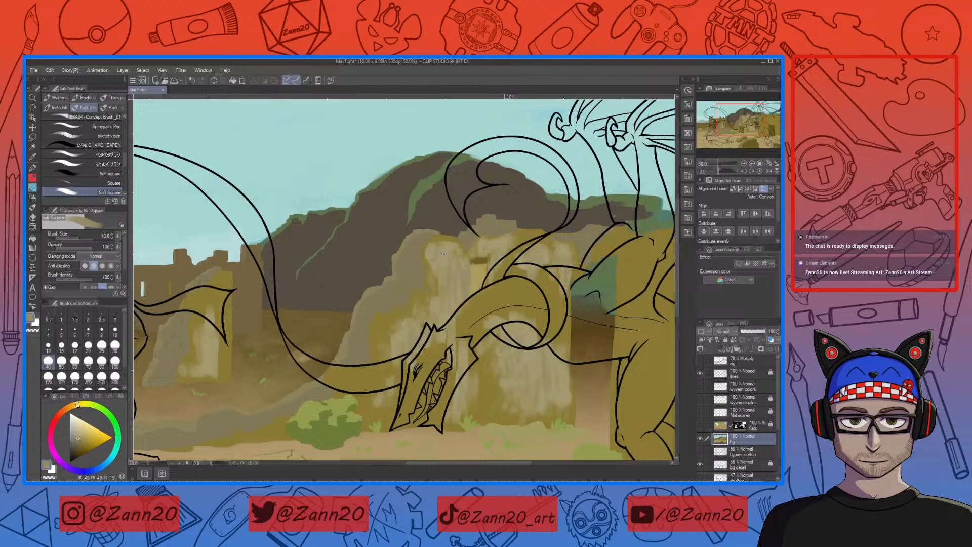
{"action": "left_click_drag", "start_coordinate": [514, 401], "coordinate": [535, 327]}
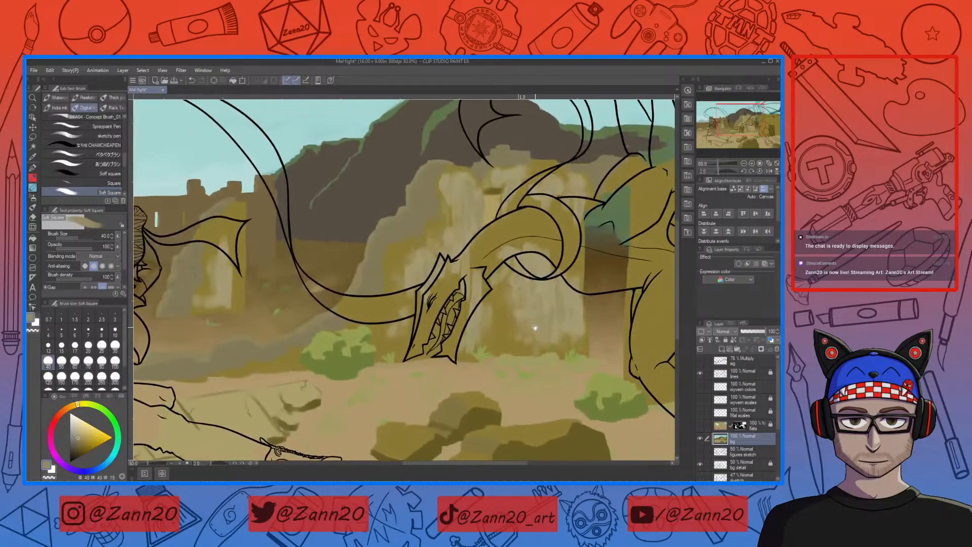
{"action": "key", "text": "ctrl+minus"}
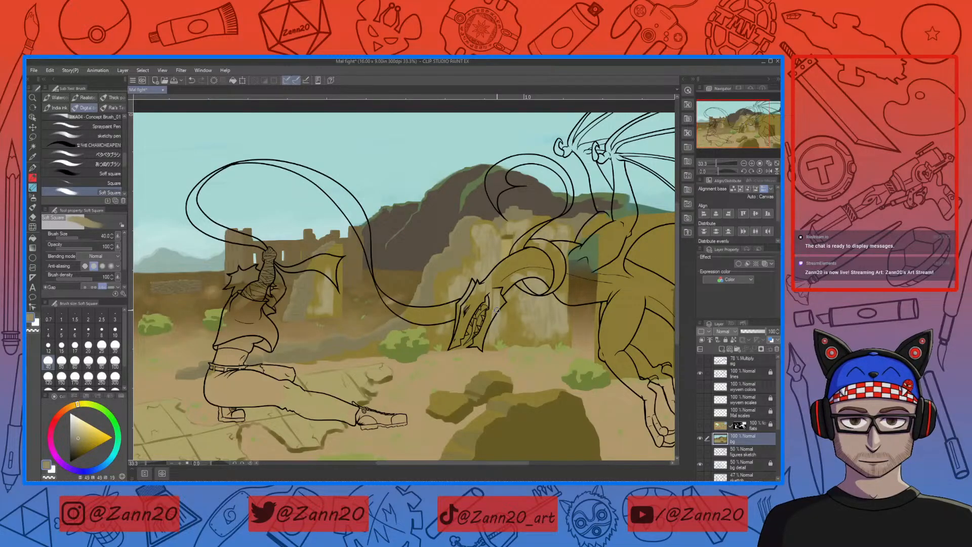
Mix a dark grey-ochre sampled from the central wall and paint fine cracks along the low crumbled wall behind the fighter with a size 10 brush.
{"action": "right_click", "coordinate": [455, 265]}
{"action": "left_click", "coordinate": [80, 443]}
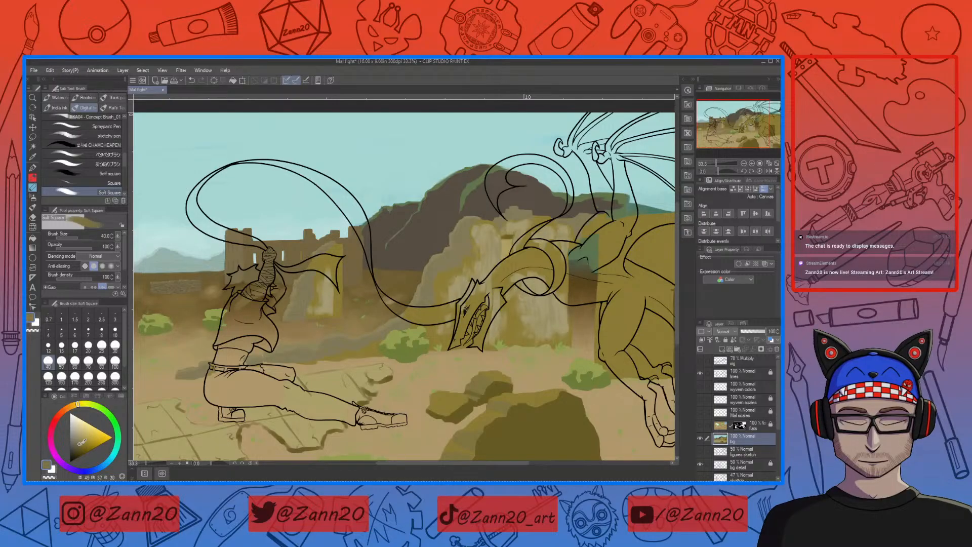
{"action": "left_click", "coordinate": [75, 345]}
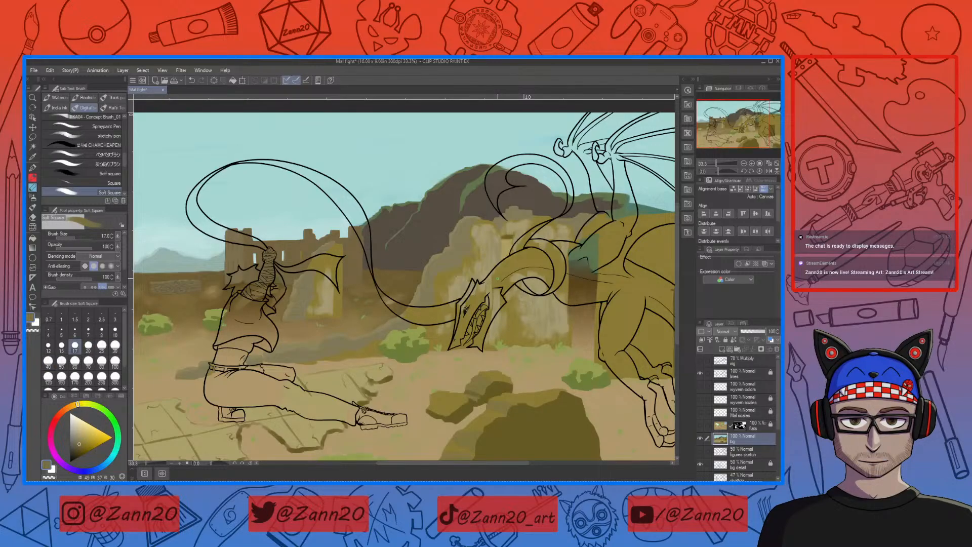
{"action": "key", "text": "ctrl+minus"}
{"action": "key", "text": "ctrl+plus"}
{"action": "key", "text": "ctrl+plus"}
{"action": "key", "text": "ctrl+plus"}
{"action": "key", "text": "ctrl+plus"}
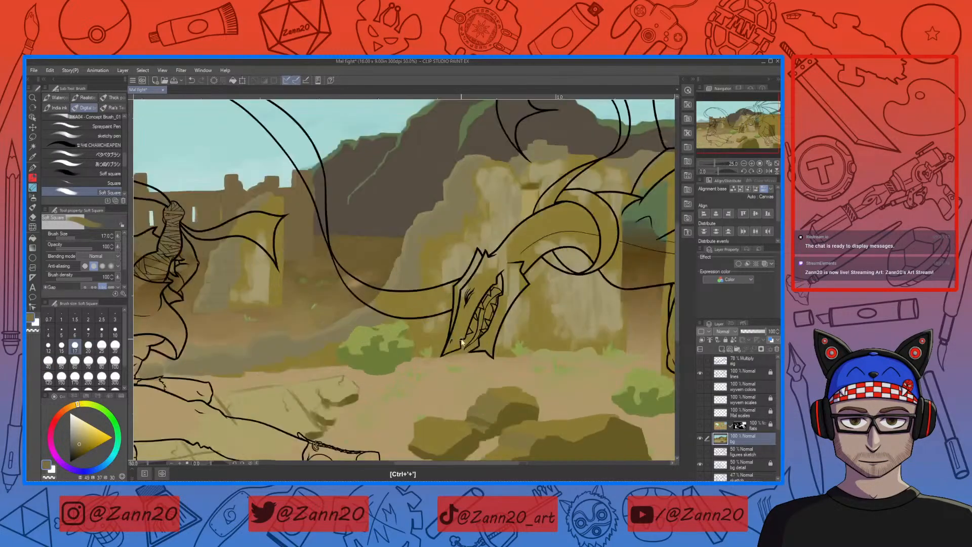
{"action": "left_click_drag", "start_coordinate": [280, 325], "coordinate": [506, 342]}
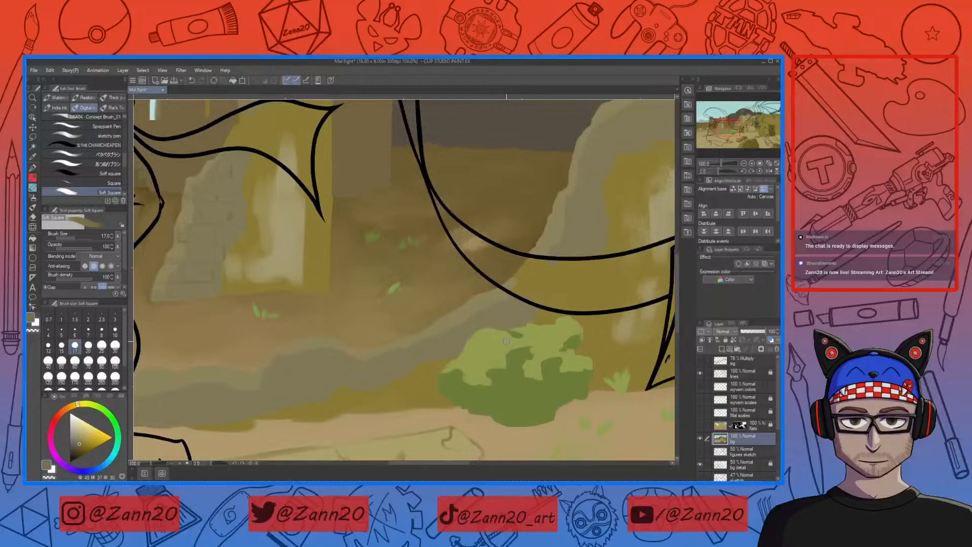
{"action": "key", "text": "bracketleft"}
{"action": "key", "text": "bracketleft"}
{"action": "key", "text": "bracketleft"}
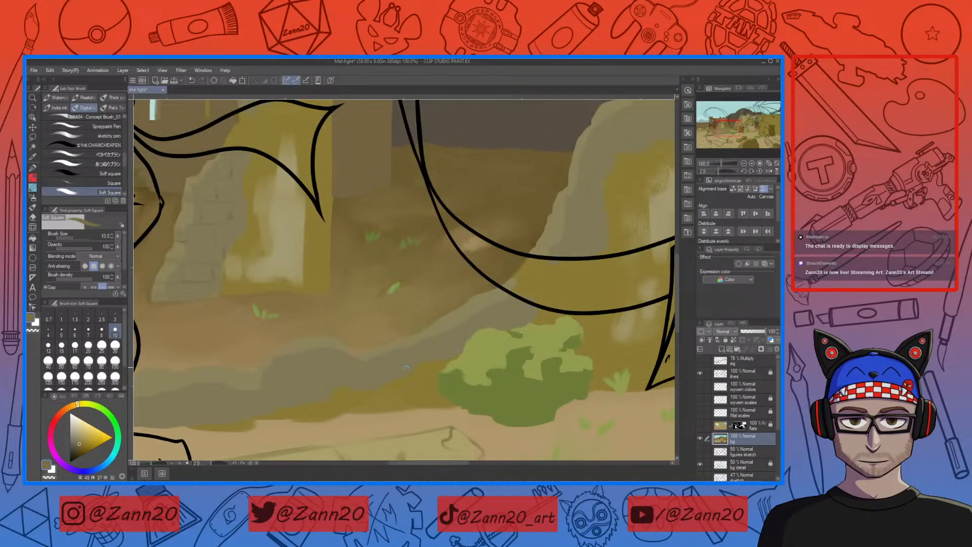
{"action": "left_click_drag", "start_coordinate": [385, 364], "coordinate": [537, 348]}
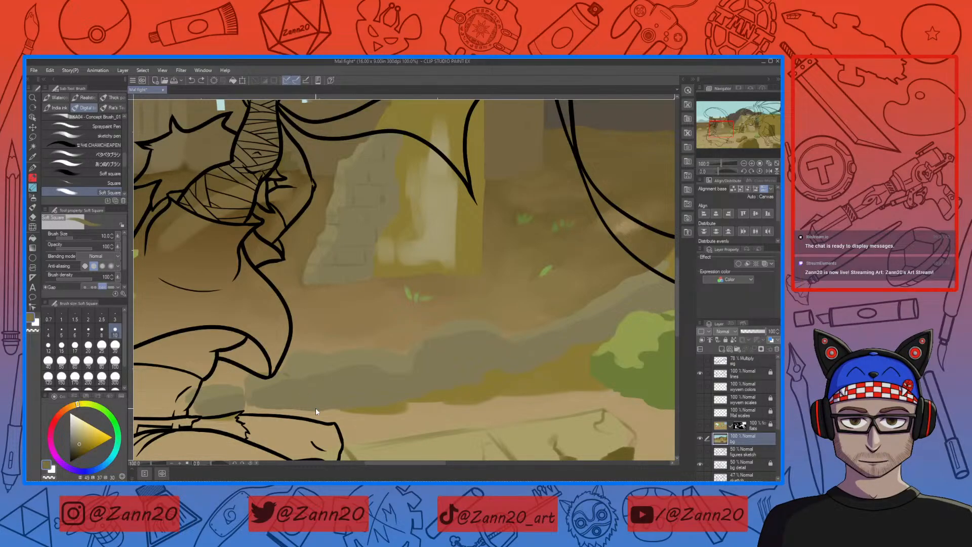
{"action": "right_click", "coordinate": [349, 384]}
{"action": "left_click_drag", "start_coordinate": [84, 437], "coordinate": [78, 438]}
Refine the notches in the low wall's top edge with sampled brown and grey, and extend the block joints towards the bush.
{"action": "right_click", "coordinate": [384, 359]}
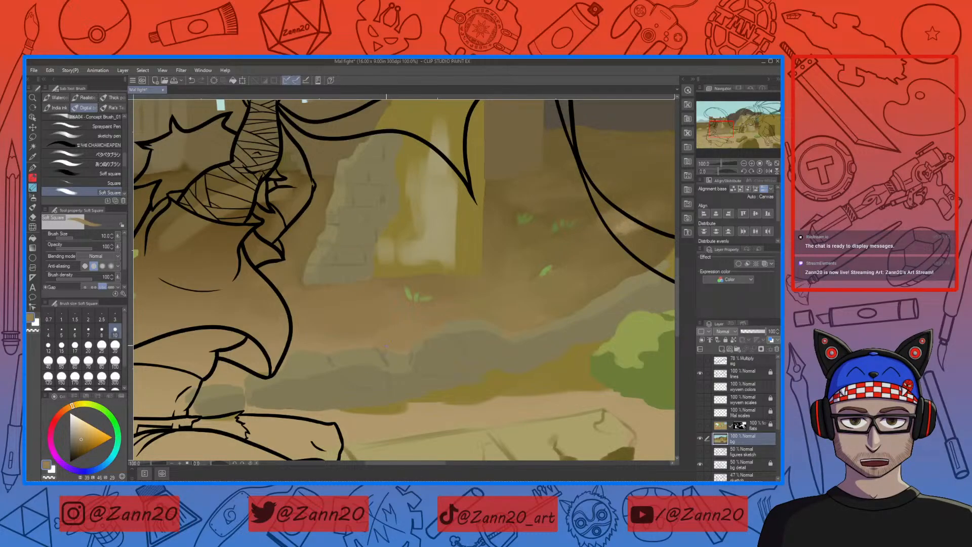
{"action": "right_click", "coordinate": [385, 350]}
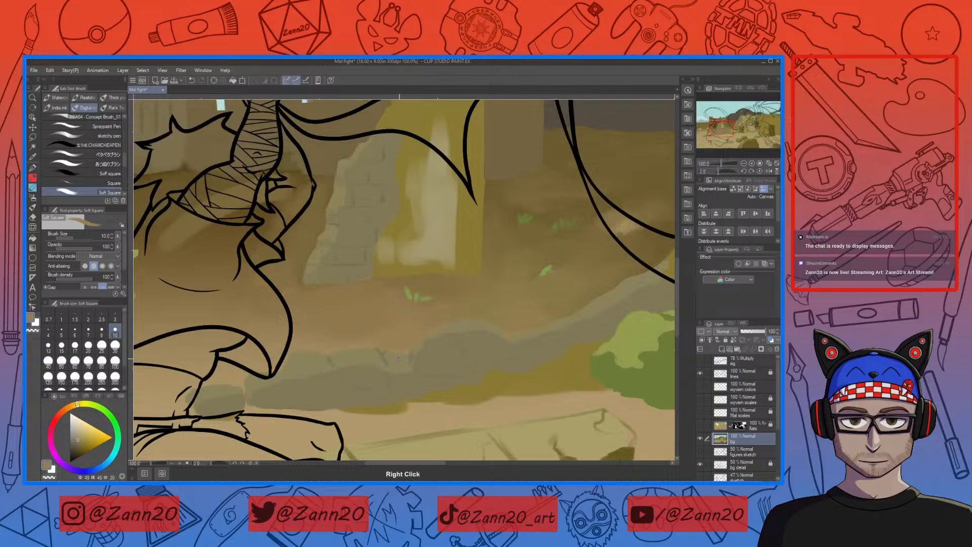
{"action": "right_click", "coordinate": [385, 356]}
{"action": "left_click_drag", "start_coordinate": [555, 386], "coordinate": [487, 403]}
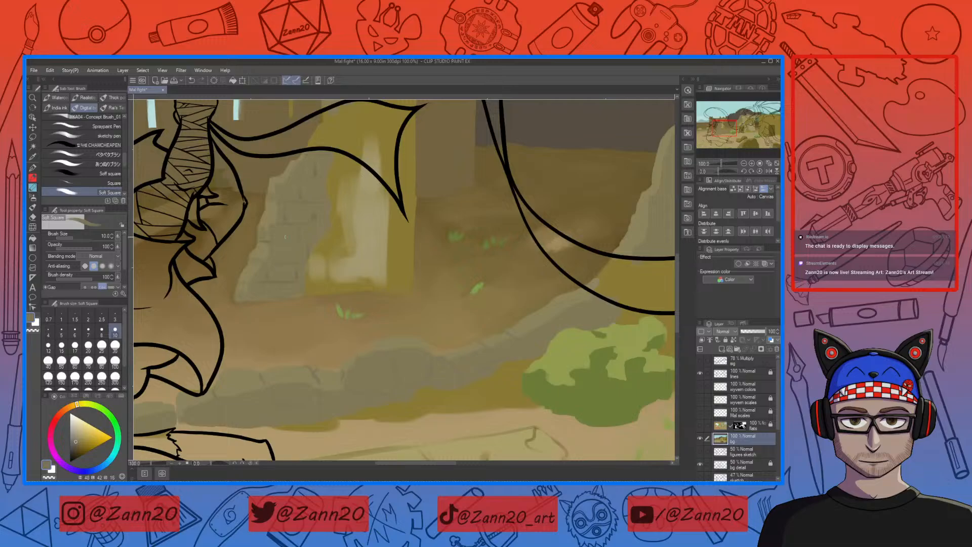
{"action": "left_click_drag", "start_coordinate": [567, 395], "coordinate": [405, 397]}
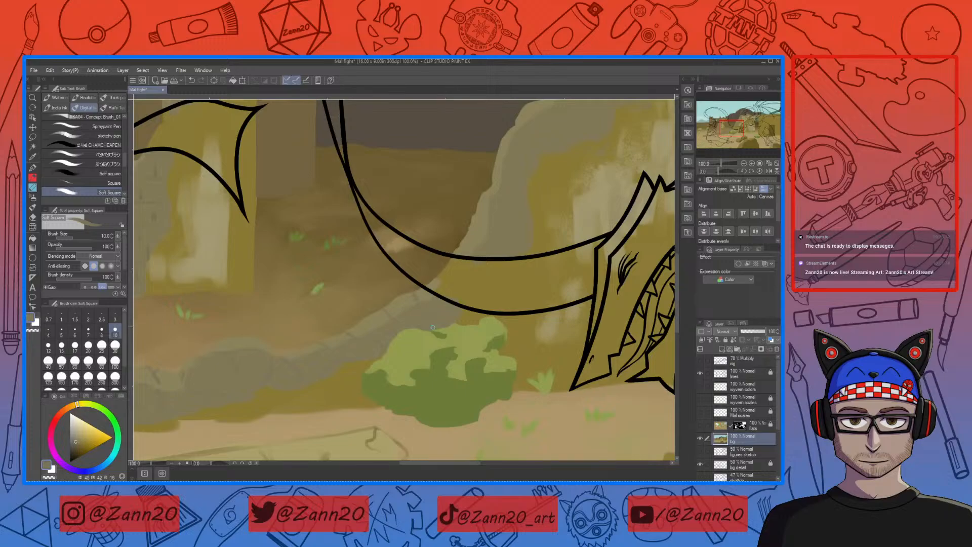
Paint stone block outlines along the central ruined wall's stepped left edge, touching up with ochre and grey sampled from the wall.
{"action": "scroll", "coordinate": [454, 298], "scroll_direction": "up", "scroll_amount": 3}
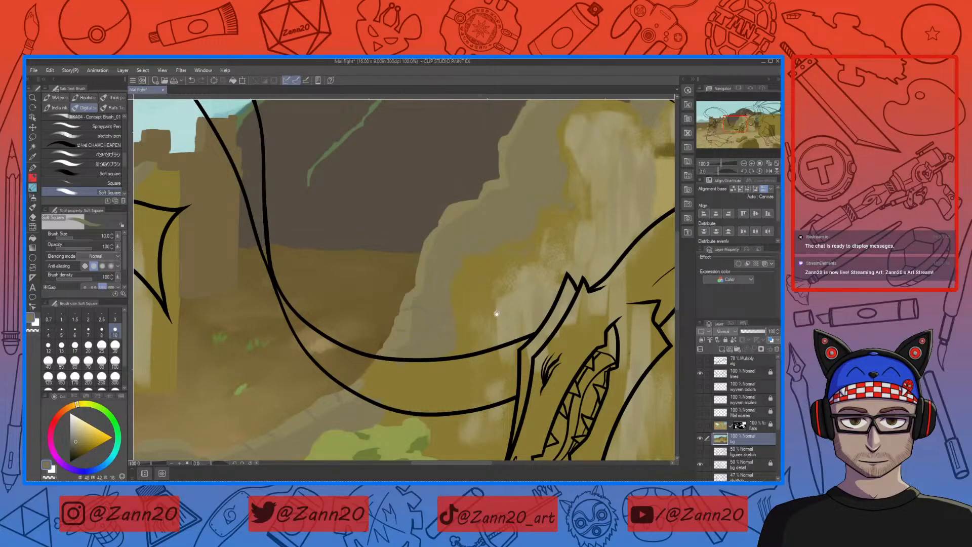
{"action": "left_click_drag", "start_coordinate": [495, 310], "coordinate": [434, 354]}
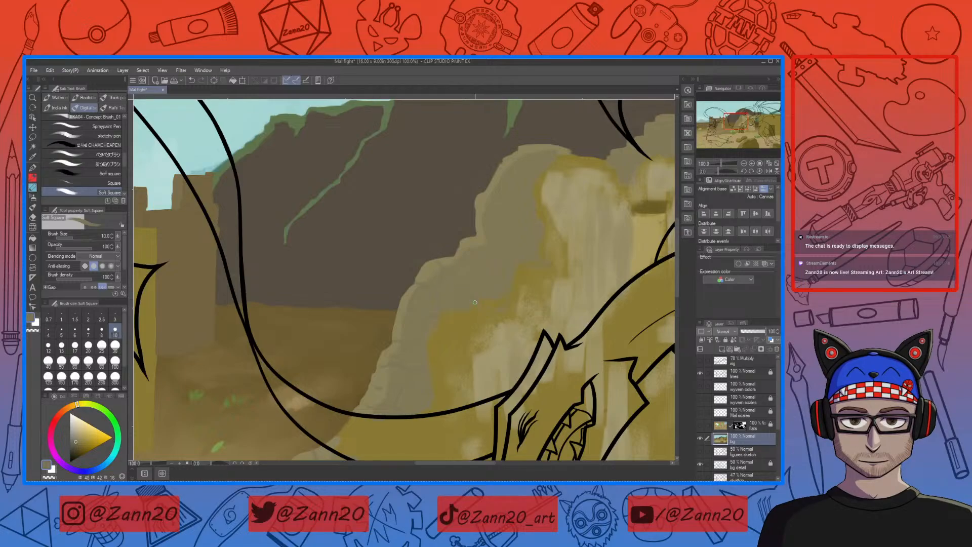
{"action": "left_click_drag", "start_coordinate": [498, 297], "coordinate": [491, 333]}
{"action": "right_click", "coordinate": [471, 333]}
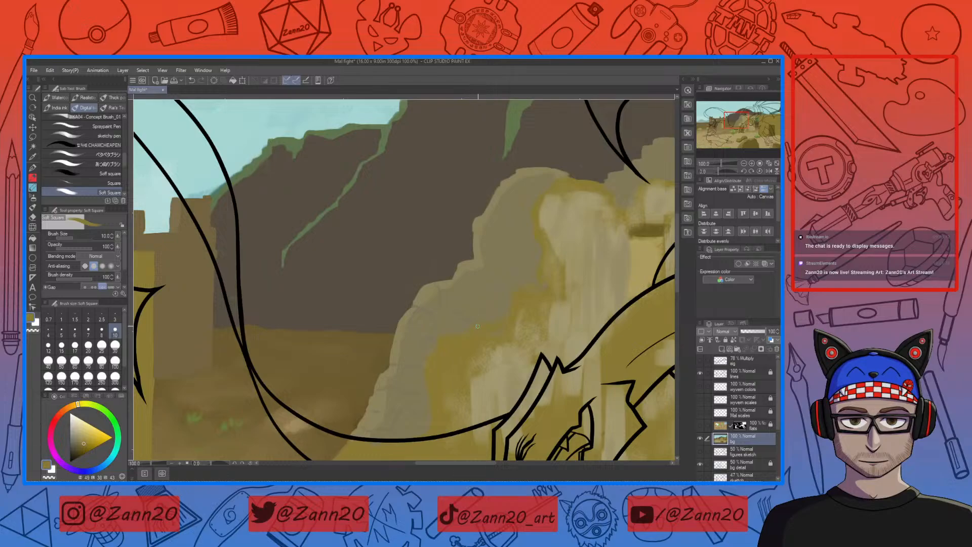
{"action": "right_click", "coordinate": [475, 322]}
{"action": "left_click_drag", "start_coordinate": [539, 336], "coordinate": [487, 420]}
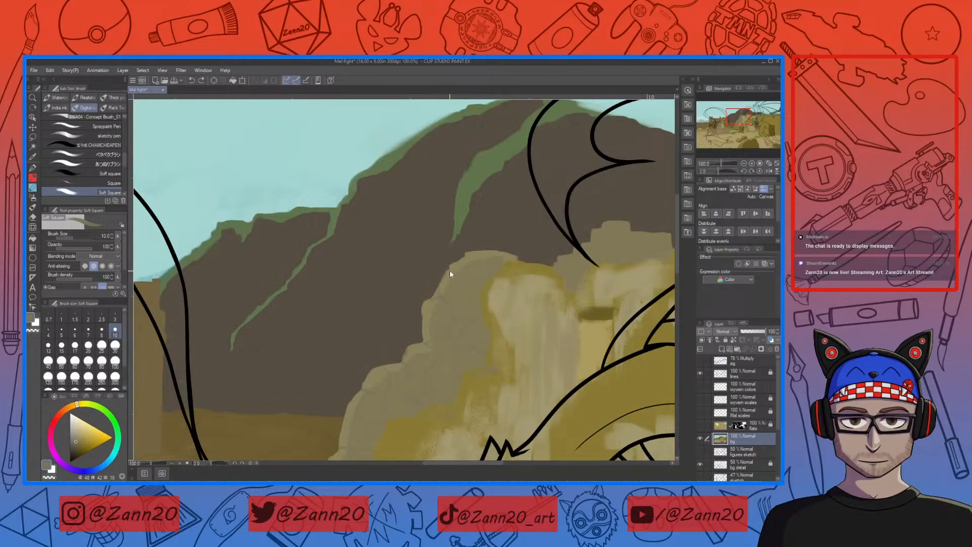
Trim the central wall's upper left outline with the mountain's dark brown, then resample the wall's grey for its stone edges.
{"action": "left_click_drag", "start_coordinate": [460, 277], "coordinate": [467, 287]}
{"action": "right_click", "coordinate": [434, 277]}
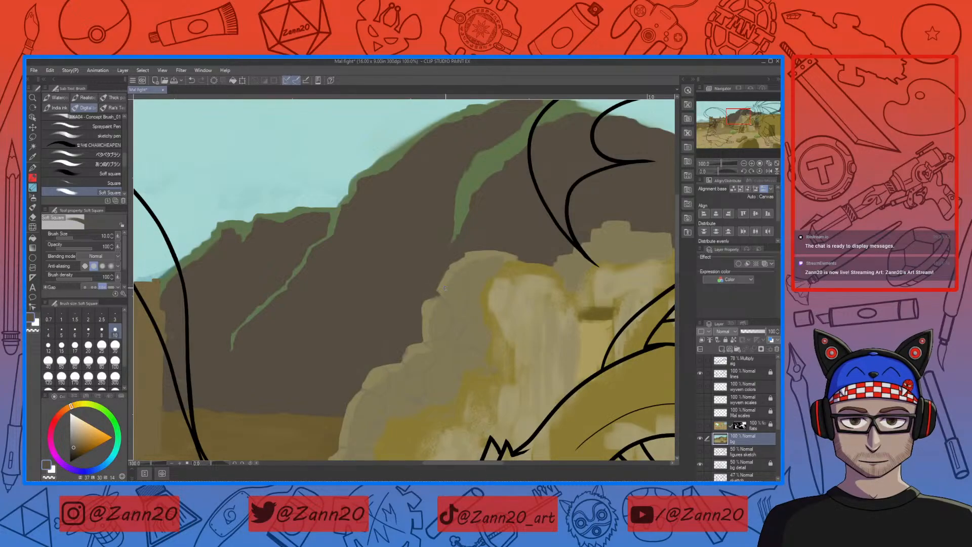
{"action": "left_click_drag", "start_coordinate": [438, 289], "coordinate": [436, 295]}
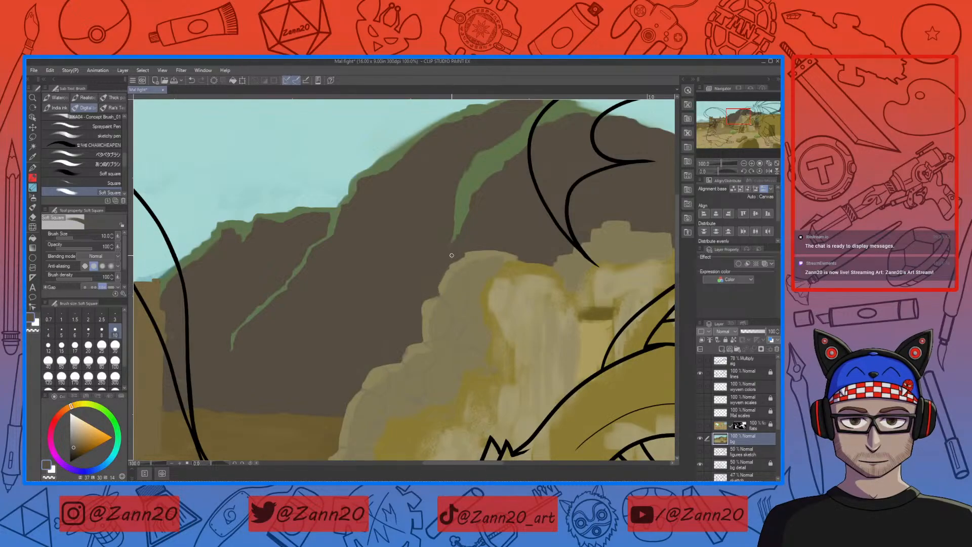
{"action": "right_click", "coordinate": [457, 285]}
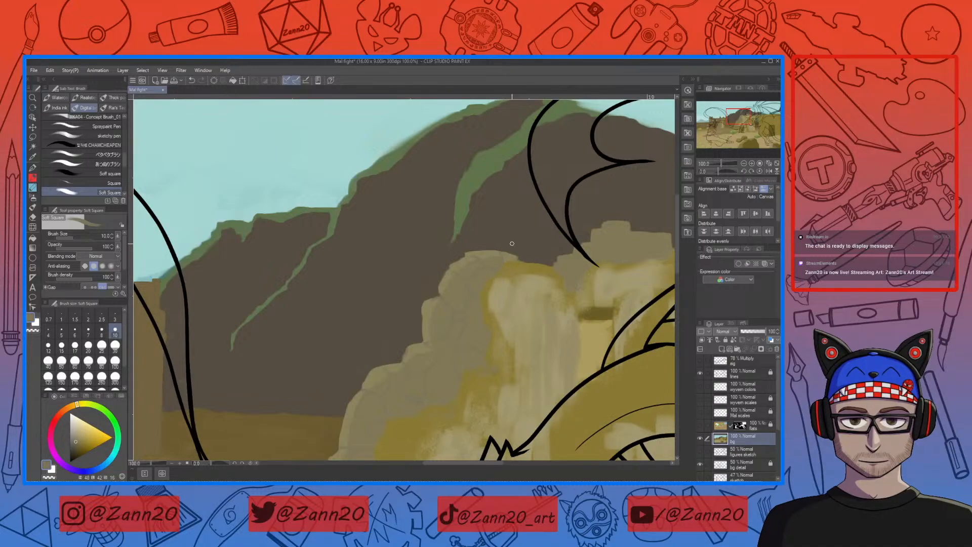
Paint small stone block joints across the top of the central ruined wall, including the raised middle section and the part beside the wyvern.
{"action": "left_click_drag", "start_coordinate": [590, 334], "coordinate": [449, 344]}
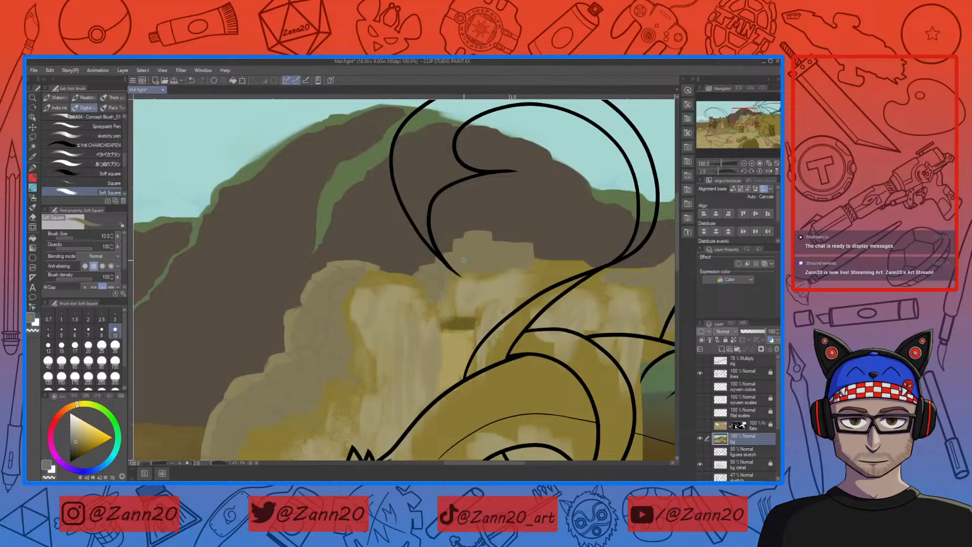
{"action": "left_click_drag", "start_coordinate": [464, 260], "coordinate": [436, 302]}
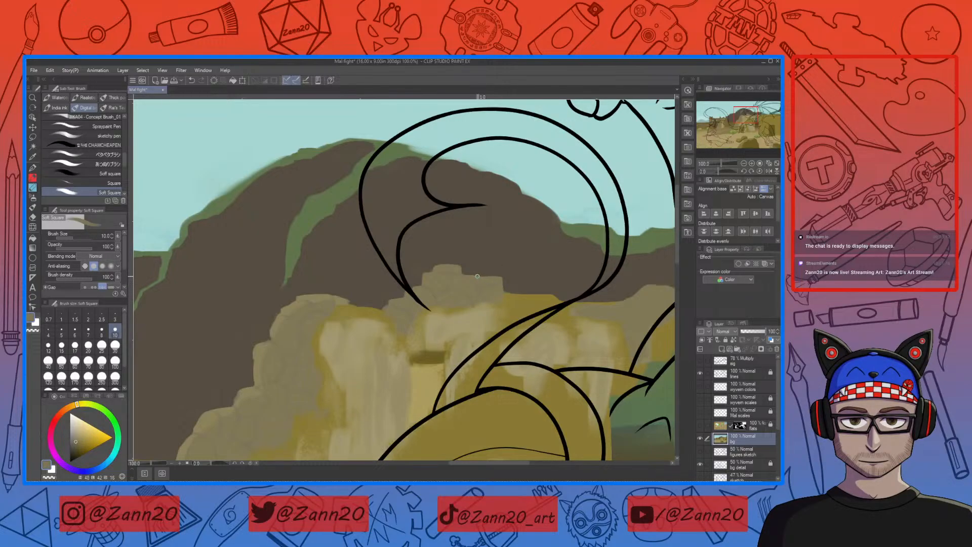
{"action": "left_click_drag", "start_coordinate": [608, 394], "coordinate": [356, 357]}
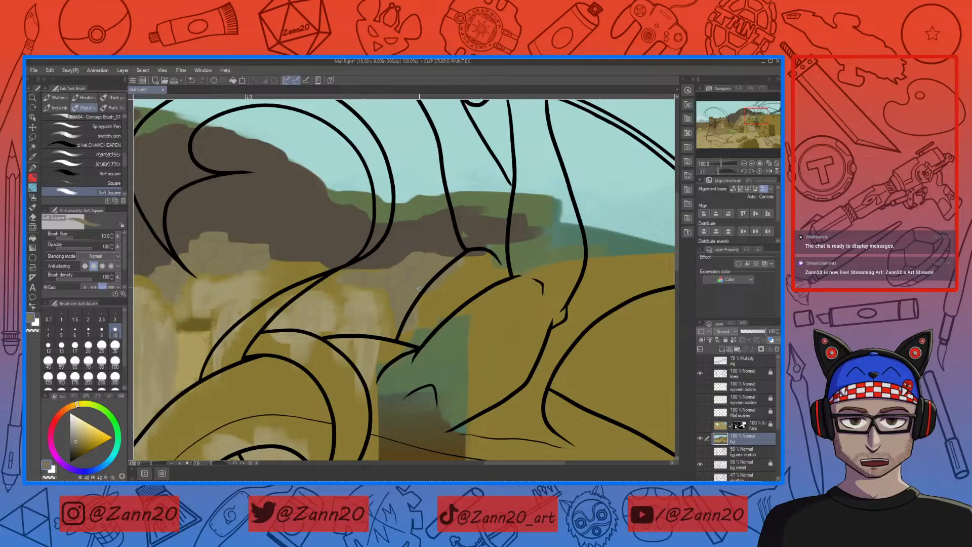
Paint over the brick lines on the small ruined wall behind the fighter with grey sampled from that wall.
{"action": "left_click_drag", "start_coordinate": [439, 399], "coordinate": [629, 284]}
{"action": "left_click_drag", "start_coordinate": [470, 368], "coordinate": [541, 357]}
{"action": "key", "text": "ctrl+minus"}
{"action": "key", "text": "ctrl+minus"}
{"action": "key", "text": "ctrl+minus"}
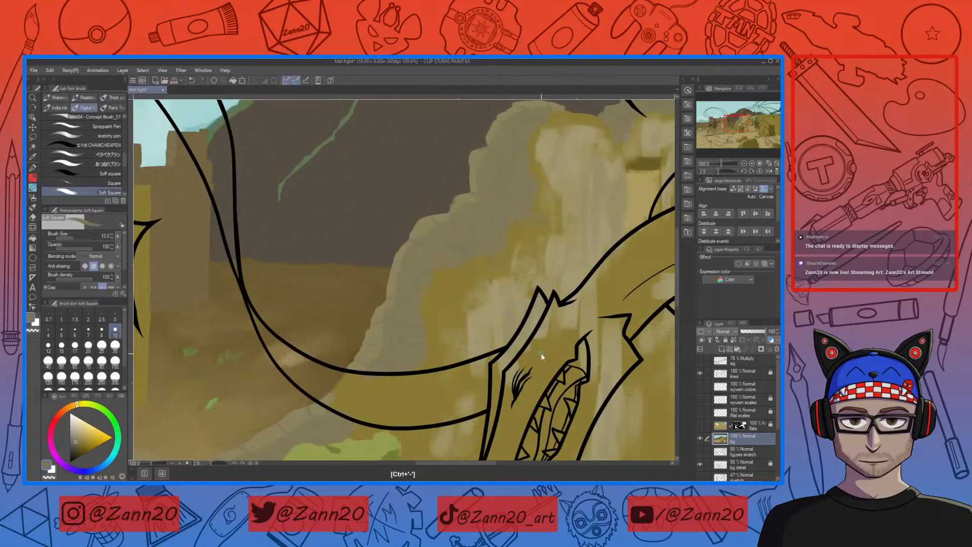
{"action": "key", "text": "ctrl+minus"}
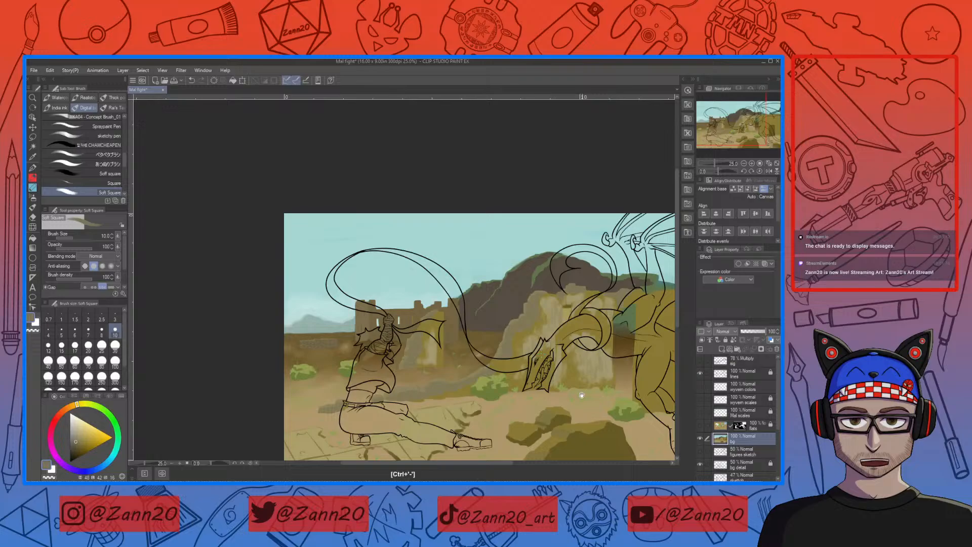
{"action": "left_click_drag", "start_coordinate": [582, 394], "coordinate": [534, 336]}
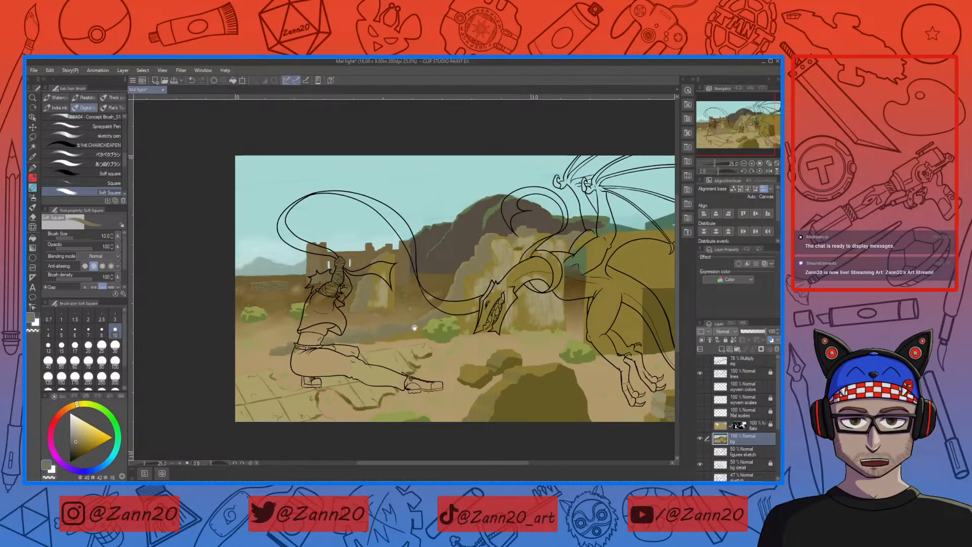
{"action": "key", "text": "ctrl+plus"}
{"action": "key", "text": "ctrl+plus"}
{"action": "key", "text": "ctrl+plus"}
{"action": "key", "text": "ctrl+plus"}
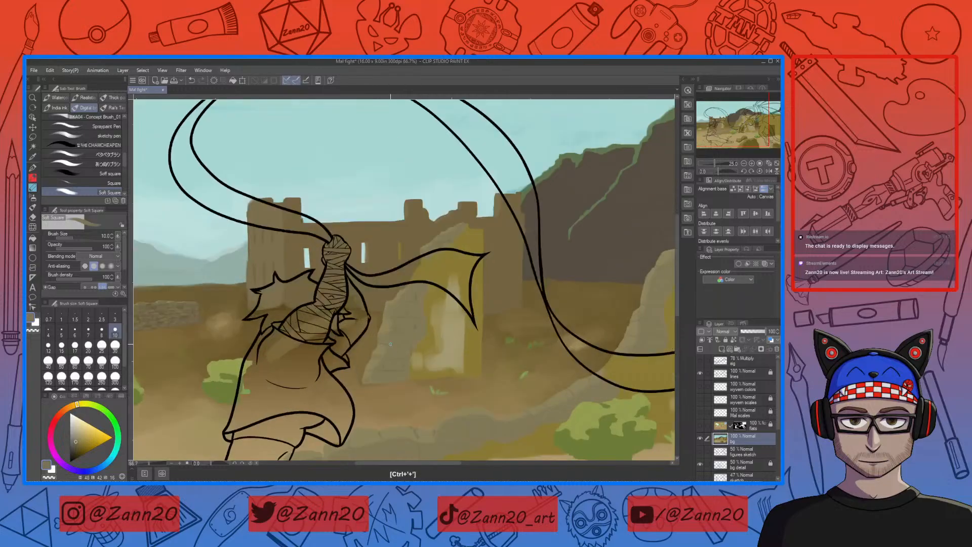
{"action": "left_click_drag", "start_coordinate": [412, 384], "coordinate": [466, 303]}
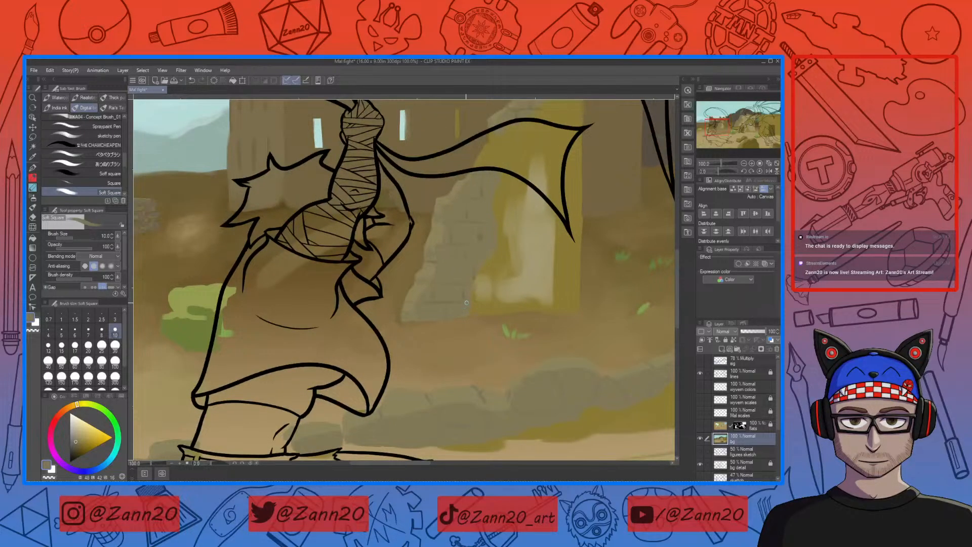
{"action": "right_click", "coordinate": [458, 305]}
{"action": "mouse_move", "coordinate": [556, 230]}
{"action": "left_mouse_down"}
{"action": "mouse_move", "coordinate": [501, 400]}
{"action": "mouse_move", "coordinate": [517, 384]}
{"action": "mouse_move", "coordinate": [548, 216]}
{"action": "left_mouse_up"}
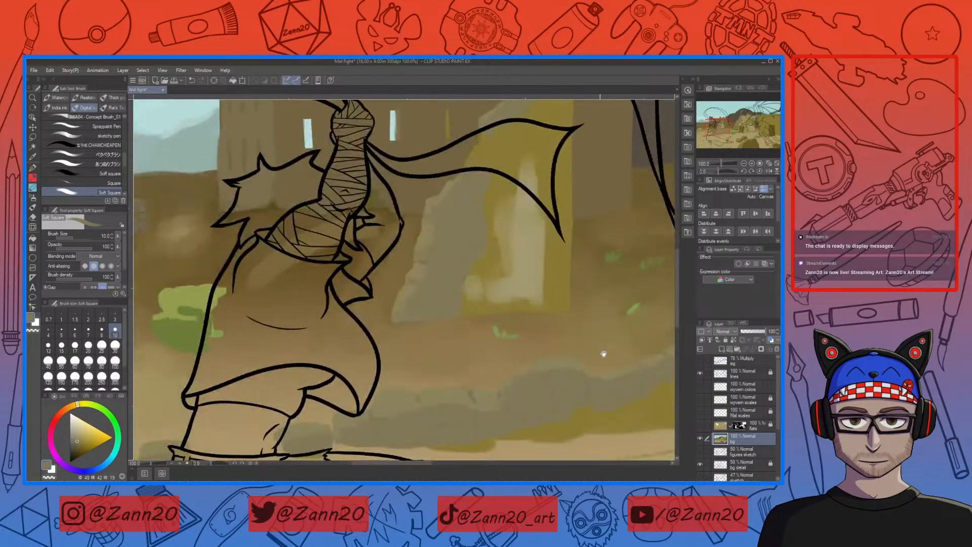
Paint new stone blocks along the small ruined wall's sloping broken edge with darker grey sampled from the low crumbled wall.
{"action": "left_click_drag", "start_coordinate": [593, 357], "coordinate": [336, 393]}
{"action": "left_click_drag", "start_coordinate": [395, 395], "coordinate": [538, 301]}
{"action": "right_click", "coordinate": [434, 320]}
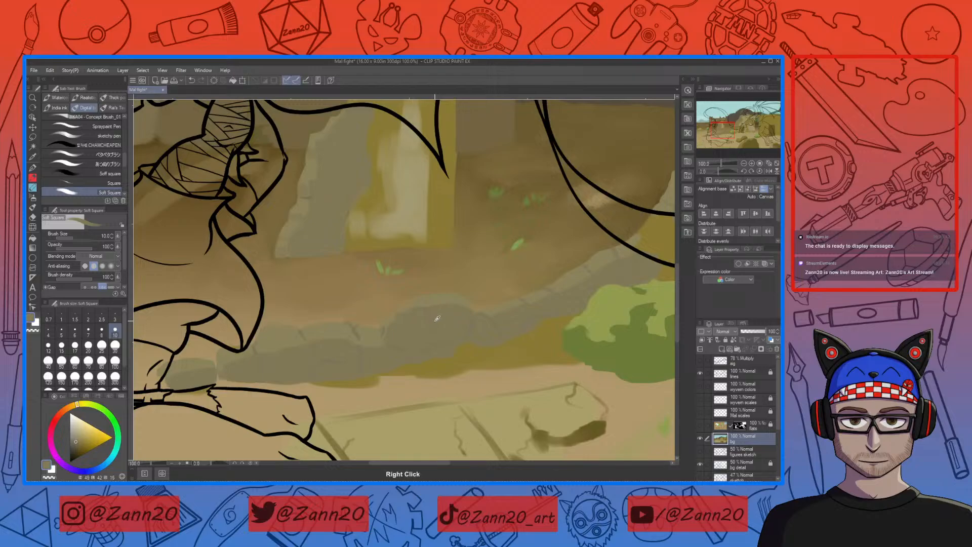
{"action": "left_click_drag", "start_coordinate": [303, 255], "coordinate": [356, 349]}
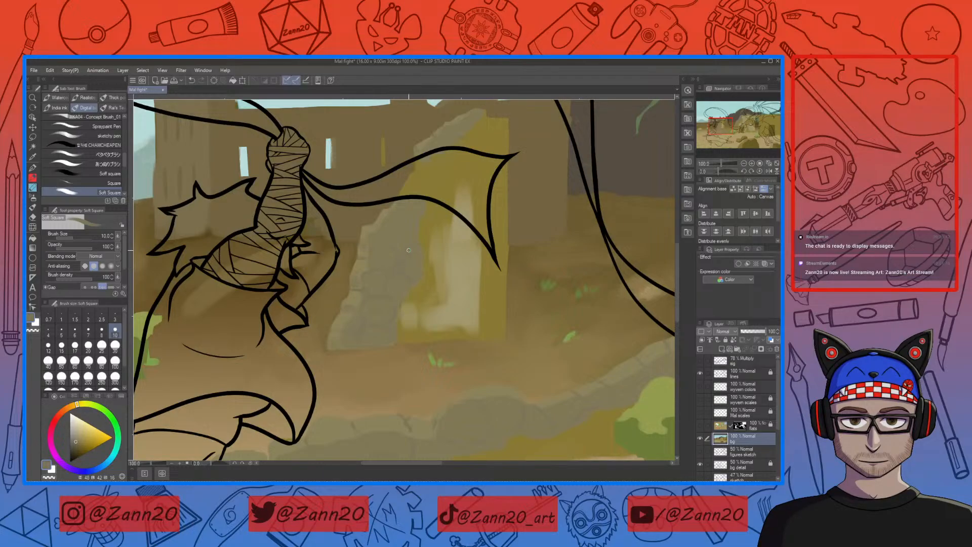
{"action": "left_click_drag", "start_coordinate": [422, 263], "coordinate": [425, 342]}
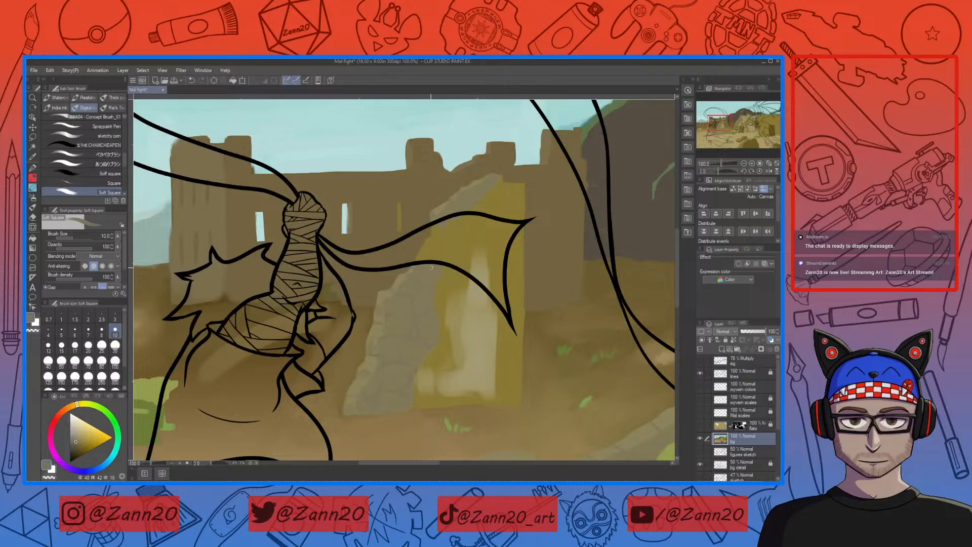
{"action": "scroll", "coordinate": [437, 283], "scroll_direction": "up", "scroll_amount": 5}
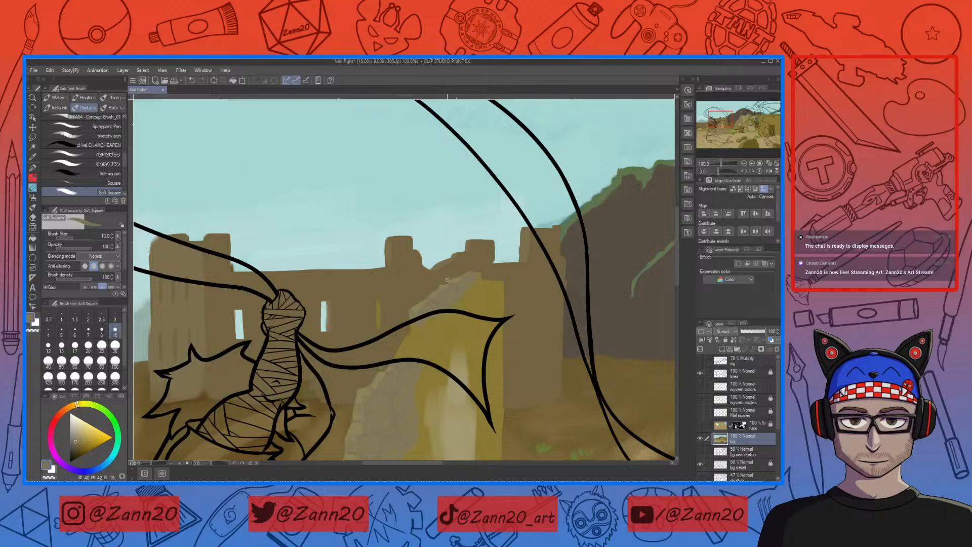
Sample the pale blue-grey at the distant mountains and shift its hue slightly towards green.
{"action": "left_click_drag", "start_coordinate": [489, 389], "coordinate": [522, 311]}
{"action": "left_click_drag", "start_coordinate": [518, 391], "coordinate": [649, 348]}
{"action": "left_click_drag", "start_coordinate": [458, 376], "coordinate": [539, 364]}
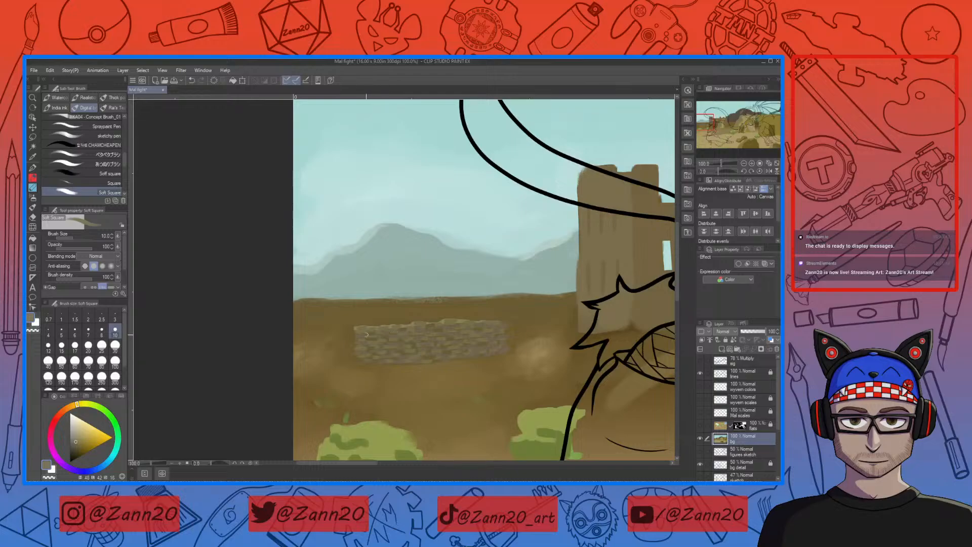
{"action": "key", "text": "ctrl+minus"}
{"action": "key", "text": "ctrl+minus"}
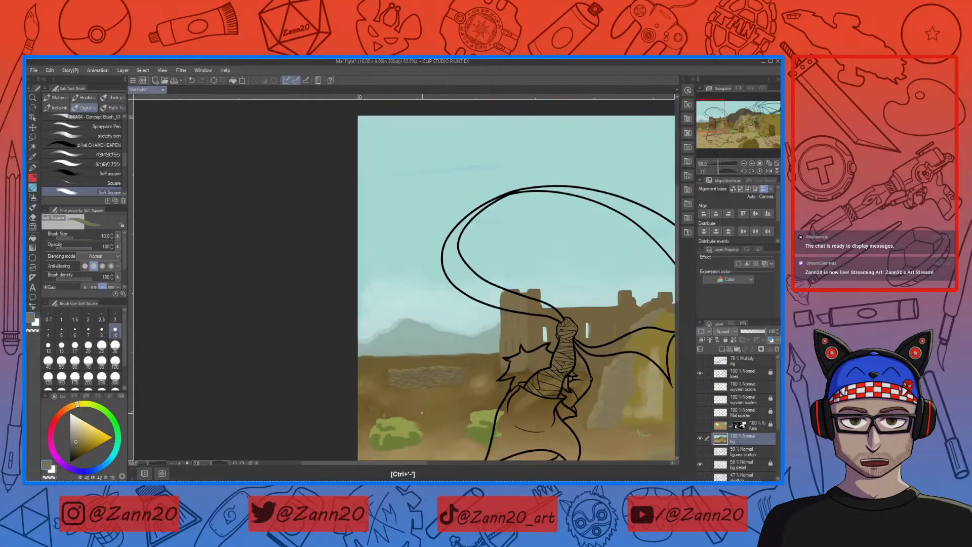
{"action": "key", "text": "ctrl+minus"}
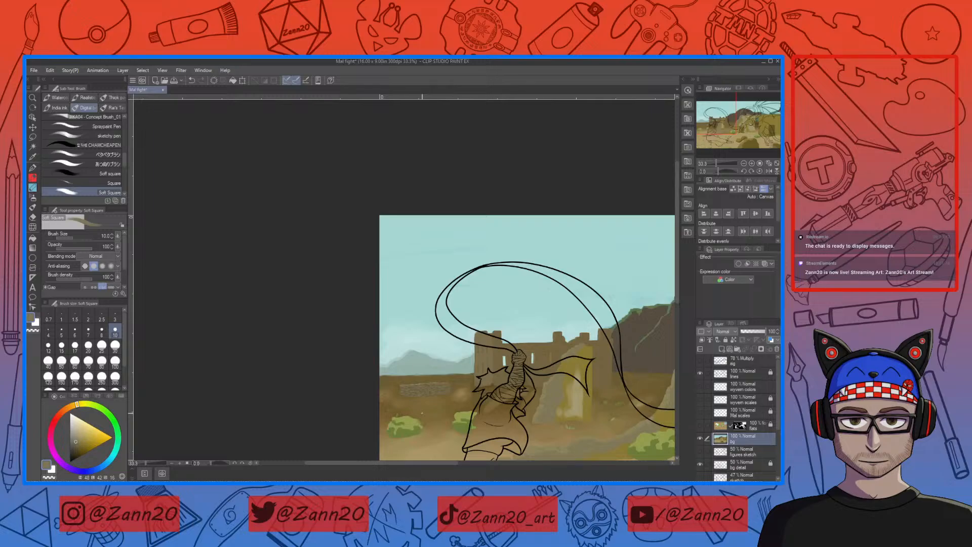
{"action": "left_click_drag", "start_coordinate": [499, 372], "coordinate": [528, 322]}
{"action": "right_click", "coordinate": [438, 322]}
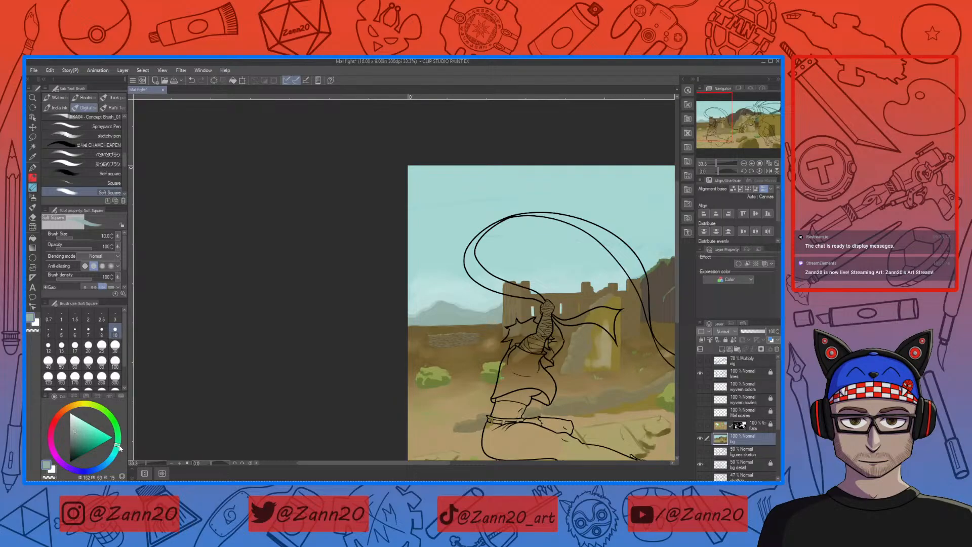
{"action": "left_click_drag", "start_coordinate": [119, 448], "coordinate": [119, 443]}
Enlarge the brush to 50 and paint a muted green band along the horizon beneath the distant mountains.
{"action": "scroll", "coordinate": [473, 337], "scroll_direction": "up", "scroll_amount": 2}
{"action": "key", "text": "bracketright"}
{"action": "key", "text": "bracketright"}
{"action": "key", "text": "bracketright"}
{"action": "key", "text": "bracketright"}
{"action": "key", "text": "bracketright"}
{"action": "key", "text": "bracketright"}
{"action": "key", "text": "bracketright"}
{"action": "key", "text": "bracketright"}
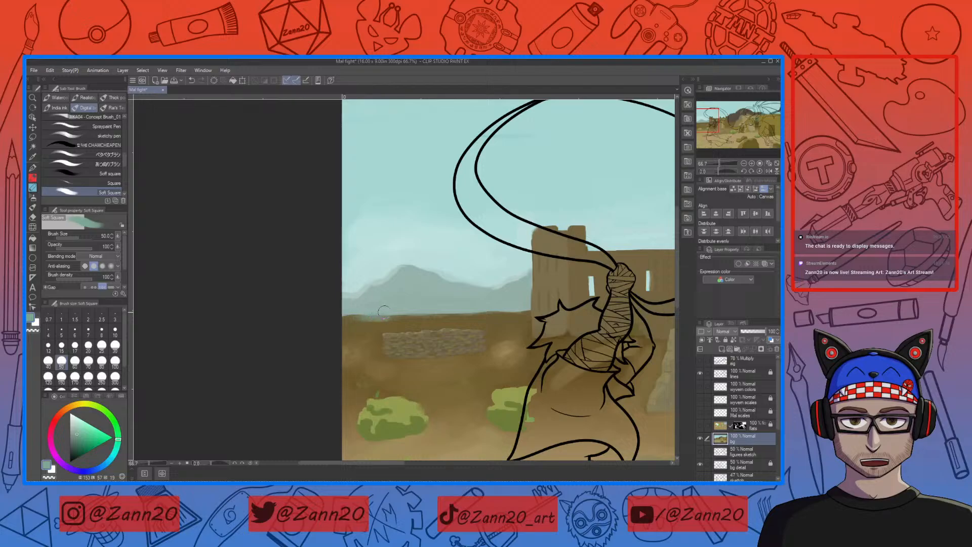
{"action": "left_click_drag", "start_coordinate": [365, 318], "coordinate": [481, 318]}
{"action": "right_click", "coordinate": [411, 308]}
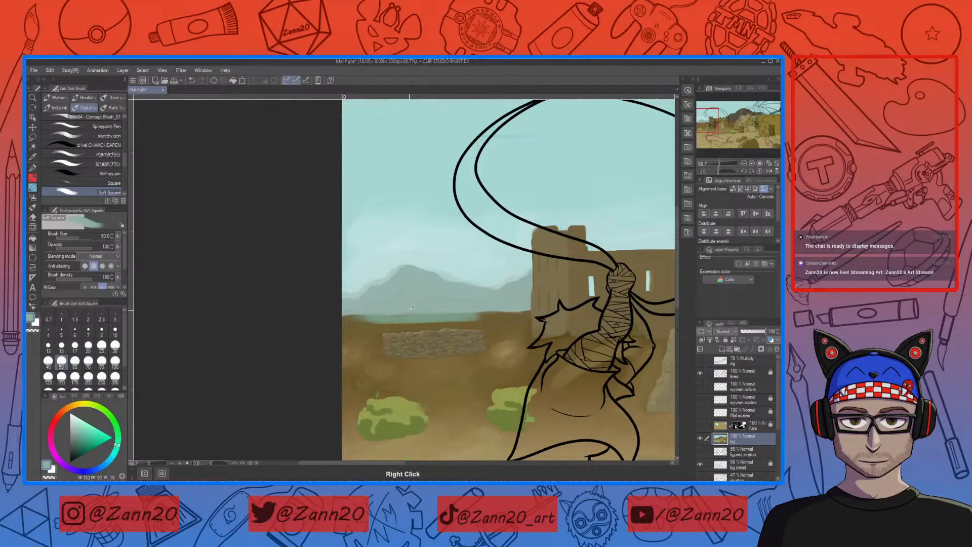
{"action": "left_click_drag", "start_coordinate": [371, 318], "coordinate": [478, 315]}
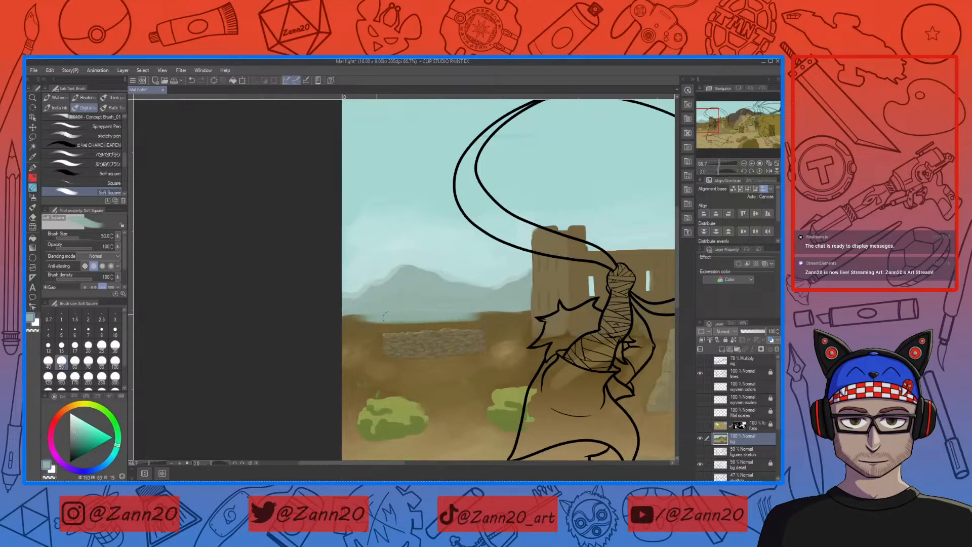
{"action": "key", "text": "ctrl+z"}
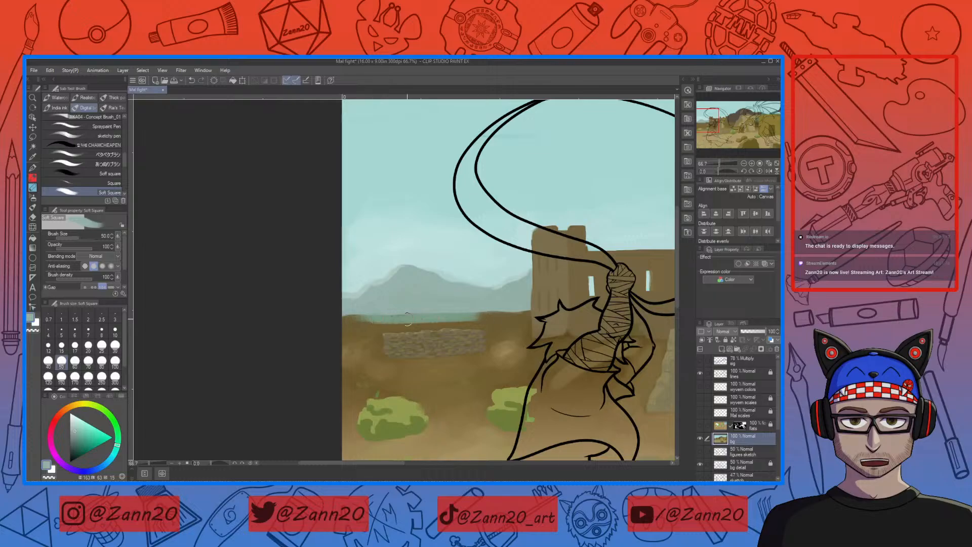
Resample the horizon band's green and extend it towards the tower, the canvas edge and down to the low stone wall.
{"action": "right_click", "coordinate": [434, 312]}
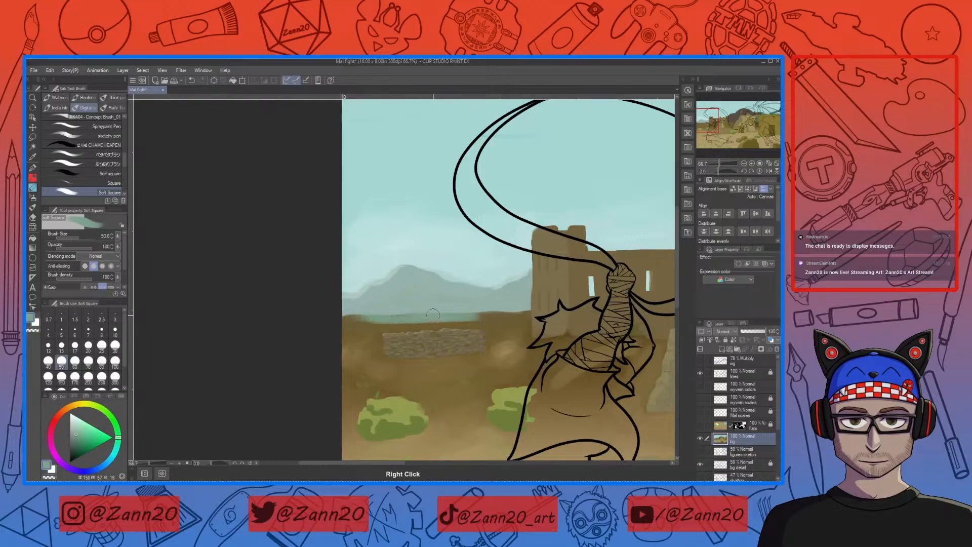
{"action": "left_click_drag", "start_coordinate": [451, 317], "coordinate": [389, 317]}
{"action": "mouse_move", "coordinate": [477, 317]}
{"action": "left_mouse_down"}
{"action": "mouse_move", "coordinate": [526, 314]}
{"action": "mouse_move", "coordinate": [450, 325]}
{"action": "mouse_move", "coordinate": [505, 315]}
{"action": "left_mouse_up"}
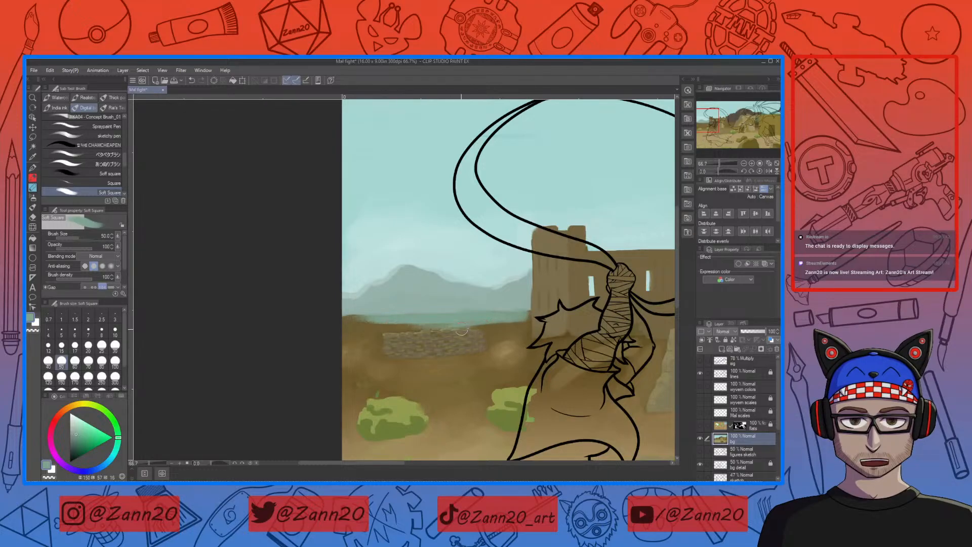
{"action": "key", "text": "ctrl+plus"}
{"action": "mouse_move", "coordinate": [261, 321]}
{"action": "left_mouse_down"}
{"action": "mouse_move", "coordinate": [439, 322]}
{"action": "mouse_move", "coordinate": [423, 319]}
{"action": "mouse_move", "coordinate": [451, 309]}
{"action": "mouse_move", "coordinate": [408, 305]}
{"action": "mouse_move", "coordinate": [513, 299]}
{"action": "left_mouse_up"}
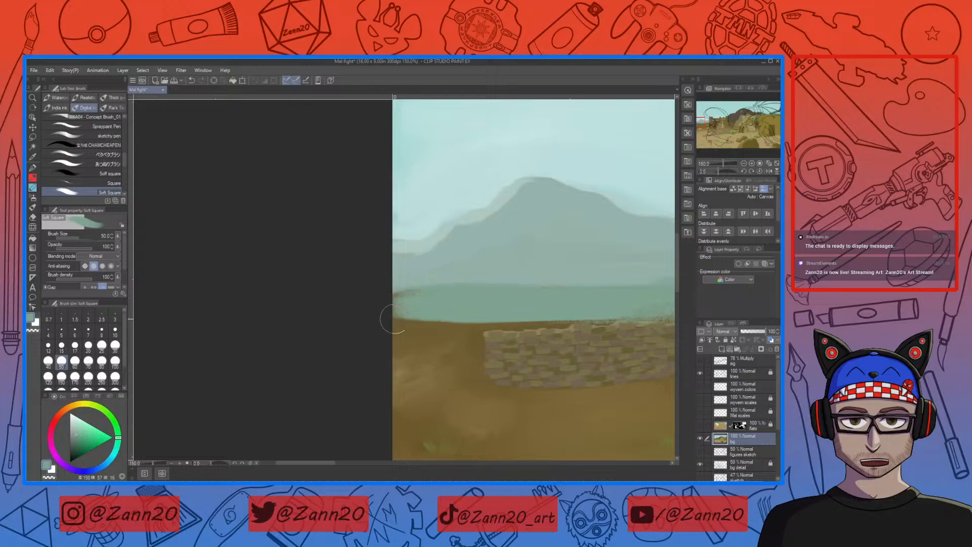
{"action": "left_click_drag", "start_coordinate": [395, 317], "coordinate": [509, 313]}
Pick a darker, greyer green and paint it through the middle and upper edge of the horizon band.
{"action": "left_click_drag", "start_coordinate": [512, 379], "coordinate": [390, 352]}
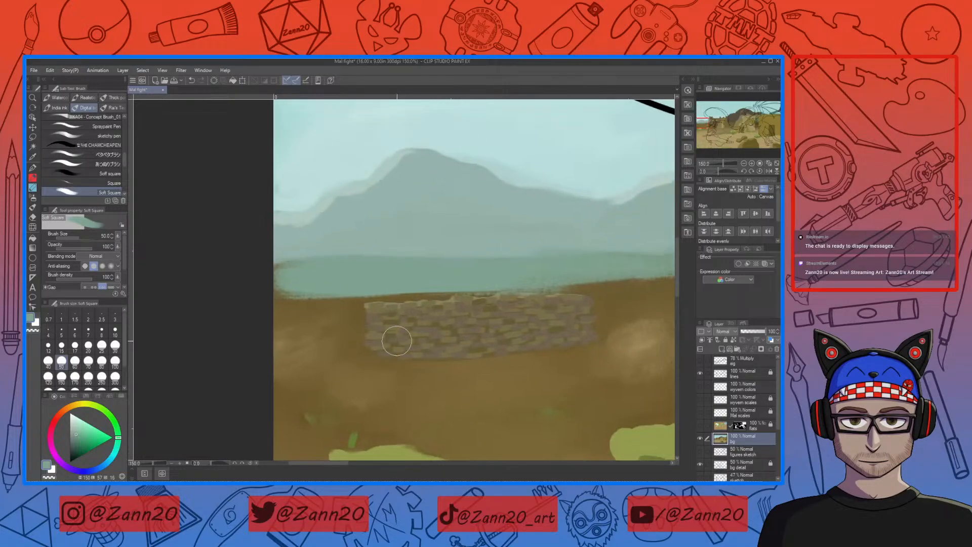
{"action": "left_click", "coordinate": [78, 434]}
{"action": "left_click", "coordinate": [77, 436]}
{"action": "left_click", "coordinate": [75, 435]}
{"action": "mouse_move", "coordinate": [335, 276]}
{"action": "left_mouse_down"}
{"action": "mouse_move", "coordinate": [450, 273]}
{"action": "mouse_move", "coordinate": [358, 270]}
{"action": "mouse_move", "coordinate": [590, 274]}
{"action": "left_mouse_up"}
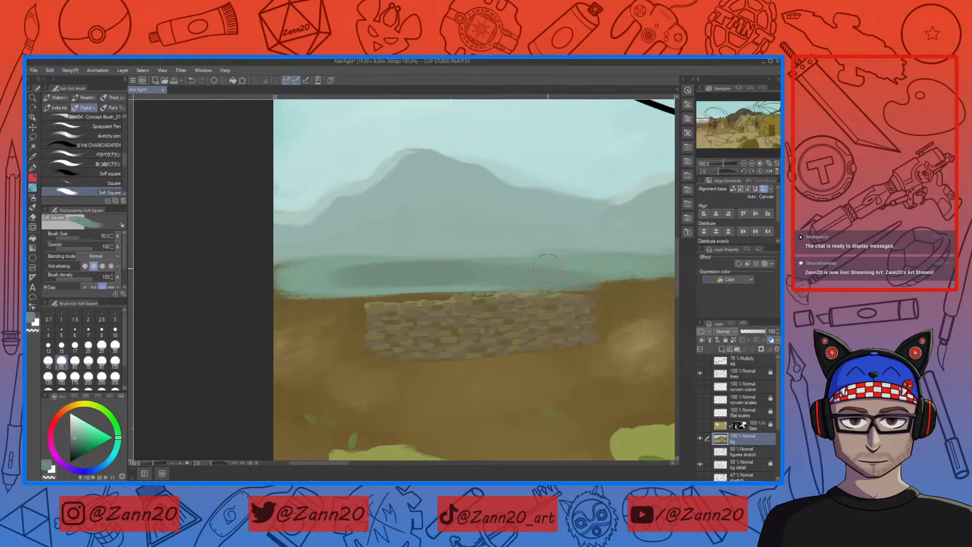
{"action": "left_click_drag", "start_coordinate": [294, 259], "coordinate": [582, 249]}
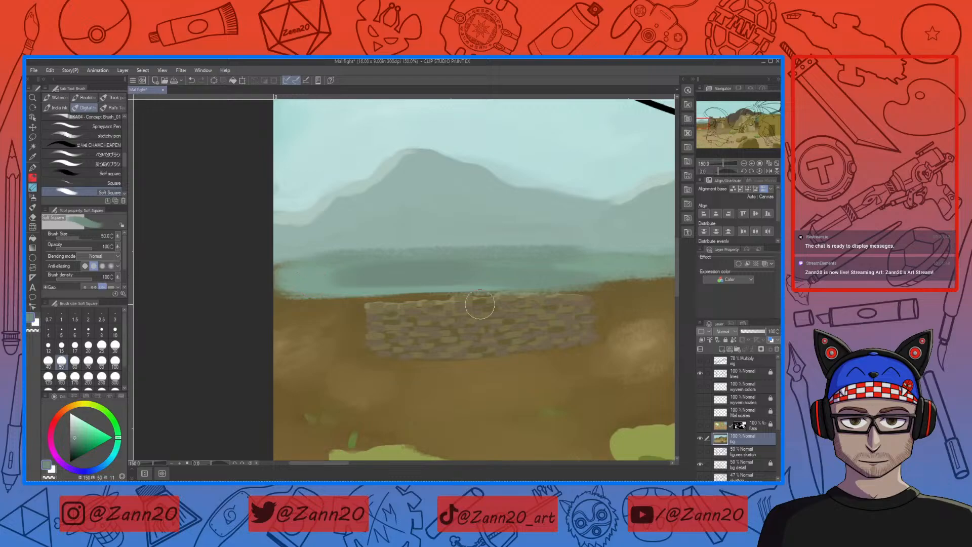
Fill the rest of the band with the darker green, lowering the ground's edge on both sides of the low wall.
{"action": "left_click_drag", "start_coordinate": [457, 355], "coordinate": [438, 378]}
{"action": "mouse_move", "coordinate": [309, 298]}
{"action": "left_mouse_down"}
{"action": "mouse_move", "coordinate": [402, 294]}
{"action": "mouse_move", "coordinate": [256, 310]}
{"action": "mouse_move", "coordinate": [524, 298]}
{"action": "left_mouse_up"}
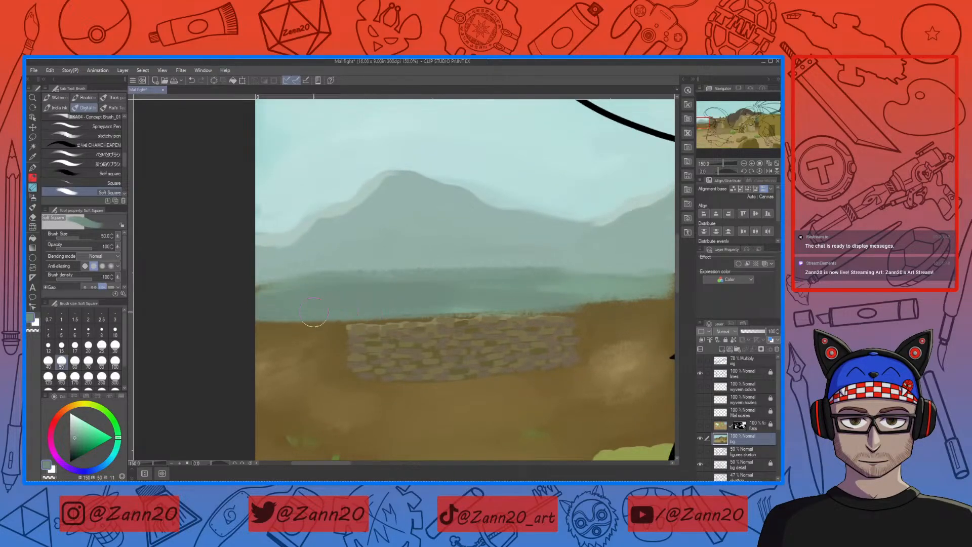
{"action": "mouse_move", "coordinate": [289, 329]}
{"action": "left_mouse_down"}
{"action": "mouse_move", "coordinate": [323, 331]}
{"action": "mouse_move", "coordinate": [280, 332]}
{"action": "mouse_move", "coordinate": [337, 332]}
{"action": "mouse_move", "coordinate": [324, 332]}
{"action": "mouse_move", "coordinate": [326, 343]}
{"action": "mouse_move", "coordinate": [263, 327]}
{"action": "mouse_move", "coordinate": [332, 331]}
{"action": "left_mouse_up"}
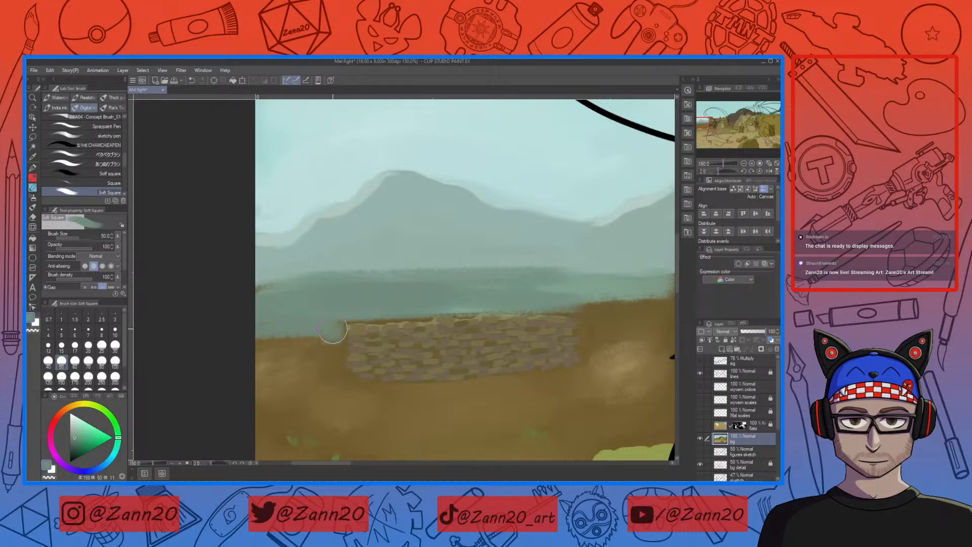
{"action": "left_click_drag", "start_coordinate": [578, 370], "coordinate": [333, 360]}
{"action": "mouse_move", "coordinate": [323, 304]}
{"action": "left_mouse_down"}
{"action": "mouse_move", "coordinate": [370, 292]}
{"action": "mouse_move", "coordinate": [334, 301]}
{"action": "mouse_move", "coordinate": [343, 314]}
{"action": "mouse_move", "coordinate": [414, 297]}
{"action": "mouse_move", "coordinate": [423, 271]}
{"action": "mouse_move", "coordinate": [425, 283]}
{"action": "mouse_move", "coordinate": [423, 266]}
{"action": "mouse_move", "coordinate": [303, 270]}
{"action": "left_mouse_up"}
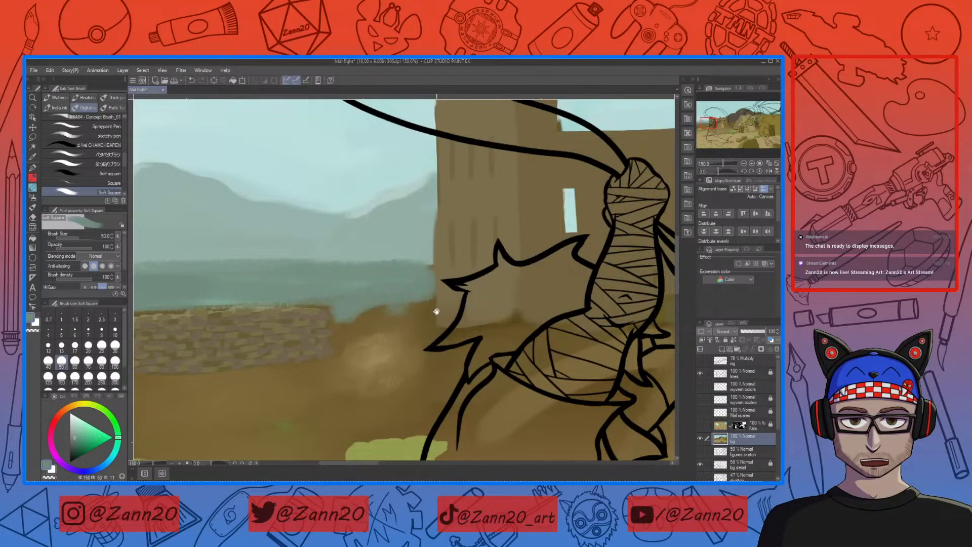
{"action": "left_click_drag", "start_coordinate": [437, 310], "coordinate": [407, 322]}
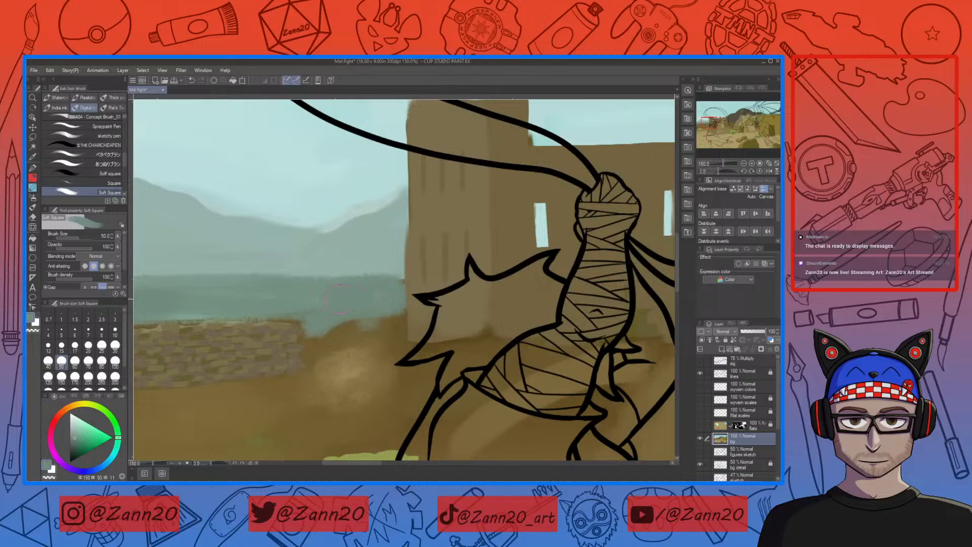
{"action": "mouse_move", "coordinate": [320, 296]}
{"action": "left_mouse_down"}
{"action": "mouse_move", "coordinate": [312, 305]}
{"action": "mouse_move", "coordinate": [338, 275]}
{"action": "left_mouse_up"}
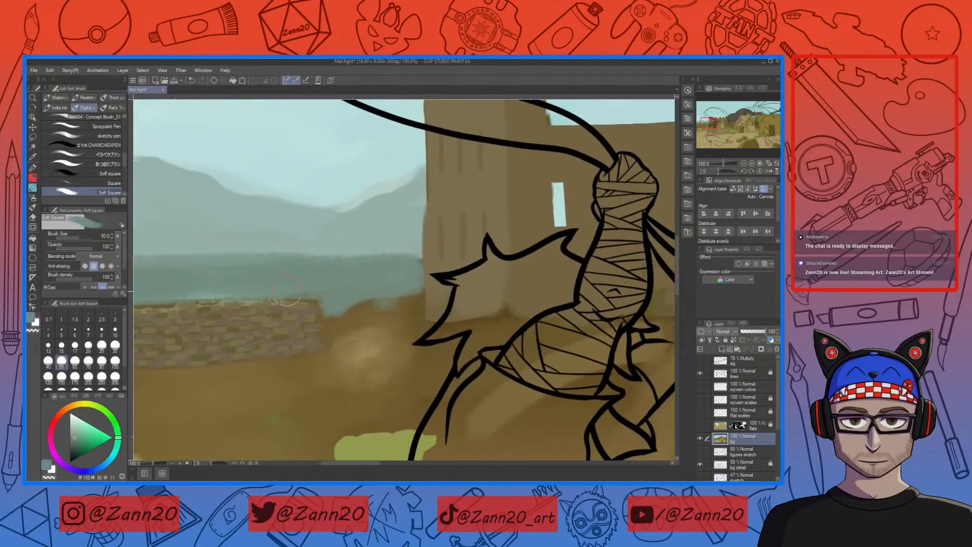
{"action": "left_click_drag", "start_coordinate": [357, 349], "coordinate": [405, 311]}
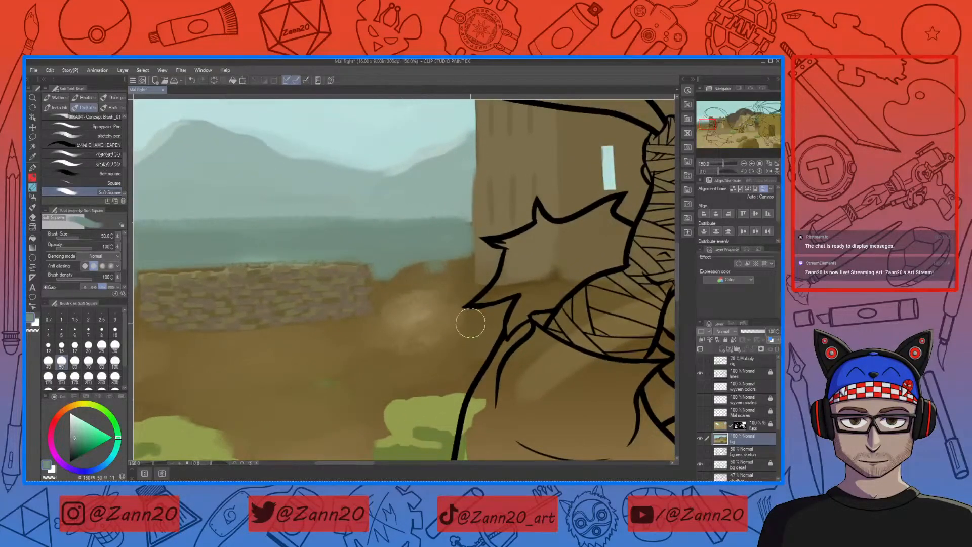
Reduce the brush to 17, trim the background along the low wall's top, and smooth the ground's edge between wall and tower.
{"action": "key", "text": "bracketleft"}
{"action": "key", "text": "bracketleft"}
{"action": "key", "text": "bracketleft"}
{"action": "key", "text": "bracketleft"}
{"action": "key", "text": "bracketleft"}
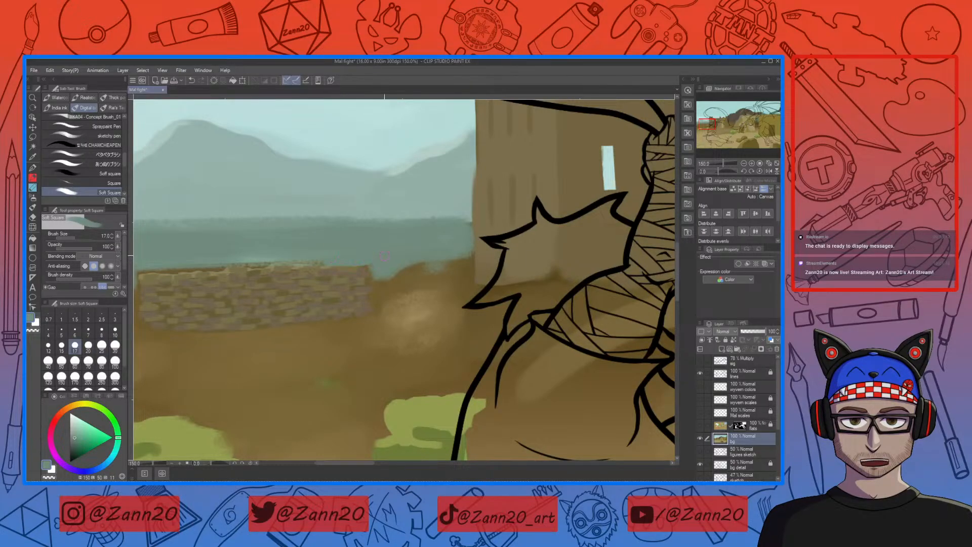
{"action": "left_click_drag", "start_coordinate": [276, 339], "coordinate": [443, 351]}
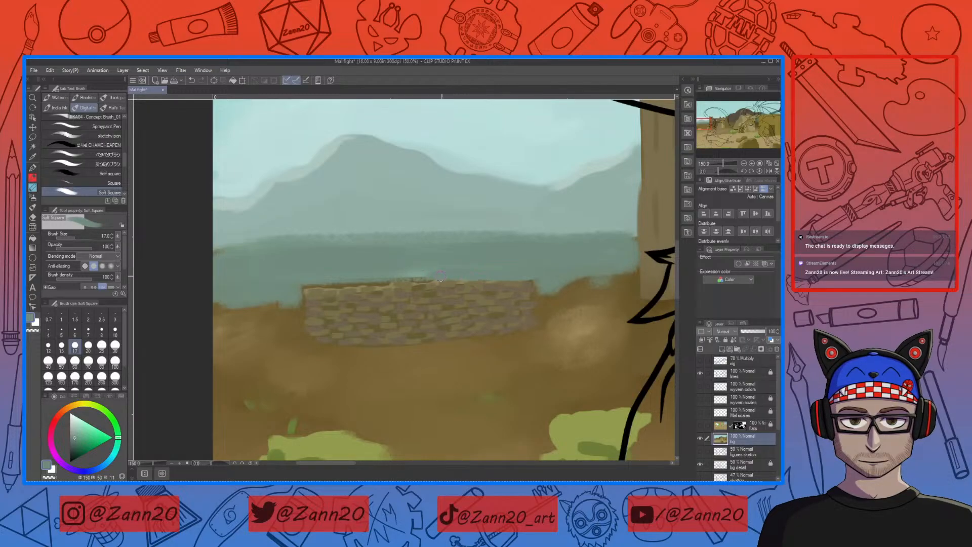
{"action": "left_click_drag", "start_coordinate": [419, 279], "coordinate": [400, 279]}
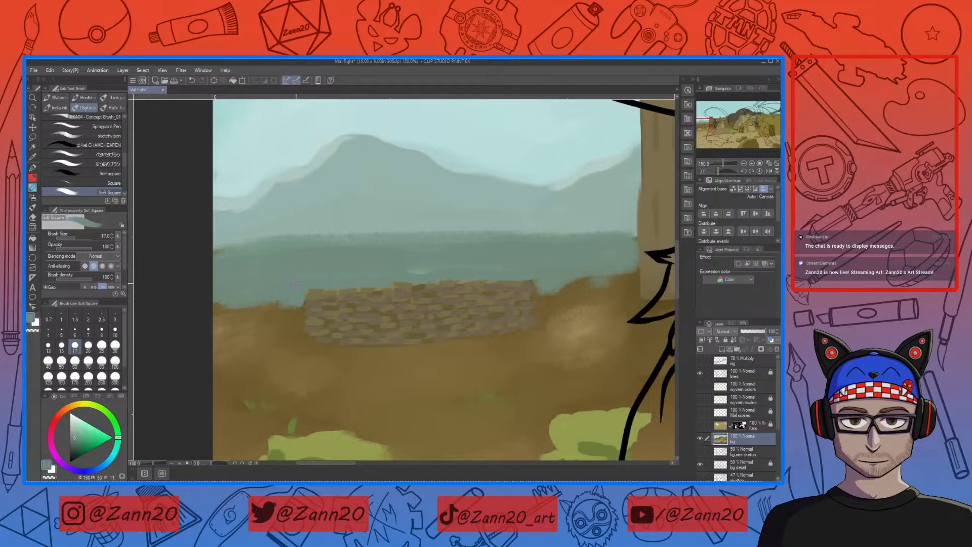
{"action": "left_click_drag", "start_coordinate": [557, 354], "coordinate": [498, 365]}
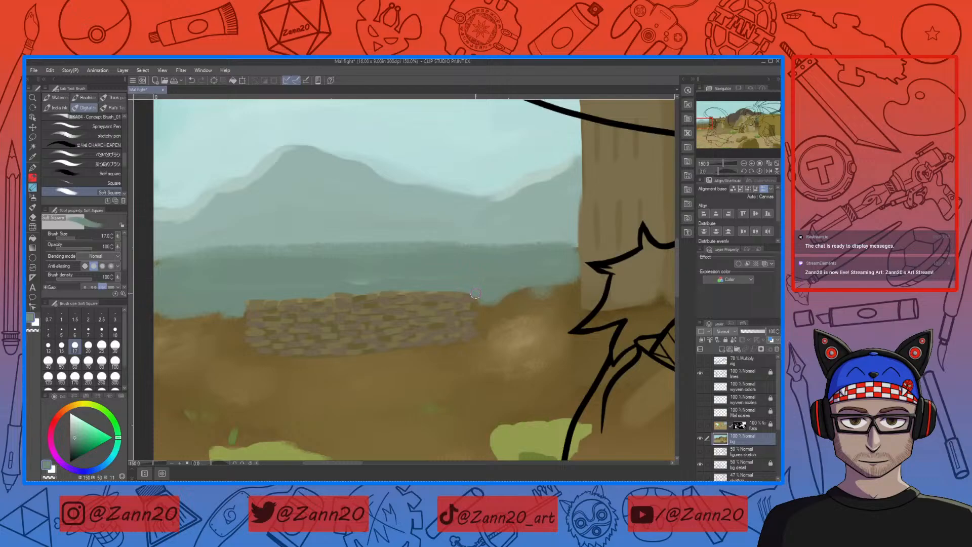
{"action": "mouse_move", "coordinate": [478, 303]}
{"action": "left_mouse_down"}
{"action": "mouse_move", "coordinate": [574, 292]}
{"action": "mouse_move", "coordinate": [562, 294]}
{"action": "mouse_move", "coordinate": [579, 281]}
{"action": "mouse_move", "coordinate": [544, 294]}
{"action": "mouse_move", "coordinate": [580, 286]}
{"action": "mouse_move", "coordinate": [573, 249]}
{"action": "left_mouse_up"}
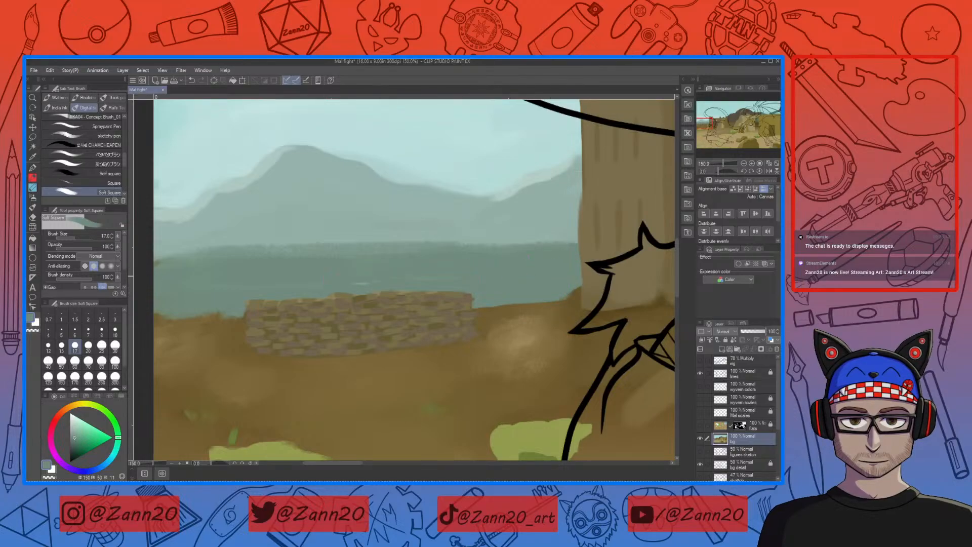
Enlarge the brush to 60 and haze the band's upper edge with blue-grey sampled from the mountains' base.
{"action": "left_click_drag", "start_coordinate": [348, 293], "coordinate": [564, 296]}
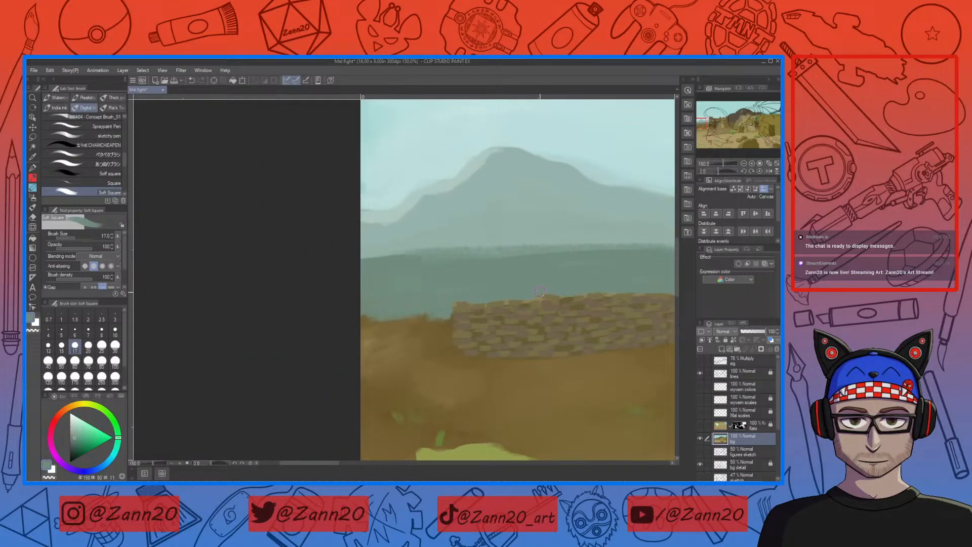
{"action": "key", "text": "bracketright"}
{"action": "key", "text": "bracketright"}
{"action": "key", "text": "bracketright"}
{"action": "key", "text": "bracketright"}
{"action": "key", "text": "bracketright"}
{"action": "key", "text": "bracketright"}
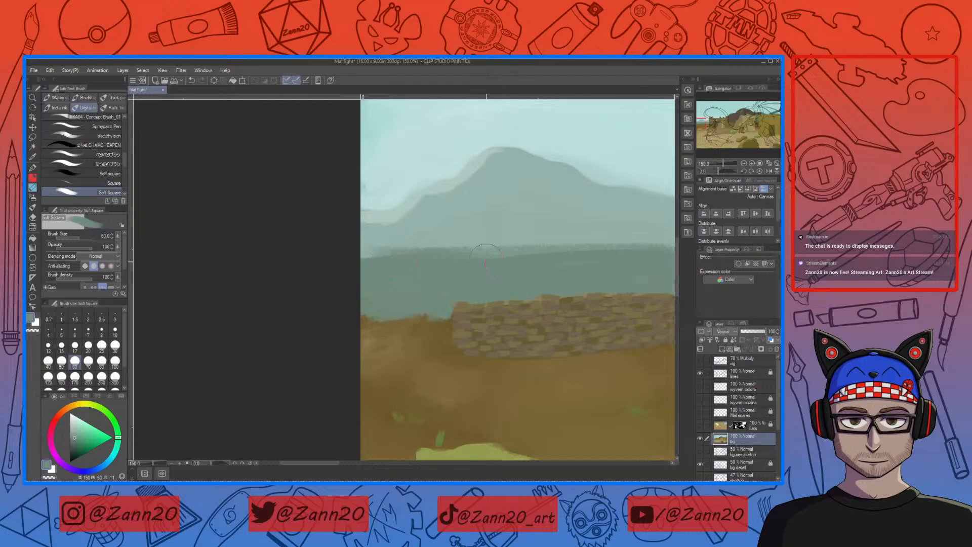
{"action": "left_click_drag", "start_coordinate": [537, 302], "coordinate": [474, 366]}
{"action": "right_click", "coordinate": [420, 303]}
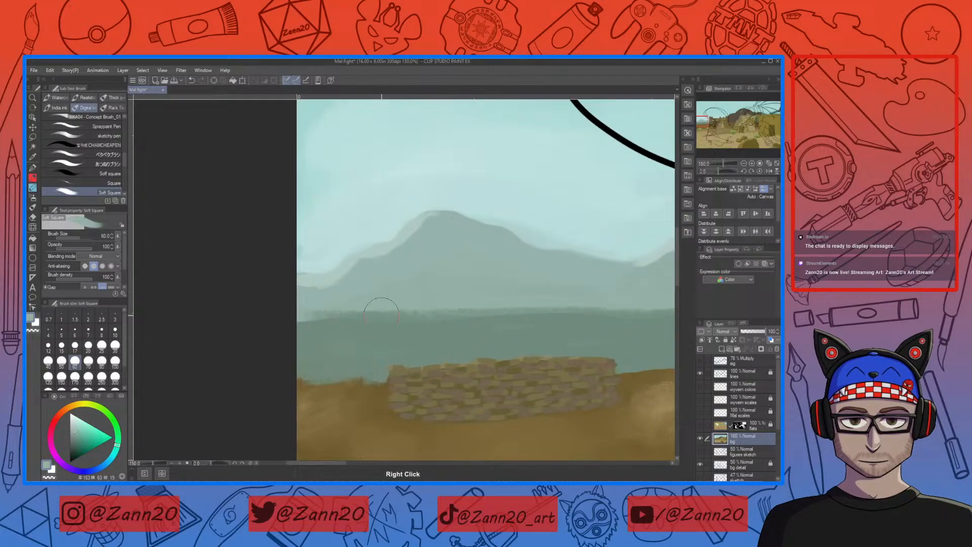
{"action": "left_click_drag", "start_coordinate": [296, 316], "coordinate": [588, 308]}
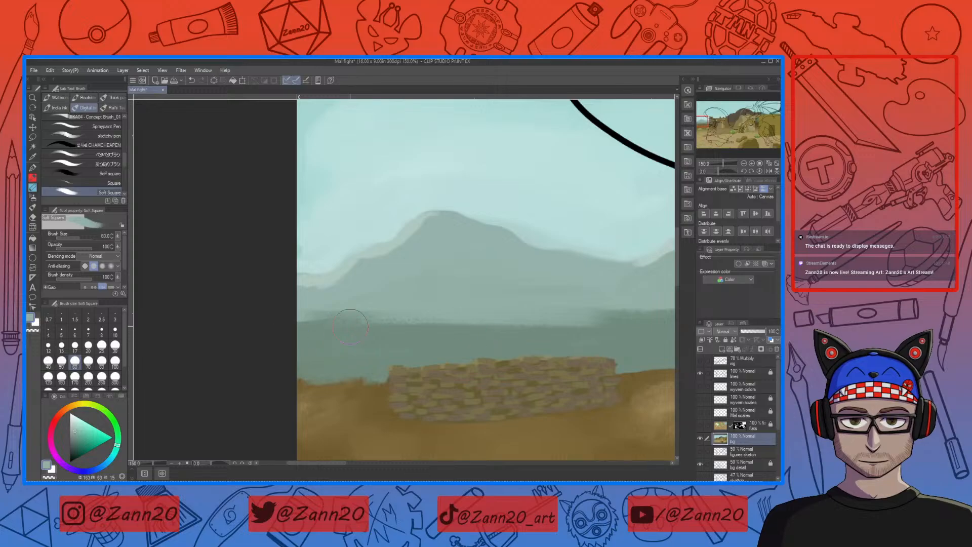
{"action": "mouse_move", "coordinate": [329, 332]}
{"action": "left_mouse_down"}
{"action": "mouse_move", "coordinate": [530, 327]}
{"action": "mouse_move", "coordinate": [334, 331]}
{"action": "left_mouse_up"}
Blend the hazy horizon above the low wall by alternating strokes of sampled dark green and lighter blue-grey.
{"action": "right_click", "coordinate": [642, 343]}
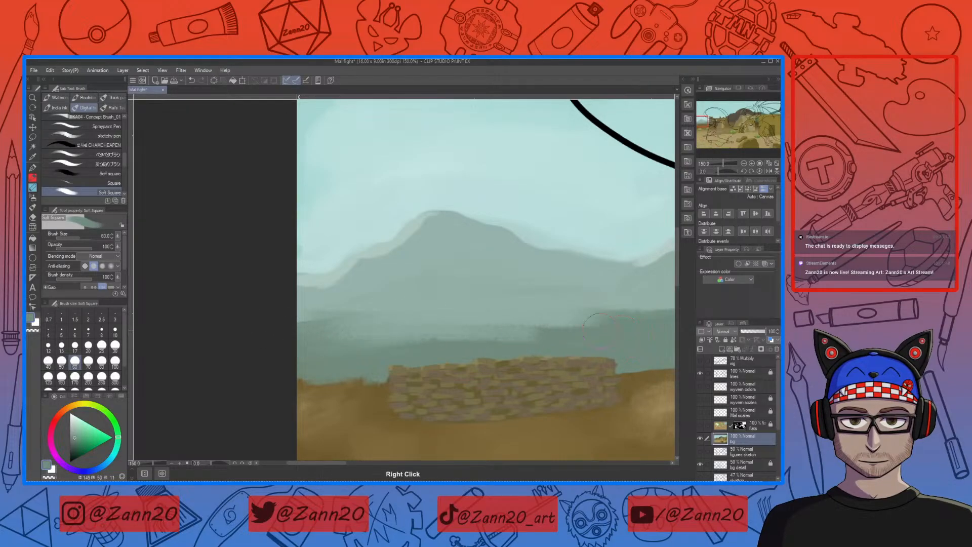
{"action": "left_click_drag", "start_coordinate": [621, 333], "coordinate": [349, 331]}
{"action": "right_click", "coordinate": [440, 320]}
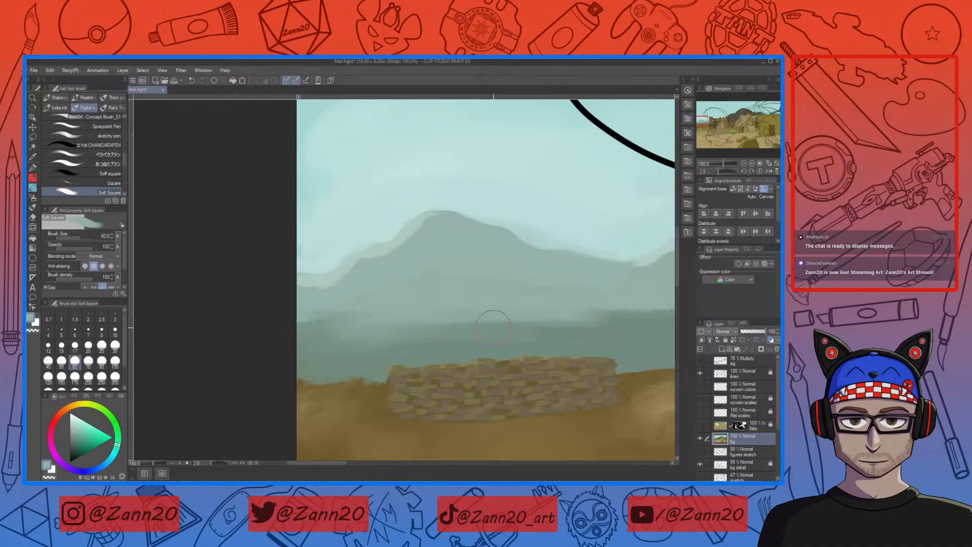
{"action": "left_click_drag", "start_coordinate": [444, 327], "coordinate": [512, 327]}
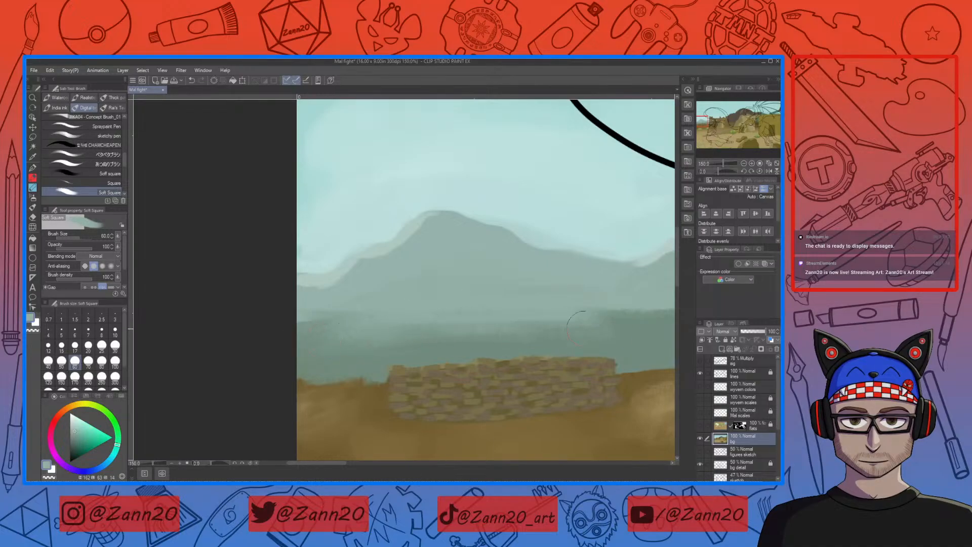
{"action": "right_click", "coordinate": [450, 335]}
{"action": "left_click_drag", "start_coordinate": [557, 342], "coordinate": [374, 346]}
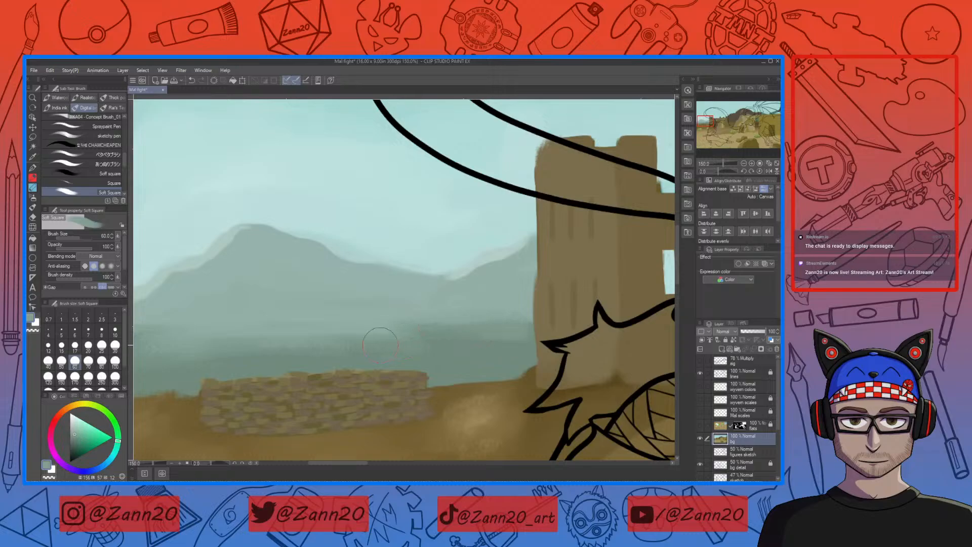
Soften the hazy band beneath the mountains toward the canvas's left edge with blue-grey tones sampled from the horizon.
{"action": "left_click_drag", "start_coordinate": [356, 357], "coordinate": [482, 321]}
{"action": "right_click", "coordinate": [435, 320]}
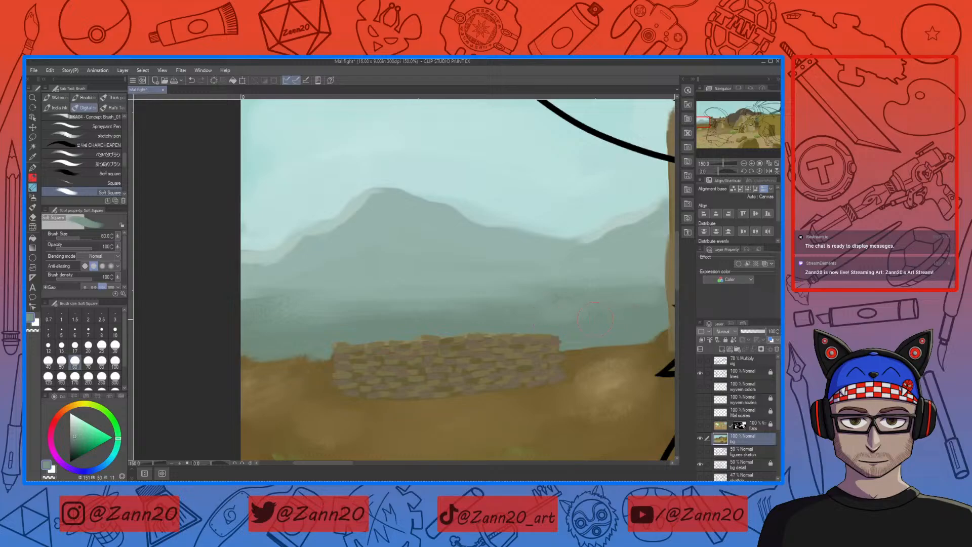
{"action": "left_click_drag", "start_coordinate": [319, 301], "coordinate": [229, 301]}
{"action": "right_click", "coordinate": [316, 306]}
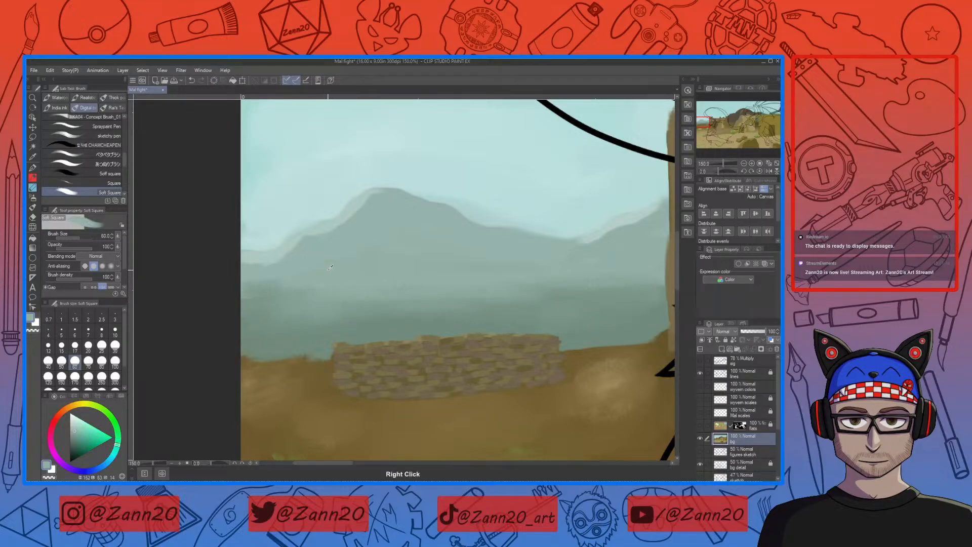
{"action": "mouse_move", "coordinate": [291, 292]}
{"action": "left_mouse_down"}
{"action": "mouse_move", "coordinate": [242, 307]}
{"action": "mouse_move", "coordinate": [312, 286]}
{"action": "mouse_move", "coordinate": [237, 295]}
{"action": "mouse_move", "coordinate": [257, 303]}
{"action": "left_mouse_up"}
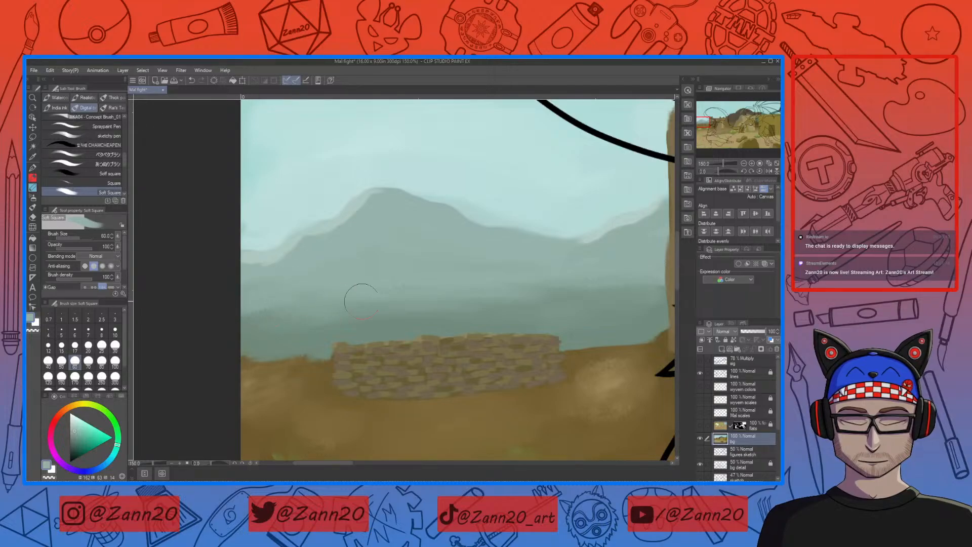
Sample the darker green and brush it across the plain above the low wall, out to the canvas's left edge.
{"action": "right_click", "coordinate": [382, 305]}
{"action": "mouse_move", "coordinate": [561, 299]}
{"action": "left_mouse_down"}
{"action": "mouse_move", "coordinate": [313, 320]}
{"action": "mouse_move", "coordinate": [561, 309]}
{"action": "mouse_move", "coordinate": [231, 315]}
{"action": "left_mouse_up"}
{"action": "left_click_drag", "start_coordinate": [419, 302], "coordinate": [201, 321]}
{"action": "left_click_drag", "start_coordinate": [373, 306], "coordinate": [208, 337]}
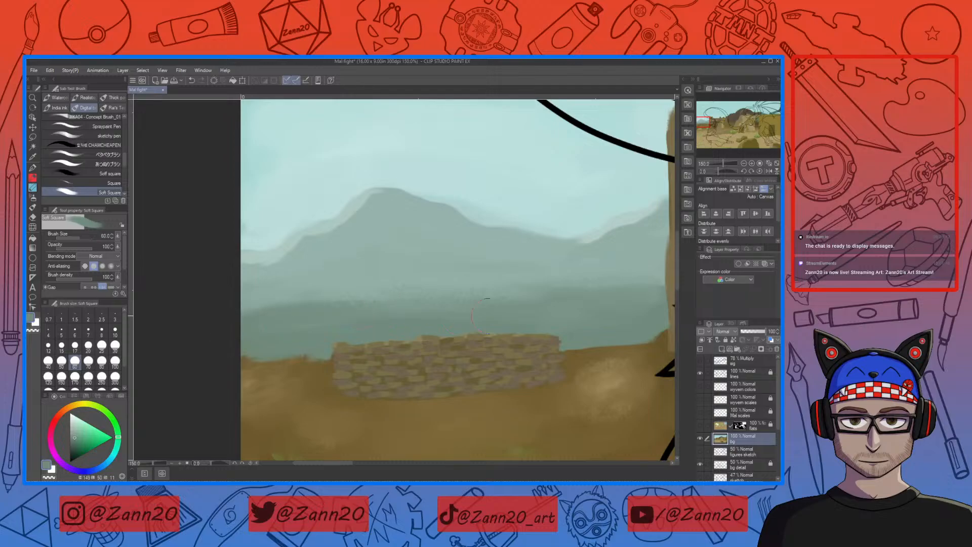
Blend the plain's horizon with a sampled lighter blue-grey stroke, followed by sampled dark green strokes above the low wall.
{"action": "right_click", "coordinate": [254, 303]}
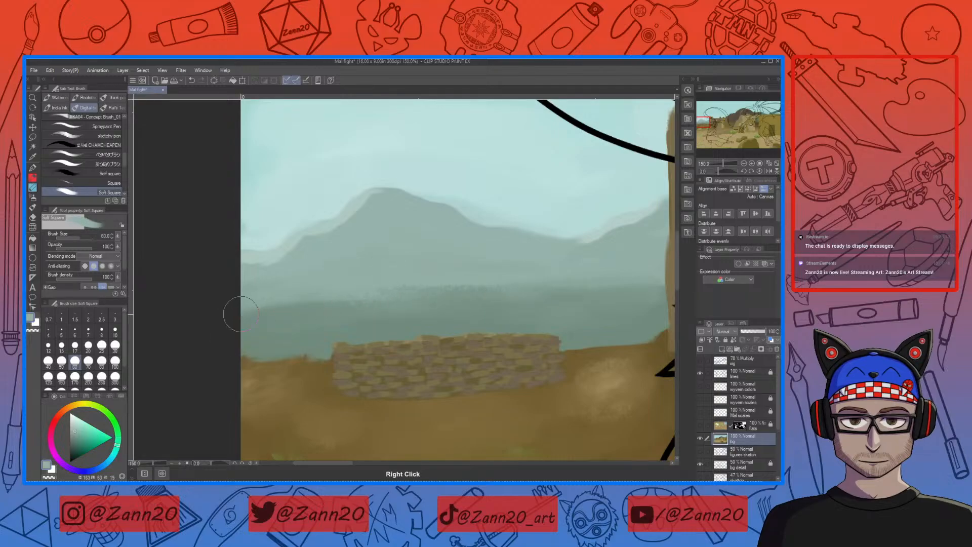
{"action": "left_click_drag", "start_coordinate": [539, 290], "coordinate": [253, 325]}
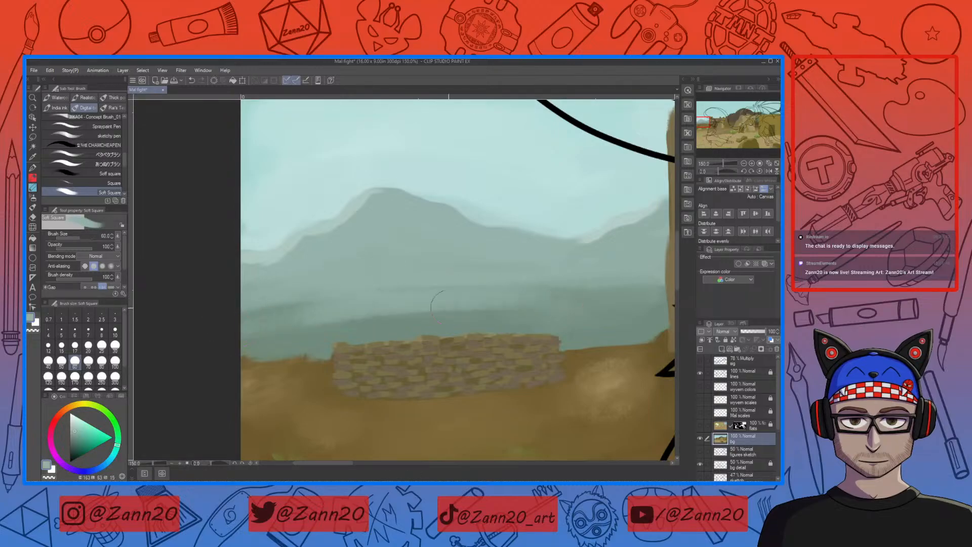
{"action": "right_click", "coordinate": [405, 325]}
{"action": "left_click_drag", "start_coordinate": [506, 303], "coordinate": [334, 311]}
{"action": "left_click_drag", "start_coordinate": [430, 303], "coordinate": [276, 302]}
{"action": "left_click_drag", "start_coordinate": [557, 285], "coordinate": [283, 294]}
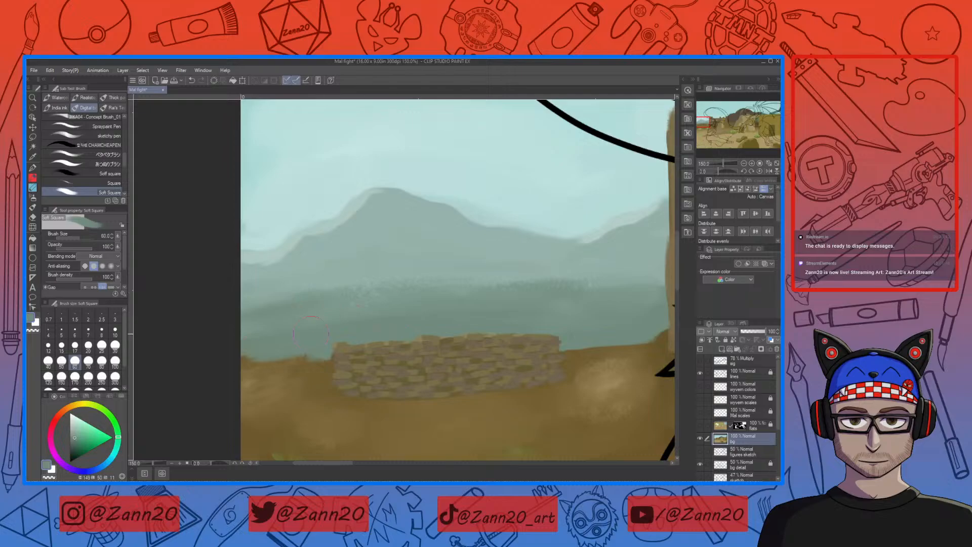
Look through the eraser, figure, fill, decoration, airbrush and brush tools for a suitable painting tool.
{"action": "key", "text": "ctrl+minus"}
{"action": "key", "text": "ctrl+minus"}
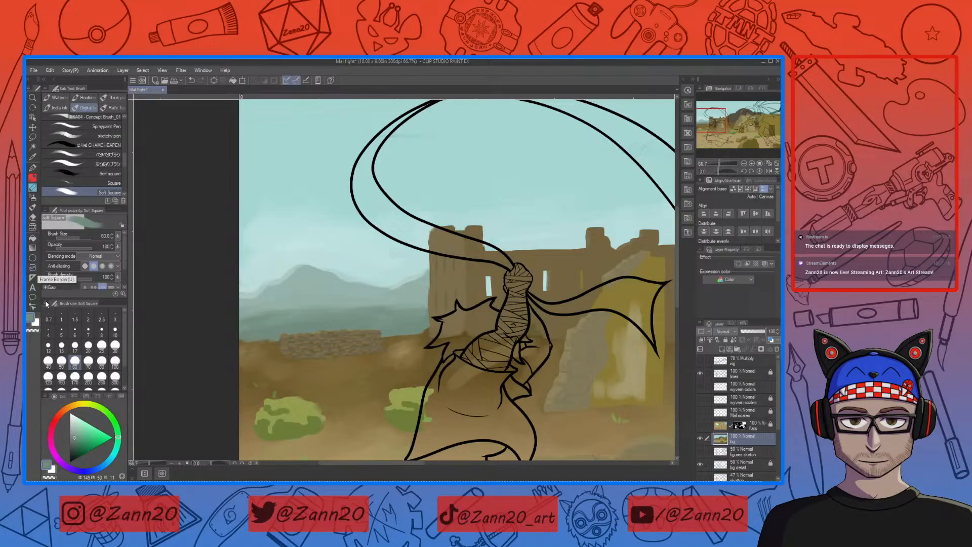
{"action": "left_click", "coordinate": [32, 228]}
{"action": "key", "text": "e"}
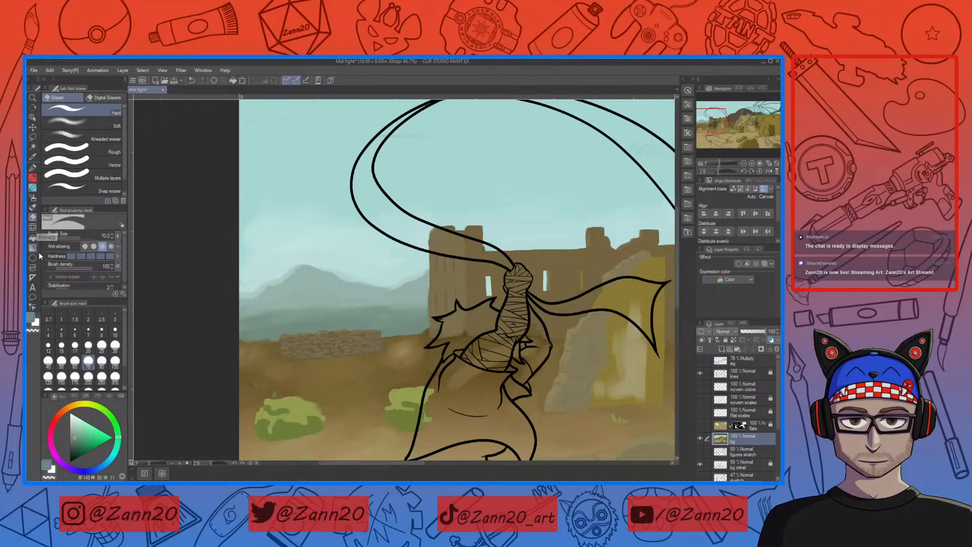
{"action": "left_click", "coordinate": [33, 248]}
{"action": "left_click", "coordinate": [33, 258]}
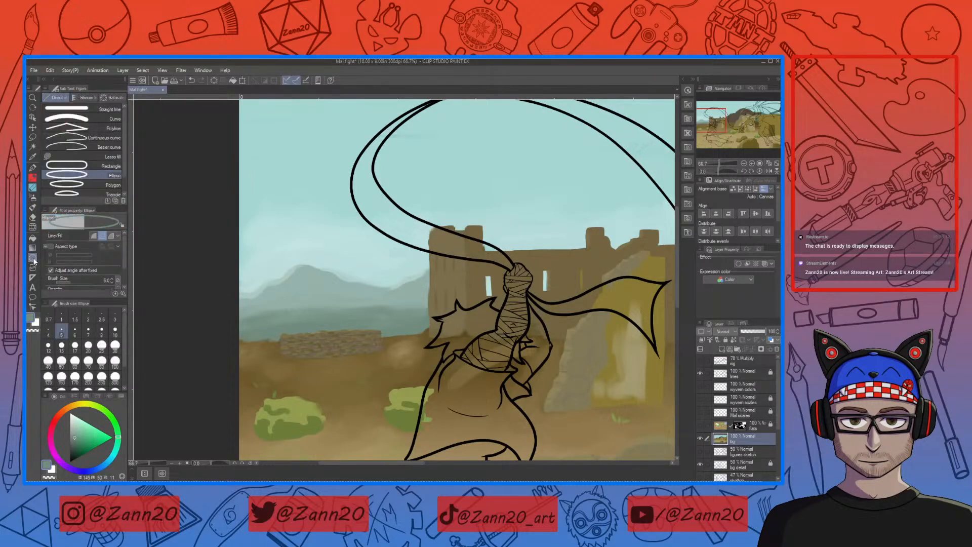
{"action": "left_click", "coordinate": [32, 238]}
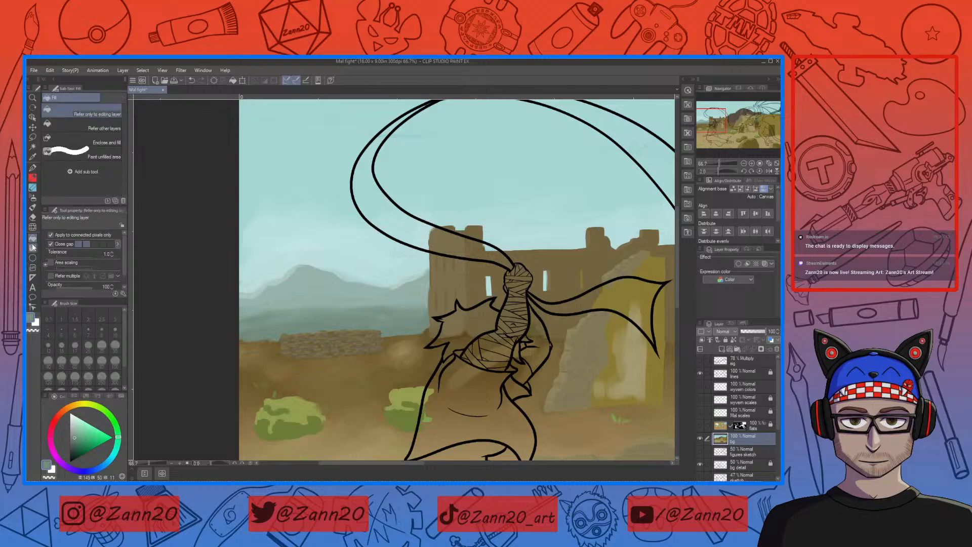
{"action": "left_click", "coordinate": [38, 227]}
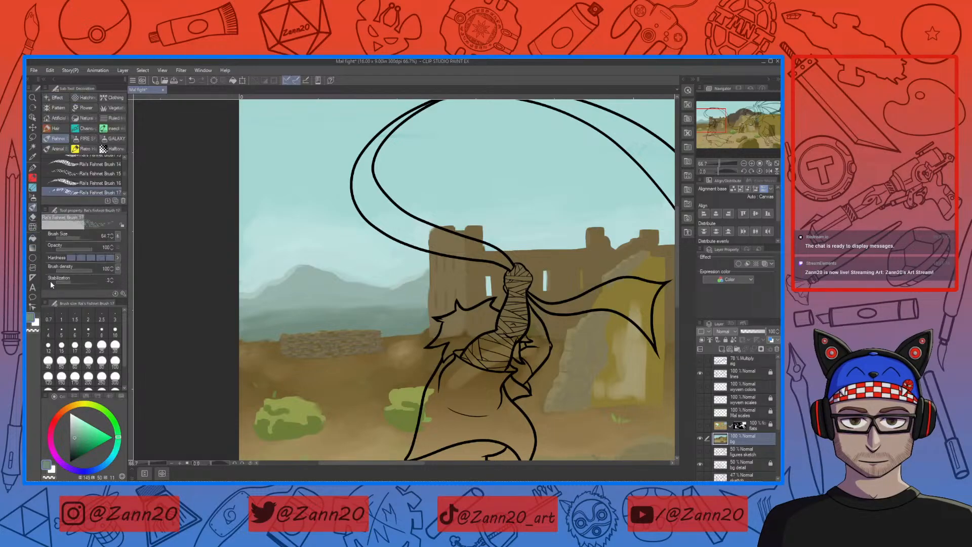
{"action": "left_click", "coordinate": [33, 197]}
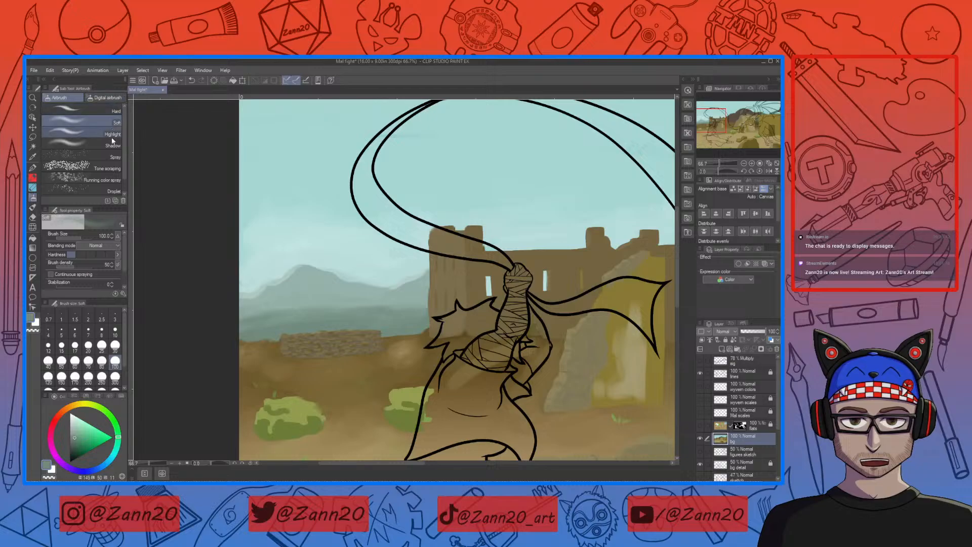
{"action": "scroll", "coordinate": [126, 174], "scroll_direction": "down", "scroll_amount": 1}
{"action": "scroll", "coordinate": [125, 152], "scroll_direction": "up", "scroll_amount": 1}
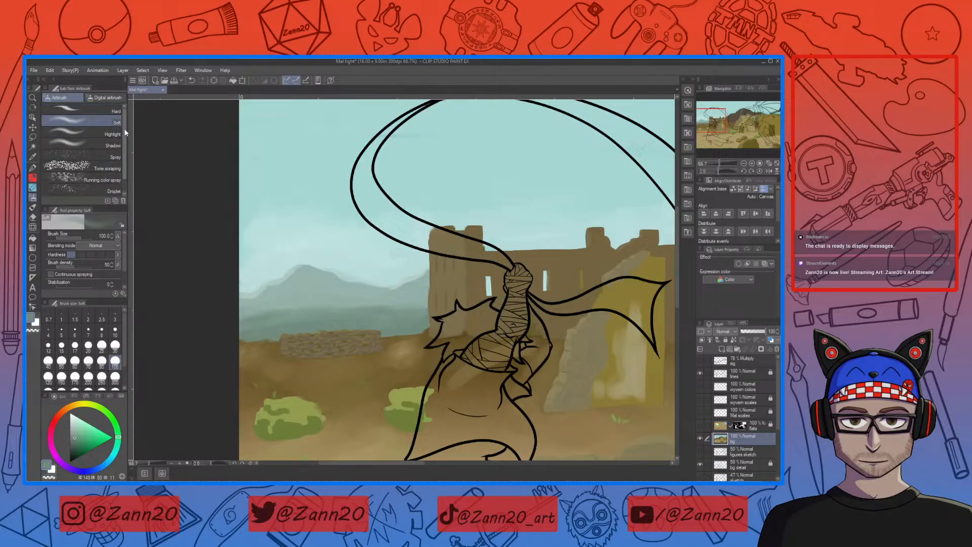
{"action": "scroll", "coordinate": [126, 147], "scroll_direction": "down", "scroll_amount": 1}
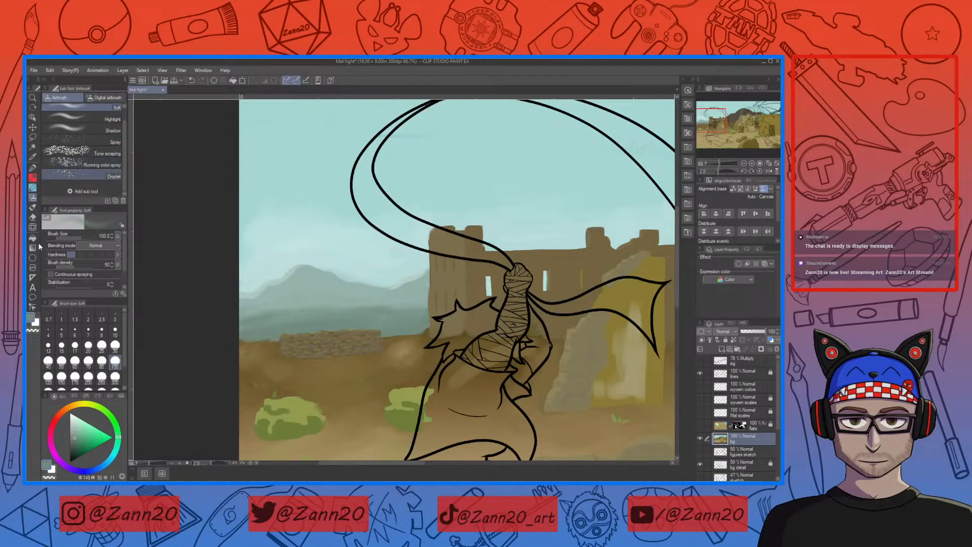
{"action": "left_click", "coordinate": [35, 191]}
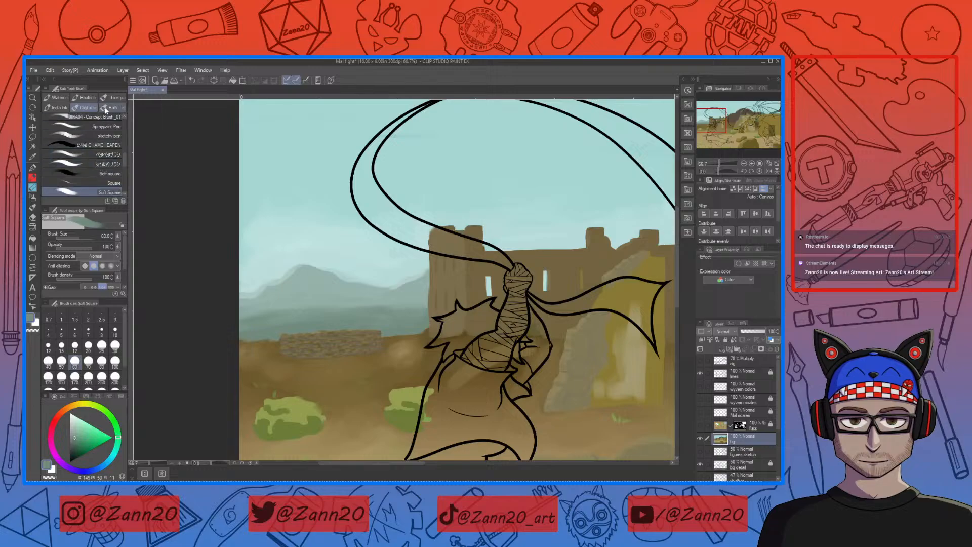
{"action": "scroll", "coordinate": [126, 162], "scroll_direction": "down", "scroll_amount": 1}
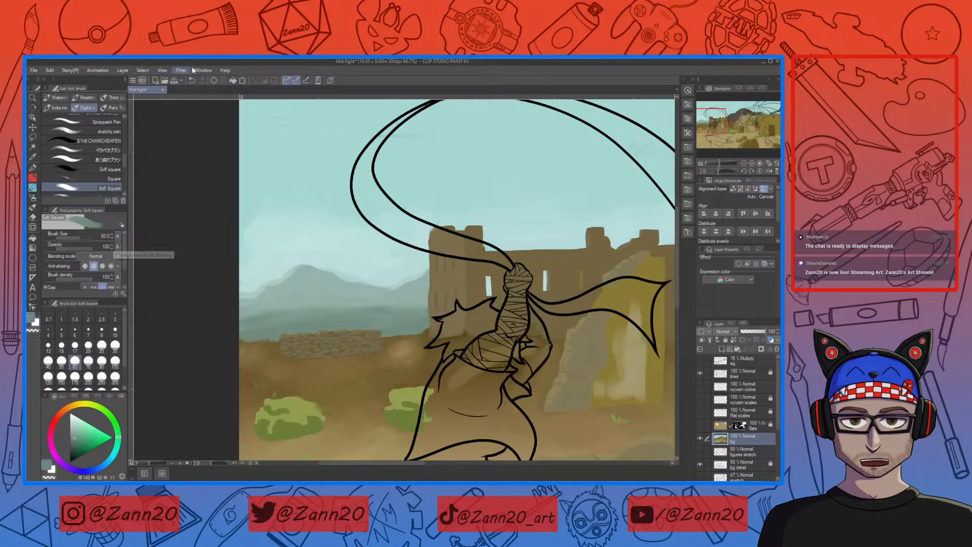
Check the list of available palettes, and examine the standard and digital erasers, decoration brushes and airbrushes.
{"action": "left_click", "coordinate": [203, 71]}
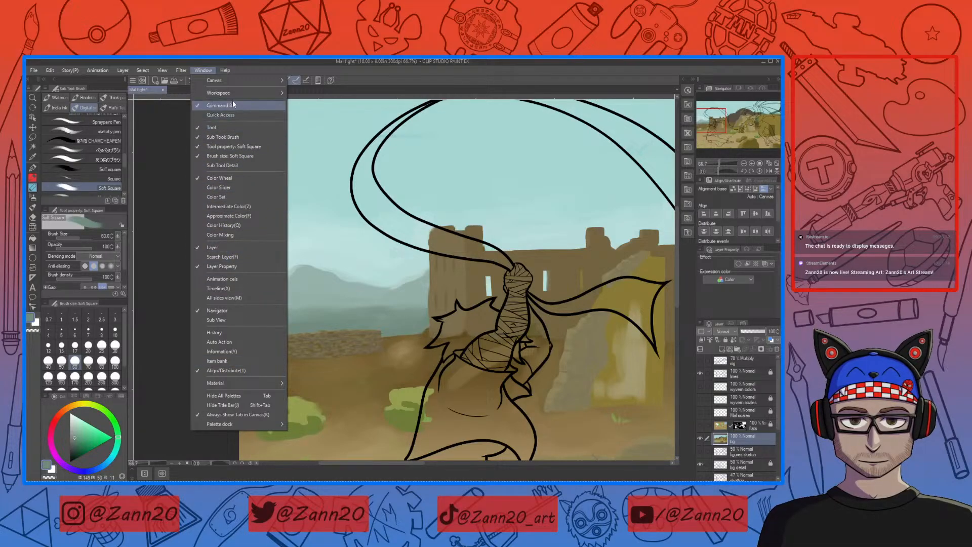
{"action": "left_click", "coordinate": [202, 69]}
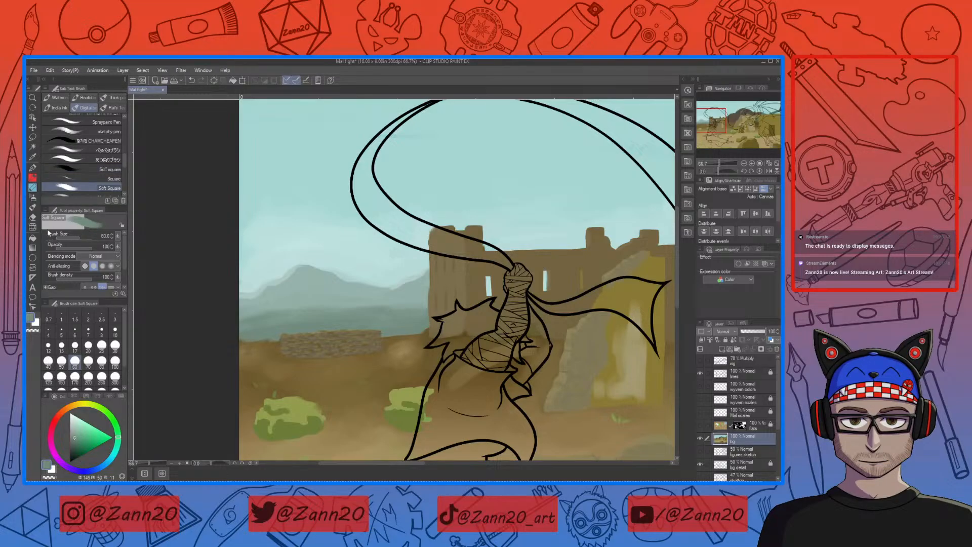
{"action": "left_click", "coordinate": [32, 217]}
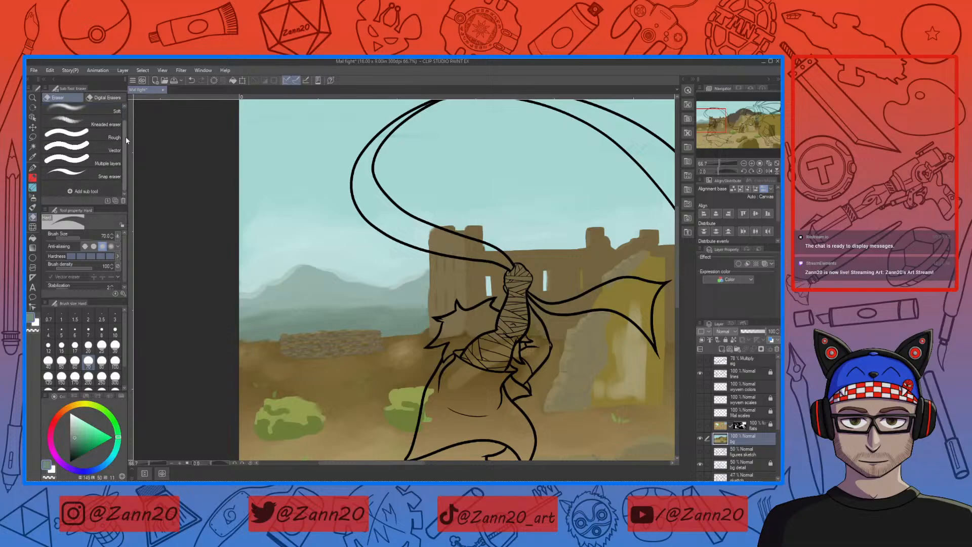
{"action": "scroll", "coordinate": [126, 127], "scroll_direction": "down", "scroll_amount": 5}
{"action": "left_click", "coordinate": [76, 137]}
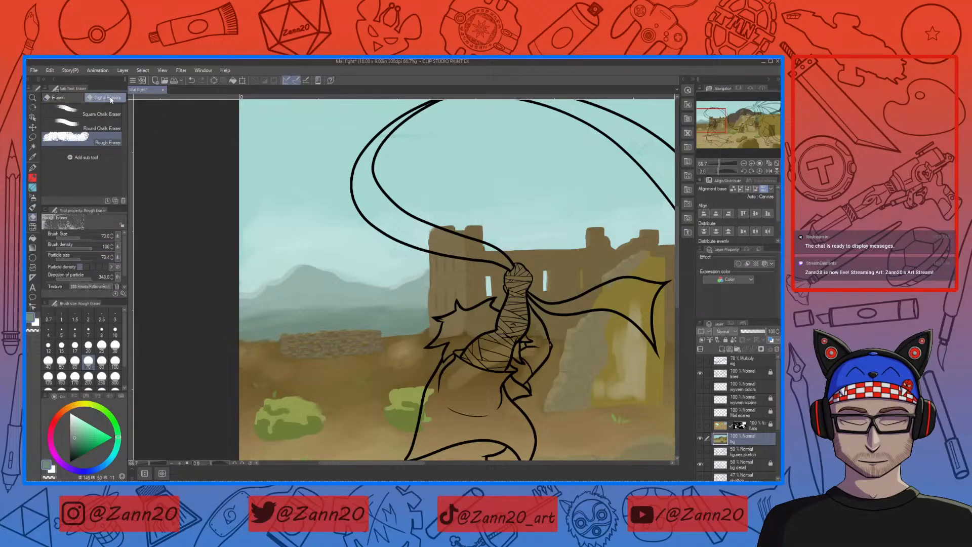
{"action": "left_click", "coordinate": [67, 97]}
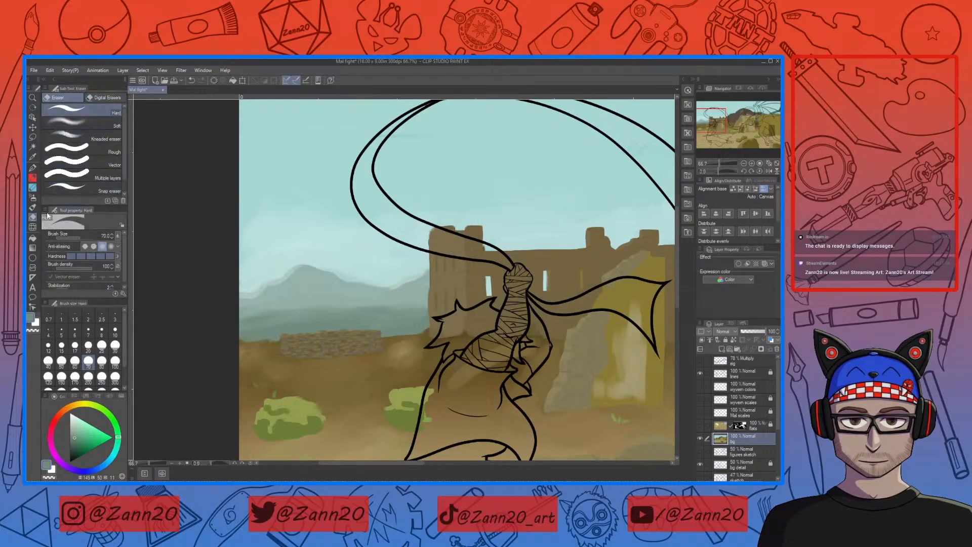
{"action": "left_click", "coordinate": [33, 207]}
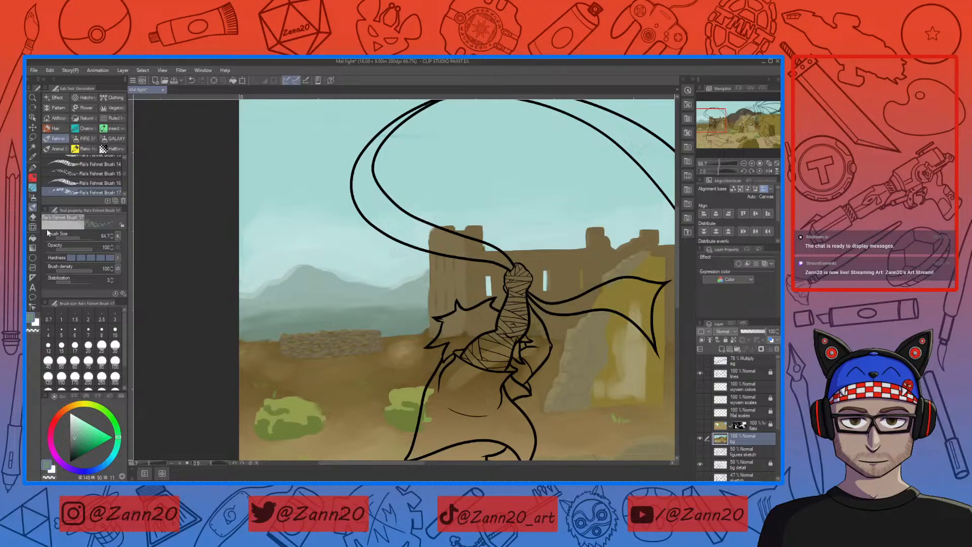
{"action": "left_click", "coordinate": [33, 198]}
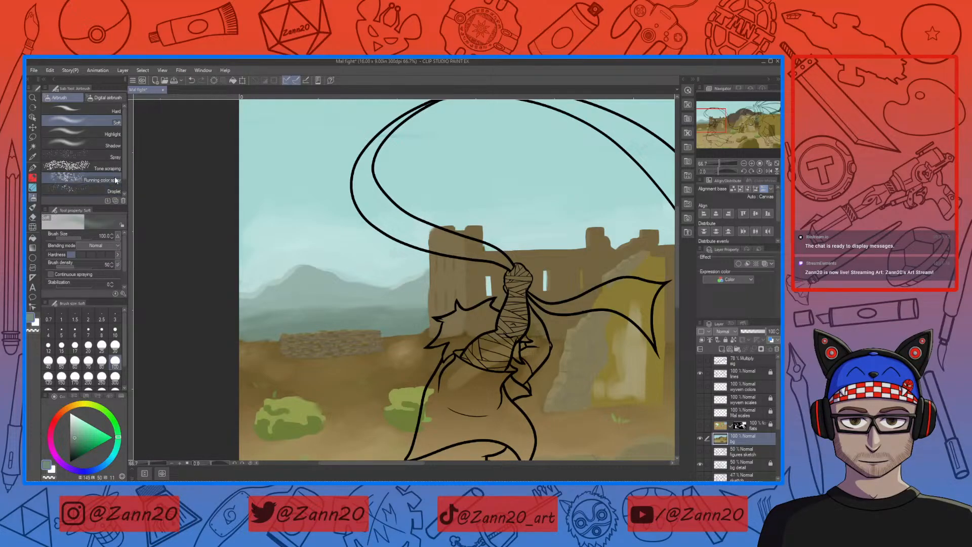
Look through the brush tool's realistic, thick paint, digital and texture brush groups.
{"action": "left_click", "coordinate": [33, 188]}
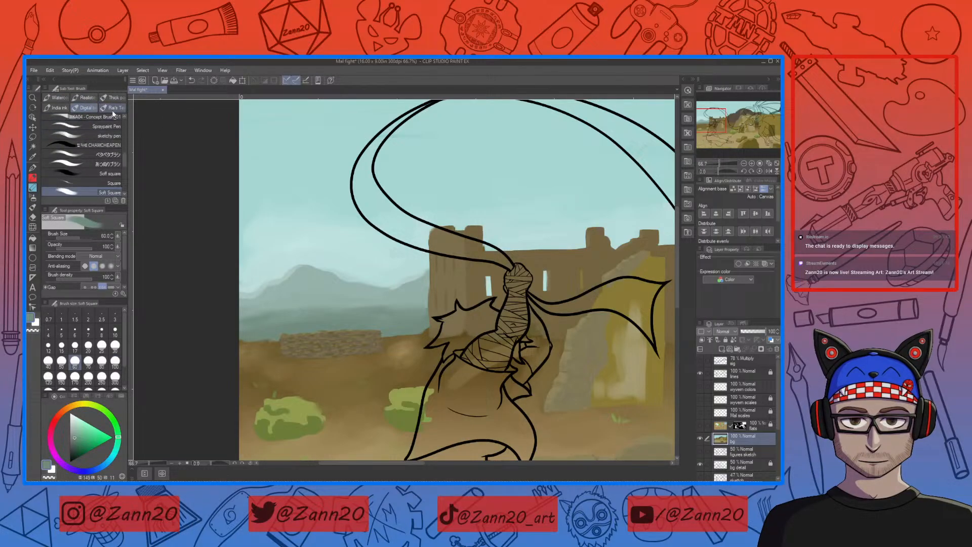
{"action": "left_click", "coordinate": [84, 98]}
{"action": "left_click", "coordinate": [117, 97]}
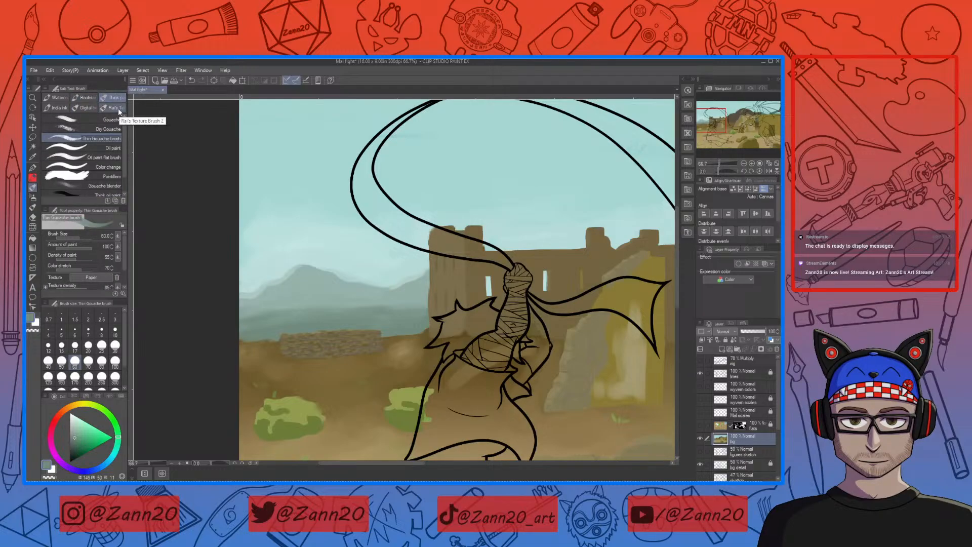
{"action": "left_click", "coordinate": [116, 108]}
{"action": "left_click", "coordinate": [87, 108]}
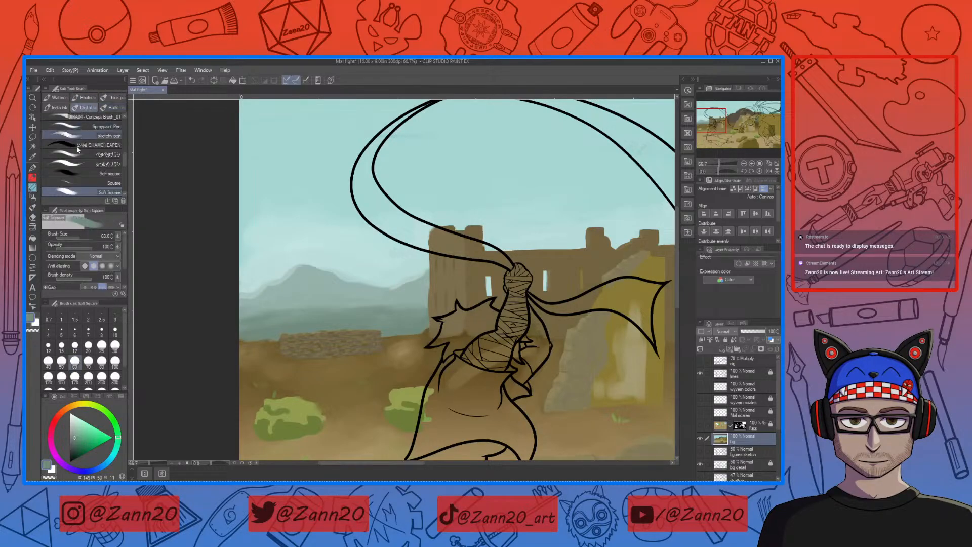
{"action": "left_click", "coordinate": [116, 109]}
Check the pen, fill, gradient, figure, ruler and line correction tools, and switch to the Soft airbrush.
{"action": "key", "text": "p"}
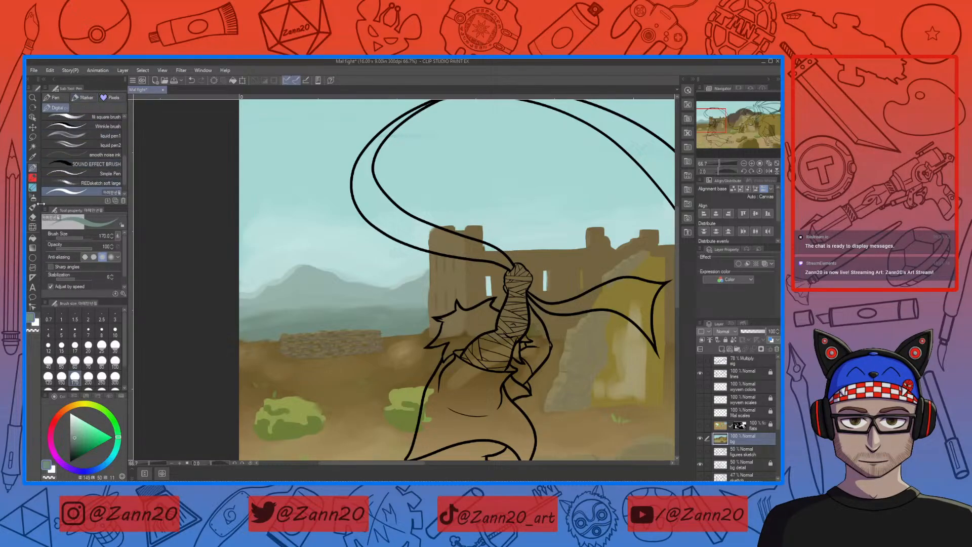
{"action": "left_click", "coordinate": [33, 238]}
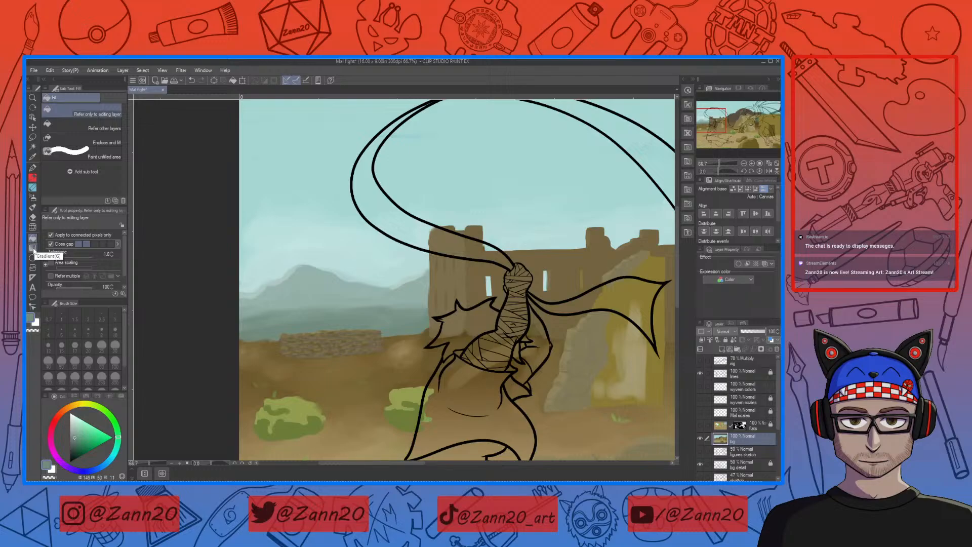
{"action": "left_click", "coordinate": [32, 249]}
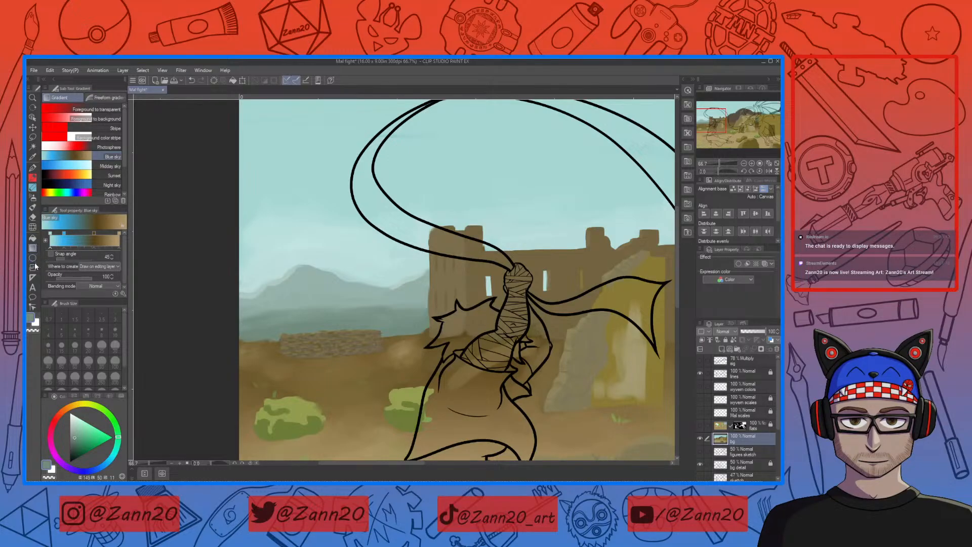
{"action": "left_click", "coordinate": [33, 257]}
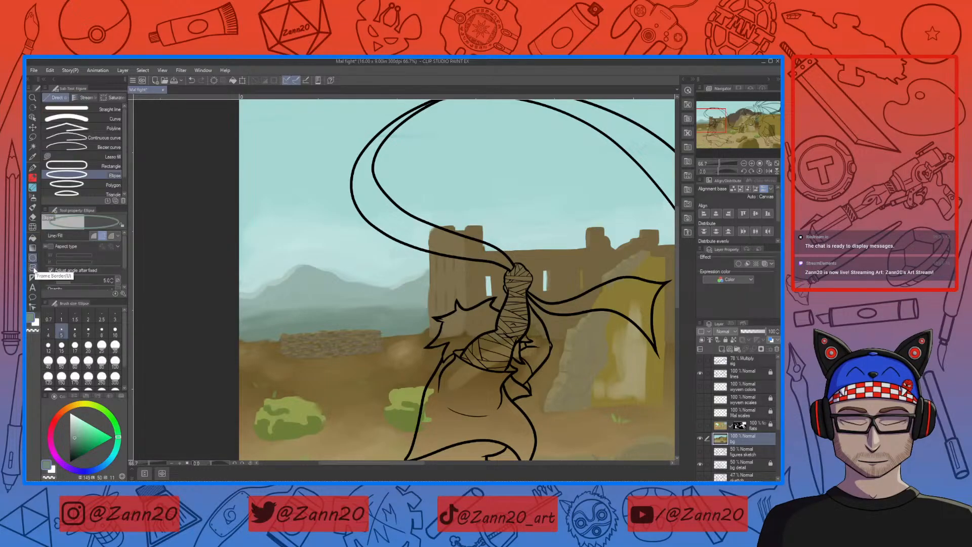
{"action": "left_click", "coordinate": [33, 267]}
{"action": "left_click", "coordinate": [33, 287]}
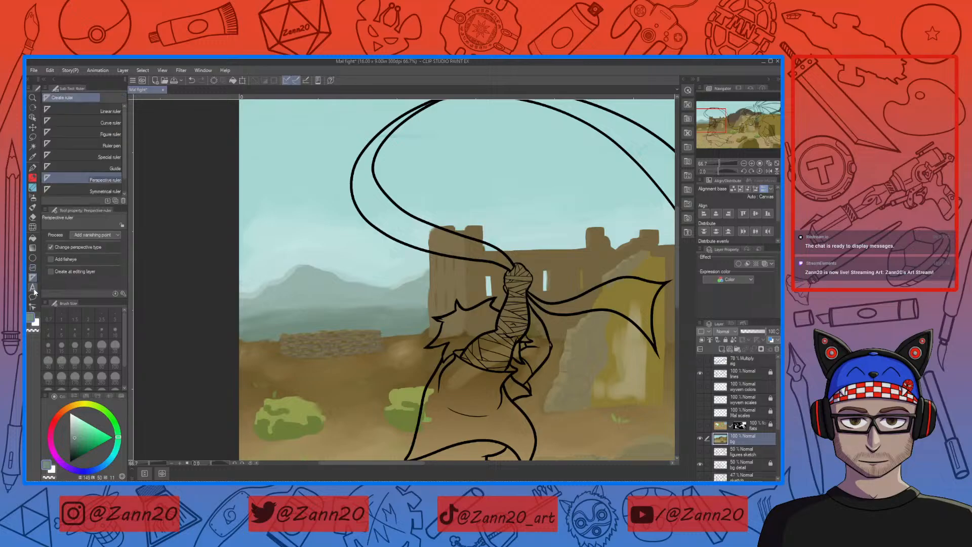
{"action": "left_click", "coordinate": [34, 306]}
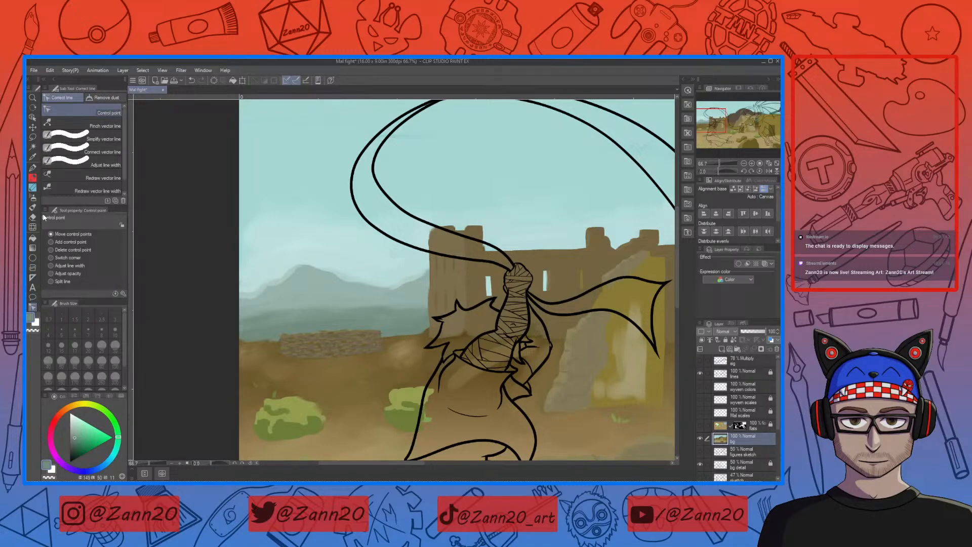
{"action": "key", "text": "p"}
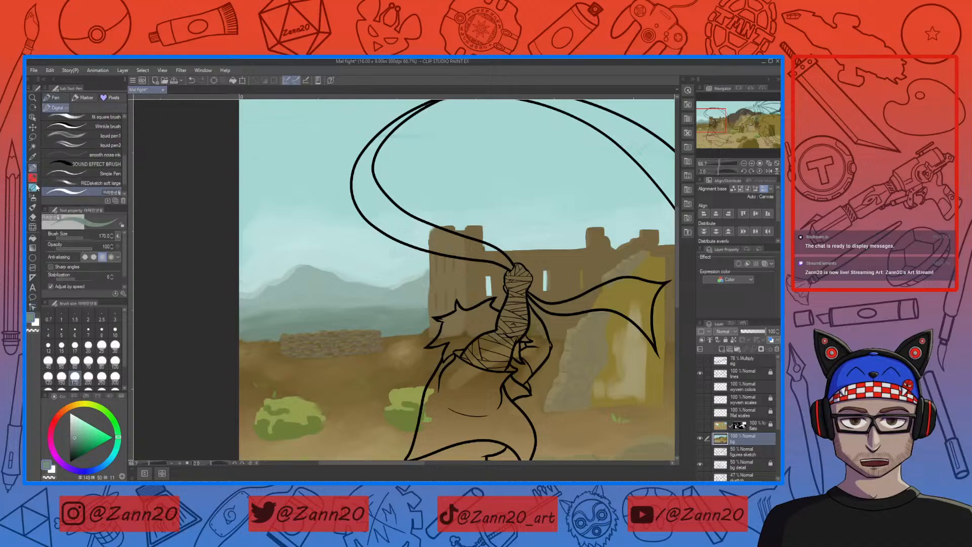
{"action": "left_click", "coordinate": [32, 197]}
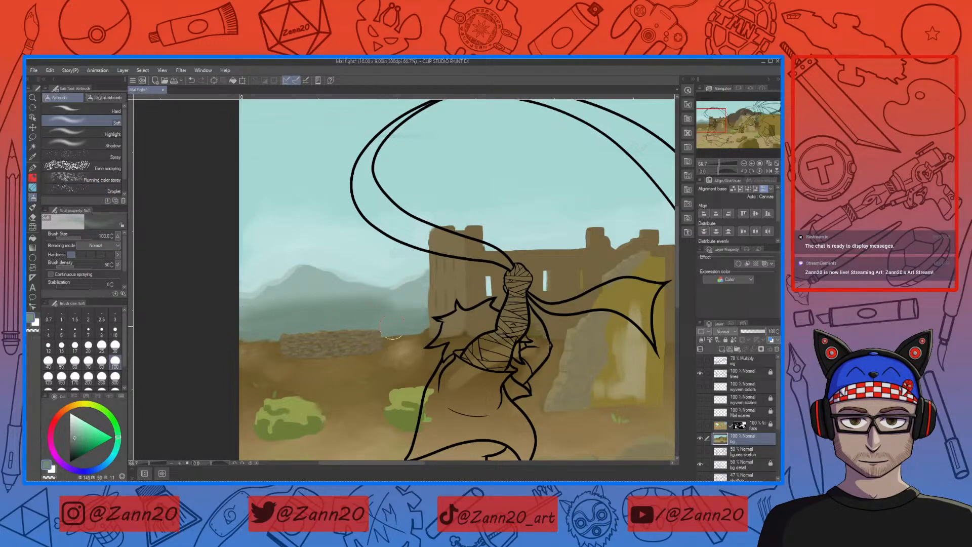
Lighten the haze at the foot of the distant mountains with the Soft airbrush, and switch to the Soft Square brush.
{"action": "right_click", "coordinate": [284, 296]}
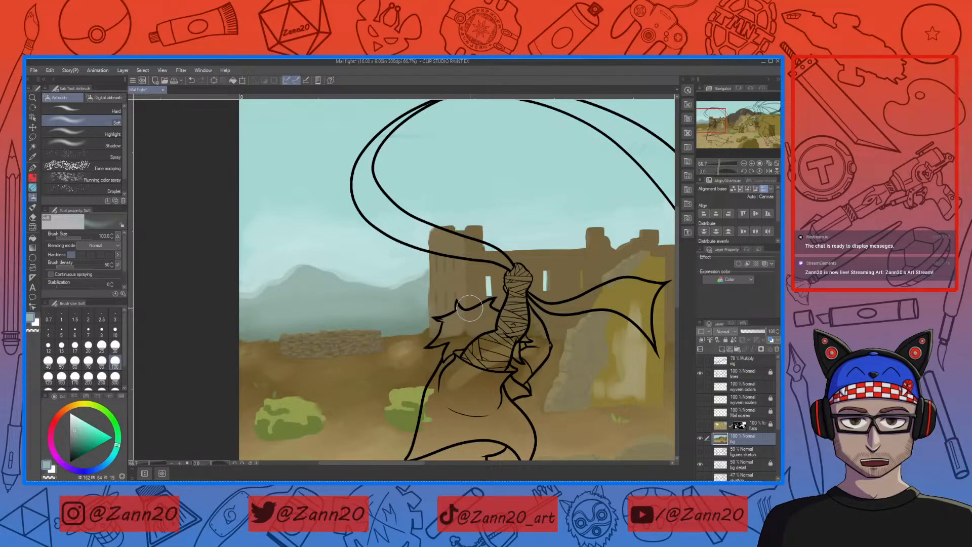
{"action": "key", "text": "b"}
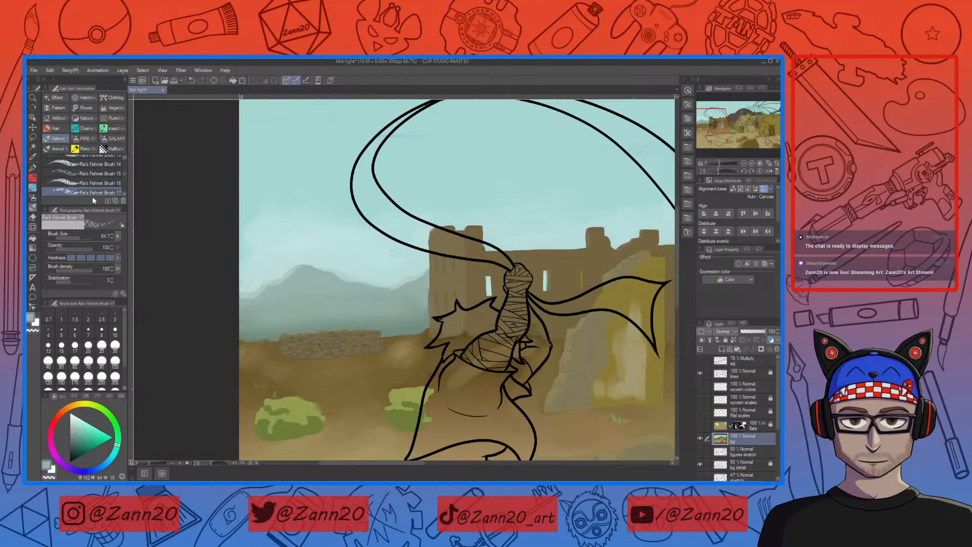
{"action": "key", "text": "b"}
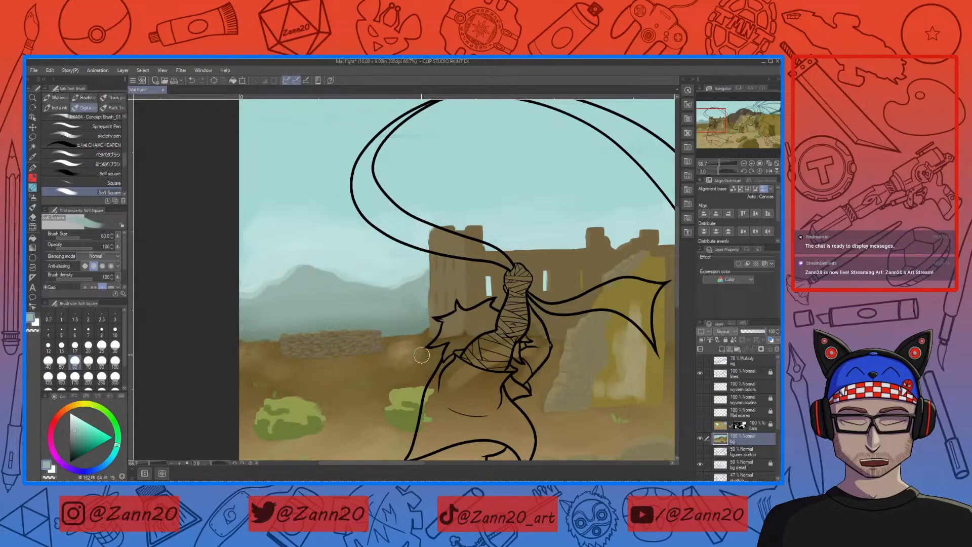
Touch up the horizon edge beside the low stone wall with Soft Square at size 20, using the haze colour sampled there.
{"action": "key", "text": "ctrl+plus"}
{"action": "key", "text": "ctrl+plus"}
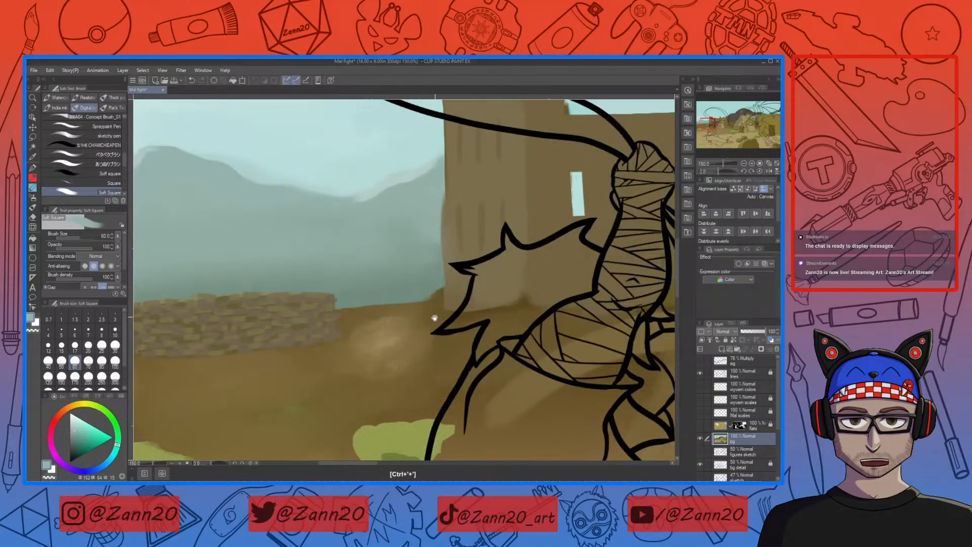
{"action": "key", "text": "ctrl+plus"}
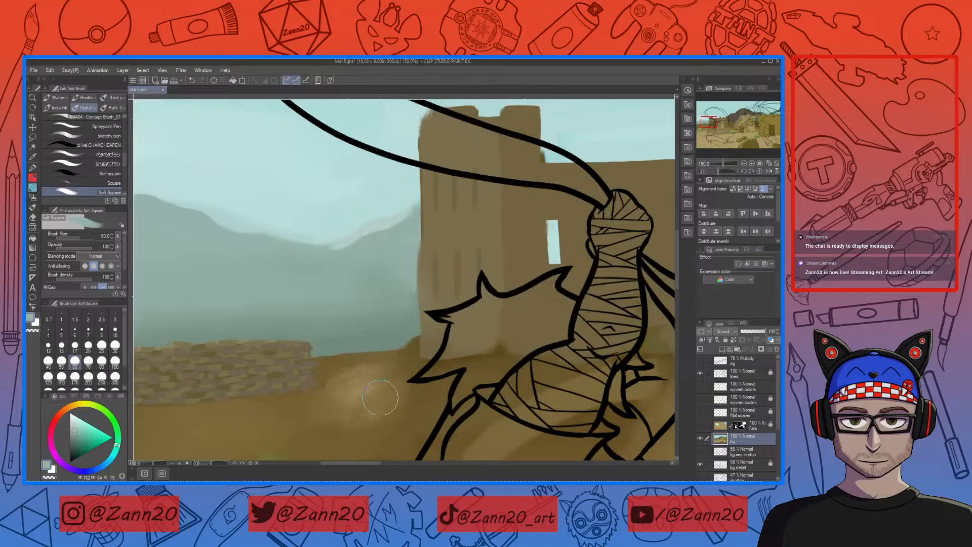
{"action": "left_click_drag", "start_coordinate": [354, 420], "coordinate": [510, 382]}
{"action": "left_click_drag", "start_coordinate": [441, 395], "coordinate": [578, 374]}
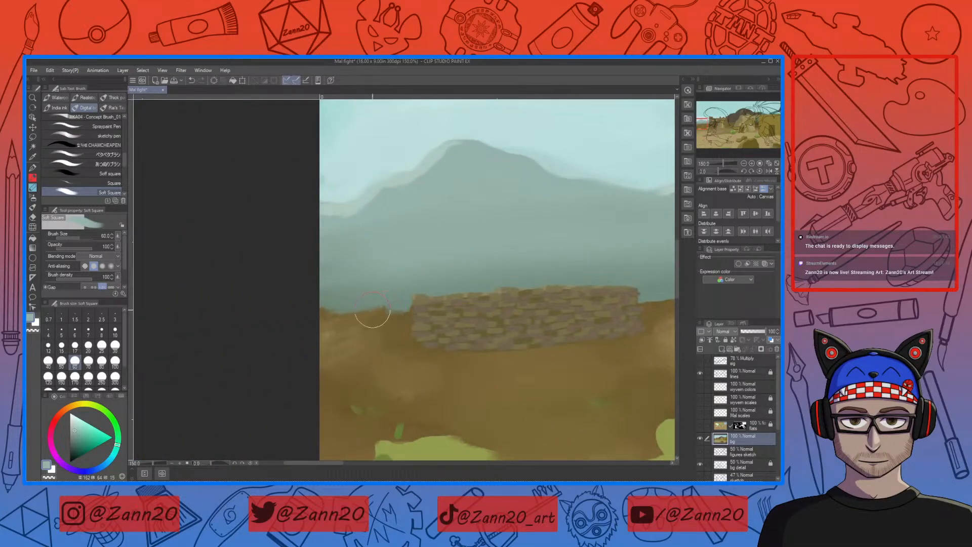
{"action": "key", "text": "bracketleft"}
{"action": "key", "text": "bracketleft"}
{"action": "key", "text": "bracketleft"}
{"action": "key", "text": "bracketleft"}
{"action": "key", "text": "bracketleft"}
{"action": "right_click", "coordinate": [394, 299]}
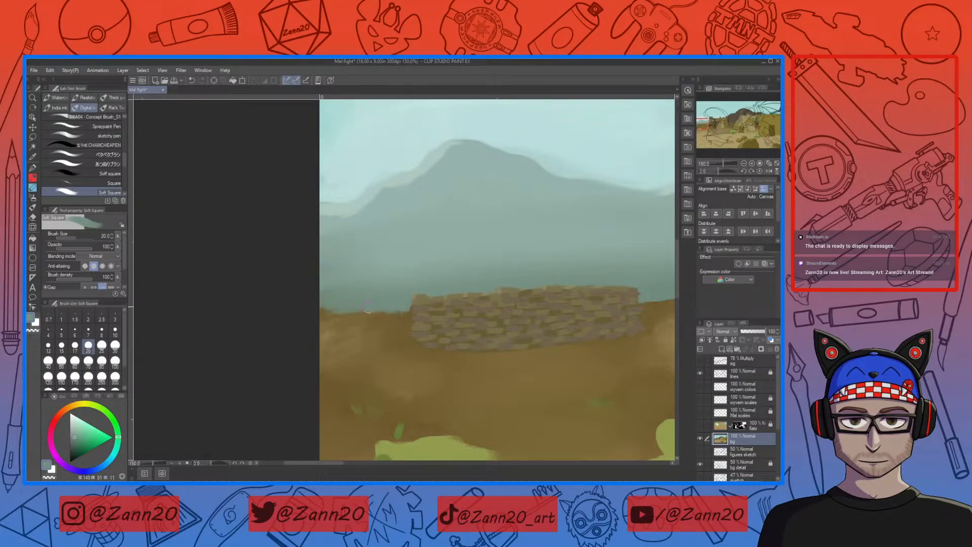
{"action": "left_click_drag", "start_coordinate": [510, 361], "coordinate": [409, 352]}
{"action": "left_click_drag", "start_coordinate": [552, 367], "coordinate": [478, 330]}
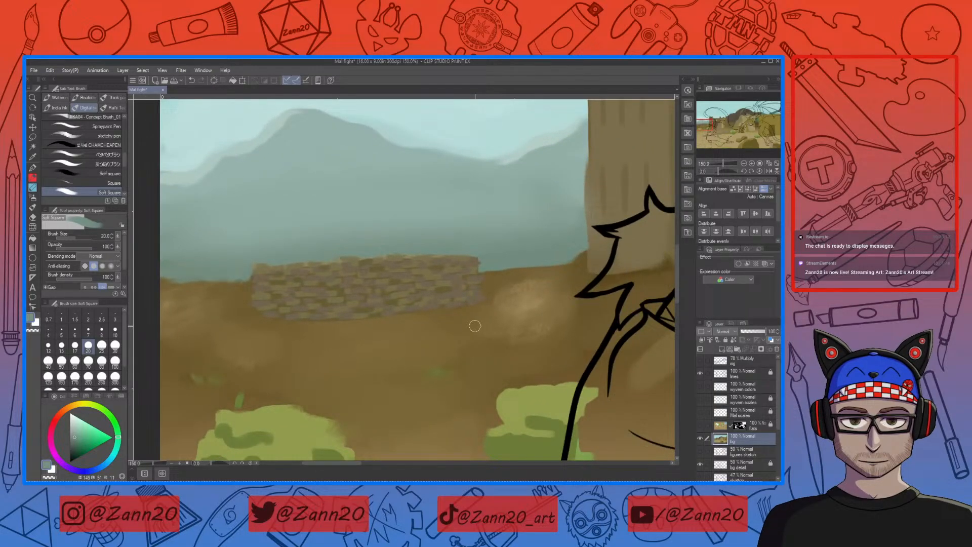
Sample the big mountain's dark brown, shift it slightly, and brush faint rock tones onto the slope beside the ruined wall.
{"action": "key", "text": "ctrl+minus"}
{"action": "key", "text": "ctrl+minus"}
{"action": "key", "text": "ctrl+minus"}
{"action": "key", "text": "ctrl+minus"}
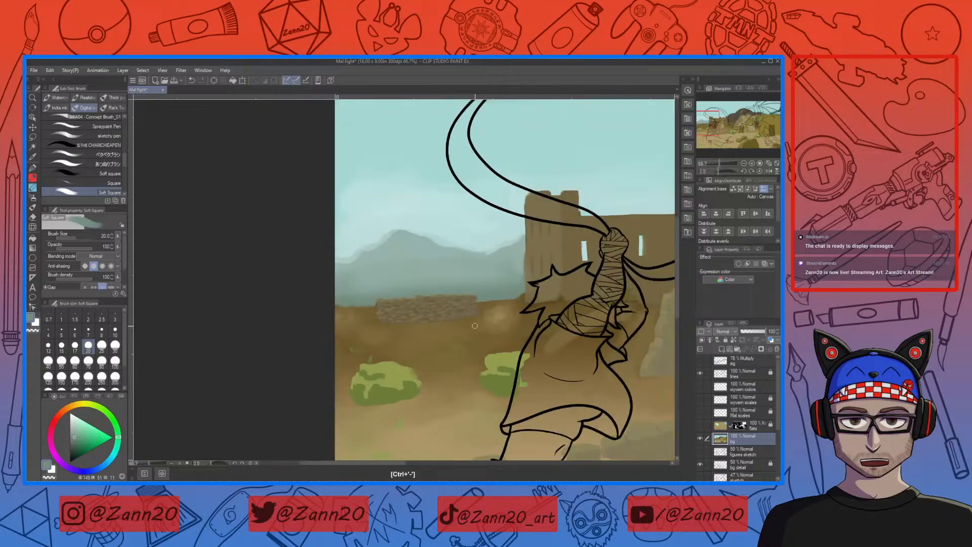
{"action": "left_click_drag", "start_coordinate": [475, 326], "coordinate": [319, 319]}
{"action": "left_click_drag", "start_coordinate": [538, 376], "coordinate": [461, 324]}
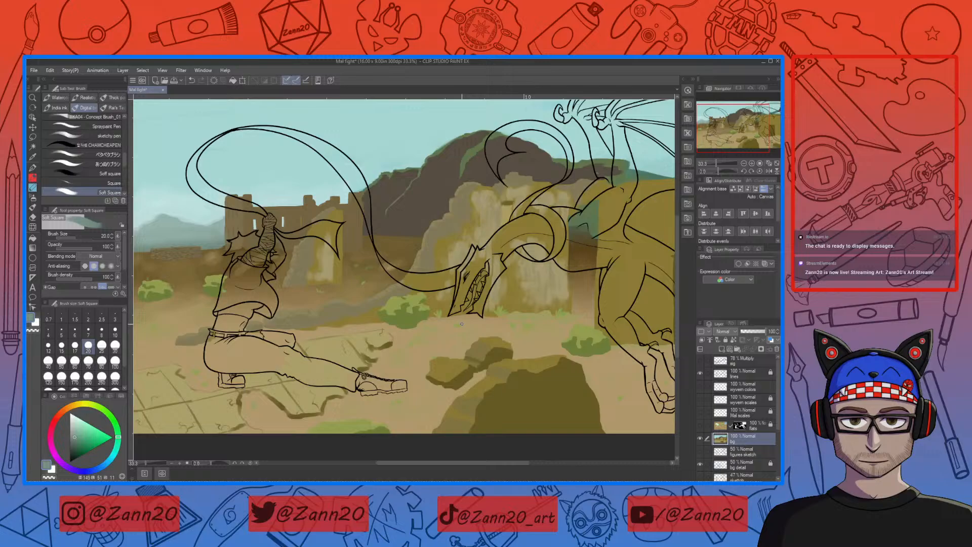
{"action": "right_click", "coordinate": [426, 196]}
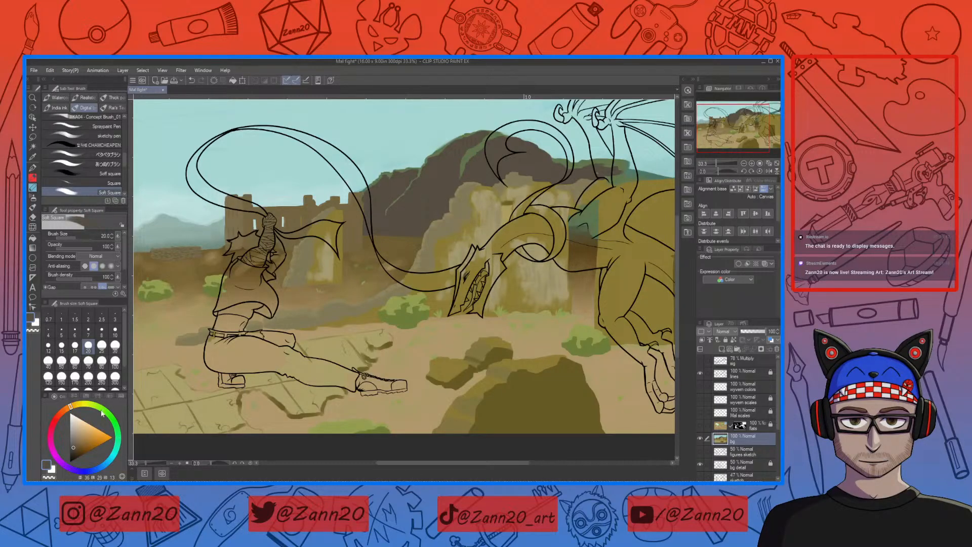
{"action": "left_click", "coordinate": [74, 445]}
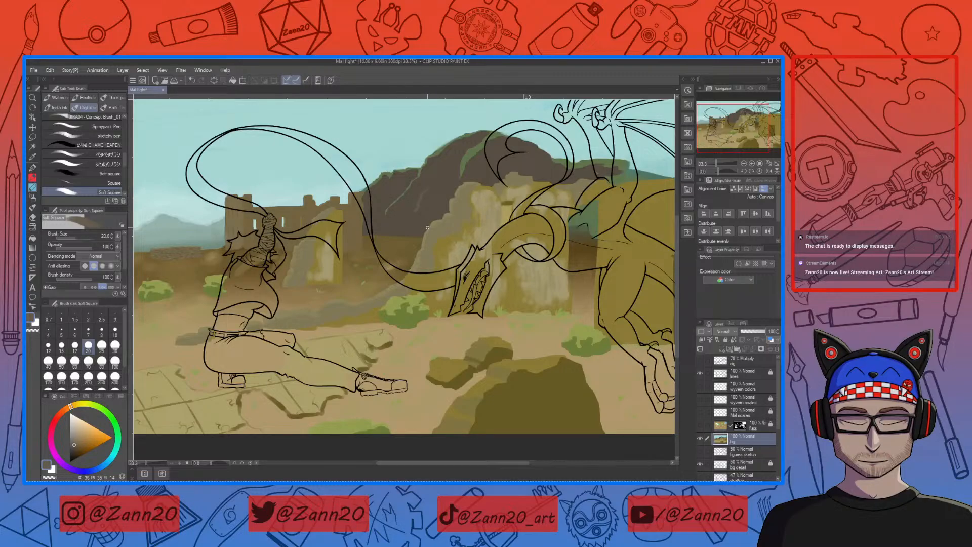
{"action": "right_click", "coordinate": [419, 203]}
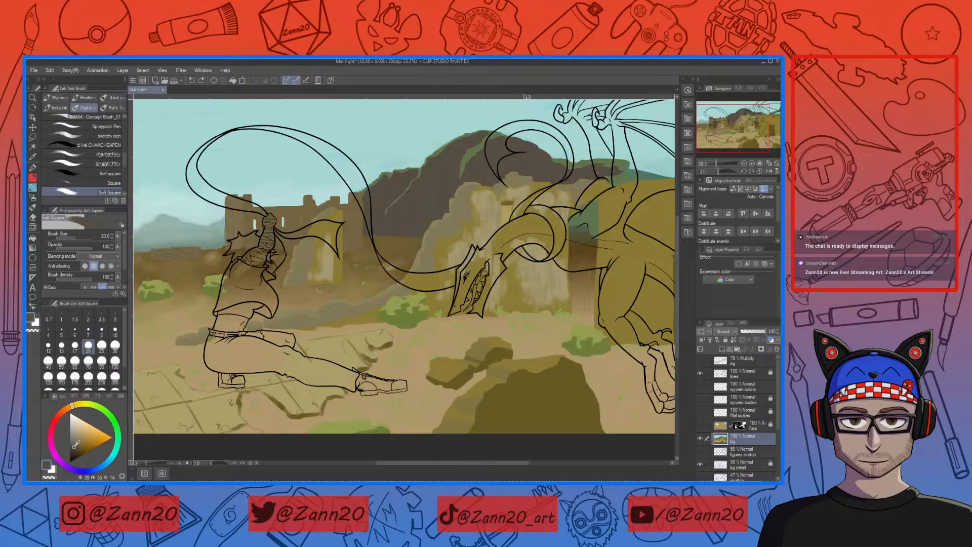
{"action": "left_click", "coordinate": [410, 232]}
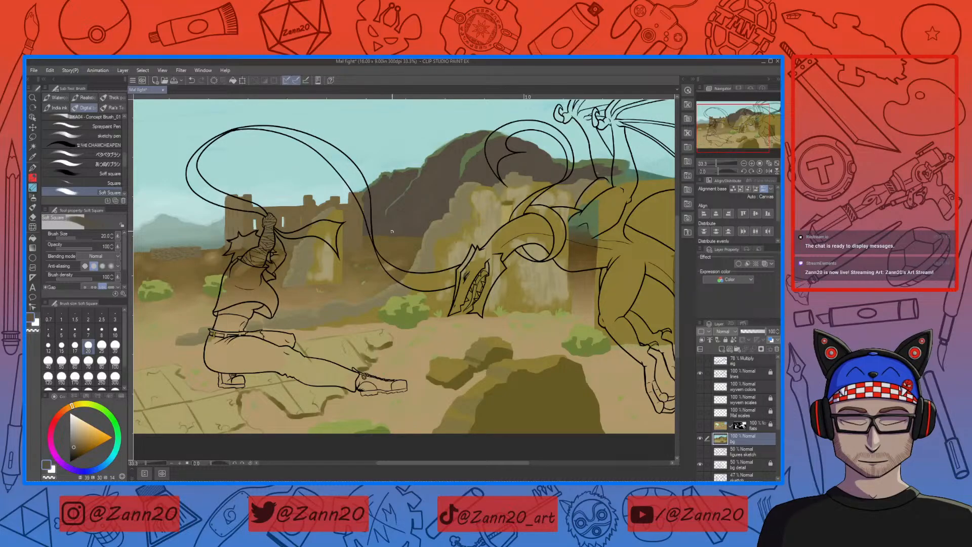
Brush subtle brown variations across the mountain's ridge and peak behind the wyvern's neck.
{"action": "left_click_drag", "start_coordinate": [555, 274], "coordinate": [523, 358]}
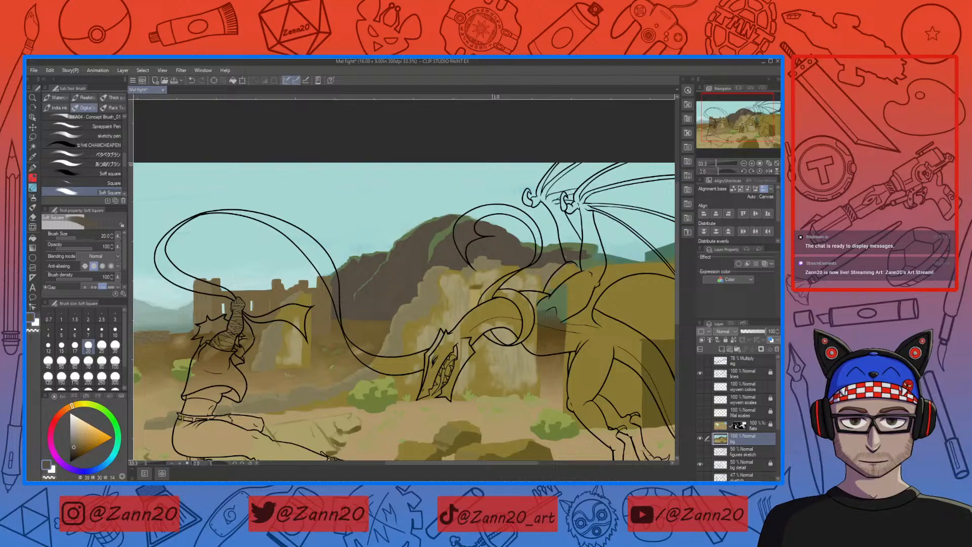
{"action": "left_click_drag", "start_coordinate": [588, 332], "coordinate": [559, 349]}
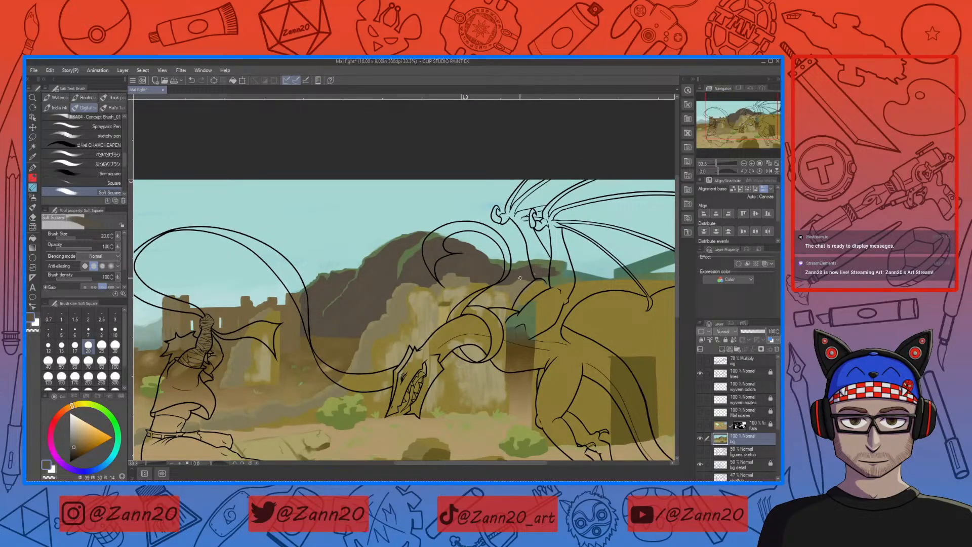
{"action": "key", "text": "ctrl+plus"}
{"action": "key", "text": "ctrl+plus"}
{"action": "key", "text": "ctrl+plus"}
{"action": "key", "text": "ctrl+plus"}
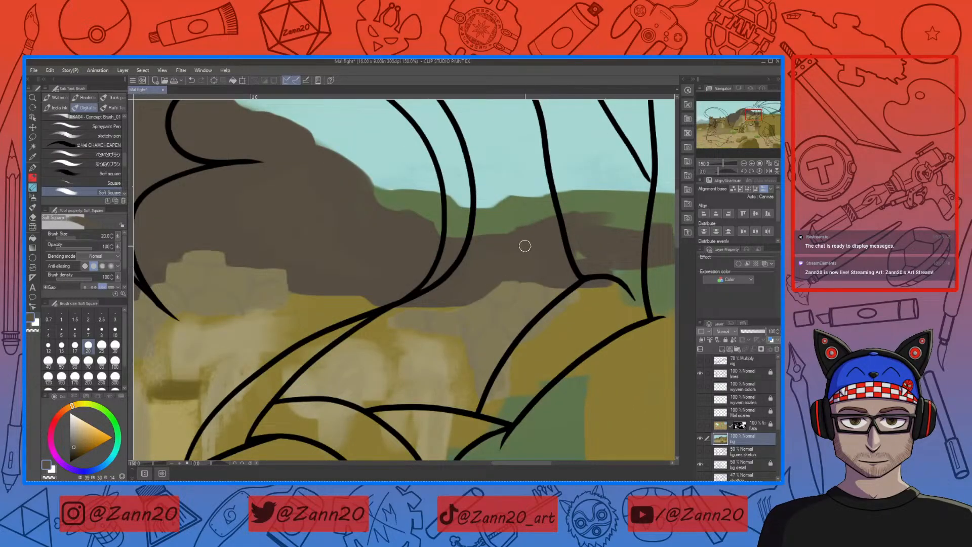
{"action": "left_click_drag", "start_coordinate": [342, 332], "coordinate": [557, 332]}
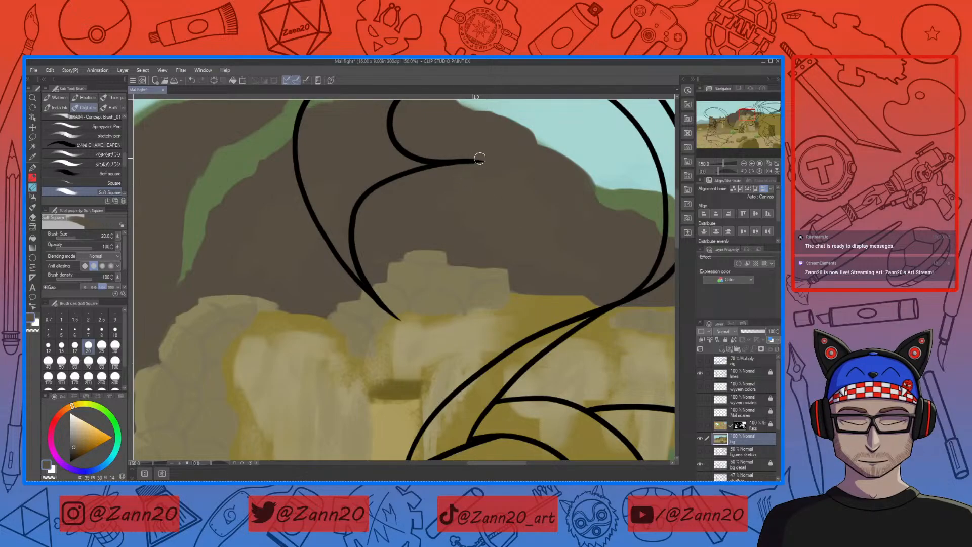
{"action": "left_click_drag", "start_coordinate": [446, 296], "coordinate": [540, 294]}
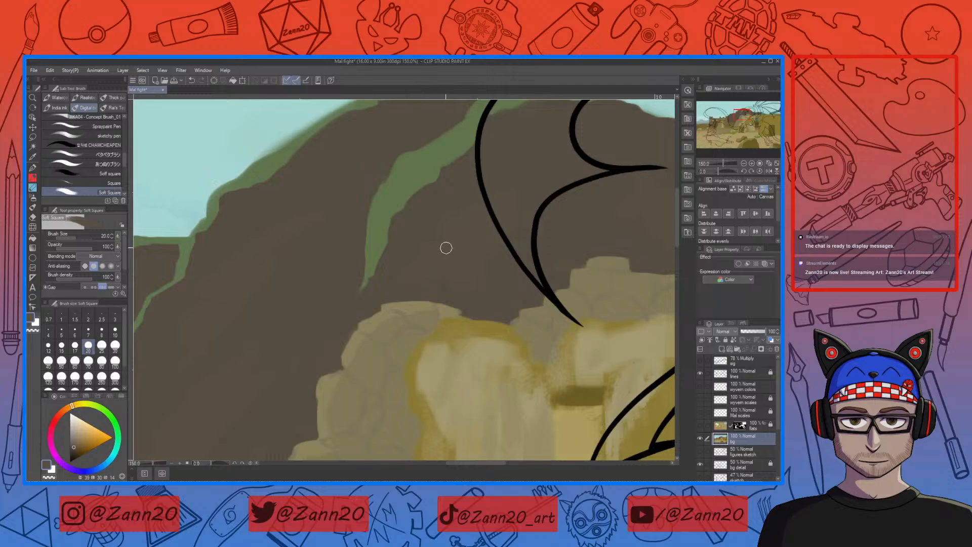
Continue the subtle brown rock strokes over the mountain's left slope, down to the ground beside the castle tower.
{"action": "mouse_move", "coordinate": [473, 341]}
{"action": "left_mouse_down"}
{"action": "mouse_move", "coordinate": [618, 290]}
{"action": "mouse_move", "coordinate": [657, 295]}
{"action": "left_mouse_up"}
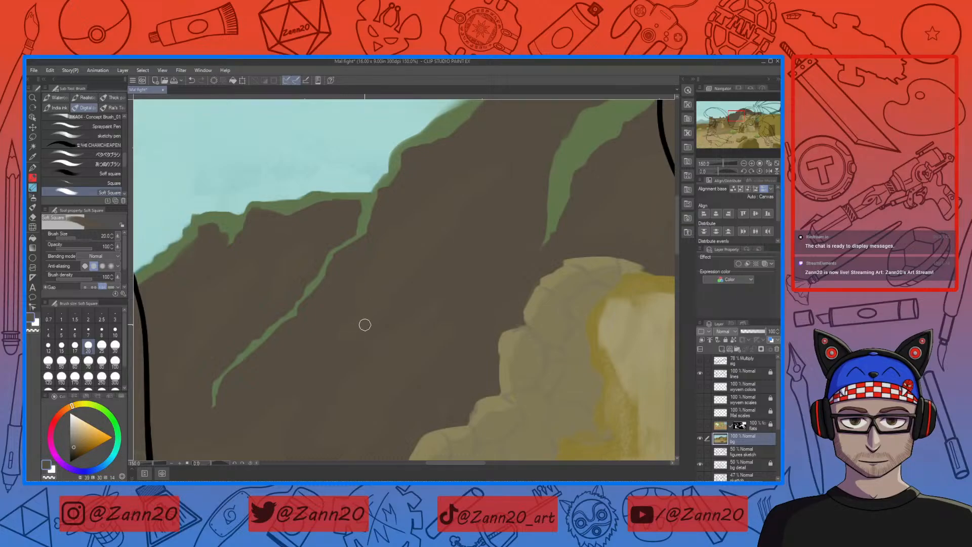
{"action": "left_click_drag", "start_coordinate": [413, 241], "coordinate": [468, 148]}
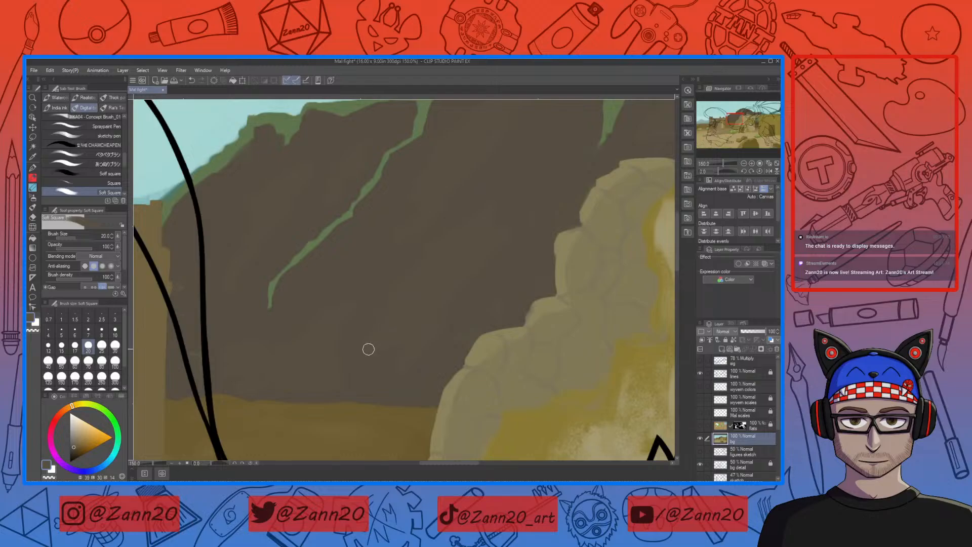
{"action": "mouse_move", "coordinate": [403, 339]}
{"action": "left_mouse_down"}
{"action": "mouse_move", "coordinate": [430, 349]}
{"action": "mouse_move", "coordinate": [460, 256]}
{"action": "mouse_move", "coordinate": [486, 240]}
{"action": "left_mouse_up"}
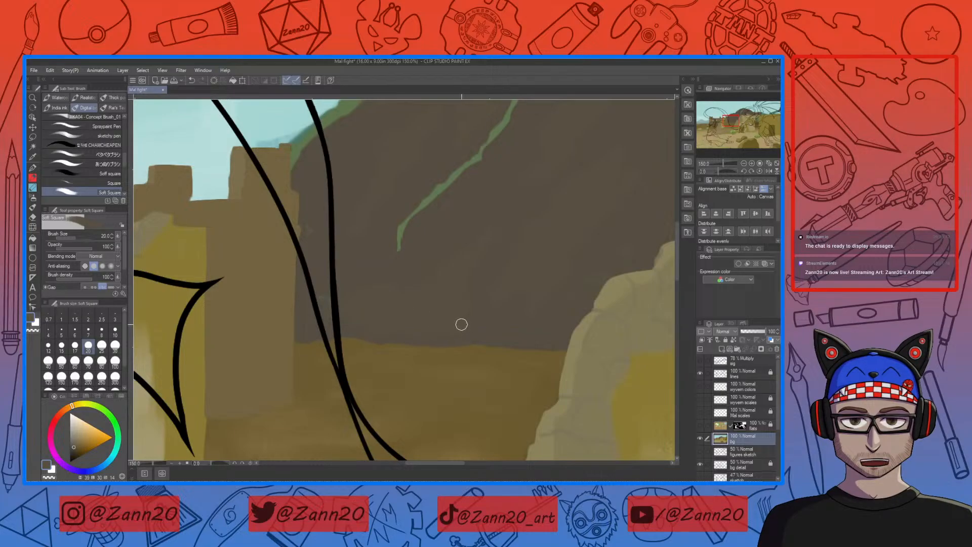
{"action": "mouse_move", "coordinate": [269, 409]}
{"action": "left_mouse_down"}
{"action": "mouse_move", "coordinate": [312, 385]}
{"action": "mouse_move", "coordinate": [303, 435]}
{"action": "left_mouse_up"}
{"action": "left_click_drag", "start_coordinate": [418, 319], "coordinate": [364, 419]}
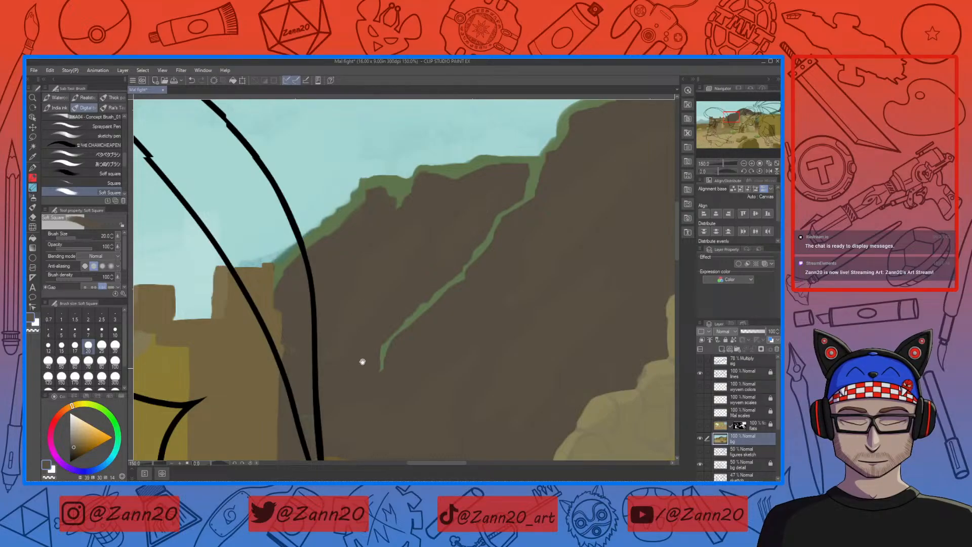
Sample the large ruined wall's tan colour and reduce the brush to size 10 for the stones along its upper edge.
{"action": "left_click_drag", "start_coordinate": [339, 377], "coordinate": [354, 360]}
{"action": "key", "text": "ctrl+minus"}
{"action": "key", "text": "ctrl+minus"}
{"action": "key", "text": "ctrl+minus"}
{"action": "key", "text": "ctrl+minus"}
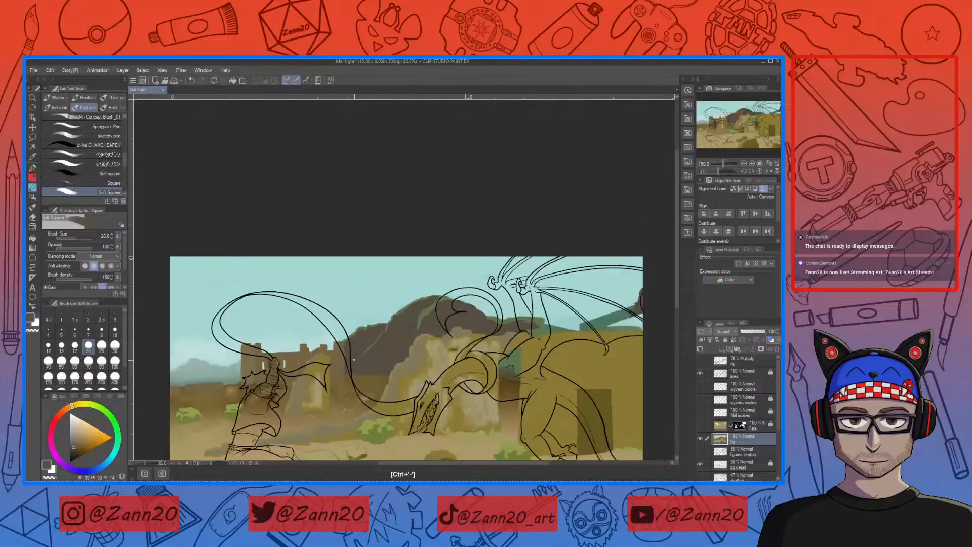
{"action": "mouse_move", "coordinate": [555, 405]}
{"action": "left_mouse_down"}
{"action": "mouse_move", "coordinate": [519, 269]}
{"action": "mouse_move", "coordinate": [562, 285]}
{"action": "left_mouse_up"}
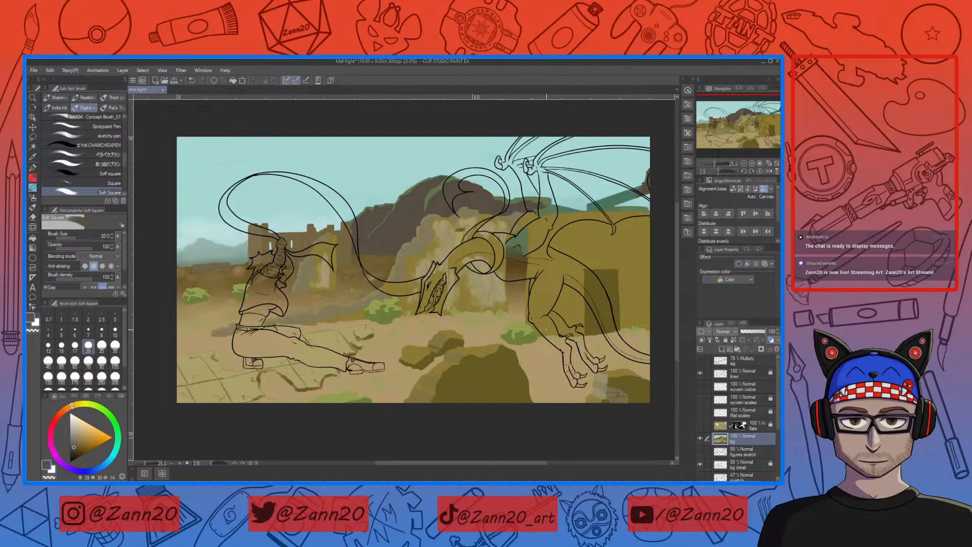
{"action": "left_click_drag", "start_coordinate": [459, 226], "coordinate": [454, 286]}
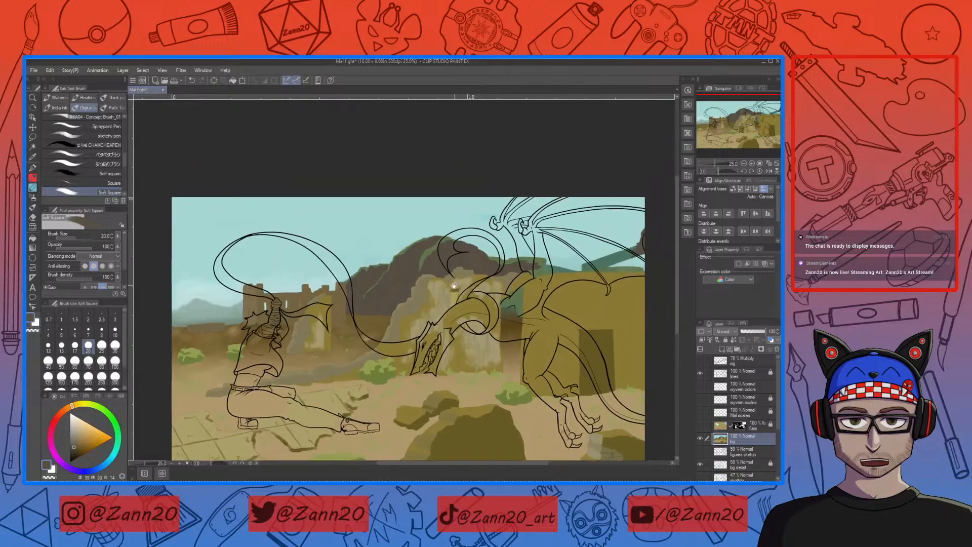
{"action": "key", "text": "ctrl+plus"}
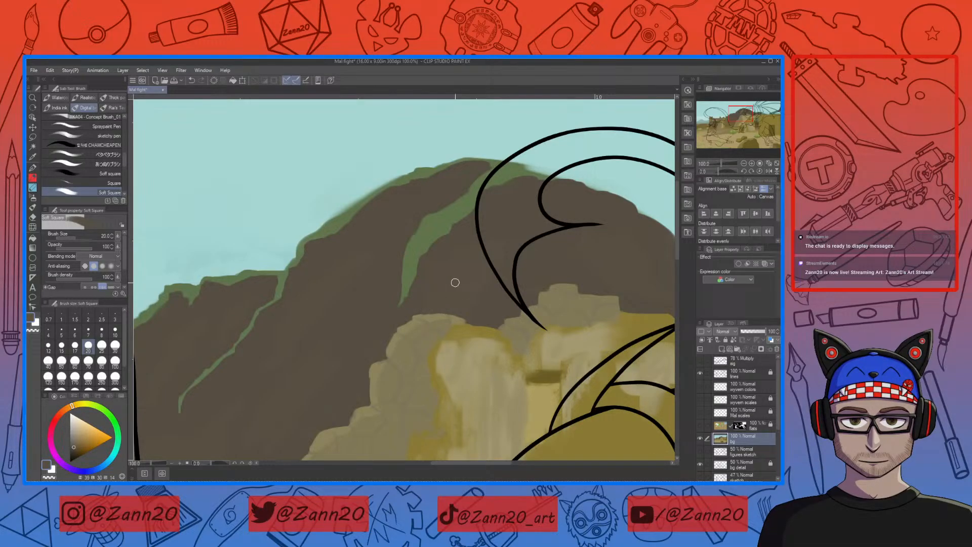
{"action": "right_click", "coordinate": [434, 315]}
{"action": "key", "text": "bracketleft"}
{"action": "key", "text": "bracketleft"}
{"action": "key", "text": "bracketleft"}
{"action": "key", "text": "bracketleft"}
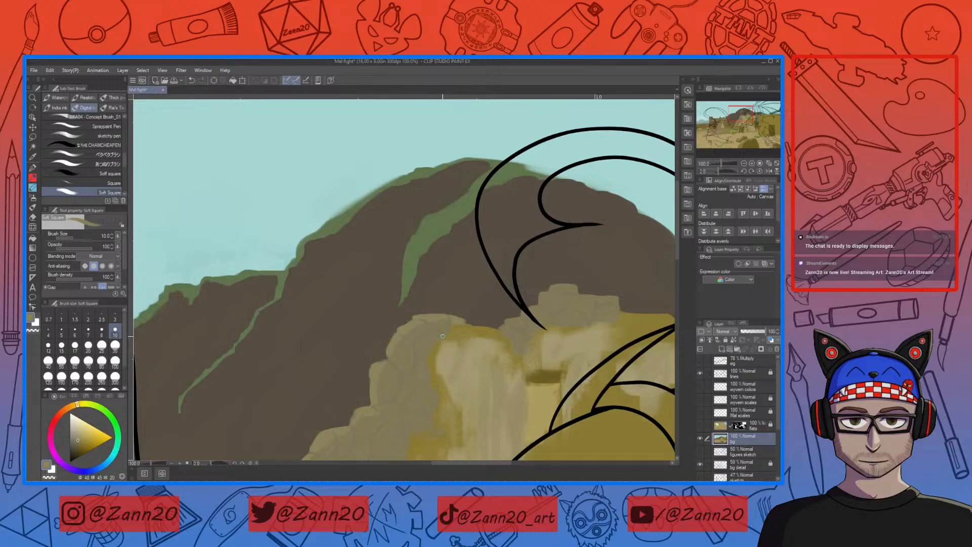
Sample a tan from the large ruined wall and set the brush to size 20 for the small ruin behind the fighter.
{"action": "key", "text": "ctrl+minus"}
{"action": "key", "text": "ctrl+minus"}
{"action": "key", "text": "ctrl+minus"}
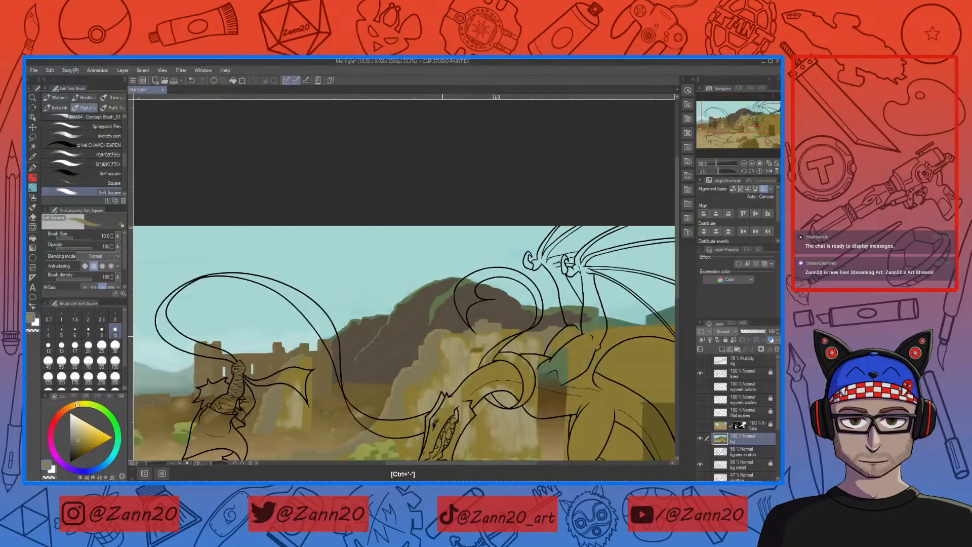
{"action": "left_click_drag", "start_coordinate": [528, 411], "coordinate": [523, 338]}
{"action": "left_click_drag", "start_coordinate": [537, 385], "coordinate": [514, 383]}
{"action": "right_click", "coordinate": [535, 335]}
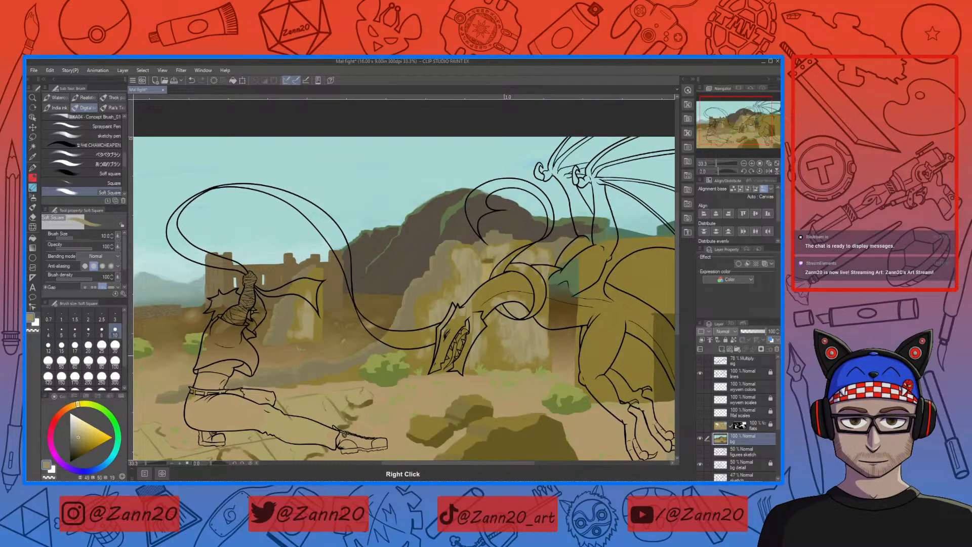
{"action": "key", "text": "bracketright"}
{"action": "key", "text": "bracketright"}
{"action": "key", "text": "bracketright"}
{"action": "key", "text": "bracketright"}
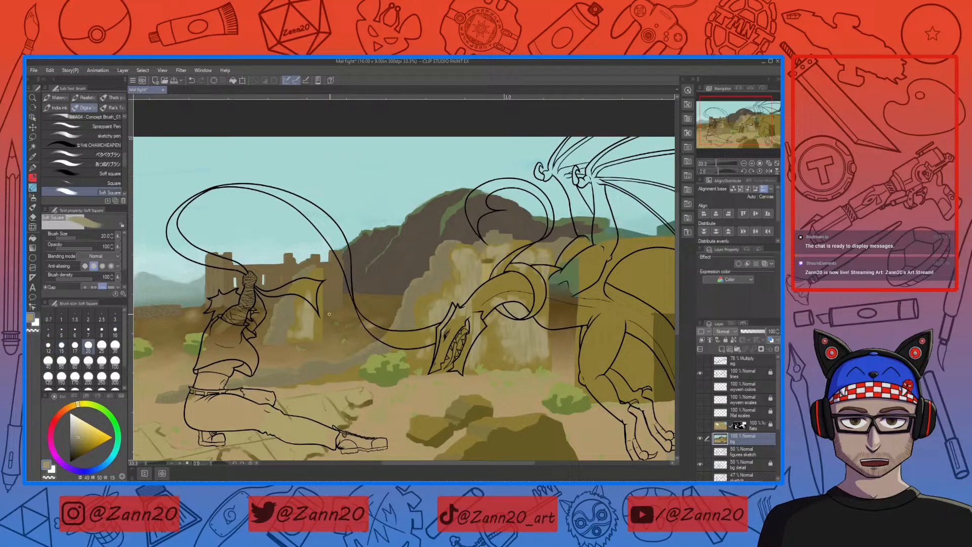
{"action": "key", "text": "ctrl+plus"}
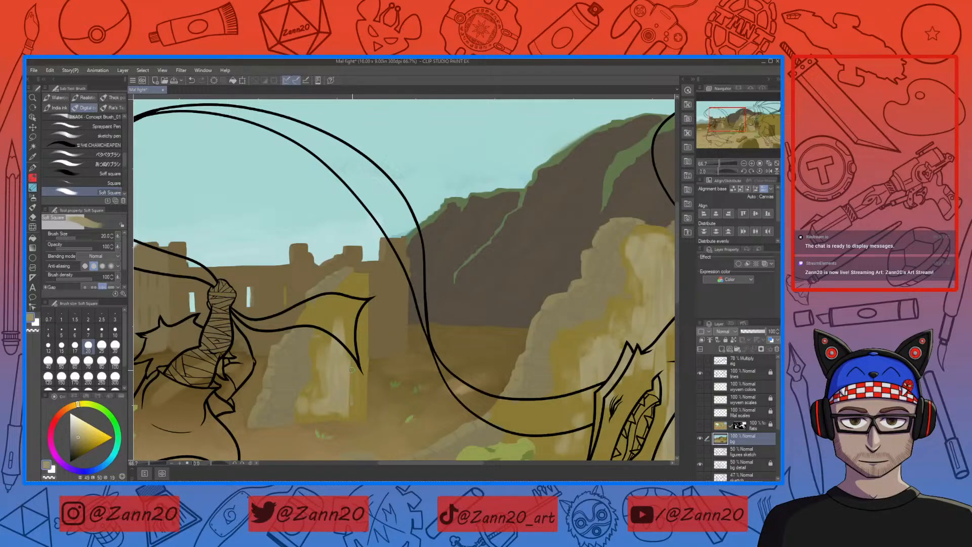
Enlarge the Soft Square brush to size 70 for broader strokes around the small ruined wall.
{"action": "key", "text": "bracketright"}
{"action": "key", "text": "bracketright"}
{"action": "key", "text": "bracketright"}
{"action": "key", "text": "bracketright"}
{"action": "key", "text": "bracketright"}
{"action": "key", "text": "bracketright"}
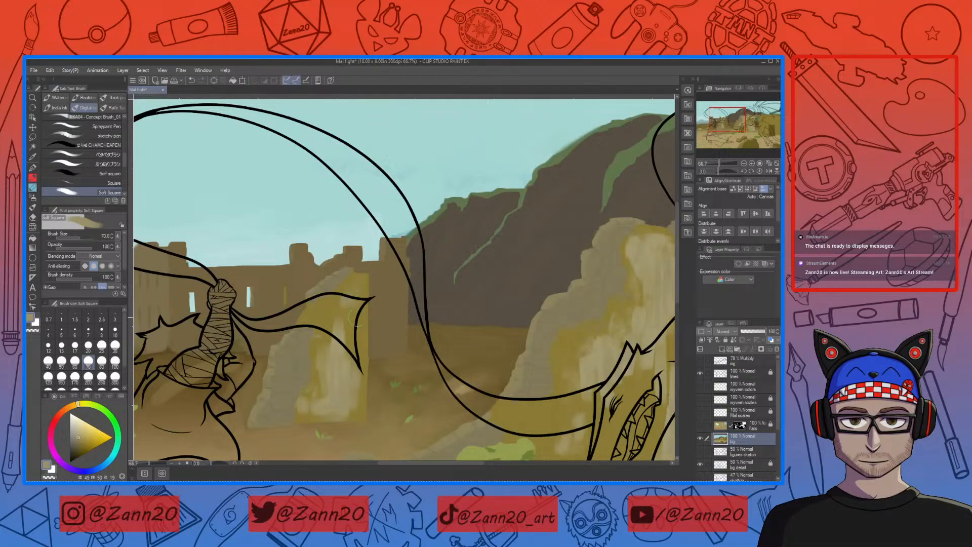
Sample the castle tower's brown and, at brush size 20, touch up the upper corner of the small ruin behind the fighter.
{"action": "right_click", "coordinate": [395, 290]}
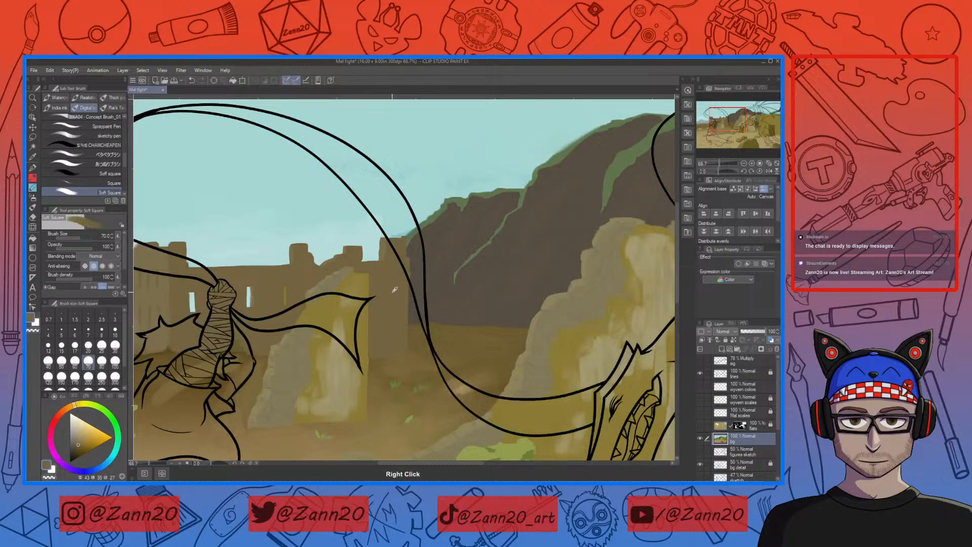
{"action": "key", "text": "bracketleft"}
{"action": "key", "text": "bracketleft"}
{"action": "key", "text": "bracketleft"}
{"action": "key", "text": "bracketleft"}
{"action": "key", "text": "bracketleft"}
{"action": "key", "text": "bracketleft"}
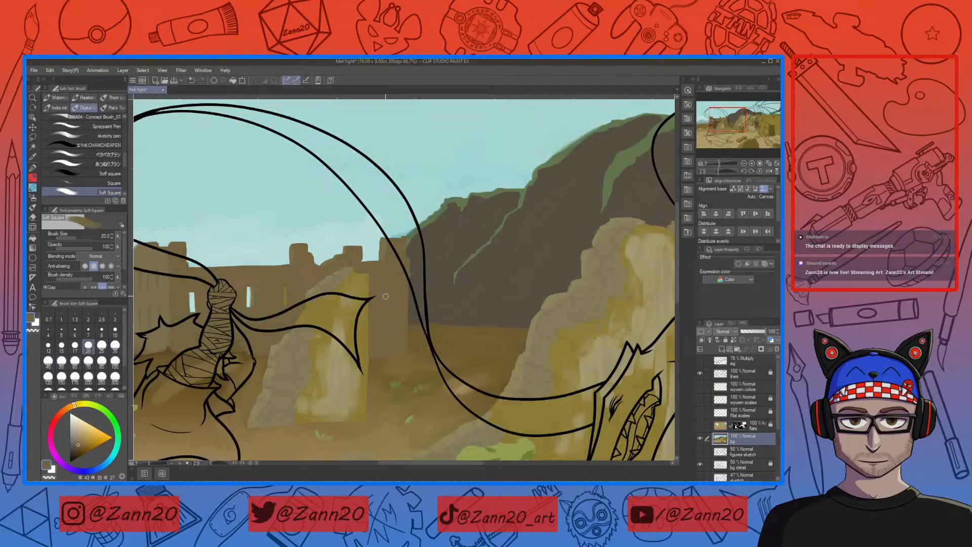
{"action": "key", "text": "ctrl+plus"}
{"action": "key", "text": "ctrl+plus"}
{"action": "key", "text": "ctrl+plus"}
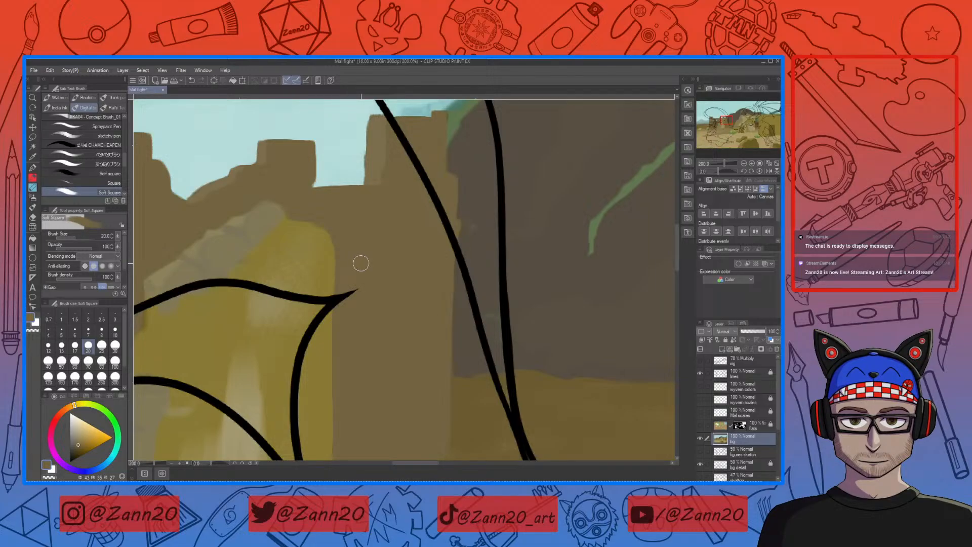
{"action": "left_click_drag", "start_coordinate": [309, 215], "coordinate": [340, 249]}
Sample the olive yellow of the rubble strip beside the bush and shift it to a paler, more muted tan.
{"action": "key", "text": "ctrl+minus"}
{"action": "key", "text": "ctrl+minus"}
{"action": "key", "text": "ctrl+minus"}
{"action": "key", "text": "ctrl+minus"}
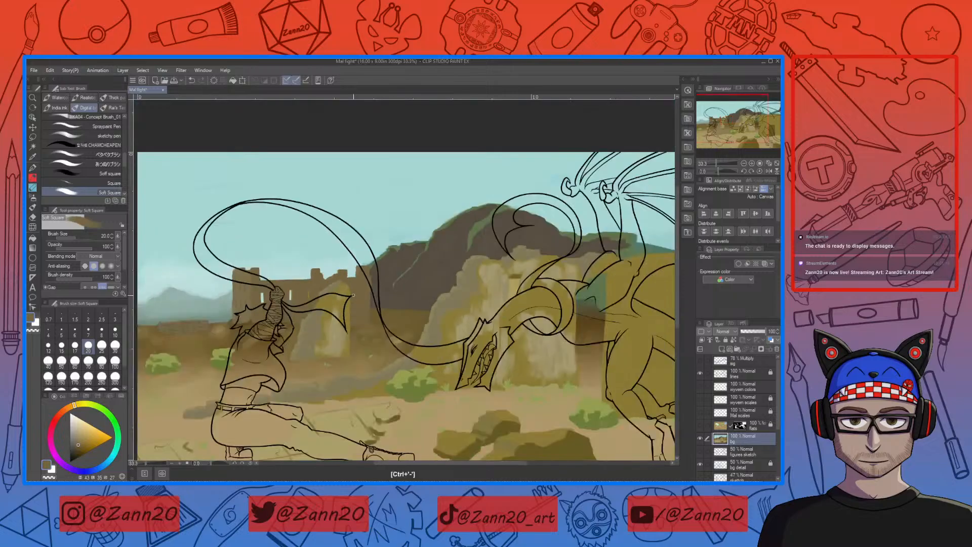
{"action": "left_click_drag", "start_coordinate": [412, 324], "coordinate": [459, 239]}
{"action": "left_click_drag", "start_coordinate": [566, 340], "coordinate": [516, 393]}
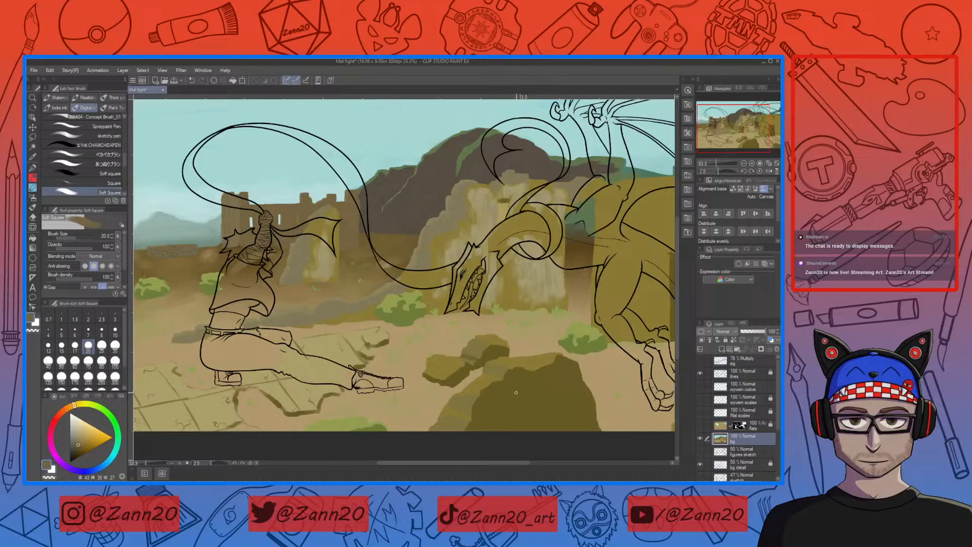
{"action": "right_click", "coordinate": [368, 308]}
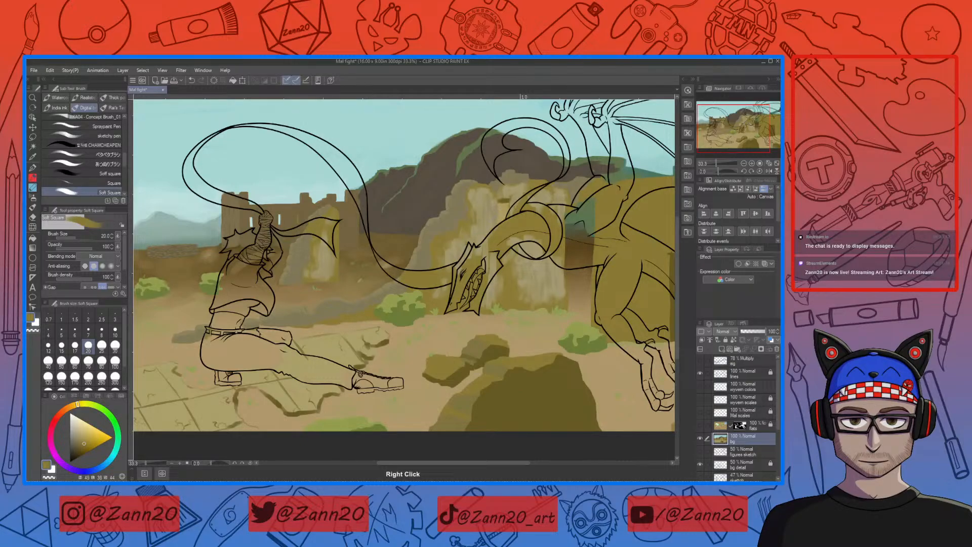
{"action": "left_click", "coordinate": [87, 440]}
{"action": "left_click", "coordinate": [82, 439]}
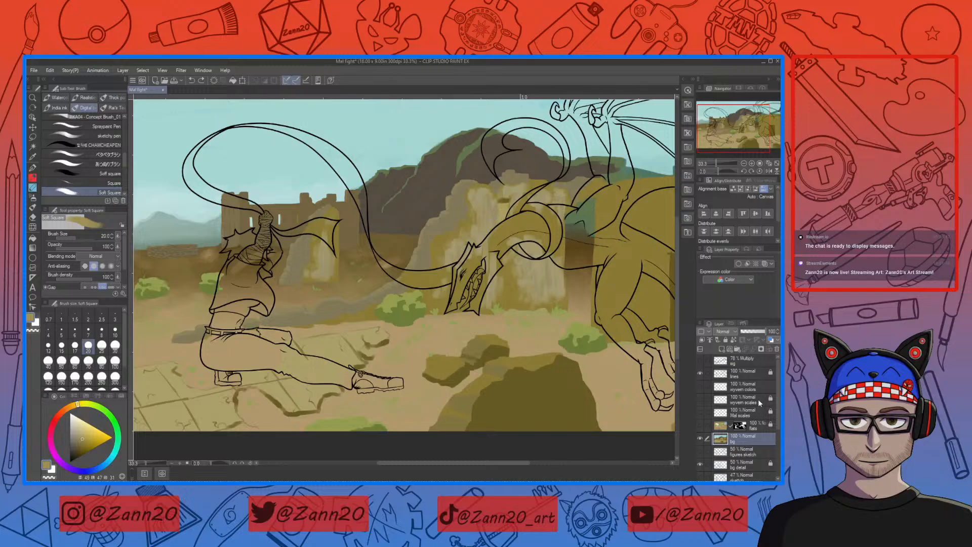
{"action": "left_click", "coordinate": [755, 331]}
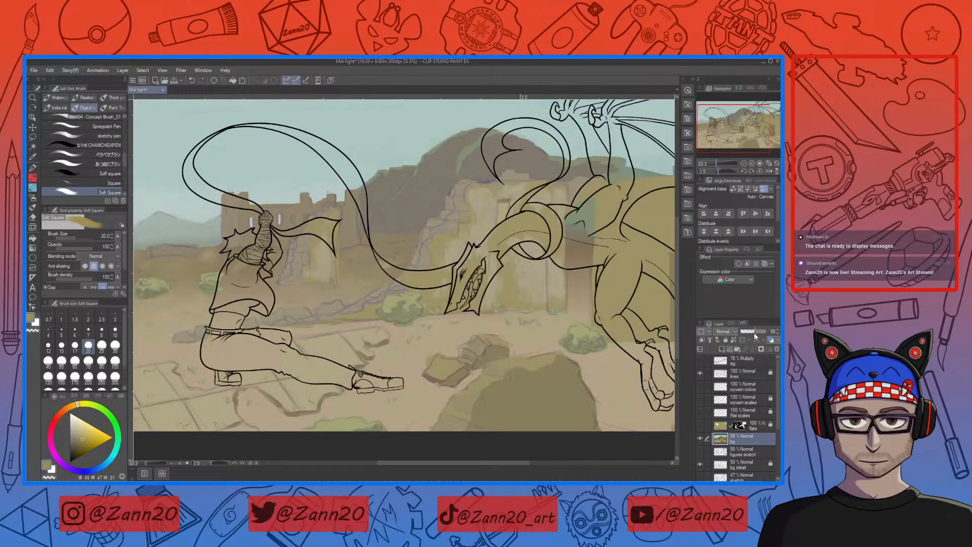
{"action": "key", "text": "ctrl+z"}
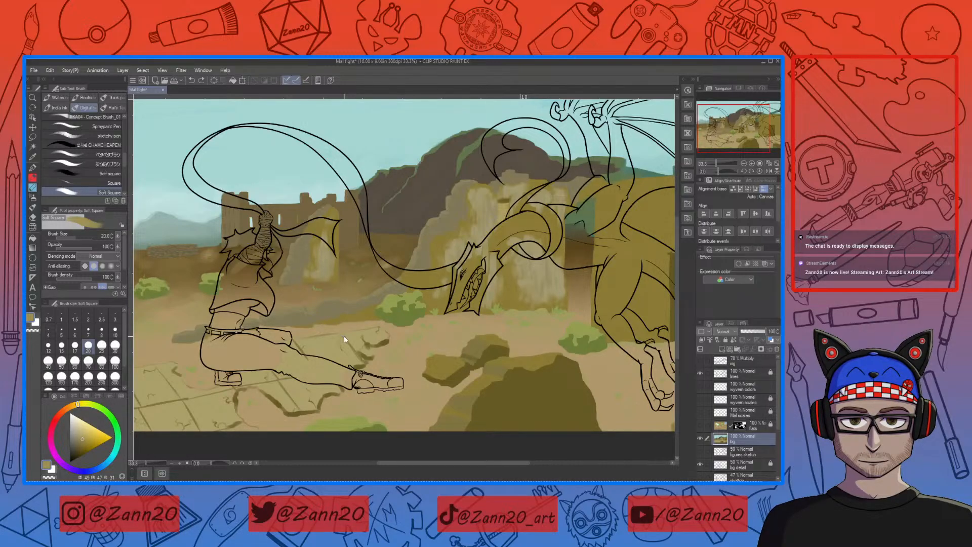
Fill the rubble strip, the large ruined wall and the ruin behind the wyvern's body with the muted tan, editing layer only.
{"action": "key", "text": "g"}
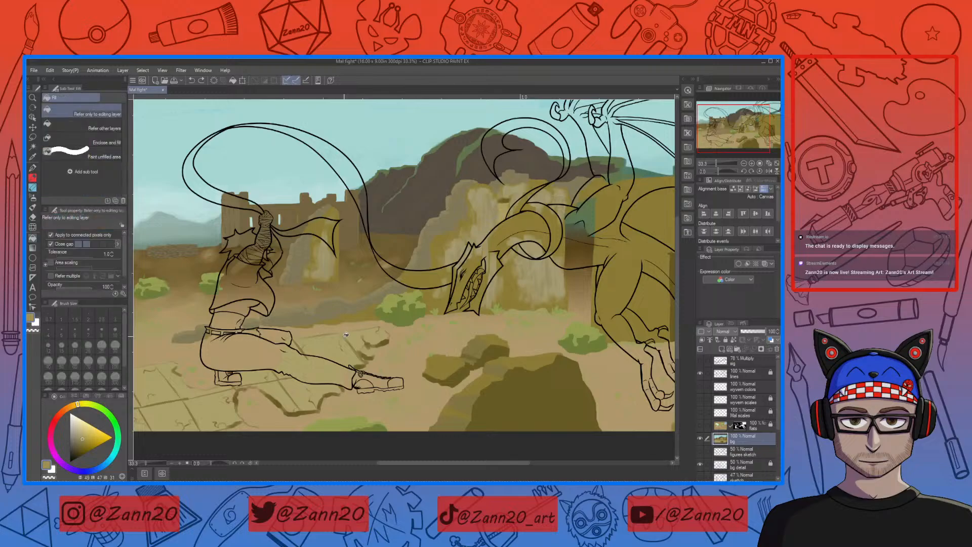
{"action": "left_click", "coordinate": [431, 303]}
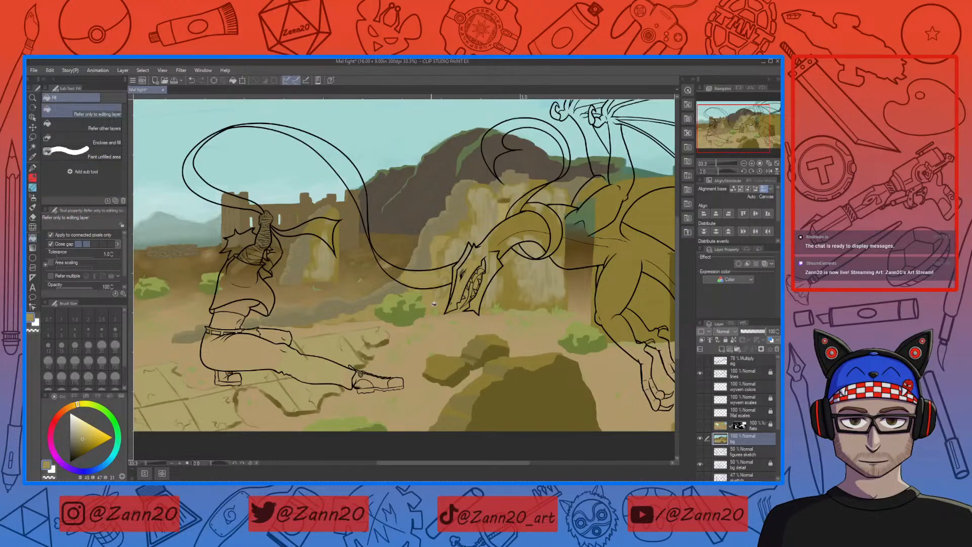
{"action": "left_click", "coordinate": [512, 227]}
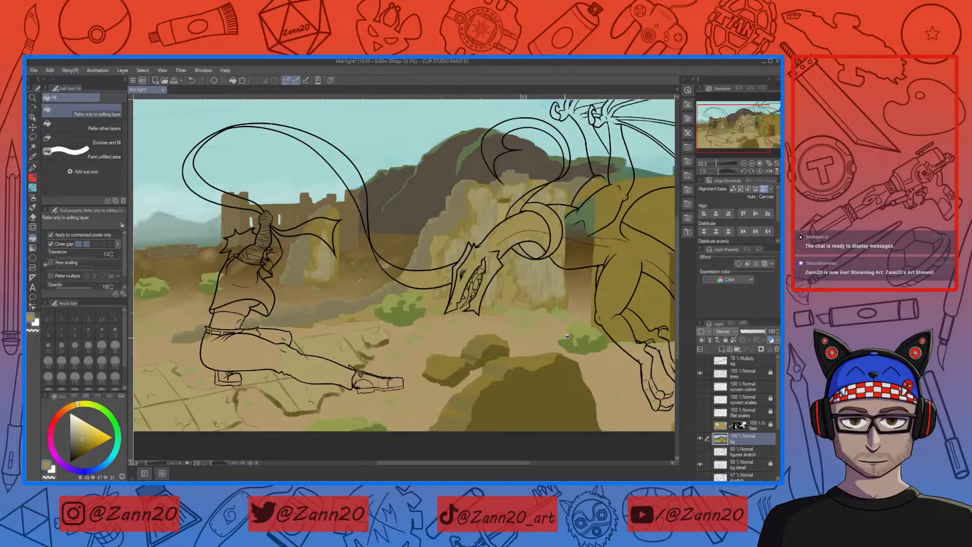
{"action": "left_click", "coordinate": [647, 291]}
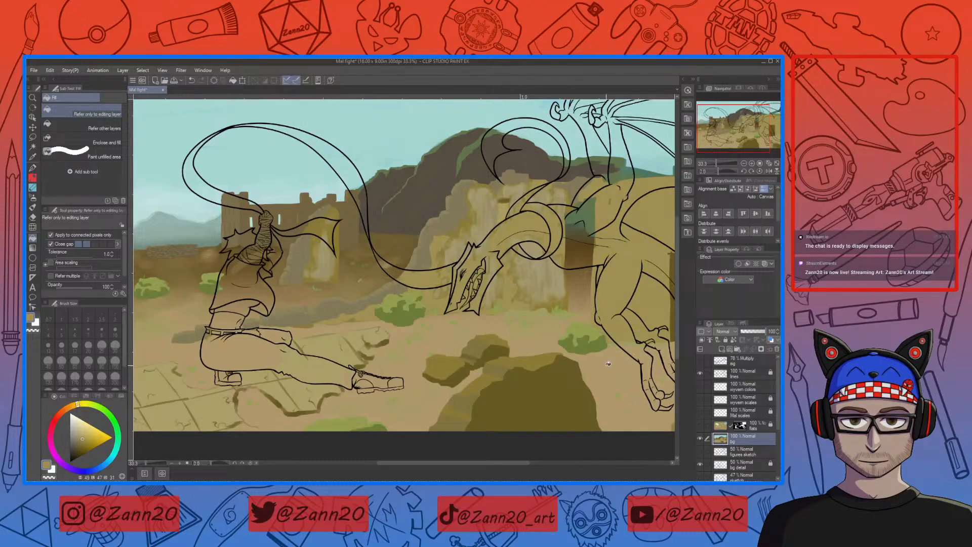
{"action": "left_click", "coordinate": [548, 413]}
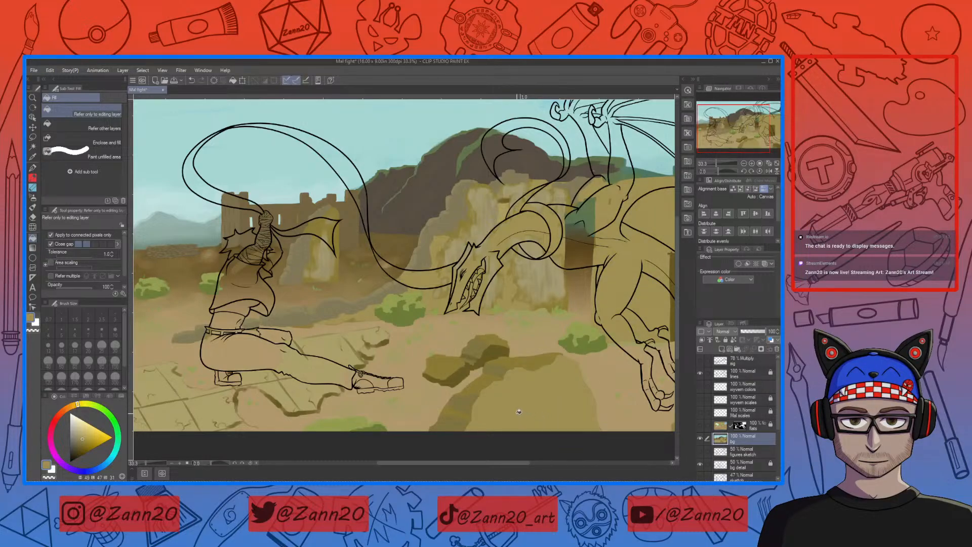
{"action": "key", "text": "ctrl+z"}
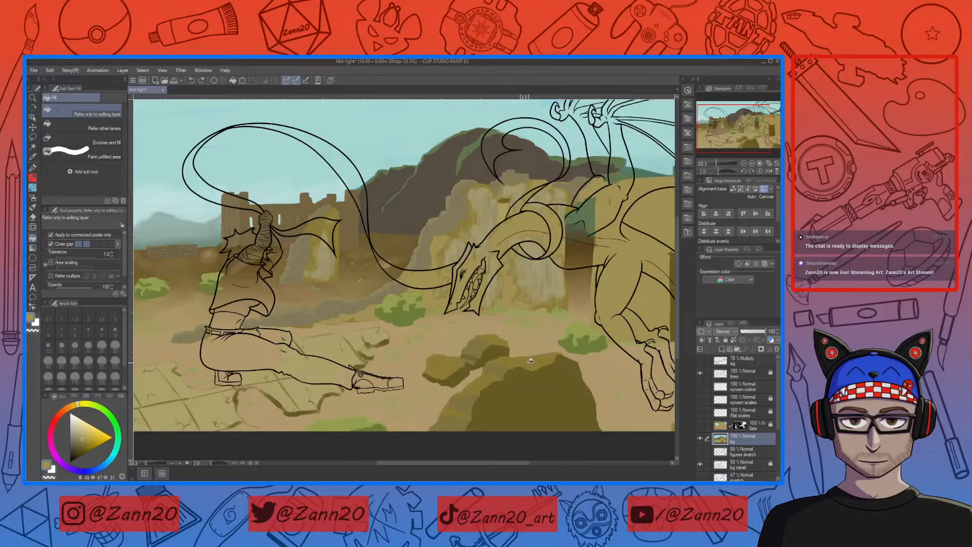
Fill the light faces of the foreground boulders and the small ruin behind the fighter with the same muted tan.
{"action": "left_click", "coordinate": [531, 361]}
{"action": "left_click", "coordinate": [487, 375]}
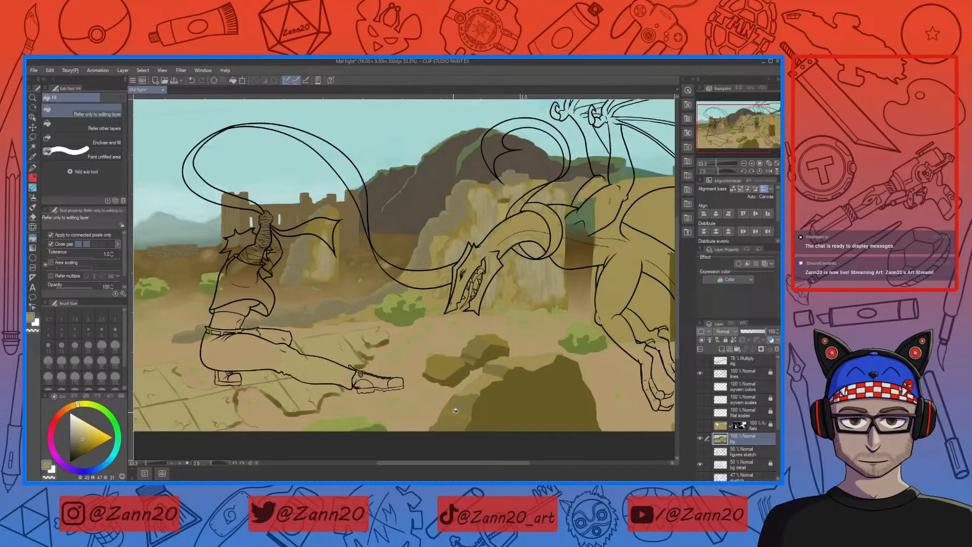
{"action": "left_click", "coordinate": [446, 369]}
{"action": "left_click", "coordinate": [494, 338]}
{"action": "left_click_drag", "start_coordinate": [372, 391], "coordinate": [440, 396]}
{"action": "left_click_drag", "start_coordinate": [394, 312], "coordinate": [410, 345]}
{"action": "left_click", "coordinate": [414, 310]}
{"action": "left_click", "coordinate": [404, 264]}
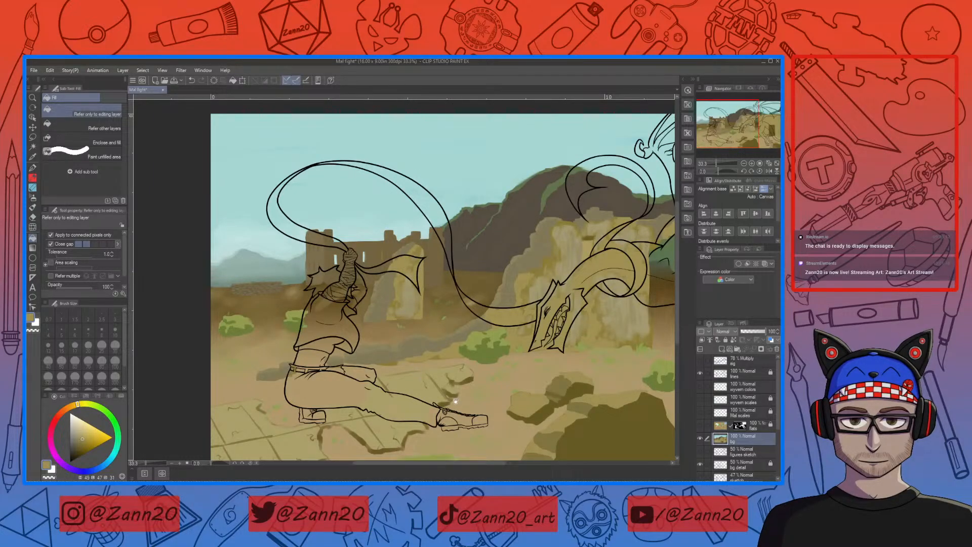
Sample the large boulder's dark olive, make it lighter and less saturated, and fill the shadow sides of the foreground boulders.
{"action": "left_click_drag", "start_coordinate": [594, 452], "coordinate": [500, 362]}
{"action": "mouse_move", "coordinate": [425, 389]}
{"action": "left_mouse_down"}
{"action": "mouse_move", "coordinate": [472, 371]}
{"action": "mouse_move", "coordinate": [465, 361]}
{"action": "left_mouse_up"}
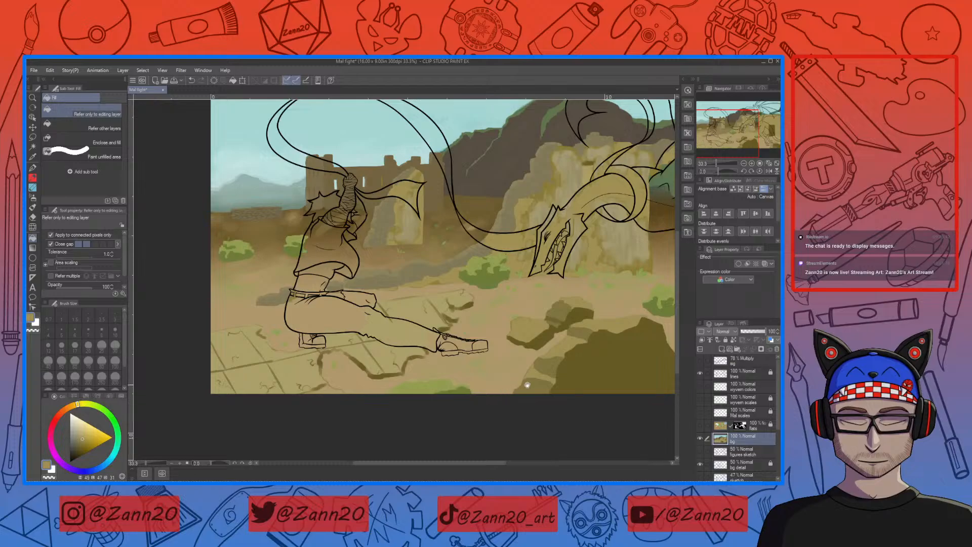
{"action": "right_click", "coordinate": [595, 361]}
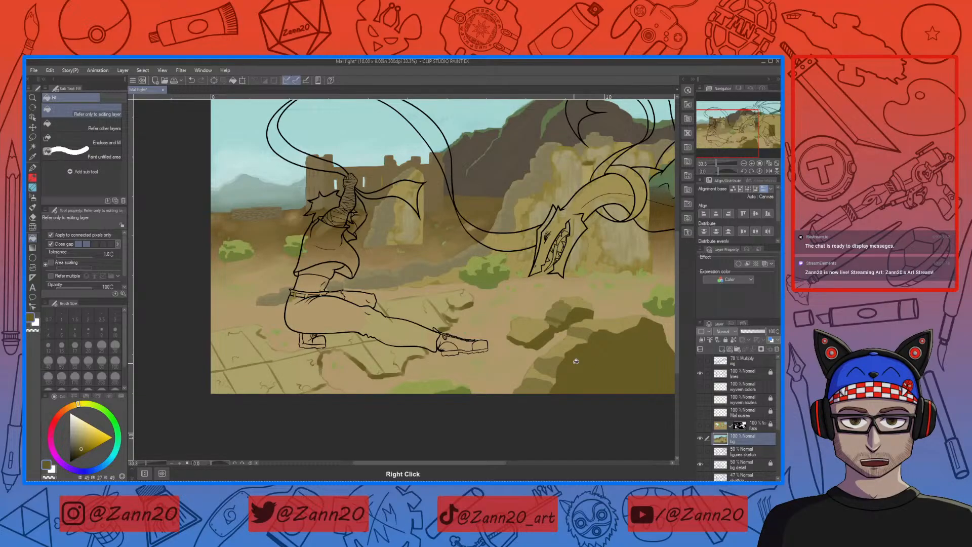
{"action": "left_click", "coordinate": [84, 444]}
{"action": "left_click", "coordinate": [81, 444]}
{"action": "left_click", "coordinate": [614, 370]}
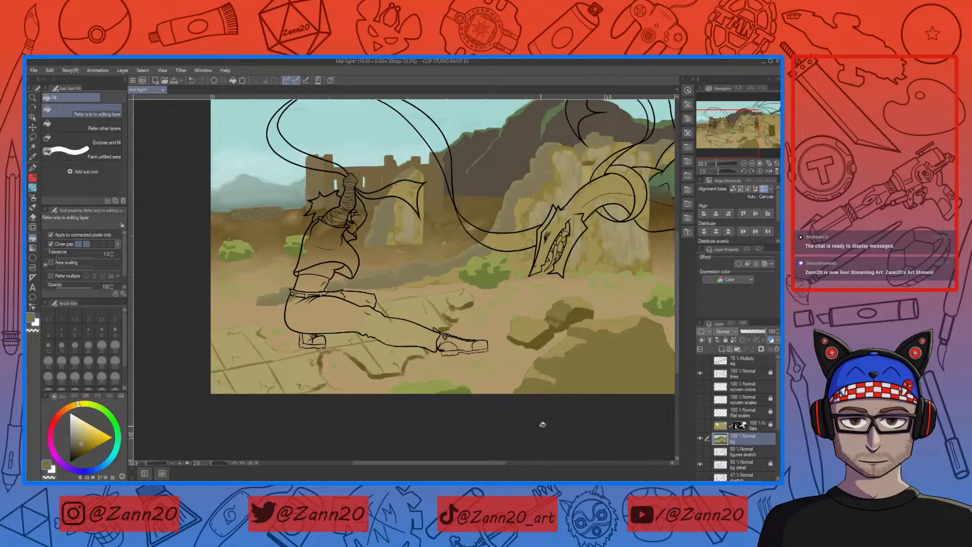
{"action": "left_click", "coordinate": [574, 329]}
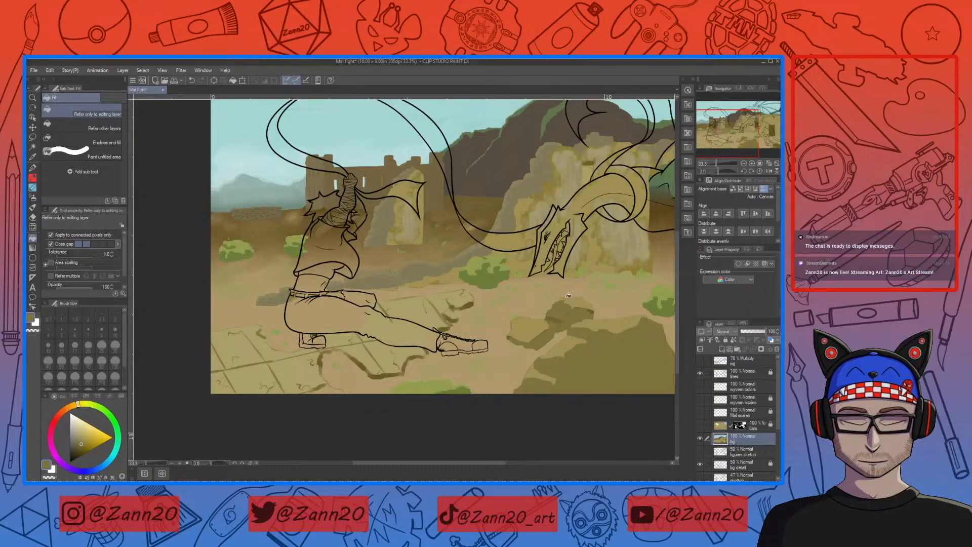
Fill the dark olive areas of the ruin and rubble around the wyvern's tail with the muted shadow olive.
{"action": "left_click_drag", "start_coordinate": [436, 278], "coordinate": [483, 269]}
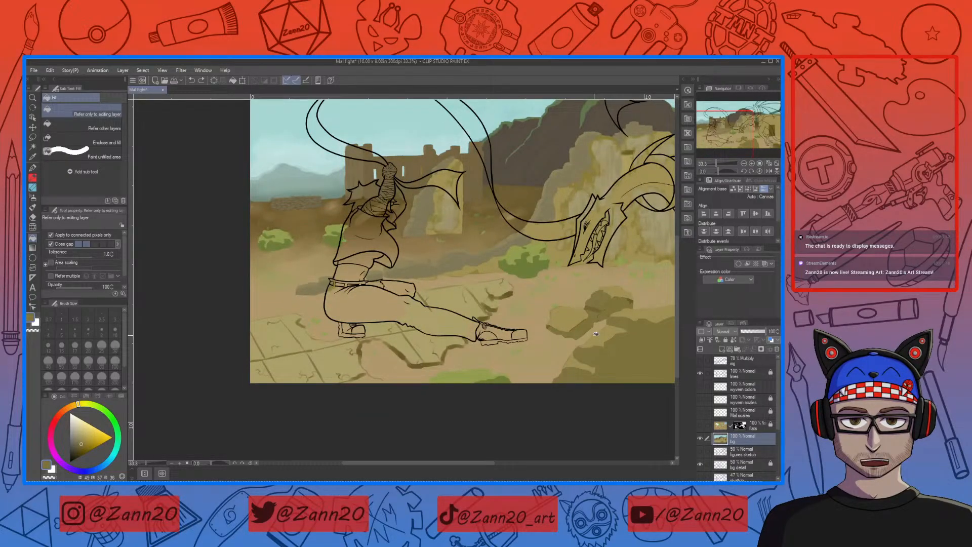
{"action": "left_click_drag", "start_coordinate": [596, 336], "coordinate": [394, 350]}
{"action": "left_click_drag", "start_coordinate": [491, 366], "coordinate": [430, 380]}
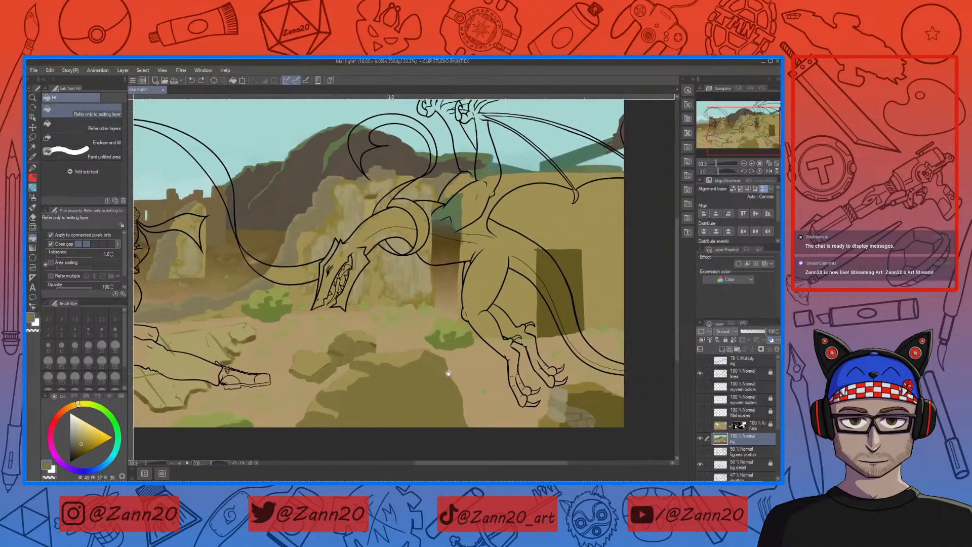
{"action": "left_click", "coordinate": [595, 404]}
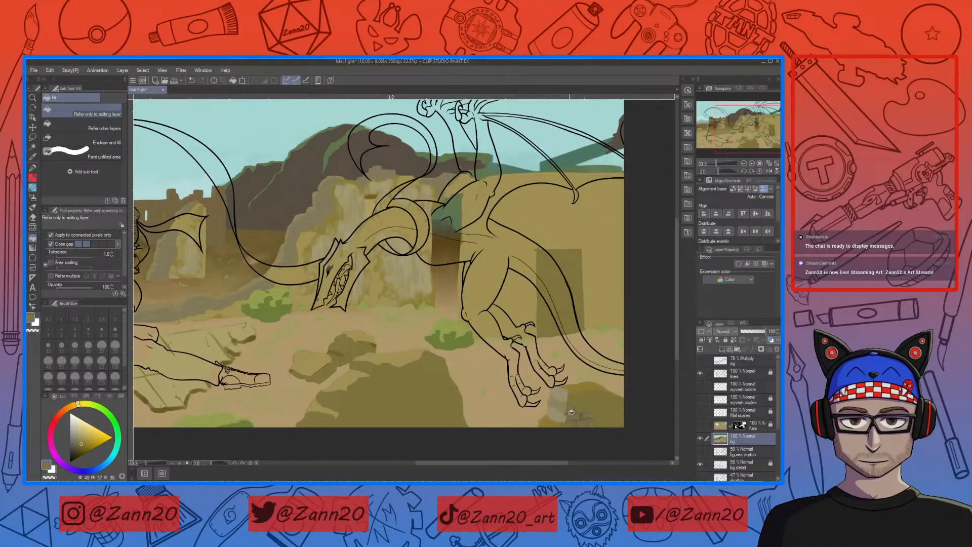
Sample and adjust the boulder's olive tones and fill the remaining patches of the rubble below the wyvern's claws.
{"action": "right_click", "coordinate": [375, 369]}
{"action": "right_click", "coordinate": [368, 367]}
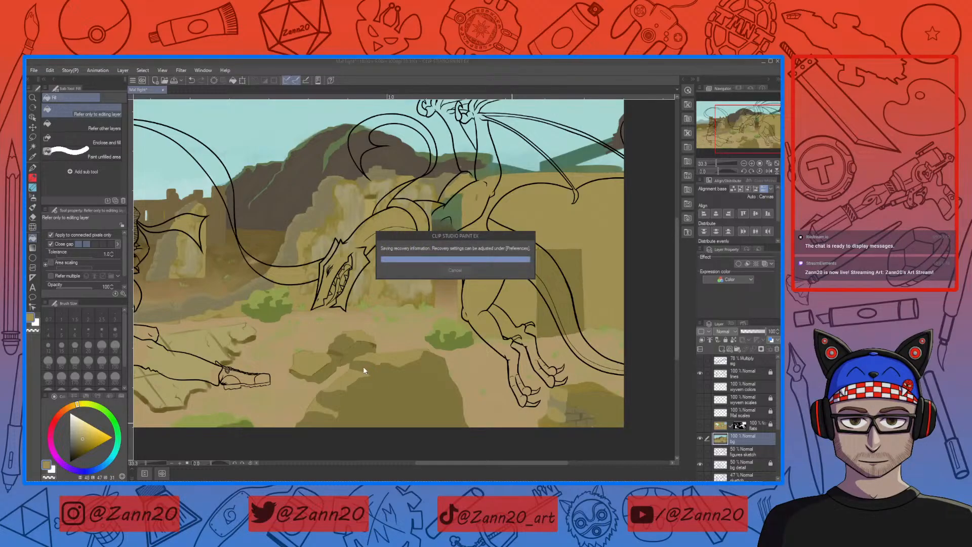
{"action": "right_click", "coordinate": [360, 366]}
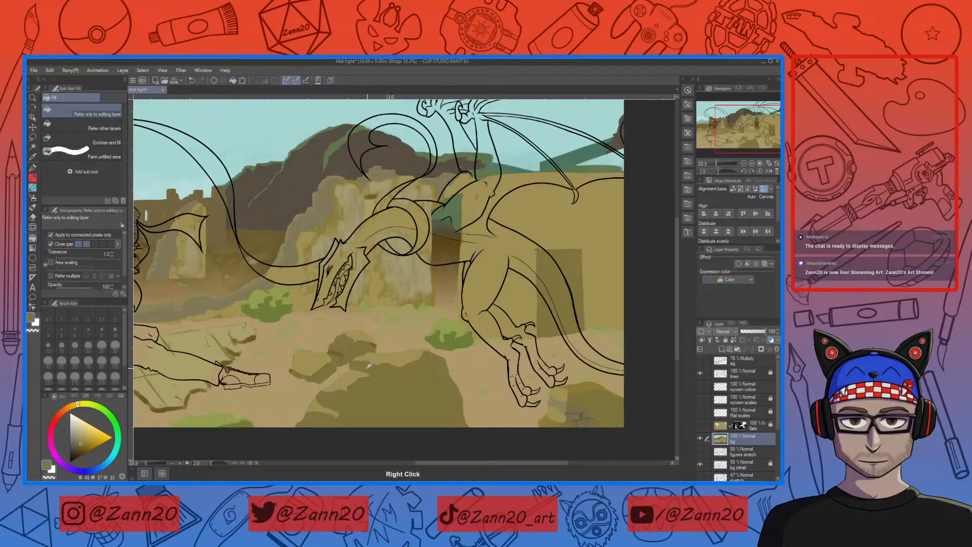
{"action": "left_click", "coordinate": [79, 444]}
{"action": "right_click", "coordinate": [554, 387]}
{"action": "left_click", "coordinate": [549, 423]}
{"action": "left_click_drag", "start_coordinate": [454, 400], "coordinate": [531, 402]}
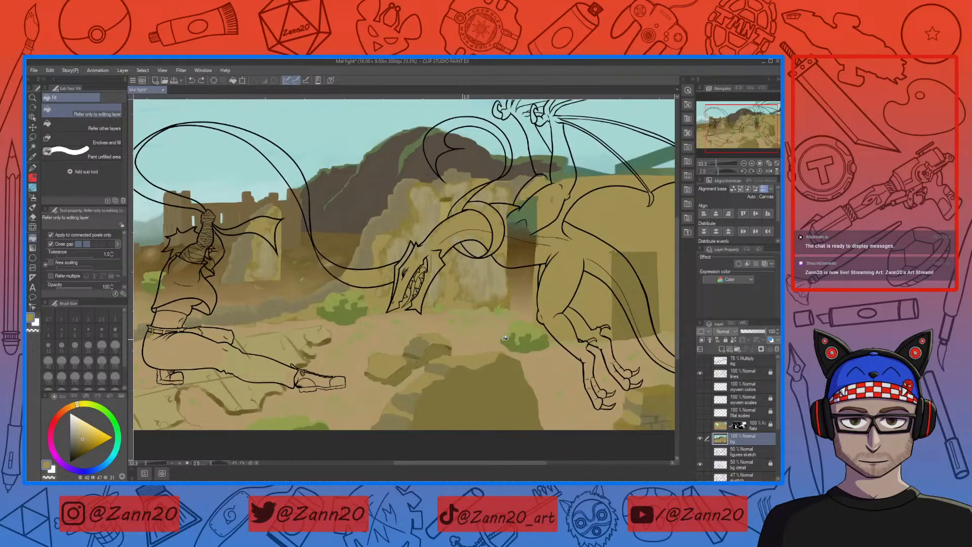
Sample the large ruined wall's tan with the Soft Square brush and paint over uneven patches at the wall's base near the wyvern's jaw.
{"action": "key", "text": "b"}
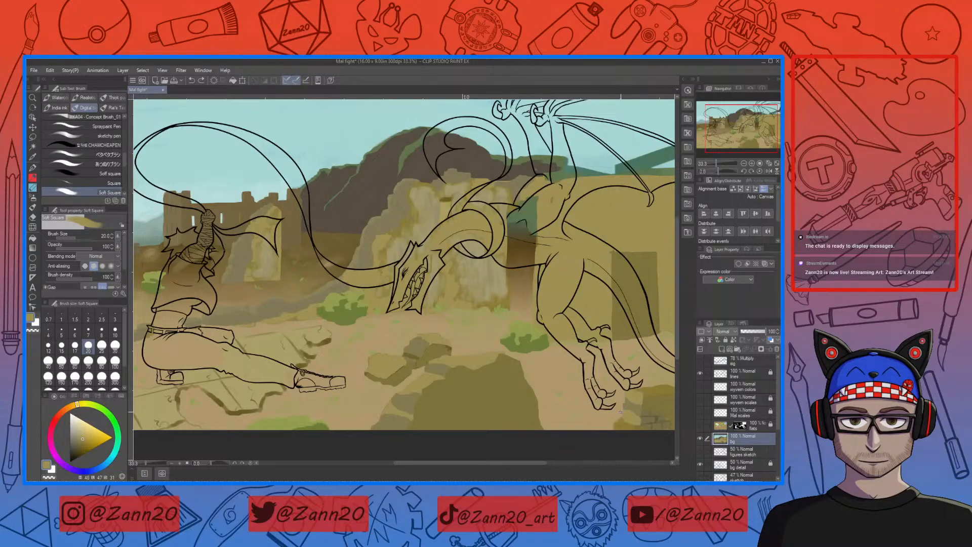
{"action": "key", "text": "ctrl+plus"}
{"action": "key", "text": "ctrl+plus"}
{"action": "key", "text": "ctrl+plus"}
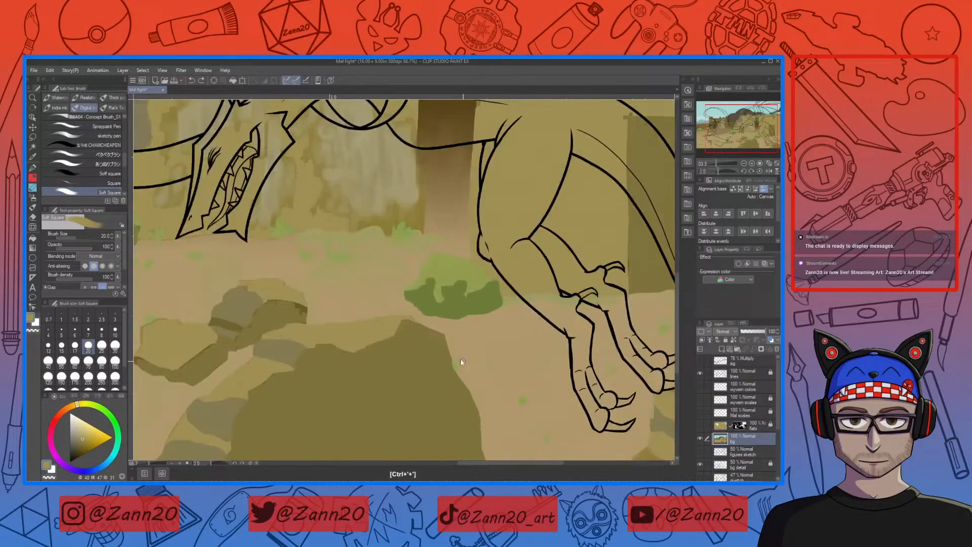
{"action": "left_click_drag", "start_coordinate": [342, 252], "coordinate": [478, 450]}
{"action": "right_click", "coordinate": [409, 345]}
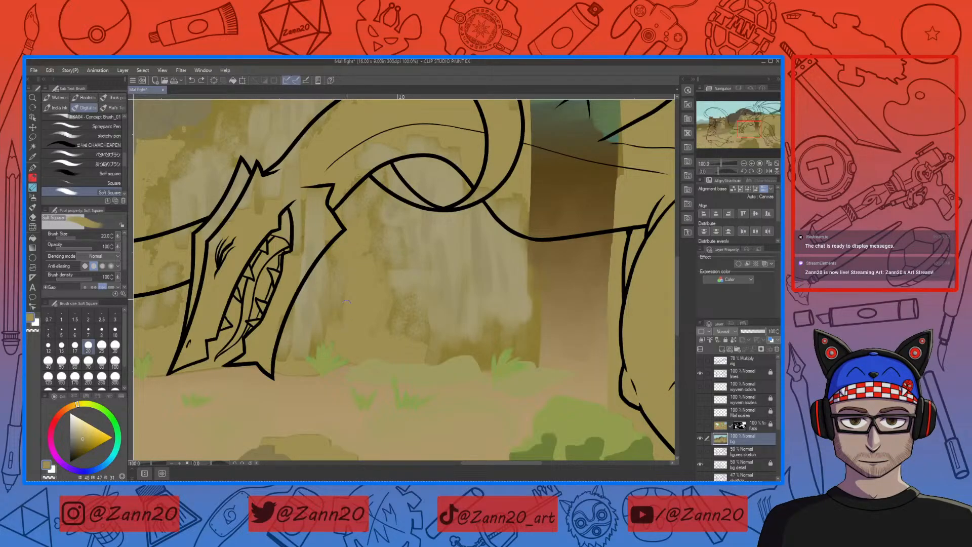
{"action": "left_click", "coordinate": [332, 335]}
{"action": "left_click_drag", "start_coordinate": [280, 373], "coordinate": [472, 376]}
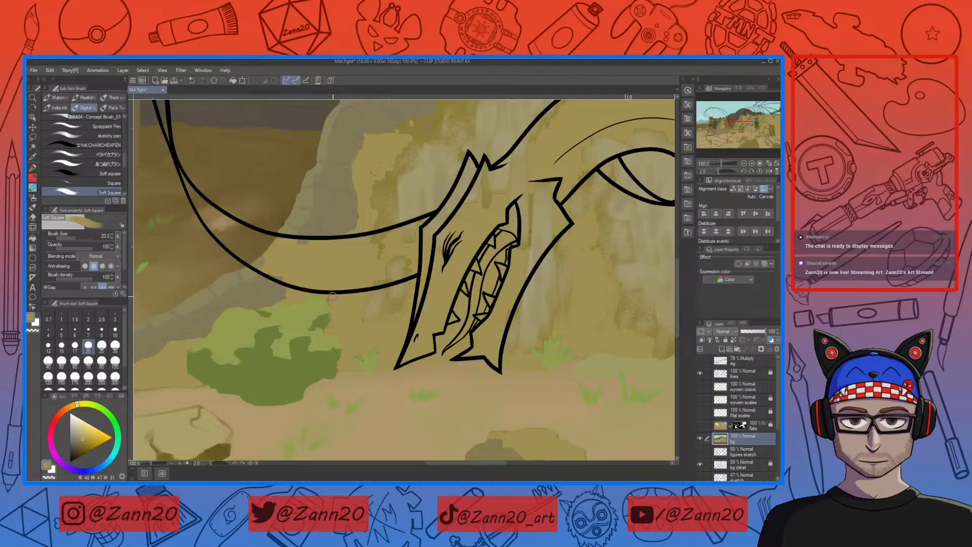
Clean up the tan fringe along the grey rubble strip between the bush and the fighter with size 20 strokes.
{"action": "left_click_drag", "start_coordinate": [341, 316], "coordinate": [381, 371]}
{"action": "left_click_drag", "start_coordinate": [331, 340], "coordinate": [446, 300]}
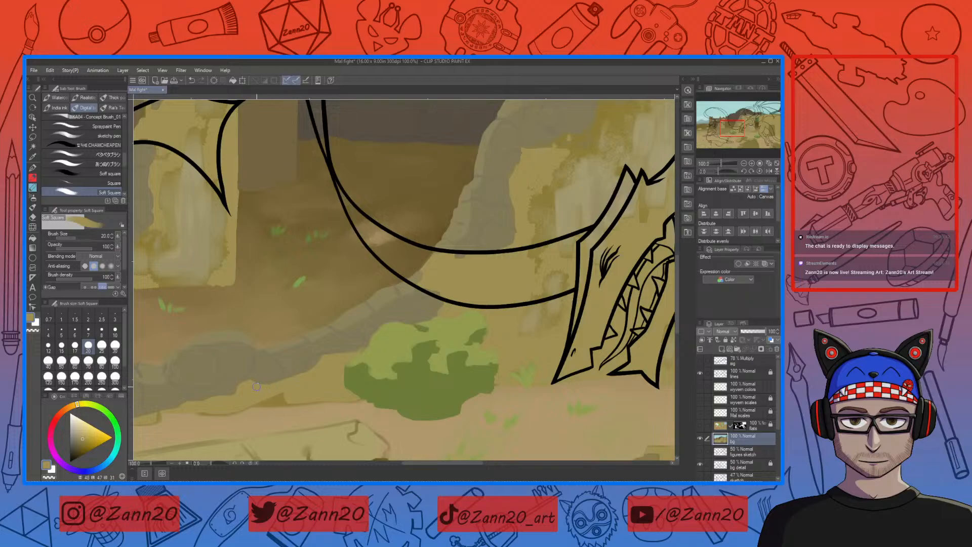
{"action": "left_click_drag", "start_coordinate": [215, 406], "coordinate": [390, 365]}
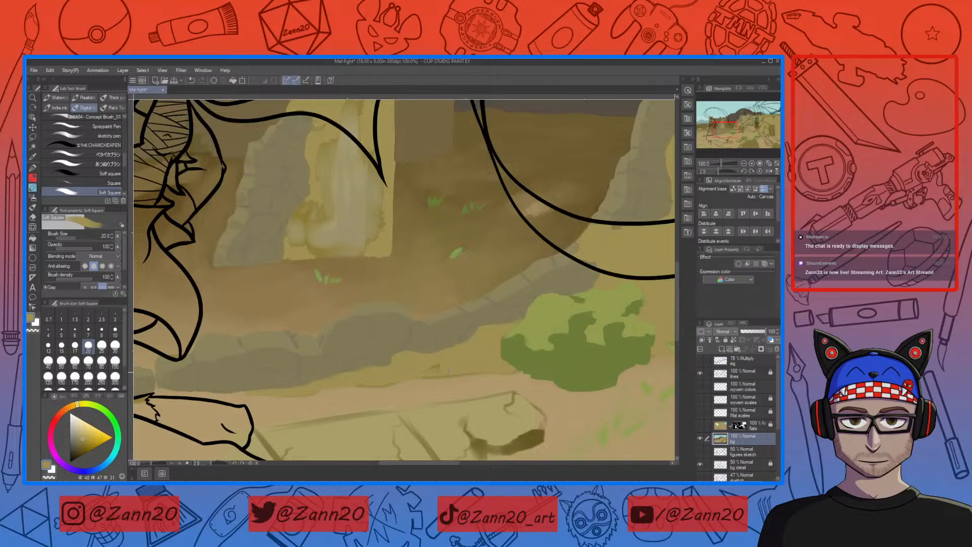
{"action": "mouse_move", "coordinate": [431, 368]}
{"action": "left_mouse_down"}
{"action": "mouse_move", "coordinate": [444, 362]}
{"action": "mouse_move", "coordinate": [426, 386]}
{"action": "left_mouse_up"}
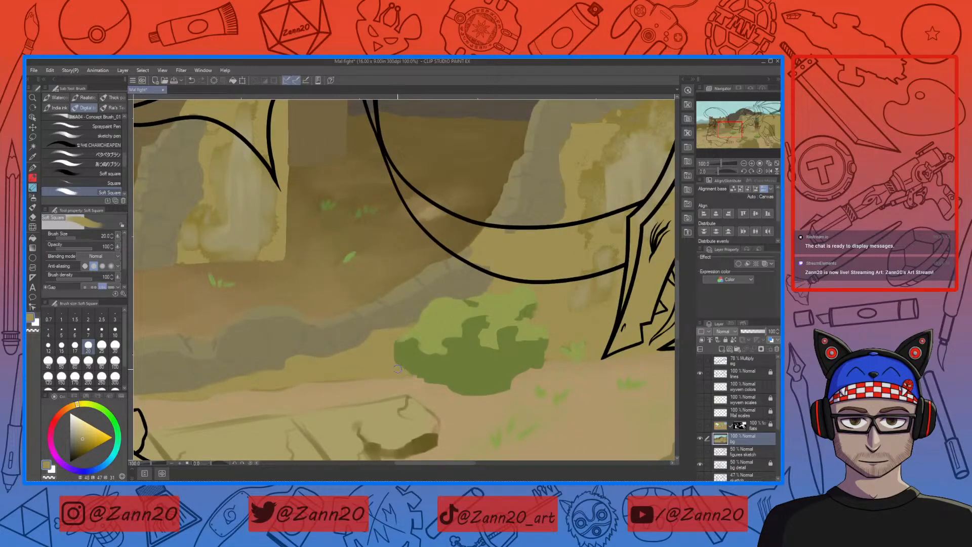
{"action": "left_click_drag", "start_coordinate": [531, 383], "coordinate": [386, 416]}
{"action": "left_click_drag", "start_coordinate": [470, 292], "coordinate": [407, 329]}
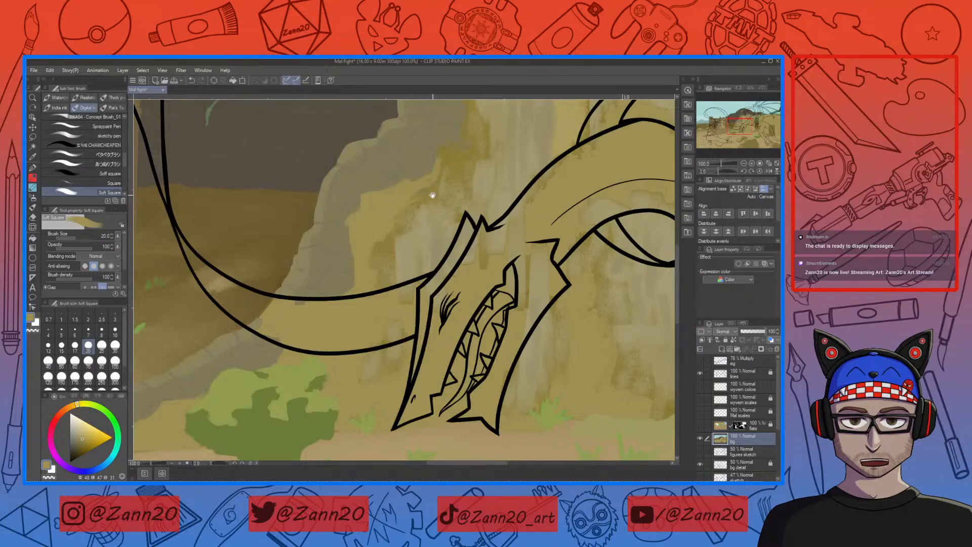
Touch up the tan edges along the upper part of the large ruined wall below the mountain with the size 20 Soft Square brush.
{"action": "left_click_drag", "start_coordinate": [432, 191], "coordinate": [382, 332]}
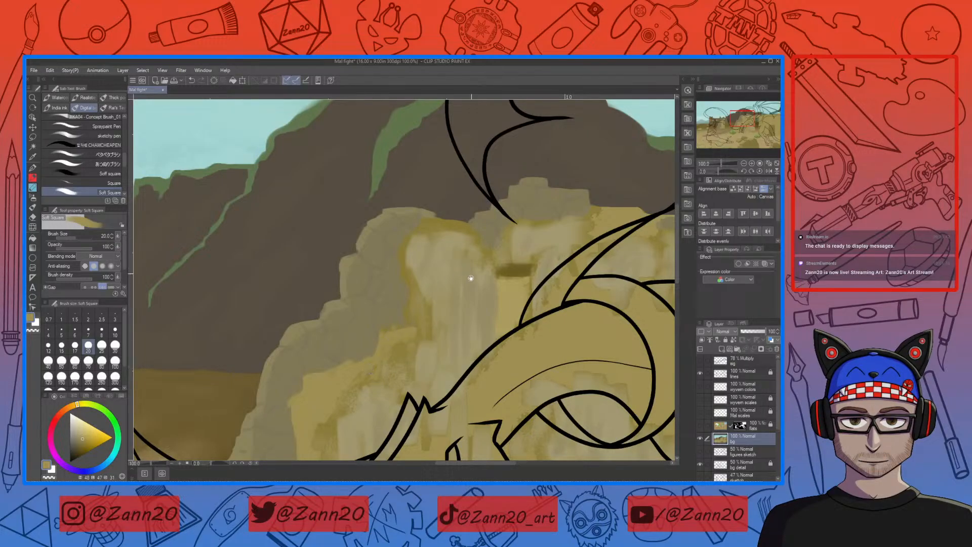
{"action": "left_click_drag", "start_coordinate": [471, 273], "coordinate": [466, 347]}
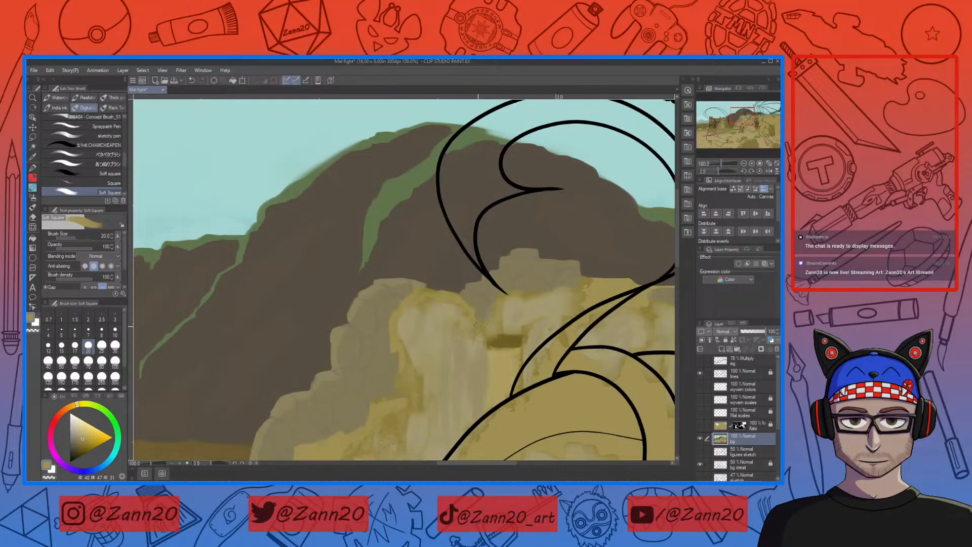
{"action": "left_click_drag", "start_coordinate": [525, 325], "coordinate": [450, 358]}
{"action": "left_click_drag", "start_coordinate": [517, 366], "coordinate": [487, 333]}
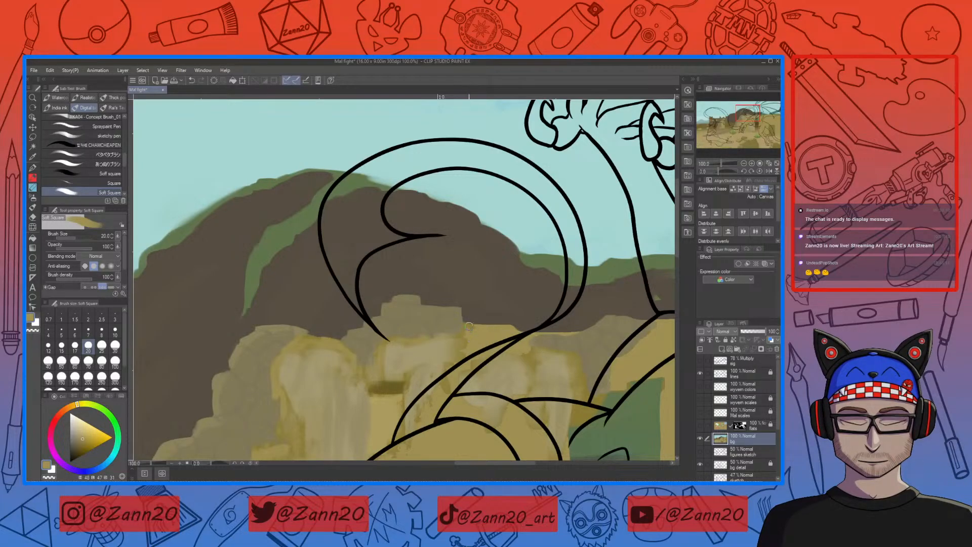
{"action": "left_click_drag", "start_coordinate": [508, 411], "coordinate": [579, 312]}
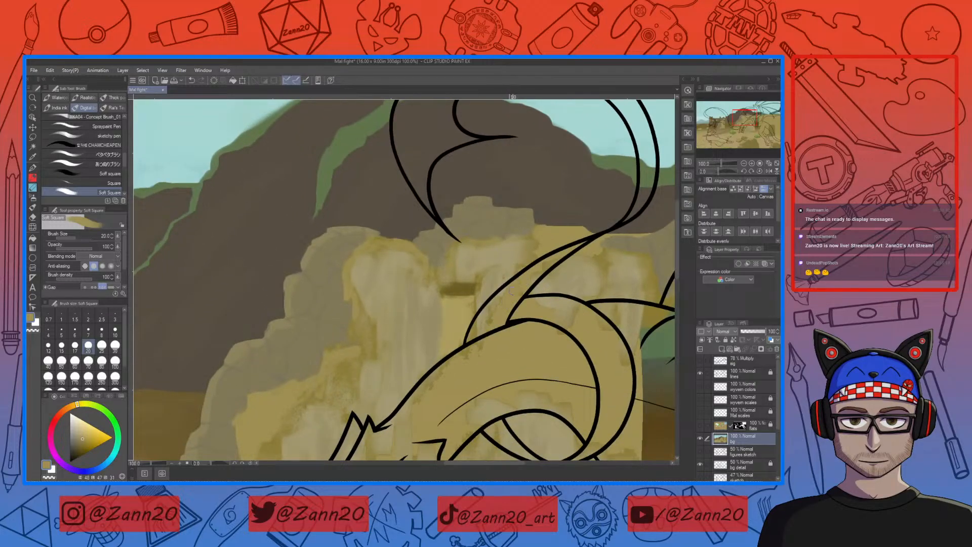
Paint tan touch-ups over the ruined wall's far section around the wyvern's curved neck and beside the green gap.
{"action": "left_click_drag", "start_coordinate": [565, 309], "coordinate": [465, 357]}
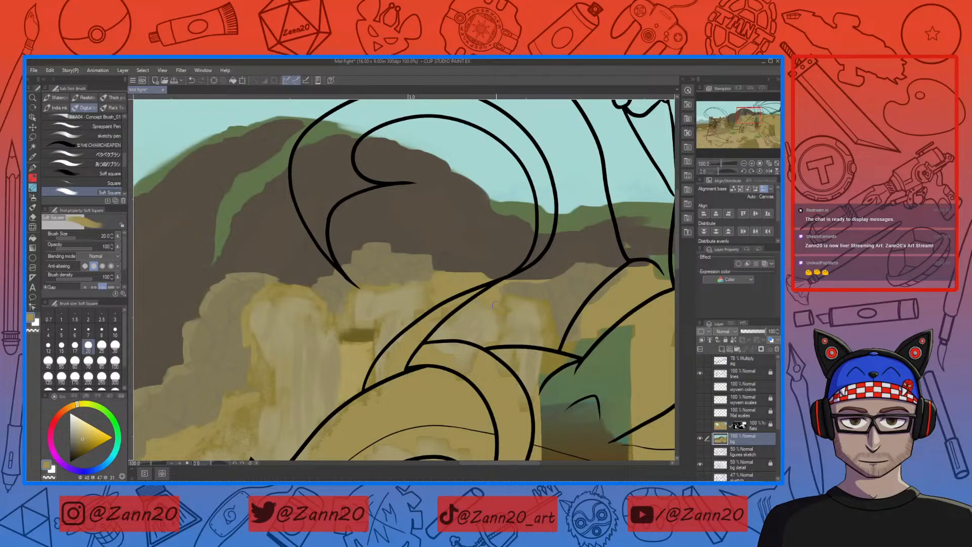
{"action": "left_click_drag", "start_coordinate": [558, 375], "coordinate": [498, 284]}
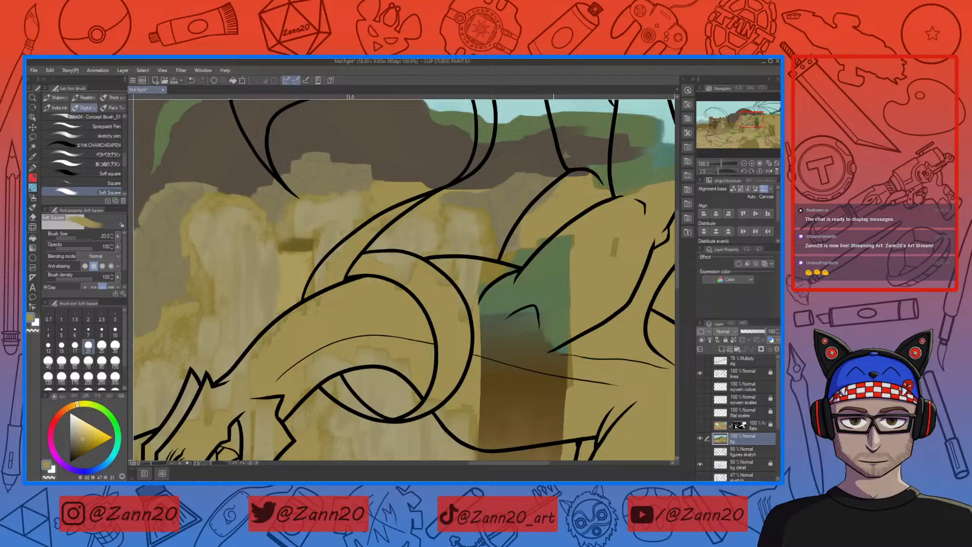
{"action": "left_click_drag", "start_coordinate": [525, 246], "coordinate": [479, 321]}
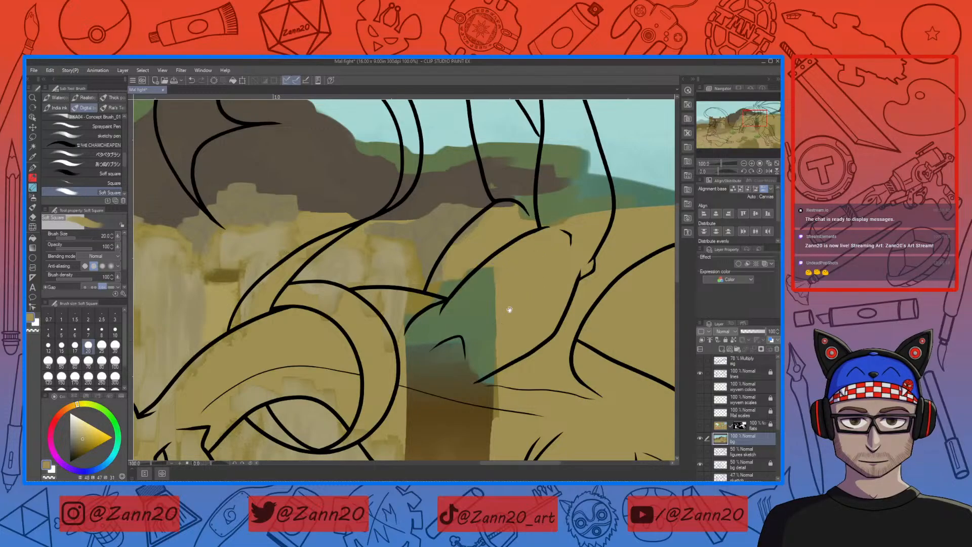
{"action": "left_click_drag", "start_coordinate": [479, 345], "coordinate": [539, 302]}
{"action": "left_click_drag", "start_coordinate": [477, 369], "coordinate": [494, 354]}
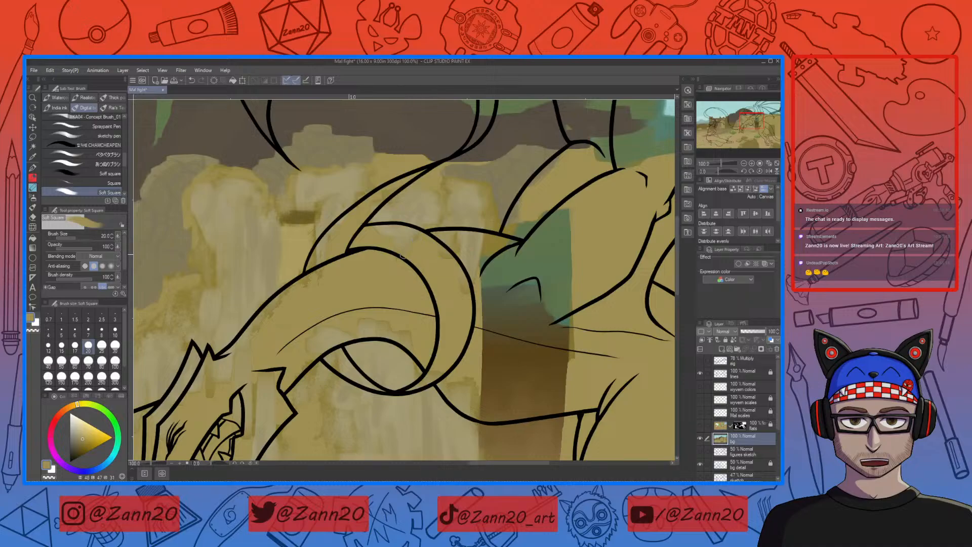
{"action": "left_click_drag", "start_coordinate": [375, 349], "coordinate": [431, 260]}
{"action": "left_click_drag", "start_coordinate": [459, 374], "coordinate": [496, 259]}
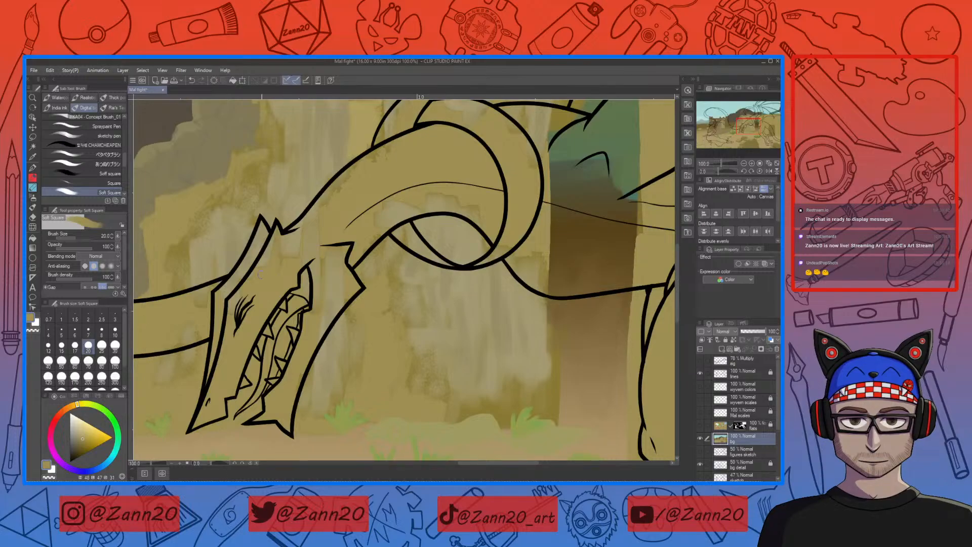
Clean up the edges of the dark olive wall block behind the wyvern's tail and the adjoining wall base with tan.
{"action": "mouse_move", "coordinate": [609, 384]}
{"action": "left_mouse_down"}
{"action": "mouse_move", "coordinate": [428, 329]}
{"action": "mouse_move", "coordinate": [354, 243]}
{"action": "left_mouse_up"}
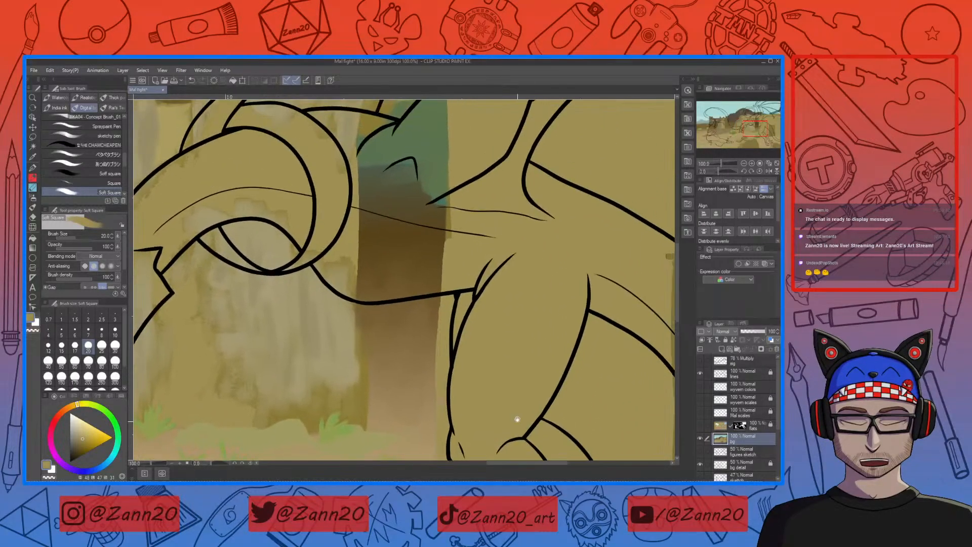
{"action": "left_click_drag", "start_coordinate": [505, 352], "coordinate": [488, 164]}
{"action": "left_click_drag", "start_coordinate": [485, 355], "coordinate": [472, 328]}
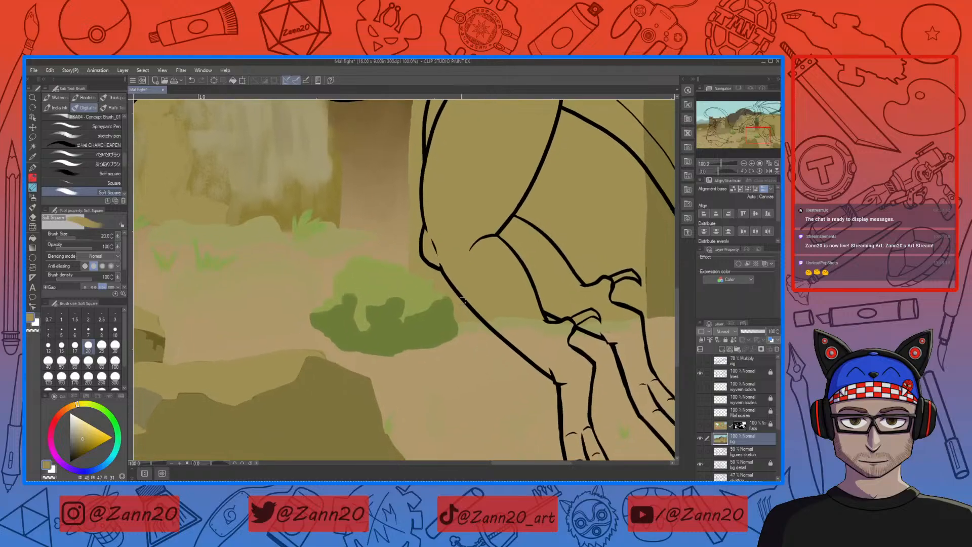
{"action": "left_click_drag", "start_coordinate": [537, 386], "coordinate": [436, 433]}
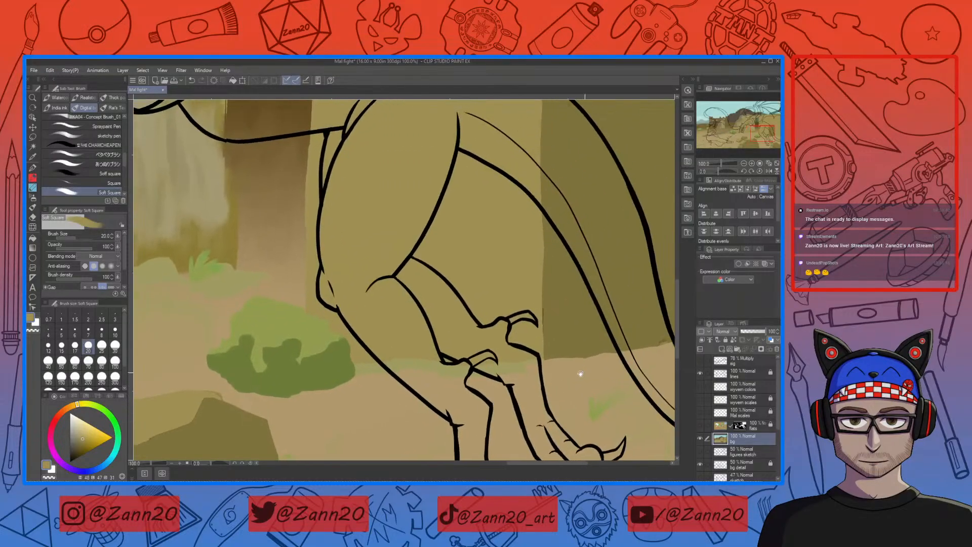
{"action": "left_click_drag", "start_coordinate": [586, 373], "coordinate": [489, 376]}
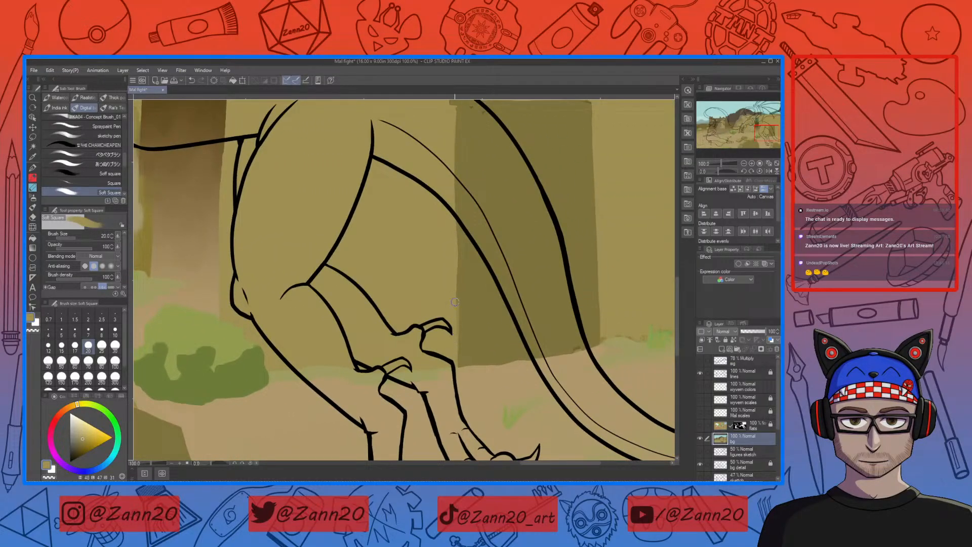
{"action": "left_click_drag", "start_coordinate": [469, 147], "coordinate": [473, 334]}
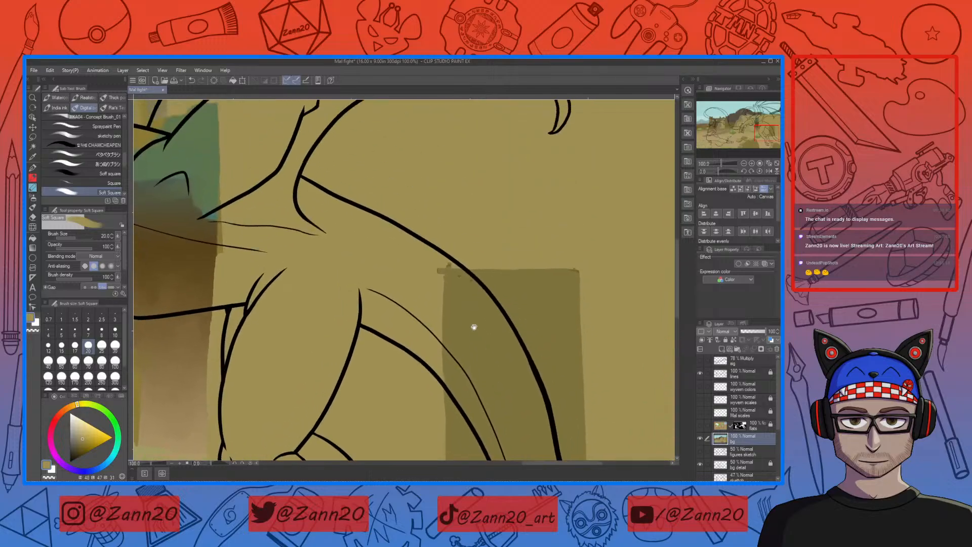
{"action": "left_click_drag", "start_coordinate": [521, 369], "coordinate": [500, 241]}
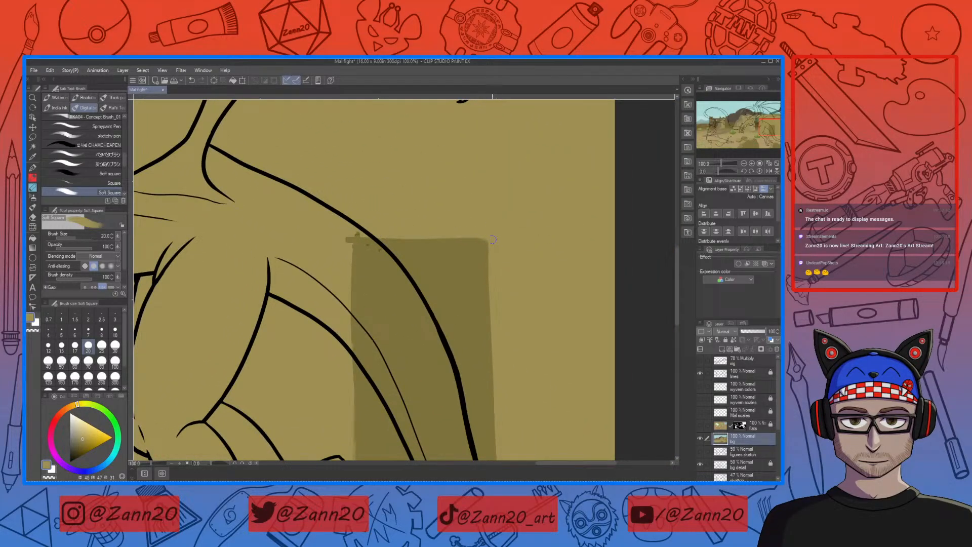
{"action": "left_click_drag", "start_coordinate": [518, 364], "coordinate": [487, 217]}
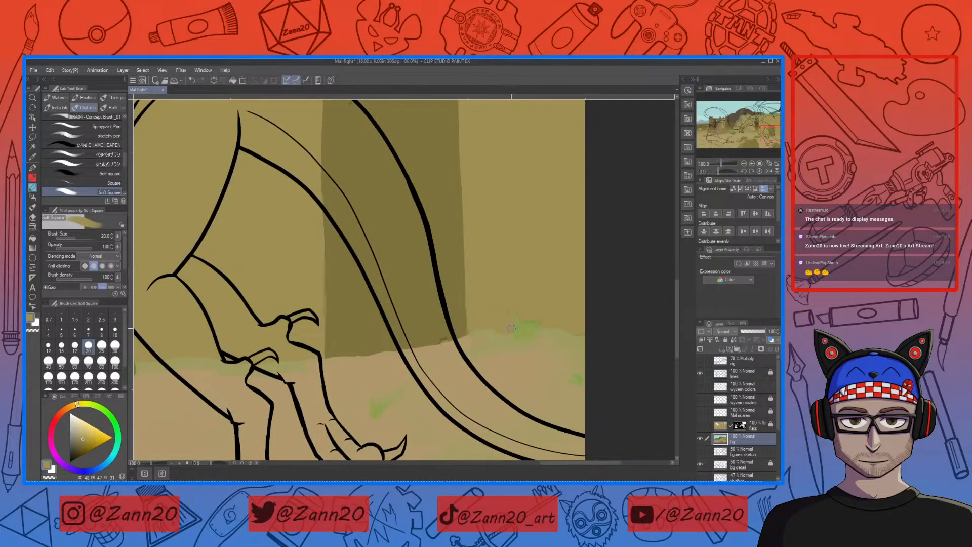
{"action": "left_click_drag", "start_coordinate": [563, 369], "coordinate": [537, 366]}
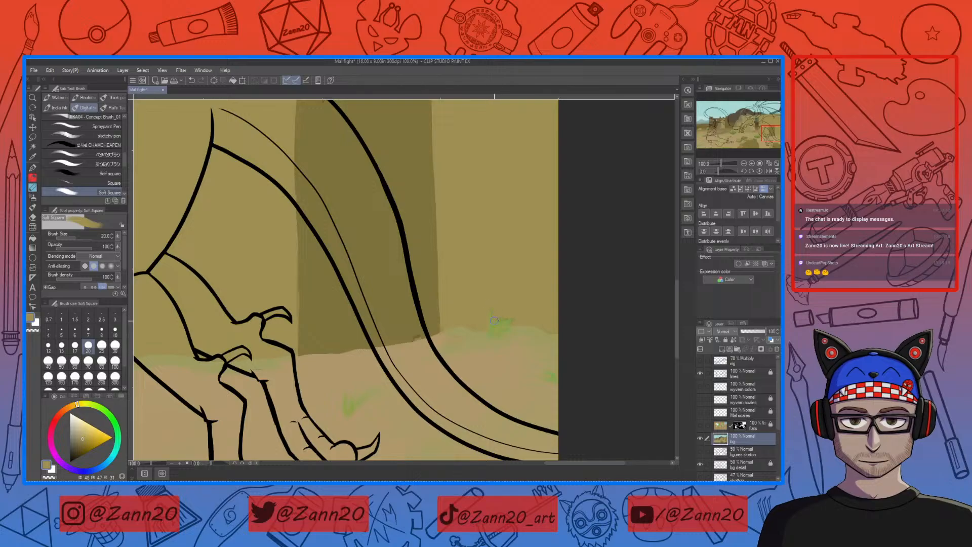
{"action": "mouse_move", "coordinate": [490, 396]}
{"action": "left_mouse_down"}
{"action": "mouse_move", "coordinate": [499, 360]}
{"action": "mouse_move", "coordinate": [609, 281]}
{"action": "left_mouse_up"}
Tidy the tan stones below the wyvern's claws and fill around the brick patch with the sampled dark olive.
{"action": "mouse_move", "coordinate": [527, 441]}
{"action": "left_mouse_down"}
{"action": "mouse_move", "coordinate": [506, 284]}
{"action": "mouse_move", "coordinate": [452, 266]}
{"action": "left_mouse_up"}
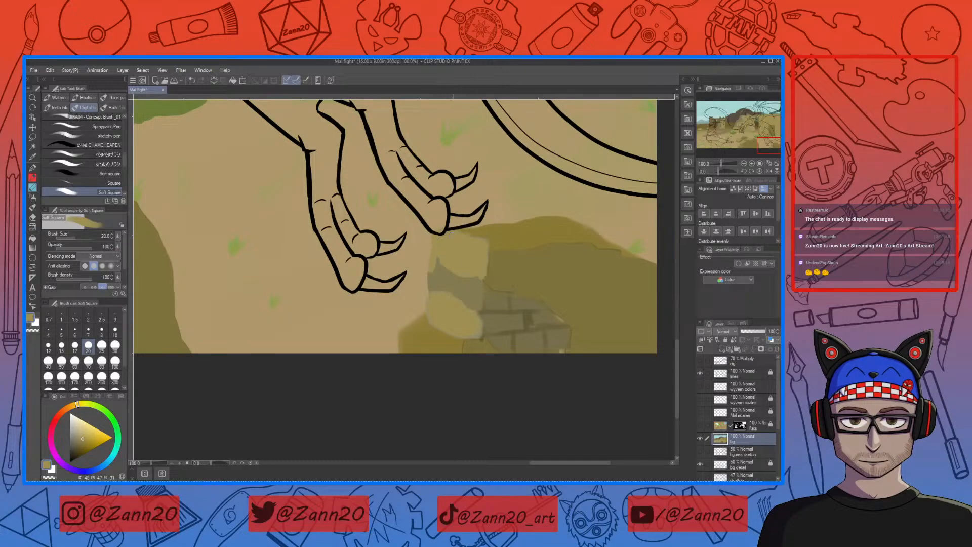
{"action": "mouse_move", "coordinate": [459, 329]}
{"action": "left_mouse_down"}
{"action": "mouse_move", "coordinate": [494, 281]}
{"action": "mouse_move", "coordinate": [503, 288]}
{"action": "left_mouse_up"}
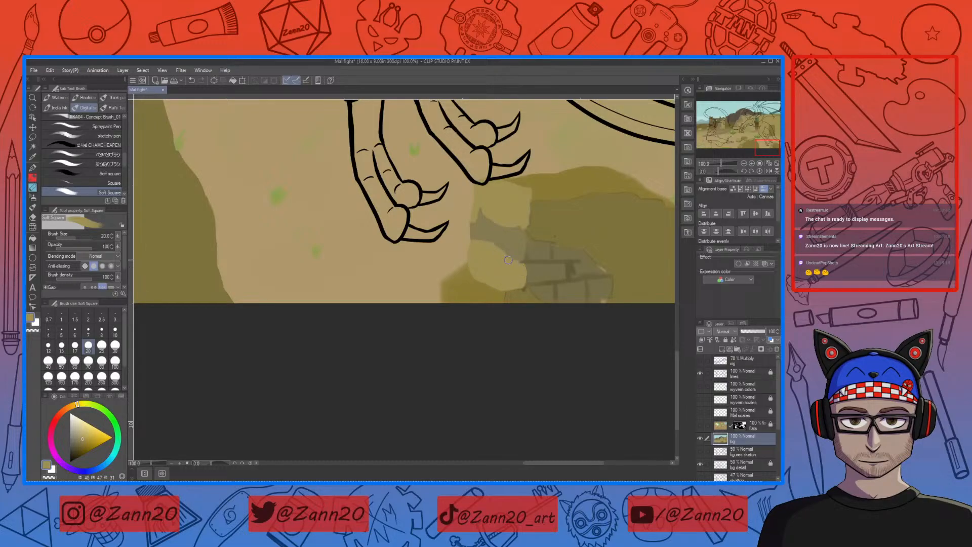
{"action": "left_click_drag", "start_coordinate": [565, 267], "coordinate": [488, 300]}
{"action": "right_click", "coordinate": [547, 266]}
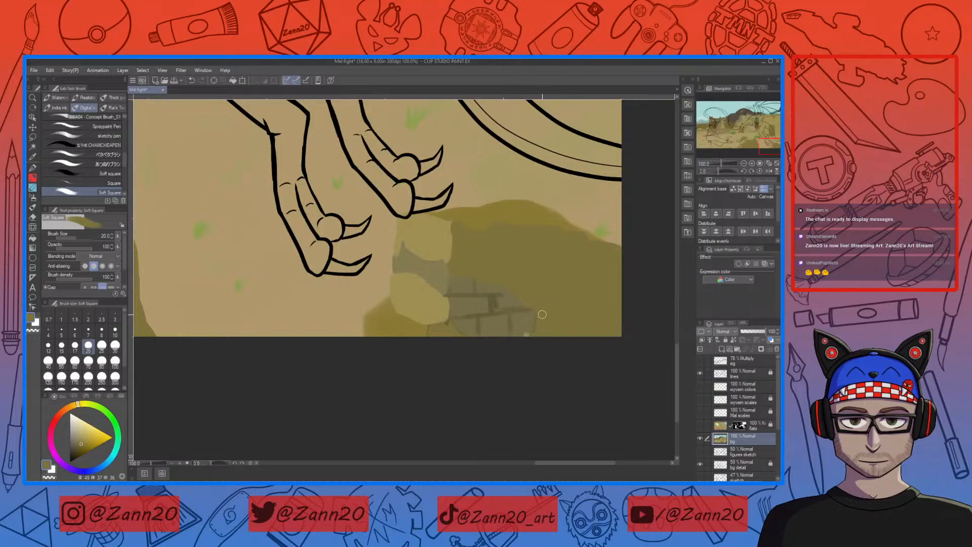
{"action": "left_click_drag", "start_coordinate": [458, 337], "coordinate": [475, 299]}
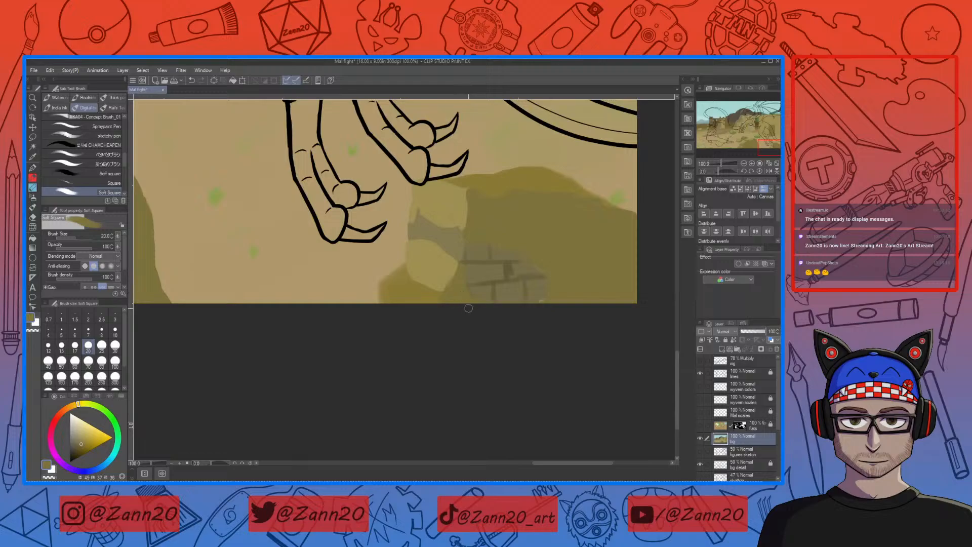
{"action": "left_click_drag", "start_coordinate": [437, 310], "coordinate": [495, 261]}
Sample the rubble's lighter olive and touch up the upper rim and stone edges around the brick patch.
{"action": "right_click", "coordinate": [498, 253]}
{"action": "left_click_drag", "start_coordinate": [499, 282], "coordinate": [421, 358]}
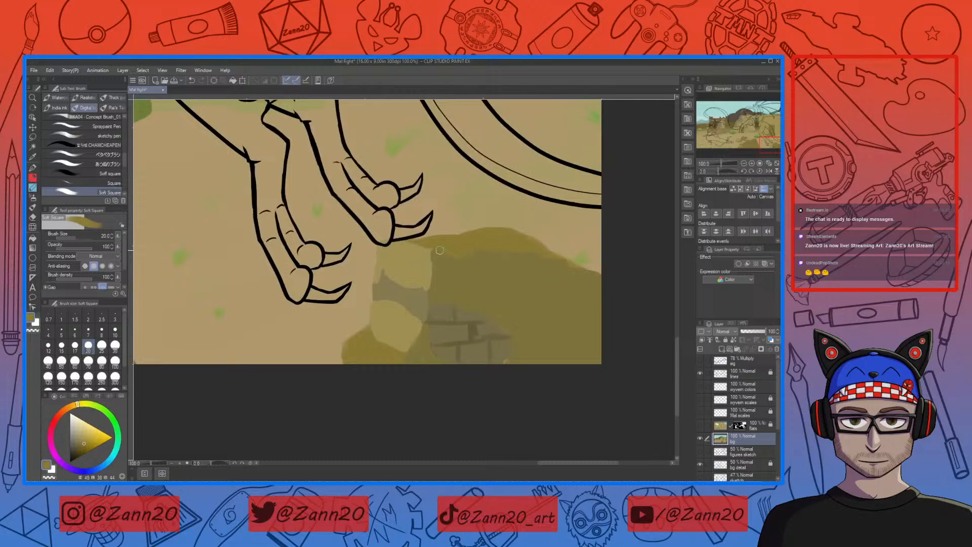
{"action": "left_click_drag", "start_coordinate": [543, 317], "coordinate": [529, 281]}
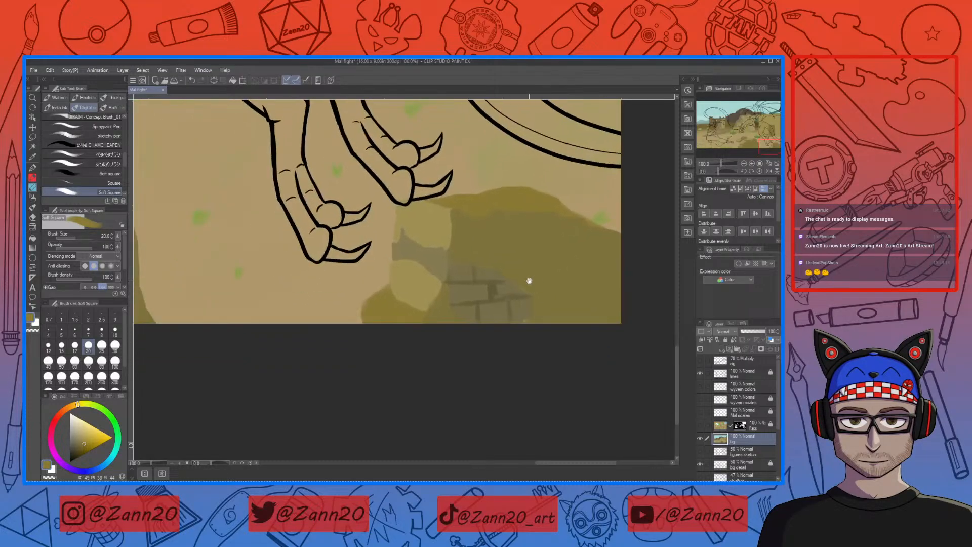
{"action": "left_click_drag", "start_coordinate": [401, 288], "coordinate": [598, 290]}
{"action": "left_click_drag", "start_coordinate": [487, 311], "coordinate": [528, 350]}
{"action": "mouse_move", "coordinate": [455, 332]}
{"action": "left_mouse_down"}
{"action": "mouse_move", "coordinate": [523, 317]}
{"action": "mouse_move", "coordinate": [462, 325]}
{"action": "mouse_move", "coordinate": [498, 395]}
{"action": "mouse_move", "coordinate": [480, 360]}
{"action": "mouse_move", "coordinate": [475, 299]}
{"action": "mouse_move", "coordinate": [428, 200]}
{"action": "mouse_move", "coordinate": [394, 181]}
{"action": "left_mouse_up"}
Sample the dark olive shadow tone and refine the upper outline of the large foreground boulder near the bush.
{"action": "right_click", "coordinate": [468, 366]}
{"action": "left_click_drag", "start_coordinate": [338, 268], "coordinate": [461, 309]}
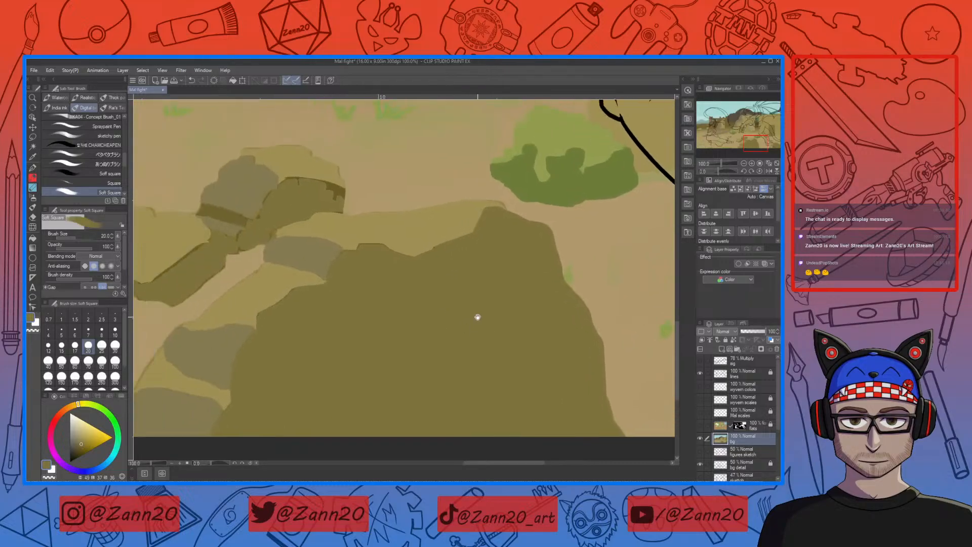
{"action": "mouse_move", "coordinate": [461, 240]}
{"action": "left_mouse_down"}
{"action": "mouse_move", "coordinate": [426, 255]}
{"action": "mouse_move", "coordinate": [373, 248]}
{"action": "mouse_move", "coordinate": [354, 264]}
{"action": "mouse_move", "coordinate": [499, 259]}
{"action": "mouse_move", "coordinate": [413, 310]}
{"action": "mouse_move", "coordinate": [383, 396]}
{"action": "left_mouse_up"}
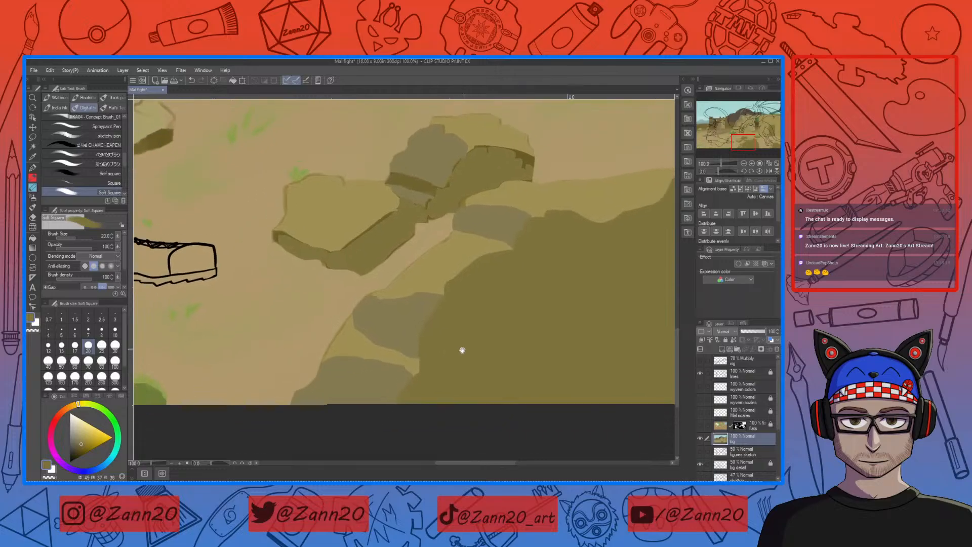
{"action": "left_click_drag", "start_coordinate": [525, 299], "coordinate": [418, 360]}
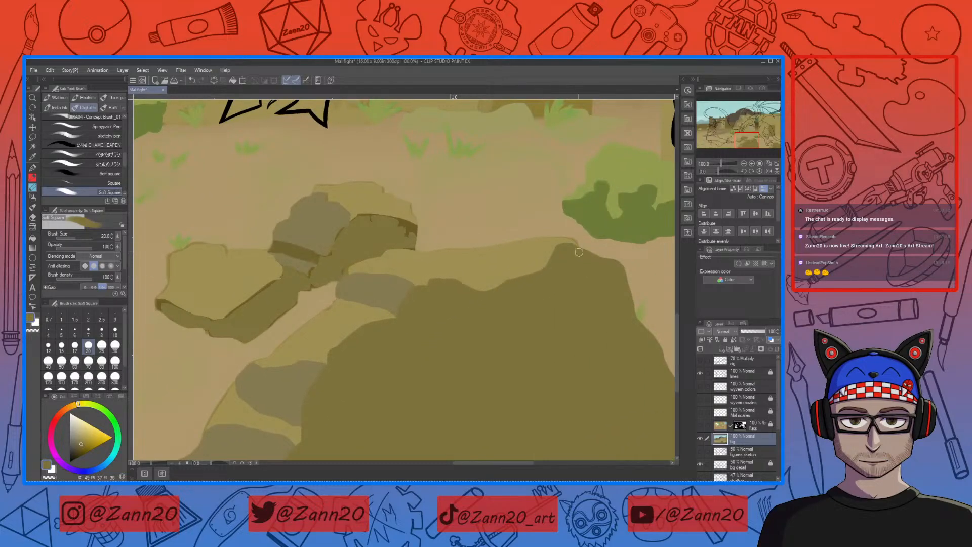
{"action": "mouse_move", "coordinate": [572, 242]}
{"action": "left_mouse_down"}
{"action": "mouse_move", "coordinate": [510, 277]}
{"action": "mouse_move", "coordinate": [506, 317]}
{"action": "left_mouse_up"}
Sample the boulder's light tan and smooth the lit rim along its top and sloping side.
{"action": "right_click", "coordinate": [516, 288]}
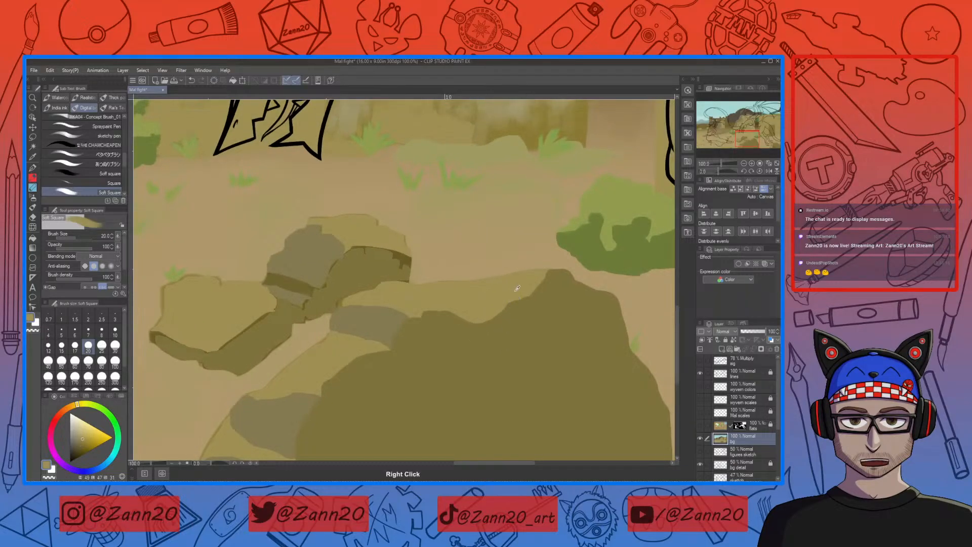
{"action": "left_click_drag", "start_coordinate": [546, 269], "coordinate": [359, 295]}
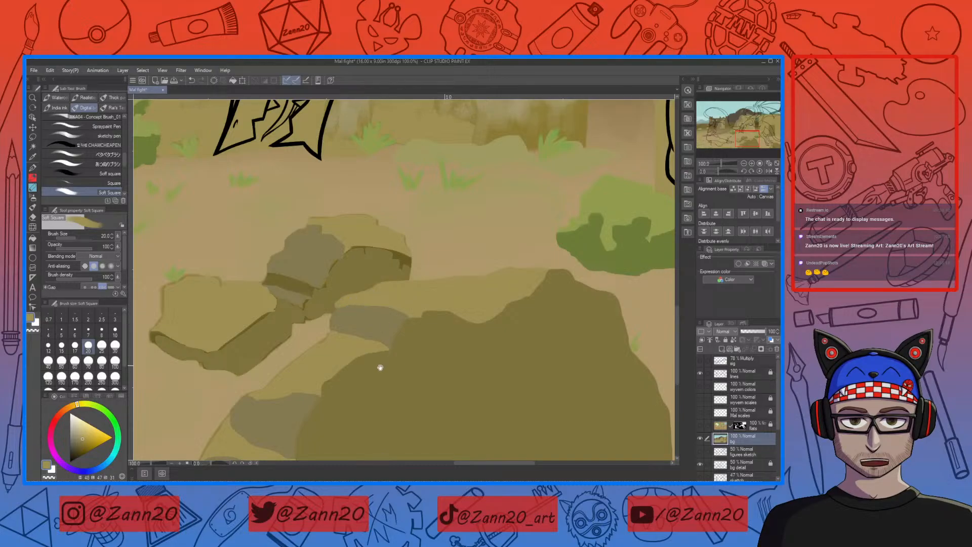
{"action": "left_click_drag", "start_coordinate": [376, 365], "coordinate": [471, 299]}
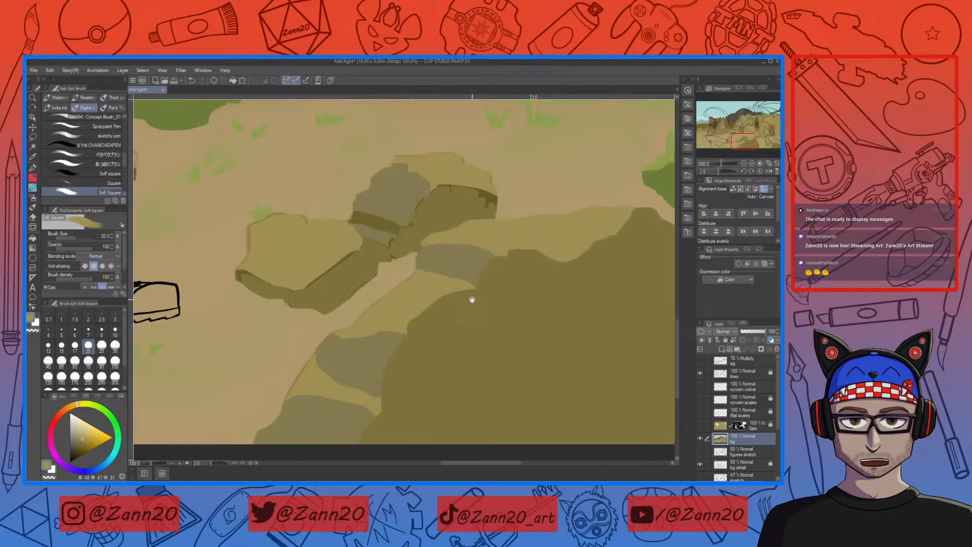
{"action": "left_click_drag", "start_coordinate": [460, 327], "coordinate": [462, 317]}
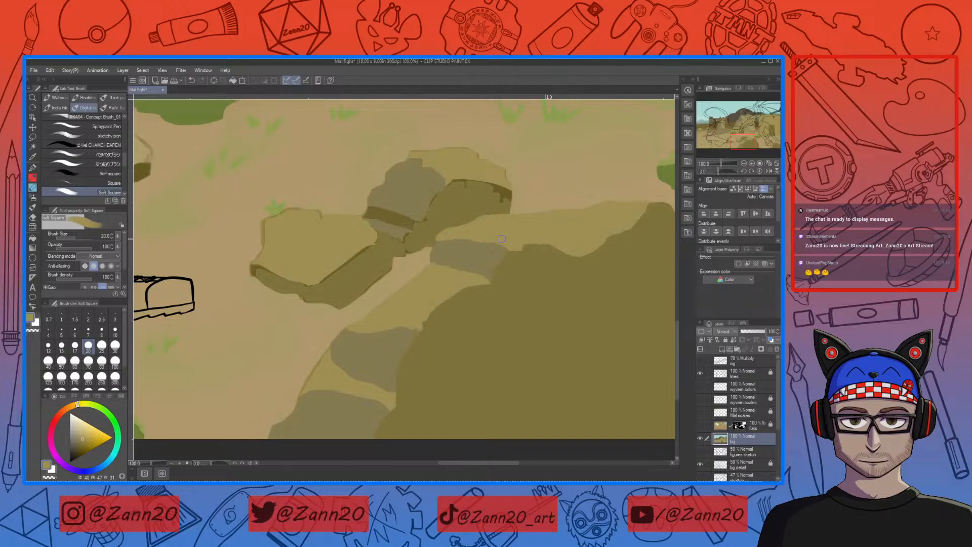
{"action": "left_click_drag", "start_coordinate": [436, 339], "coordinate": [510, 271]}
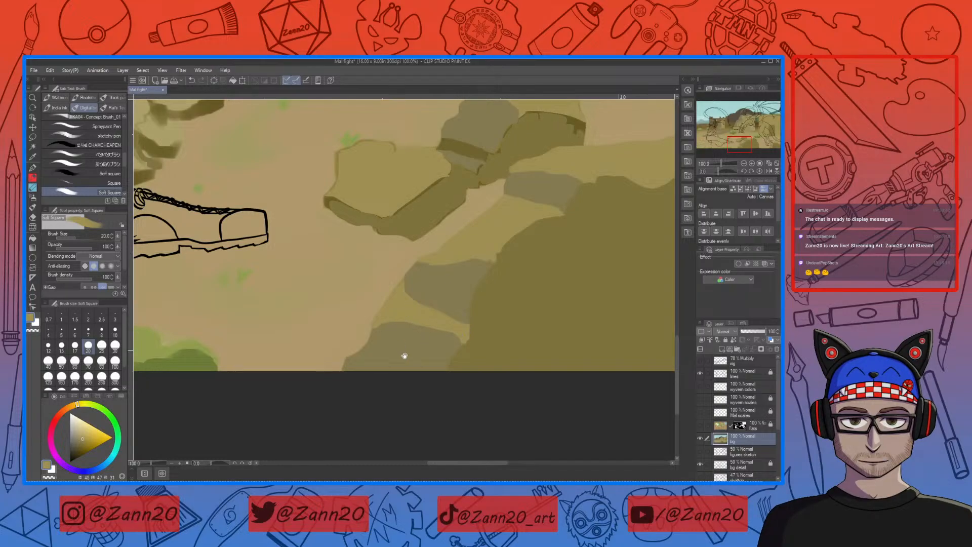
Refine the border between the boulder's dark olive shadow and the grey stones on its slope using sampled olive and grey tones.
{"action": "left_click_drag", "start_coordinate": [401, 350], "coordinate": [408, 302]}
{"action": "right_click", "coordinate": [513, 299]}
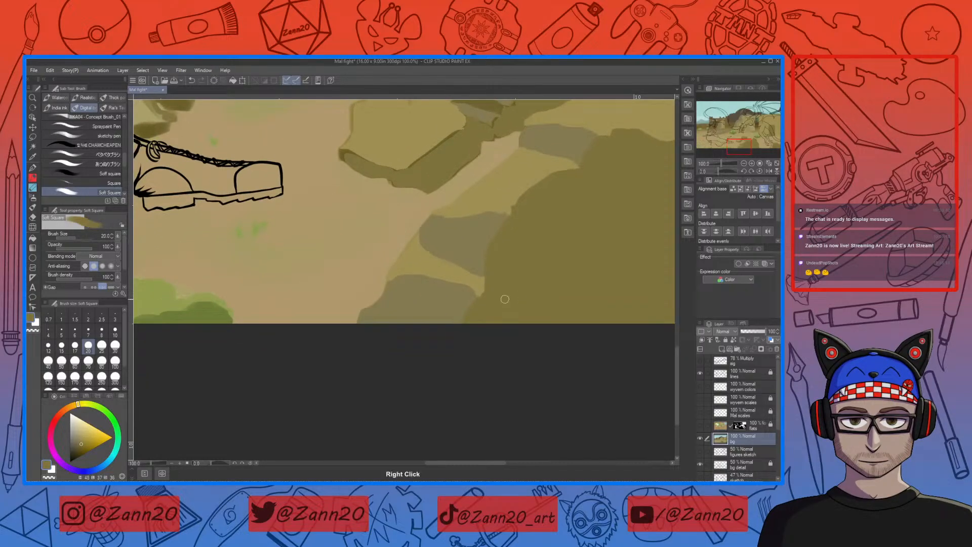
{"action": "left_click_drag", "start_coordinate": [493, 276], "coordinate": [475, 293]}
{"action": "left_click_drag", "start_coordinate": [550, 287], "coordinate": [505, 344]}
{"action": "left_click_drag", "start_coordinate": [522, 278], "coordinate": [457, 334]}
{"action": "left_click_drag", "start_coordinate": [470, 284], "coordinate": [522, 256]}
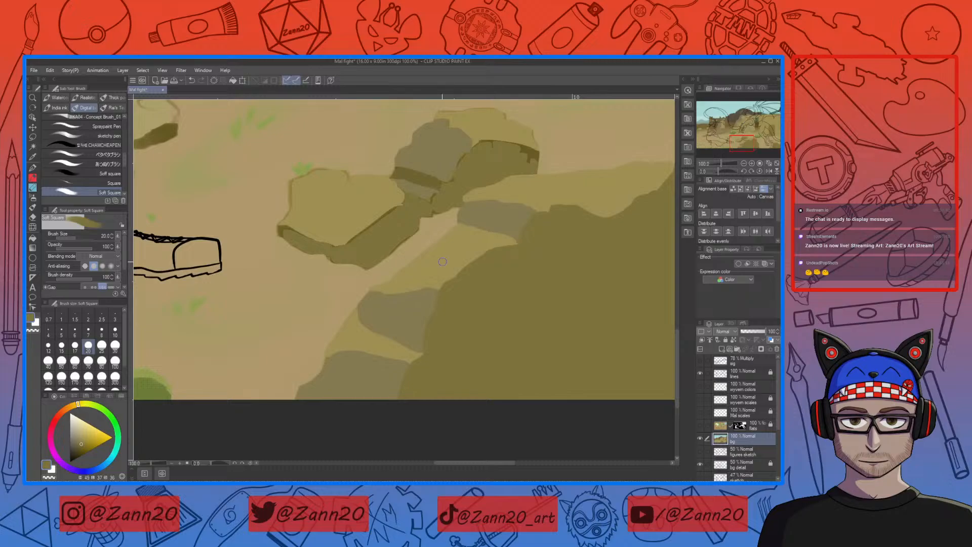
{"action": "left_click_drag", "start_coordinate": [410, 296], "coordinate": [480, 251]}
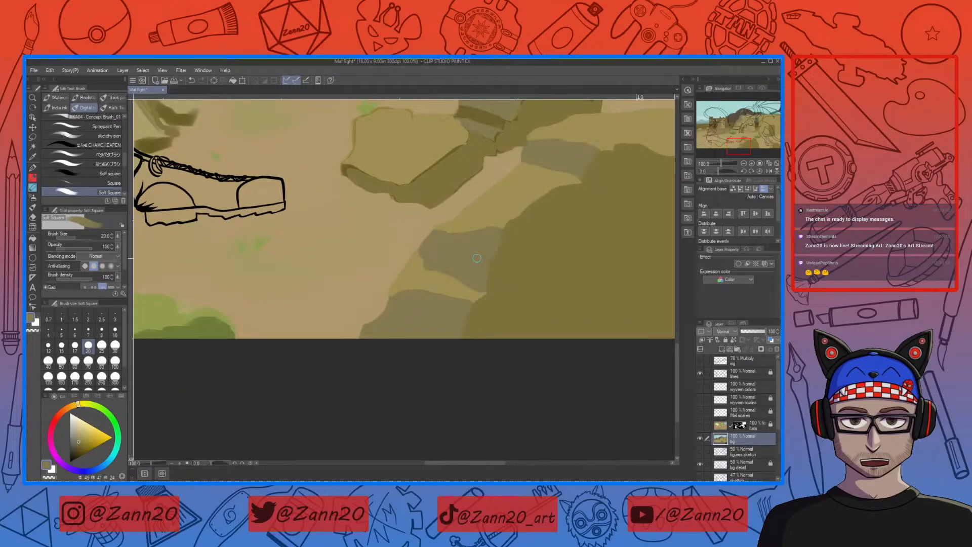
{"action": "left_click_drag", "start_coordinate": [499, 234], "coordinate": [485, 267]}
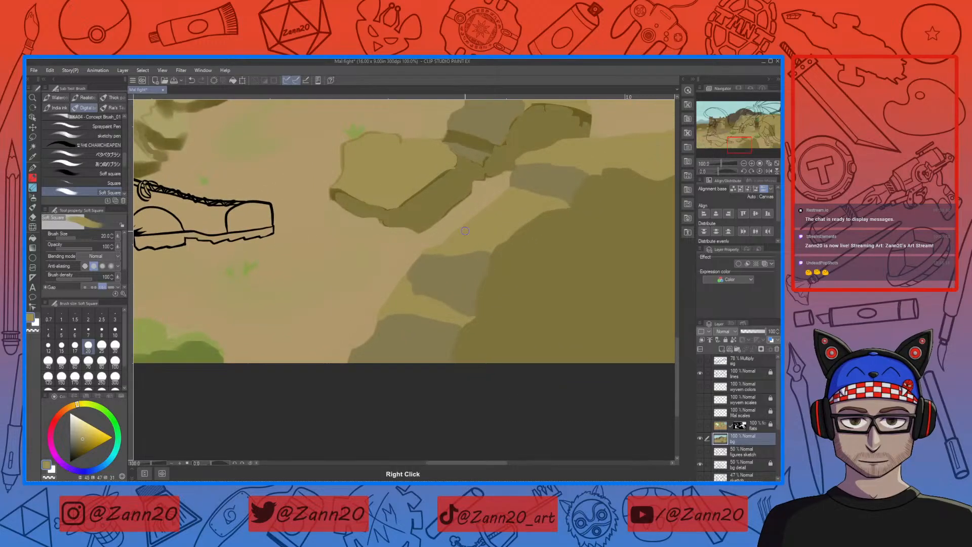
{"action": "left_click", "coordinate": [83, 440]}
{"action": "left_click", "coordinate": [82, 443]}
{"action": "left_click_drag", "start_coordinate": [468, 293], "coordinate": [486, 257]}
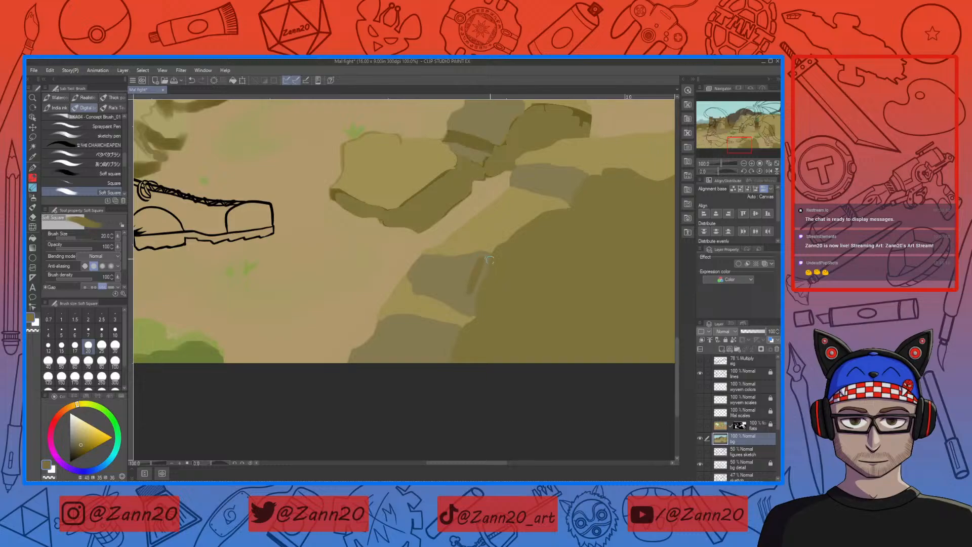
{"action": "key", "text": "ctrl+z"}
Pick a mid olive and repaint the grey stones on the foreground boulder's slope and the grey rock behind it.
{"action": "left_click", "coordinate": [84, 439]}
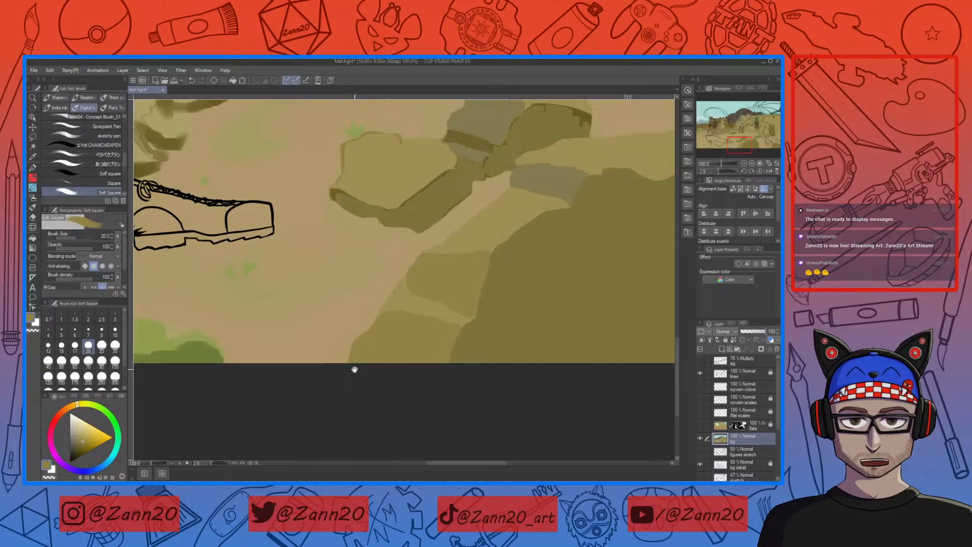
{"action": "left_click_drag", "start_coordinate": [556, 247], "coordinate": [450, 330]}
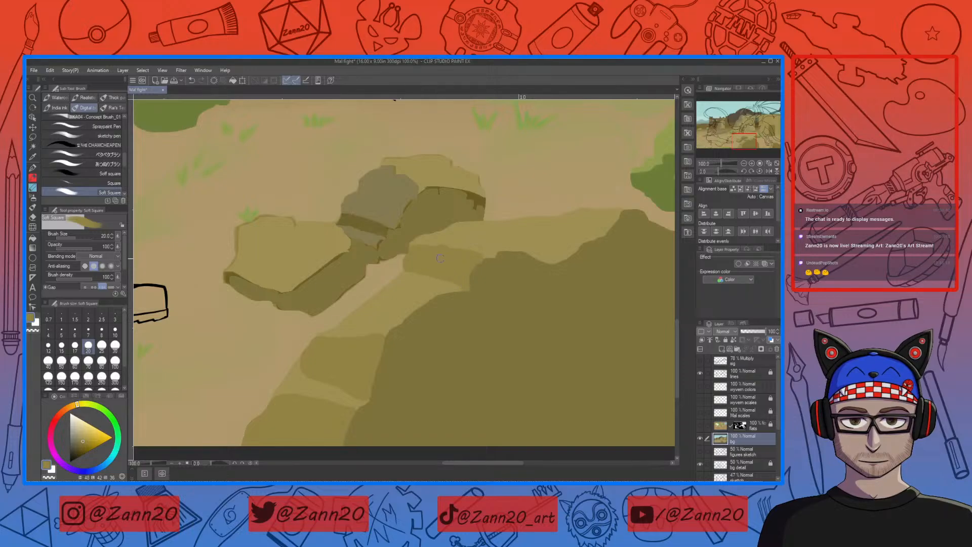
{"action": "left_click_drag", "start_coordinate": [417, 260], "coordinate": [440, 303]}
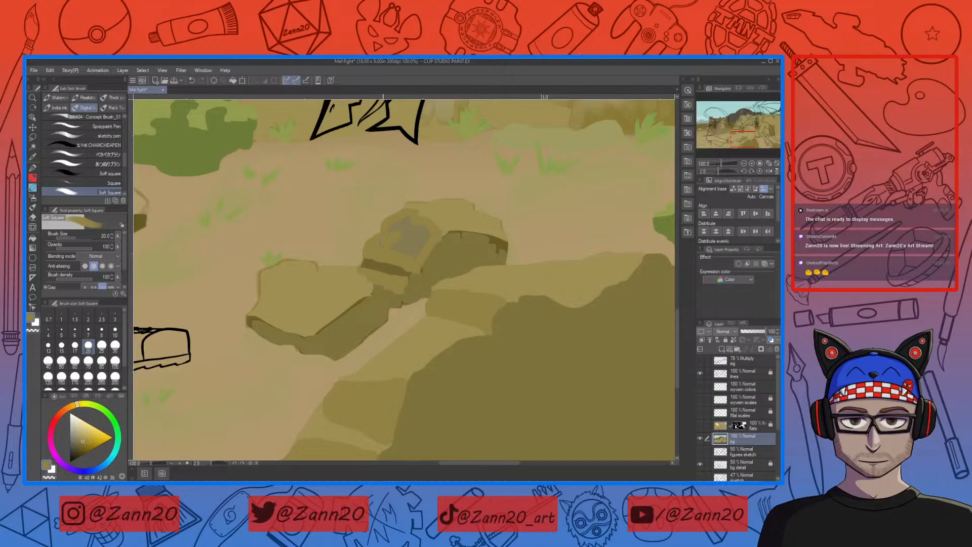
Examine the brick rubble beneath the wyvern's claws and compare it with the repainted foreground boulders.
{"action": "left_click_drag", "start_coordinate": [584, 373], "coordinate": [216, 356]}
{"action": "left_click_drag", "start_coordinate": [602, 330], "coordinate": [295, 199]}
{"action": "left_click_drag", "start_coordinate": [428, 278], "coordinate": [475, 281]}
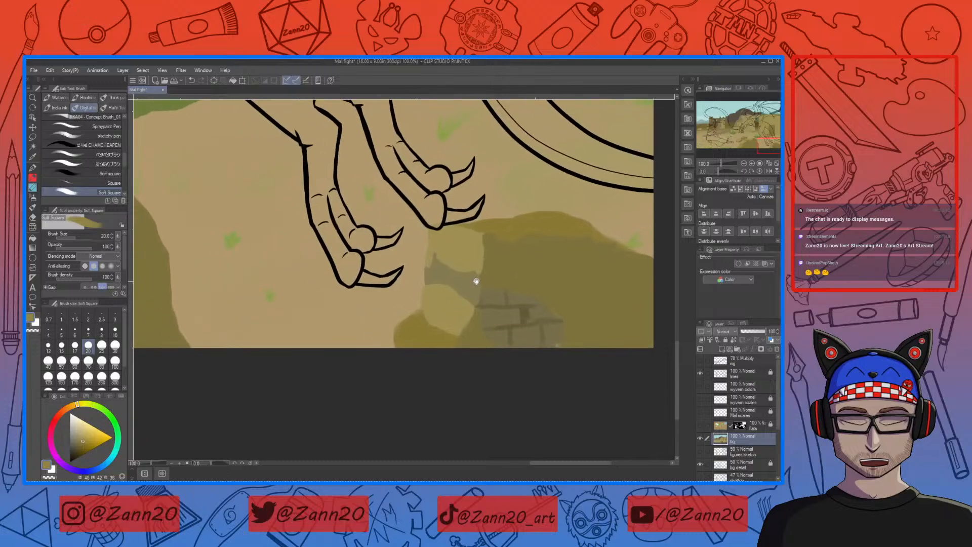
{"action": "left_click_drag", "start_coordinate": [428, 304], "coordinate": [666, 356]}
{"action": "left_click_drag", "start_coordinate": [565, 368], "coordinate": [466, 332]}
{"action": "left_click_drag", "start_coordinate": [653, 352], "coordinate": [457, 332]}
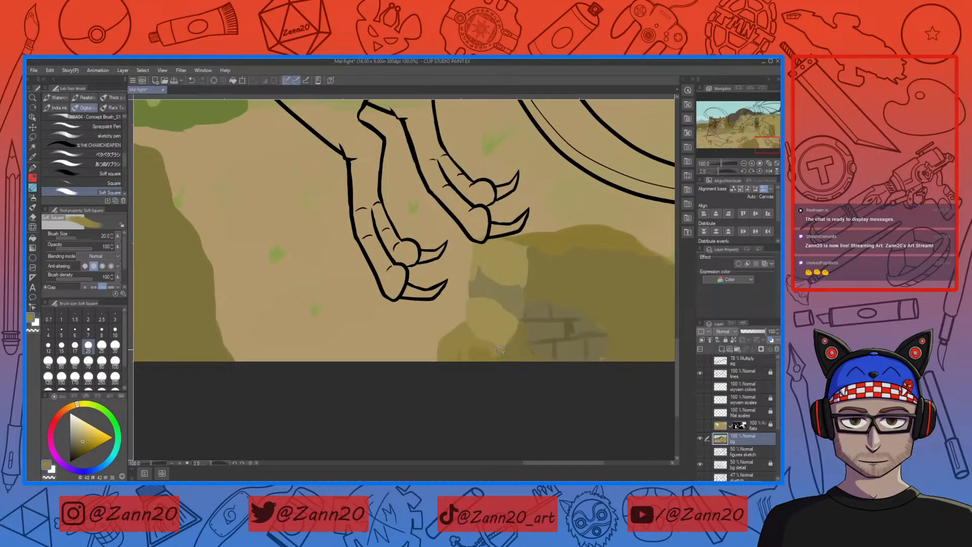
{"action": "left_click_drag", "start_coordinate": [551, 271], "coordinate": [485, 342]}
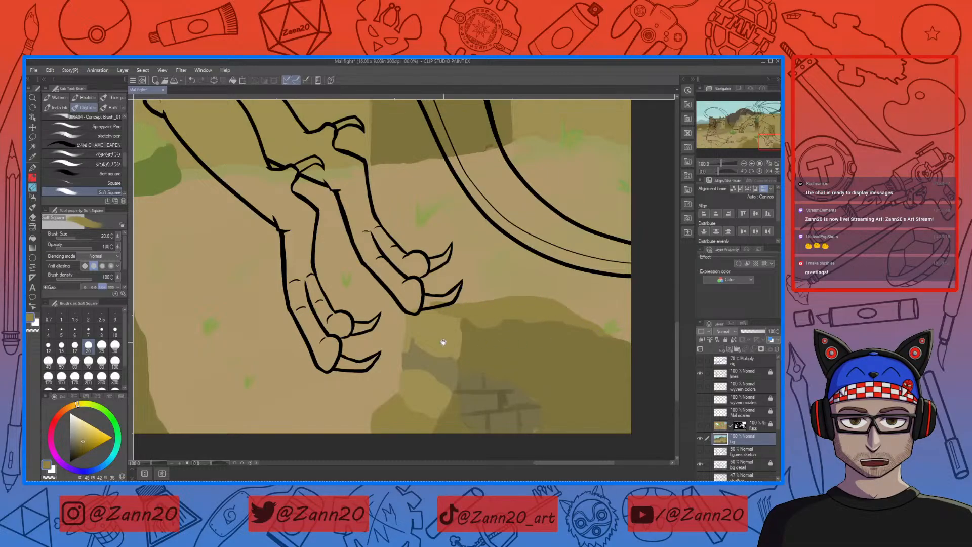
{"action": "left_click_drag", "start_coordinate": [443, 342], "coordinate": [673, 349]}
{"action": "left_click_drag", "start_coordinate": [326, 351], "coordinate": [467, 395]}
{"action": "left_click_drag", "start_coordinate": [451, 307], "coordinate": [430, 398]}
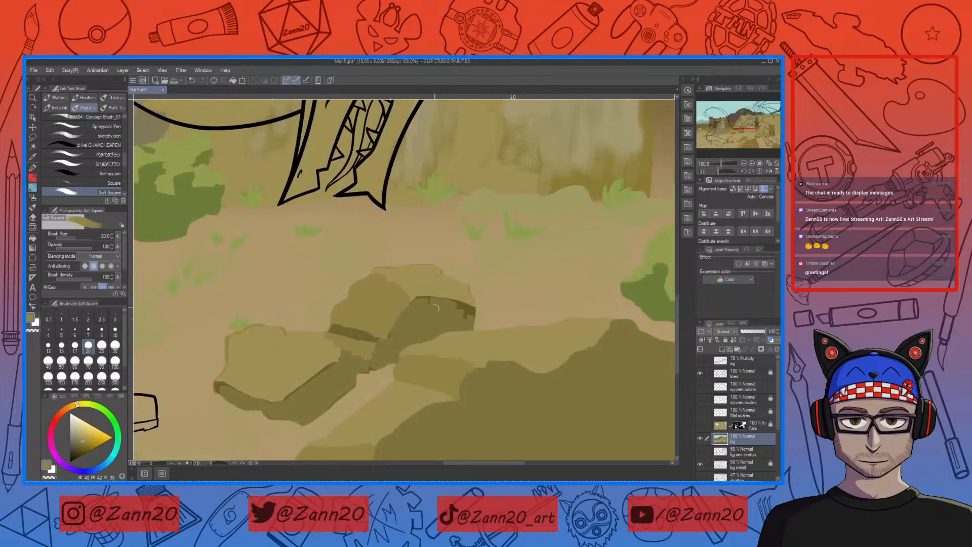
Sample the dark olive shadow tone and paint over the cracks and outline on the rear boulder's shaded side.
{"action": "key", "text": "ctrl+z"}
{"action": "right_click", "coordinate": [515, 382]}
{"action": "mouse_move", "coordinate": [456, 302]}
{"action": "left_mouse_down"}
{"action": "mouse_move", "coordinate": [426, 297]}
{"action": "mouse_move", "coordinate": [463, 289]}
{"action": "mouse_move", "coordinate": [471, 304]}
{"action": "mouse_move", "coordinate": [462, 322]}
{"action": "mouse_move", "coordinate": [471, 308]}
{"action": "mouse_move", "coordinate": [471, 323]}
{"action": "mouse_move", "coordinate": [473, 311]}
{"action": "mouse_move", "coordinate": [428, 305]}
{"action": "mouse_move", "coordinate": [406, 313]}
{"action": "mouse_move", "coordinate": [392, 353]}
{"action": "mouse_move", "coordinate": [413, 309]}
{"action": "mouse_move", "coordinate": [379, 350]}
{"action": "mouse_move", "coordinate": [463, 306]}
{"action": "mouse_move", "coordinate": [392, 340]}
{"action": "mouse_move", "coordinate": [424, 319]}
{"action": "mouse_move", "coordinate": [411, 363]}
{"action": "left_mouse_up"}
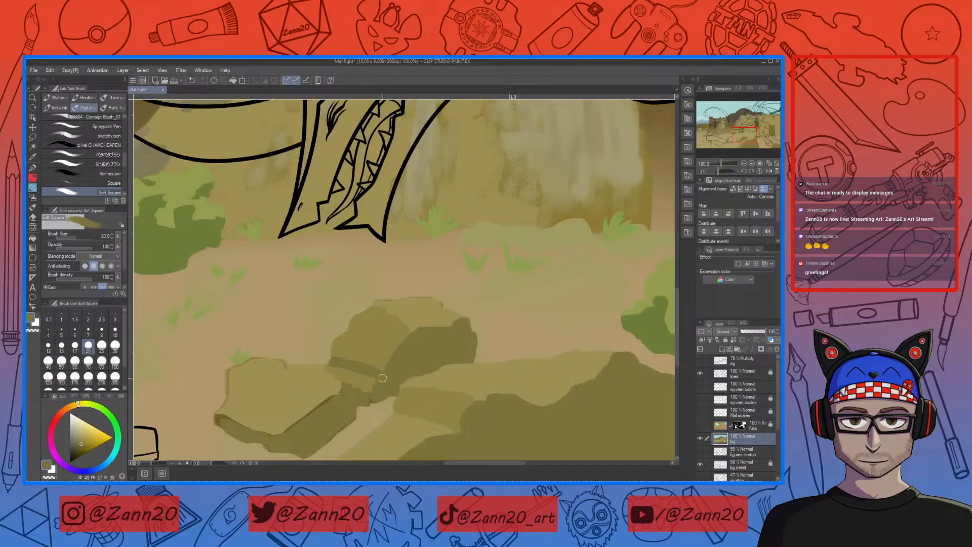
{"action": "mouse_move", "coordinate": [378, 392]}
{"action": "left_mouse_down"}
{"action": "mouse_move", "coordinate": [423, 382]}
{"action": "mouse_move", "coordinate": [490, 292]}
{"action": "left_mouse_up"}
{"action": "left_click_drag", "start_coordinate": [442, 314], "coordinate": [448, 311]}
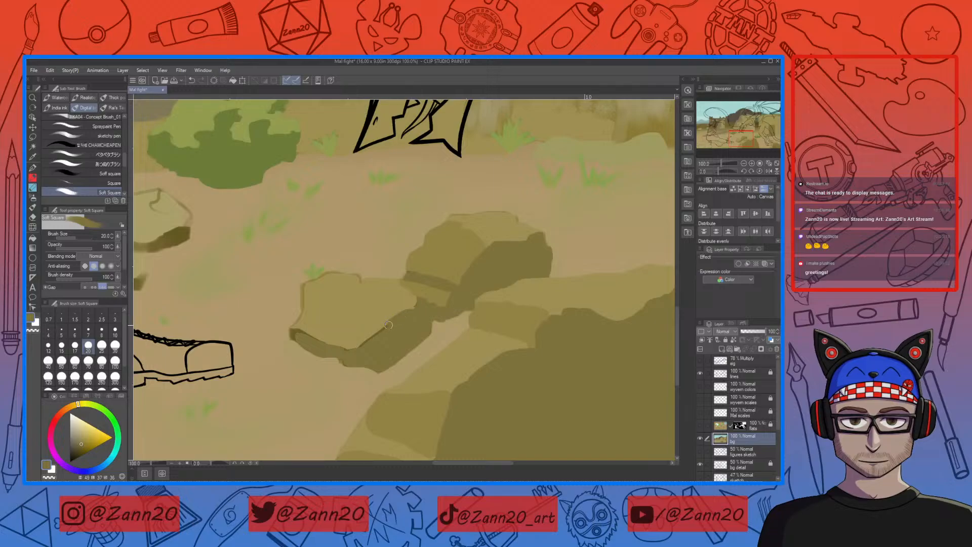
Paint over the dark outline along the front rock's shaded underside and smooth its edge with the dark olive.
{"action": "left_click_drag", "start_coordinate": [412, 348], "coordinate": [459, 307]}
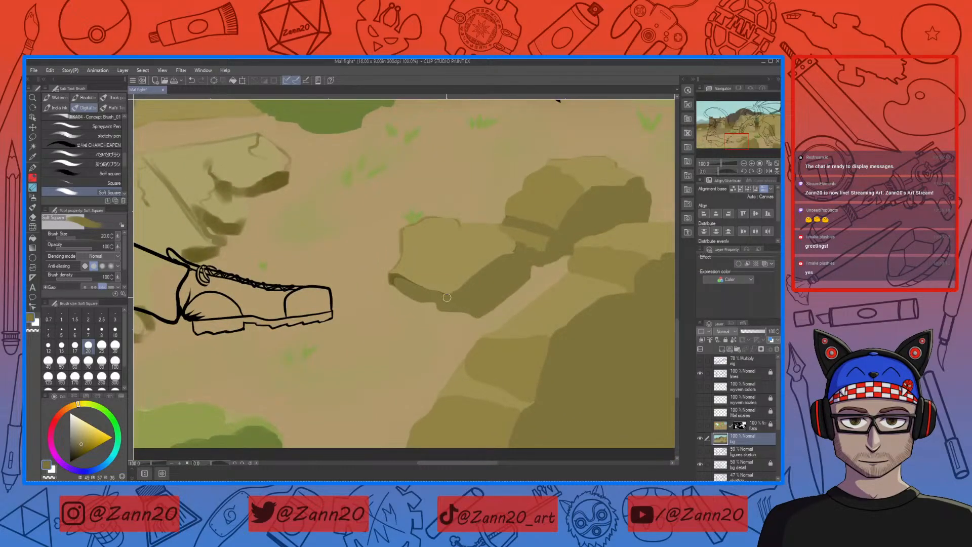
{"action": "left_click_drag", "start_coordinate": [439, 297], "coordinate": [403, 280]}
{"action": "left_click_drag", "start_coordinate": [529, 300], "coordinate": [483, 342]}
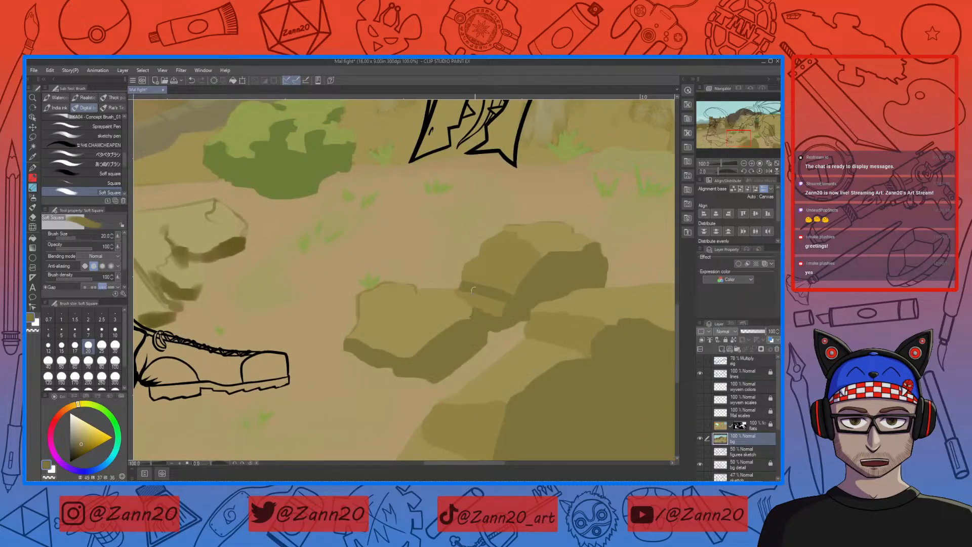
{"action": "left_click_drag", "start_coordinate": [500, 302], "coordinate": [517, 284]}
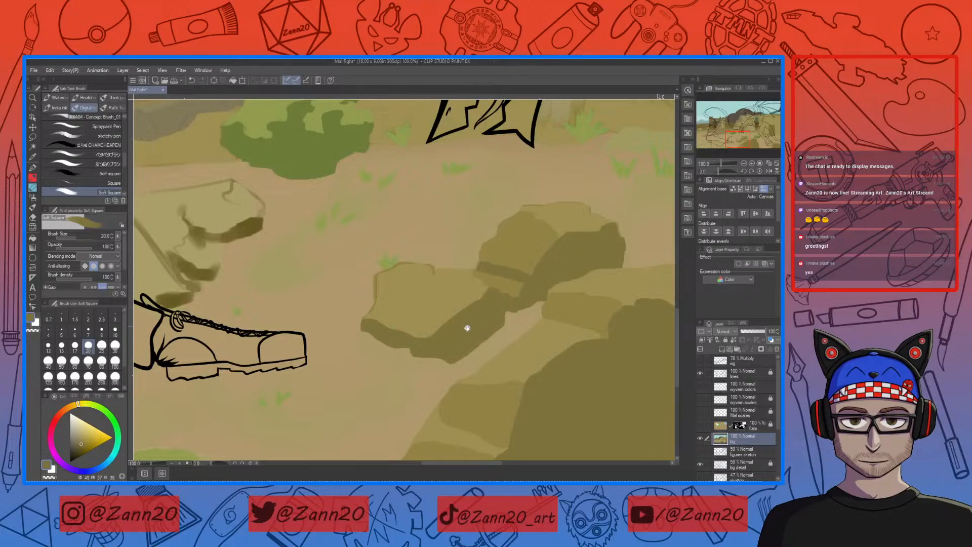
Cover the outline of the front rock's lit top with light tan and touch up its junction with the rear boulder using sampled tones.
{"action": "left_click_drag", "start_coordinate": [470, 327], "coordinate": [506, 322]}
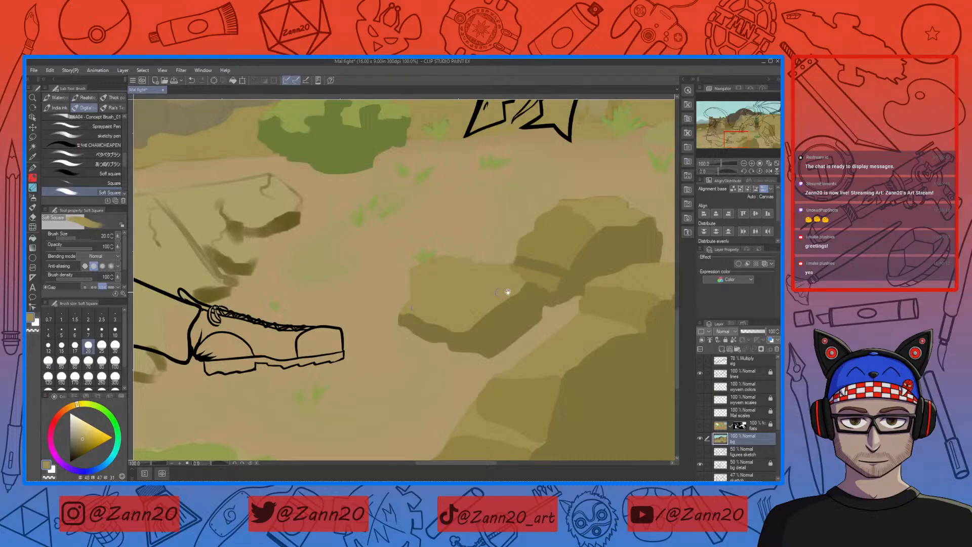
{"action": "left_click_drag", "start_coordinate": [491, 293], "coordinate": [446, 336]}
{"action": "right_click", "coordinate": [449, 321]}
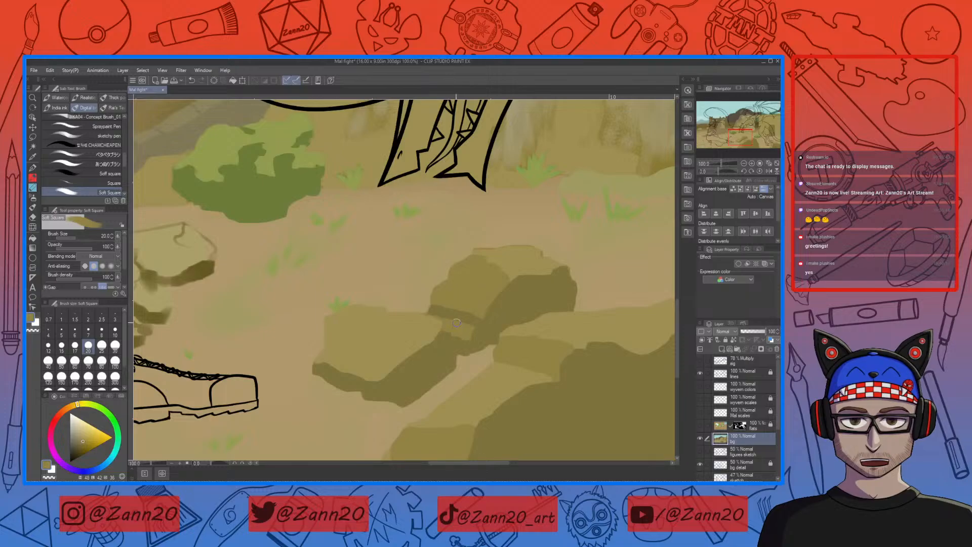
{"action": "left_click_drag", "start_coordinate": [471, 328], "coordinate": [509, 299]}
{"action": "right_click", "coordinate": [485, 316]}
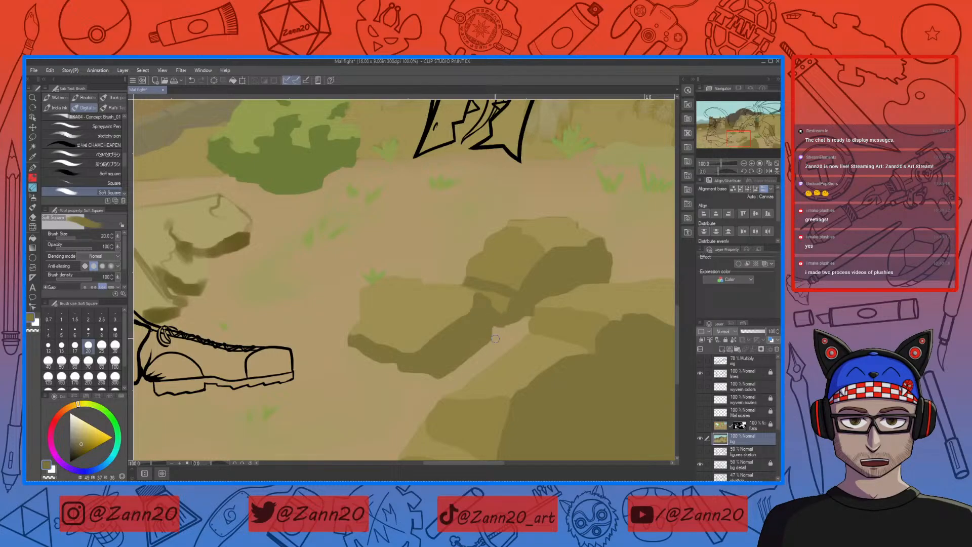
{"action": "right_click", "coordinate": [466, 303]}
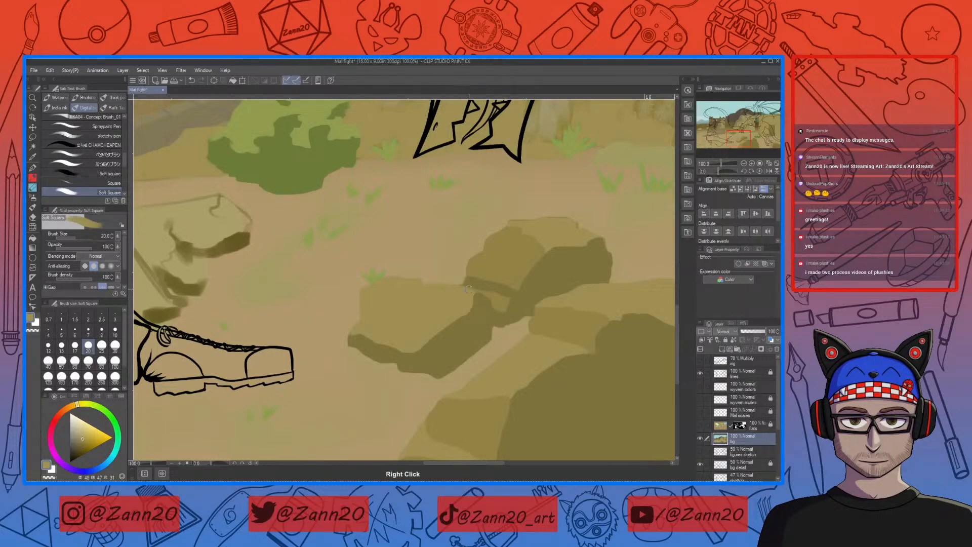
Clean up the rear boulder's upper outline and the planes of its lit side using sampled tan and olive.
{"action": "left_click_drag", "start_coordinate": [519, 269], "coordinate": [457, 311]}
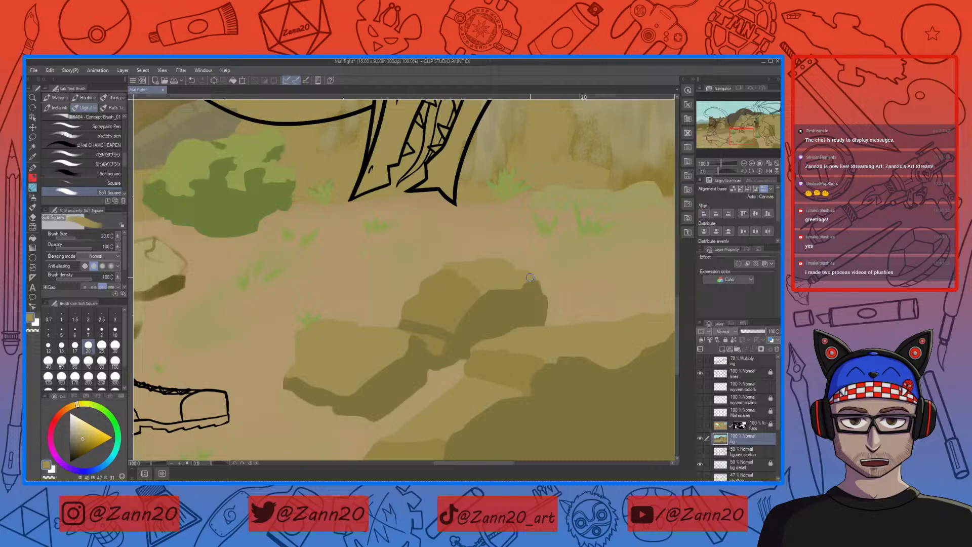
{"action": "left_click_drag", "start_coordinate": [475, 311], "coordinate": [509, 286]}
{"action": "right_click", "coordinate": [495, 279]}
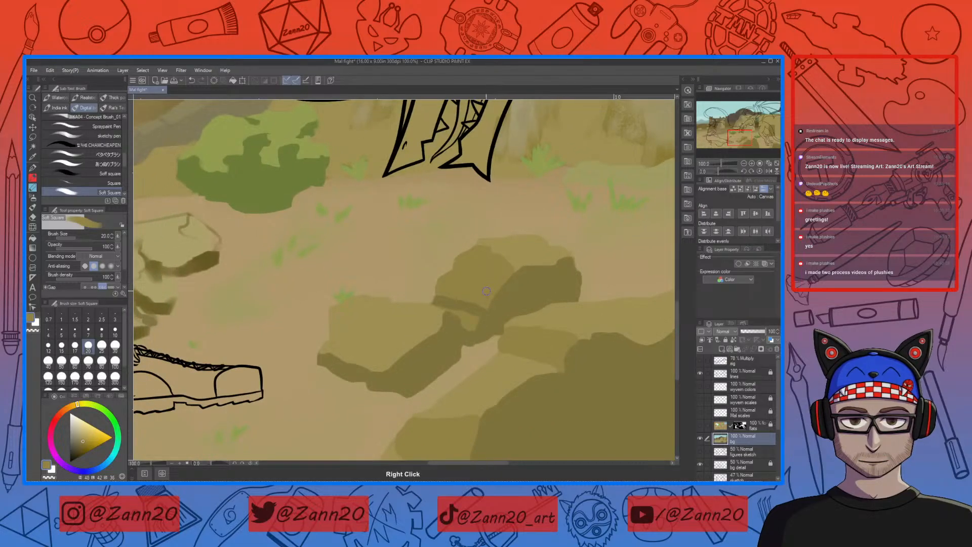
{"action": "left_click_drag", "start_coordinate": [523, 313], "coordinate": [579, 289]}
Sample the dark olive shadow tone and refine the shaded broken edges of the stone slab above the fighter's outstretched boot.
{"action": "mouse_move", "coordinate": [418, 334]}
{"action": "left_mouse_down"}
{"action": "mouse_move", "coordinate": [581, 306]}
{"action": "mouse_move", "coordinate": [571, 299]}
{"action": "left_mouse_up"}
{"action": "right_click", "coordinate": [571, 299]}
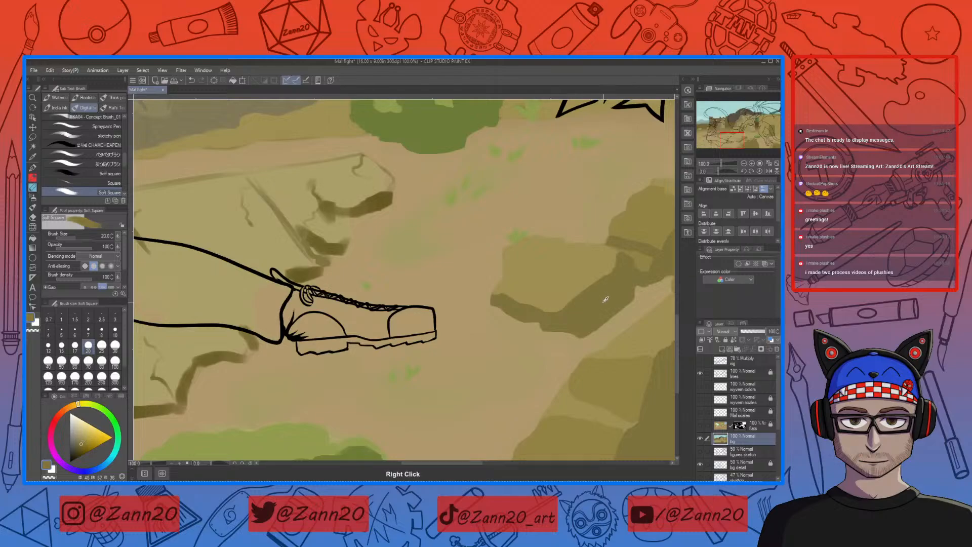
{"action": "left_click_drag", "start_coordinate": [420, 282], "coordinate": [479, 326]}
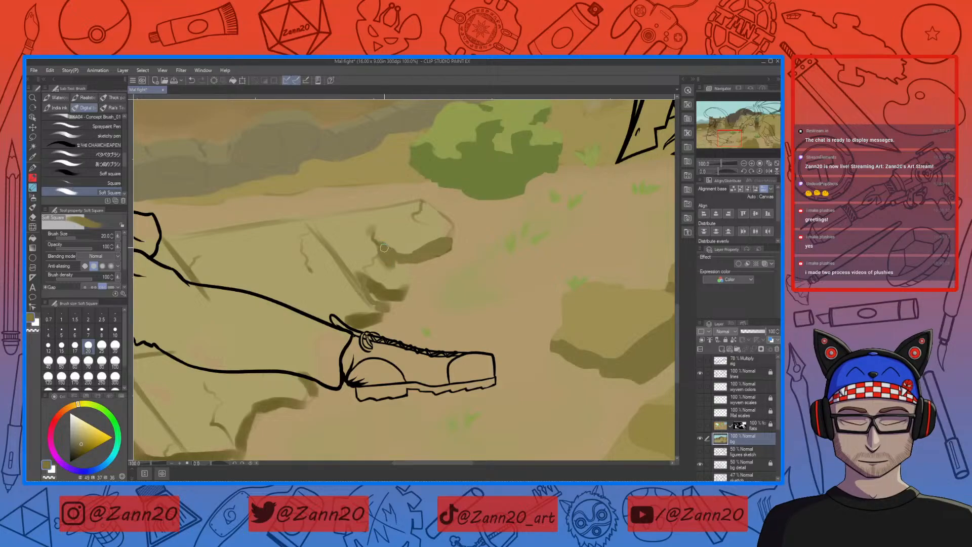
{"action": "left_click_drag", "start_coordinate": [414, 216], "coordinate": [420, 221]}
{"action": "left_click_drag", "start_coordinate": [416, 308], "coordinate": [444, 281]}
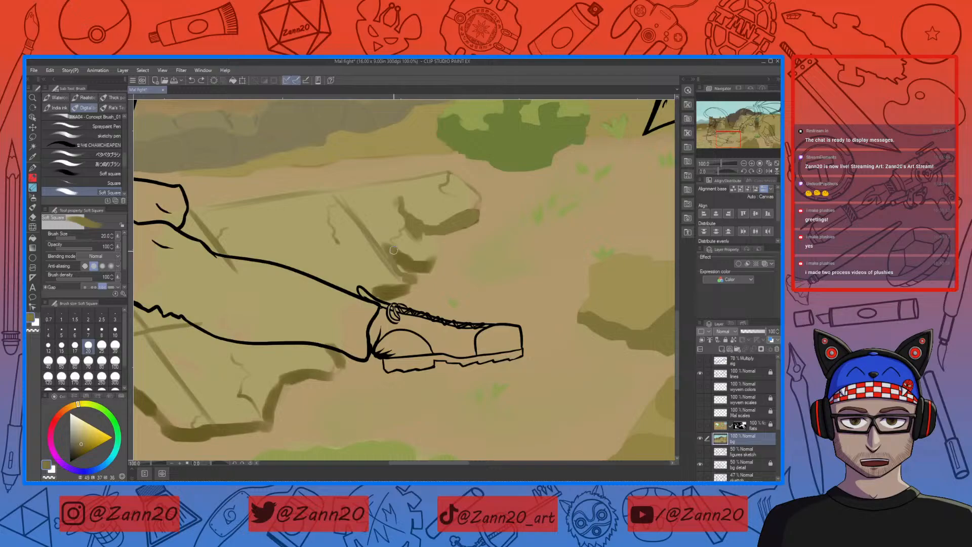
{"action": "left_click_drag", "start_coordinate": [388, 246], "coordinate": [411, 265]}
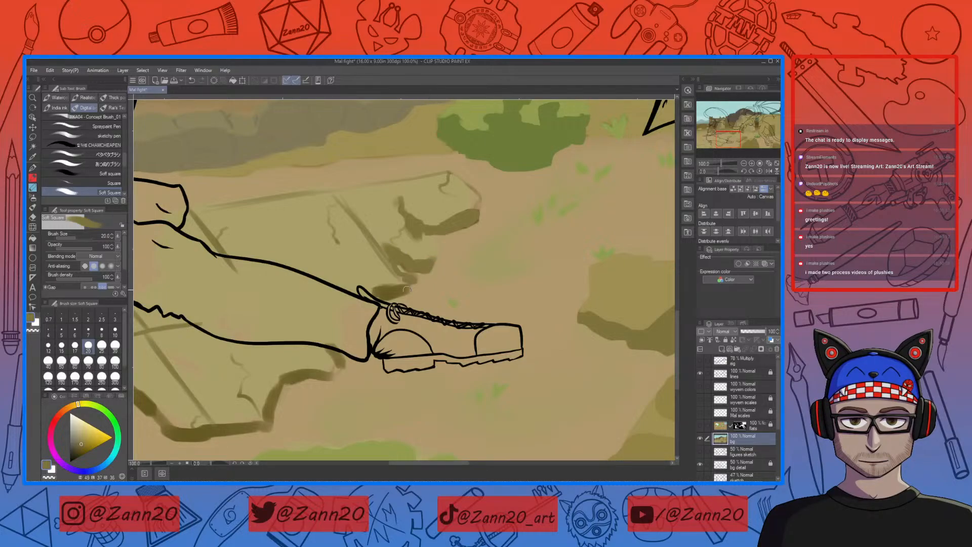
{"action": "mouse_move", "coordinate": [402, 289]}
{"action": "left_mouse_down"}
{"action": "mouse_move", "coordinate": [380, 296]}
{"action": "mouse_move", "coordinate": [407, 292]}
{"action": "left_mouse_up"}
Refine the thick olive shadow along the slab's broken lower edge beneath the fighter's outstretched leg.
{"action": "mouse_move", "coordinate": [392, 363]}
{"action": "left_mouse_down"}
{"action": "mouse_move", "coordinate": [452, 329]}
{"action": "mouse_move", "coordinate": [463, 300]}
{"action": "mouse_move", "coordinate": [448, 287]}
{"action": "mouse_move", "coordinate": [435, 307]}
{"action": "mouse_move", "coordinate": [400, 305]}
{"action": "left_mouse_up"}
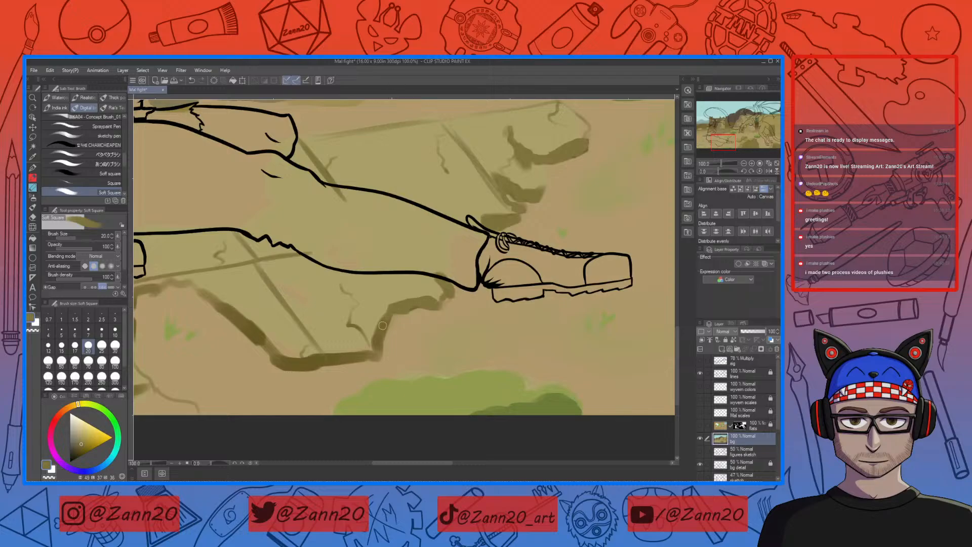
{"action": "mouse_move", "coordinate": [360, 369]}
{"action": "left_mouse_down"}
{"action": "mouse_move", "coordinate": [492, 320]}
{"action": "mouse_move", "coordinate": [455, 305]}
{"action": "mouse_move", "coordinate": [405, 307]}
{"action": "mouse_move", "coordinate": [458, 315]}
{"action": "mouse_move", "coordinate": [357, 247]}
{"action": "mouse_move", "coordinate": [449, 282]}
{"action": "mouse_move", "coordinate": [425, 250]}
{"action": "mouse_move", "coordinate": [367, 269]}
{"action": "mouse_move", "coordinate": [370, 302]}
{"action": "left_mouse_up"}
{"action": "left_click_drag", "start_coordinate": [373, 335], "coordinate": [440, 269]}
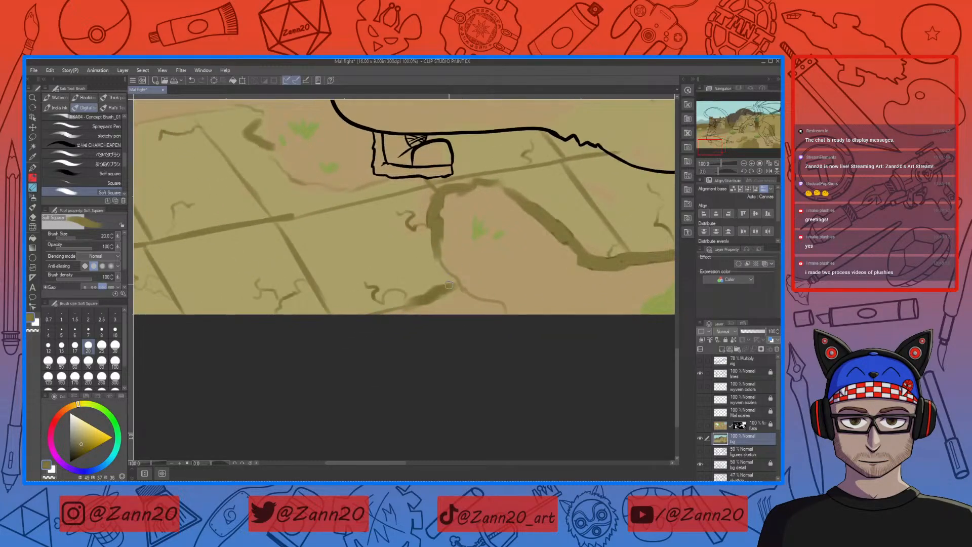
Strengthen the grooves between the paving slabs and the shaded broken edges around the fighter's rear foot in dark olive.
{"action": "left_click_drag", "start_coordinate": [358, 299], "coordinate": [451, 390]}
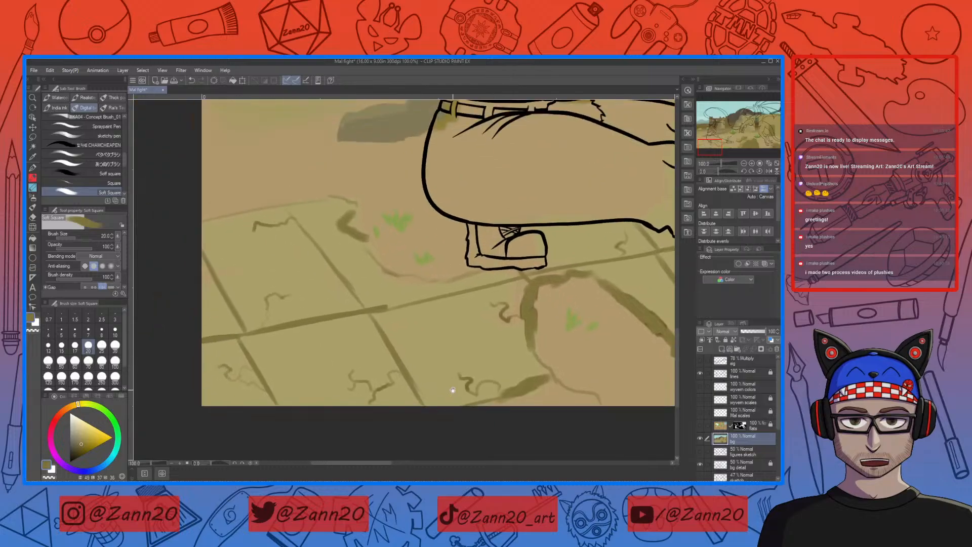
{"action": "left_click_drag", "start_coordinate": [354, 210], "coordinate": [339, 228]}
{"action": "mouse_move", "coordinate": [364, 312]}
{"action": "left_mouse_down"}
{"action": "mouse_move", "coordinate": [502, 270]}
{"action": "mouse_move", "coordinate": [385, 293]}
{"action": "mouse_move", "coordinate": [335, 209]}
{"action": "left_mouse_up"}
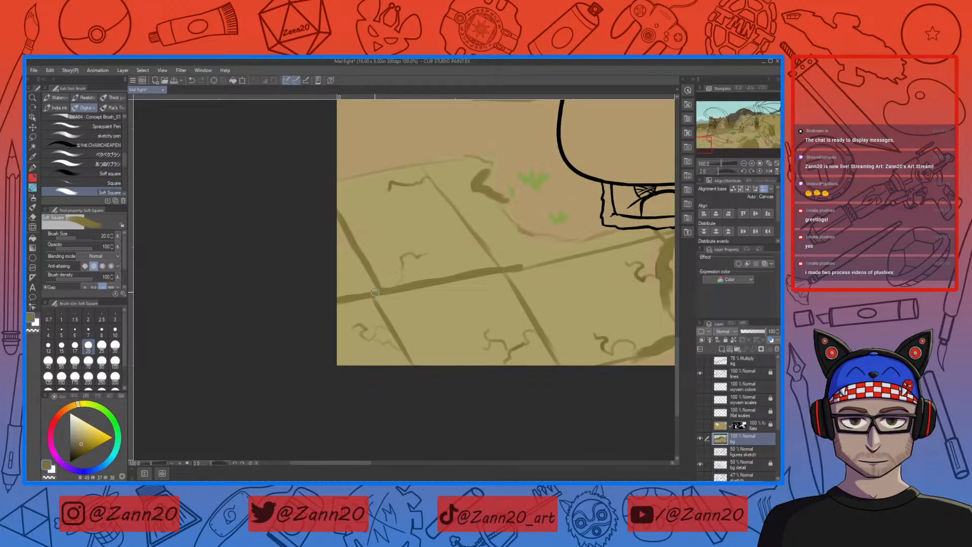
{"action": "mouse_move", "coordinate": [481, 313]}
{"action": "left_mouse_down"}
{"action": "mouse_move", "coordinate": [440, 343]}
{"action": "mouse_move", "coordinate": [408, 348]}
{"action": "left_mouse_up"}
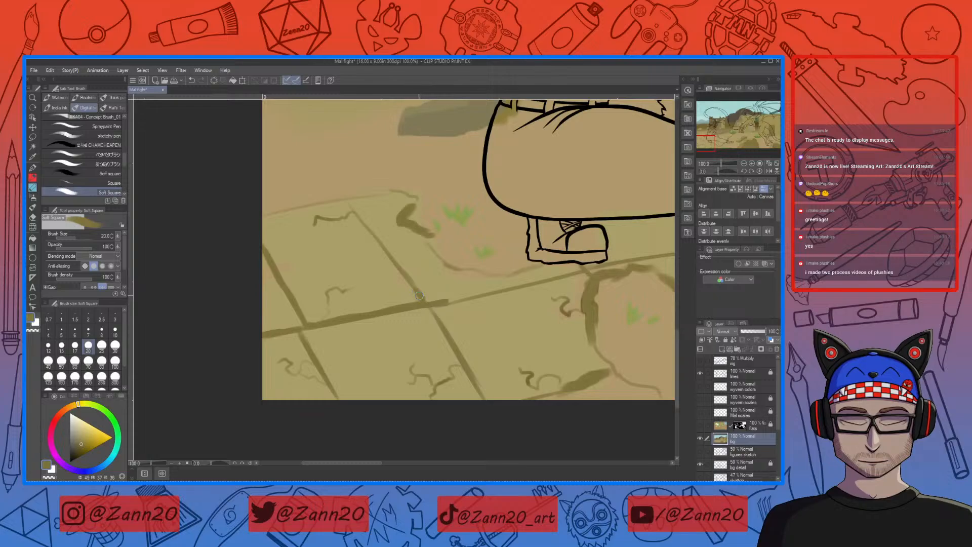
{"action": "mouse_move", "coordinate": [430, 306]}
{"action": "left_mouse_down"}
{"action": "mouse_move", "coordinate": [447, 330]}
{"action": "mouse_move", "coordinate": [474, 296]}
{"action": "left_mouse_up"}
{"action": "left_click_drag", "start_coordinate": [578, 396], "coordinate": [469, 349]}
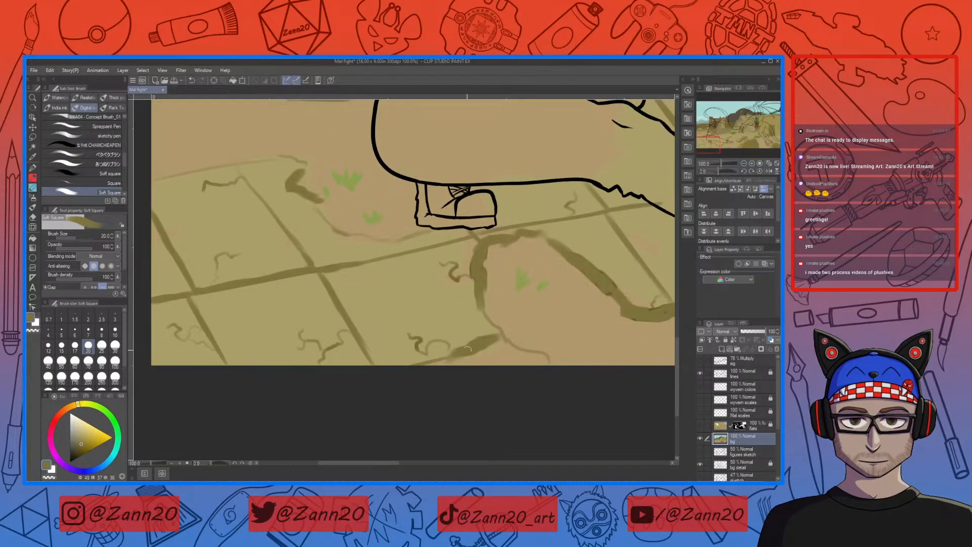
{"action": "mouse_move", "coordinate": [588, 363]}
{"action": "left_mouse_down"}
{"action": "mouse_move", "coordinate": [519, 346]}
{"action": "mouse_move", "coordinate": [490, 359]}
{"action": "mouse_move", "coordinate": [419, 333]}
{"action": "left_mouse_up"}
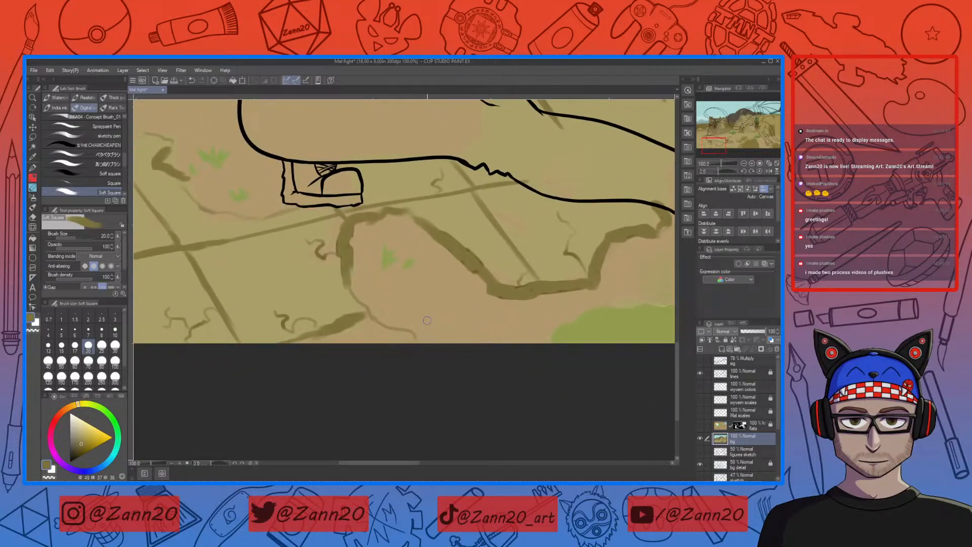
Cover the stray line below the broken front paving slab with sampled dirt color, and darken the slab edges with sampled olive.
{"action": "right_click", "coordinate": [399, 303]}
{"action": "mouse_move", "coordinate": [417, 332]}
{"action": "left_mouse_down"}
{"action": "mouse_move", "coordinate": [400, 317]}
{"action": "mouse_move", "coordinate": [370, 314]}
{"action": "left_mouse_up"}
{"action": "right_click", "coordinate": [348, 255]}
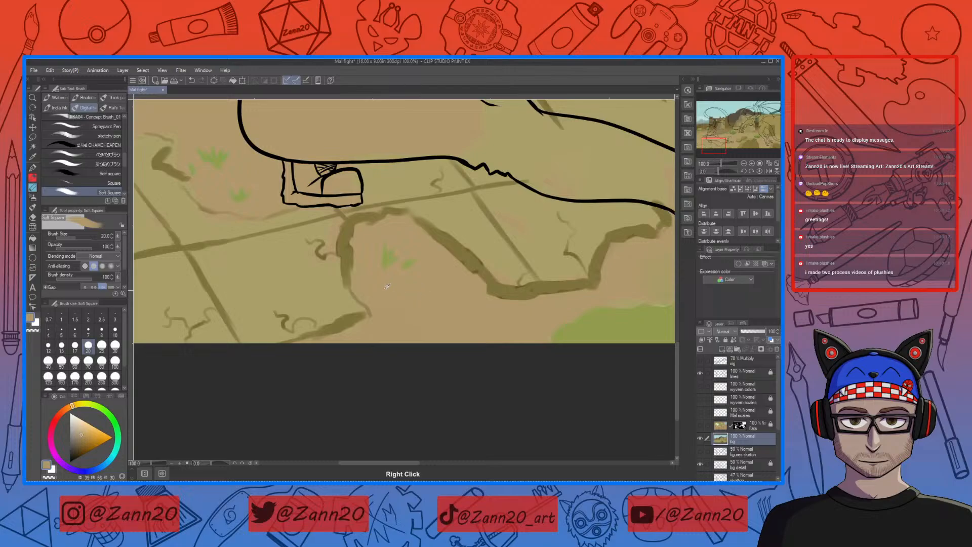
{"action": "left_click_drag", "start_coordinate": [504, 299], "coordinate": [434, 364]}
{"action": "left_click_drag", "start_coordinate": [541, 331], "coordinate": [434, 404]}
{"action": "left_click_drag", "start_coordinate": [494, 288], "coordinate": [581, 295]}
{"action": "left_click_drag", "start_coordinate": [366, 329], "coordinate": [491, 281]}
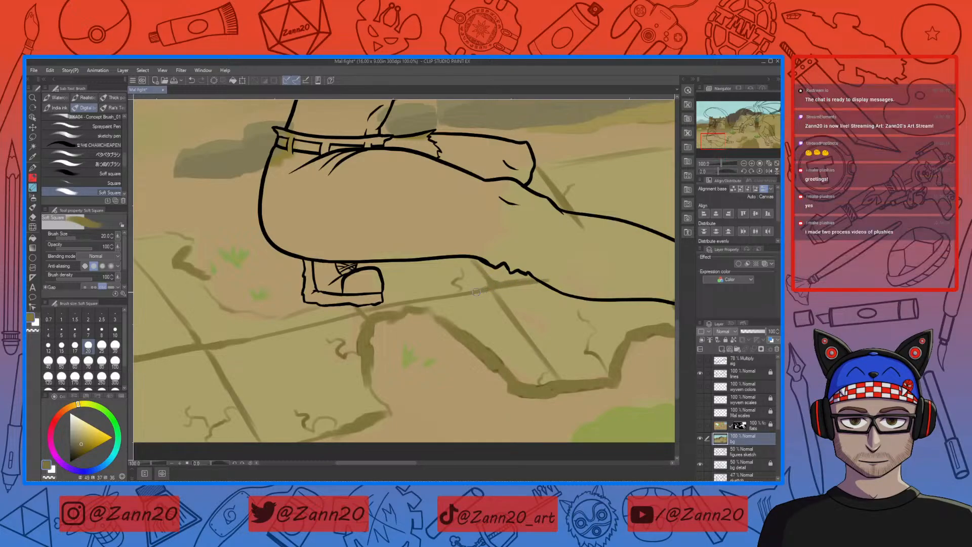
{"action": "mouse_move", "coordinate": [593, 291]}
{"action": "left_mouse_down"}
{"action": "mouse_move", "coordinate": [558, 332]}
{"action": "mouse_move", "coordinate": [587, 333]}
{"action": "left_mouse_up"}
{"action": "left_click_drag", "start_coordinate": [403, 337], "coordinate": [548, 308]}
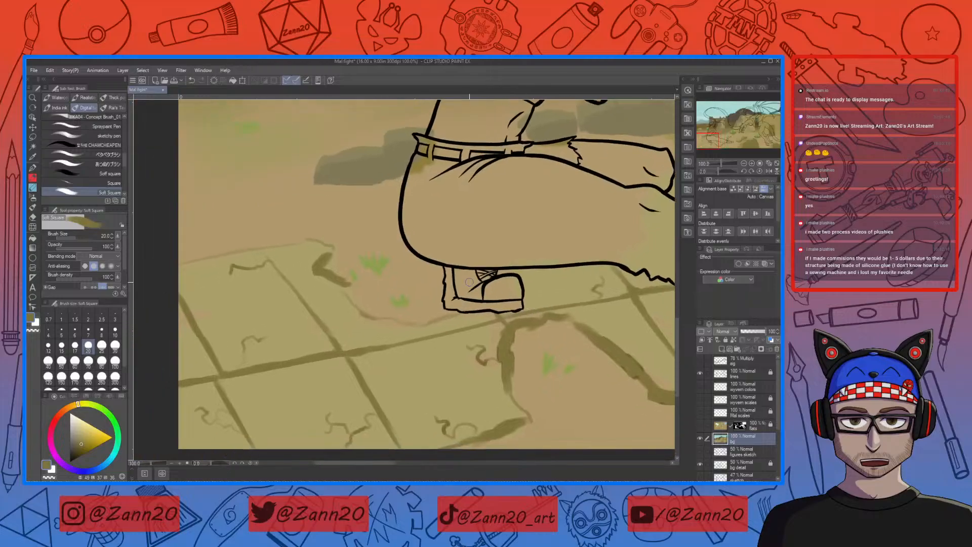
{"action": "left_click_drag", "start_coordinate": [344, 286], "coordinate": [360, 311]}
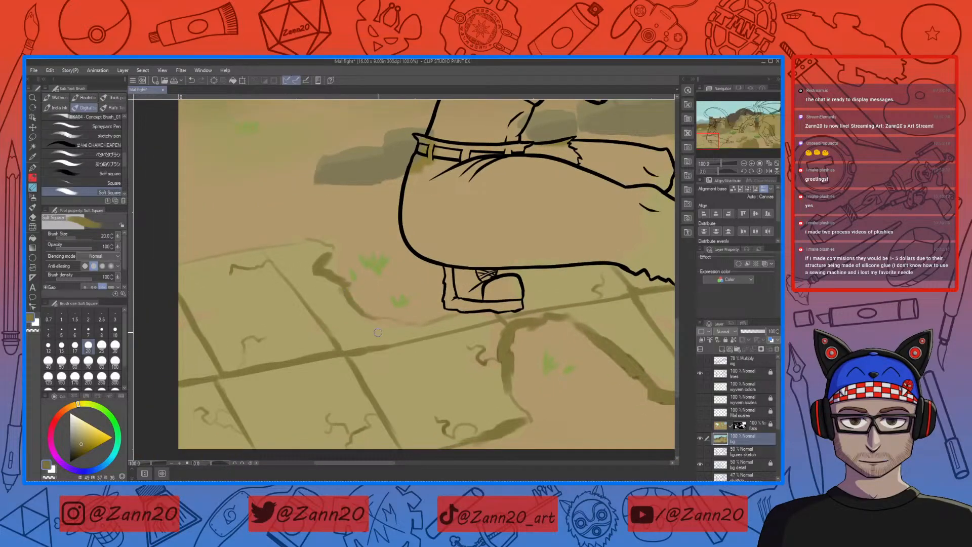
Touch up the broken corner of the paving slab behind the outstretched leg using sampled dirt and dark olive colors.
{"action": "mouse_move", "coordinate": [594, 330]}
{"action": "left_mouse_down"}
{"action": "mouse_move", "coordinate": [340, 426]}
{"action": "mouse_move", "coordinate": [314, 348]}
{"action": "left_mouse_up"}
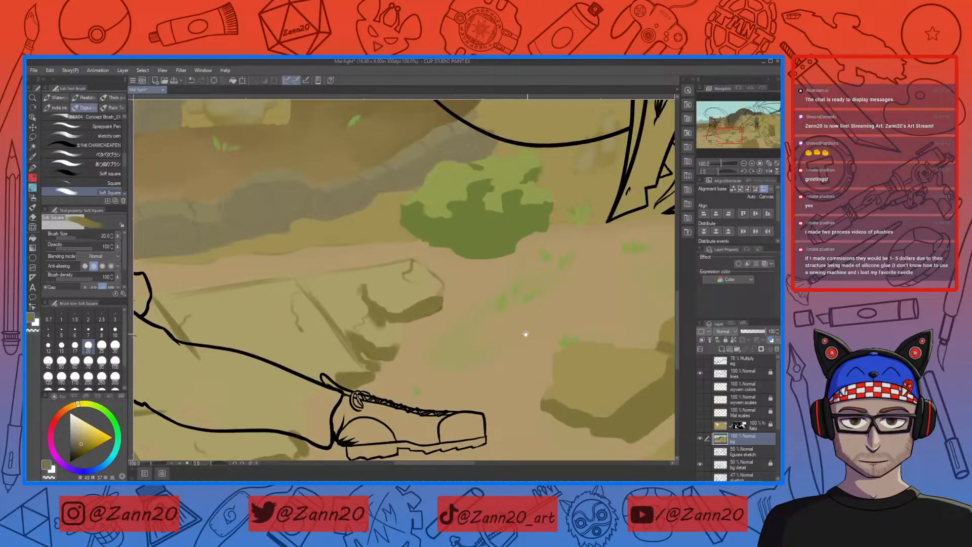
{"action": "left_click_drag", "start_coordinate": [529, 334], "coordinate": [571, 300]}
{"action": "right_click", "coordinate": [499, 272]}
{"action": "left_click_drag", "start_coordinate": [486, 263], "coordinate": [451, 291]}
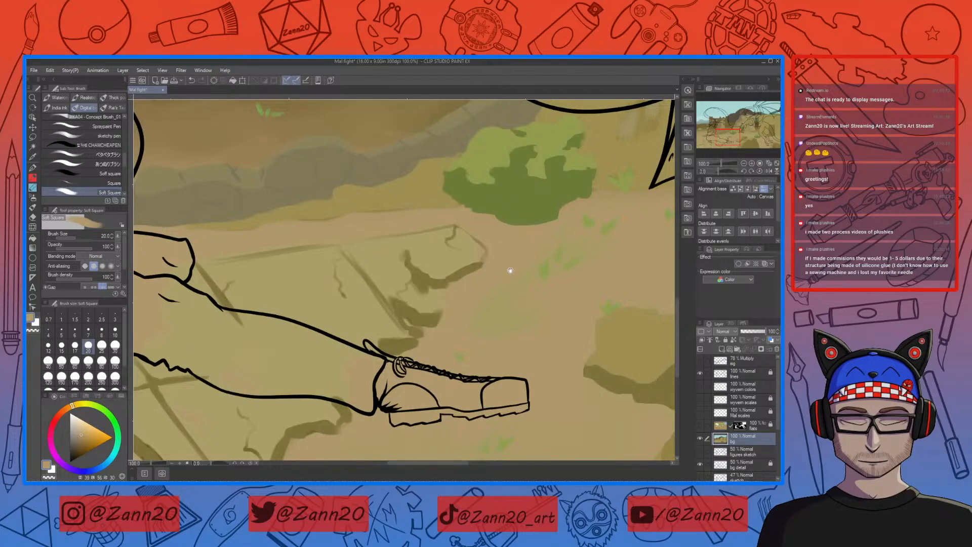
{"action": "left_click_drag", "start_coordinate": [510, 263], "coordinate": [505, 317]}
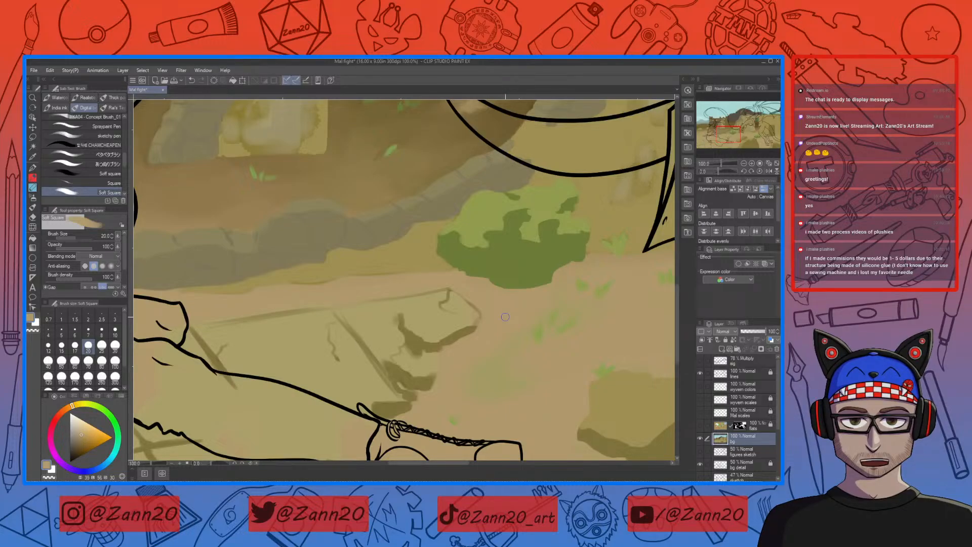
{"action": "left_click_drag", "start_coordinate": [537, 274], "coordinate": [531, 226]}
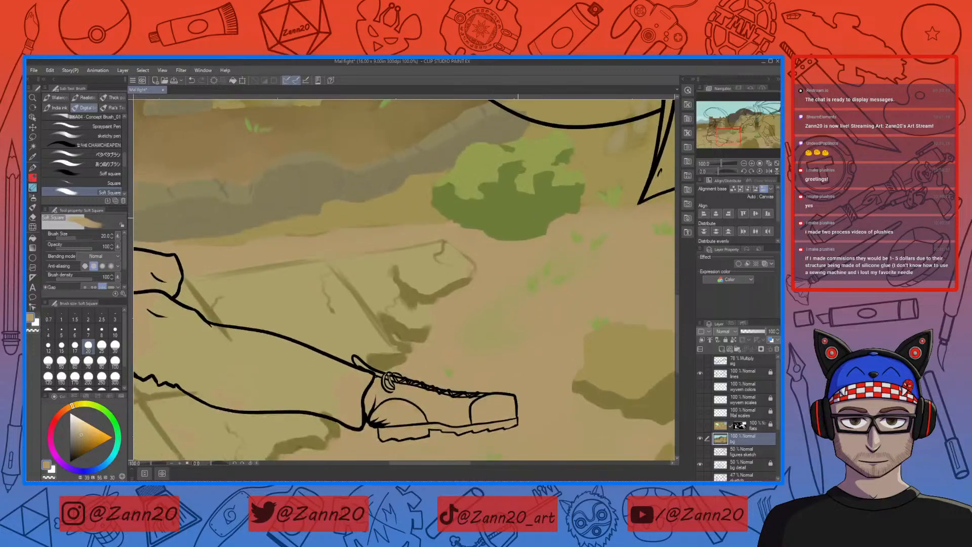
{"action": "right_click", "coordinate": [387, 328]}
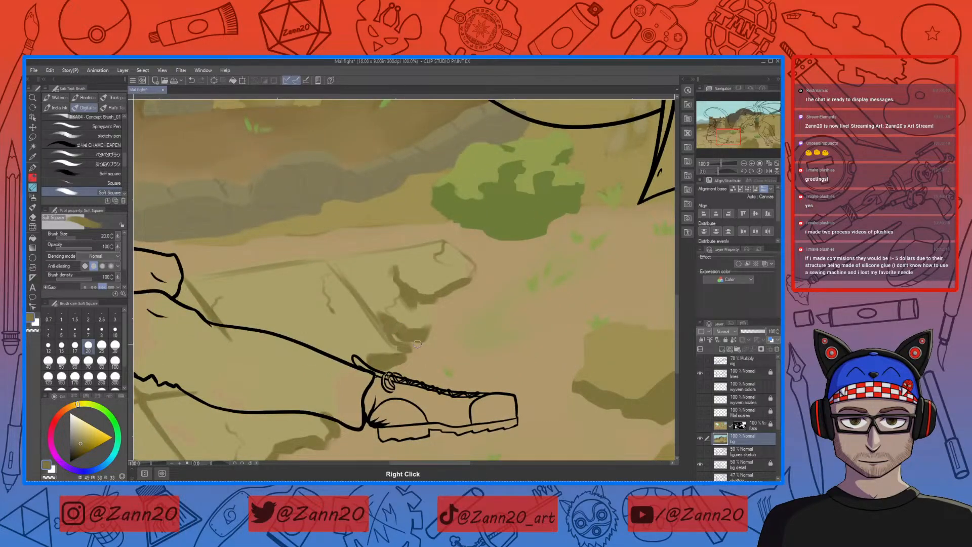
Paint over the brick pattern on the rock below the wyvern's claws with sampled gray.
{"action": "left_click_drag", "start_coordinate": [486, 311], "coordinate": [566, 390]}
{"action": "left_click_drag", "start_coordinate": [480, 278], "coordinate": [368, 342]}
{"action": "key", "text": "ctrl+minus"}
{"action": "key", "text": "ctrl+minus"}
{"action": "key", "text": "ctrl+minus"}
{"action": "key", "text": "ctrl+minus"}
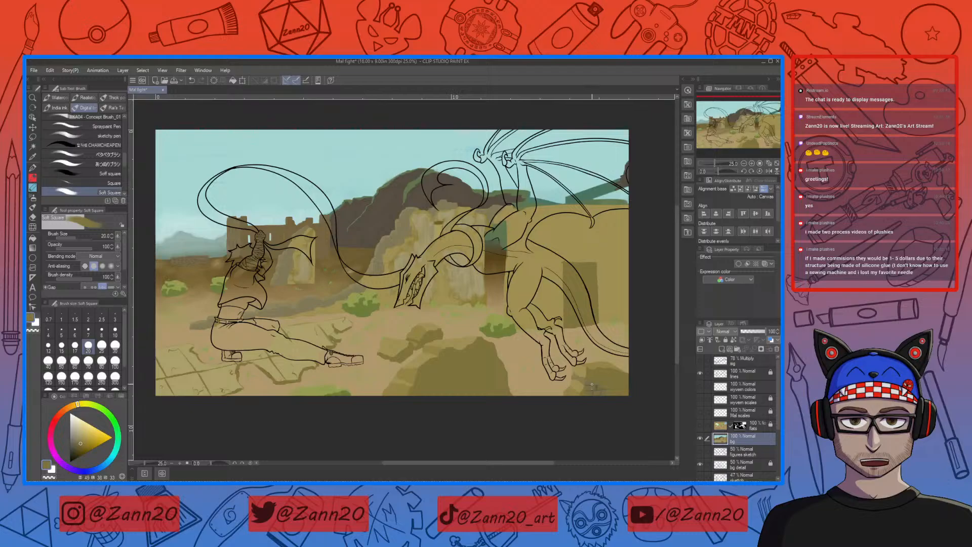
{"action": "key", "text": "ctrl+plus"}
{"action": "key", "text": "ctrl+plus"}
{"action": "key", "text": "ctrl+plus"}
{"action": "key", "text": "ctrl+plus"}
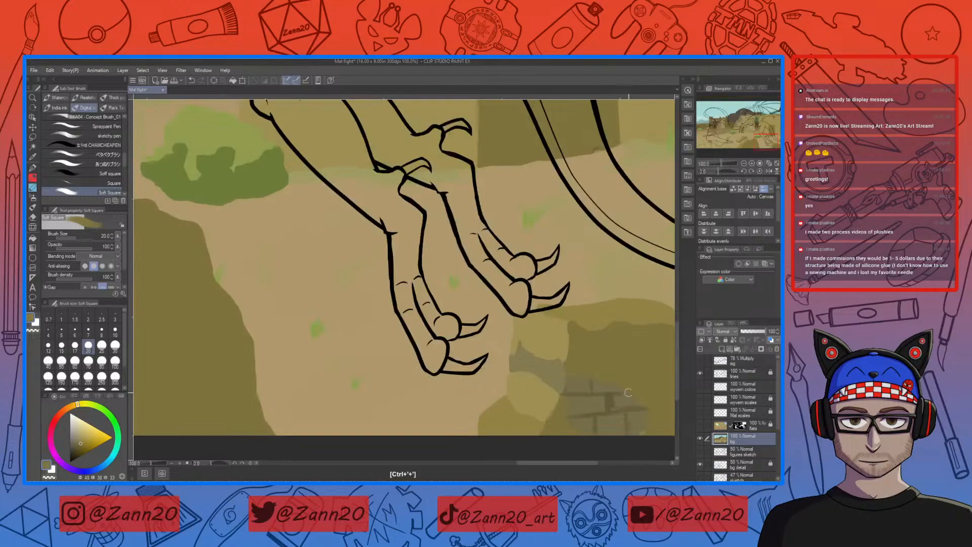
{"action": "left_click_drag", "start_coordinate": [560, 318], "coordinate": [545, 307]}
{"action": "right_click", "coordinate": [464, 302]}
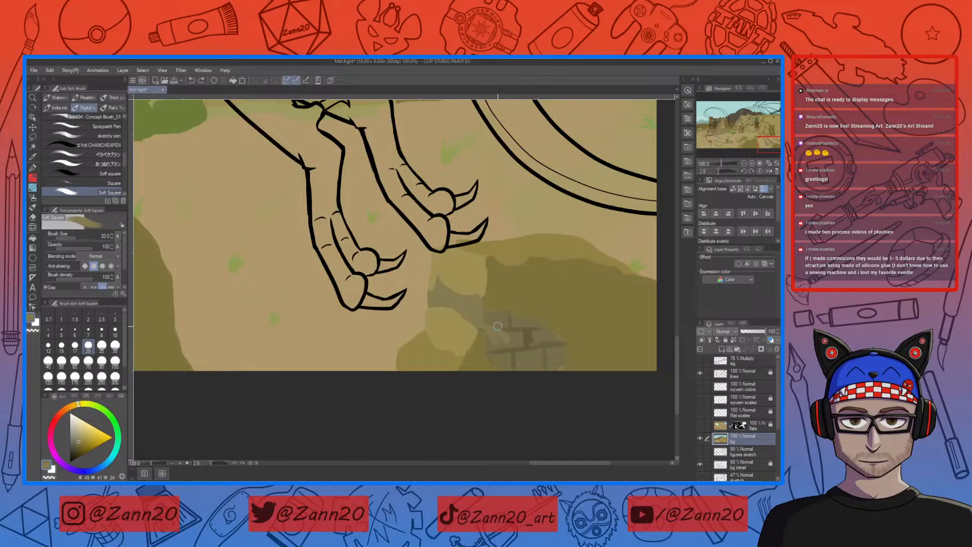
{"action": "right_click", "coordinate": [496, 317]}
{"action": "mouse_move", "coordinate": [494, 322]}
{"action": "left_mouse_down"}
{"action": "mouse_move", "coordinate": [486, 335]}
{"action": "mouse_move", "coordinate": [511, 329]}
{"action": "mouse_move", "coordinate": [527, 358]}
{"action": "mouse_move", "coordinate": [492, 342]}
{"action": "mouse_move", "coordinate": [517, 365]}
{"action": "mouse_move", "coordinate": [547, 341]}
{"action": "mouse_move", "coordinate": [560, 345]}
{"action": "left_mouse_up"}
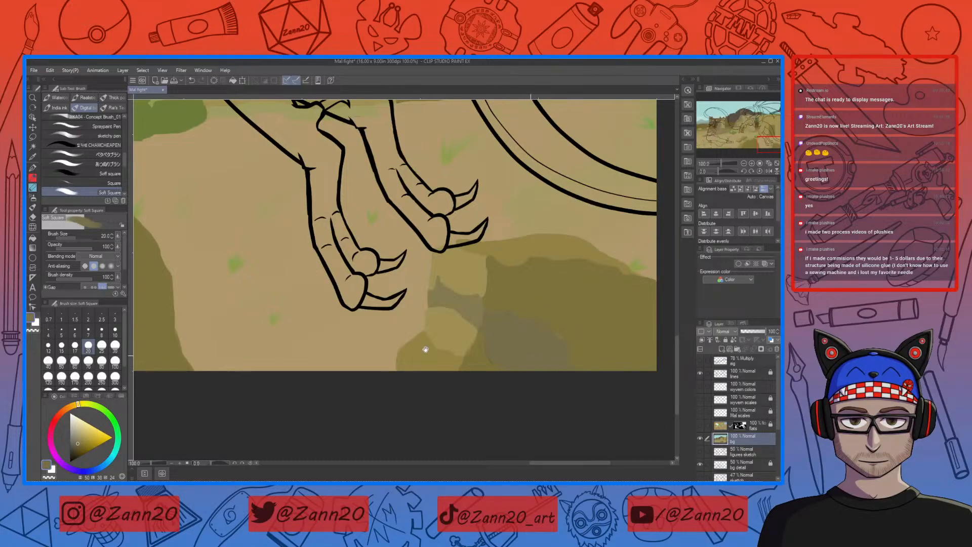
Sample the gray of the rocky ledge behind the figure and brush it into the gray patches on the rock near the claws.
{"action": "left_click_drag", "start_coordinate": [384, 339], "coordinate": [553, 450]}
{"action": "left_click_drag", "start_coordinate": [409, 328], "coordinate": [614, 439]}
{"action": "left_click_drag", "start_coordinate": [652, 393], "coordinate": [677, 405]}
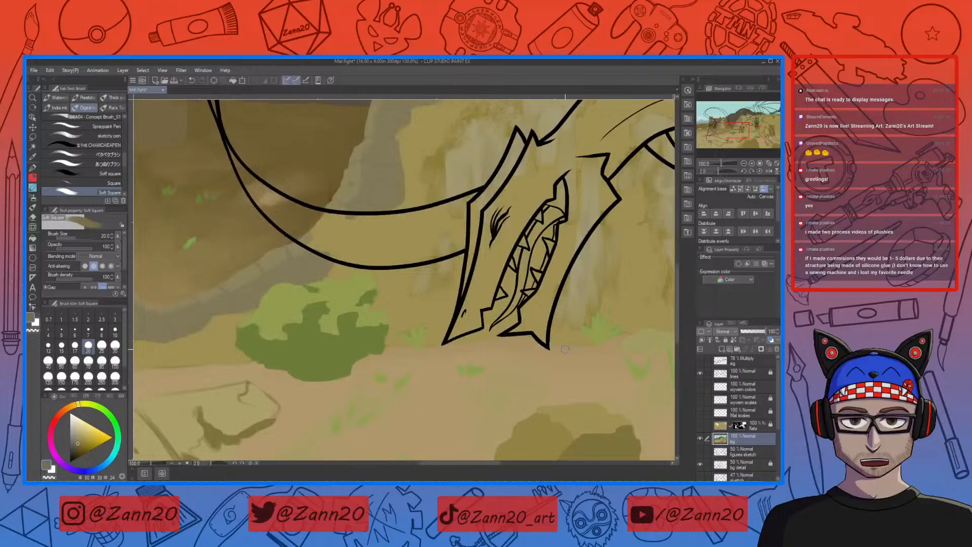
{"action": "right_click", "coordinate": [201, 320]}
{"action": "left_click_drag", "start_coordinate": [596, 393], "coordinate": [361, 286]}
{"action": "left_click_drag", "start_coordinate": [574, 406], "coordinate": [245, 343]}
{"action": "left_click_drag", "start_coordinate": [553, 373], "coordinate": [506, 342]}
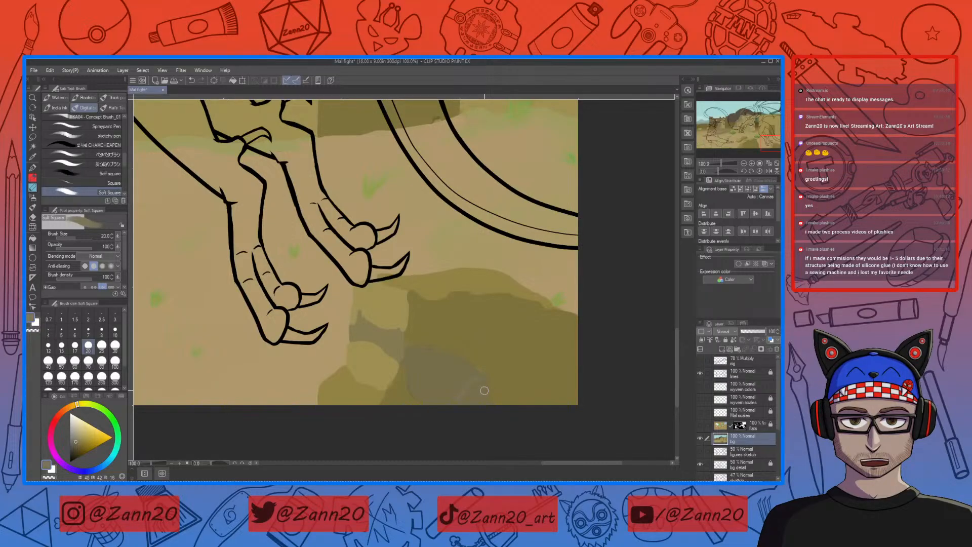
{"action": "left_click_drag", "start_coordinate": [395, 334], "coordinate": [386, 357]}
{"action": "key", "text": "ctrl+z"}
{"action": "left_click_drag", "start_coordinate": [376, 333], "coordinate": [386, 340]}
Reduce the brush size to 8 and add fine cracks to the rock's gray patches in a darker gray.
{"action": "key", "text": "bracketleft"}
{"action": "key", "text": "bracketleft"}
{"action": "key", "text": "bracketleft"}
{"action": "key", "text": "bracketleft"}
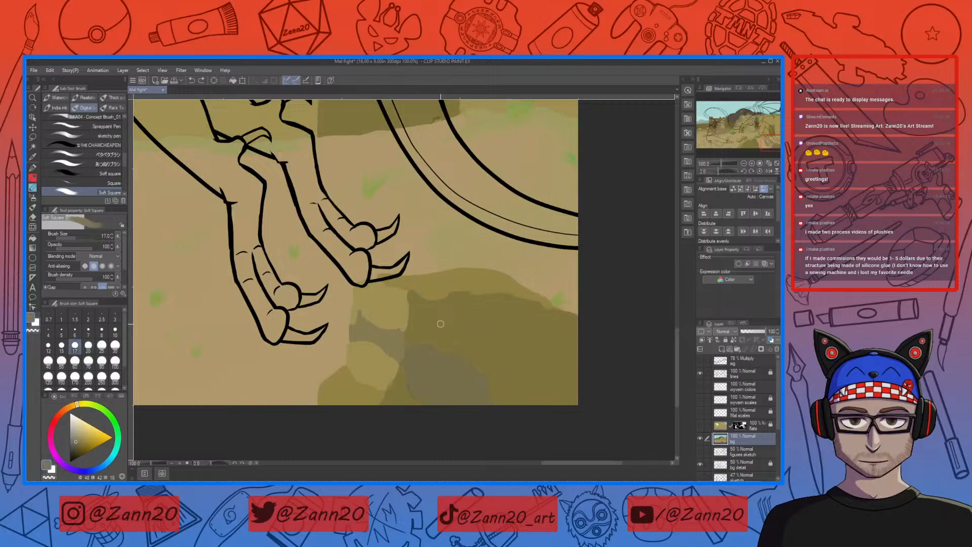
{"action": "key", "text": "bracketleft"}
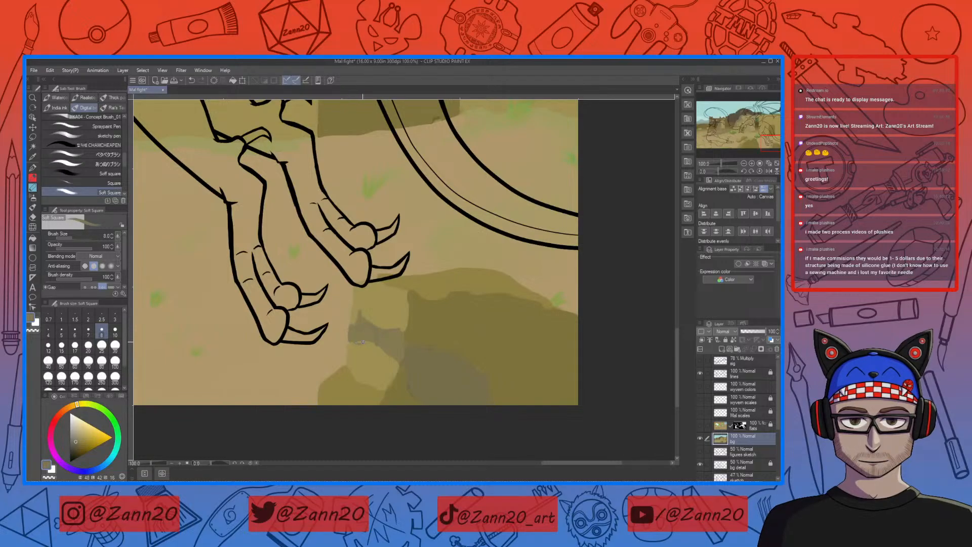
{"action": "right_click", "coordinate": [372, 349]}
{"action": "right_click", "coordinate": [376, 325]}
{"action": "left_click", "coordinate": [75, 443]}
{"action": "left_click_drag", "start_coordinate": [473, 390], "coordinate": [478, 332]}
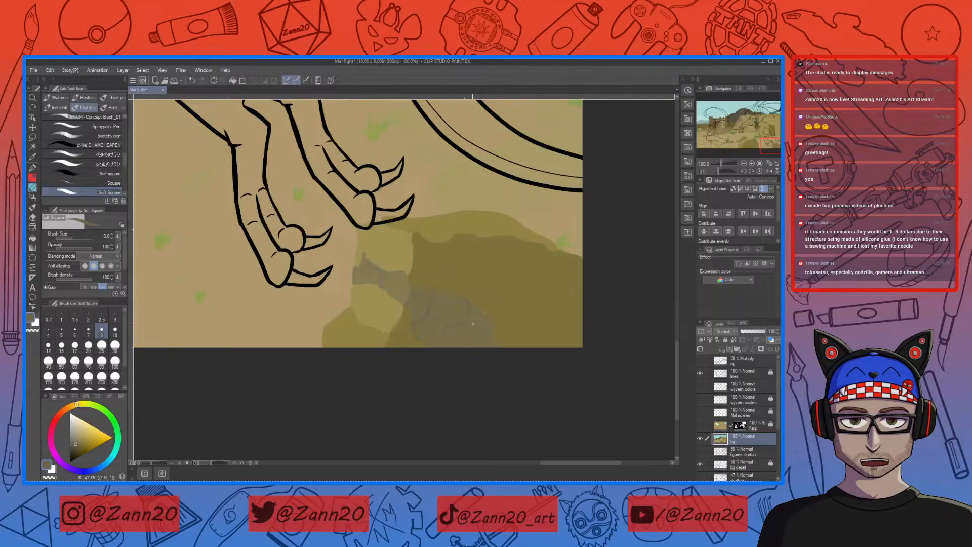
Trim the lower edge of the paving slab beneath the outstretched leg with sampled dirt color.
{"action": "key", "text": "ctrl+minus"}
{"action": "key", "text": "ctrl+minus"}
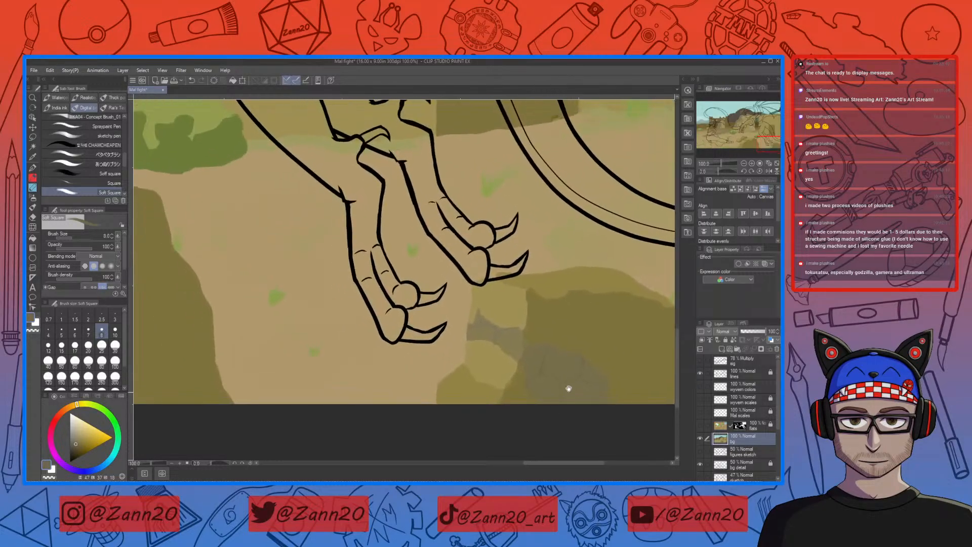
{"action": "key", "text": "ctrl+minus"}
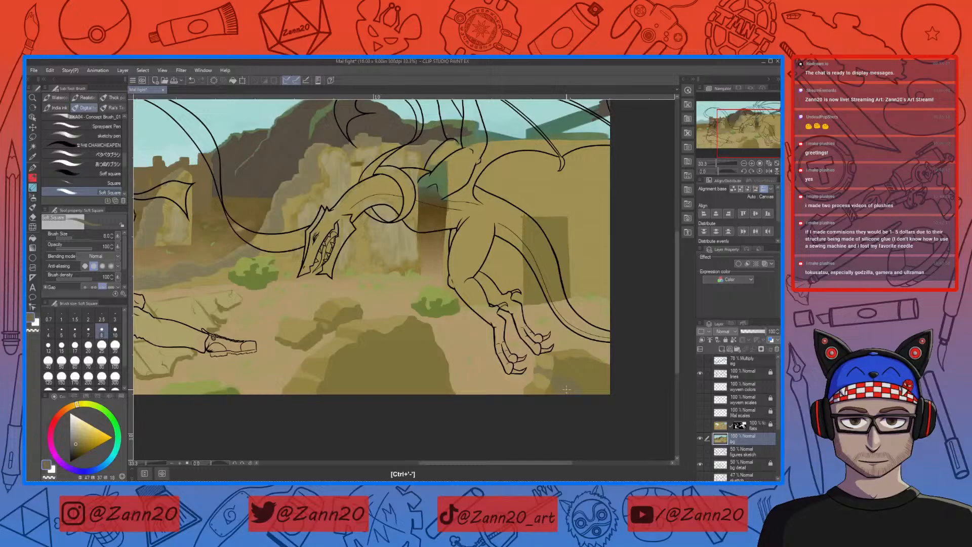
{"action": "key", "text": "ctrl+minus"}
{"action": "left_click_drag", "start_coordinate": [425, 402], "coordinate": [505, 400]}
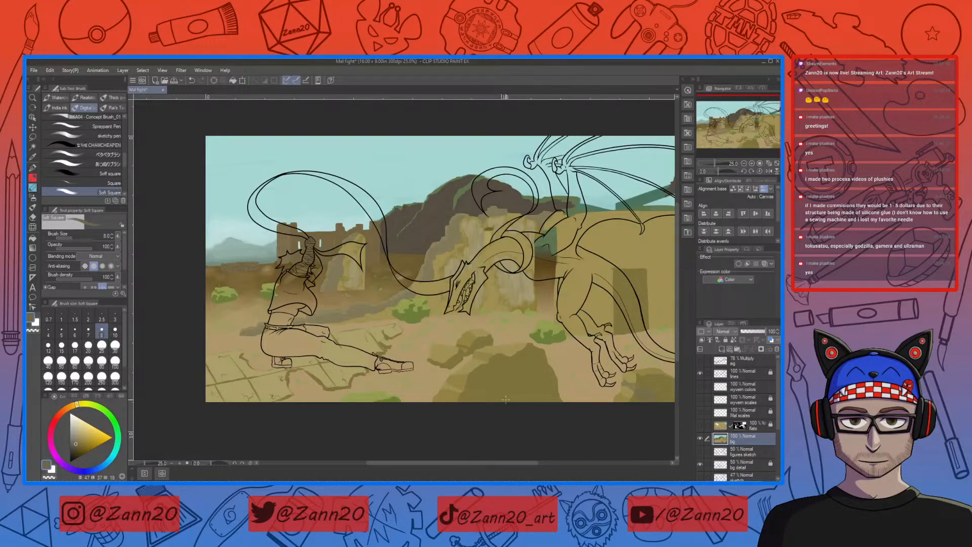
{"action": "scroll", "coordinate": [353, 387], "scroll_direction": "up", "scroll_amount": 3}
{"action": "left_click_drag", "start_coordinate": [384, 387], "coordinate": [493, 344]}
{"action": "right_click", "coordinate": [481, 321]}
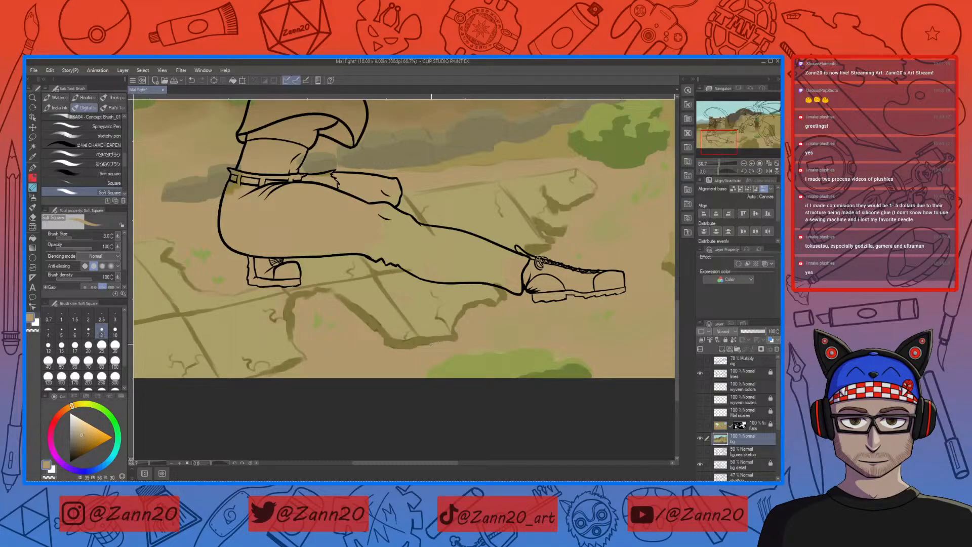
{"action": "left_click_drag", "start_coordinate": [449, 342], "coordinate": [424, 344]}
{"action": "left_click_drag", "start_coordinate": [400, 348], "coordinate": [420, 345]}
Enlarge the brush to 17 and refine the front paving slabs' broken edges with the dirt color.
{"action": "key", "text": "bracketright"}
{"action": "key", "text": "bracketright"}
{"action": "key", "text": "bracketright"}
{"action": "key", "text": "bracketright"}
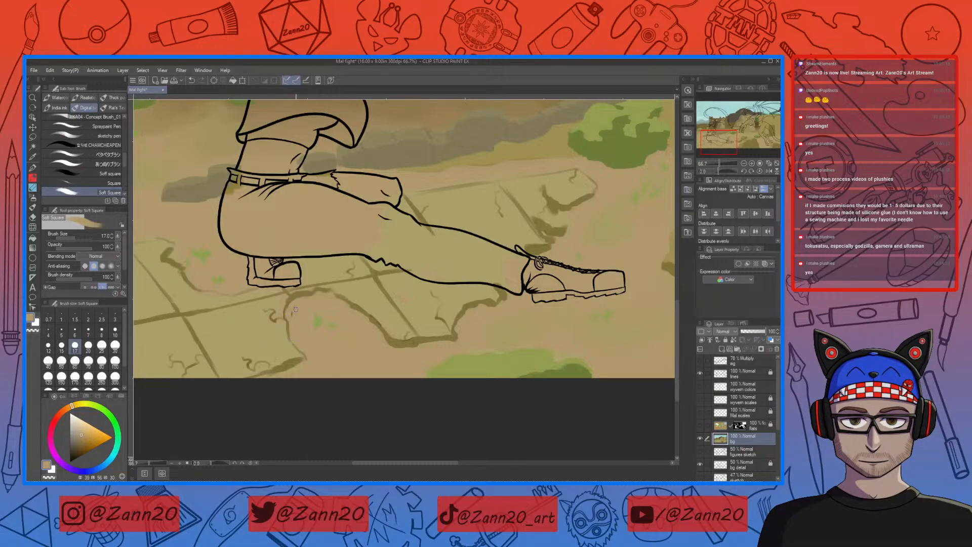
{"action": "left_click_drag", "start_coordinate": [302, 355], "coordinate": [431, 334]}
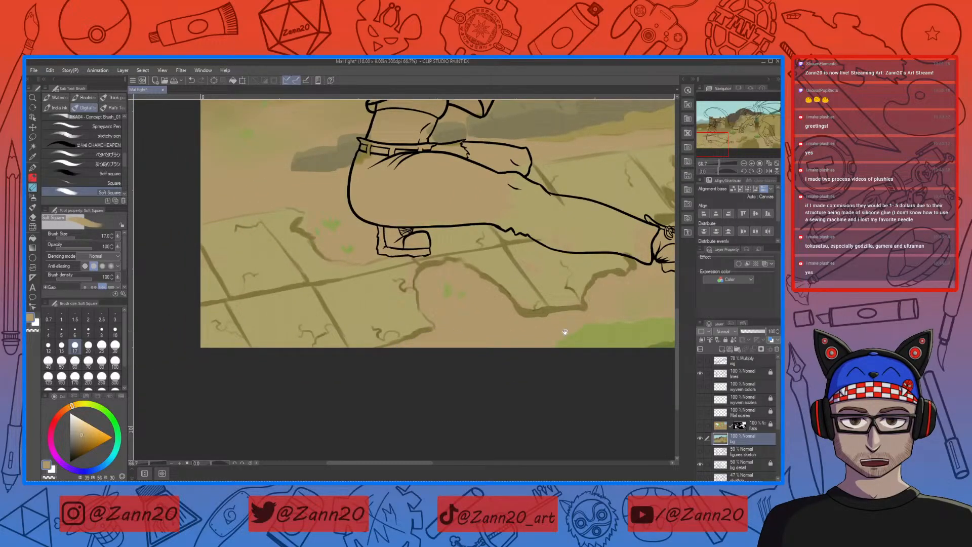
{"action": "left_click_drag", "start_coordinate": [560, 330], "coordinate": [489, 352]}
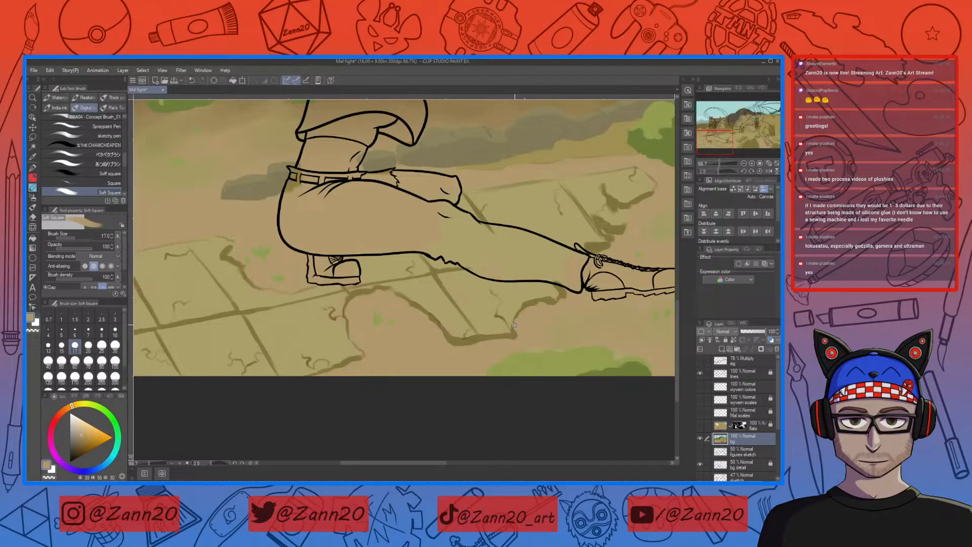
{"action": "left_click_drag", "start_coordinate": [517, 338], "coordinate": [448, 346]}
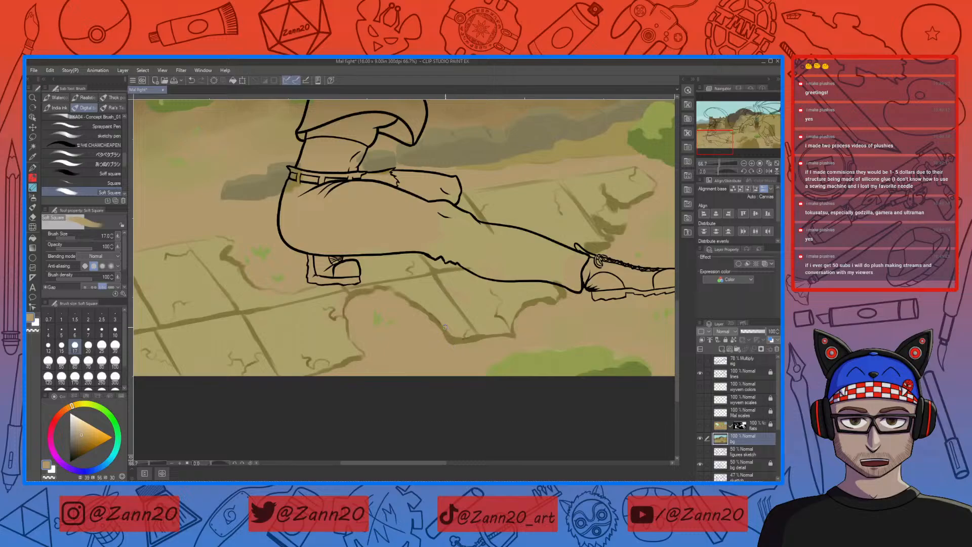
{"action": "left_click_drag", "start_coordinate": [532, 321], "coordinate": [483, 330]}
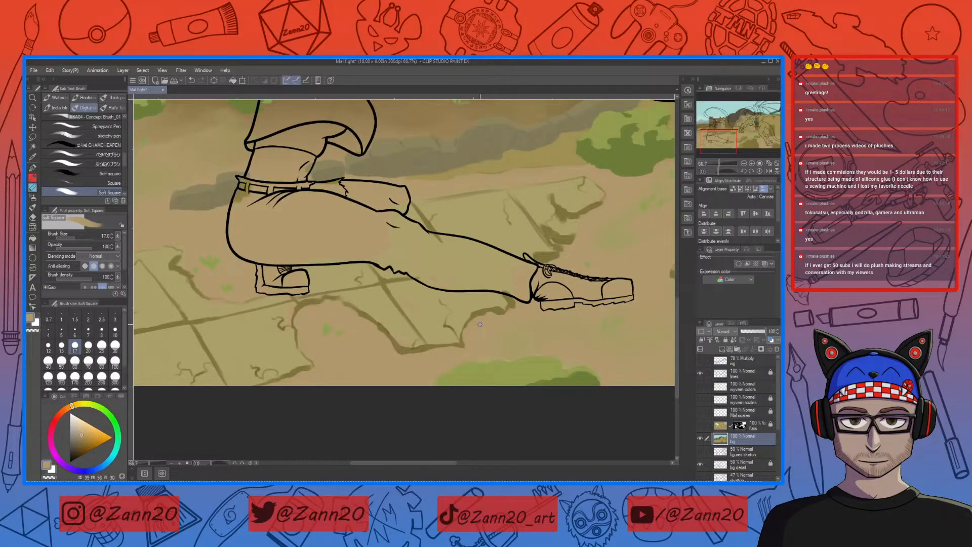
{"action": "left_click_drag", "start_coordinate": [520, 322], "coordinate": [483, 349]}
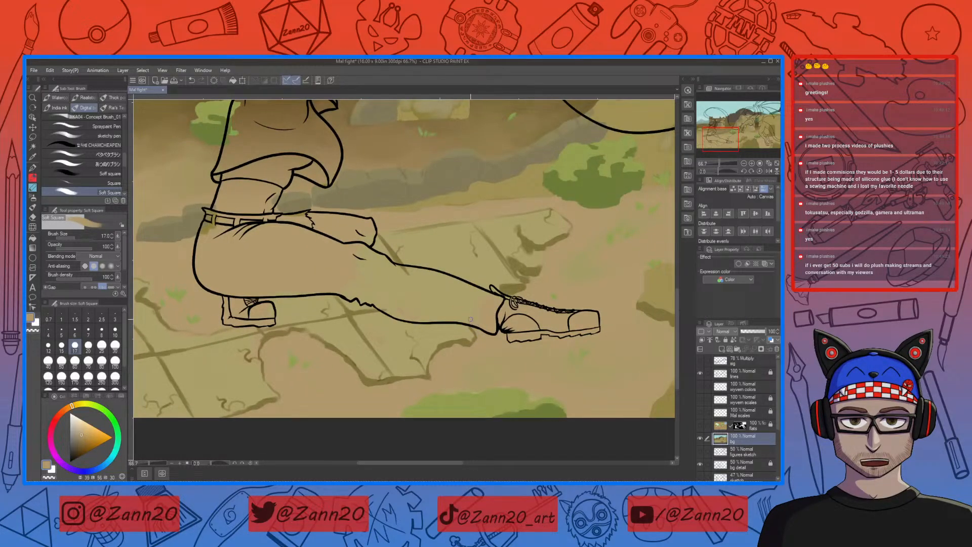
Clean up the outlines of the rear and far-side paving slabs with the dirt color.
{"action": "left_click_drag", "start_coordinate": [522, 344], "coordinate": [508, 390]}
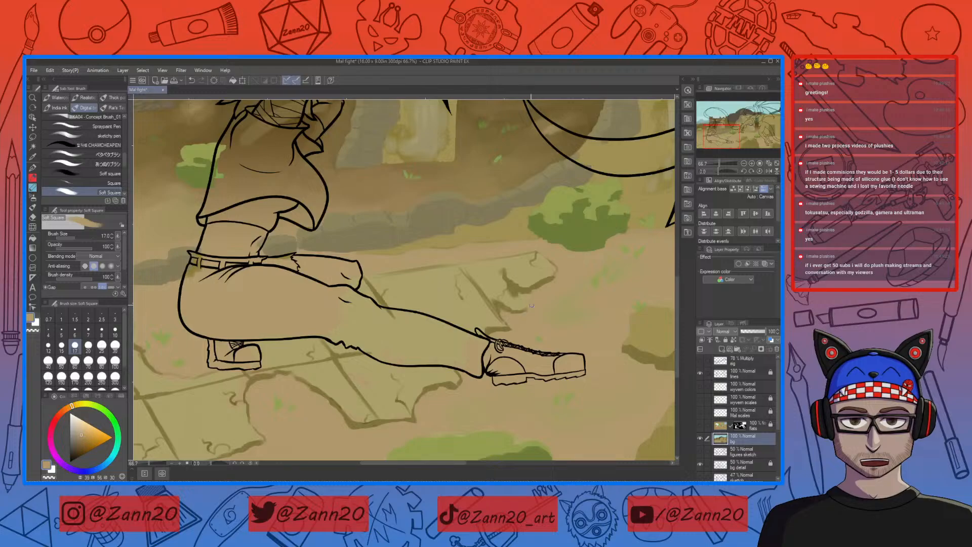
{"action": "left_click_drag", "start_coordinate": [543, 304], "coordinate": [533, 340]}
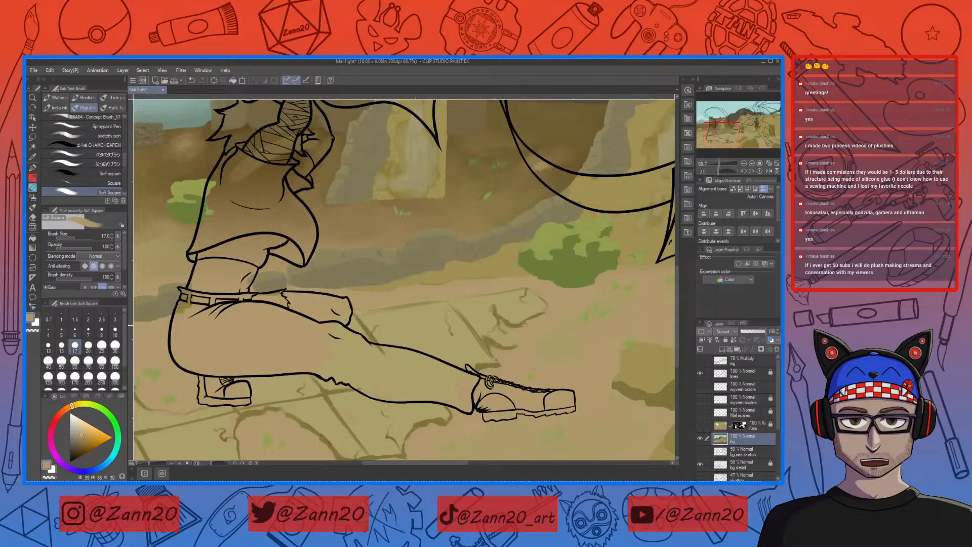
{"action": "mouse_move", "coordinate": [512, 366]}
{"action": "left_mouse_down"}
{"action": "mouse_move", "coordinate": [591, 313]}
{"action": "mouse_move", "coordinate": [460, 407]}
{"action": "left_mouse_up"}
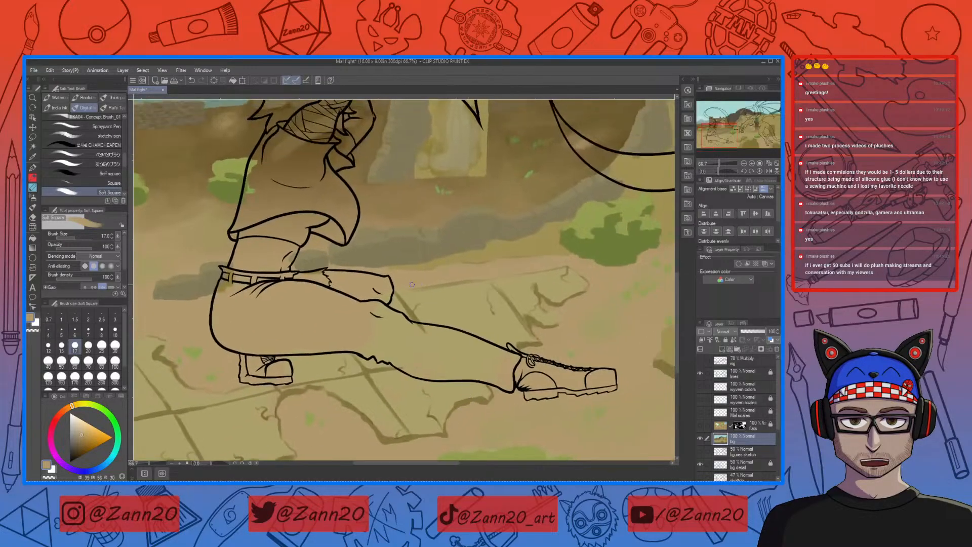
{"action": "left_click_drag", "start_coordinate": [319, 444], "coordinate": [474, 355]}
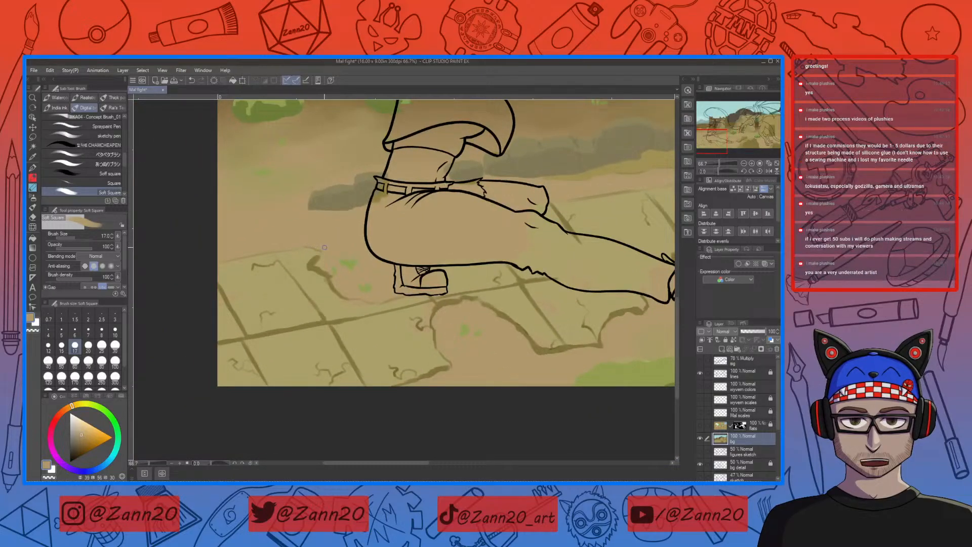
{"action": "left_click_drag", "start_coordinate": [375, 267], "coordinate": [422, 329]}
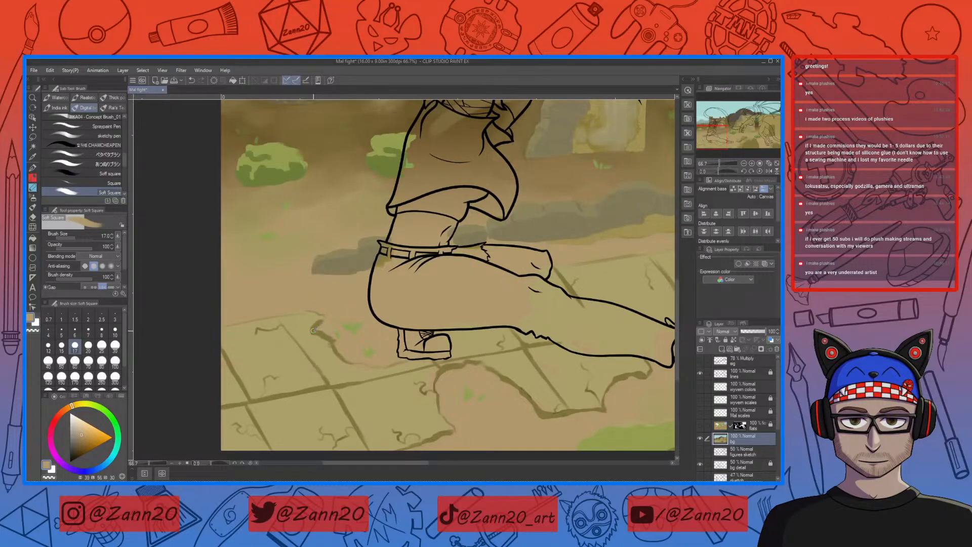
{"action": "left_click_drag", "start_coordinate": [315, 331], "coordinate": [326, 335]}
Examine the refined paving slabs around the outstretched leg and the balance of the whole composition.
{"action": "mouse_move", "coordinate": [544, 410]}
{"action": "left_mouse_down"}
{"action": "mouse_move", "coordinate": [536, 337]}
{"action": "mouse_move", "coordinate": [460, 382]}
{"action": "mouse_move", "coordinate": [542, 338]}
{"action": "left_mouse_up"}
{"action": "left_click_drag", "start_coordinate": [557, 304], "coordinate": [469, 384]}
{"action": "left_click_drag", "start_coordinate": [523, 360], "coordinate": [425, 325]}
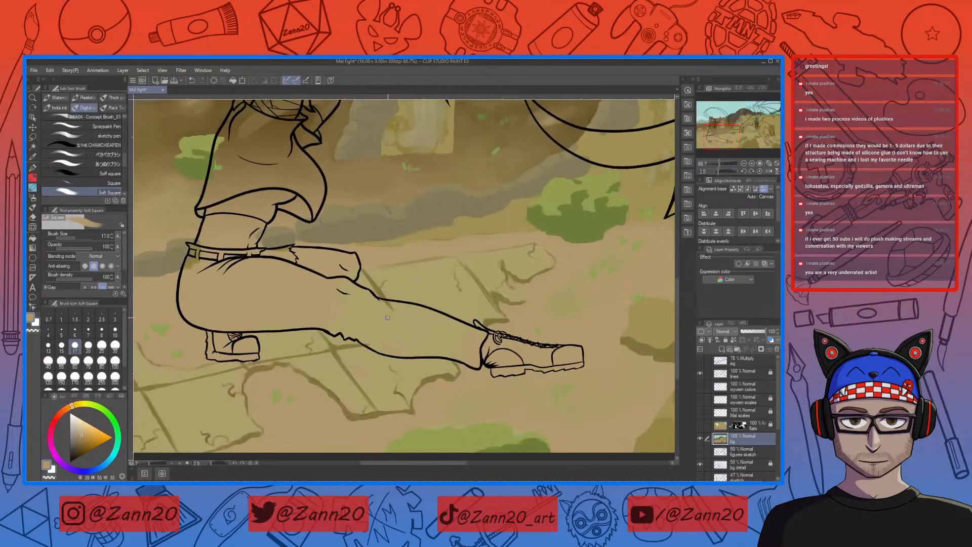
{"action": "left_click", "coordinate": [491, 232], "text": "alt"}
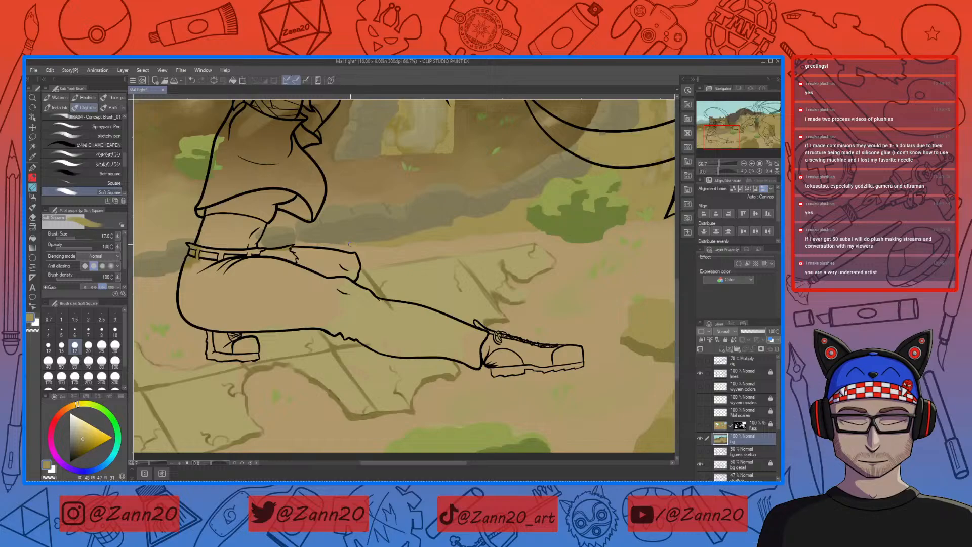
{"action": "key", "text": "ctrl+minus"}
{"action": "key", "text": "ctrl+minus"}
{"action": "key", "text": "ctrl+minus"}
{"action": "left_click_drag", "start_coordinate": [504, 337], "coordinate": [499, 373]}
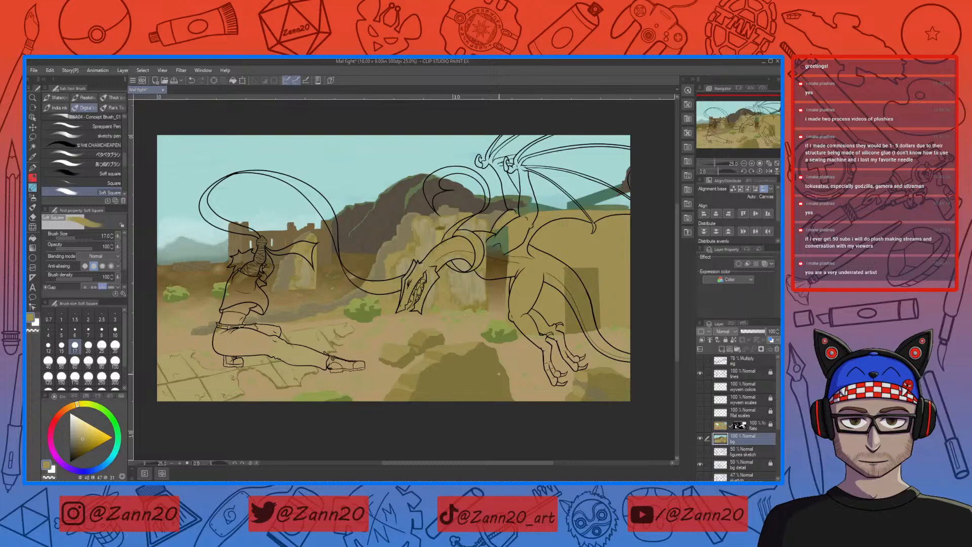
{"action": "key", "text": "ctrl+minus"}
{"action": "key", "text": "ctrl+plus"}
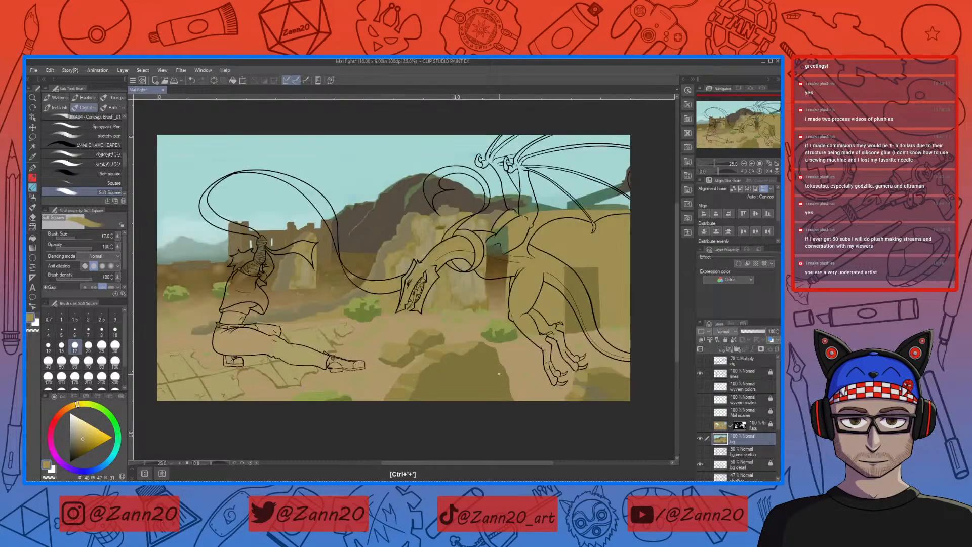
{"action": "left_click_drag", "start_coordinate": [376, 340], "coordinate": [405, 347]}
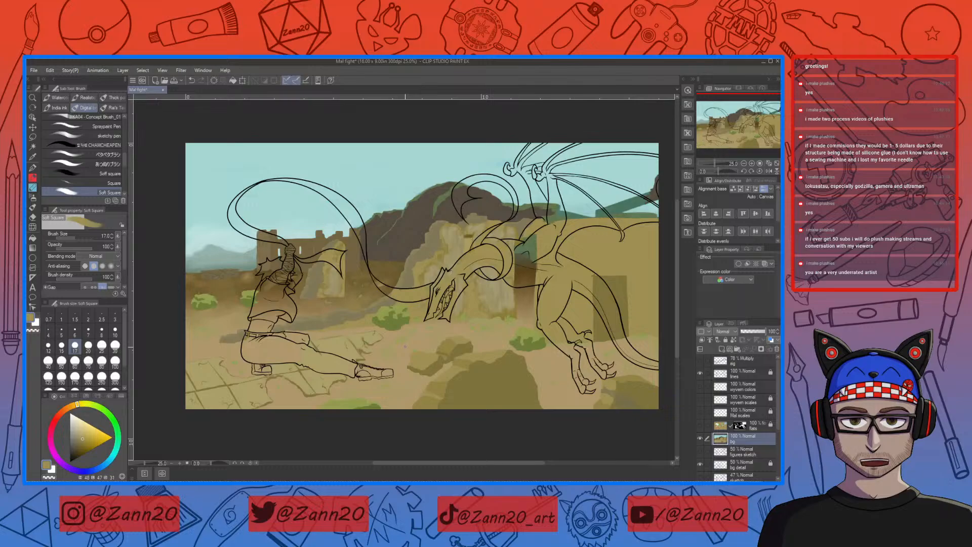
Paint a pale layered cloud in the upper middle sky with a lightened sky blue and brush size 70.
{"action": "right_click", "coordinate": [334, 148]}
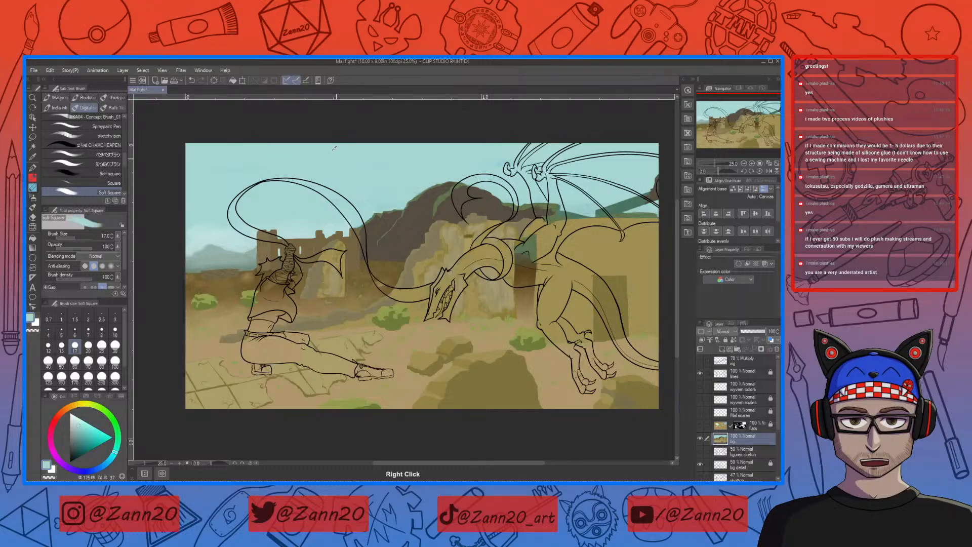
{"action": "left_click", "coordinate": [80, 419]}
{"action": "left_click_drag", "start_coordinate": [80, 419], "coordinate": [79, 417]}
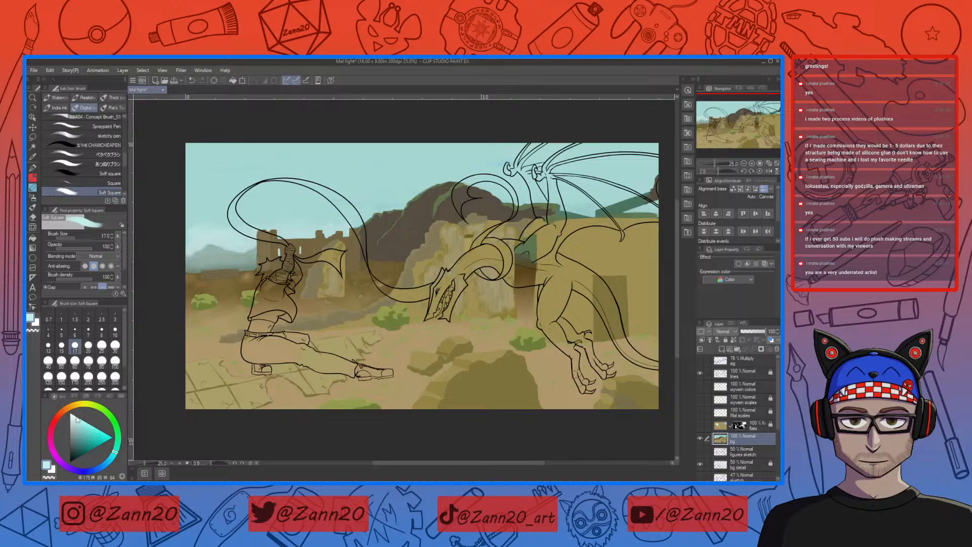
{"action": "key", "text": "ctrl+z"}
{"action": "key", "text": "bracketright"}
{"action": "key", "text": "bracketright"}
{"action": "key", "text": "bracketright"}
{"action": "key", "text": "bracketright"}
{"action": "key", "text": "bracketright"}
{"action": "key", "text": "bracketright"}
{"action": "key", "text": "bracketright"}
{"action": "mouse_move", "coordinate": [331, 164]}
{"action": "left_mouse_down"}
{"action": "mouse_move", "coordinate": [406, 152]}
{"action": "mouse_move", "coordinate": [392, 150]}
{"action": "mouse_move", "coordinate": [480, 157]}
{"action": "left_mouse_up"}
{"action": "mouse_move", "coordinate": [402, 154]}
{"action": "left_mouse_down"}
{"action": "mouse_move", "coordinate": [438, 157]}
{"action": "mouse_move", "coordinate": [365, 164]}
{"action": "left_mouse_up"}
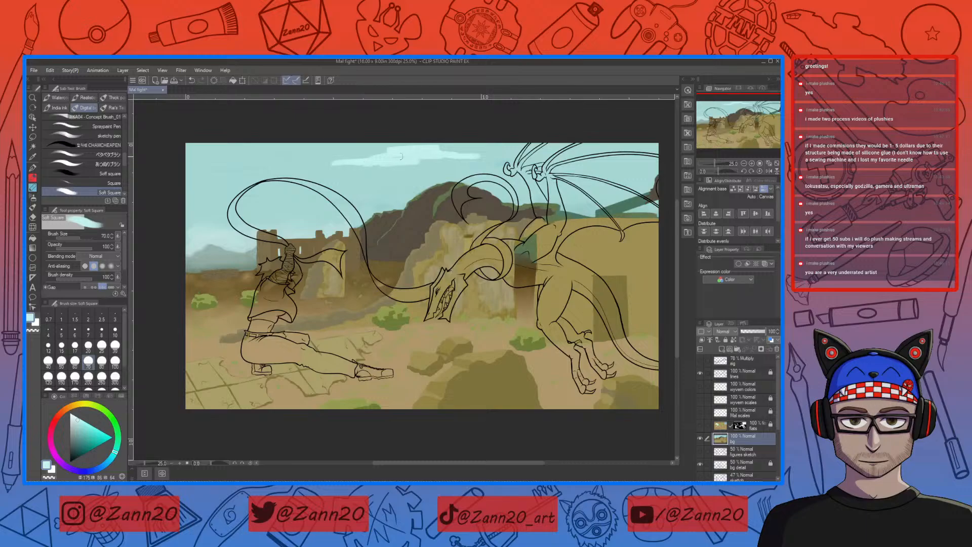
{"action": "left_click_drag", "start_coordinate": [426, 160], "coordinate": [464, 156]}
Add pale cloud streaks across the left sky above the whip loop, and undo the last stroke.
{"action": "mouse_move", "coordinate": [215, 174]}
{"action": "left_mouse_down"}
{"action": "mouse_move", "coordinate": [290, 170]}
{"action": "mouse_move", "coordinate": [261, 177]}
{"action": "mouse_move", "coordinate": [281, 179]}
{"action": "mouse_move", "coordinate": [177, 190]}
{"action": "left_mouse_up"}
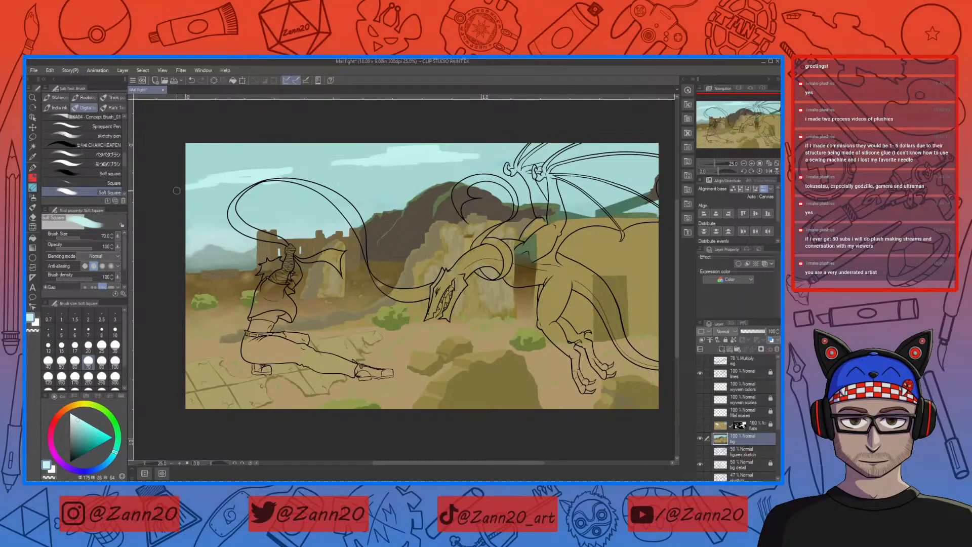
{"action": "mouse_move", "coordinate": [306, 179]}
{"action": "left_mouse_down"}
{"action": "mouse_move", "coordinate": [281, 180]}
{"action": "mouse_move", "coordinate": [337, 186]}
{"action": "left_mouse_up"}
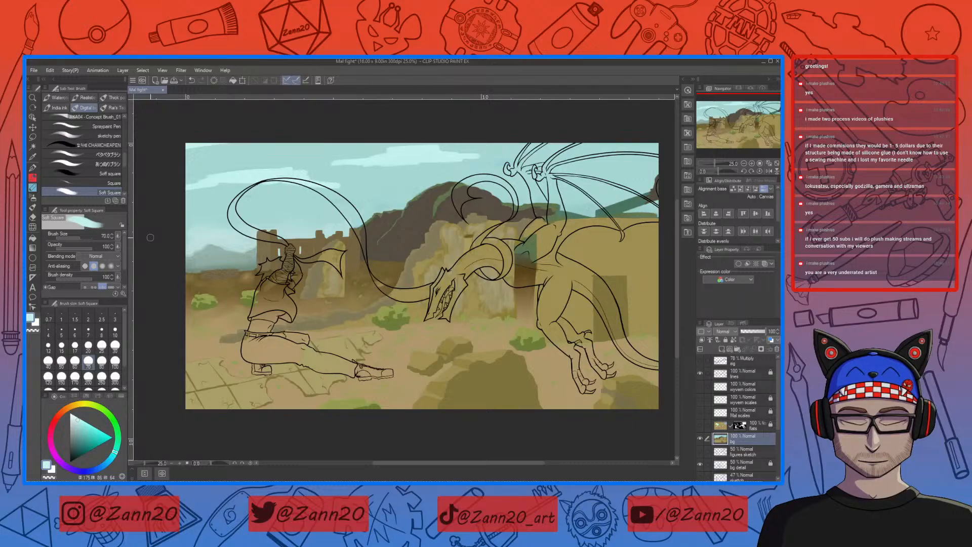
{"action": "right_click", "coordinate": [391, 173]}
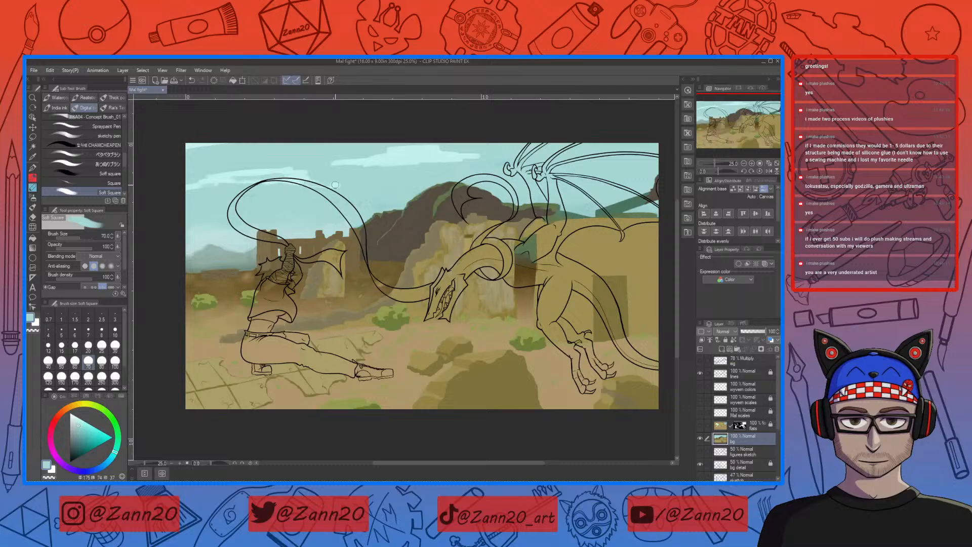
{"action": "key", "text": "ctrl+z"}
Soften and vary the upper middle cloud with sampled sky and cloud blues, and pick a lighter tint.
{"action": "key", "text": "ctrl+plus"}
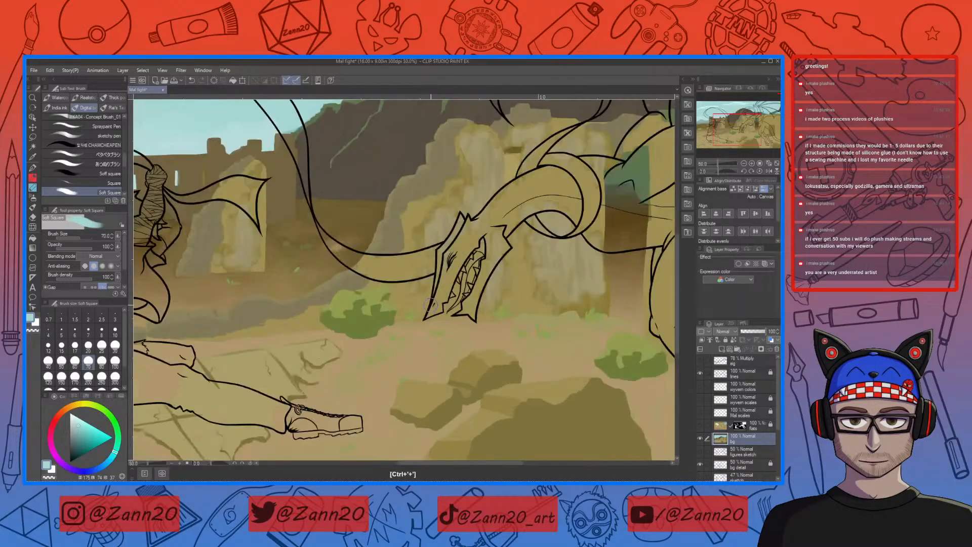
{"action": "left_click_drag", "start_coordinate": [401, 139], "coordinate": [488, 278]}
{"action": "right_click", "coordinate": [529, 248]}
{"action": "right_click", "coordinate": [530, 246]}
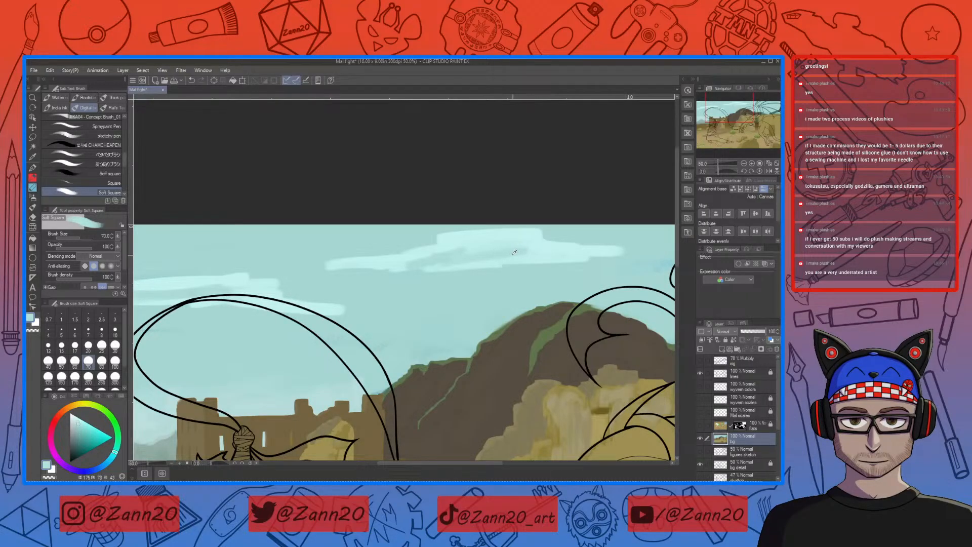
{"action": "right_click", "coordinate": [433, 256]}
{"action": "left_click", "coordinate": [79, 420]}
Brighten and reshape the body of the left cloud above the whip loop with sampled cloud color.
{"action": "left_click_drag", "start_coordinate": [302, 363], "coordinate": [578, 345]}
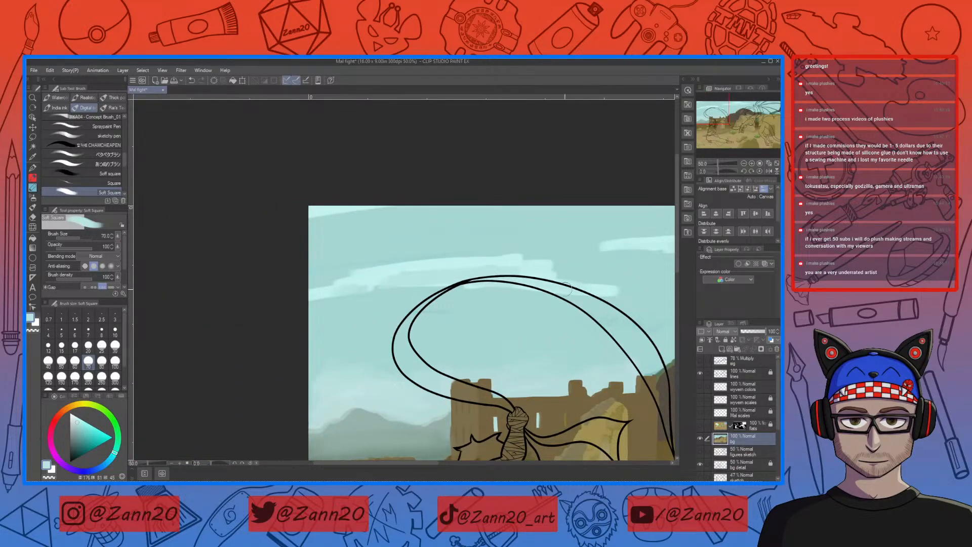
{"action": "left_click_drag", "start_coordinate": [595, 305], "coordinate": [581, 320]}
{"action": "left_click_drag", "start_coordinate": [364, 300], "coordinate": [338, 307]}
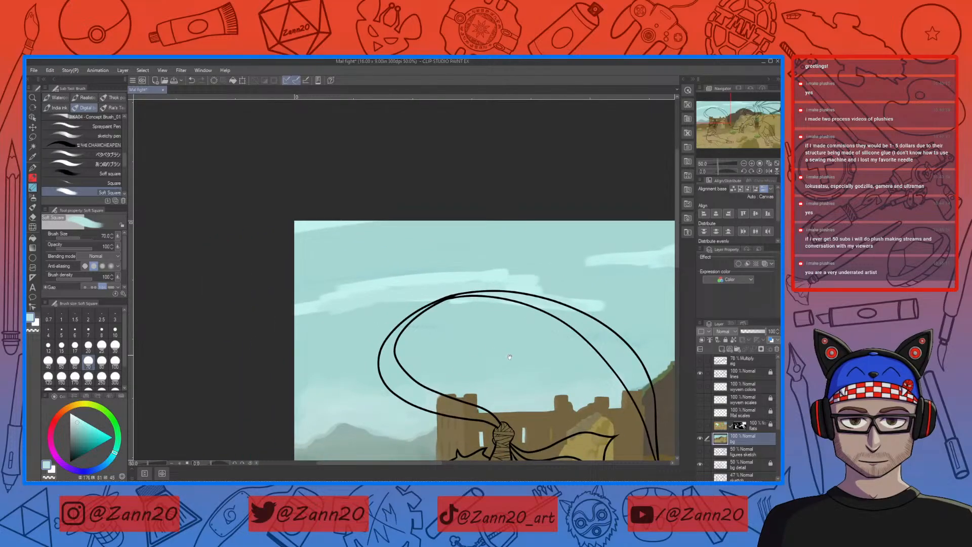
{"action": "left_click_drag", "start_coordinate": [468, 323], "coordinate": [508, 337]}
{"action": "right_click", "coordinate": [413, 295]}
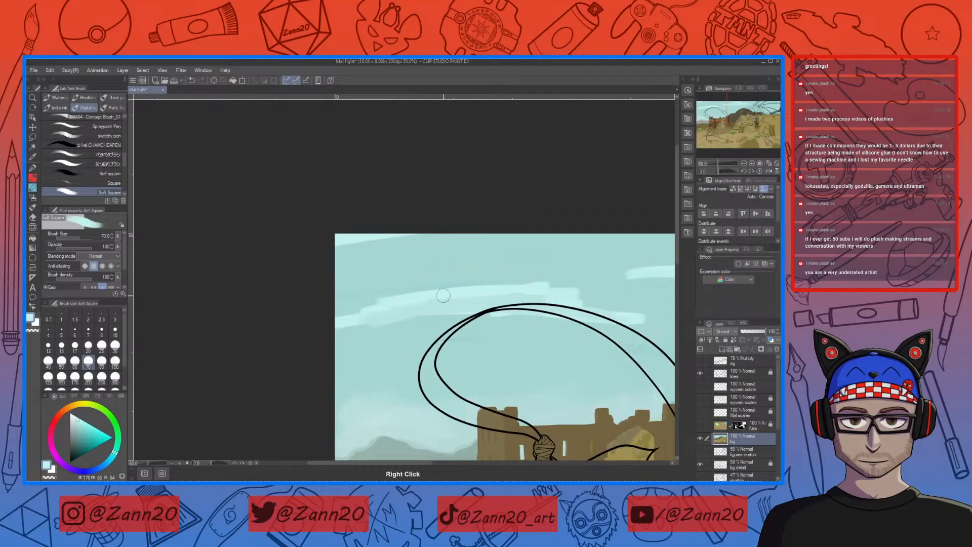
{"action": "left_click_drag", "start_coordinate": [407, 300], "coordinate": [535, 292]}
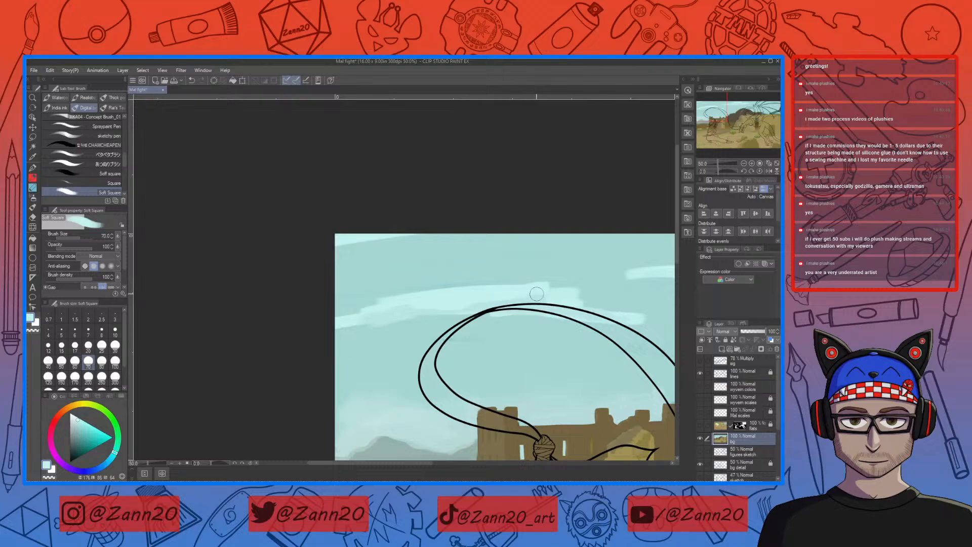
{"action": "key", "text": "ctrl+z"}
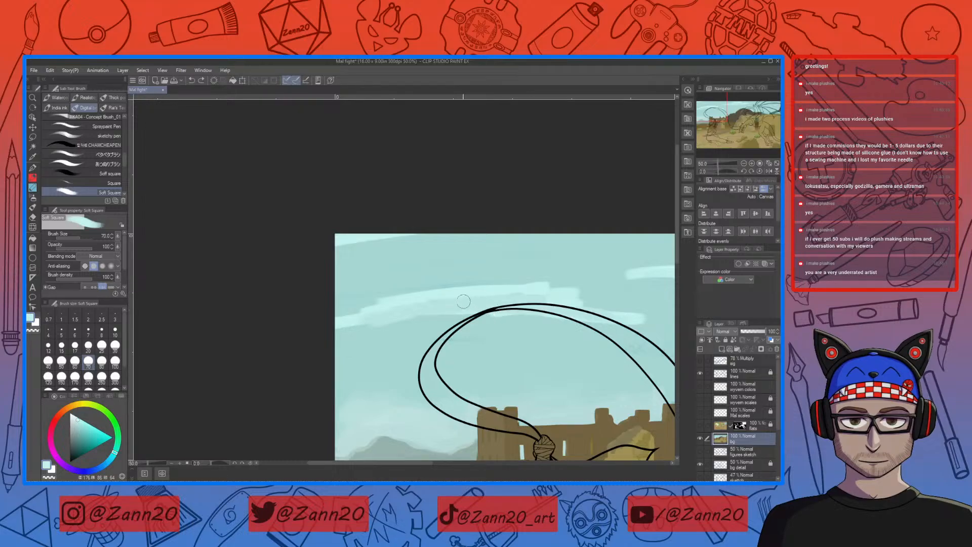
{"action": "left_click_drag", "start_coordinate": [436, 300], "coordinate": [508, 294]}
Build up a raised, puffy top on the left cloud and blend its trailing edge into the sky.
{"action": "mouse_move", "coordinate": [578, 375]}
{"action": "left_mouse_down"}
{"action": "mouse_move", "coordinate": [445, 359]}
{"action": "mouse_move", "coordinate": [471, 353]}
{"action": "left_mouse_up"}
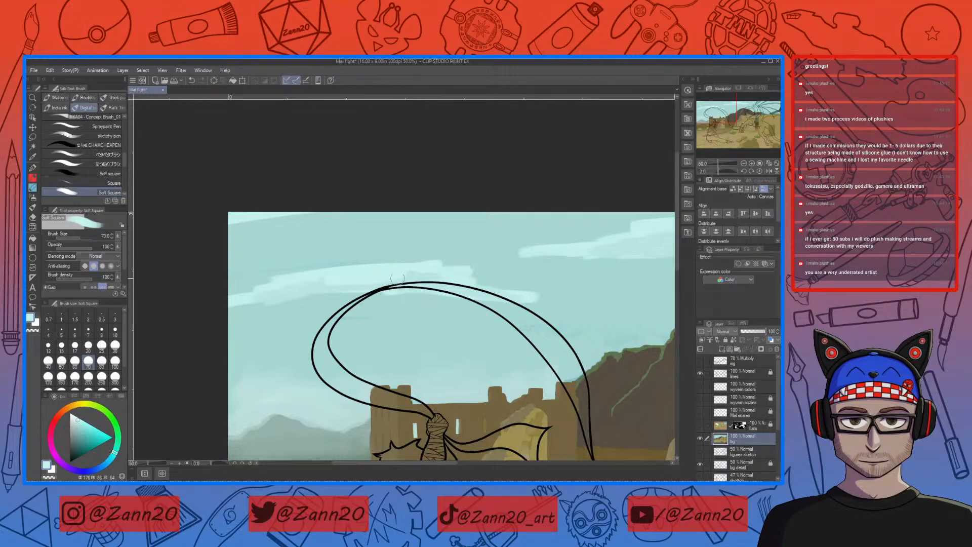
{"action": "mouse_move", "coordinate": [304, 269]}
{"action": "left_mouse_down"}
{"action": "mouse_move", "coordinate": [406, 266]}
{"action": "mouse_move", "coordinate": [333, 263]}
{"action": "mouse_move", "coordinate": [375, 255]}
{"action": "mouse_move", "coordinate": [396, 266]}
{"action": "left_mouse_up"}
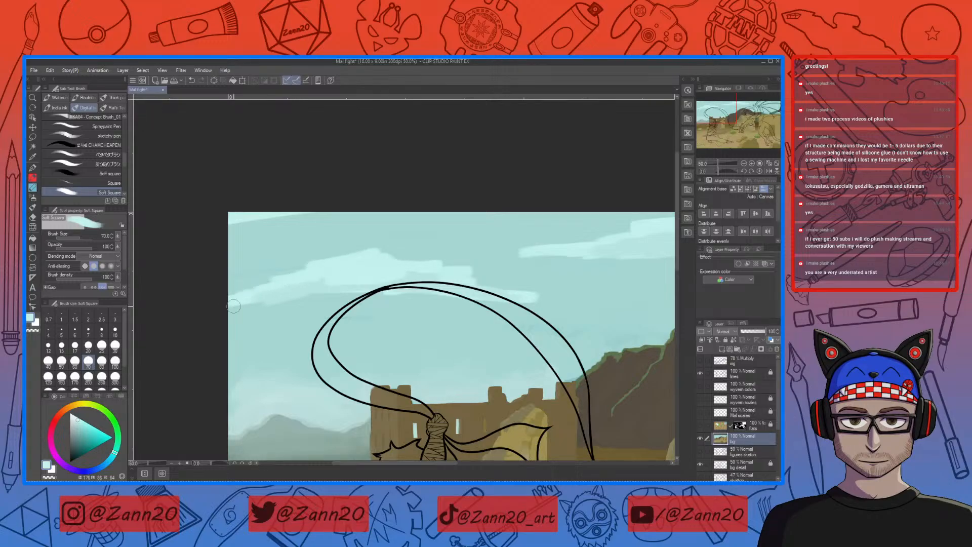
{"action": "left_click_drag", "start_coordinate": [463, 281], "coordinate": [499, 290]}
{"action": "left_click_drag", "start_coordinate": [530, 322], "coordinate": [497, 343]}
{"action": "right_click", "coordinate": [314, 306]}
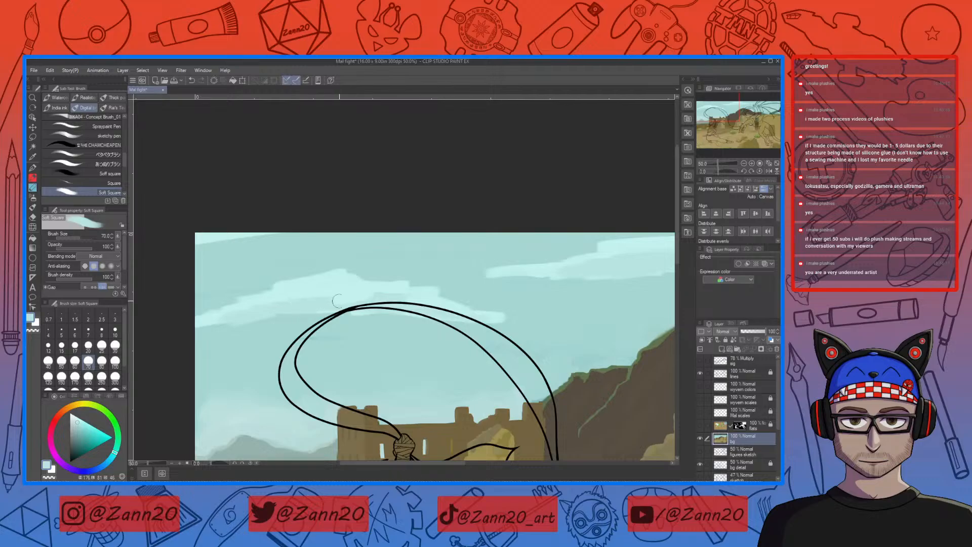
{"action": "left_click_drag", "start_coordinate": [519, 343], "coordinate": [291, 397]}
{"action": "right_click", "coordinate": [387, 298]}
{"action": "left_click_drag", "start_coordinate": [379, 298], "coordinate": [334, 327]}
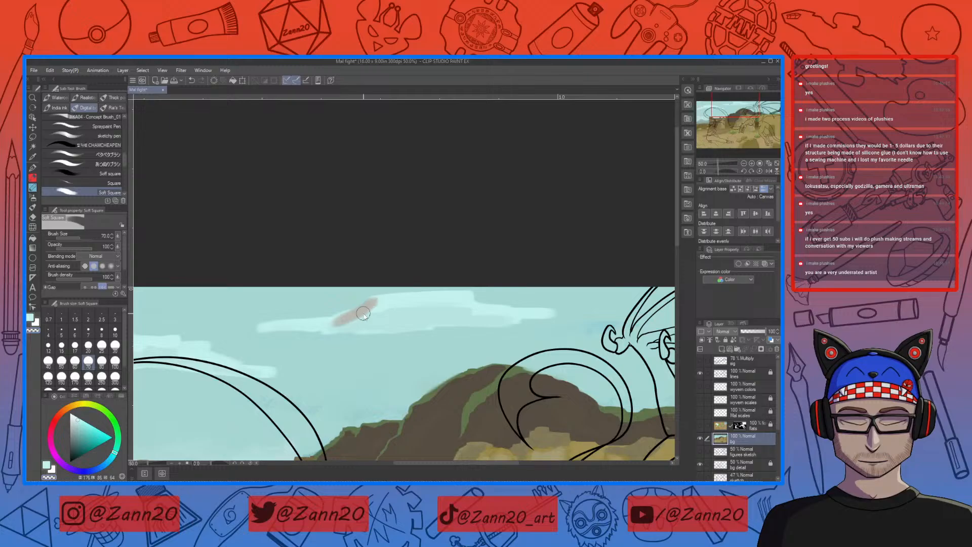
{"action": "key", "text": "ctrl+z"}
{"action": "right_click", "coordinate": [363, 313]}
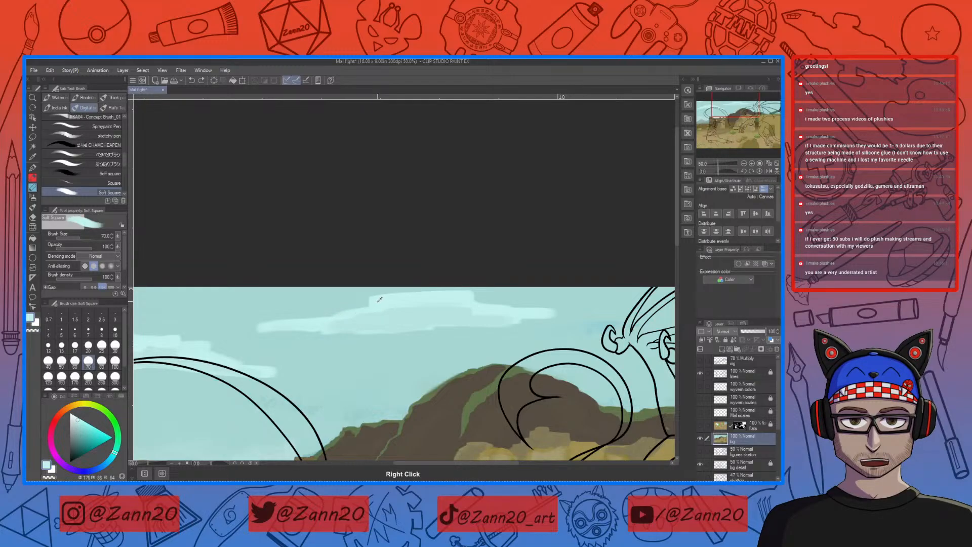
{"action": "left_click_drag", "start_coordinate": [376, 304], "coordinate": [315, 321]}
{"action": "left_click_drag", "start_coordinate": [382, 300], "coordinate": [297, 319]}
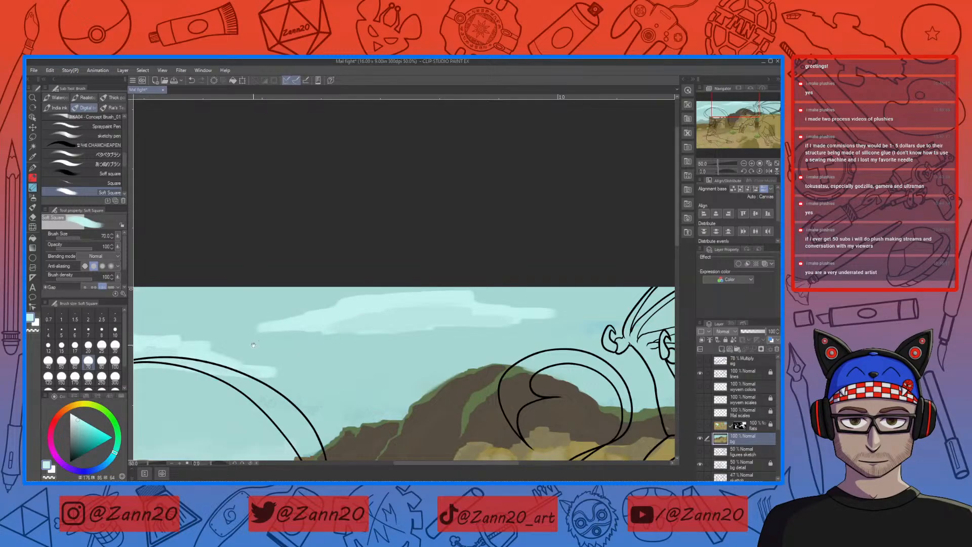
{"action": "key", "text": "ctrl+z"}
{"action": "key", "text": "ctrl+z"}
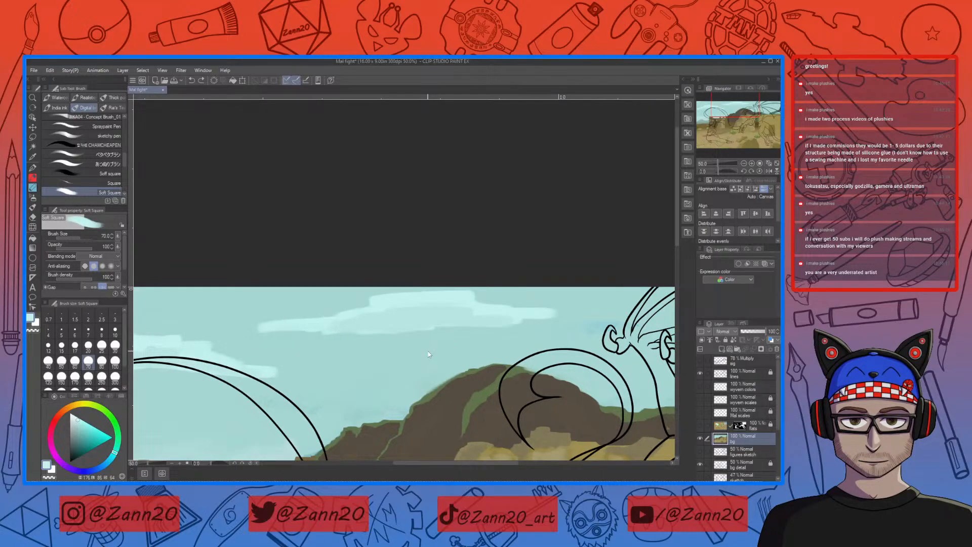
Round off the right end of the middle cloud and soften its underside with sampled blue tones.
{"action": "mouse_move", "coordinate": [480, 305]}
{"action": "left_mouse_down"}
{"action": "mouse_move", "coordinate": [468, 300]}
{"action": "mouse_move", "coordinate": [554, 311]}
{"action": "left_mouse_up"}
{"action": "right_click", "coordinate": [462, 317]}
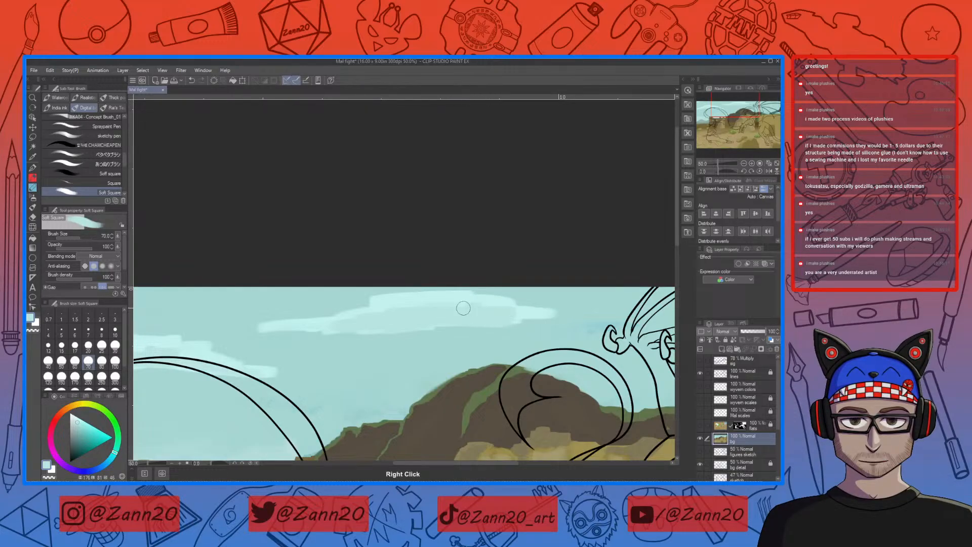
{"action": "left_click_drag", "start_coordinate": [352, 326], "coordinate": [484, 323]}
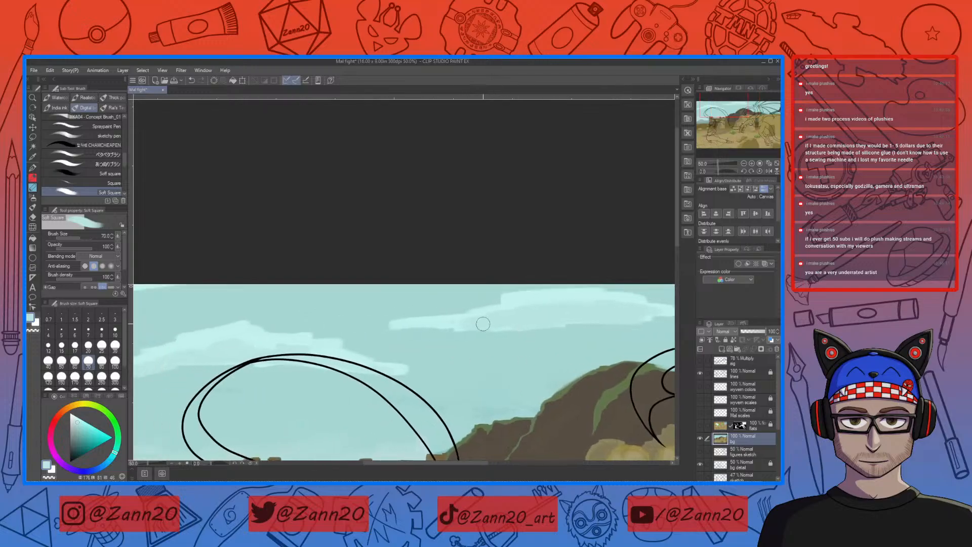
{"action": "left_click_drag", "start_coordinate": [538, 371], "coordinate": [509, 368]}
Review the painted clouds against the whole composition at small and medium zoom.
{"action": "key", "text": "ctrl+minus"}
{"action": "key", "text": "ctrl+minus"}
{"action": "key", "text": "ctrl+minus"}
{"action": "key", "text": "ctrl+minus"}
{"action": "key", "text": "ctrl+minus"}
{"action": "key", "text": "ctrl+minus"}
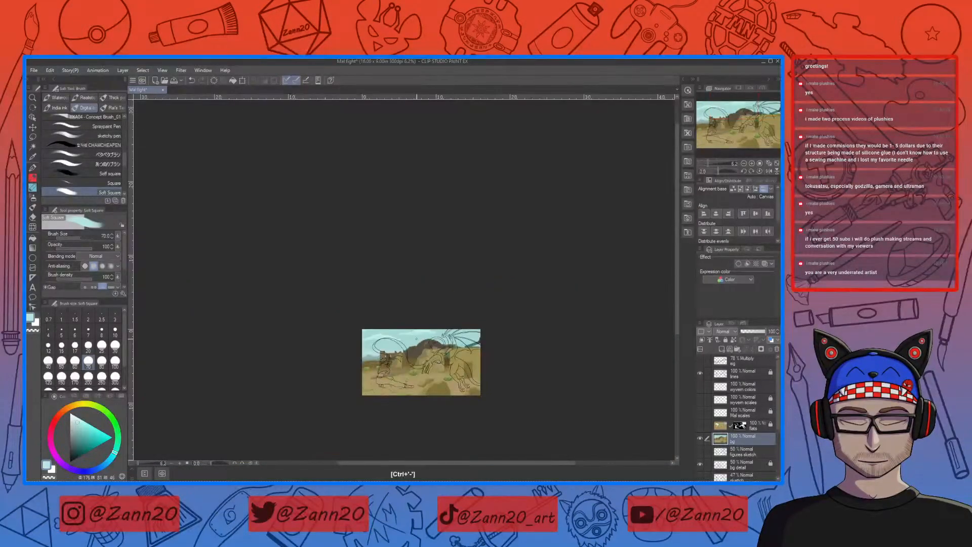
{"action": "key", "text": "ctrl+plus"}
{"action": "key", "text": "ctrl+plus"}
{"action": "left_click_drag", "start_coordinate": [524, 383], "coordinate": [487, 243]}
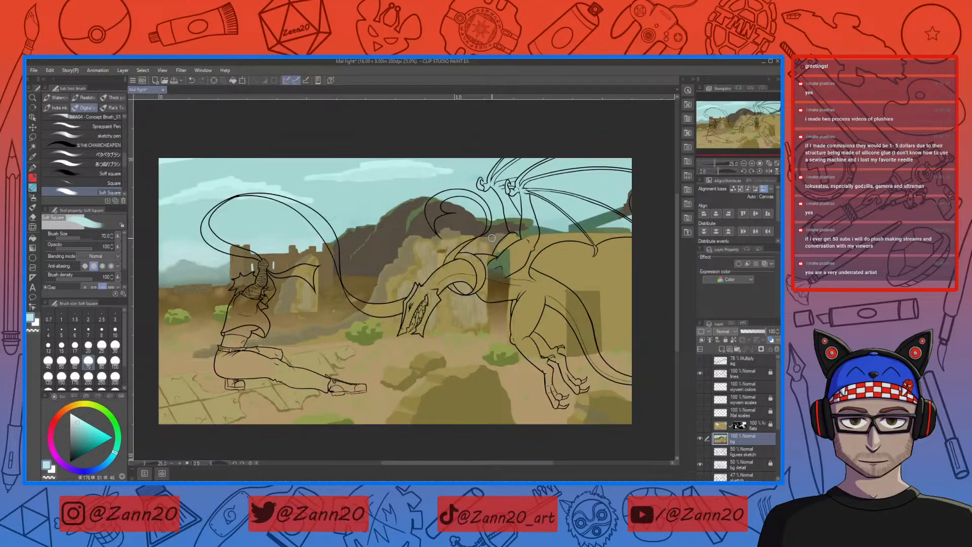
{"action": "mouse_move", "coordinate": [557, 392]}
{"action": "left_mouse_down"}
{"action": "mouse_move", "coordinate": [525, 392]}
{"action": "mouse_move", "coordinate": [521, 349]}
{"action": "mouse_move", "coordinate": [516, 383]}
{"action": "mouse_move", "coordinate": [558, 389]}
{"action": "left_mouse_up"}
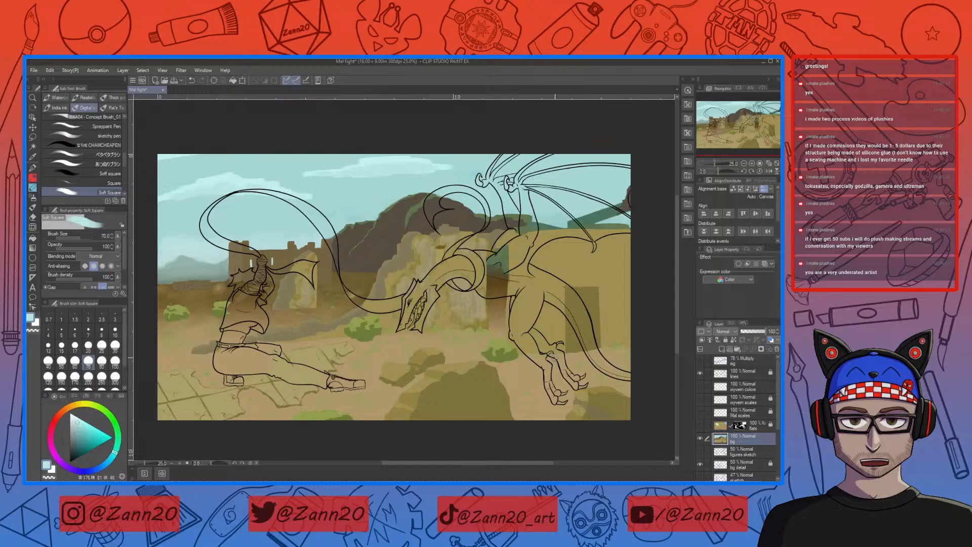
Paint pale weathering patches across the large wall behind the wyvern with sampled wall color and the Soft Square brush at size 150.
{"action": "right_click", "coordinate": [485, 313]}
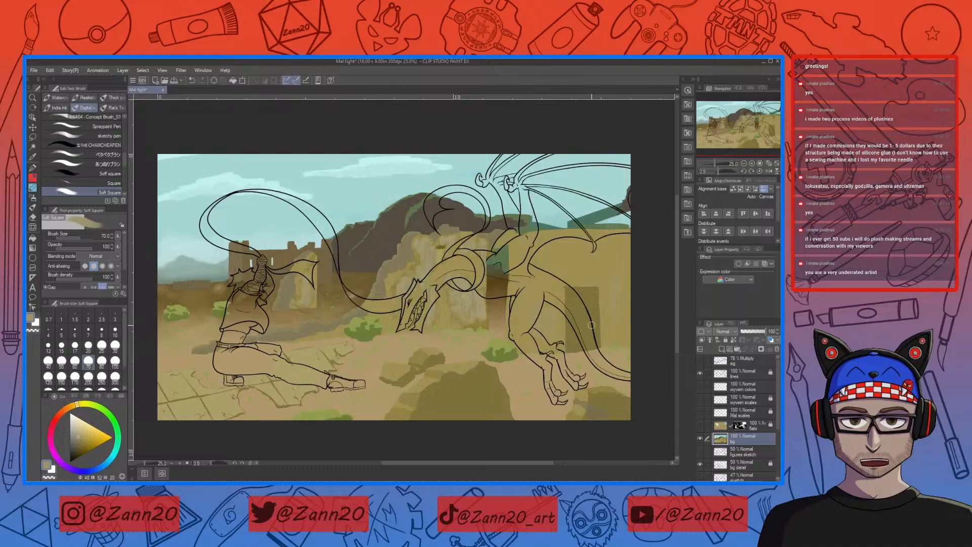
{"action": "key", "text": "ctrl+plus"}
{"action": "key", "text": "ctrl+plus"}
{"action": "left_click_drag", "start_coordinate": [580, 374], "coordinate": [350, 396]}
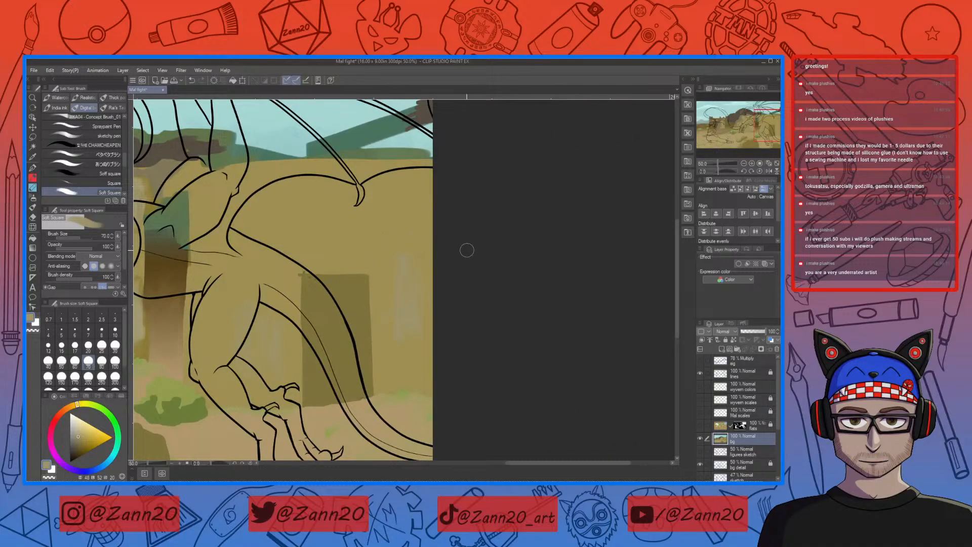
{"action": "key", "text": "bracketright"}
{"action": "key", "text": "bracketright"}
{"action": "key", "text": "bracketright"}
{"action": "key", "text": "bracketright"}
{"action": "left_click_drag", "start_coordinate": [433, 382], "coordinate": [701, 357]}
{"action": "right_click", "coordinate": [372, 288]}
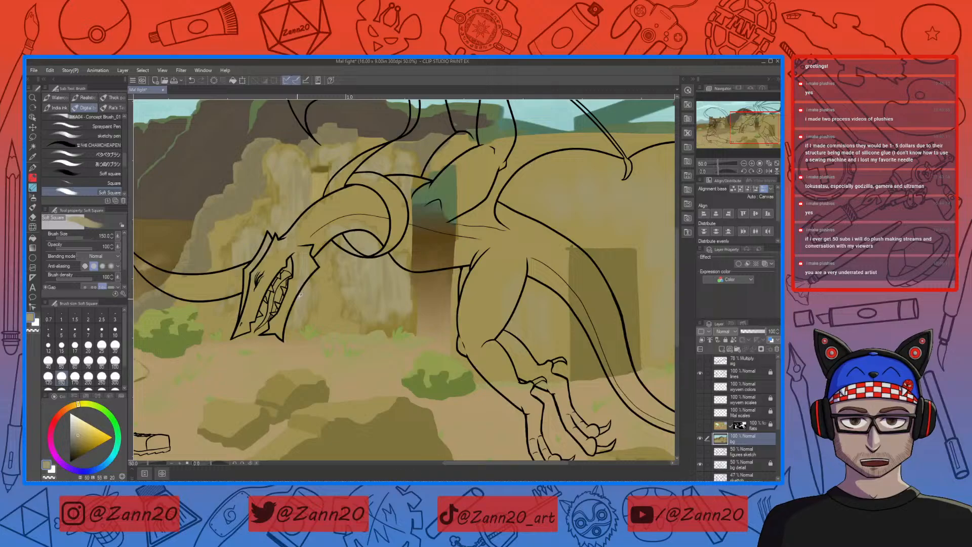
{"action": "left_click_drag", "start_coordinate": [616, 336], "coordinate": [504, 405]}
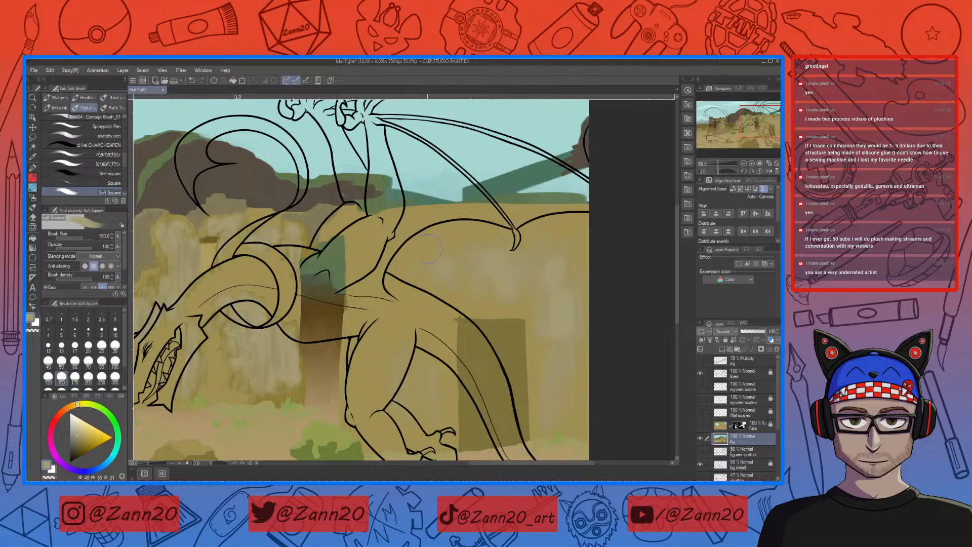
{"action": "mouse_move", "coordinate": [487, 403]}
{"action": "left_mouse_down"}
{"action": "mouse_move", "coordinate": [505, 328]}
{"action": "mouse_move", "coordinate": [558, 334]}
{"action": "mouse_move", "coordinate": [476, 432]}
{"action": "left_mouse_up"}
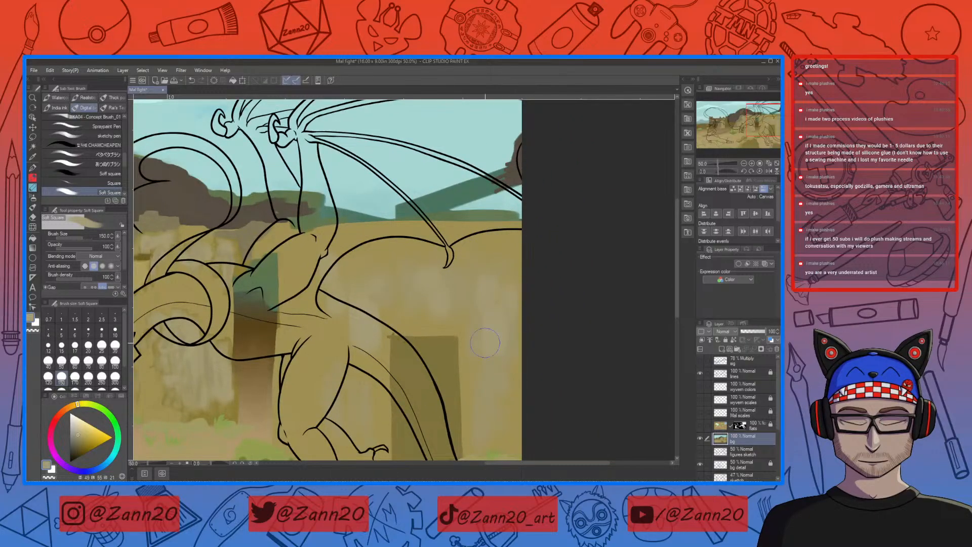
{"action": "left_click_drag", "start_coordinate": [472, 380], "coordinate": [535, 275]}
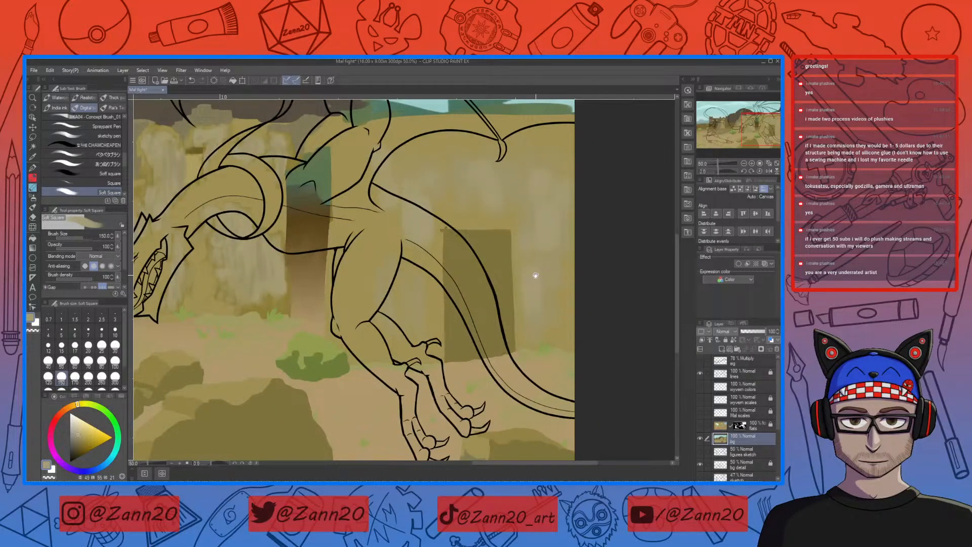
Paint a darker edge along the top of the doorway behind the wyvern's tail with sampled dark brown and brush size 60.
{"action": "right_click", "coordinate": [509, 258]}
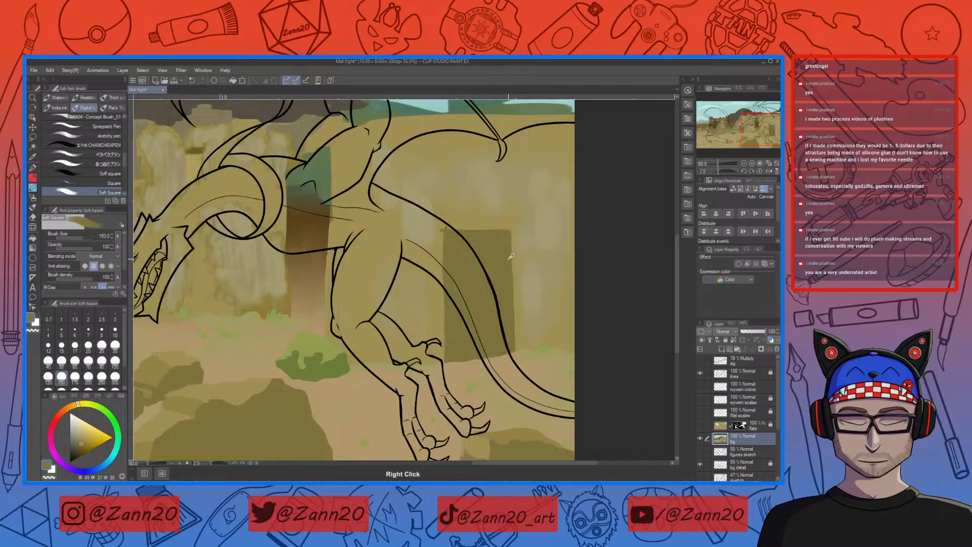
{"action": "left_click_drag", "start_coordinate": [374, 286], "coordinate": [522, 327]}
{"action": "right_click", "coordinate": [582, 336]}
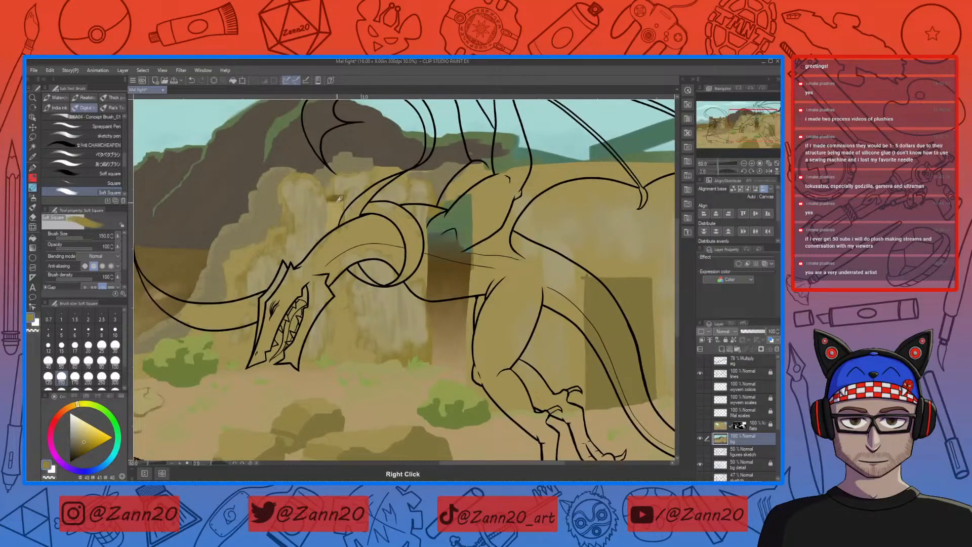
{"action": "left_click_drag", "start_coordinate": [587, 338], "coordinate": [452, 384]}
{"action": "key", "text": "bracketleft"}
{"action": "key", "text": "bracketleft"}
{"action": "key", "text": "bracketleft"}
{"action": "key", "text": "bracketleft"}
{"action": "key", "text": "bracketleft"}
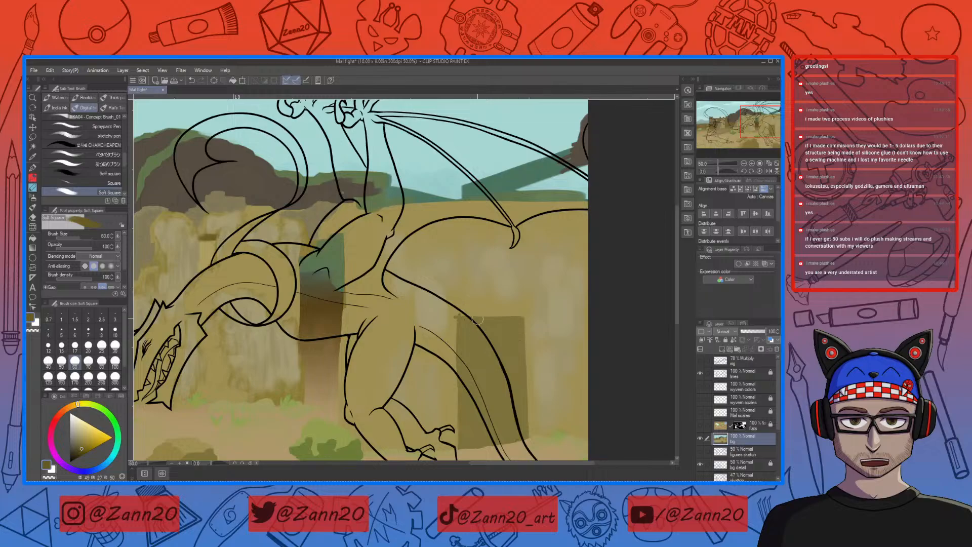
{"action": "mouse_move", "coordinate": [484, 318]}
{"action": "left_mouse_down"}
{"action": "mouse_move", "coordinate": [460, 321]}
{"action": "mouse_move", "coordinate": [524, 320]}
{"action": "mouse_move", "coordinate": [478, 323]}
{"action": "left_mouse_up"}
{"action": "left_click_drag", "start_coordinate": [420, 407], "coordinate": [429, 335]}
{"action": "left_click_drag", "start_coordinate": [495, 358], "coordinate": [458, 367]}
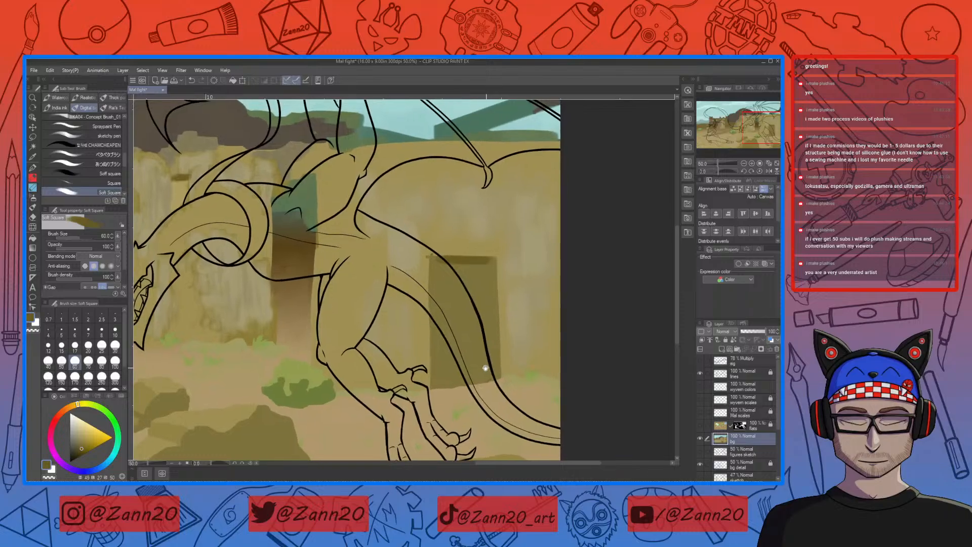
Trim the doorway's right side and clean up its top edge with sampled wall and shadow colors.
{"action": "right_click", "coordinate": [505, 282]}
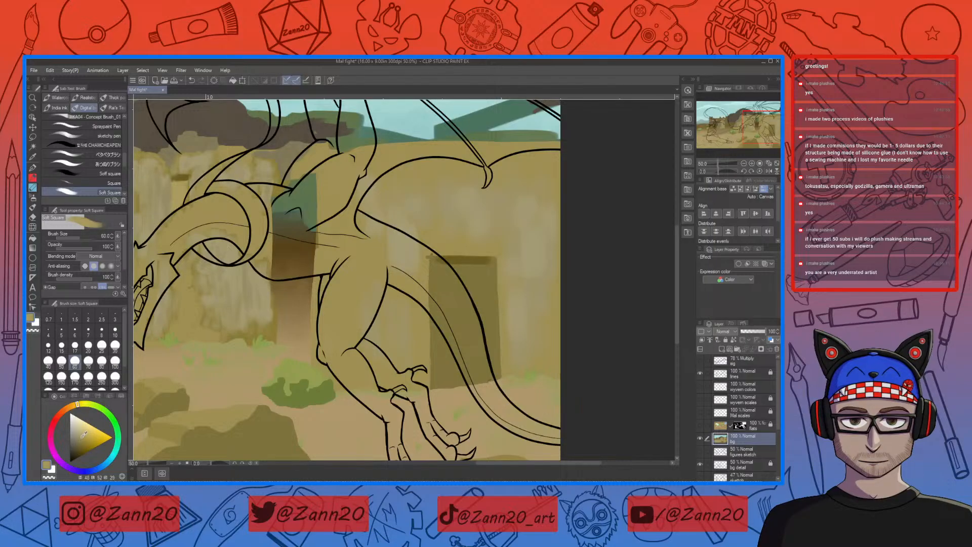
{"action": "mouse_move", "coordinate": [499, 303]}
{"action": "left_mouse_down"}
{"action": "mouse_move", "coordinate": [498, 354]}
{"action": "mouse_move", "coordinate": [501, 333]}
{"action": "left_mouse_up"}
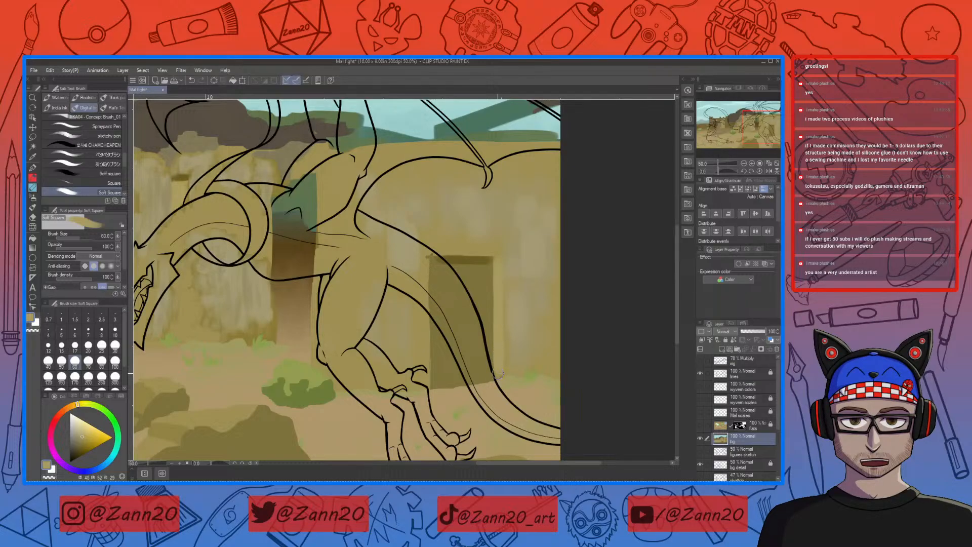
{"action": "right_click", "coordinate": [476, 257]}
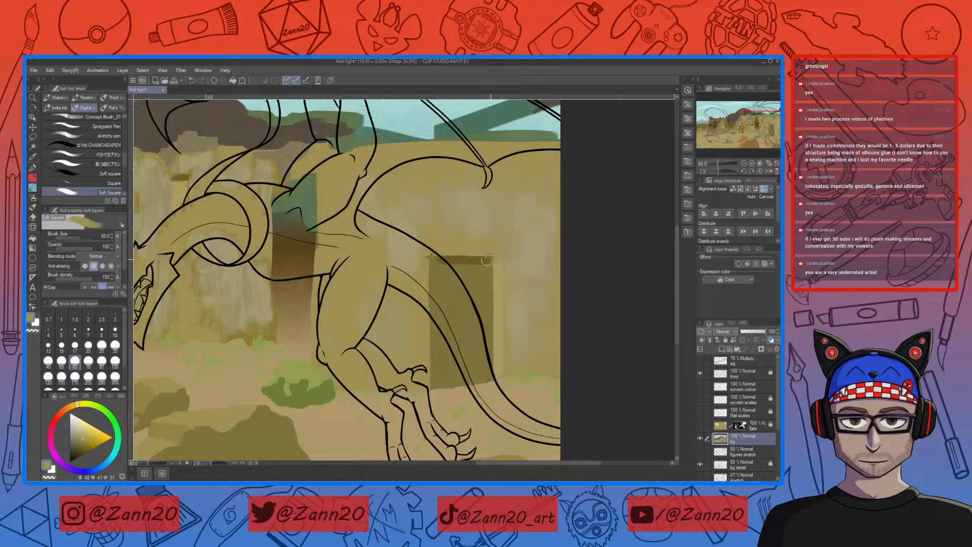
{"action": "right_click", "coordinate": [483, 259]}
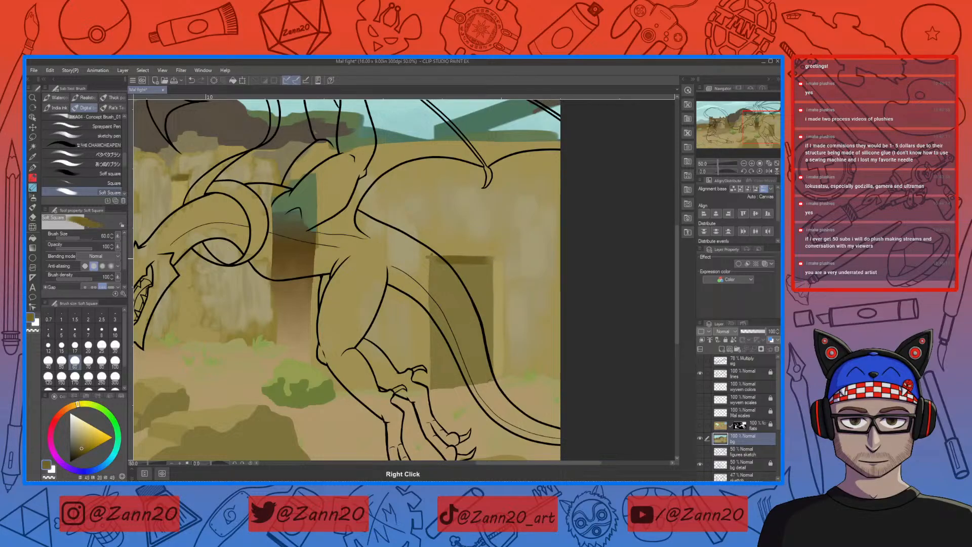
{"action": "right_click", "coordinate": [490, 261]}
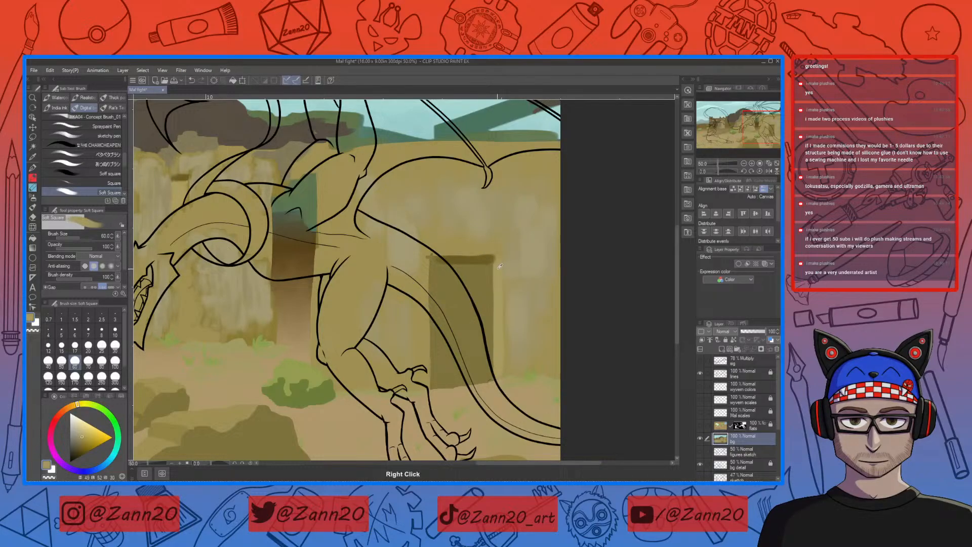
{"action": "right_click", "coordinate": [488, 244]}
{"action": "left_click_drag", "start_coordinate": [437, 254], "coordinate": [492, 255]}
{"action": "right_click", "coordinate": [523, 250]}
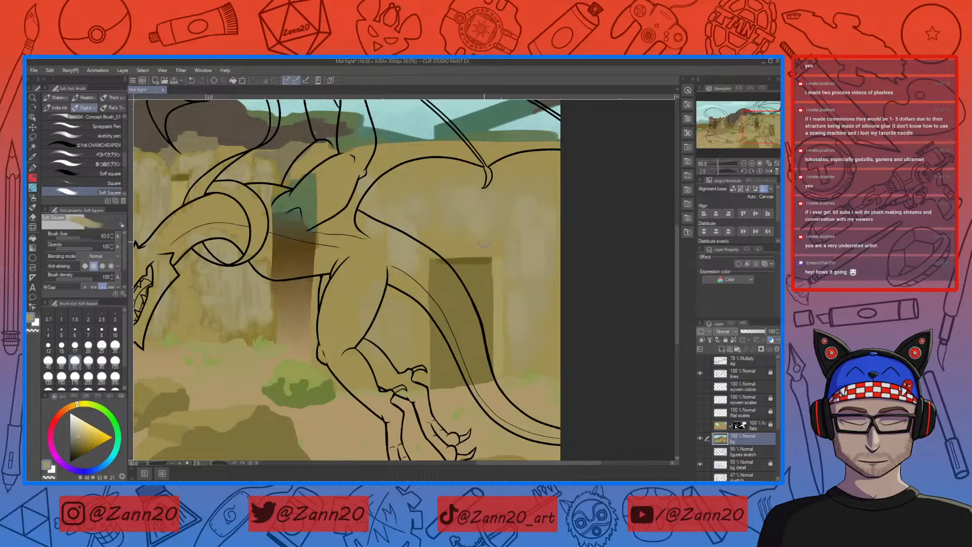
{"action": "right_click", "coordinate": [498, 272]}
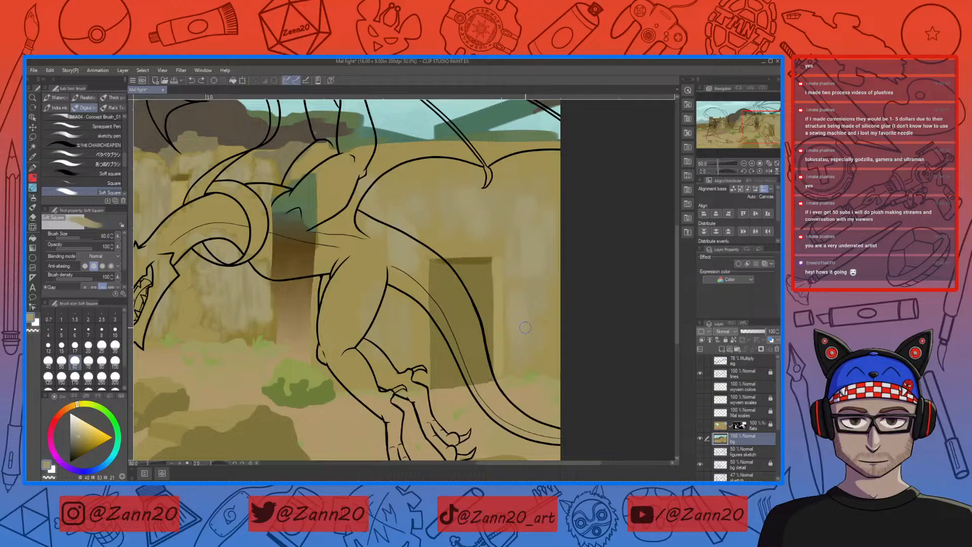
Blend the weathered patches above and beside the doorway with sampled wall tones, using brush size 100 for the broader areas.
{"action": "mouse_move", "coordinate": [503, 340]}
{"action": "left_mouse_down"}
{"action": "mouse_move", "coordinate": [499, 355]}
{"action": "mouse_move", "coordinate": [459, 360]}
{"action": "left_mouse_up"}
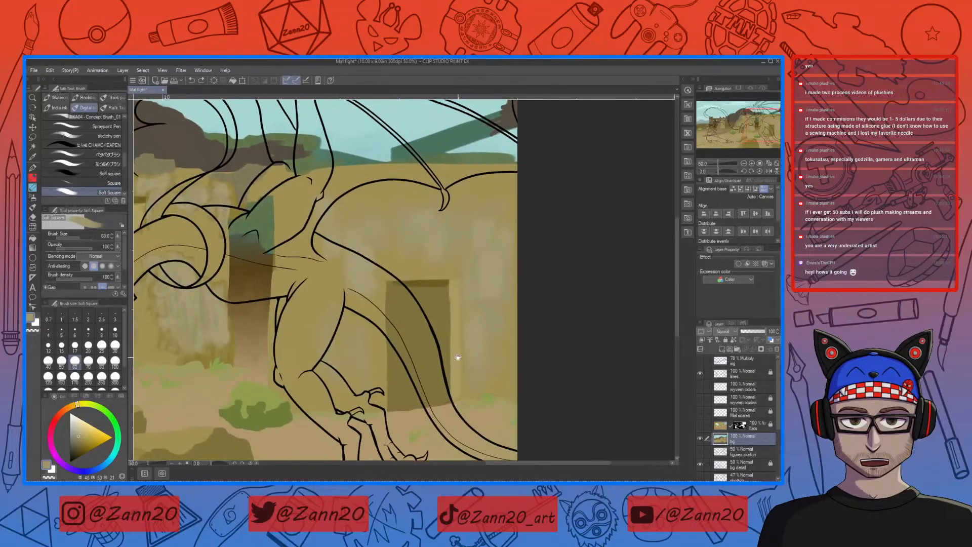
{"action": "right_click", "coordinate": [459, 342]}
{"action": "left_click", "coordinate": [461, 311]}
{"action": "key", "text": "bracketright"}
{"action": "key", "text": "bracketright"}
{"action": "key", "text": "bracketright"}
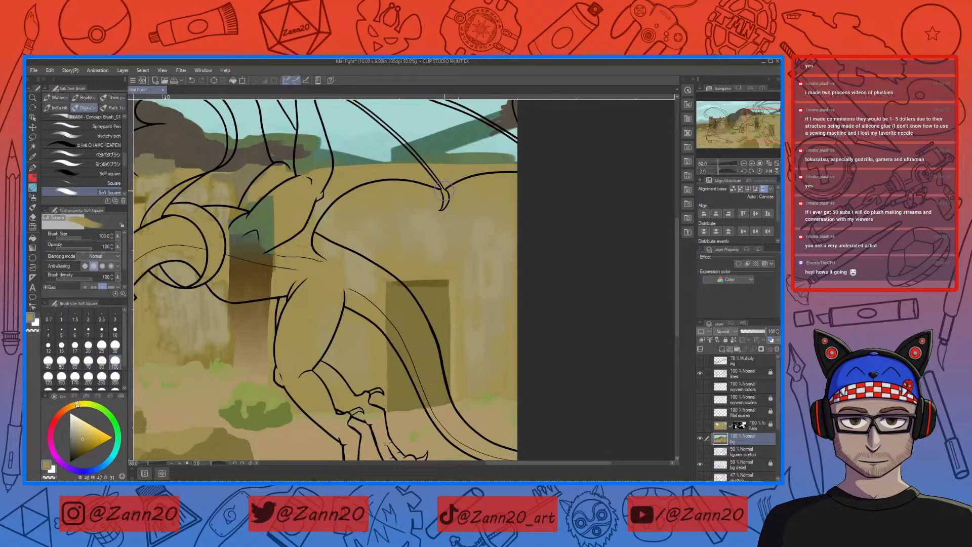
{"action": "right_click", "coordinate": [456, 343]}
{"action": "left_click_drag", "start_coordinate": [476, 346], "coordinate": [484, 372]}
{"action": "right_click", "coordinate": [484, 373]}
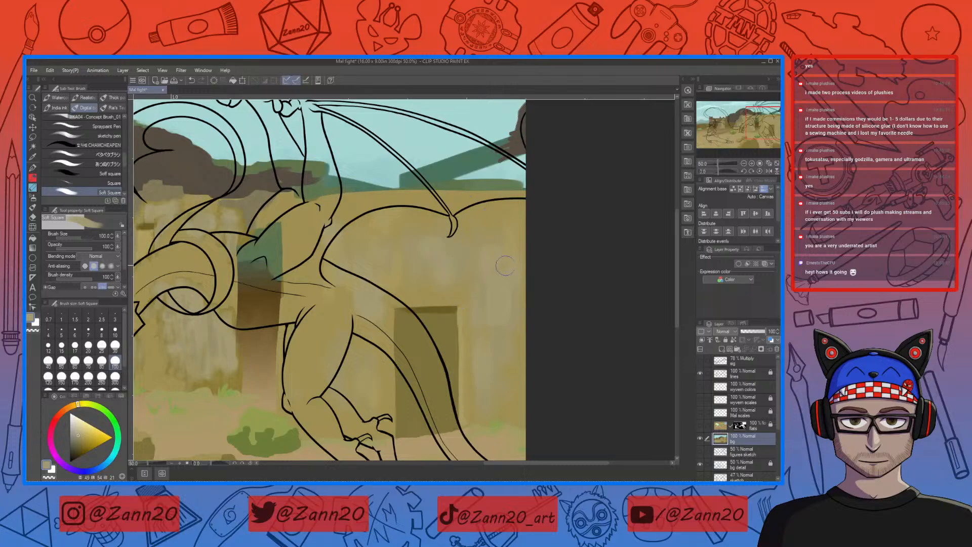
{"action": "right_click", "coordinate": [466, 198]}
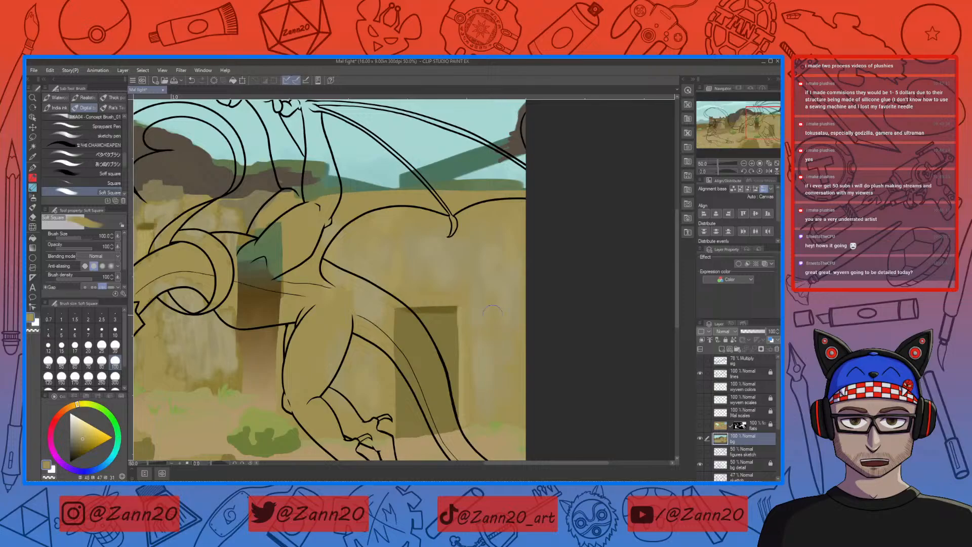
{"action": "left_click_drag", "start_coordinate": [481, 397], "coordinate": [612, 338]}
{"action": "key", "text": "ctrl+minus"}
{"action": "key", "text": "ctrl+minus"}
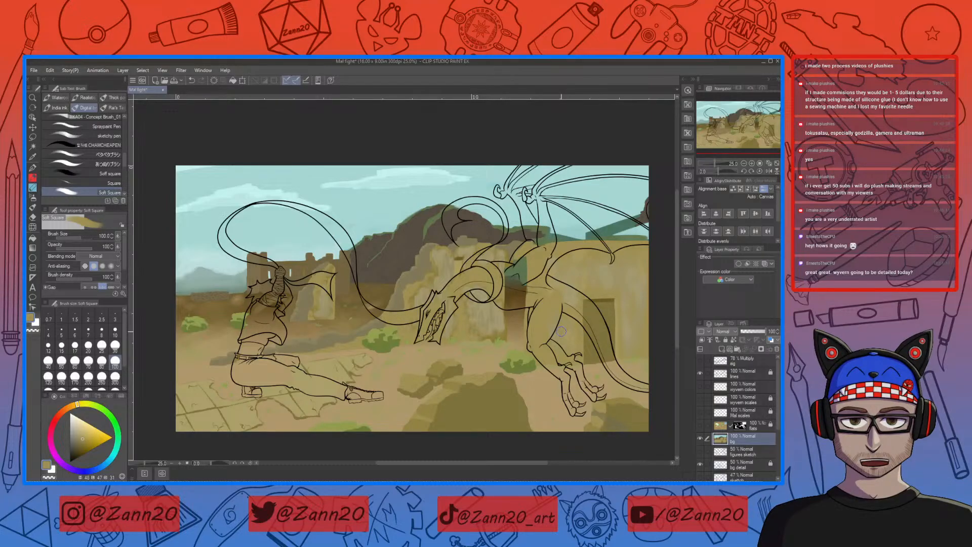
Soften the weathered plaster on the broken wall piece beside the figure with brush size 50.
{"action": "key", "text": "ctrl+plus"}
{"action": "key", "text": "ctrl+plus"}
{"action": "key", "text": "ctrl+plus"}
{"action": "key", "text": "ctrl+plus"}
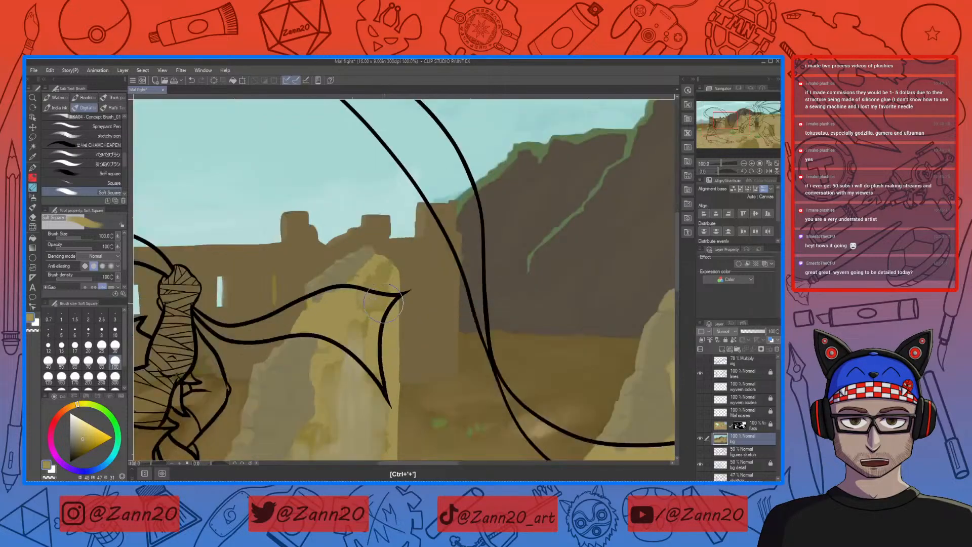
{"action": "key", "text": "bracketleft"}
{"action": "key", "text": "bracketleft"}
{"action": "key", "text": "bracketleft"}
{"action": "key", "text": "bracketleft"}
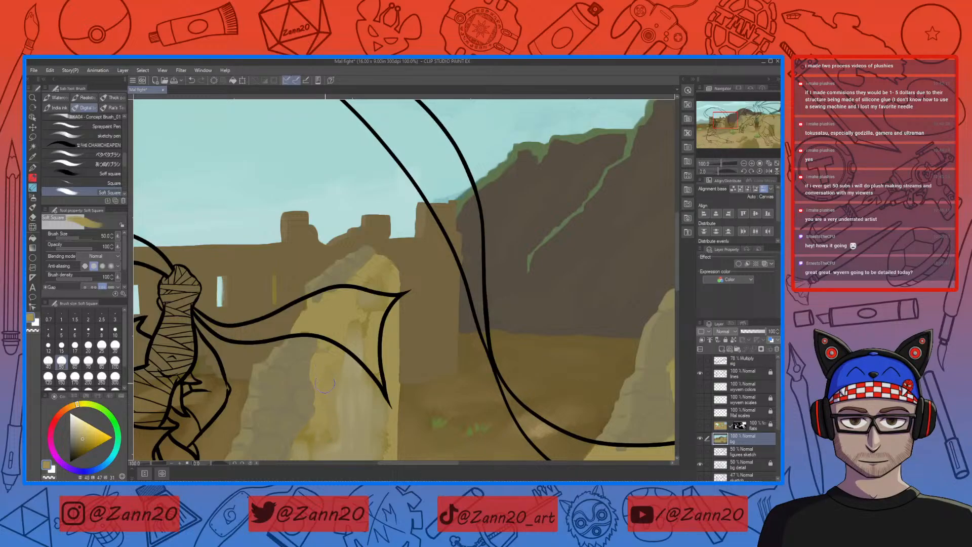
{"action": "left_click_drag", "start_coordinate": [355, 316], "coordinate": [366, 333]}
{"action": "left_click_drag", "start_coordinate": [390, 428], "coordinate": [444, 315]}
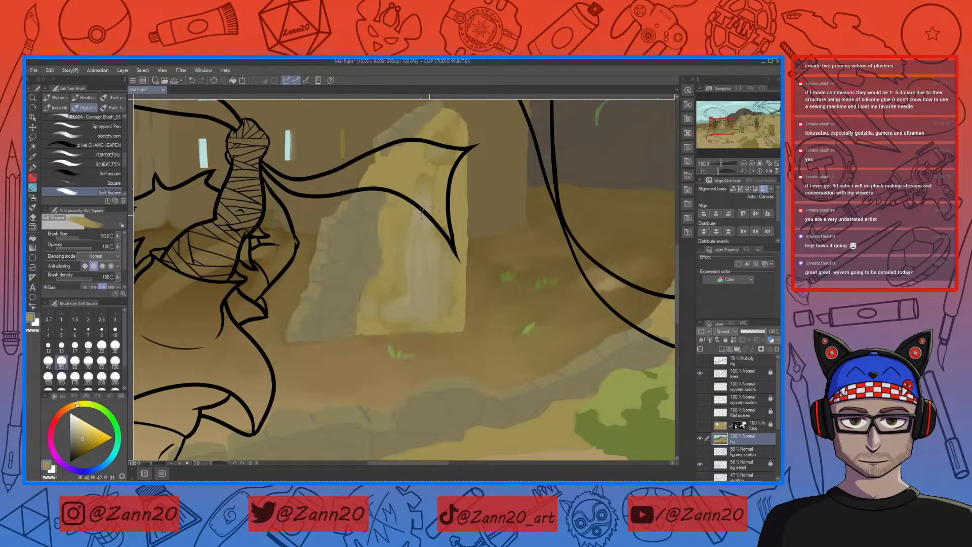
{"action": "scroll", "coordinate": [429, 209], "scroll_direction": "up", "scroll_amount": 4}
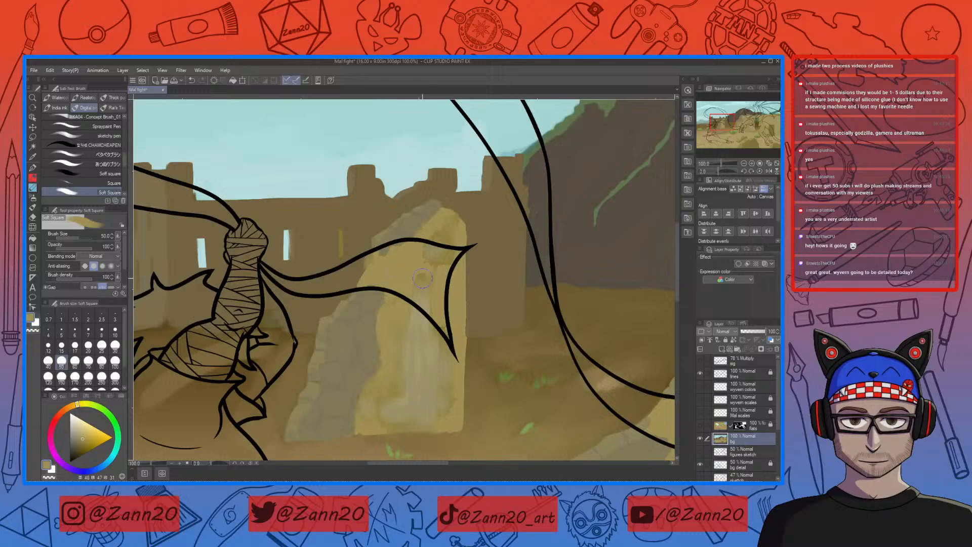
Undo the last stroke and rework the upper plaster of the broken wall piece beside the figure.
{"action": "key", "text": "ctrl+z"}
{"action": "left_click_drag", "start_coordinate": [377, 258], "coordinate": [375, 266]}
{"action": "left_click_drag", "start_coordinate": [473, 325], "coordinate": [435, 372]}
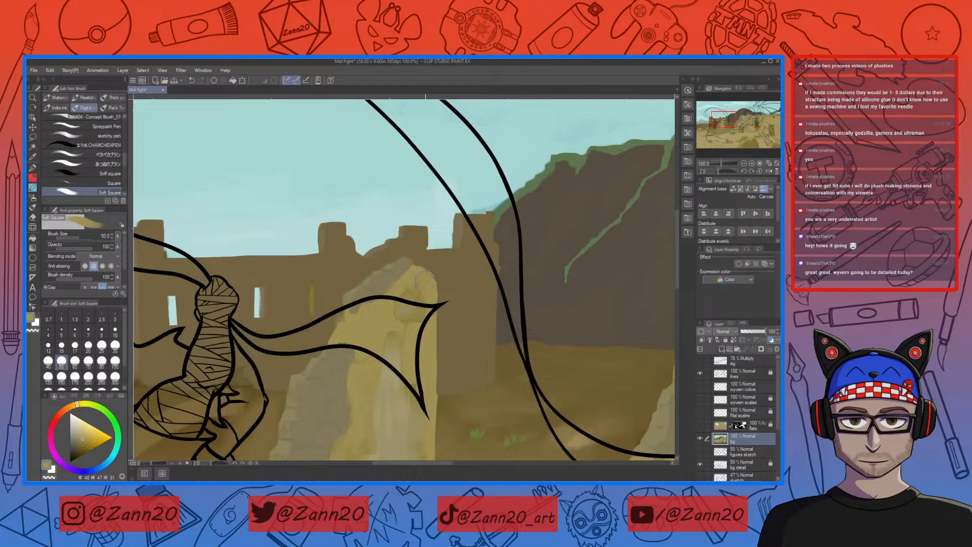
{"action": "left_click_drag", "start_coordinate": [430, 415], "coordinate": [474, 364]}
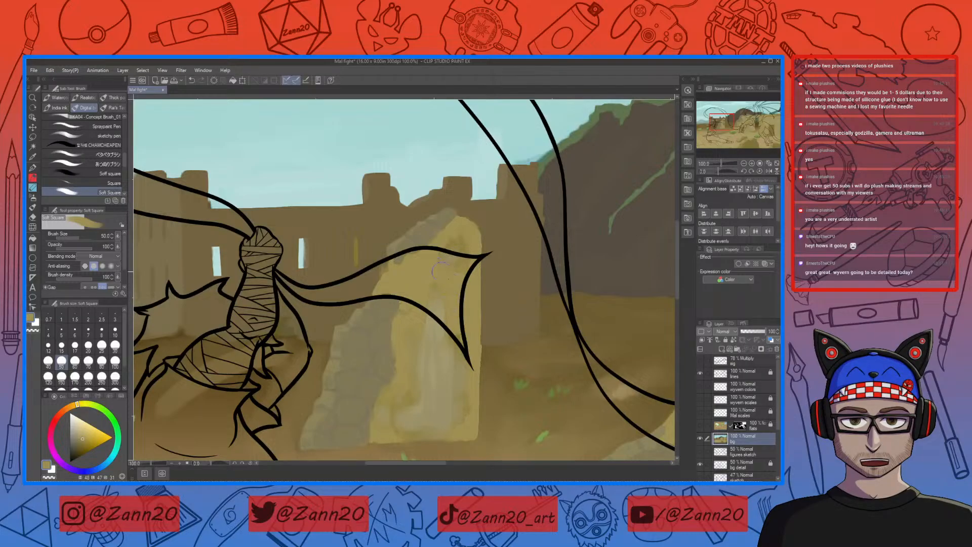
{"action": "mouse_move", "coordinate": [490, 413]}
{"action": "left_mouse_down"}
{"action": "mouse_move", "coordinate": [505, 378]}
{"action": "mouse_move", "coordinate": [512, 279]}
{"action": "left_mouse_up"}
Sharpen the right vertical edge of the broken wall piece with the Soft Square brush at size 15.
{"action": "left_click_drag", "start_coordinate": [564, 401], "coordinate": [334, 381]}
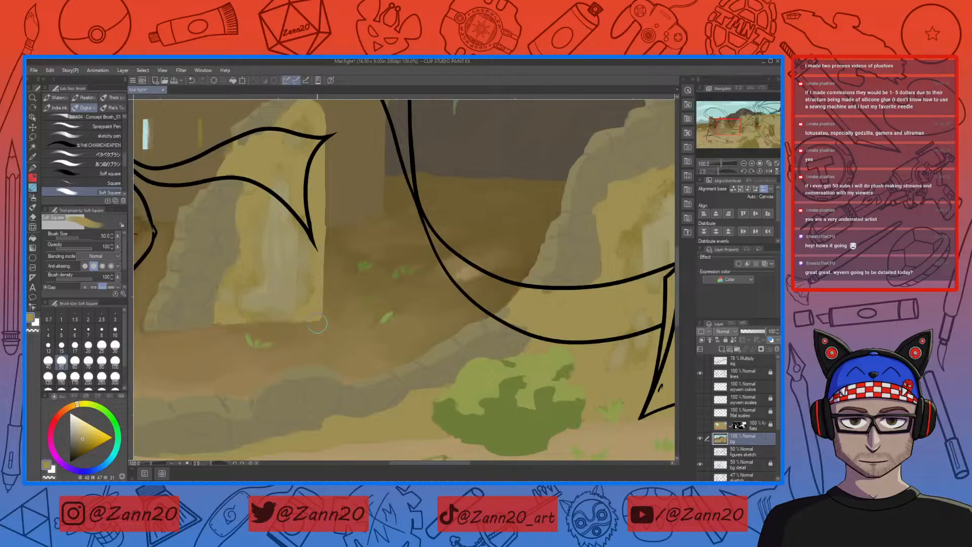
{"action": "key", "text": "ctrl+plus"}
{"action": "key", "text": "bracketleft"}
{"action": "key", "text": "bracketleft"}
{"action": "key", "text": "bracketleft"}
{"action": "key", "text": "bracketleft"}
{"action": "key", "text": "bracketleft"}
{"action": "key", "text": "bracketleft"}
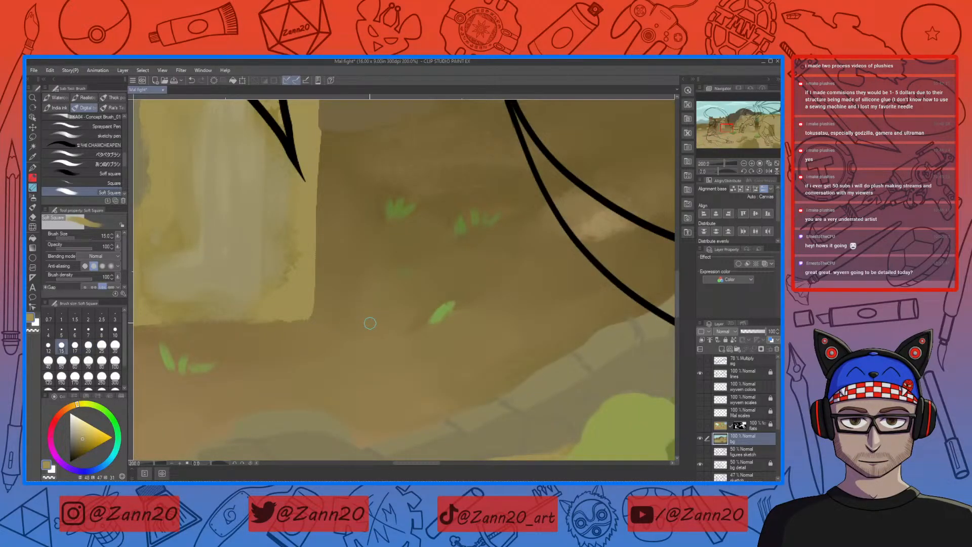
{"action": "left_click_drag", "start_coordinate": [371, 323], "coordinate": [435, 478]}
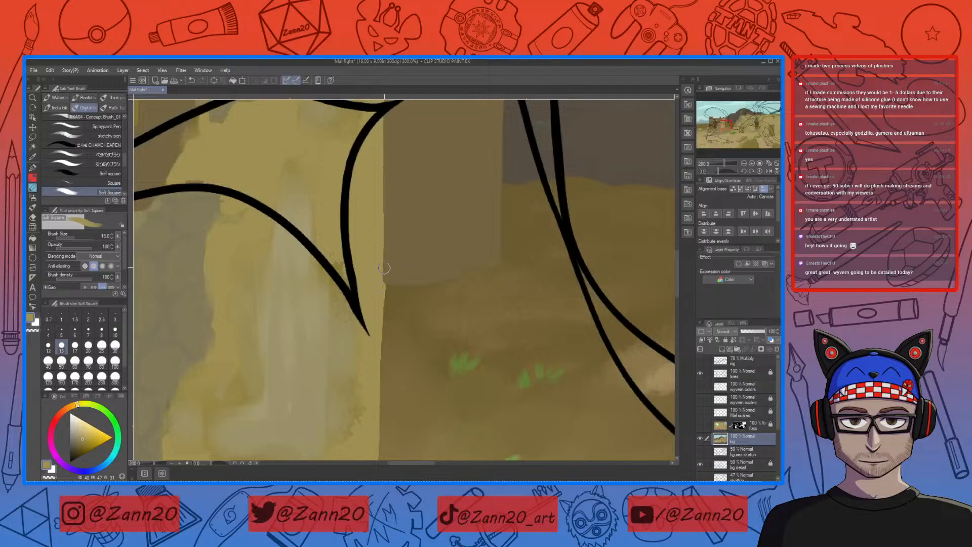
{"action": "left_click_drag", "start_coordinate": [381, 146], "coordinate": [382, 279]}
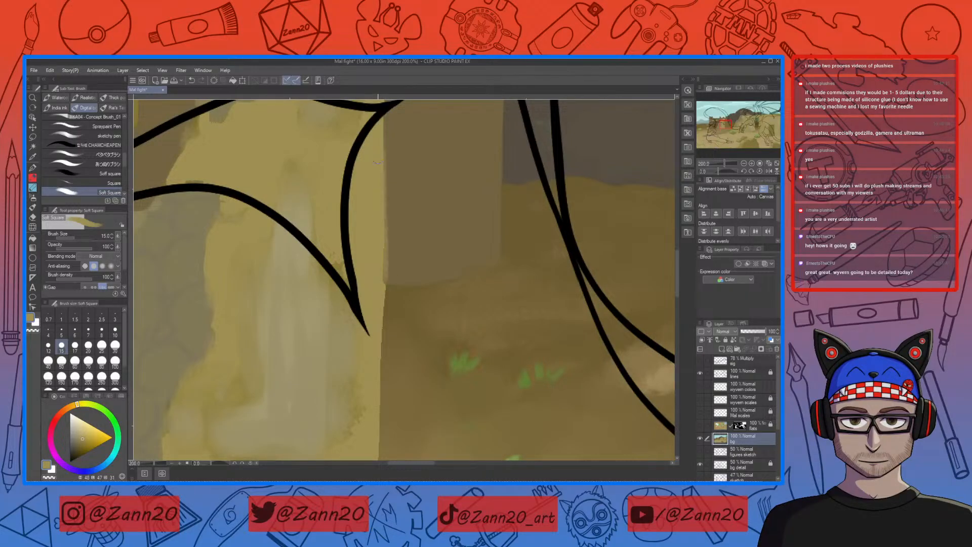
{"action": "left_click_drag", "start_coordinate": [383, 173], "coordinate": [385, 296]}
{"action": "left_click_drag", "start_coordinate": [384, 118], "coordinate": [385, 170]}
{"action": "left_click_drag", "start_coordinate": [386, 287], "coordinate": [380, 420]}
Tidy the base of the broken wall piece and the lower boundary between its plaster and exposed stones.
{"action": "left_click_drag", "start_coordinate": [427, 337], "coordinate": [460, 164]}
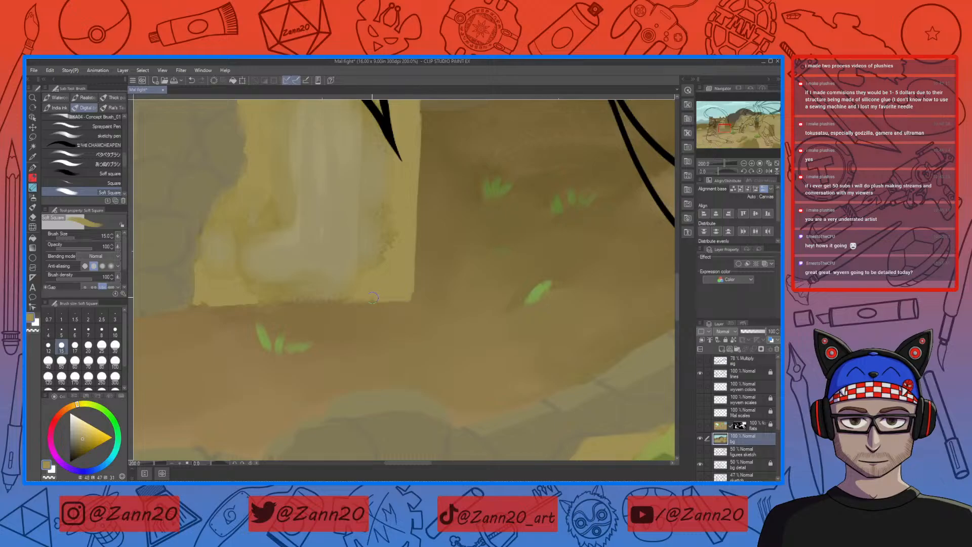
{"action": "left_click_drag", "start_coordinate": [375, 299], "coordinate": [356, 300]}
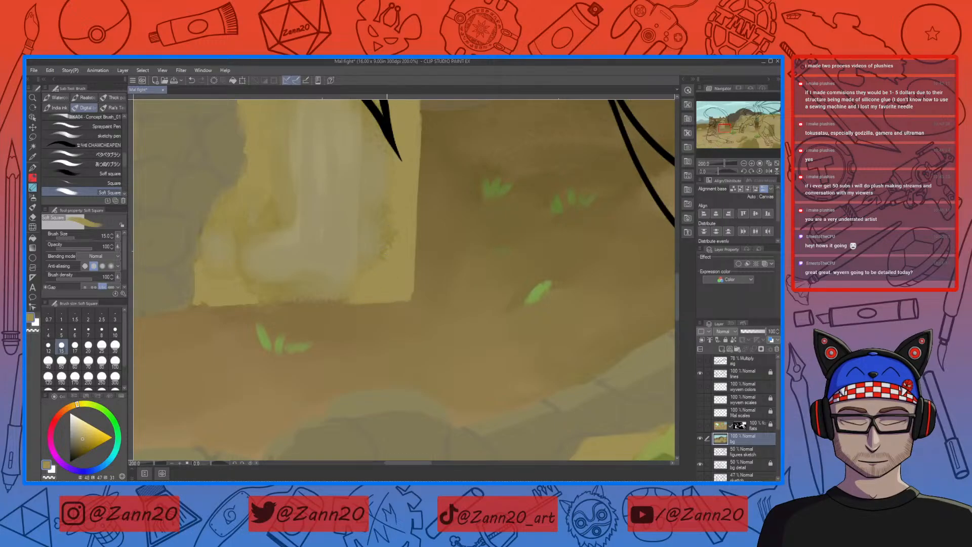
{"action": "mouse_move", "coordinate": [298, 311]}
{"action": "left_mouse_down"}
{"action": "mouse_move", "coordinate": [419, 332]}
{"action": "mouse_move", "coordinate": [318, 330]}
{"action": "left_mouse_up"}
{"action": "left_click_drag", "start_coordinate": [317, 284], "coordinate": [320, 277]}
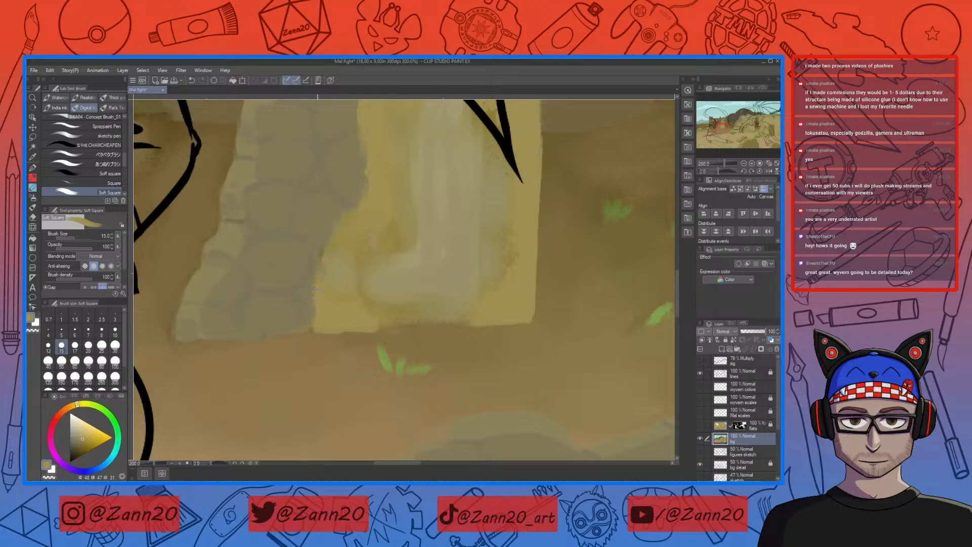
Touch up the plaster along the exposed stones and the outer edges of the broken wall piece.
{"action": "left_click_drag", "start_coordinate": [315, 310], "coordinate": [312, 332]}
{"action": "left_click_drag", "start_coordinate": [345, 300], "coordinate": [380, 316]}
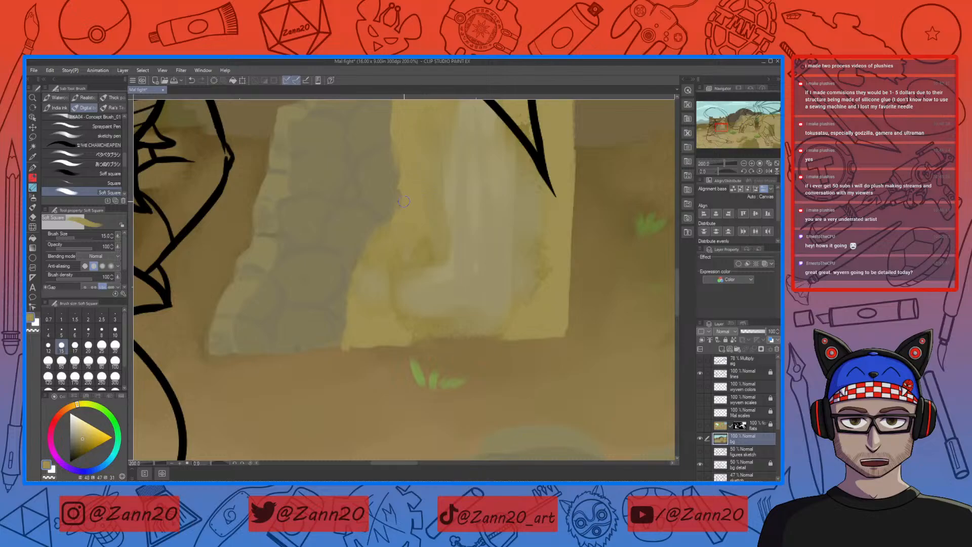
{"action": "scroll", "coordinate": [411, 151], "scroll_direction": "up", "scroll_amount": 5}
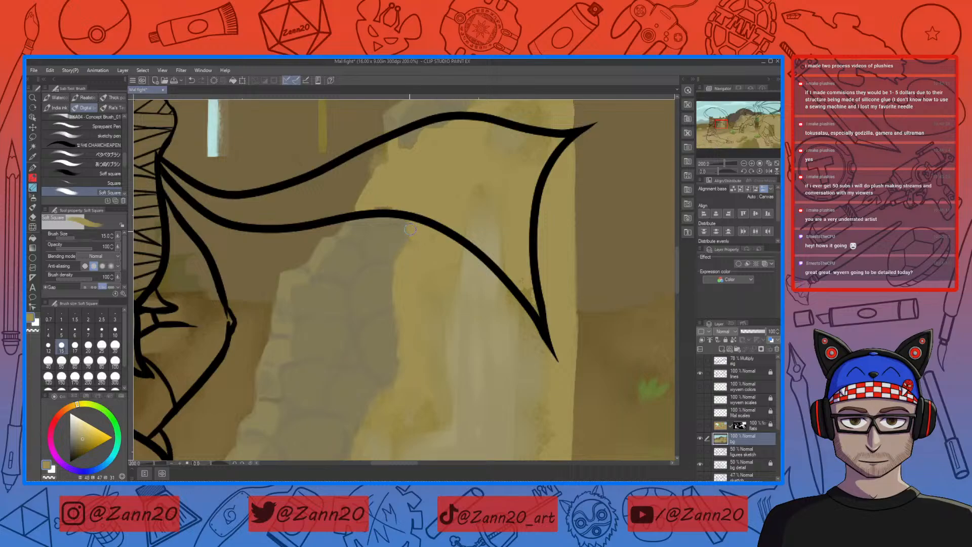
{"action": "mouse_move", "coordinate": [393, 206]}
{"action": "left_mouse_down"}
{"action": "mouse_move", "coordinate": [359, 206]}
{"action": "mouse_move", "coordinate": [358, 194]}
{"action": "left_mouse_up"}
{"action": "left_click_drag", "start_coordinate": [571, 376], "coordinate": [579, 310]}
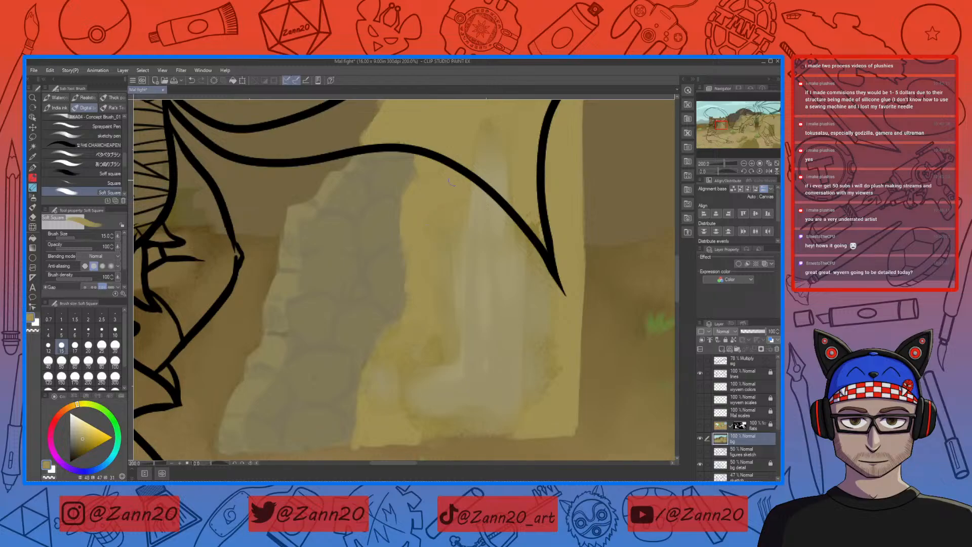
{"action": "left_click_drag", "start_coordinate": [561, 423], "coordinate": [563, 377]}
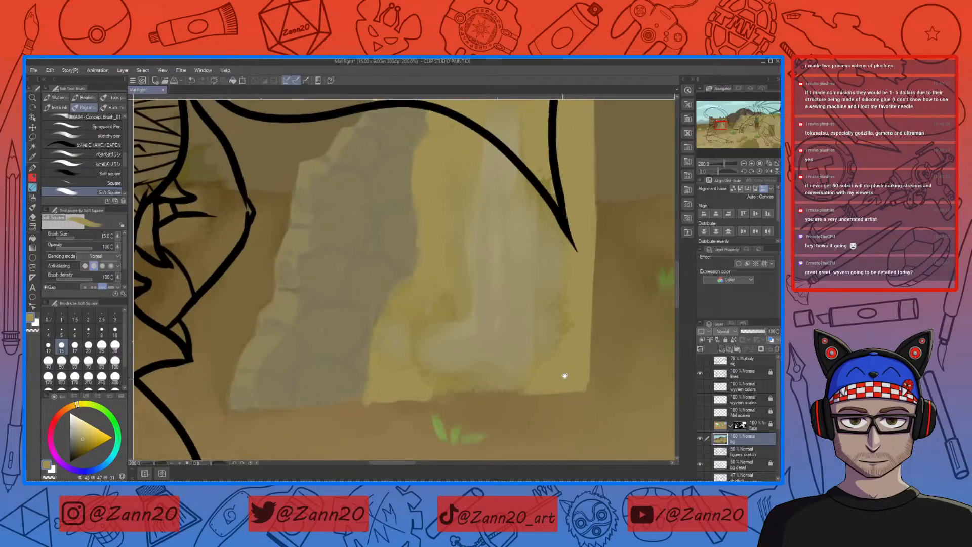
Make the wyvern scales, Mal scales and flats layers visible over the background, leaving the wyvern colors layer hidden.
{"action": "key", "text": "ctrl+minus"}
{"action": "key", "text": "ctrl+minus"}
{"action": "key", "text": "ctrl+minus"}
{"action": "key", "text": "ctrl+minus"}
{"action": "key", "text": "ctrl+minus"}
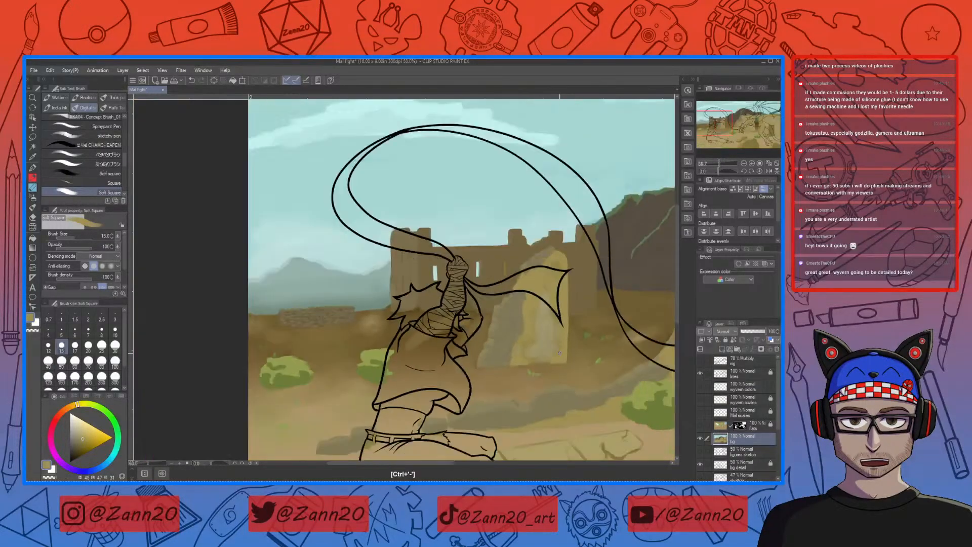
{"action": "left_click_drag", "start_coordinate": [573, 373], "coordinate": [555, 363]}
{"action": "key", "text": "ctrl+minus"}
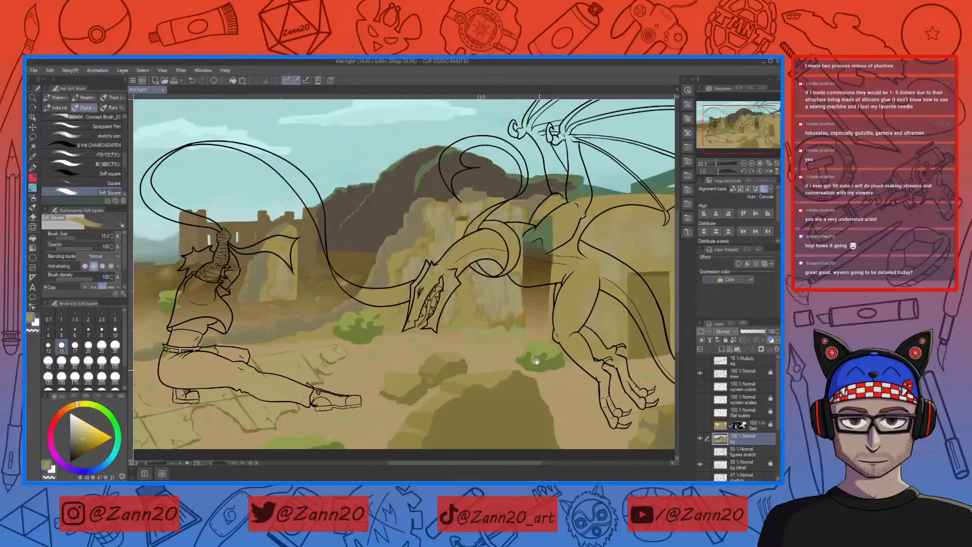
{"action": "mouse_move", "coordinate": [582, 381]}
{"action": "left_mouse_down"}
{"action": "mouse_move", "coordinate": [542, 378]}
{"action": "mouse_move", "coordinate": [559, 375]}
{"action": "left_mouse_up"}
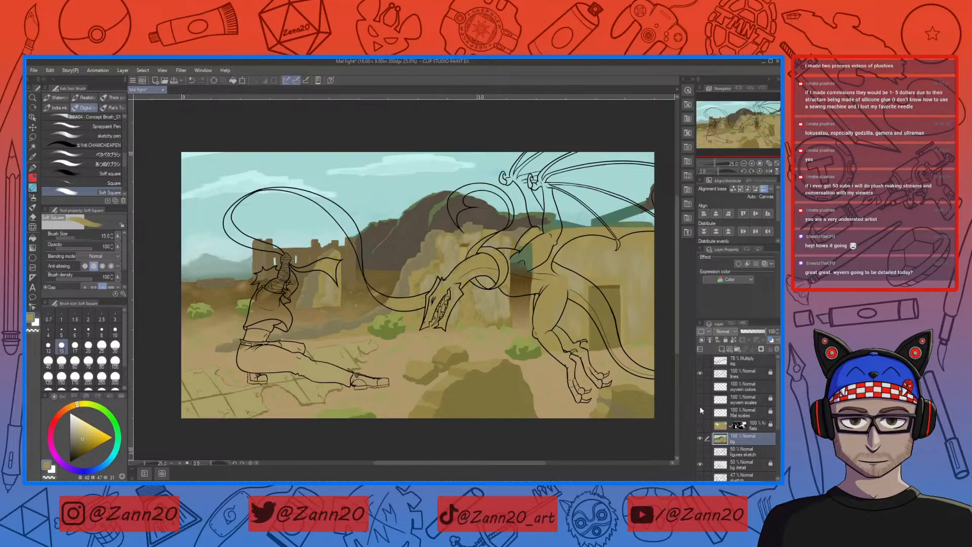
{"action": "left_click", "coordinate": [700, 386]}
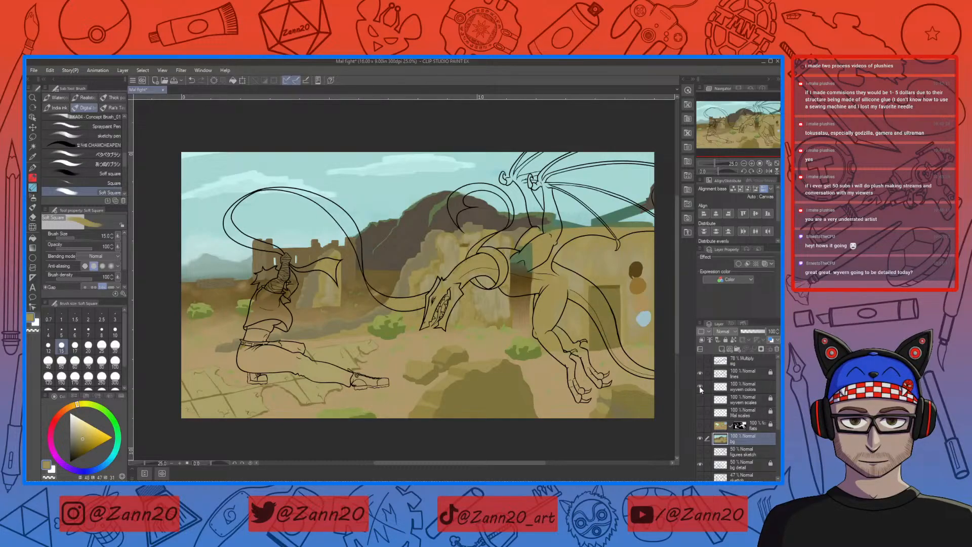
{"action": "left_click", "coordinate": [700, 387]}
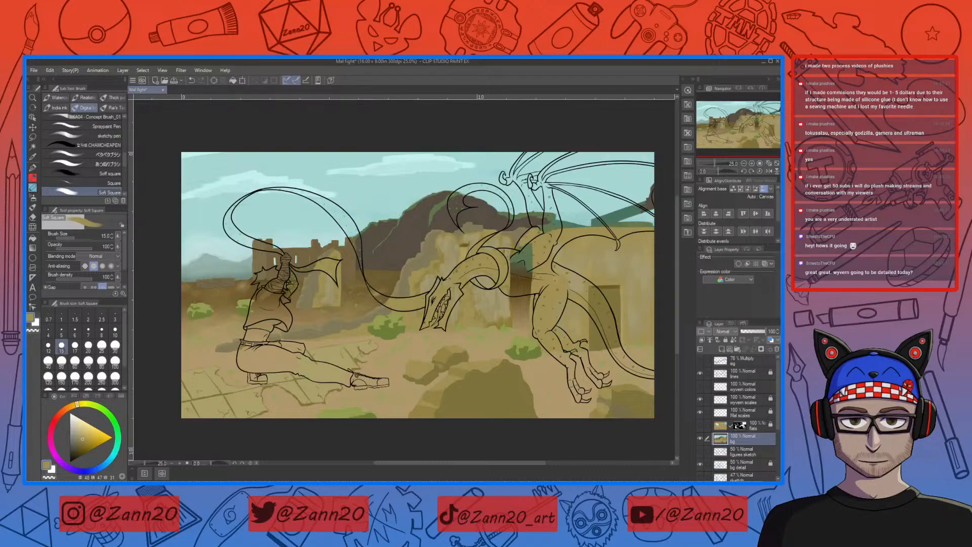
{"action": "left_click", "coordinate": [699, 425]}
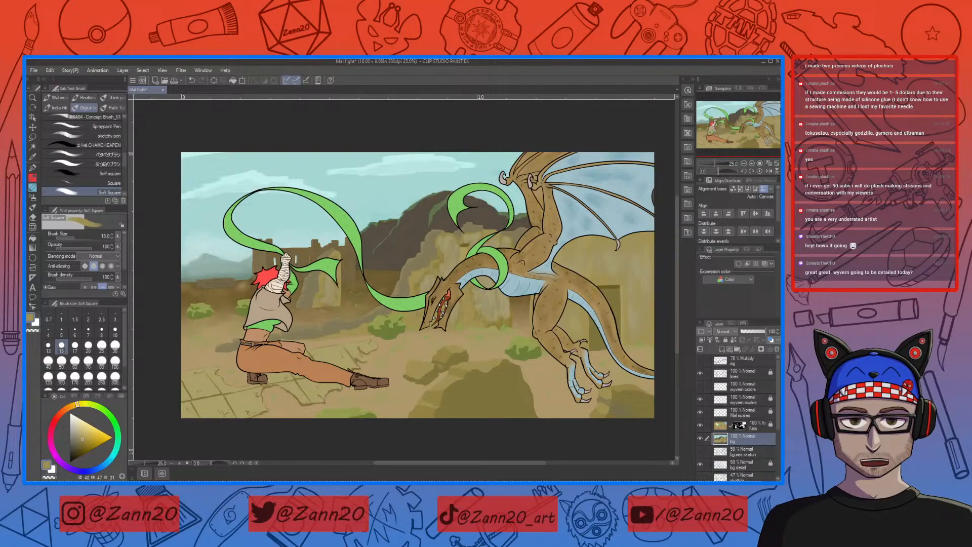
{"action": "left_click_drag", "start_coordinate": [531, 365], "coordinate": [507, 359]}
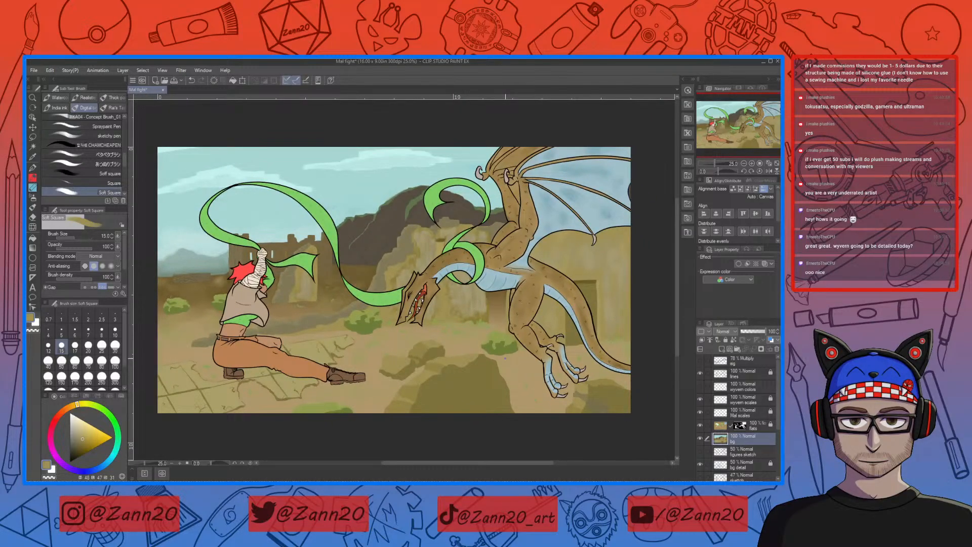
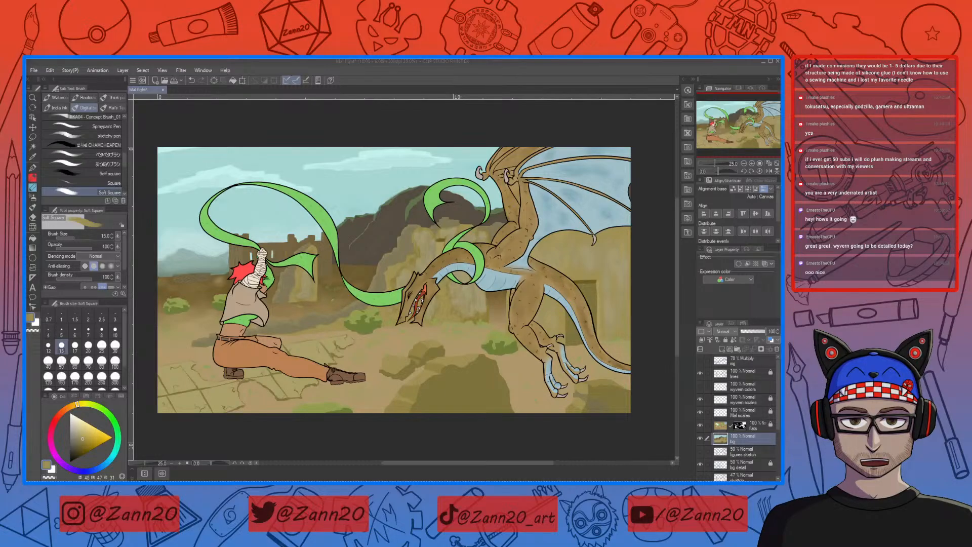
{"action": "left_click", "coordinate": [238, 197]}
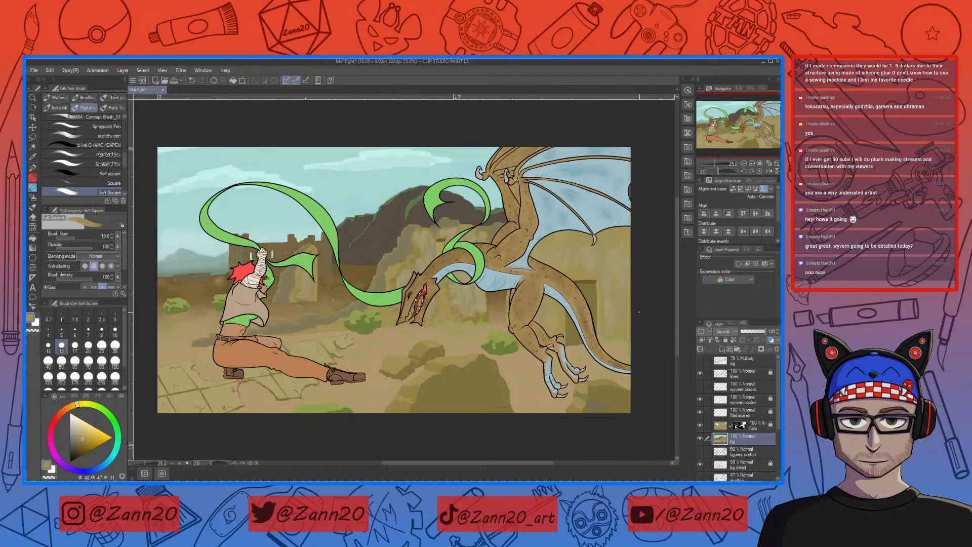
{"action": "mouse_move", "coordinate": [639, 312]}
{"action": "left_mouse_down"}
{"action": "mouse_move", "coordinate": [606, 315]}
{"action": "mouse_move", "coordinate": [632, 318]}
{"action": "left_mouse_up"}
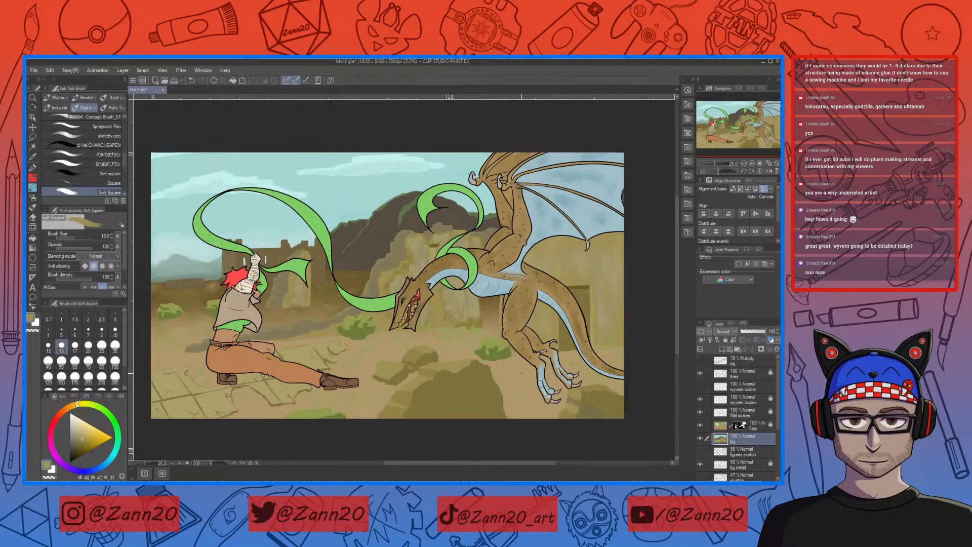
{"action": "mouse_move", "coordinate": [591, 356]}
{"action": "left_mouse_down"}
{"action": "mouse_move", "coordinate": [584, 366]}
{"action": "mouse_move", "coordinate": [597, 365]}
{"action": "left_mouse_up"}
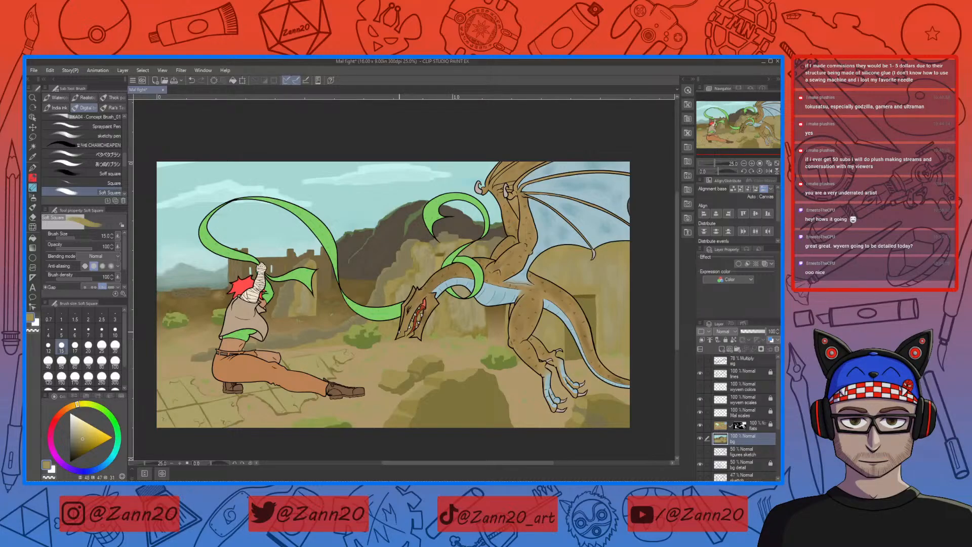
{"action": "left_click_drag", "start_coordinate": [616, 403], "coordinate": [555, 381]}
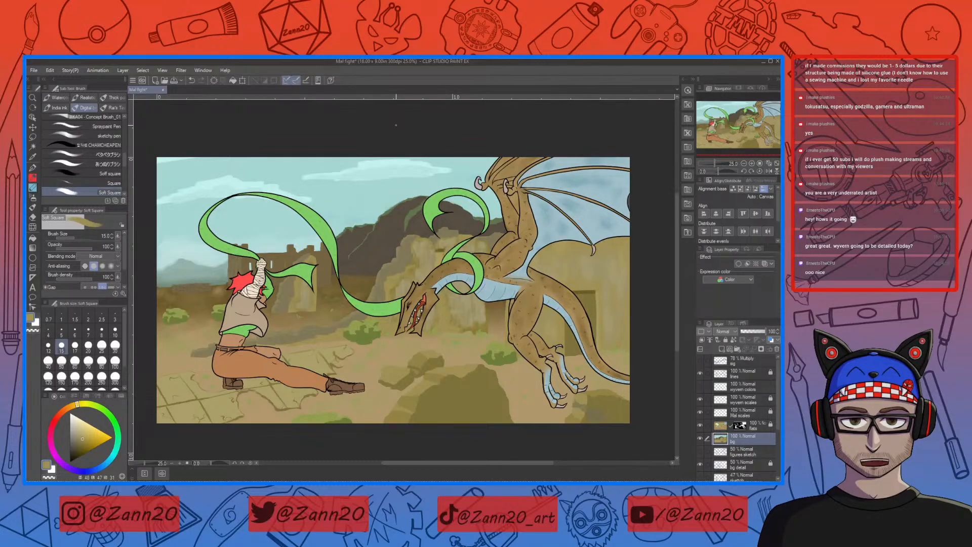
Unlock the masked flats layer, duplicate it, and lock the original flats layer again.
{"action": "left_click", "coordinate": [727, 423]}
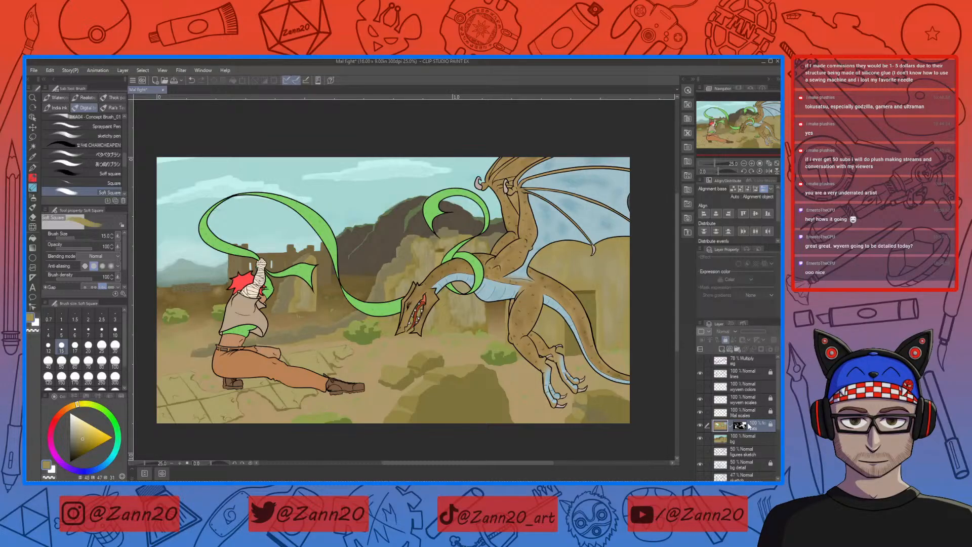
{"action": "left_click", "coordinate": [728, 340]}
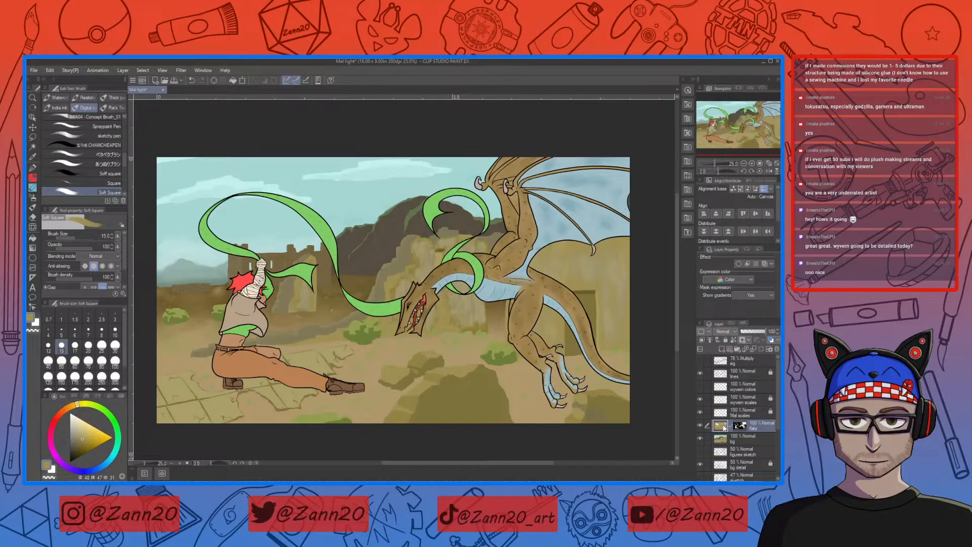
{"action": "left_click", "coordinate": [700, 324]}
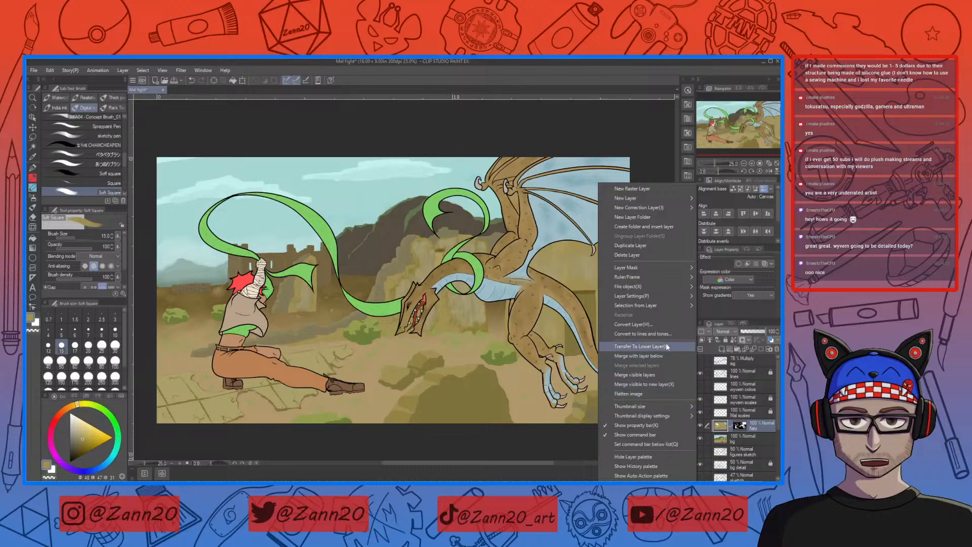
{"action": "left_click", "coordinate": [658, 246]}
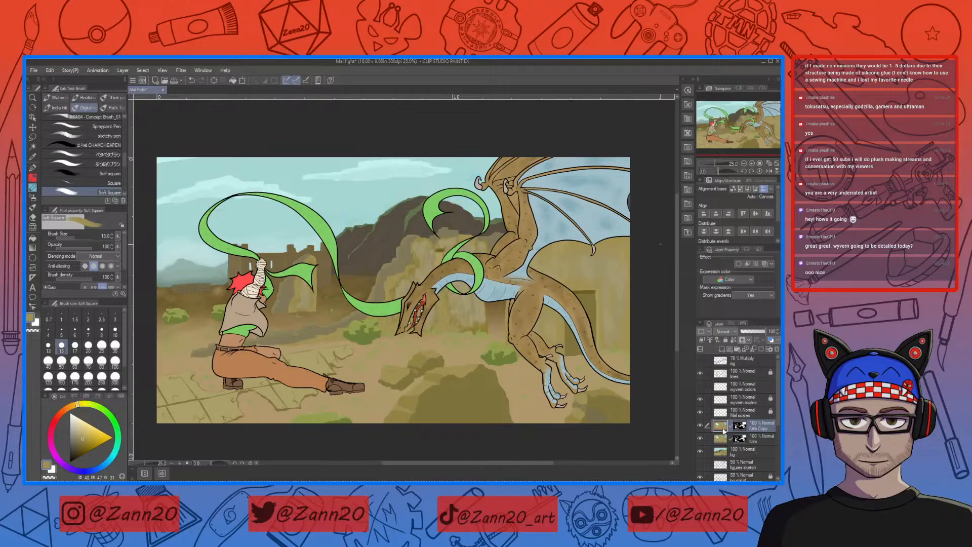
{"action": "left_click", "coordinate": [759, 438]}
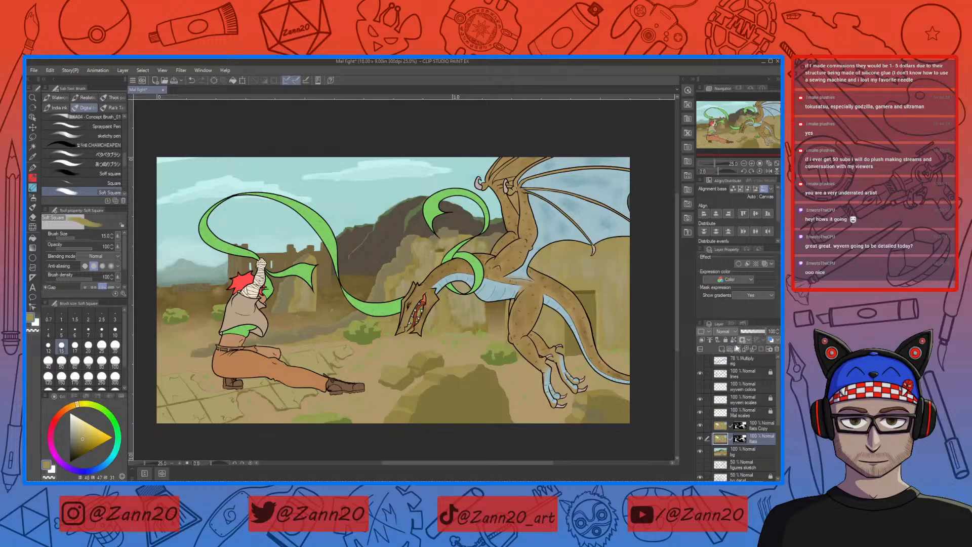
Clear the artwork from the duplicated flats layer while keeping its mask, and rename the layer "shadows".
{"action": "left_click", "coordinate": [759, 427]}
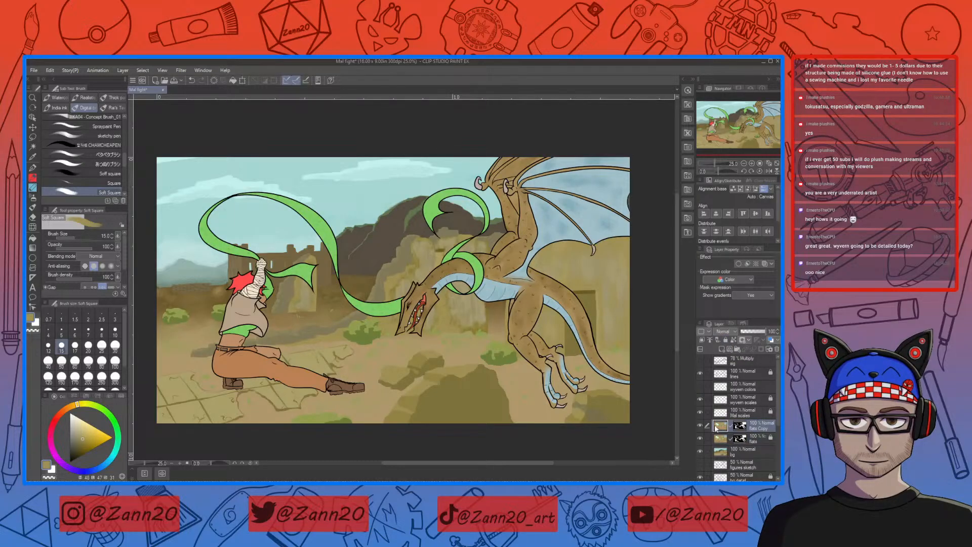
{"action": "key", "text": "Delete"}
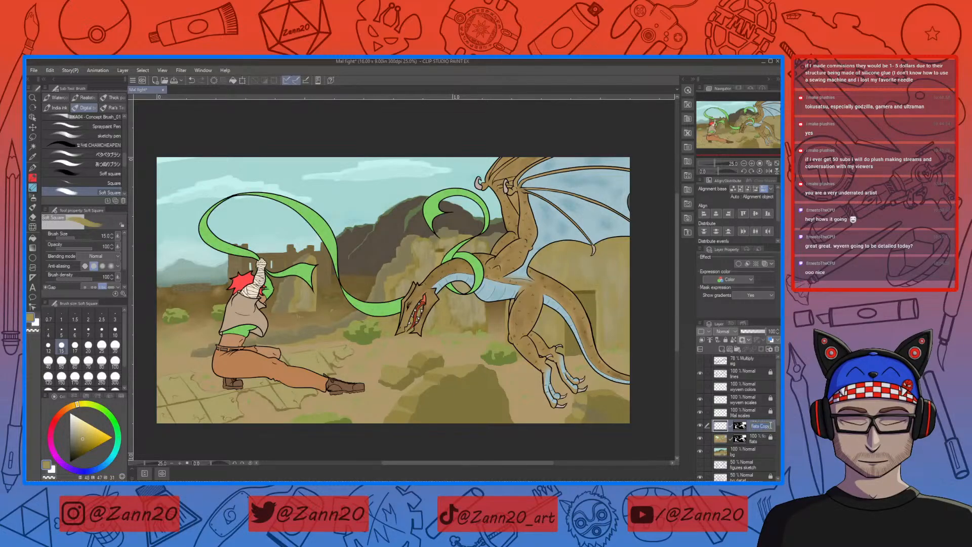
{"action": "type", "text": "shadows"}
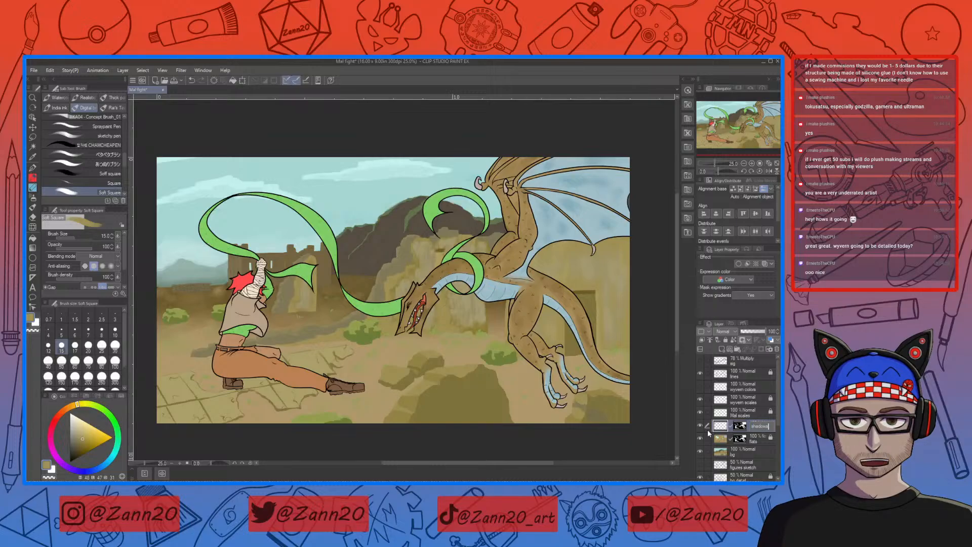
{"action": "key", "text": "Return"}
Cover the figure, ribbon and wyvern with solid muted purple on the shadows layer, using a digital pen at size 300.
{"action": "left_click", "coordinate": [67, 466]}
{"action": "left_click_drag", "start_coordinate": [84, 438], "coordinate": [84, 437]}
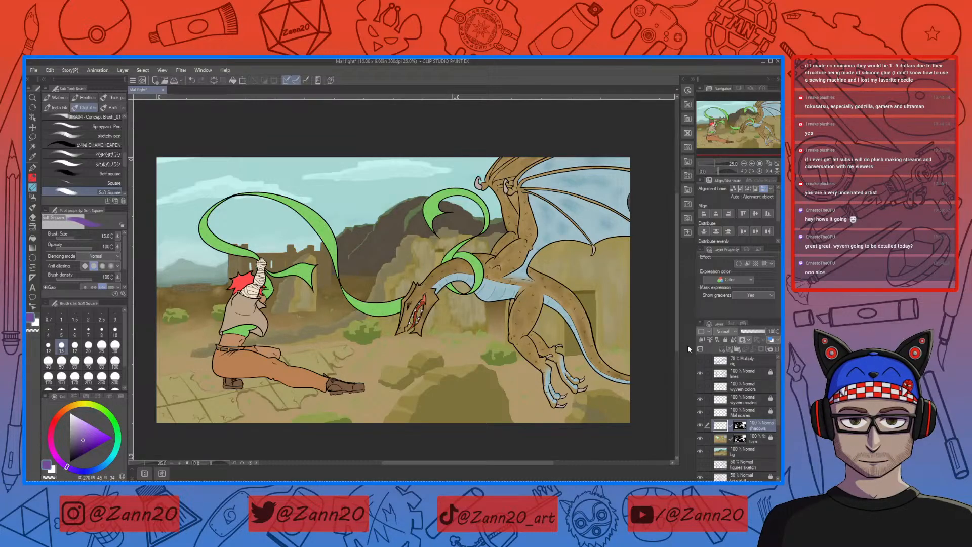
{"action": "key", "text": "p"}
{"action": "key", "text": "]"}
{"action": "key", "text": "]"}
{"action": "key", "text": "]"}
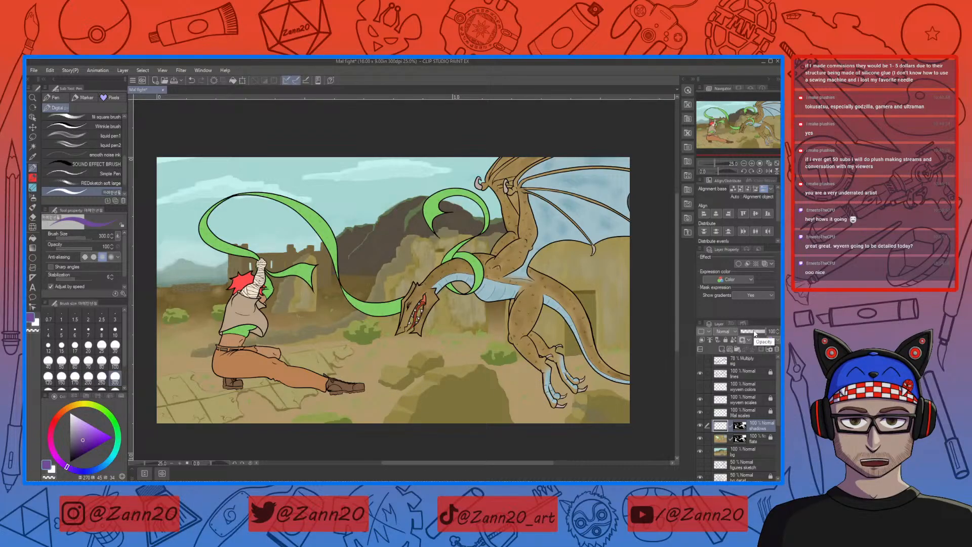
{"action": "mouse_move", "coordinate": [357, 383]}
{"action": "left_mouse_down"}
{"action": "mouse_move", "coordinate": [234, 367]}
{"action": "mouse_move", "coordinate": [240, 390]}
{"action": "mouse_move", "coordinate": [226, 378]}
{"action": "mouse_move", "coordinate": [246, 355]}
{"action": "mouse_move", "coordinate": [278, 357]}
{"action": "mouse_move", "coordinate": [220, 358]}
{"action": "mouse_move", "coordinate": [261, 357]}
{"action": "mouse_move", "coordinate": [238, 321]}
{"action": "mouse_move", "coordinate": [223, 350]}
{"action": "mouse_move", "coordinate": [239, 291]}
{"action": "mouse_move", "coordinate": [230, 351]}
{"action": "mouse_move", "coordinate": [264, 321]}
{"action": "mouse_move", "coordinate": [256, 291]}
{"action": "mouse_move", "coordinate": [270, 289]}
{"action": "mouse_move", "coordinate": [237, 301]}
{"action": "mouse_move", "coordinate": [232, 288]}
{"action": "mouse_move", "coordinate": [243, 299]}
{"action": "mouse_move", "coordinate": [265, 293]}
{"action": "mouse_move", "coordinate": [266, 281]}
{"action": "mouse_move", "coordinate": [256, 260]}
{"action": "mouse_move", "coordinate": [206, 232]}
{"action": "mouse_move", "coordinate": [230, 195]}
{"action": "left_mouse_up"}
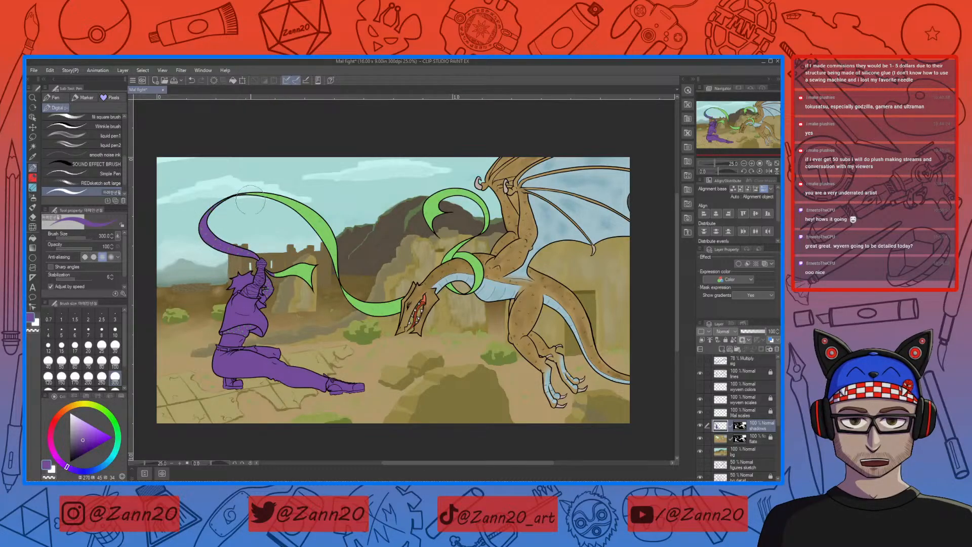
{"action": "mouse_move", "coordinate": [281, 273]}
{"action": "left_mouse_down"}
{"action": "mouse_move", "coordinate": [308, 273]}
{"action": "mouse_move", "coordinate": [311, 286]}
{"action": "left_mouse_up"}
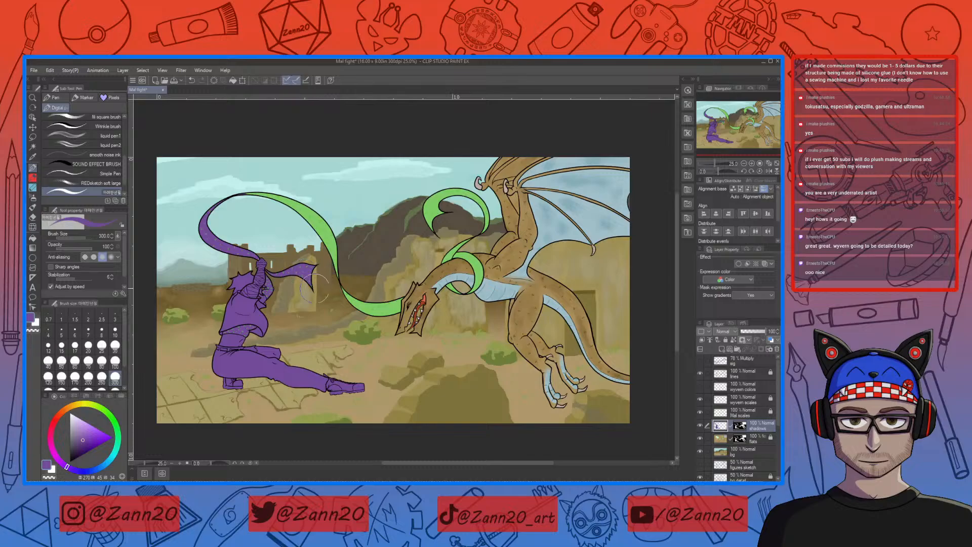
{"action": "mouse_move", "coordinate": [301, 230]}
{"action": "left_mouse_down"}
{"action": "mouse_move", "coordinate": [294, 208]}
{"action": "mouse_move", "coordinate": [318, 229]}
{"action": "mouse_move", "coordinate": [247, 191]}
{"action": "mouse_move", "coordinate": [335, 238]}
{"action": "mouse_move", "coordinate": [325, 242]}
{"action": "mouse_move", "coordinate": [343, 284]}
{"action": "mouse_move", "coordinate": [383, 314]}
{"action": "mouse_move", "coordinate": [362, 301]}
{"action": "mouse_move", "coordinate": [400, 306]}
{"action": "mouse_move", "coordinate": [425, 289]}
{"action": "mouse_move", "coordinate": [400, 329]}
{"action": "mouse_move", "coordinate": [430, 291]}
{"action": "mouse_move", "coordinate": [413, 334]}
{"action": "mouse_move", "coordinate": [453, 276]}
{"action": "mouse_move", "coordinate": [417, 297]}
{"action": "mouse_move", "coordinate": [433, 280]}
{"action": "mouse_move", "coordinate": [415, 283]}
{"action": "mouse_move", "coordinate": [422, 291]}
{"action": "mouse_move", "coordinate": [457, 271]}
{"action": "mouse_move", "coordinate": [451, 279]}
{"action": "mouse_move", "coordinate": [476, 273]}
{"action": "mouse_move", "coordinate": [468, 293]}
{"action": "mouse_move", "coordinate": [445, 281]}
{"action": "mouse_move", "coordinate": [469, 294]}
{"action": "mouse_move", "coordinate": [479, 279]}
{"action": "mouse_move", "coordinate": [519, 291]}
{"action": "mouse_move", "coordinate": [480, 269]}
{"action": "mouse_move", "coordinate": [497, 266]}
{"action": "mouse_move", "coordinate": [451, 264]}
{"action": "mouse_move", "coordinate": [482, 232]}
{"action": "mouse_move", "coordinate": [485, 216]}
{"action": "mouse_move", "coordinate": [469, 200]}
{"action": "mouse_move", "coordinate": [448, 194]}
{"action": "mouse_move", "coordinate": [430, 222]}
{"action": "mouse_move", "coordinate": [478, 218]}
{"action": "mouse_move", "coordinate": [438, 212]}
{"action": "left_mouse_up"}
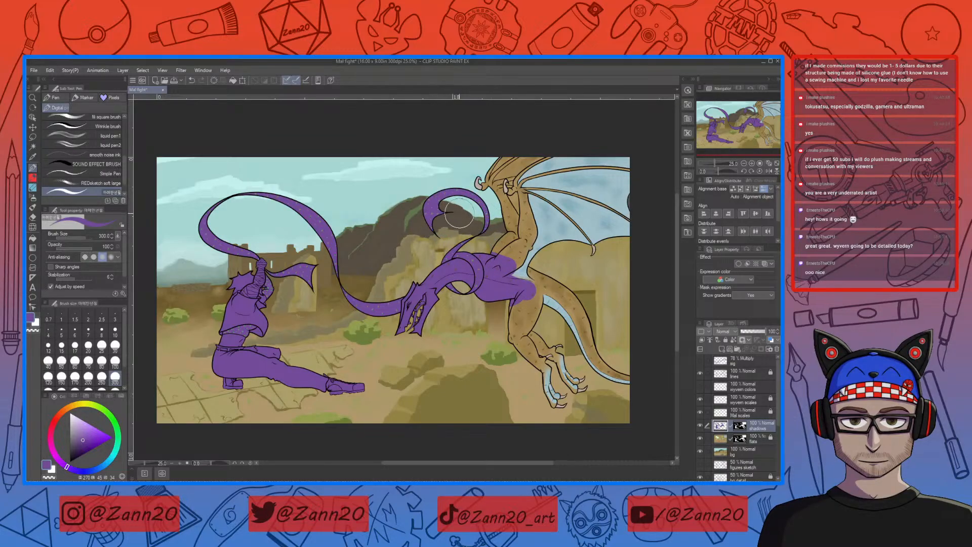
{"action": "mouse_move", "coordinate": [482, 268]}
{"action": "left_mouse_down"}
{"action": "mouse_move", "coordinate": [511, 238]}
{"action": "mouse_move", "coordinate": [509, 255]}
{"action": "mouse_move", "coordinate": [516, 232]}
{"action": "mouse_move", "coordinate": [493, 180]}
{"action": "mouse_move", "coordinate": [479, 184]}
{"action": "mouse_move", "coordinate": [487, 186]}
{"action": "mouse_move", "coordinate": [527, 148]}
{"action": "mouse_move", "coordinate": [507, 175]}
{"action": "mouse_move", "coordinate": [522, 162]}
{"action": "mouse_move", "coordinate": [536, 167]}
{"action": "mouse_move", "coordinate": [507, 192]}
{"action": "mouse_move", "coordinate": [578, 148]}
{"action": "mouse_move", "coordinate": [513, 190]}
{"action": "mouse_move", "coordinate": [610, 161]}
{"action": "mouse_move", "coordinate": [532, 211]}
{"action": "mouse_move", "coordinate": [629, 167]}
{"action": "mouse_move", "coordinate": [554, 202]}
{"action": "mouse_move", "coordinate": [627, 192]}
{"action": "mouse_move", "coordinate": [531, 234]}
{"action": "mouse_move", "coordinate": [549, 223]}
{"action": "mouse_move", "coordinate": [535, 214]}
{"action": "mouse_move", "coordinate": [517, 263]}
{"action": "mouse_move", "coordinate": [532, 241]}
{"action": "mouse_move", "coordinate": [522, 286]}
{"action": "mouse_move", "coordinate": [521, 267]}
{"action": "mouse_move", "coordinate": [537, 273]}
{"action": "mouse_move", "coordinate": [529, 254]}
{"action": "mouse_move", "coordinate": [569, 233]}
{"action": "mouse_move", "coordinate": [593, 255]}
{"action": "mouse_move", "coordinate": [587, 232]}
{"action": "mouse_move", "coordinate": [572, 228]}
{"action": "mouse_move", "coordinate": [628, 228]}
{"action": "mouse_move", "coordinate": [598, 238]}
{"action": "mouse_move", "coordinate": [634, 231]}
{"action": "mouse_move", "coordinate": [599, 214]}
{"action": "left_mouse_up"}
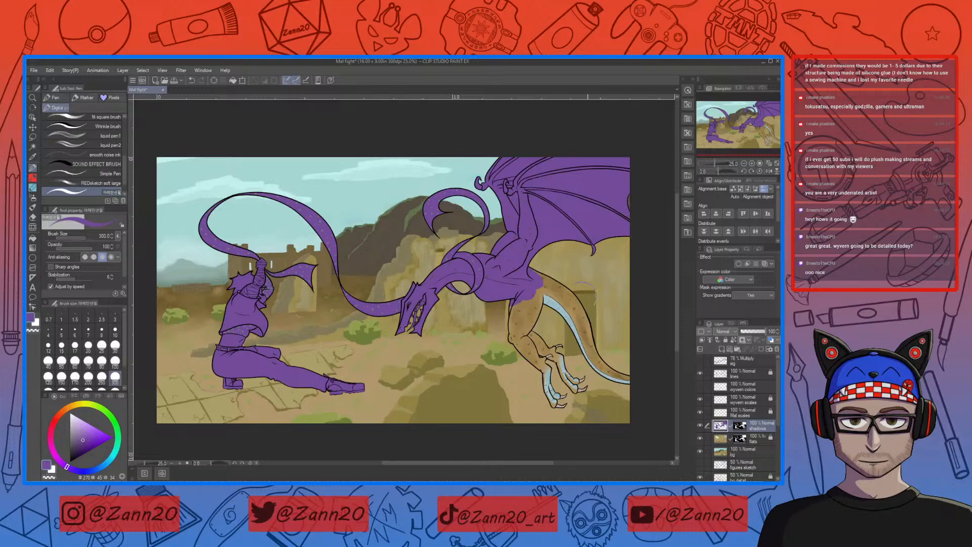
{"action": "mouse_move", "coordinate": [536, 281]}
{"action": "left_mouse_down"}
{"action": "mouse_move", "coordinate": [573, 312]}
{"action": "mouse_move", "coordinate": [534, 286]}
{"action": "mouse_move", "coordinate": [582, 325]}
{"action": "mouse_move", "coordinate": [538, 291]}
{"action": "mouse_move", "coordinate": [524, 317]}
{"action": "mouse_move", "coordinate": [525, 292]}
{"action": "mouse_move", "coordinate": [524, 341]}
{"action": "mouse_move", "coordinate": [512, 320]}
{"action": "mouse_move", "coordinate": [538, 354]}
{"action": "mouse_move", "coordinate": [535, 342]}
{"action": "mouse_move", "coordinate": [522, 332]}
{"action": "mouse_move", "coordinate": [553, 385]}
{"action": "mouse_move", "coordinate": [542, 346]}
{"action": "mouse_move", "coordinate": [556, 361]}
{"action": "mouse_move", "coordinate": [556, 350]}
{"action": "mouse_move", "coordinate": [571, 385]}
{"action": "mouse_move", "coordinate": [584, 386]}
{"action": "mouse_move", "coordinate": [581, 378]}
{"action": "mouse_move", "coordinate": [586, 389]}
{"action": "mouse_move", "coordinate": [584, 377]}
{"action": "mouse_move", "coordinate": [543, 378]}
{"action": "mouse_move", "coordinate": [563, 395]}
{"action": "left_mouse_up"}
{"action": "mouse_move", "coordinate": [551, 301]}
{"action": "left_mouse_down"}
{"action": "mouse_move", "coordinate": [590, 365]}
{"action": "mouse_move", "coordinate": [568, 298]}
{"action": "mouse_move", "coordinate": [597, 350]}
{"action": "mouse_move", "coordinate": [566, 294]}
{"action": "mouse_move", "coordinate": [628, 381]}
{"action": "left_mouse_up"}
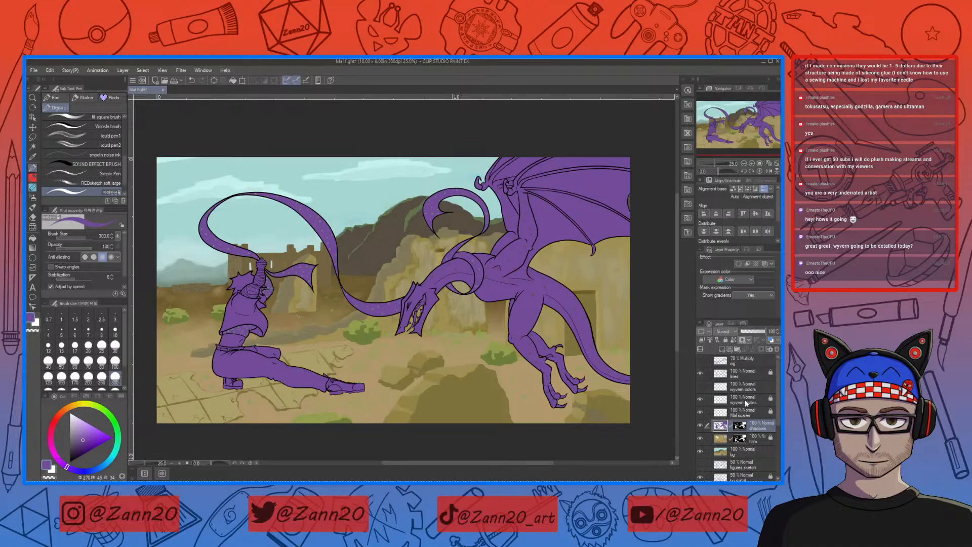
Move the shadows layer above the wyvern scales layer and try the Multiply and Darken blending modes on it.
{"action": "left_click_drag", "start_coordinate": [727, 428], "coordinate": [726, 400]}
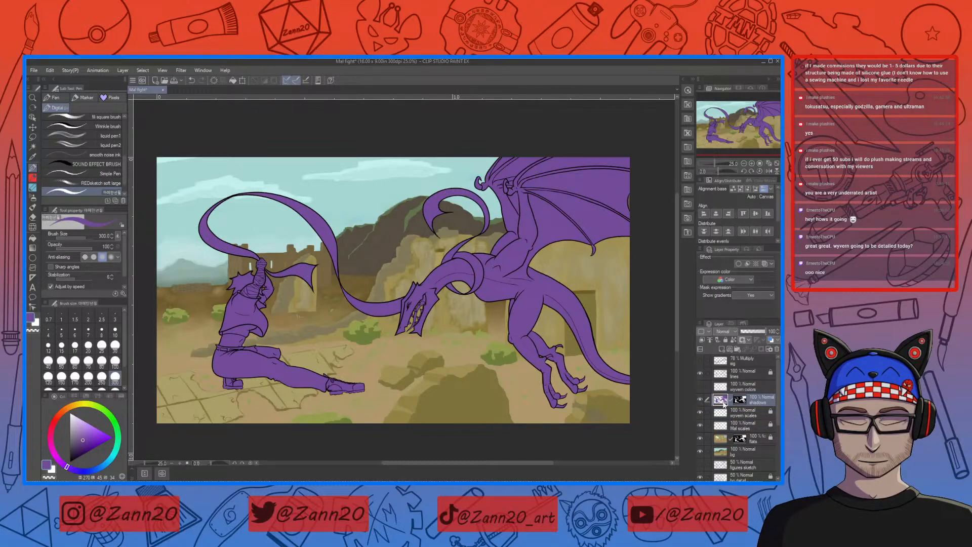
{"action": "left_click", "coordinate": [724, 331]}
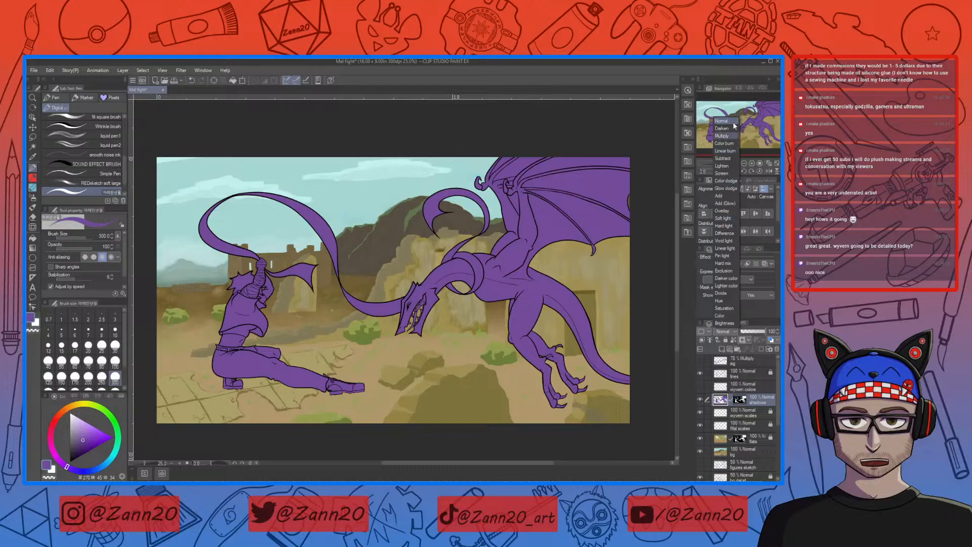
{"action": "left_click", "coordinate": [727, 141]}
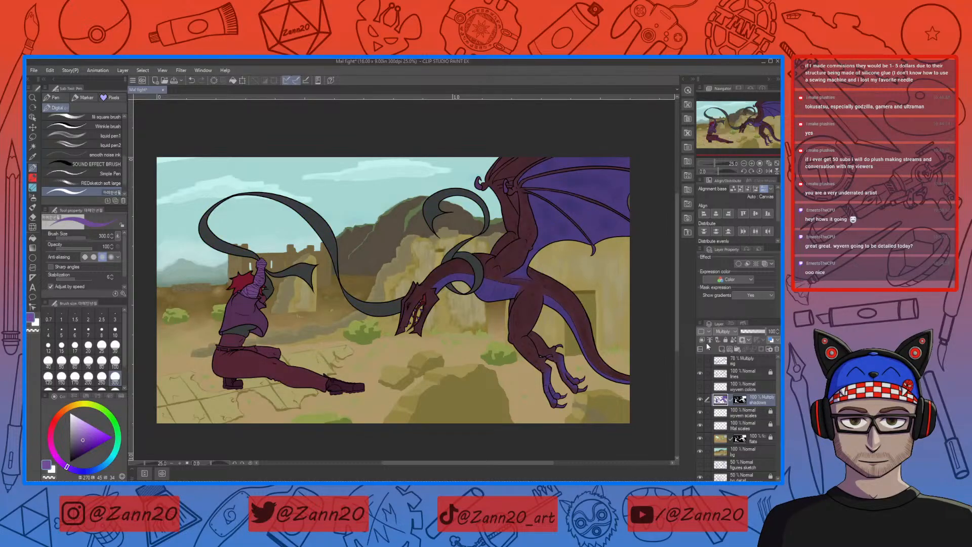
{"action": "left_click", "coordinate": [728, 332]}
{"action": "left_click", "coordinate": [731, 135]}
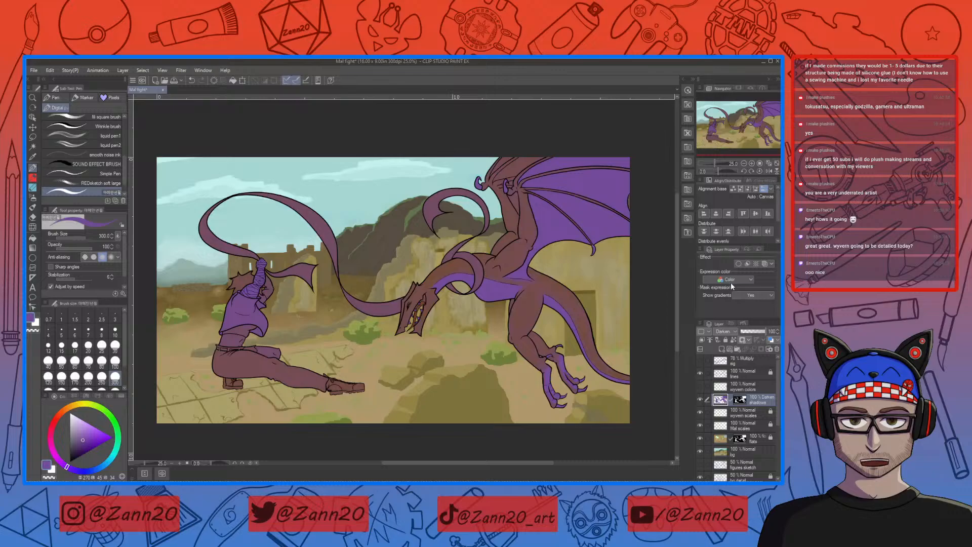
Keep the shadows layer on Darken blending and lower its opacity to about 65%.
{"action": "left_click", "coordinate": [727, 331]}
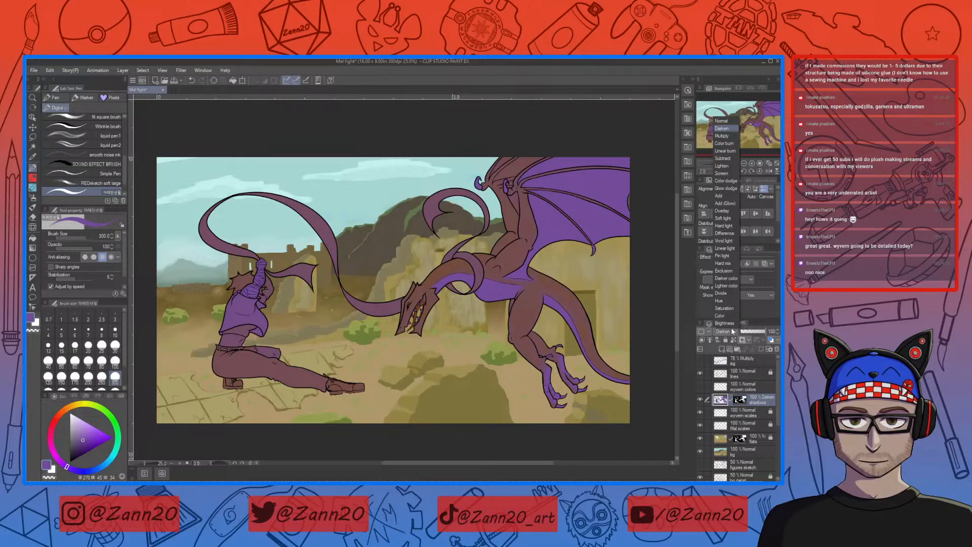
{"action": "left_click", "coordinate": [733, 335]}
{"action": "left_click", "coordinate": [757, 333]}
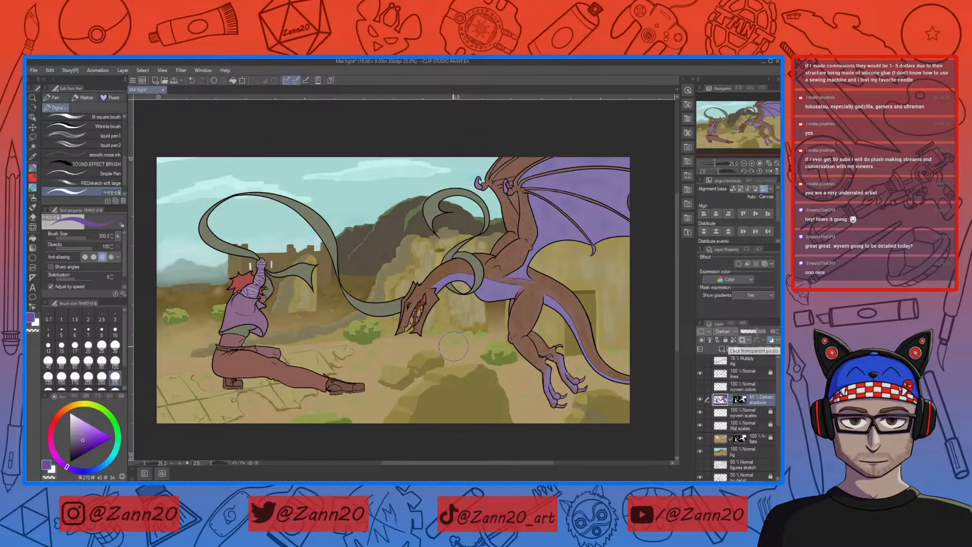
Erase the shadow along the upper edges of both trouser legs, using the pen at size 100 with the transparent colour.
{"action": "key", "text": "bracketleft"}
{"action": "key", "text": "bracketleft"}
{"action": "key", "text": "bracketleft"}
{"action": "key", "text": "bracketleft"}
{"action": "key", "text": "bracketleft"}
{"action": "key", "text": "bracketleft"}
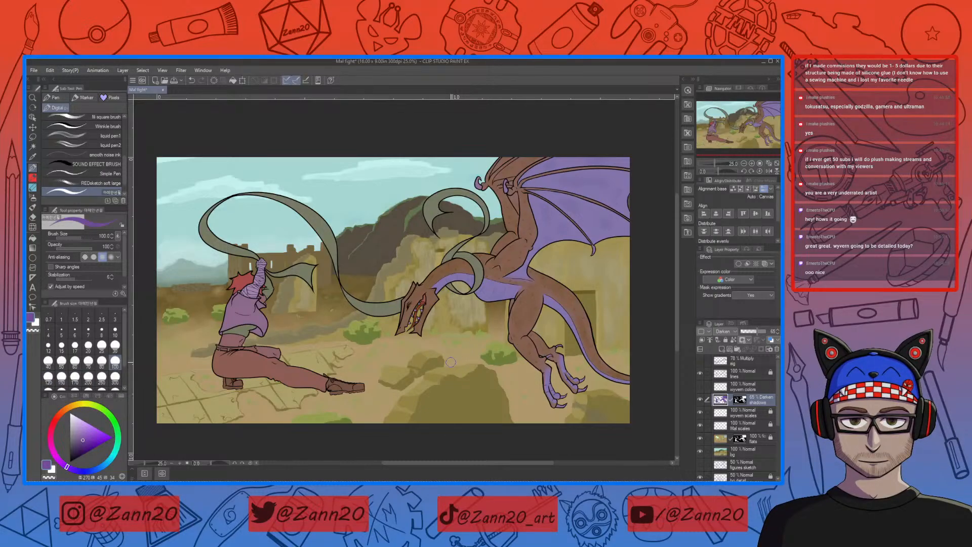
{"action": "key", "text": "c"}
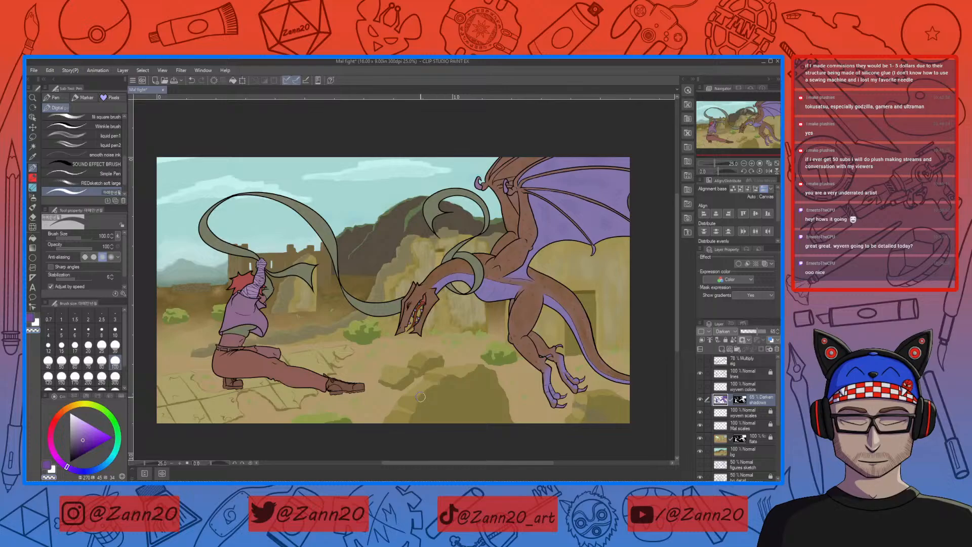
{"action": "key", "text": "ctrl+plus"}
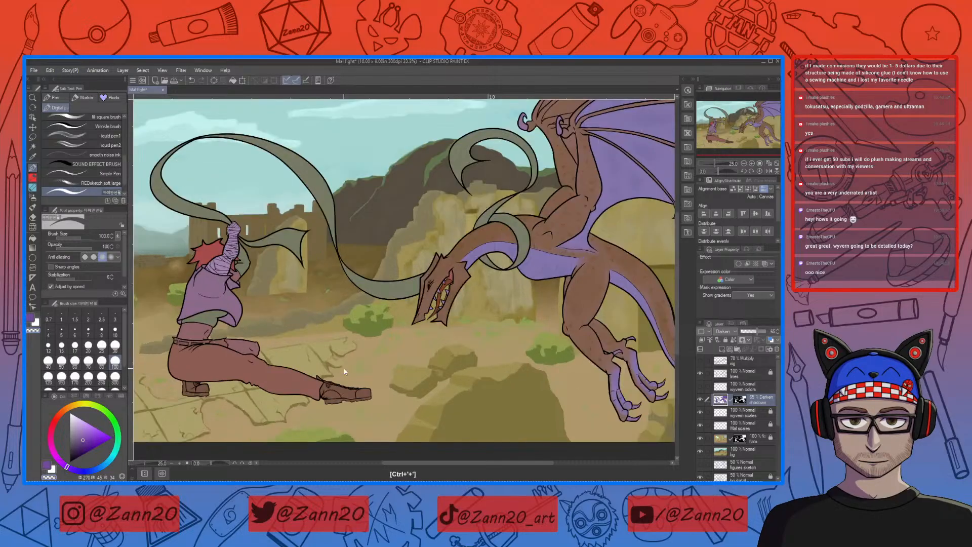
{"action": "left_click_drag", "start_coordinate": [306, 343], "coordinate": [559, 339]}
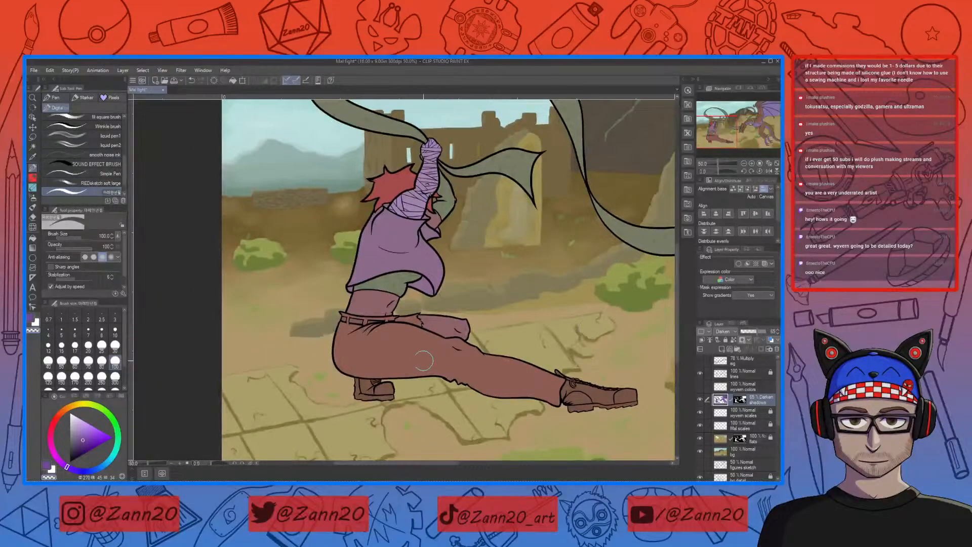
{"action": "mouse_move", "coordinate": [364, 334]}
{"action": "left_mouse_down"}
{"action": "mouse_move", "coordinate": [410, 333]}
{"action": "mouse_move", "coordinate": [356, 333]}
{"action": "mouse_move", "coordinate": [405, 325]}
{"action": "mouse_move", "coordinate": [388, 337]}
{"action": "mouse_move", "coordinate": [377, 327]}
{"action": "mouse_move", "coordinate": [552, 375]}
{"action": "left_mouse_up"}
{"action": "left_click_drag", "start_coordinate": [420, 318], "coordinate": [457, 325]}
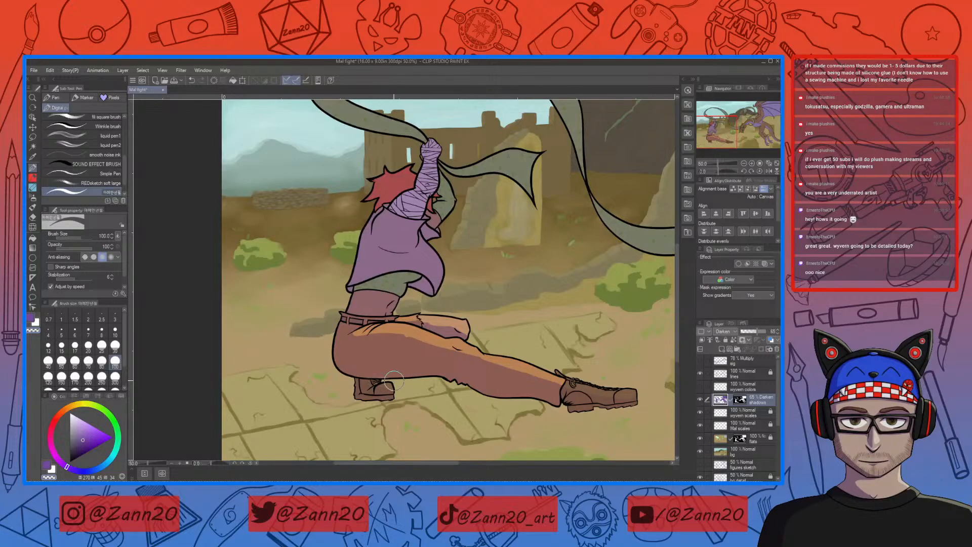
Erase the shadow from the jacket's outer edge and the figure's bare waist with the transparent pen.
{"action": "right_click", "coordinate": [407, 366]}
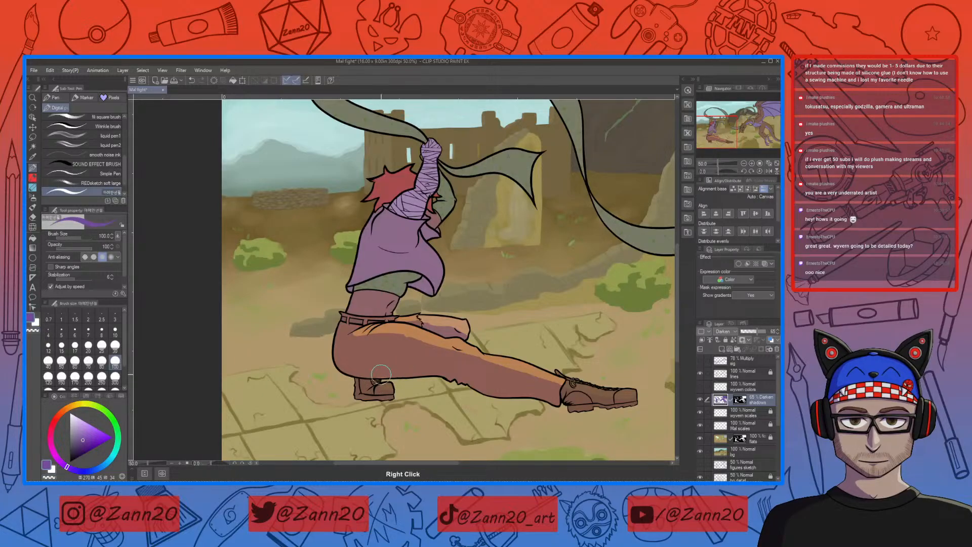
{"action": "key", "text": "c"}
{"action": "left_click_drag", "start_coordinate": [485, 308], "coordinate": [487, 376]}
{"action": "mouse_move", "coordinate": [423, 300]}
{"action": "left_mouse_down"}
{"action": "mouse_move", "coordinate": [444, 332]}
{"action": "mouse_move", "coordinate": [437, 334]}
{"action": "left_mouse_up"}
{"action": "mouse_move", "coordinate": [457, 375]}
{"action": "left_mouse_down"}
{"action": "mouse_move", "coordinate": [509, 366]}
{"action": "mouse_move", "coordinate": [503, 377]}
{"action": "left_mouse_up"}
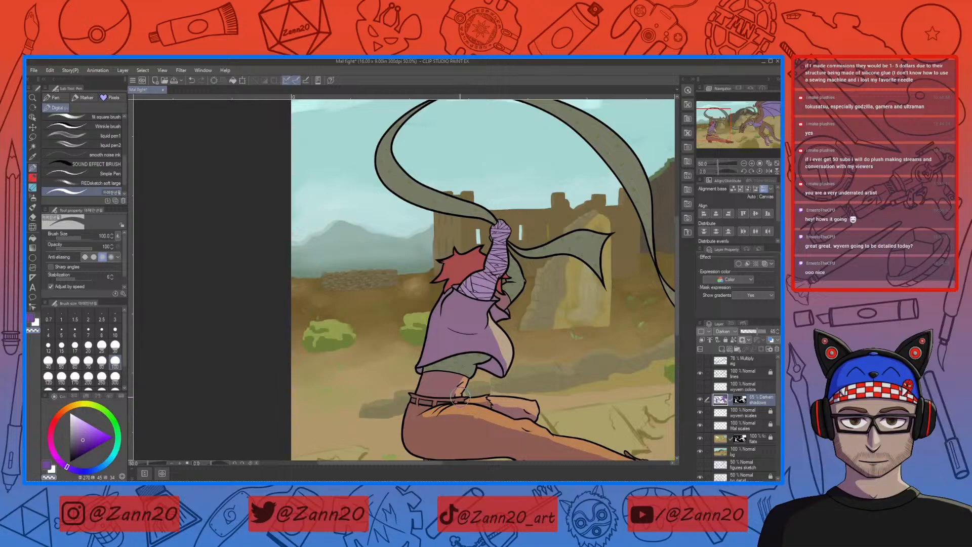
{"action": "left_click_drag", "start_coordinate": [525, 369], "coordinate": [513, 404]}
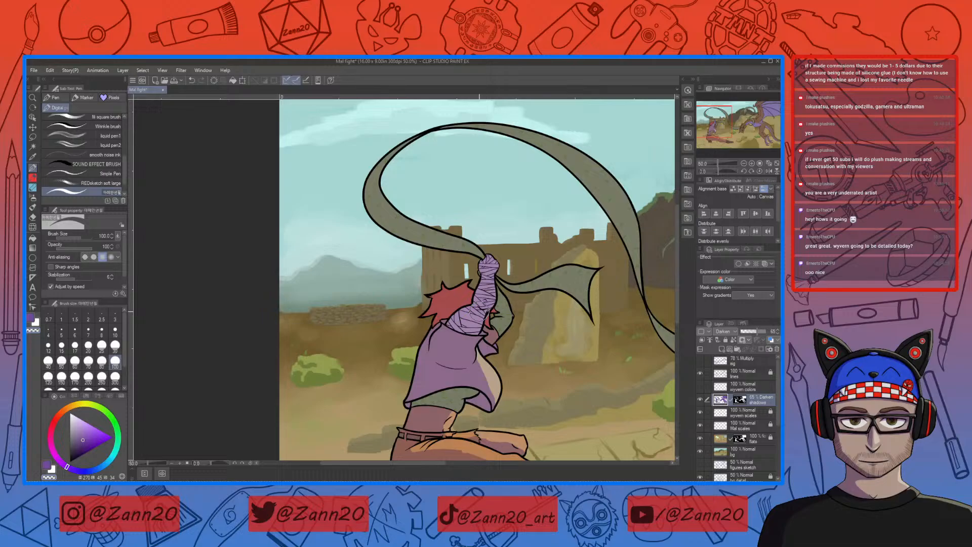
{"action": "left_click_drag", "start_coordinate": [512, 391], "coordinate": [501, 374]}
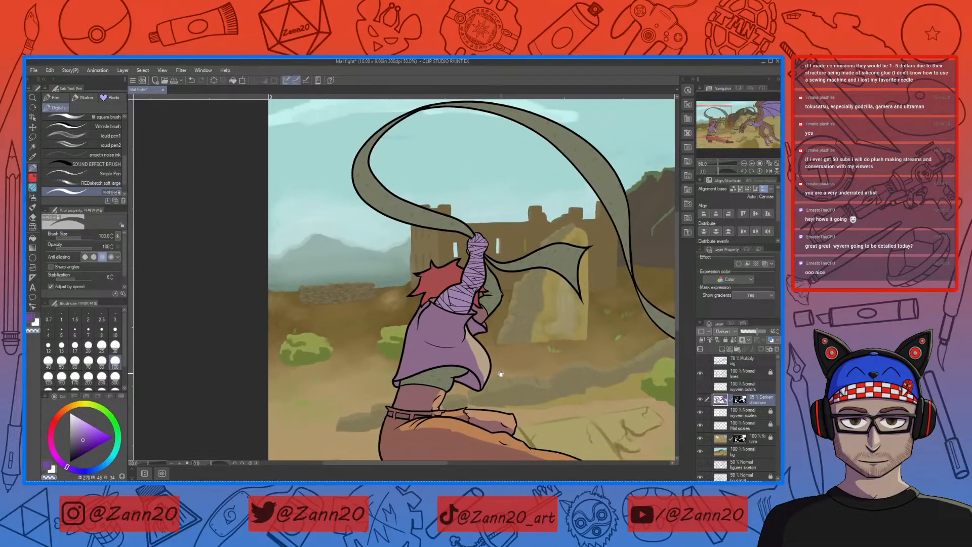
{"action": "left_click_drag", "start_coordinate": [596, 410], "coordinate": [496, 334]}
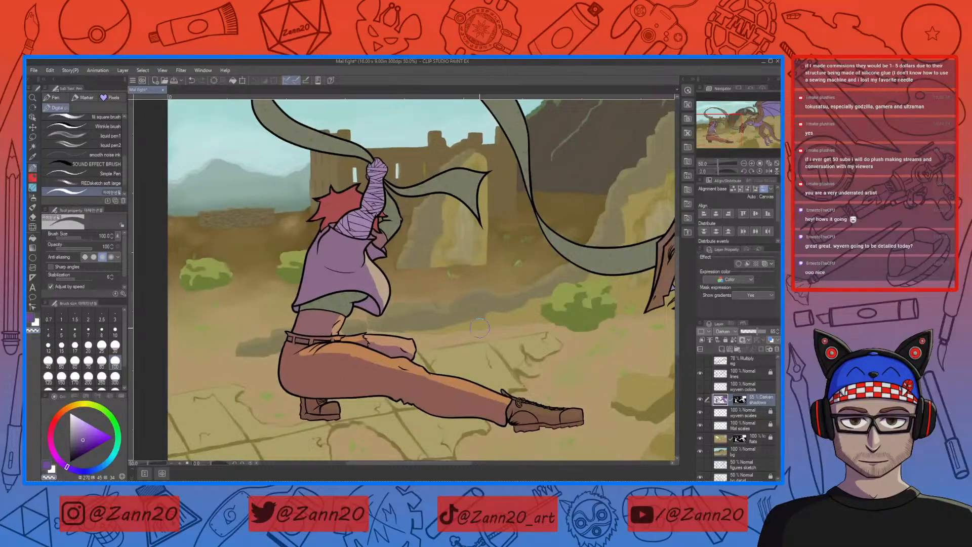
{"action": "key", "text": "ctrl+minus"}
{"action": "mouse_move", "coordinate": [591, 383]}
{"action": "left_mouse_down"}
{"action": "mouse_move", "coordinate": [470, 404]}
{"action": "mouse_move", "coordinate": [512, 397]}
{"action": "mouse_move", "coordinate": [549, 408]}
{"action": "mouse_move", "coordinate": [546, 400]}
{"action": "left_mouse_up"}
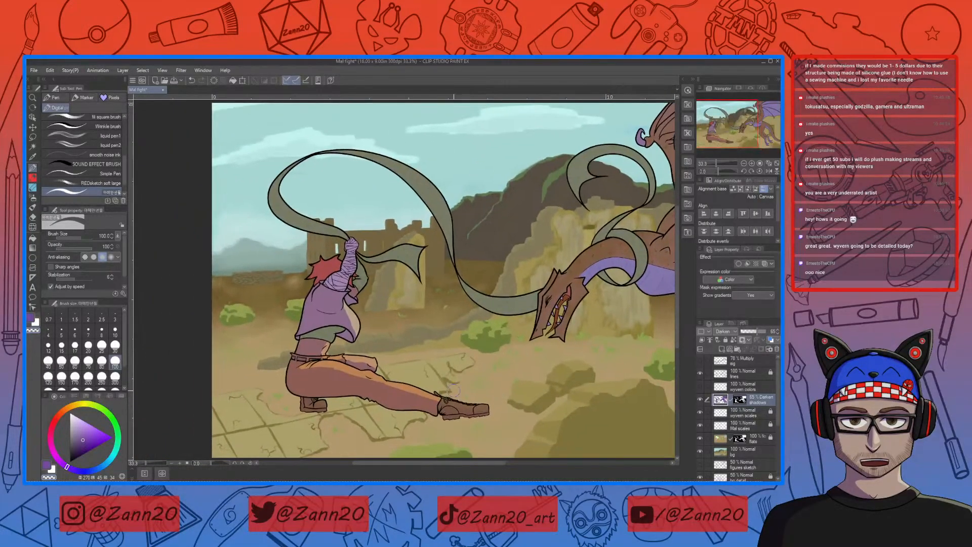
Choose a lighter muted purple and refill the shadows layer with it using the Fill tool, undoing the stray fill.
{"action": "left_click", "coordinate": [81, 432]}
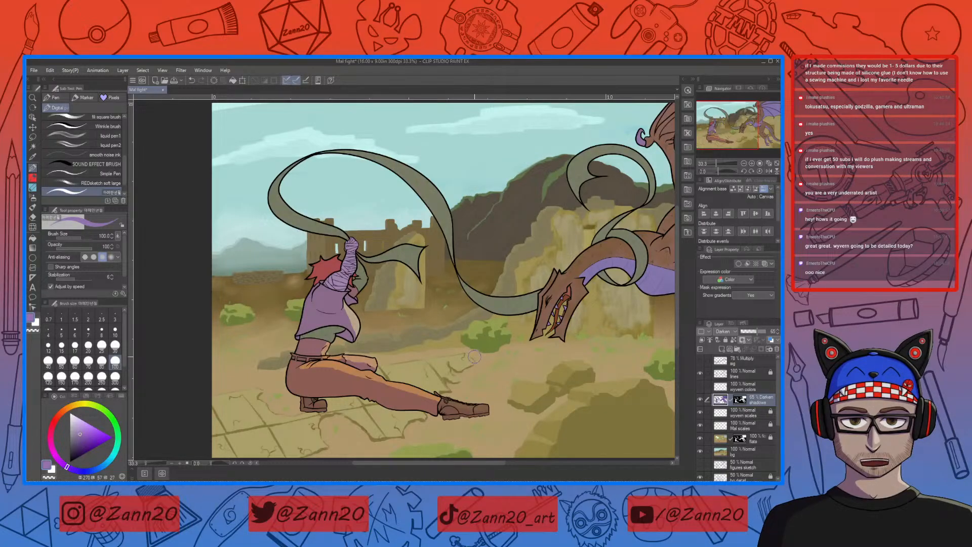
{"action": "key", "text": "g"}
{"action": "key", "text": "g"}
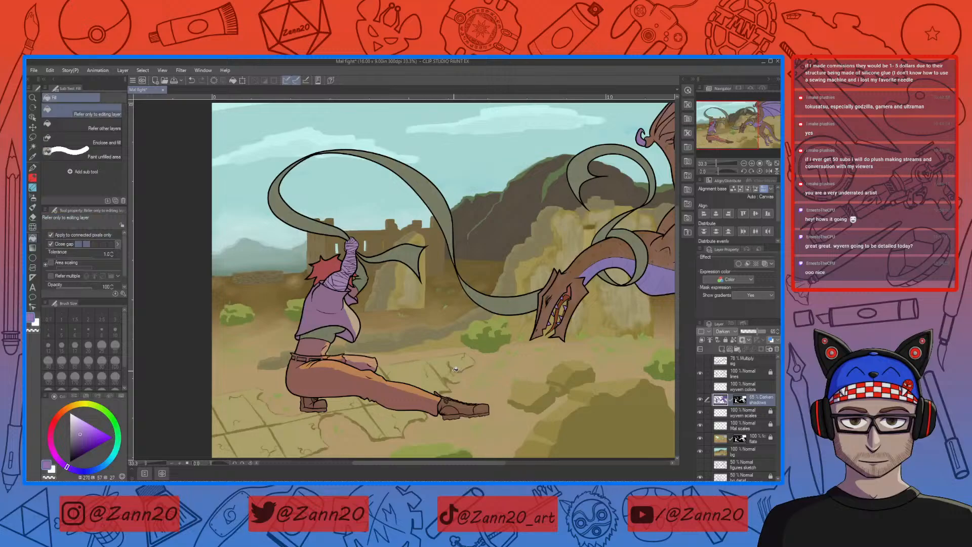
{"action": "key", "text": "ctrl+z"}
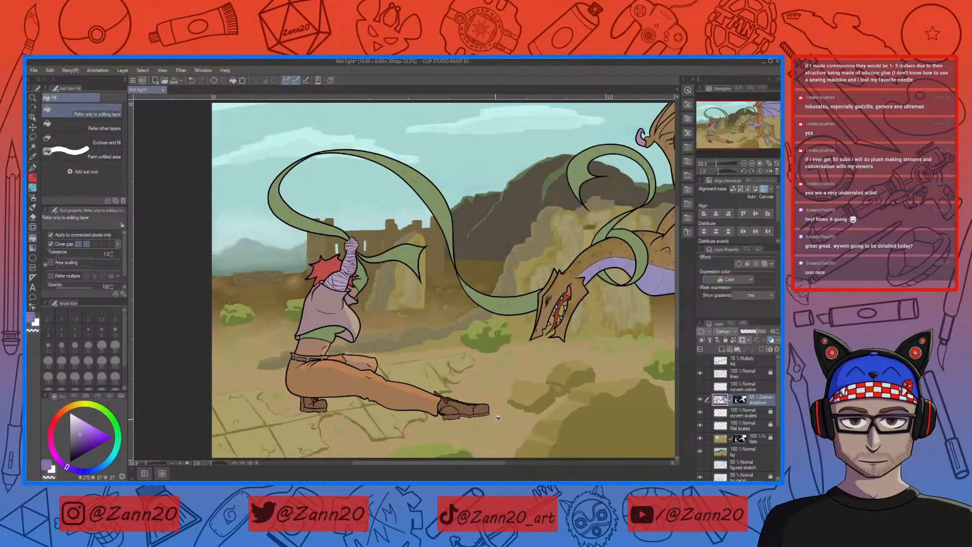
{"action": "left_click_drag", "start_coordinate": [590, 393], "coordinate": [516, 364]}
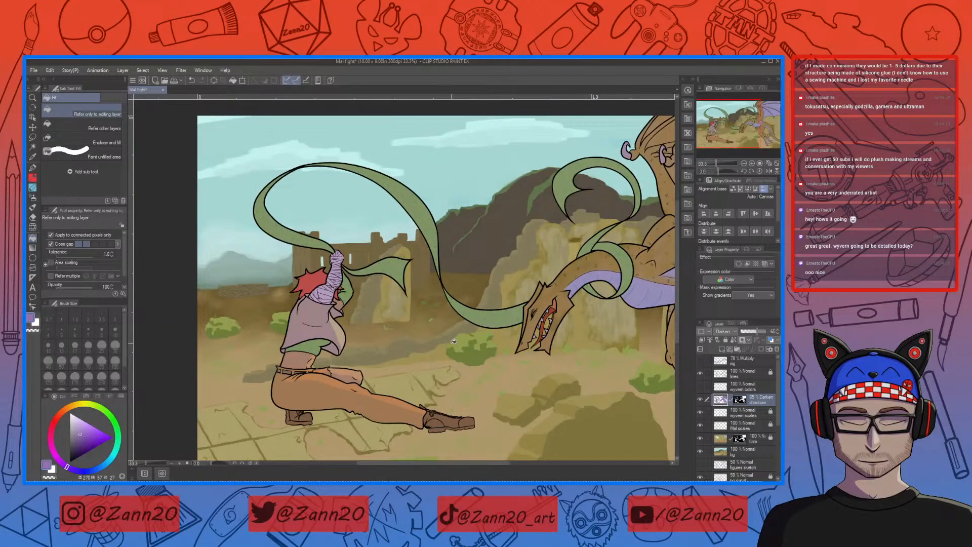
Erase the shadow from the figure's green sleeve and bandaged forearm with the transparent pen at size 100.
{"action": "key", "text": "p"}
{"action": "key", "text": "c"}
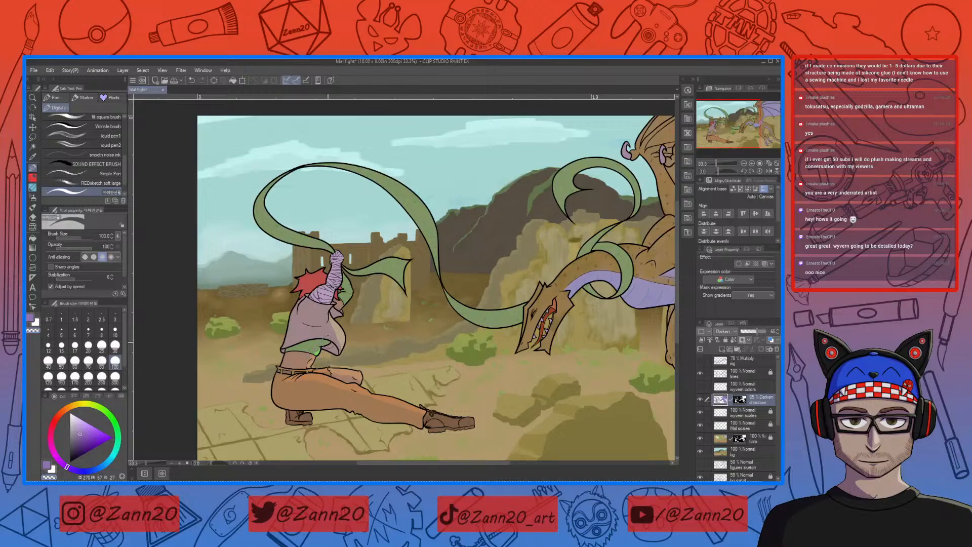
{"action": "left_click_drag", "start_coordinate": [345, 275], "coordinate": [353, 286]}
{"action": "left_click_drag", "start_coordinate": [343, 320], "coordinate": [370, 353]}
{"action": "left_click_drag", "start_coordinate": [363, 285], "coordinate": [370, 290]}
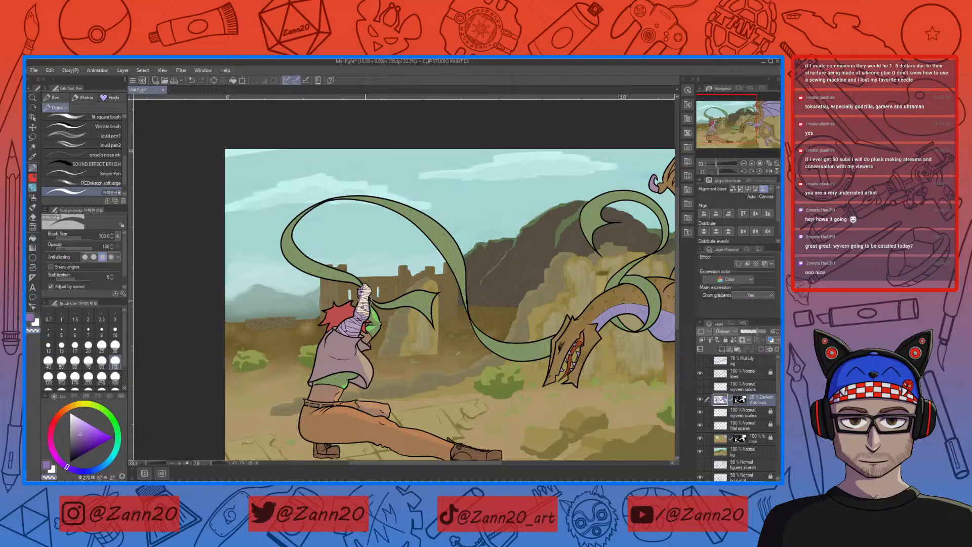
Erase the shadow from the figure's red hair to light it.
{"action": "left_click_drag", "start_coordinate": [368, 334], "coordinate": [399, 326]}
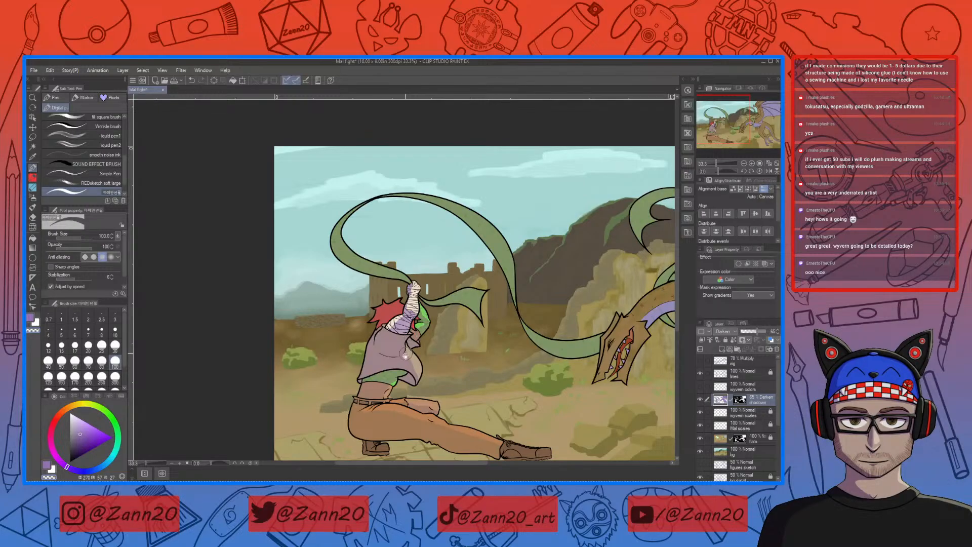
{"action": "left_click_drag", "start_coordinate": [405, 355], "coordinate": [416, 347]}
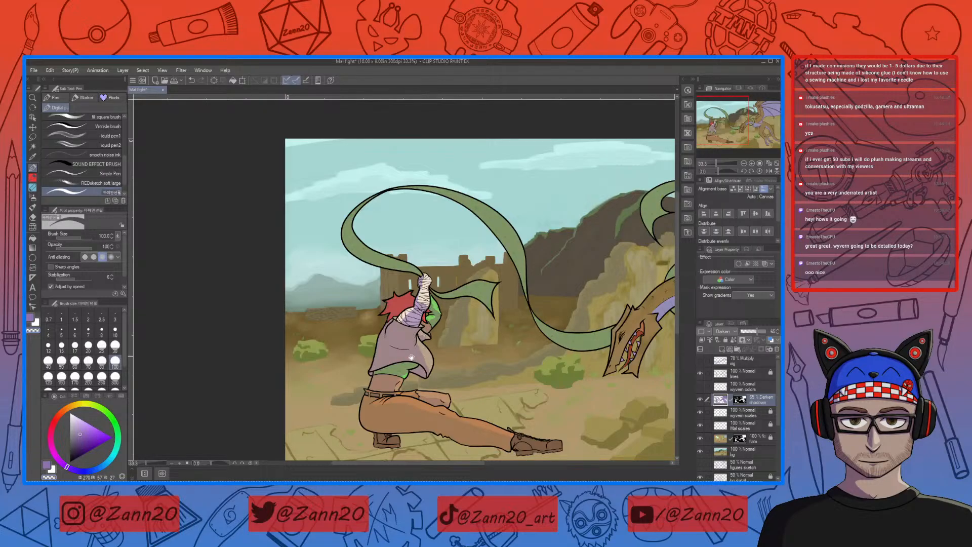
{"action": "left_click_drag", "start_coordinate": [411, 356], "coordinate": [441, 361]}
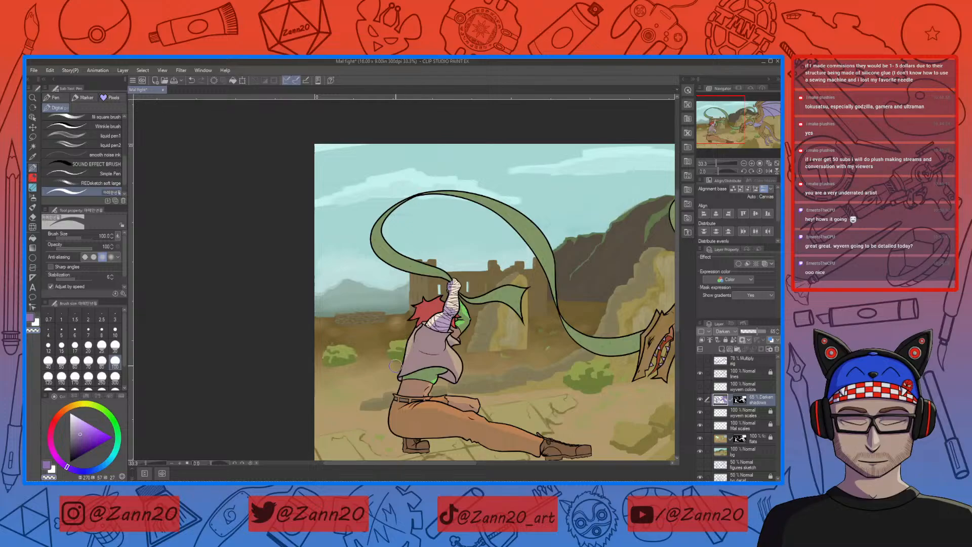
{"action": "left_click_drag", "start_coordinate": [391, 376], "coordinate": [381, 390]}
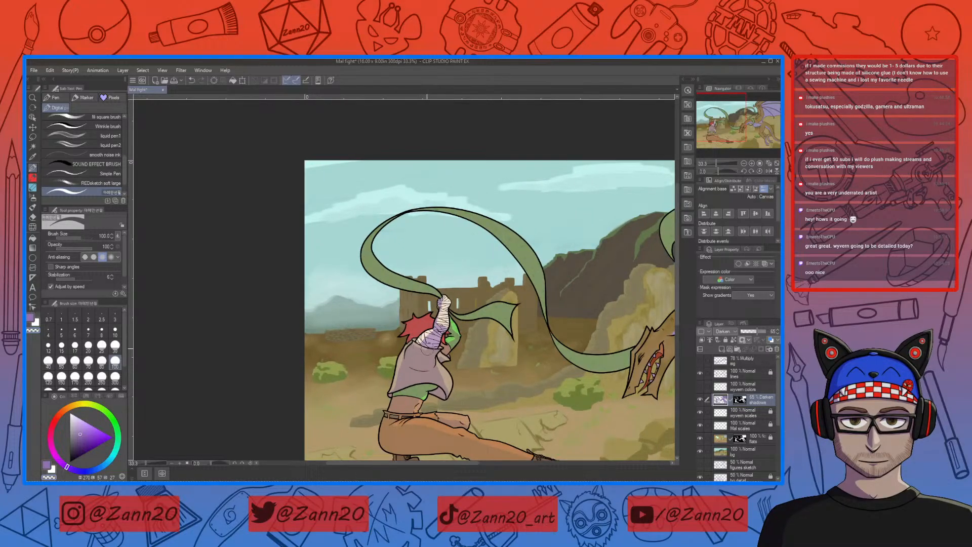
{"action": "left_click_drag", "start_coordinate": [438, 359], "coordinate": [456, 378]}
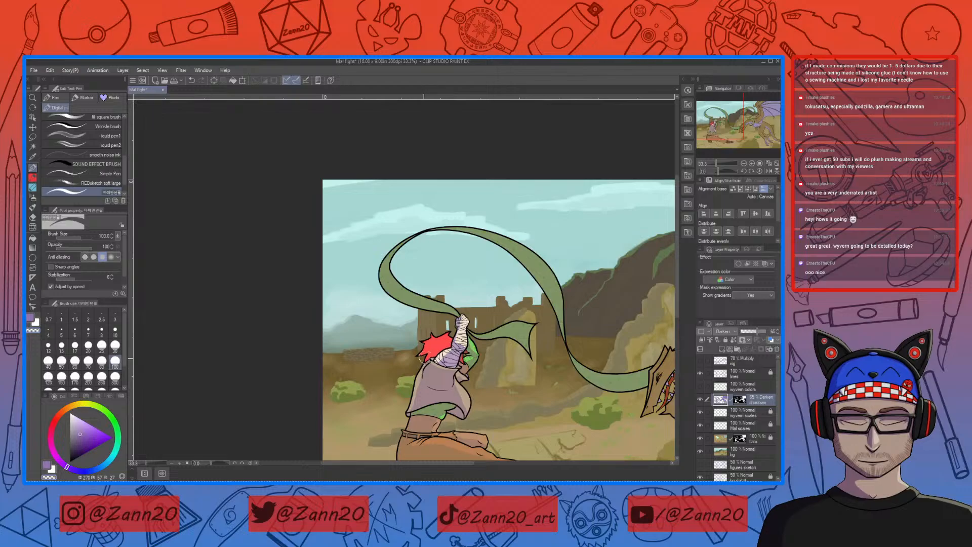
{"action": "left_click_drag", "start_coordinate": [524, 395], "coordinate": [500, 385]}
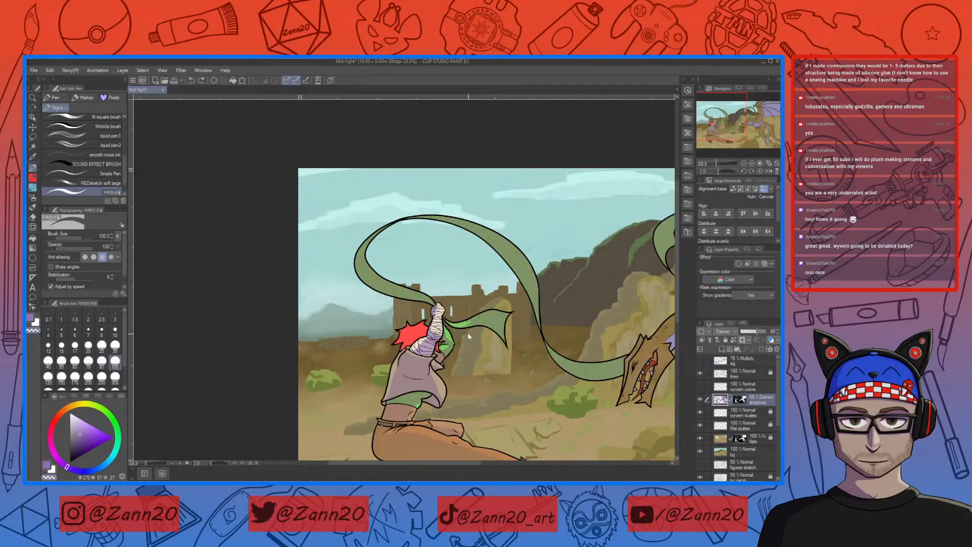
Light the ribbon's loose tail and the loop above the figure by erasing shadow, redoing the unsatisfactory strokes.
{"action": "mouse_move", "coordinate": [481, 313]}
{"action": "left_mouse_down"}
{"action": "mouse_move", "coordinate": [458, 340]}
{"action": "mouse_move", "coordinate": [436, 327]}
{"action": "mouse_move", "coordinate": [447, 321]}
{"action": "mouse_move", "coordinate": [403, 297]}
{"action": "mouse_move", "coordinate": [395, 268]}
{"action": "left_mouse_up"}
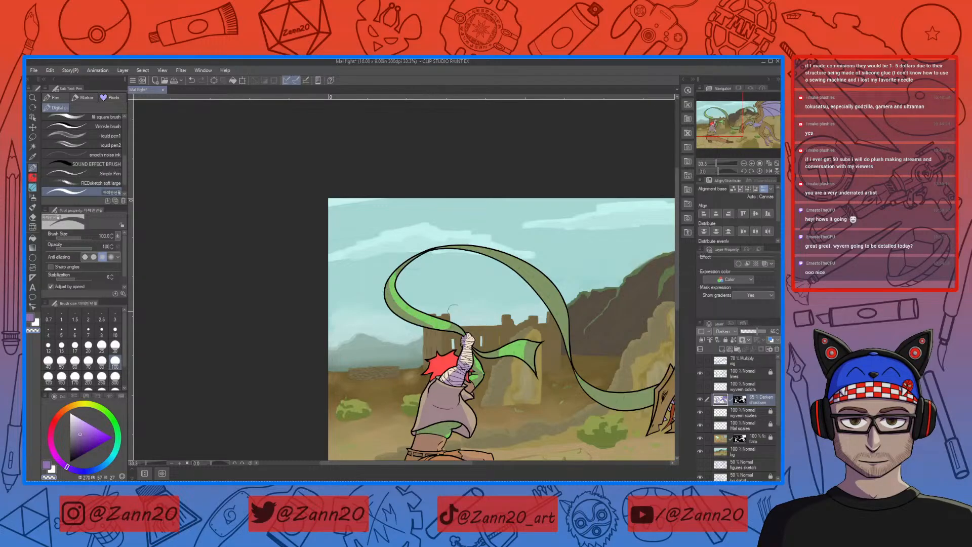
{"action": "key", "text": "ctrl+z"}
{"action": "key", "text": "ctrl+z"}
{"action": "mouse_move", "coordinate": [398, 273]}
{"action": "left_mouse_down"}
{"action": "mouse_move", "coordinate": [402, 305]}
{"action": "mouse_move", "coordinate": [435, 317]}
{"action": "left_mouse_up"}
{"action": "mouse_move", "coordinate": [397, 275]}
{"action": "left_mouse_down"}
{"action": "mouse_move", "coordinate": [399, 303]}
{"action": "mouse_move", "coordinate": [431, 315]}
{"action": "left_mouse_up"}
{"action": "mouse_move", "coordinate": [436, 247]}
{"action": "left_mouse_down"}
{"action": "mouse_move", "coordinate": [405, 285]}
{"action": "mouse_move", "coordinate": [456, 286]}
{"action": "left_mouse_up"}
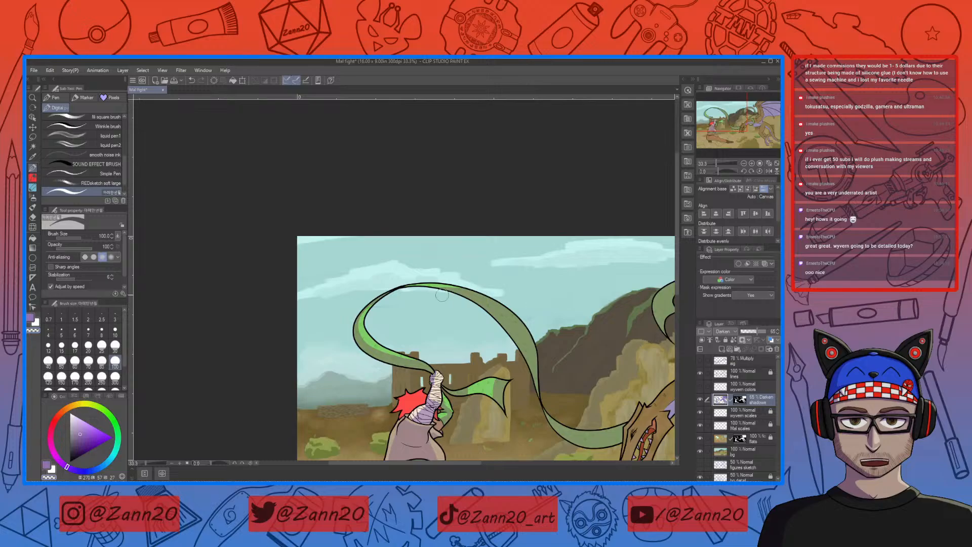
{"action": "key", "text": "ctrl+z"}
Erase the shadow along the ribbon's long arc and its lower curve leading to the wyvern's jaw.
{"action": "mouse_move", "coordinate": [481, 291]}
{"action": "left_mouse_down"}
{"action": "mouse_move", "coordinate": [518, 317]}
{"action": "mouse_move", "coordinate": [543, 371]}
{"action": "left_mouse_up"}
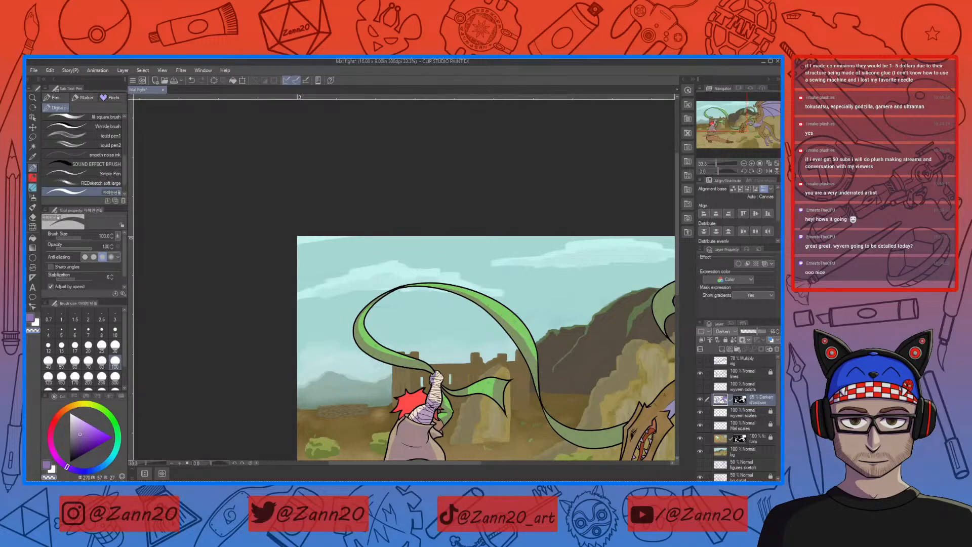
{"action": "left_click_drag", "start_coordinate": [469, 287], "coordinate": [521, 339]}
{"action": "left_click_drag", "start_coordinate": [564, 373], "coordinate": [396, 321]}
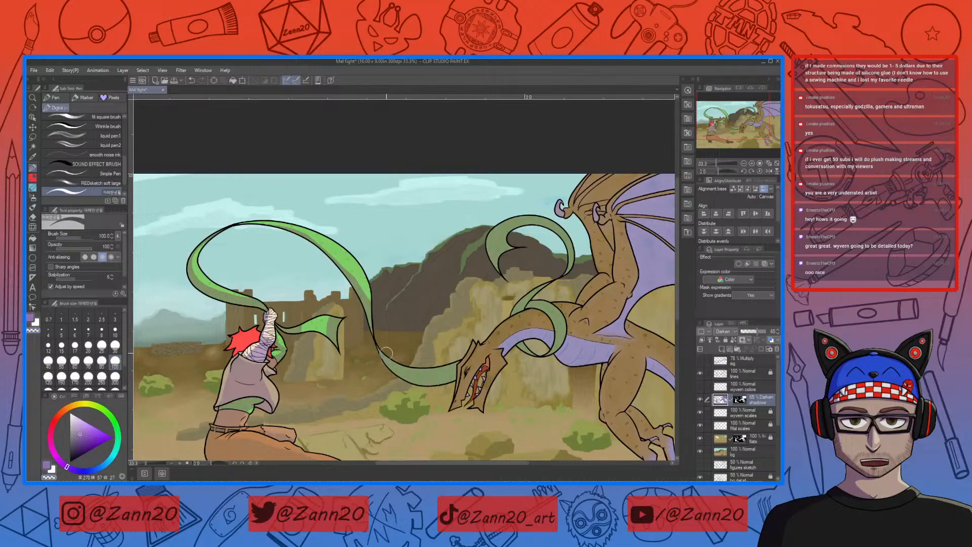
{"action": "mouse_move", "coordinate": [391, 362]}
{"action": "left_mouse_down"}
{"action": "mouse_move", "coordinate": [422, 372]}
{"action": "mouse_move", "coordinate": [442, 368]}
{"action": "mouse_move", "coordinate": [401, 362]}
{"action": "mouse_move", "coordinate": [448, 366]}
{"action": "left_mouse_up"}
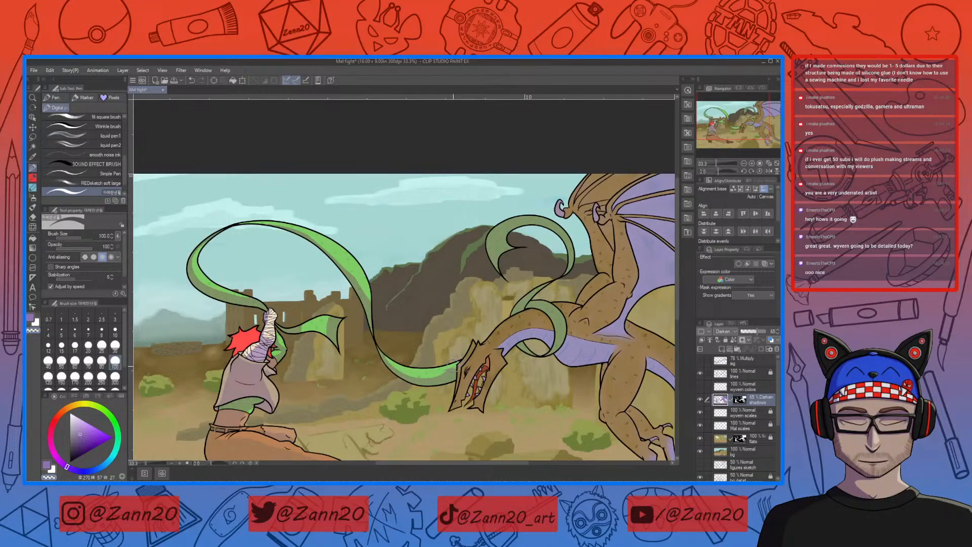
{"action": "left_click_drag", "start_coordinate": [457, 368], "coordinate": [421, 374]}
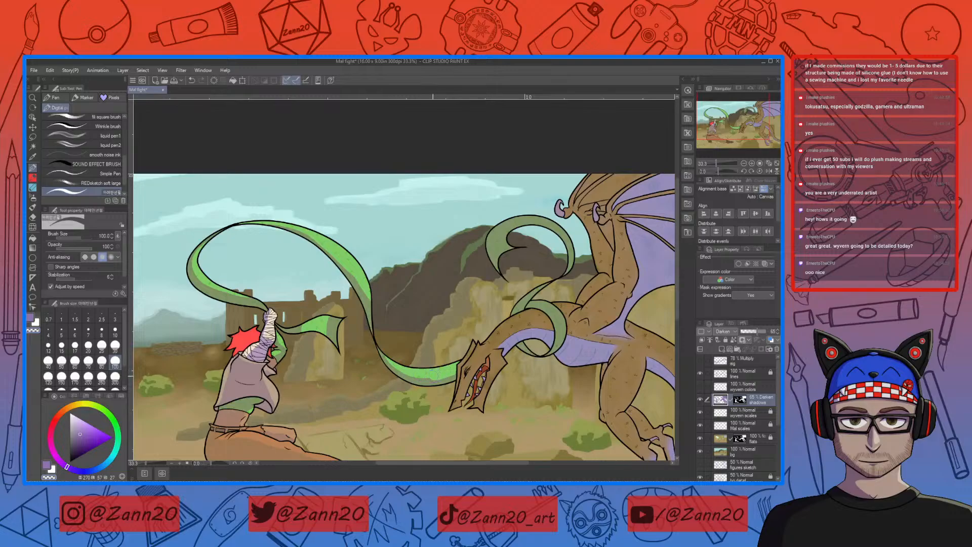
Erase the shadow from the ribbon where it wraps the wyvern's neck and along its curled end.
{"action": "left_click_drag", "start_coordinate": [531, 304], "coordinate": [429, 328]}
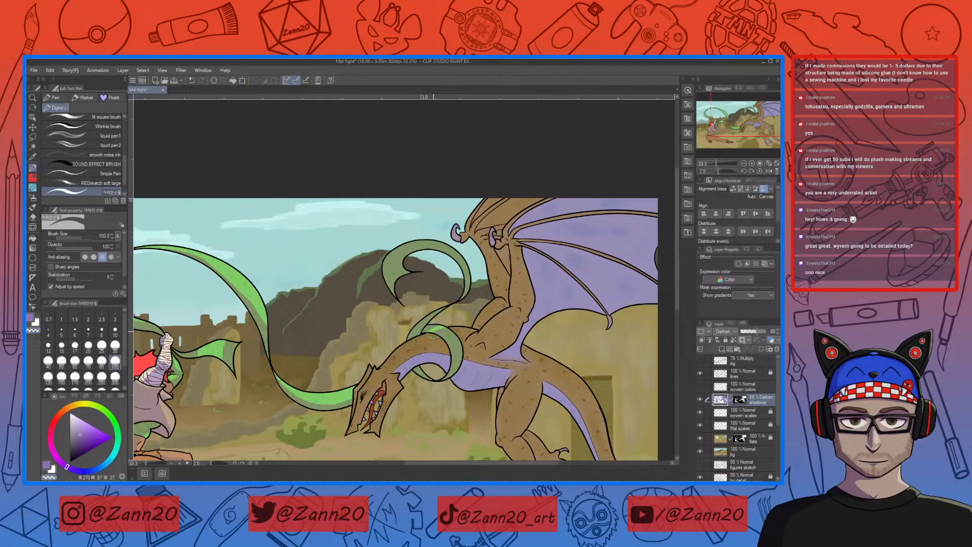
{"action": "mouse_move", "coordinate": [444, 330]}
{"action": "left_mouse_down"}
{"action": "mouse_move", "coordinate": [465, 343]}
{"action": "mouse_move", "coordinate": [437, 331]}
{"action": "mouse_move", "coordinate": [456, 354]}
{"action": "mouse_move", "coordinate": [456, 336]}
{"action": "mouse_move", "coordinate": [457, 366]}
{"action": "left_mouse_up"}
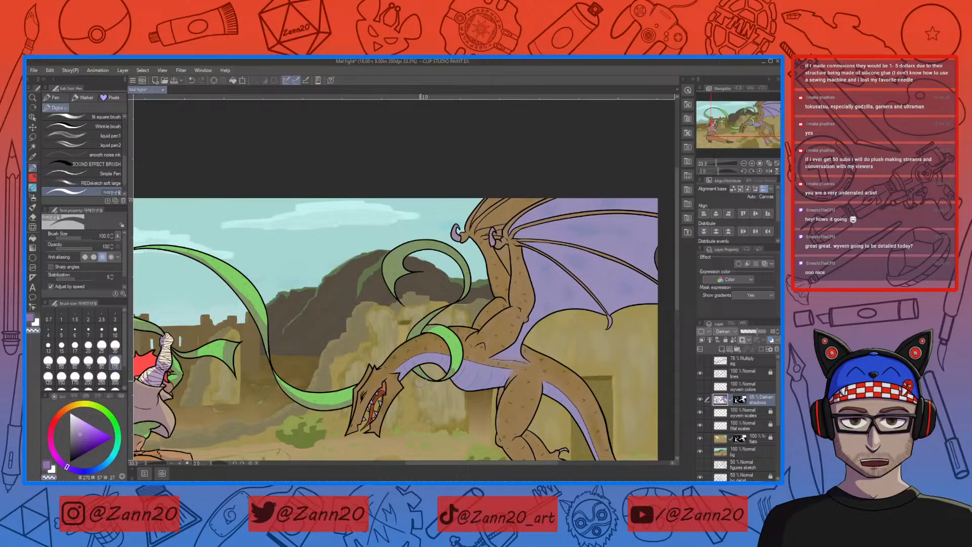
{"action": "mouse_move", "coordinate": [409, 337]}
{"action": "left_mouse_down"}
{"action": "mouse_move", "coordinate": [426, 312]}
{"action": "mouse_move", "coordinate": [411, 335]}
{"action": "mouse_move", "coordinate": [402, 332]}
{"action": "mouse_move", "coordinate": [448, 302]}
{"action": "left_mouse_up"}
{"action": "mouse_move", "coordinate": [469, 293]}
{"action": "left_mouse_down"}
{"action": "mouse_move", "coordinate": [458, 250]}
{"action": "mouse_move", "coordinate": [439, 240]}
{"action": "mouse_move", "coordinate": [381, 268]}
{"action": "left_mouse_up"}
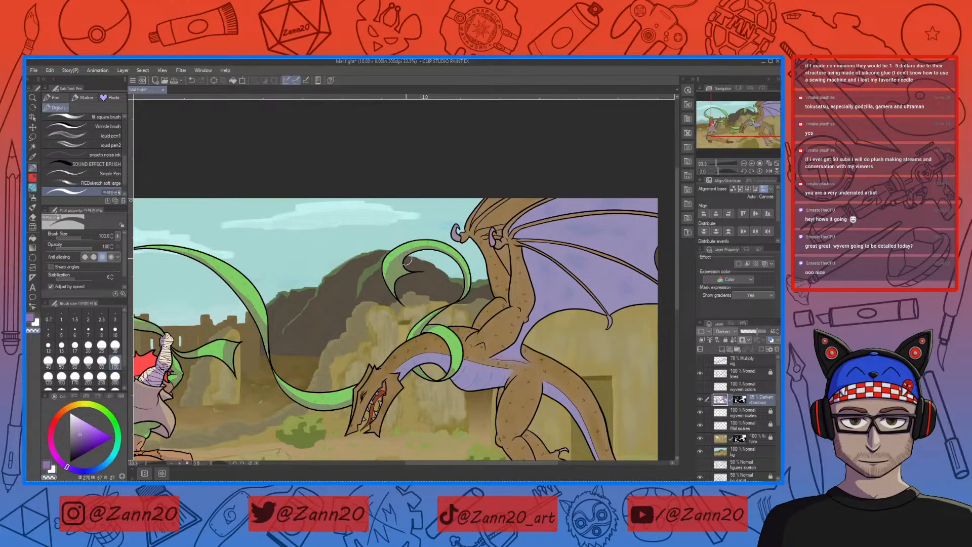
{"action": "left_click_drag", "start_coordinate": [399, 282], "coordinate": [395, 290]}
{"action": "left_click_drag", "start_coordinate": [523, 376], "coordinate": [446, 328]}
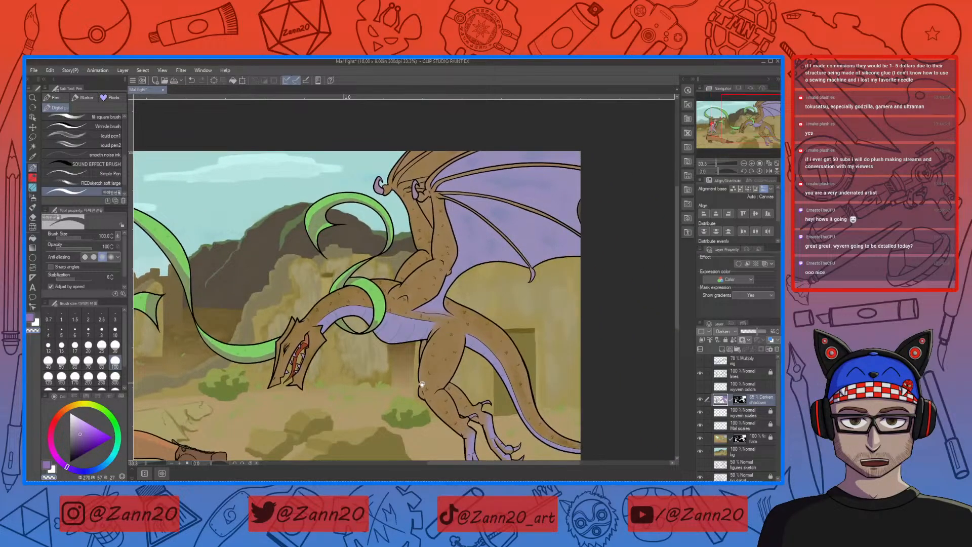
Change the shadows layer's blending mode from Darken to Multiply.
{"action": "left_click_drag", "start_coordinate": [422, 381], "coordinate": [468, 359]}
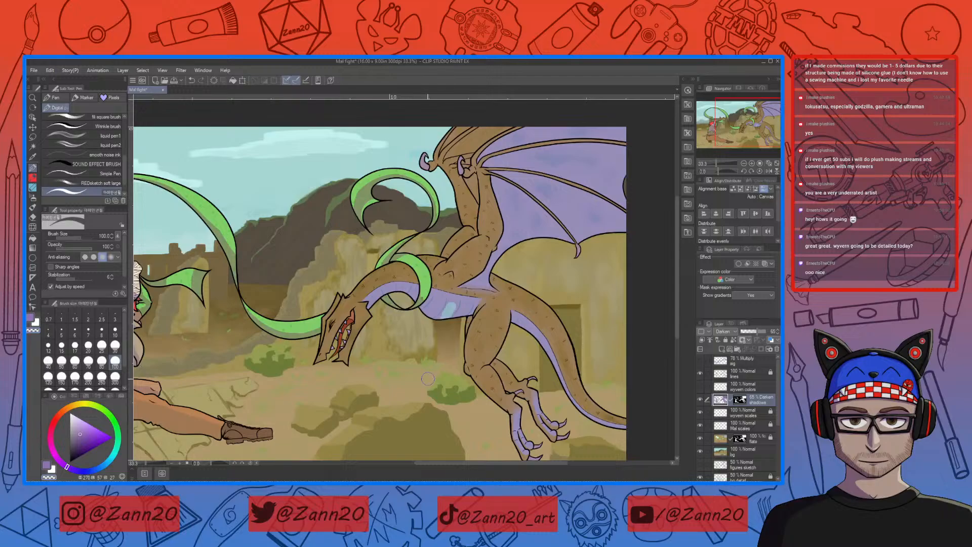
{"action": "left_click_drag", "start_coordinate": [494, 341], "coordinate": [448, 404]}
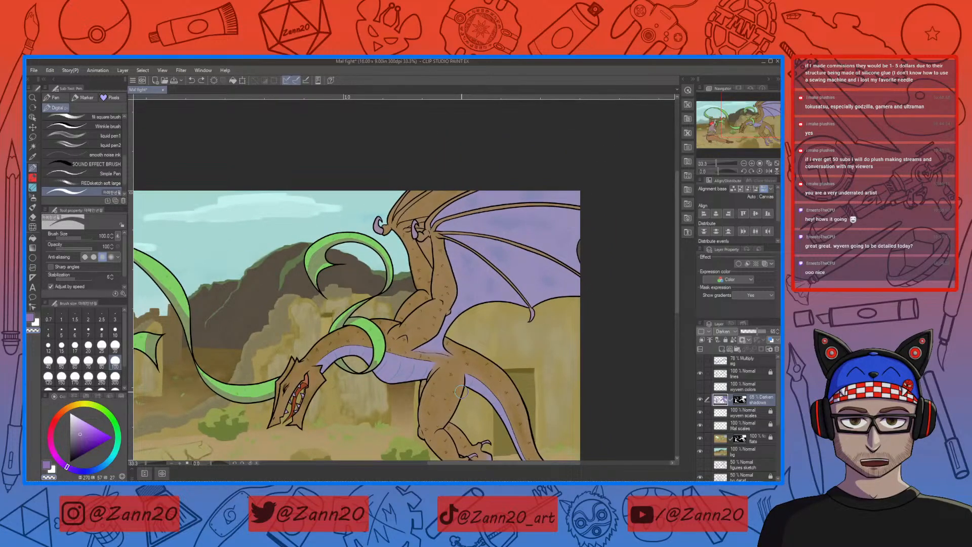
{"action": "left_click_drag", "start_coordinate": [461, 391], "coordinate": [454, 271]}
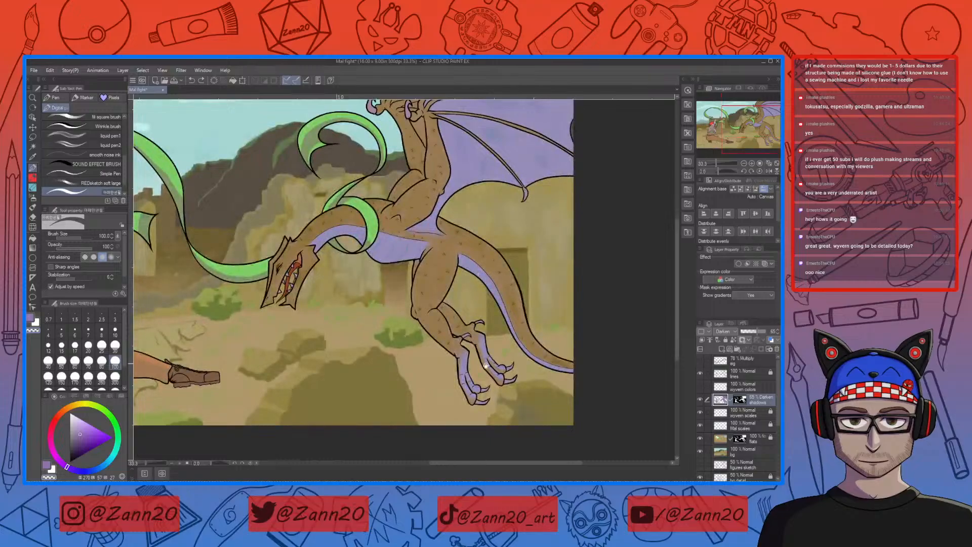
{"action": "left_click_drag", "start_coordinate": [468, 369], "coordinate": [457, 388]}
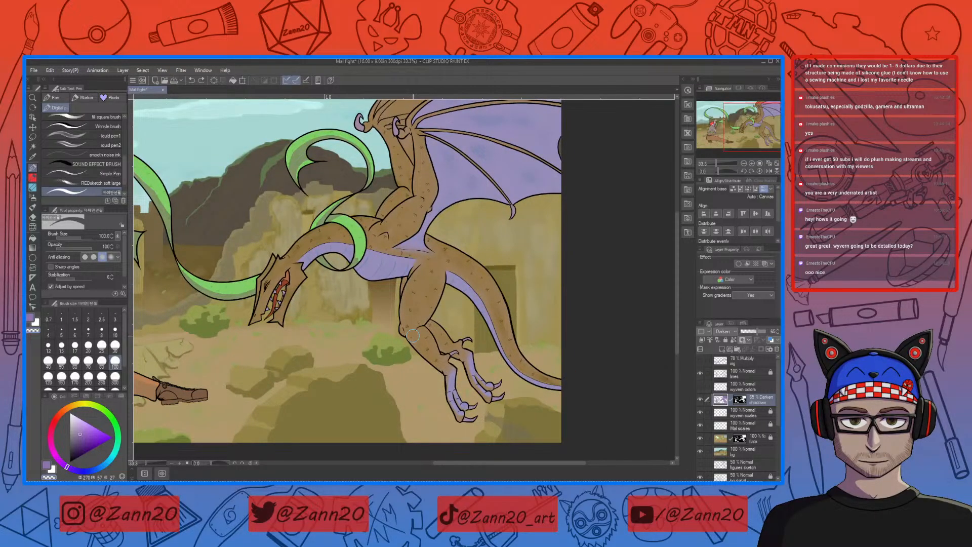
{"action": "left_click_drag", "start_coordinate": [377, 370], "coordinate": [396, 378]}
{"action": "left_click", "coordinate": [735, 331]}
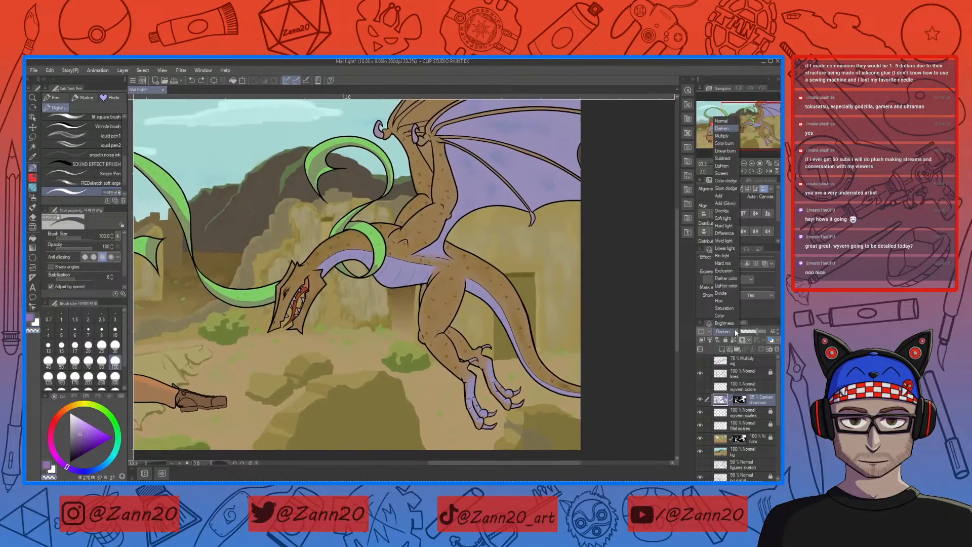
{"action": "left_click", "coordinate": [721, 136]}
{"action": "left_click", "coordinate": [717, 144]}
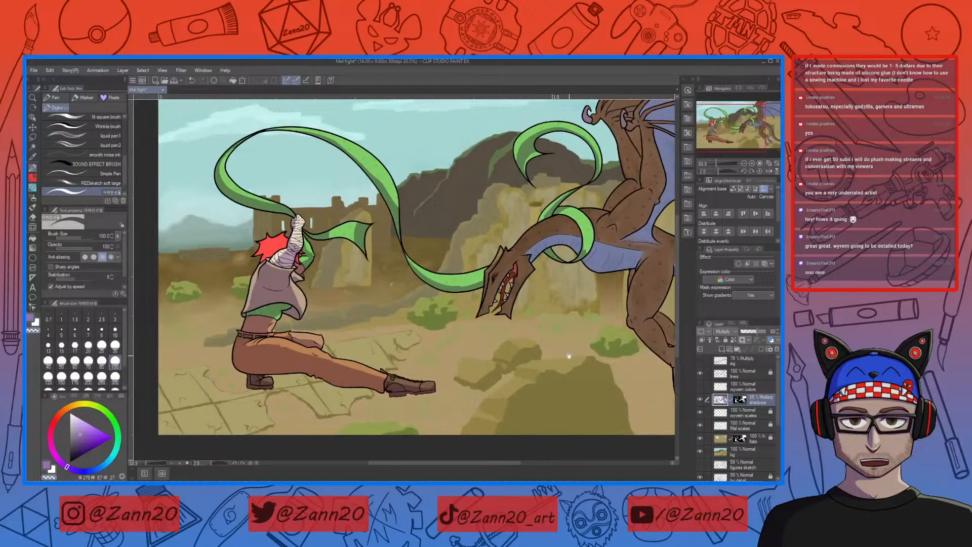
Erase the shadow along the upper edge of the wyvern's neck, from behind the head past the ribbon to the back.
{"action": "left_click_drag", "start_coordinate": [568, 355], "coordinate": [420, 414]}
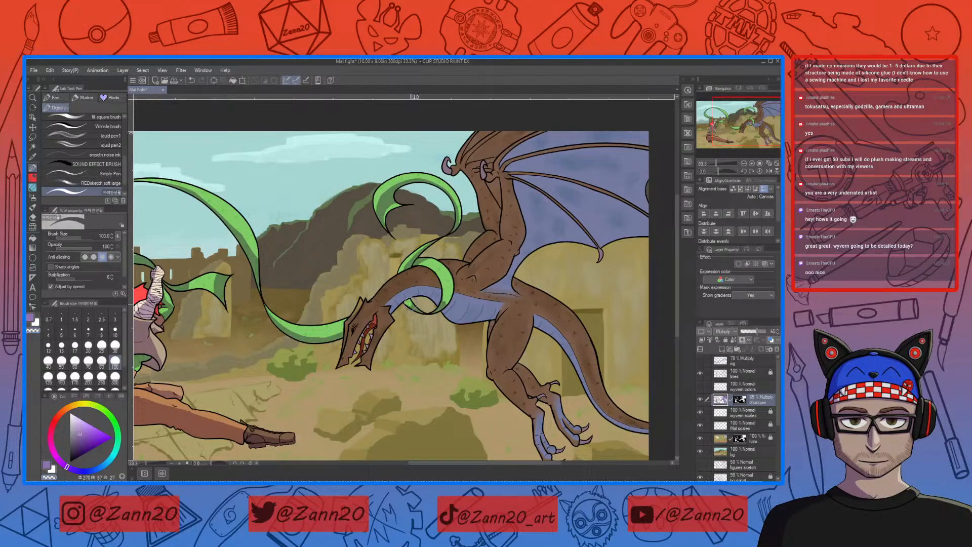
{"action": "left_click_drag", "start_coordinate": [532, 377], "coordinate": [480, 405]}
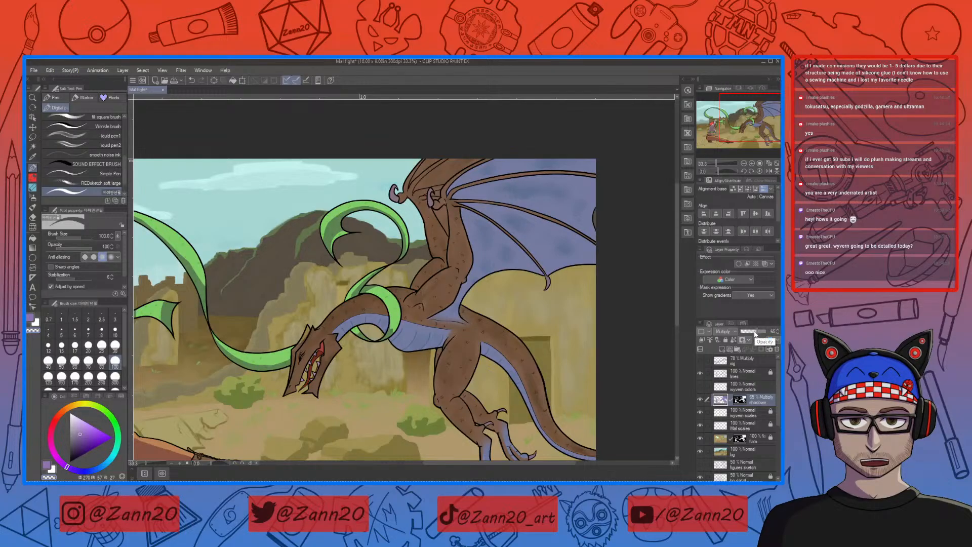
{"action": "left_click_drag", "start_coordinate": [410, 385], "coordinate": [470, 325]}
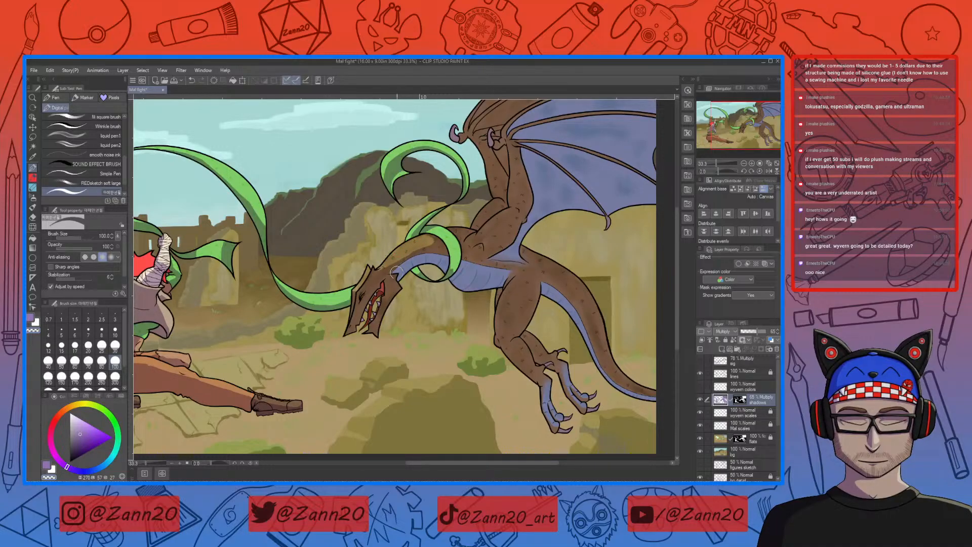
{"action": "mouse_move", "coordinate": [425, 376]}
{"action": "left_mouse_down"}
{"action": "mouse_move", "coordinate": [427, 347]}
{"action": "mouse_move", "coordinate": [441, 368]}
{"action": "left_mouse_up"}
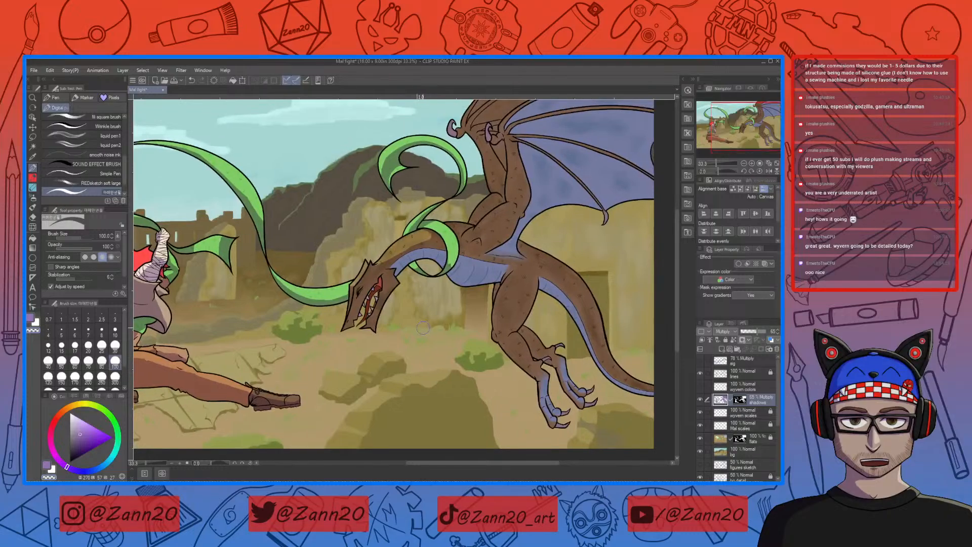
{"action": "left_click_drag", "start_coordinate": [433, 313], "coordinate": [395, 338]}
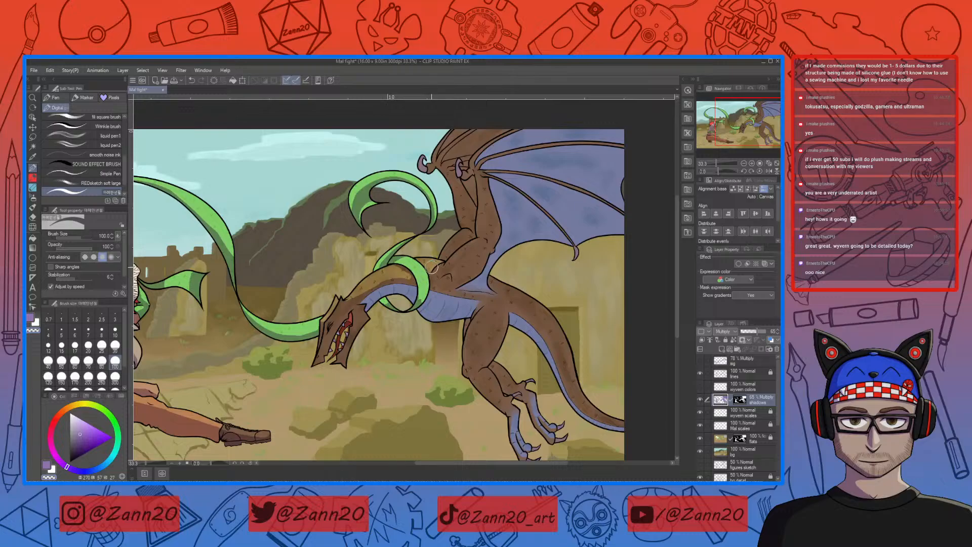
Erase the shadow along the upper side of the wyvern's tail, from the hips to the canvas edge.
{"action": "left_click_drag", "start_coordinate": [479, 325], "coordinate": [396, 377]}
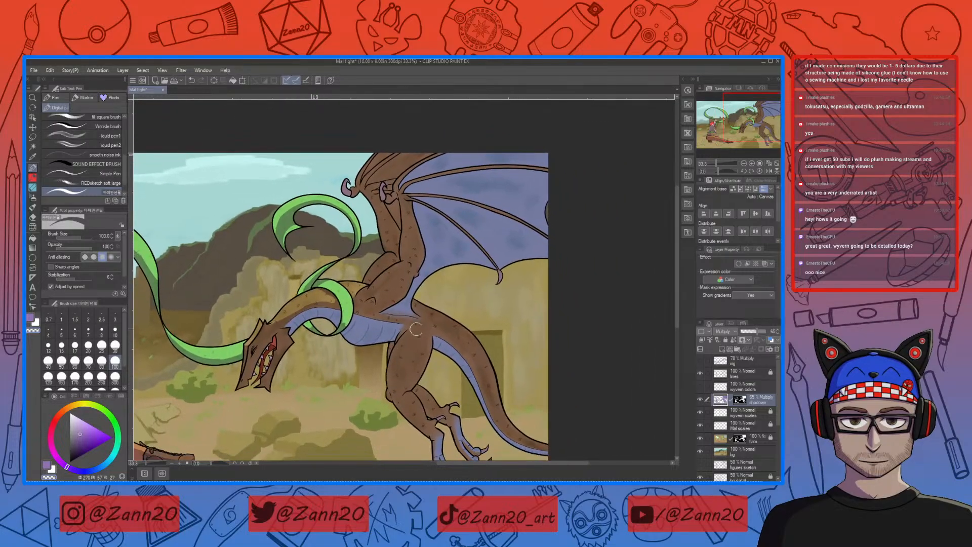
{"action": "mouse_move", "coordinate": [413, 304]}
{"action": "left_mouse_down"}
{"action": "mouse_move", "coordinate": [432, 317]}
{"action": "mouse_move", "coordinate": [512, 338]}
{"action": "mouse_move", "coordinate": [419, 304]}
{"action": "mouse_move", "coordinate": [489, 348]}
{"action": "left_mouse_up"}
{"action": "left_click_drag", "start_coordinate": [427, 312], "coordinate": [486, 364]}
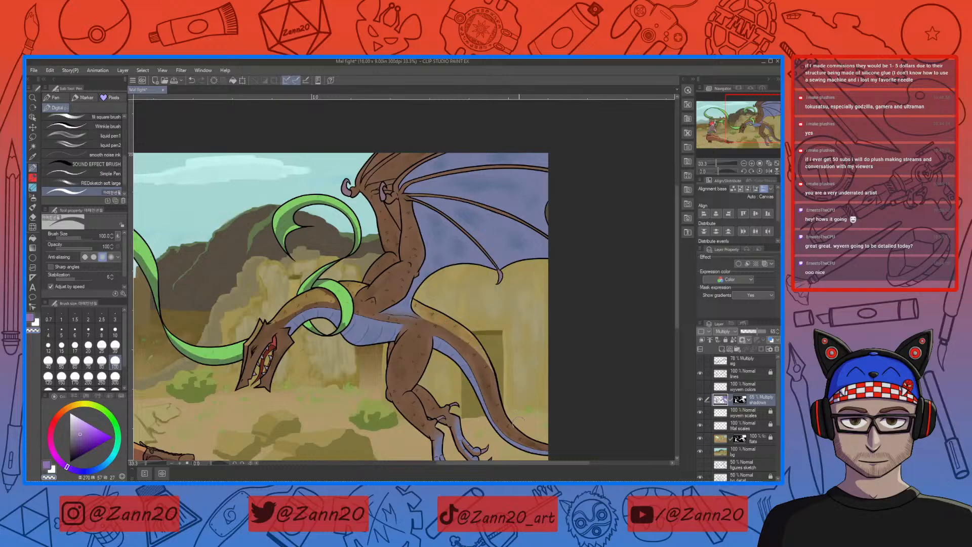
{"action": "mouse_move", "coordinate": [429, 314]}
{"action": "left_mouse_down"}
{"action": "mouse_move", "coordinate": [483, 371]}
{"action": "mouse_move", "coordinate": [510, 433]}
{"action": "left_mouse_up"}
{"action": "left_click_drag", "start_coordinate": [480, 354], "coordinate": [521, 438]}
{"action": "mouse_move", "coordinate": [490, 391]}
{"action": "left_mouse_down"}
{"action": "mouse_move", "coordinate": [522, 434]}
{"action": "mouse_move", "coordinate": [573, 447]}
{"action": "left_mouse_up"}
Erase the shadow from the wyvern's two purple feet to light them.
{"action": "mouse_move", "coordinate": [533, 418]}
{"action": "left_mouse_down"}
{"action": "mouse_move", "coordinate": [516, 315]}
{"action": "mouse_move", "coordinate": [534, 303]}
{"action": "left_mouse_up"}
{"action": "left_click_drag", "start_coordinate": [439, 340], "coordinate": [445, 364]}
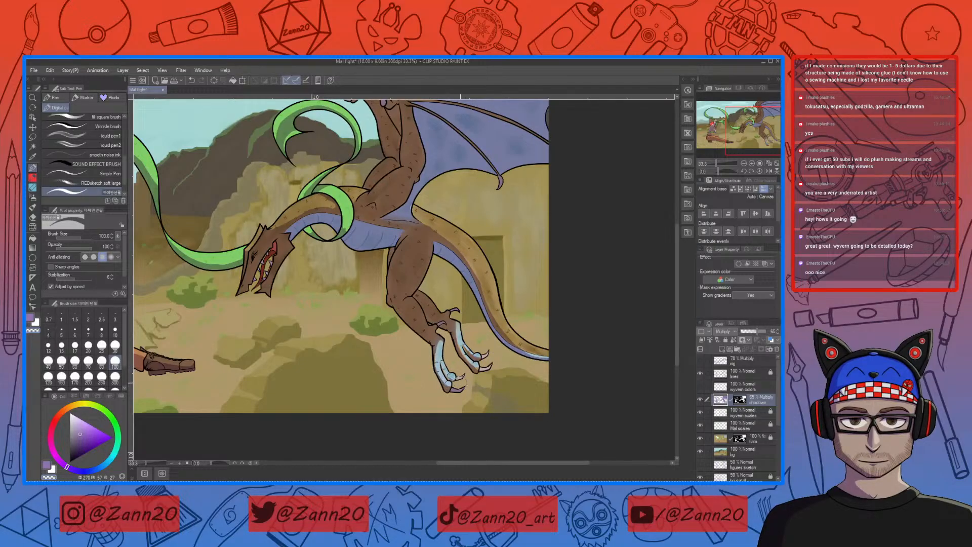
{"action": "left_click_drag", "start_coordinate": [469, 348], "coordinate": [483, 405]}
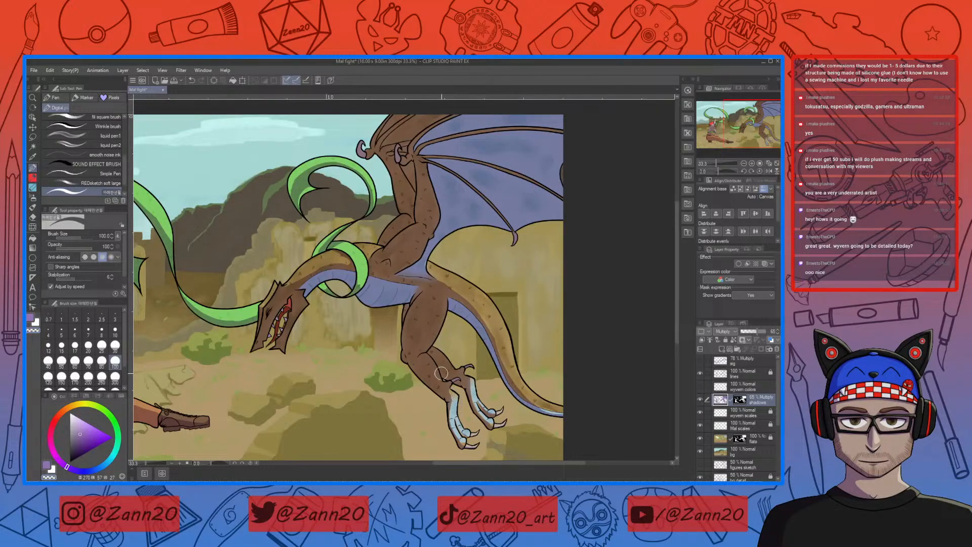
Light the wyvern's thigh and lower legs by erasing shadow, keeping the rear edges dark.
{"action": "left_click_drag", "start_coordinate": [420, 356], "coordinate": [444, 382]}
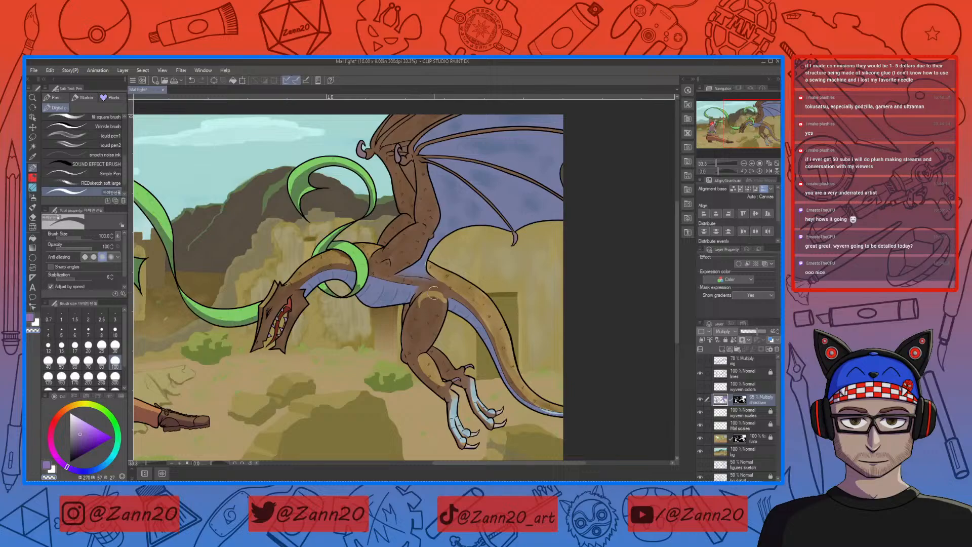
{"action": "left_click_drag", "start_coordinate": [429, 296], "coordinate": [422, 344]}
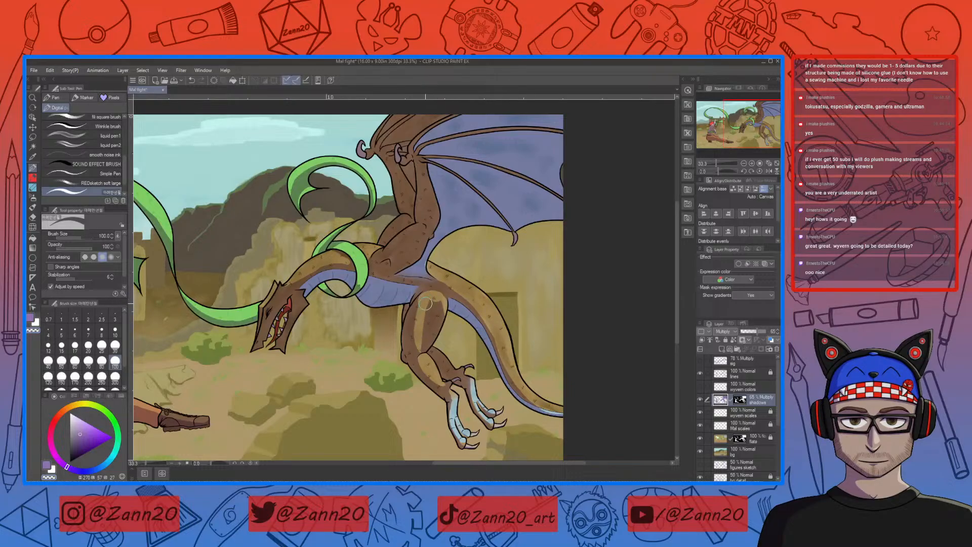
{"action": "left_click_drag", "start_coordinate": [431, 304], "coordinate": [423, 339]}
{"action": "left_click_drag", "start_coordinate": [436, 303], "coordinate": [437, 322]}
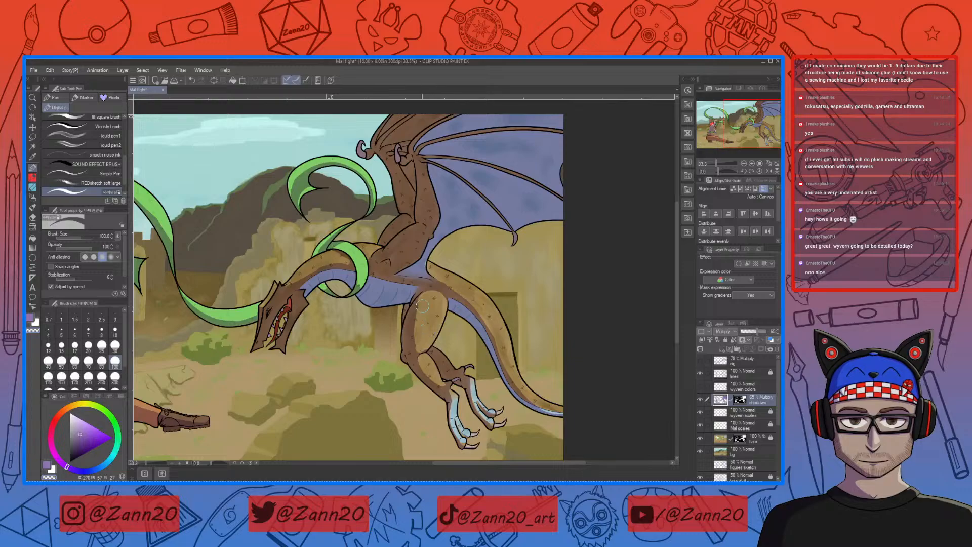
{"action": "left_click_drag", "start_coordinate": [422, 302], "coordinate": [412, 347]}
{"action": "left_click_drag", "start_coordinate": [421, 297], "coordinate": [411, 351]}
{"action": "left_click_drag", "start_coordinate": [436, 355], "coordinate": [442, 362]}
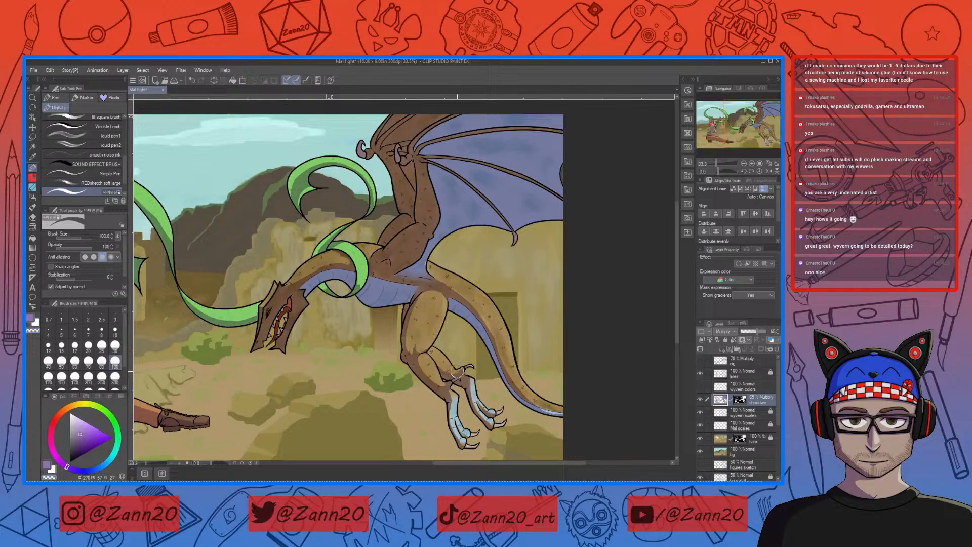
{"action": "scroll", "coordinate": [473, 370], "scroll_direction": "down", "scroll_amount": 1}
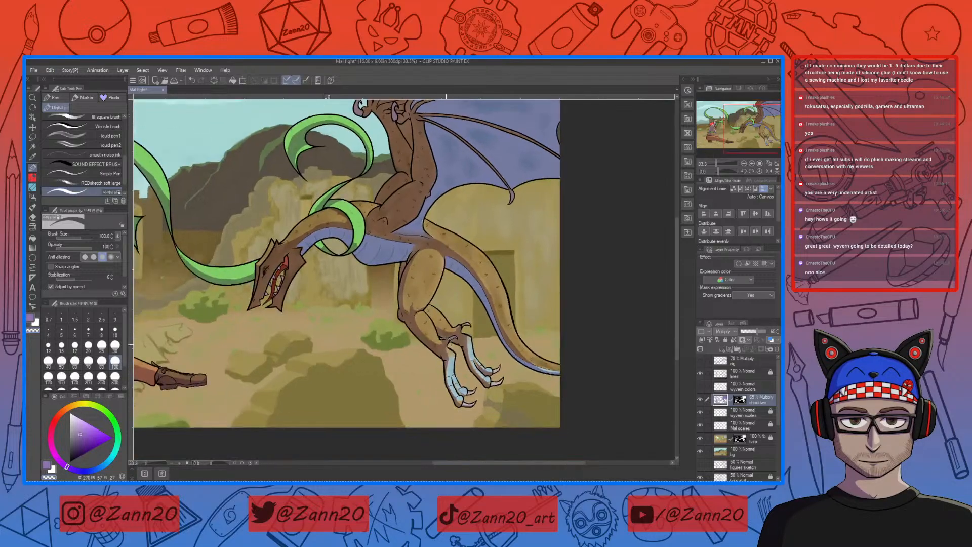
{"action": "left_click_drag", "start_coordinate": [453, 317], "coordinate": [475, 336]}
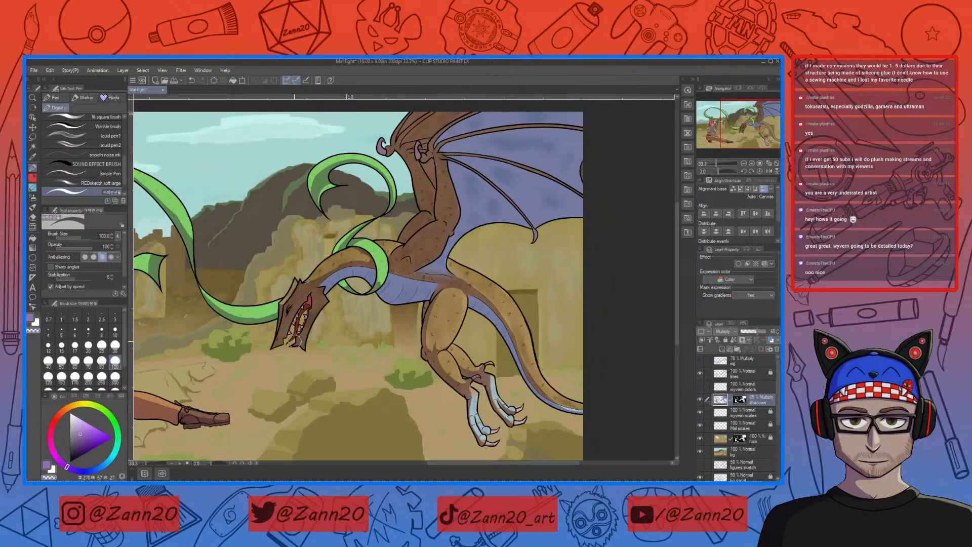
Erase the shadow from the wyvern's far arm and the base of its wings.
{"action": "left_click_drag", "start_coordinate": [334, 378], "coordinate": [330, 391]}
{"action": "left_click_drag", "start_coordinate": [501, 387], "coordinate": [497, 444]}
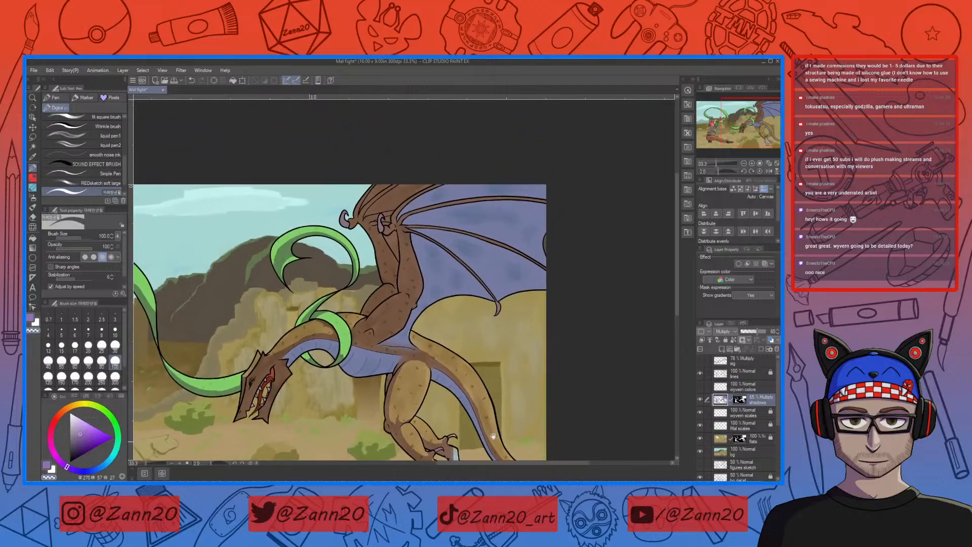
{"action": "left_click_drag", "start_coordinate": [511, 347], "coordinate": [510, 374]}
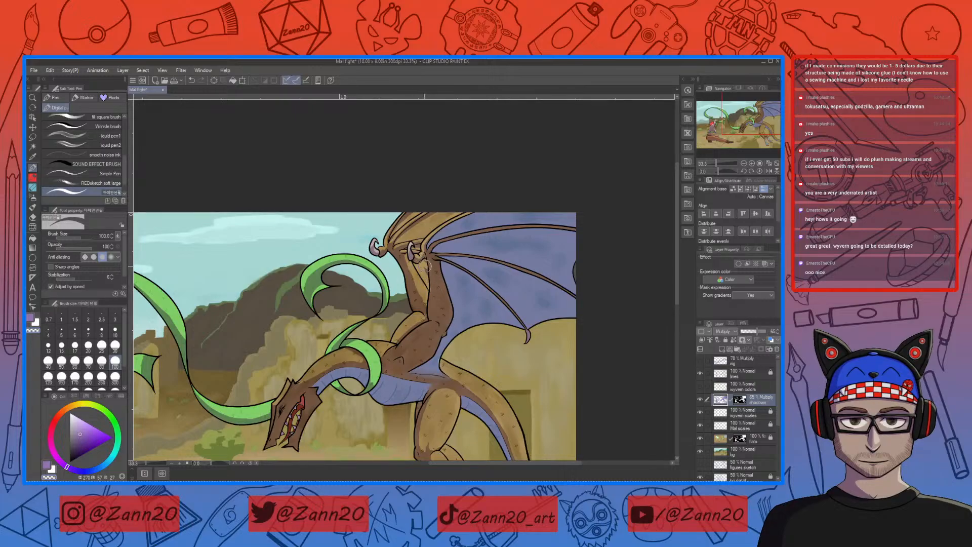
Erase the shadow along the wing's uppermost finger bone and the membrane above it.
{"action": "mouse_move", "coordinate": [484, 383]}
{"action": "left_mouse_down"}
{"action": "mouse_move", "coordinate": [457, 341]}
{"action": "mouse_move", "coordinate": [411, 375]}
{"action": "left_mouse_up"}
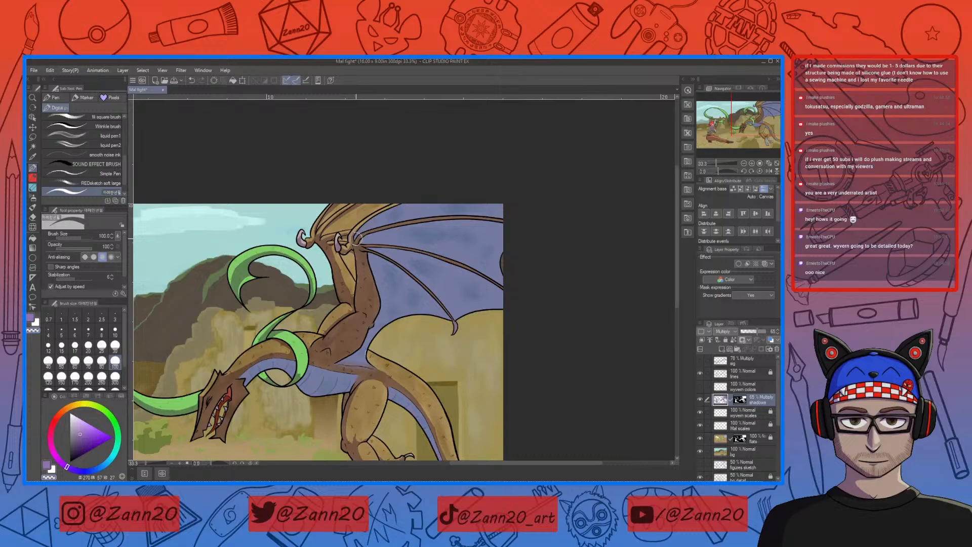
{"action": "left_click_drag", "start_coordinate": [374, 227], "coordinate": [470, 212]}
{"action": "mouse_move", "coordinate": [386, 226]}
{"action": "left_mouse_down"}
{"action": "mouse_move", "coordinate": [508, 216]}
{"action": "mouse_move", "coordinate": [461, 214]}
{"action": "mouse_move", "coordinate": [513, 219]}
{"action": "left_mouse_up"}
{"action": "left_click_drag", "start_coordinate": [367, 232], "coordinate": [542, 219]}
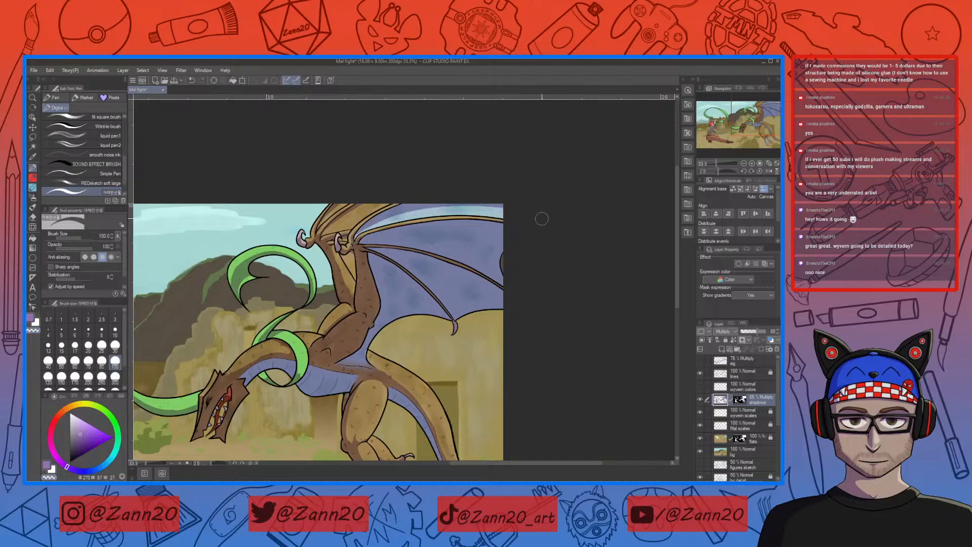
{"action": "mouse_move", "coordinate": [359, 236]}
{"action": "left_mouse_down"}
{"action": "mouse_move", "coordinate": [530, 218]}
{"action": "mouse_move", "coordinate": [386, 225]}
{"action": "mouse_move", "coordinate": [358, 236]}
{"action": "mouse_move", "coordinate": [501, 213]}
{"action": "left_mouse_up"}
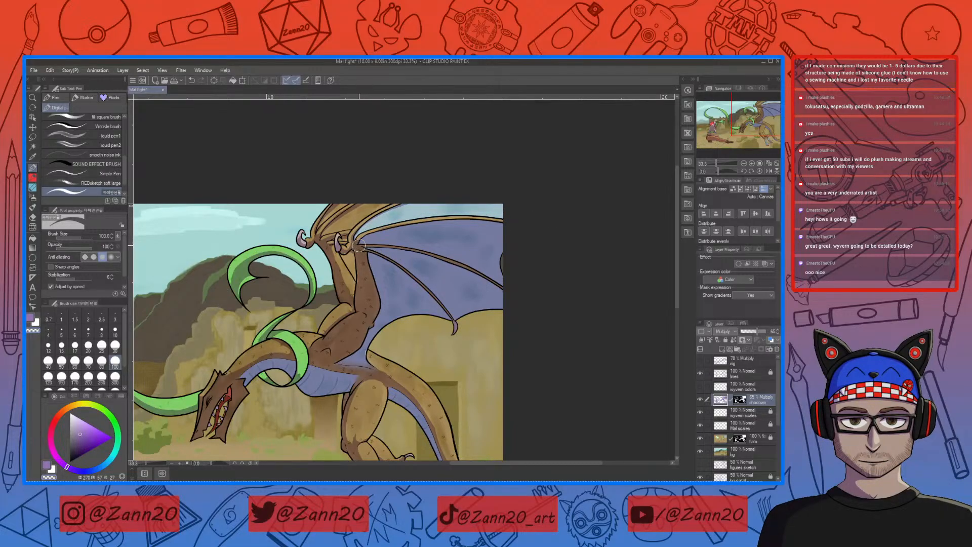
Light the wing membrane between the first and second finger bones by erasing shadow, redoing the unsatisfactory first stroke.
{"action": "mouse_move", "coordinate": [358, 245]}
{"action": "left_mouse_down"}
{"action": "mouse_move", "coordinate": [471, 262]}
{"action": "mouse_move", "coordinate": [544, 297]}
{"action": "left_mouse_up"}
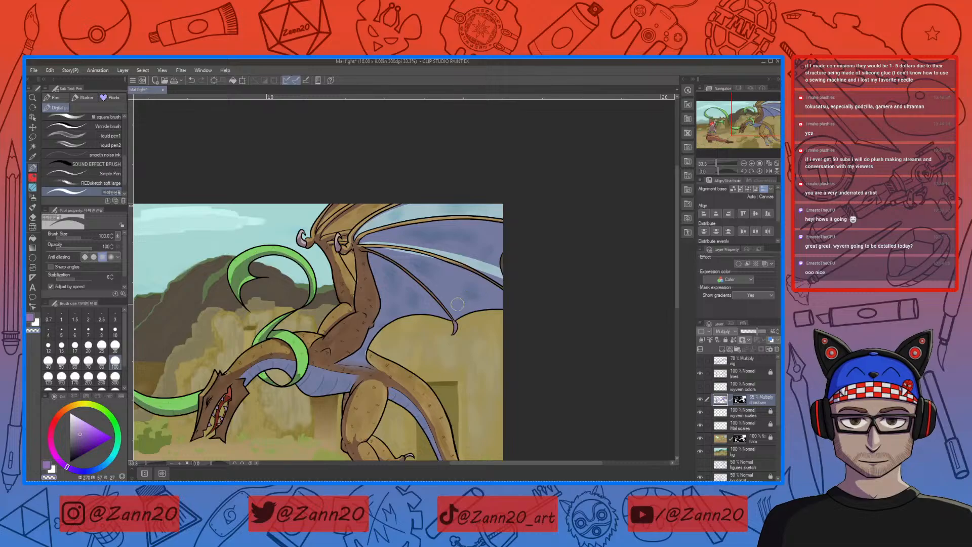
{"action": "key", "text": "ctrl+z"}
{"action": "mouse_move", "coordinate": [360, 244]}
{"action": "left_mouse_down"}
{"action": "mouse_move", "coordinate": [407, 247]}
{"action": "mouse_move", "coordinate": [366, 246]}
{"action": "mouse_move", "coordinate": [439, 258]}
{"action": "mouse_move", "coordinate": [521, 301]}
{"action": "left_mouse_up"}
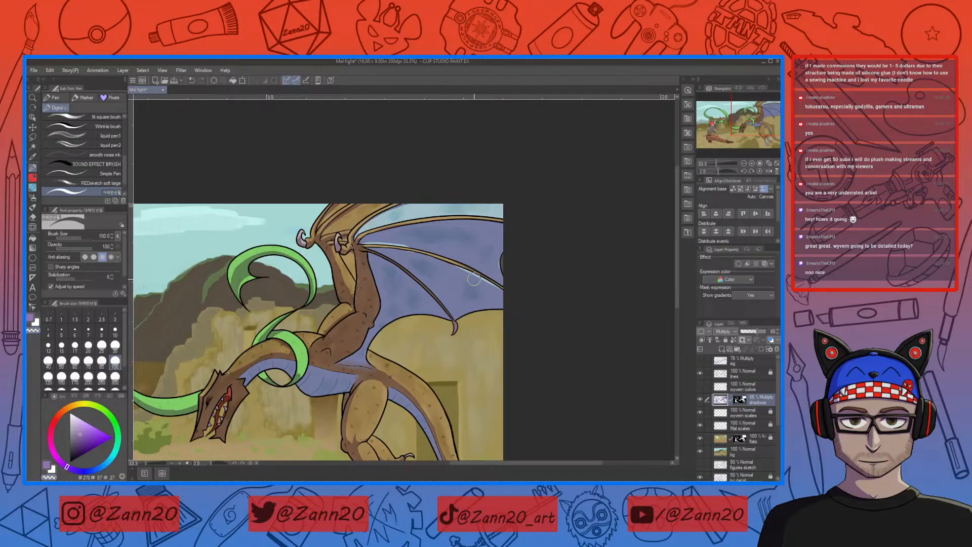
{"action": "left_click_drag", "start_coordinate": [369, 239], "coordinate": [514, 282]}
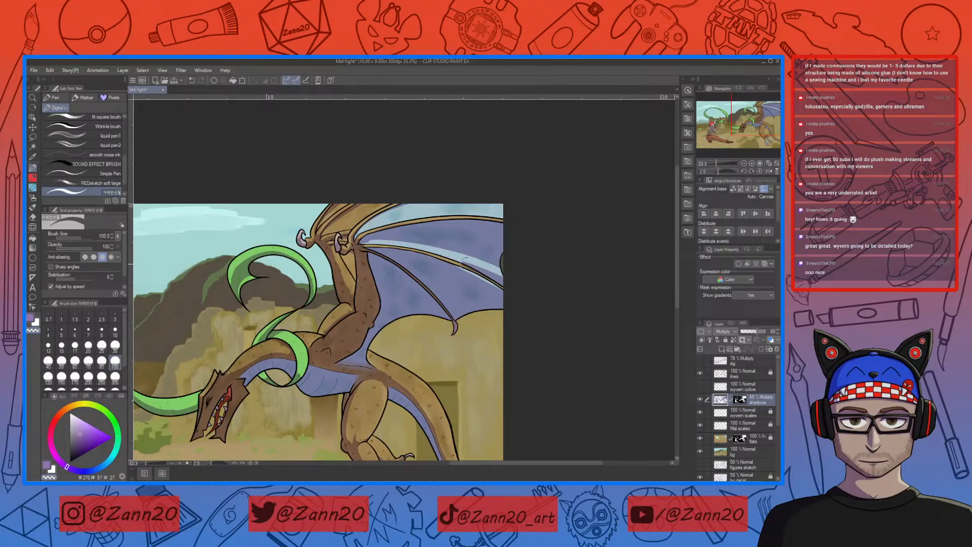
{"action": "left_click_drag", "start_coordinate": [364, 247], "coordinate": [516, 252]}
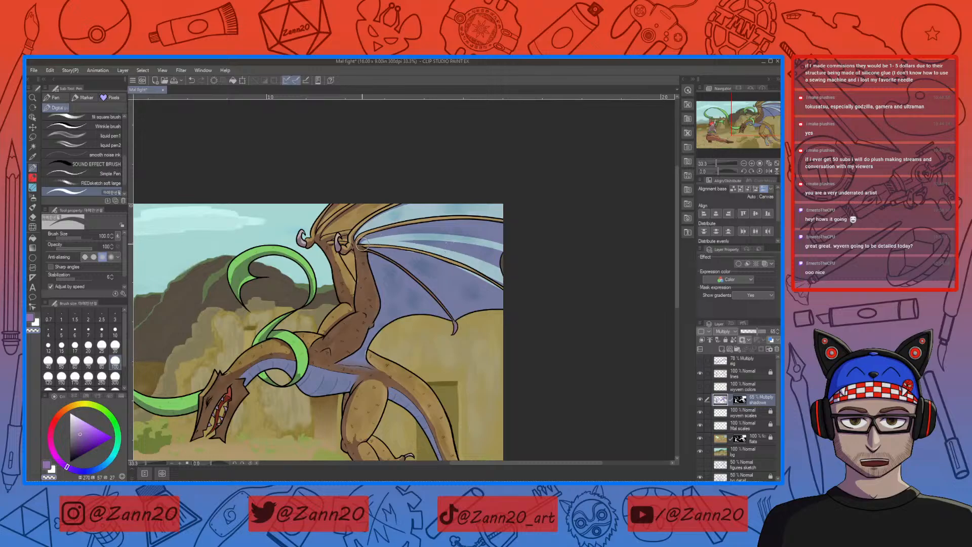
{"action": "mouse_move", "coordinate": [363, 243]}
{"action": "left_mouse_down"}
{"action": "mouse_move", "coordinate": [428, 230]}
{"action": "mouse_move", "coordinate": [556, 271]}
{"action": "left_mouse_up"}
{"action": "mouse_move", "coordinate": [406, 241]}
{"action": "left_mouse_down"}
{"action": "mouse_move", "coordinate": [497, 252]}
{"action": "mouse_move", "coordinate": [446, 246]}
{"action": "mouse_move", "coordinate": [493, 260]}
{"action": "mouse_move", "coordinate": [467, 251]}
{"action": "mouse_move", "coordinate": [512, 244]}
{"action": "left_mouse_up"}
{"action": "left_click_drag", "start_coordinate": [452, 234], "coordinate": [499, 231]}
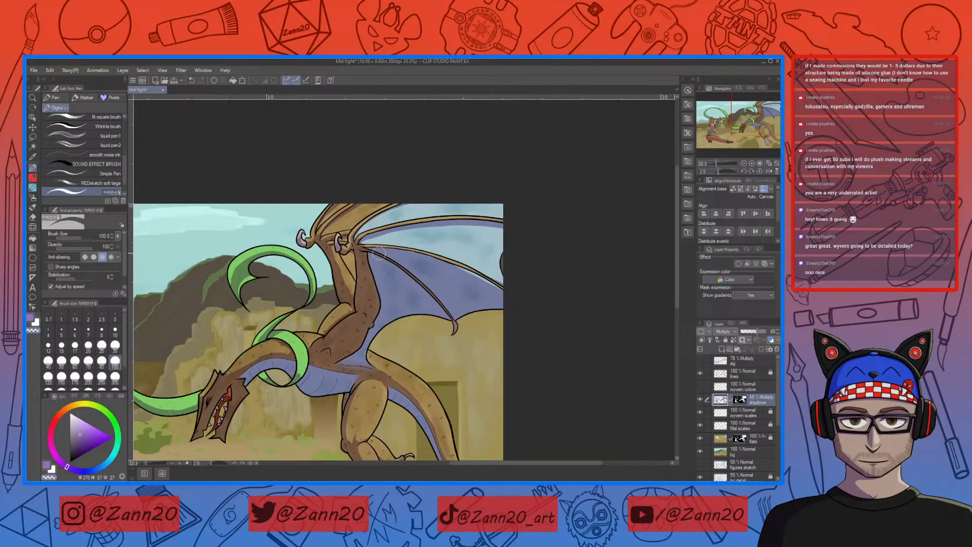
Erase the shadow along the lowest finger bone and the membrane above it, undoing the stray stroke on the innermost membrane.
{"action": "mouse_move", "coordinate": [363, 248]}
{"action": "left_mouse_down"}
{"action": "mouse_move", "coordinate": [422, 285]}
{"action": "mouse_move", "coordinate": [455, 325]}
{"action": "left_mouse_up"}
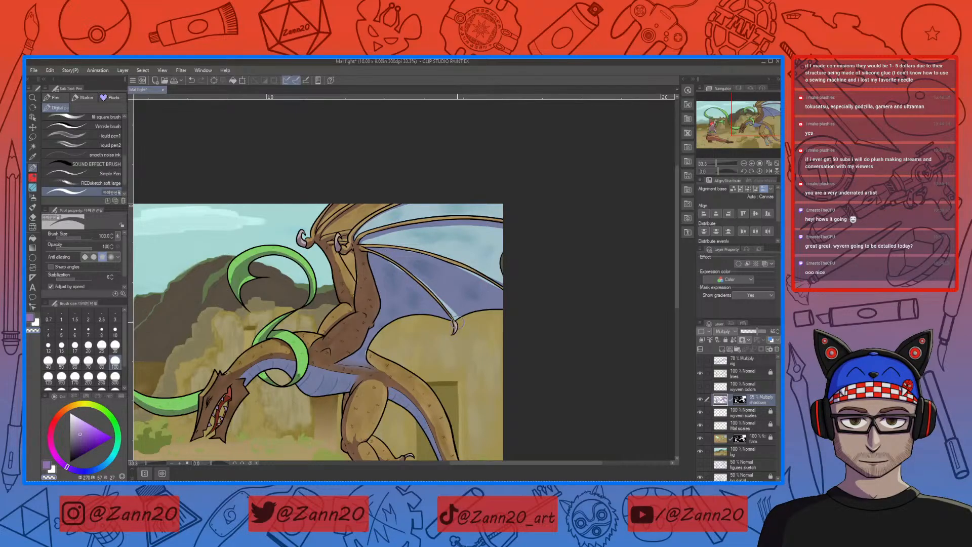
{"action": "mouse_move", "coordinate": [370, 249]}
{"action": "left_mouse_down"}
{"action": "mouse_move", "coordinate": [448, 296]}
{"action": "mouse_move", "coordinate": [410, 263]}
{"action": "mouse_move", "coordinate": [459, 313]}
{"action": "mouse_move", "coordinate": [486, 309]}
{"action": "mouse_move", "coordinate": [382, 252]}
{"action": "mouse_move", "coordinate": [486, 301]}
{"action": "left_mouse_up"}
{"action": "mouse_move", "coordinate": [411, 262]}
{"action": "left_mouse_down"}
{"action": "mouse_move", "coordinate": [506, 309]}
{"action": "mouse_move", "coordinate": [503, 296]}
{"action": "mouse_move", "coordinate": [488, 304]}
{"action": "left_mouse_up"}
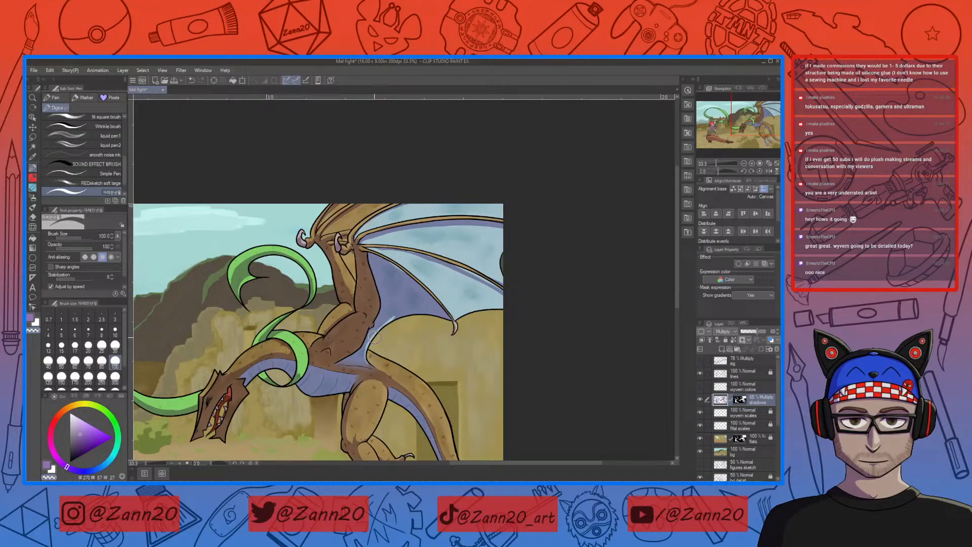
{"action": "key", "text": "ctrl+z"}
Erase the shadow along the wyvern's near arm, from the forearm down to the shoulder.
{"action": "mouse_move", "coordinate": [356, 255]}
{"action": "left_mouse_down"}
{"action": "mouse_move", "coordinate": [357, 307]}
{"action": "mouse_move", "coordinate": [369, 314]}
{"action": "mouse_move", "coordinate": [357, 257]}
{"action": "left_mouse_up"}
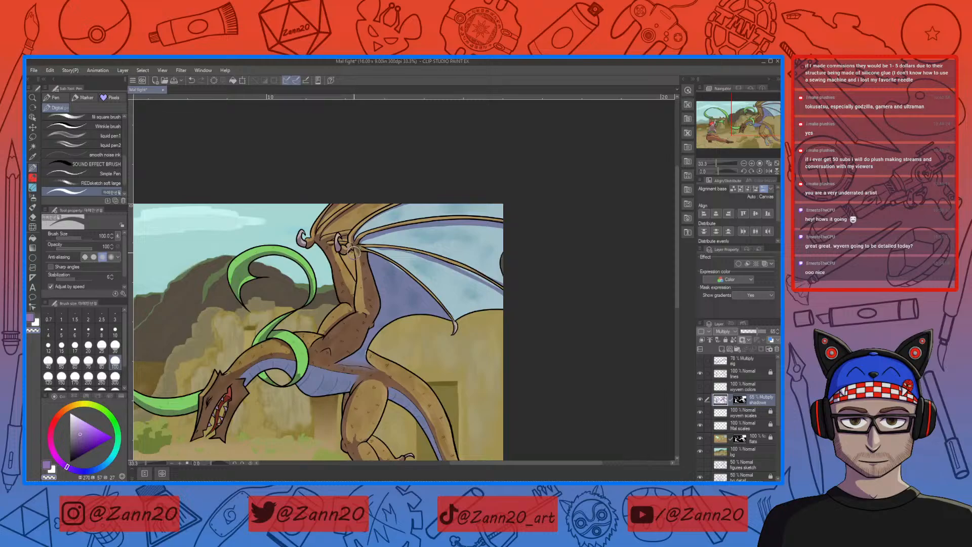
{"action": "mouse_move", "coordinate": [363, 316]}
{"action": "left_mouse_down"}
{"action": "mouse_move", "coordinate": [318, 346]}
{"action": "mouse_move", "coordinate": [362, 319]}
{"action": "mouse_move", "coordinate": [315, 350]}
{"action": "left_mouse_up"}
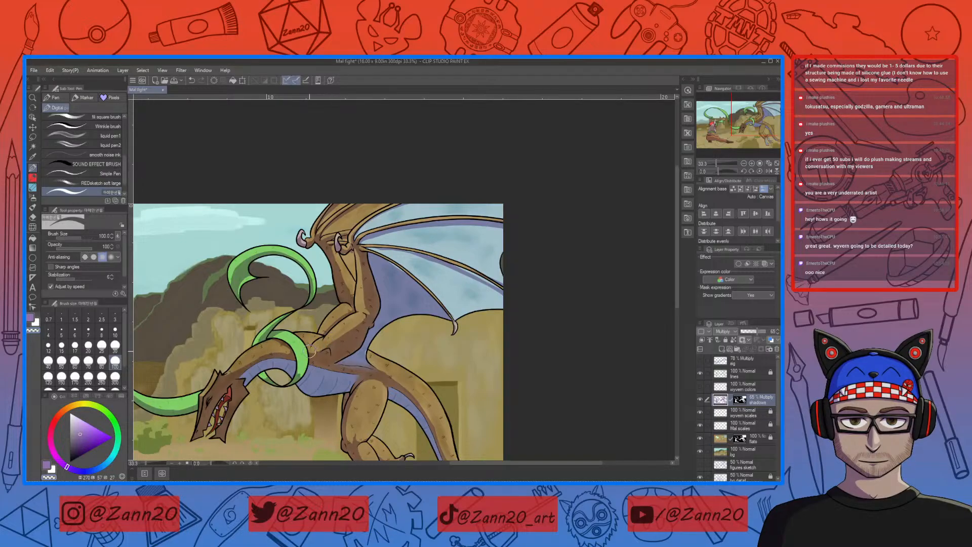
{"action": "left_click_drag", "start_coordinate": [334, 339], "coordinate": [365, 317]}
{"action": "left_click_drag", "start_coordinate": [469, 412], "coordinate": [494, 375]}
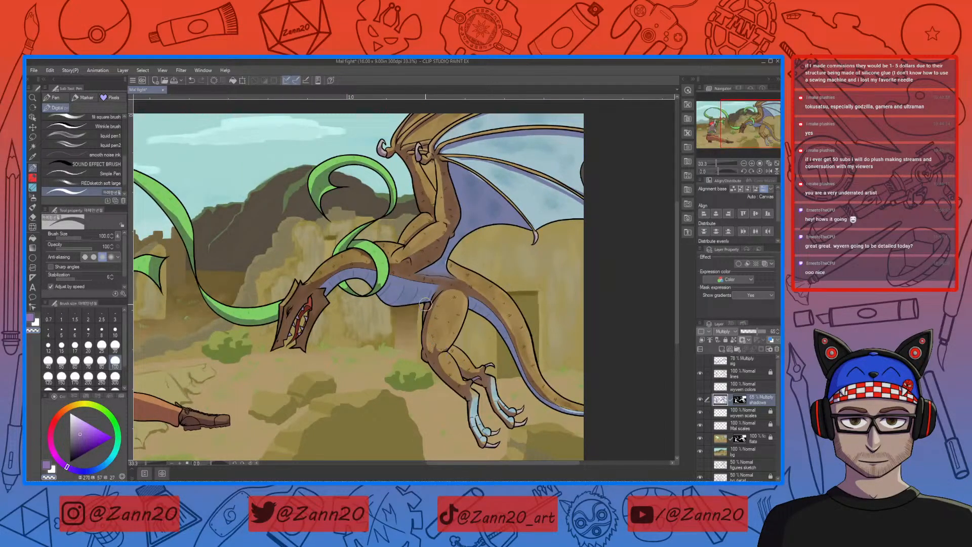
Touch up the shading along the wyvern's tail, painting purple shadow onto the underside of its tip.
{"action": "left_click_drag", "start_coordinate": [551, 425], "coordinate": [520, 405]}
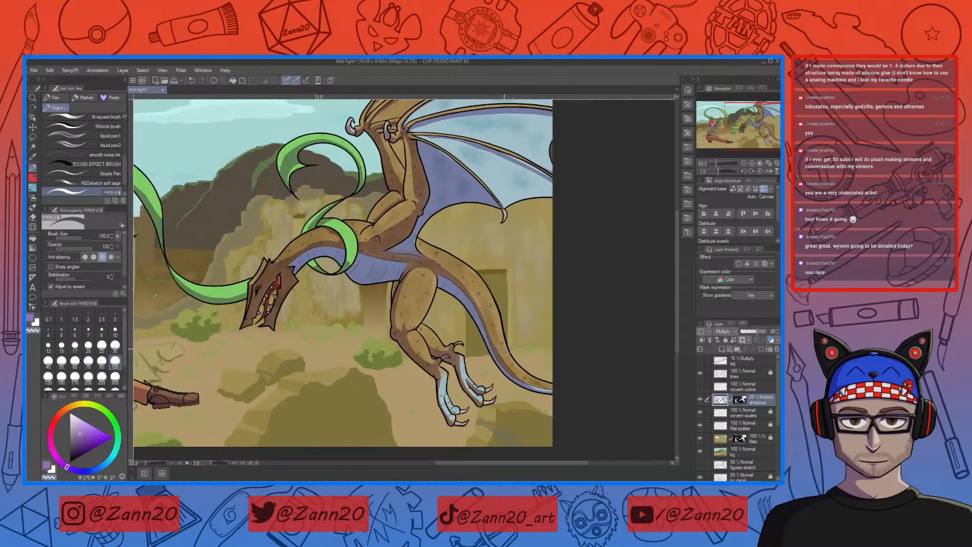
{"action": "right_click", "coordinate": [528, 383]}
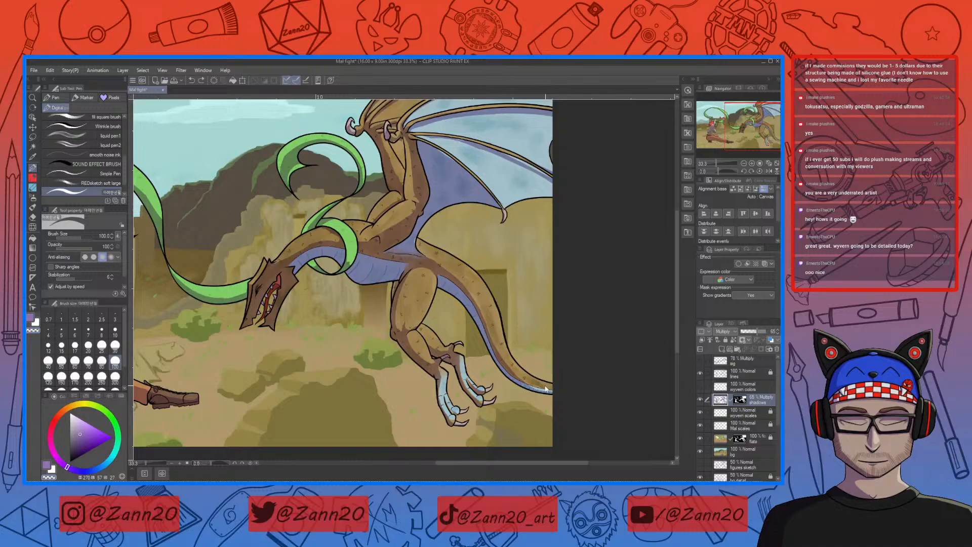
{"action": "key", "text": "c"}
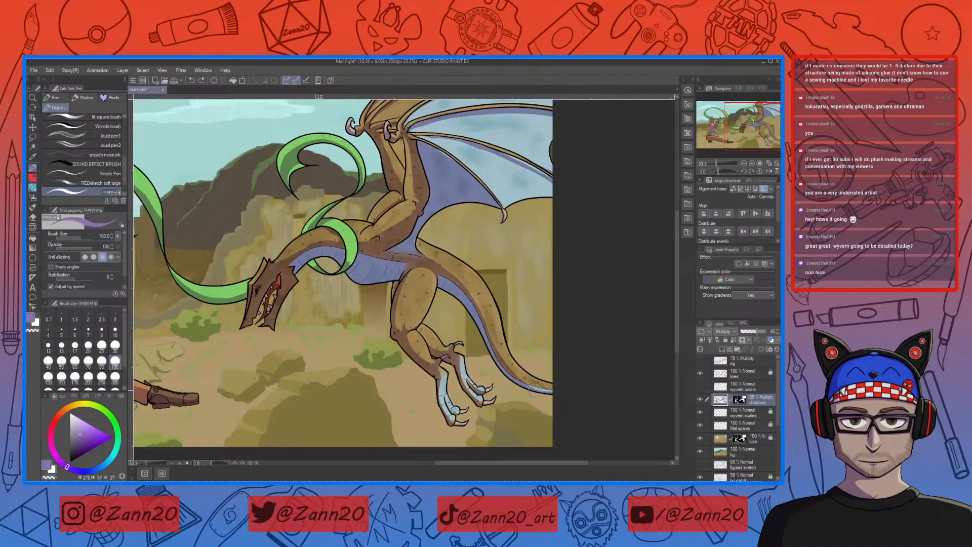
{"action": "left_click_drag", "start_coordinate": [539, 389], "coordinate": [572, 393]}
{"action": "key", "text": "c"}
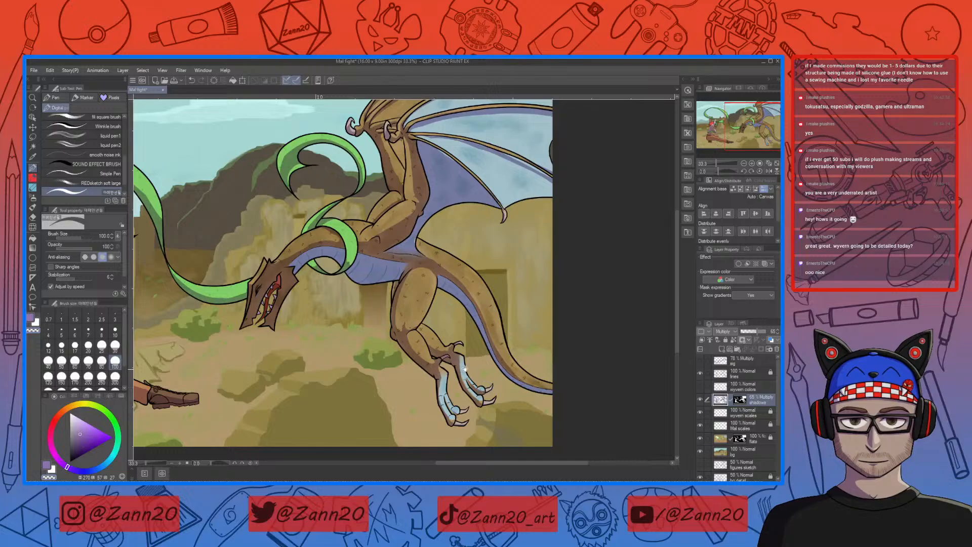
{"action": "left_click_drag", "start_coordinate": [467, 369], "coordinate": [508, 378]}
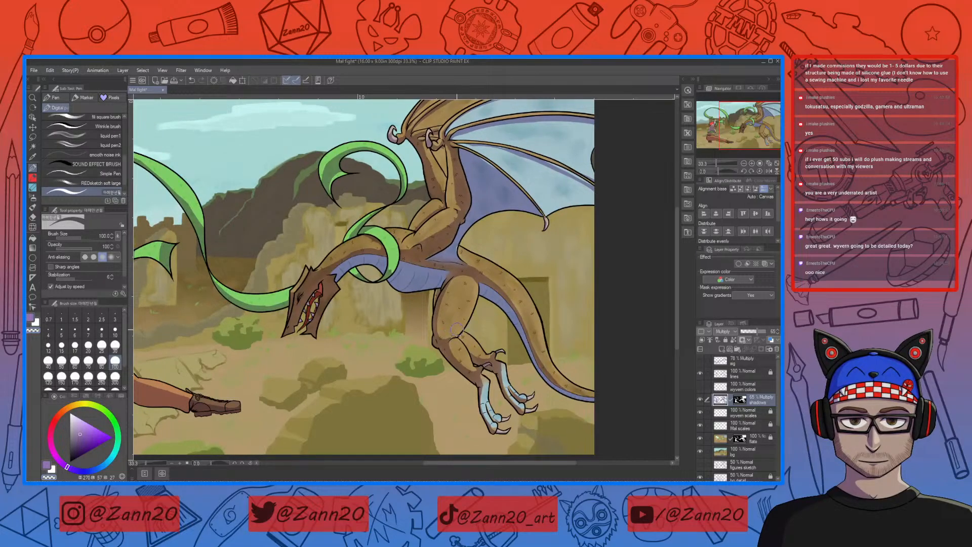
Erase the shadow from the innermost wing membrane between the arm and the lowest finger bone.
{"action": "left_click_drag", "start_coordinate": [554, 311], "coordinate": [568, 413]}
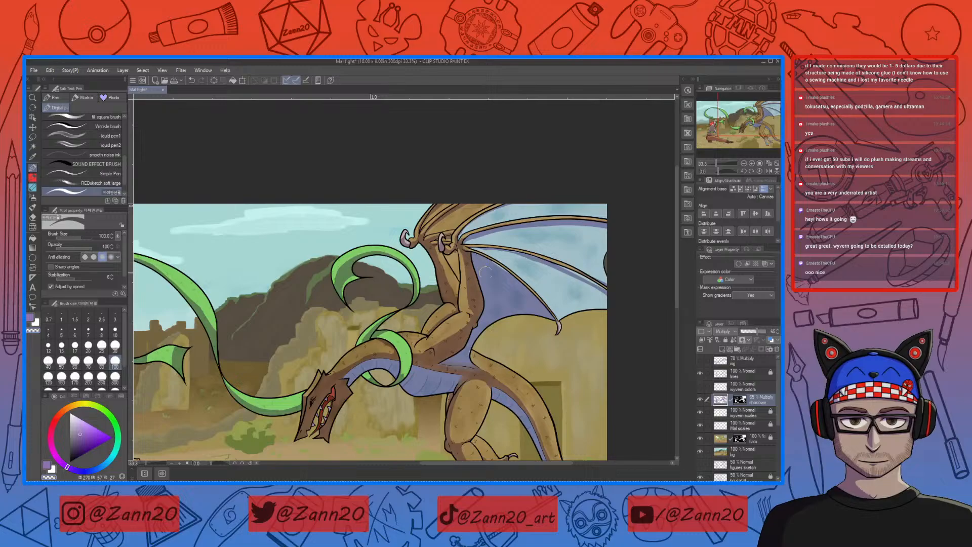
{"action": "mouse_move", "coordinate": [471, 348]}
{"action": "left_mouse_down"}
{"action": "mouse_move", "coordinate": [492, 315]}
{"action": "mouse_move", "coordinate": [485, 328]}
{"action": "mouse_move", "coordinate": [522, 310]}
{"action": "mouse_move", "coordinate": [549, 320]}
{"action": "mouse_move", "coordinate": [507, 307]}
{"action": "mouse_move", "coordinate": [470, 355]}
{"action": "left_mouse_up"}
{"action": "mouse_move", "coordinate": [535, 311]}
{"action": "left_mouse_down"}
{"action": "mouse_move", "coordinate": [481, 263]}
{"action": "mouse_move", "coordinate": [488, 315]}
{"action": "mouse_move", "coordinate": [483, 271]}
{"action": "mouse_move", "coordinate": [490, 293]}
{"action": "mouse_move", "coordinate": [510, 300]}
{"action": "left_mouse_up"}
{"action": "mouse_move", "coordinate": [484, 266]}
{"action": "left_mouse_down"}
{"action": "mouse_move", "coordinate": [530, 313]}
{"action": "mouse_move", "coordinate": [570, 289]}
{"action": "left_mouse_up"}
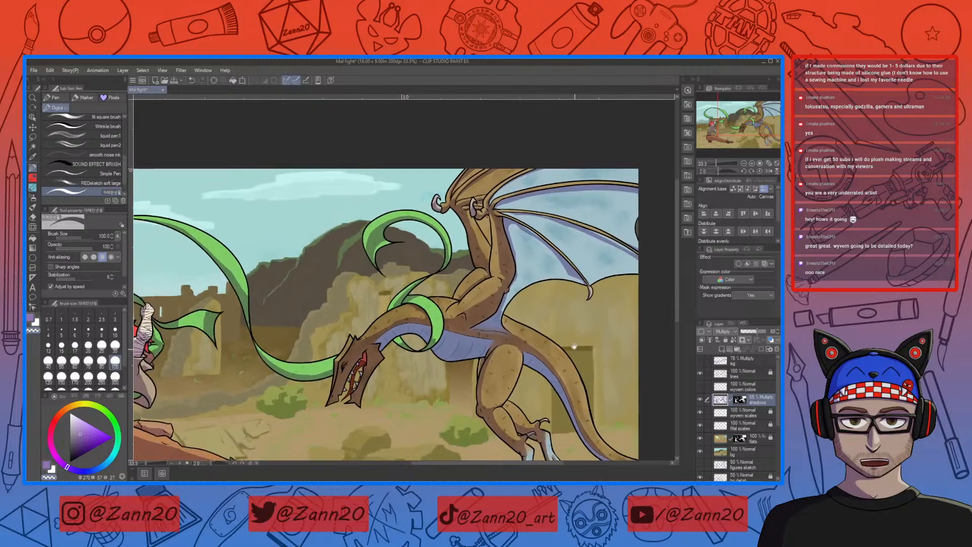
Examine the shading across the whole scene, comparing the wyvern, the ribbon and the crouching figure.
{"action": "left_click_drag", "start_coordinate": [517, 333], "coordinate": [595, 266]}
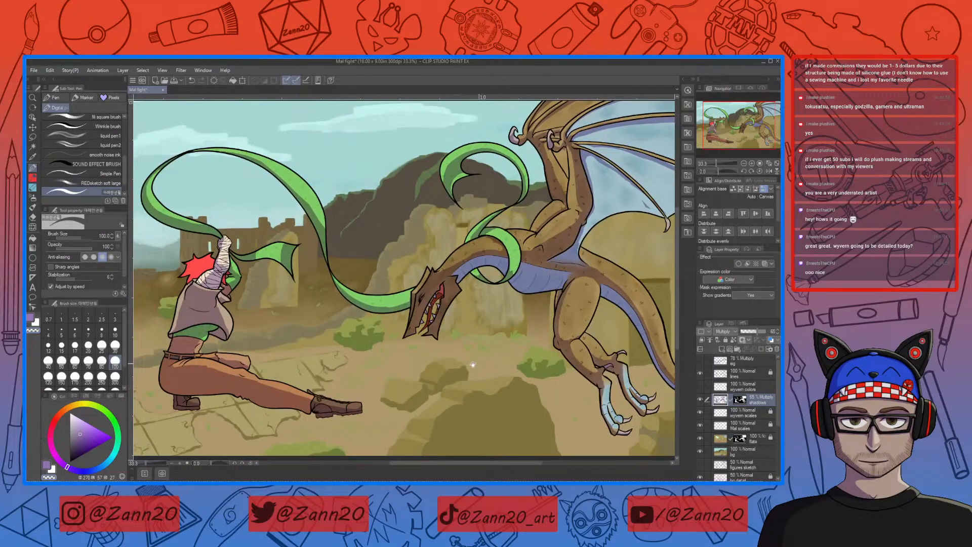
{"action": "left_click_drag", "start_coordinate": [449, 389], "coordinate": [462, 408]}
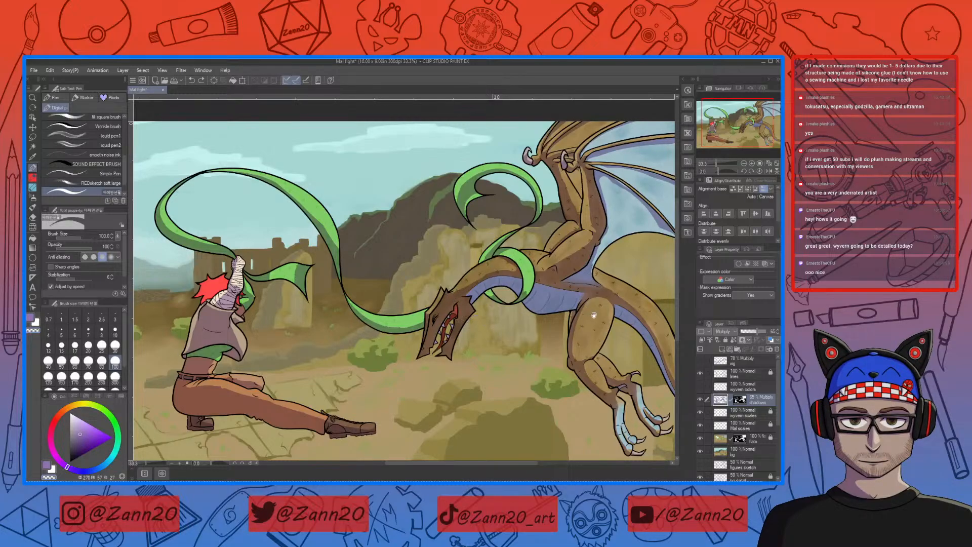
{"action": "left_click_drag", "start_coordinate": [584, 324], "coordinate": [465, 337]}
{"action": "left_click_drag", "start_coordinate": [400, 389], "coordinate": [569, 340]}
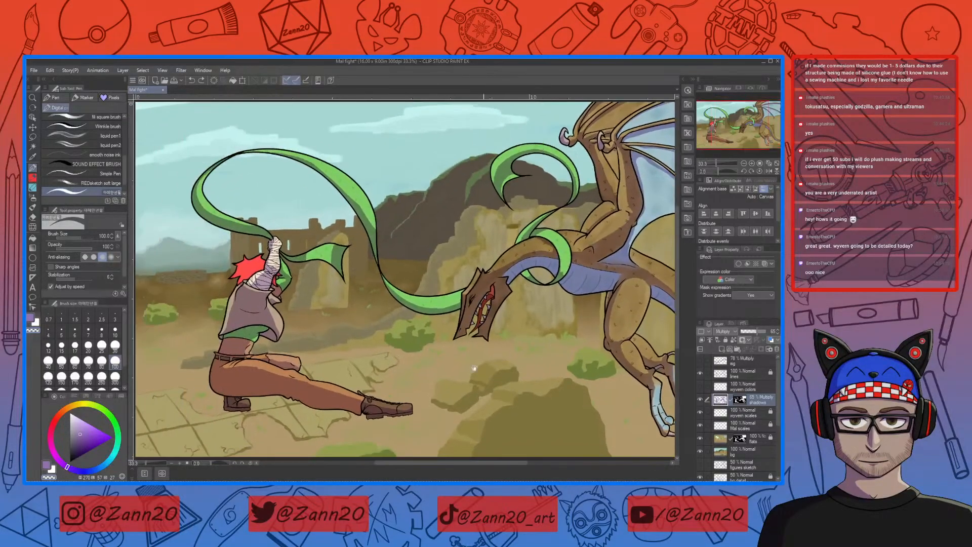
{"action": "left_click_drag", "start_coordinate": [448, 359], "coordinate": [527, 332]}
{"action": "left_click_drag", "start_coordinate": [415, 347], "coordinate": [472, 377]}
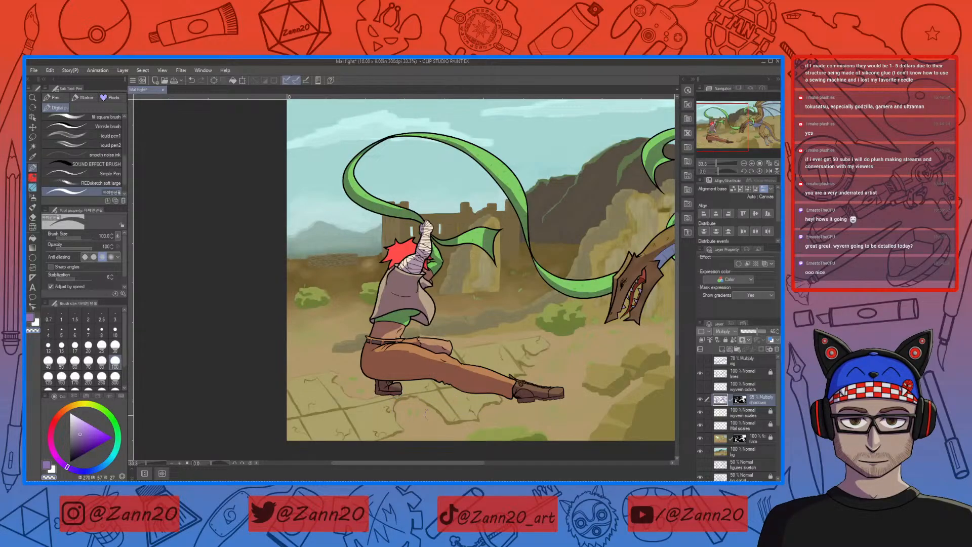
{"action": "left_click_drag", "start_coordinate": [598, 356], "coordinate": [519, 407]}
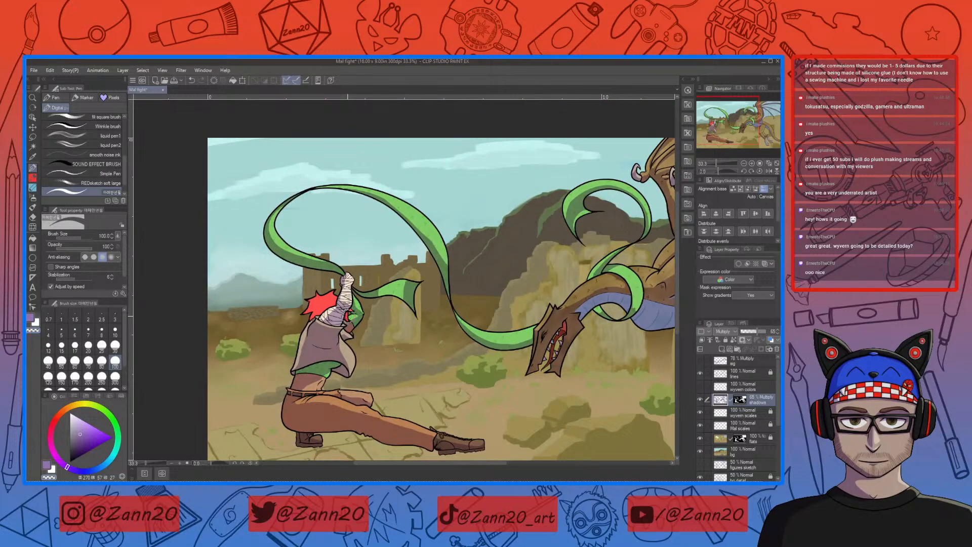
{"action": "left_click_drag", "start_coordinate": [434, 398], "coordinate": [498, 421]}
{"action": "left_click_drag", "start_coordinate": [619, 400], "coordinate": [365, 408]}
{"action": "left_click_drag", "start_coordinate": [567, 435], "coordinate": [516, 400]}
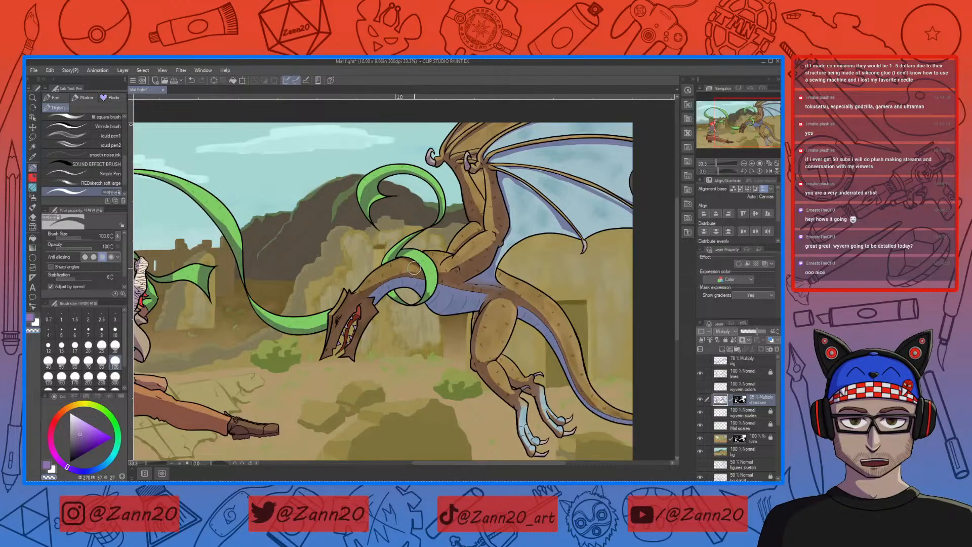
{"action": "left_click_drag", "start_coordinate": [544, 393], "coordinate": [562, 365]}
{"action": "left_click_drag", "start_coordinate": [555, 401], "coordinate": [464, 378]}
{"action": "mouse_move", "coordinate": [243, 389]}
{"action": "left_mouse_down"}
{"action": "mouse_move", "coordinate": [451, 375]}
{"action": "mouse_move", "coordinate": [488, 395]}
{"action": "left_mouse_up"}
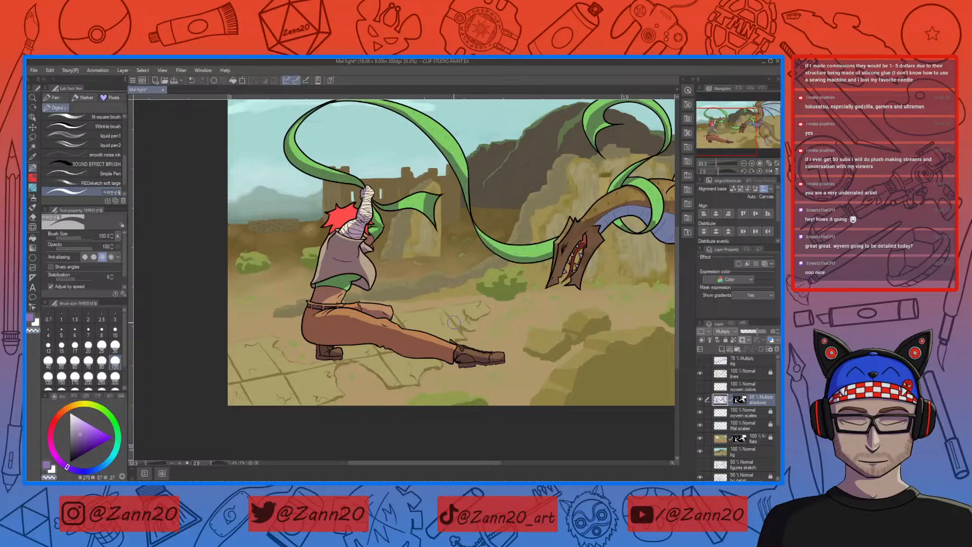
Reduce the brush size to 30 and refine the shadow on the boot of the figure's outstretched leg.
{"action": "key", "text": "bracketleft"}
{"action": "key", "text": "bracketleft"}
{"action": "key", "text": "bracketleft"}
{"action": "key", "text": "bracketleft"}
{"action": "key", "text": "bracketleft"}
{"action": "key", "text": "bracketleft"}
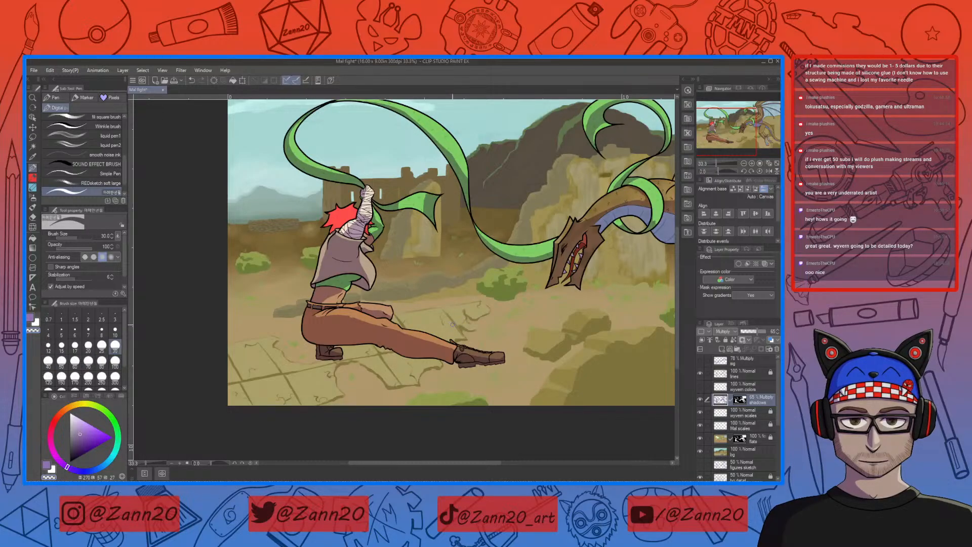
{"action": "key", "text": "ctrl+plus"}
{"action": "key", "text": "ctrl+plus"}
{"action": "key", "text": "ctrl+plus"}
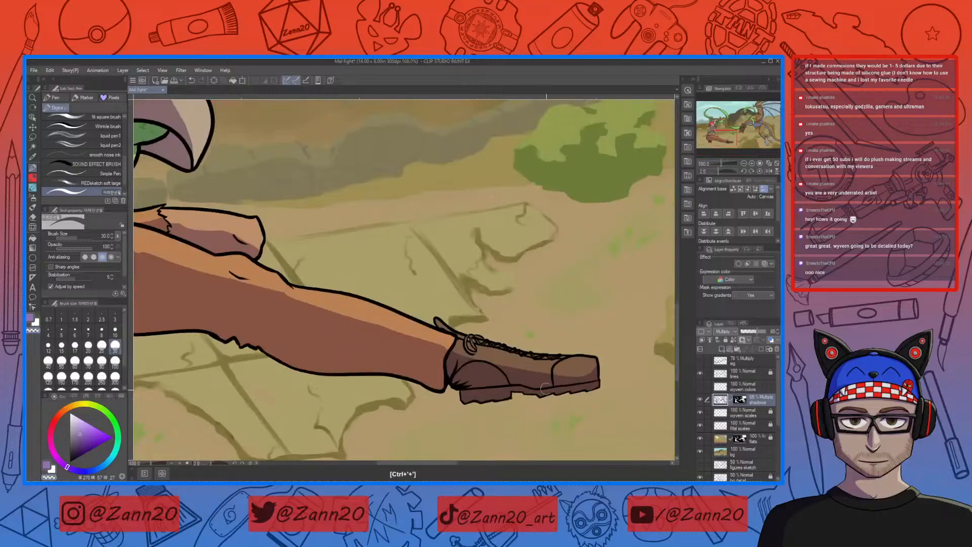
{"action": "left_click_drag", "start_coordinate": [573, 378], "coordinate": [465, 337]}
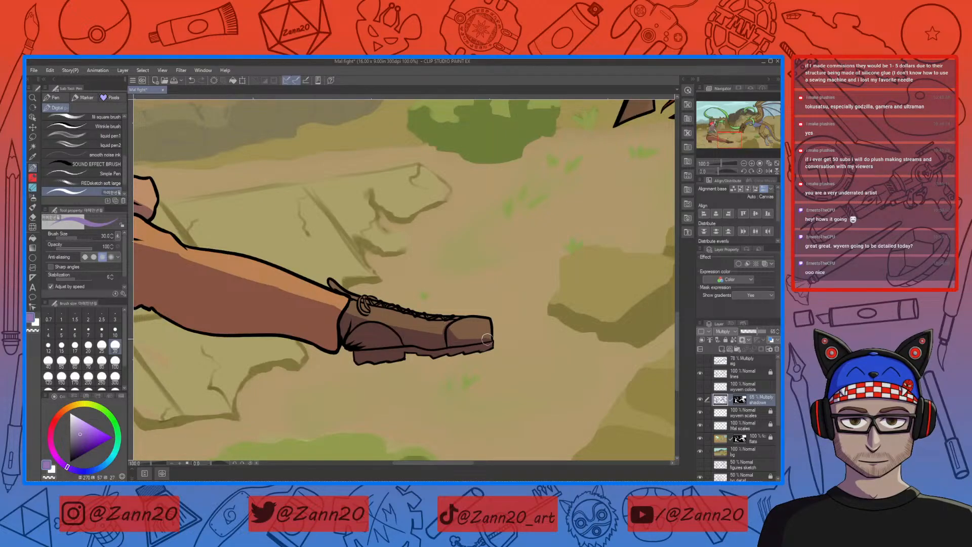
{"action": "left_click_drag", "start_coordinate": [405, 363], "coordinate": [474, 373]}
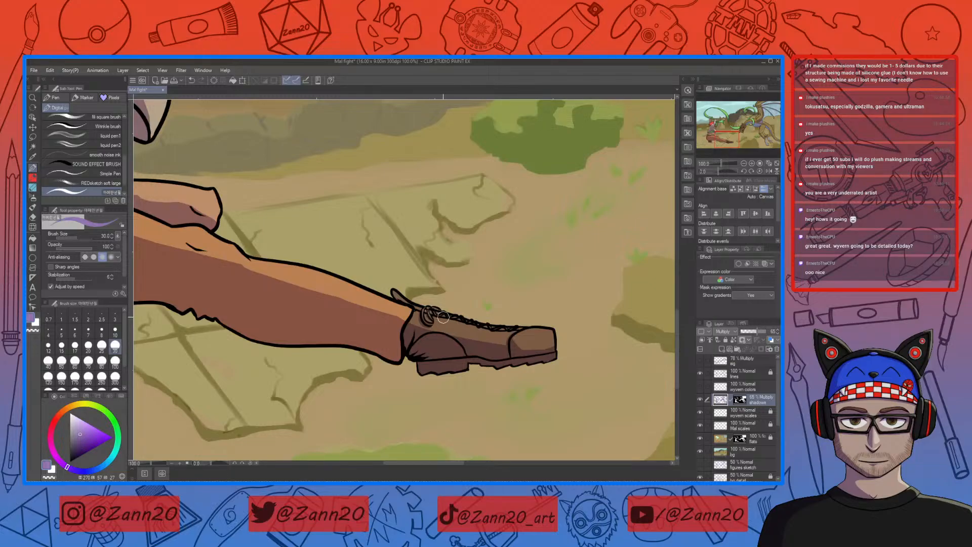
{"action": "left_click_drag", "start_coordinate": [432, 353], "coordinate": [519, 350]}
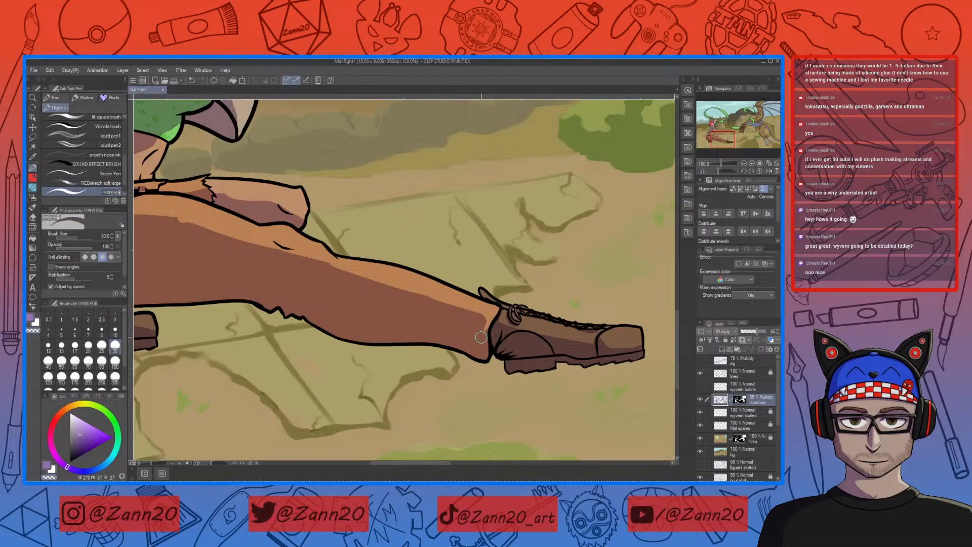
Widen the lit area along the shin of the outstretched trouser leg by erasing shadow down to the cuff.
{"action": "mouse_move", "coordinate": [422, 362]}
{"action": "left_mouse_down"}
{"action": "mouse_move", "coordinate": [571, 326]}
{"action": "mouse_move", "coordinate": [432, 246]}
{"action": "left_mouse_up"}
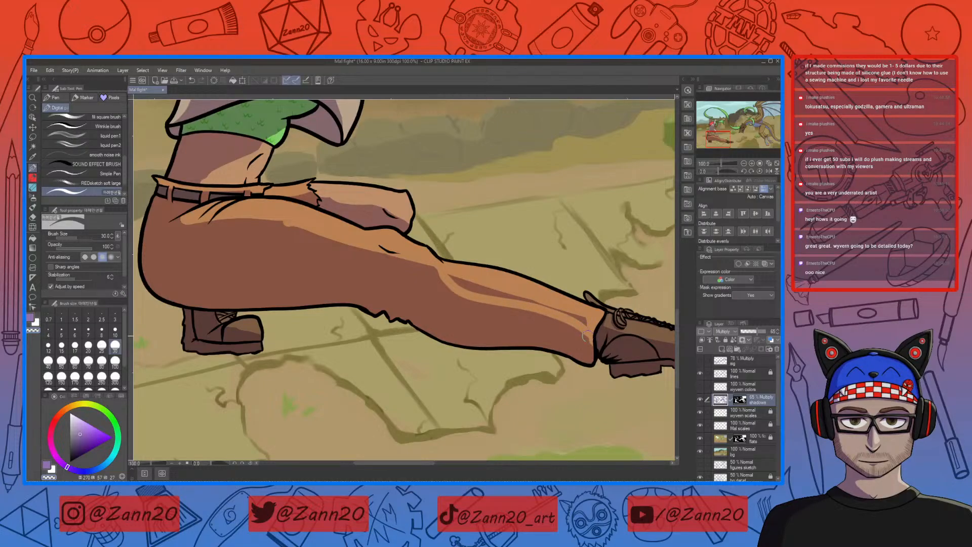
{"action": "mouse_move", "coordinate": [591, 330]}
{"action": "left_mouse_down"}
{"action": "mouse_move", "coordinate": [531, 299]}
{"action": "mouse_move", "coordinate": [469, 286]}
{"action": "mouse_move", "coordinate": [530, 303]}
{"action": "left_mouse_up"}
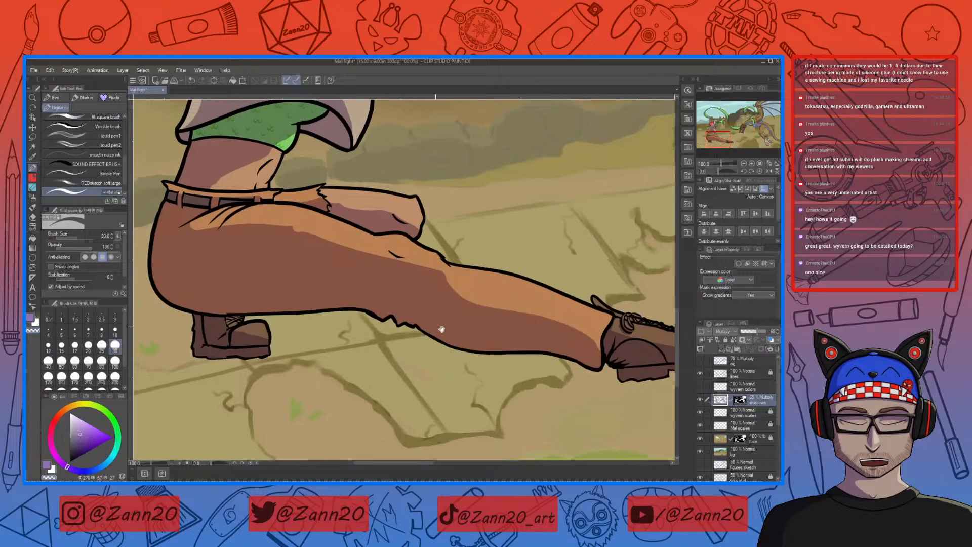
{"action": "left_click_drag", "start_coordinate": [456, 277], "coordinate": [581, 315]}
Paint shadow at the knee crease and erase a smoother light edge over the knee and along the thigh.
{"action": "key", "text": "c"}
{"action": "left_click_drag", "start_coordinate": [518, 288], "coordinate": [534, 298]}
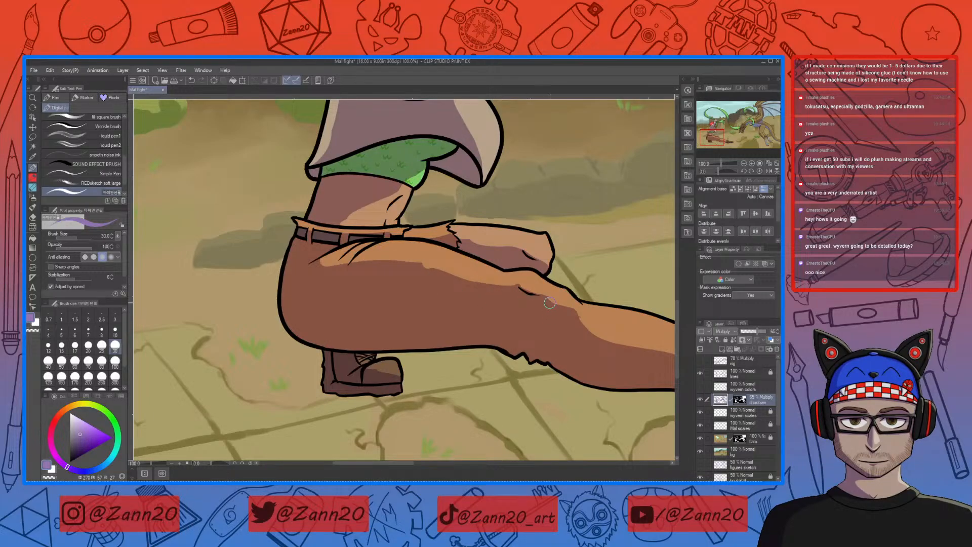
{"action": "key", "text": "c"}
{"action": "left_click_drag", "start_coordinate": [559, 298], "coordinate": [587, 330]}
{"action": "left_click_drag", "start_coordinate": [509, 337], "coordinate": [579, 355]}
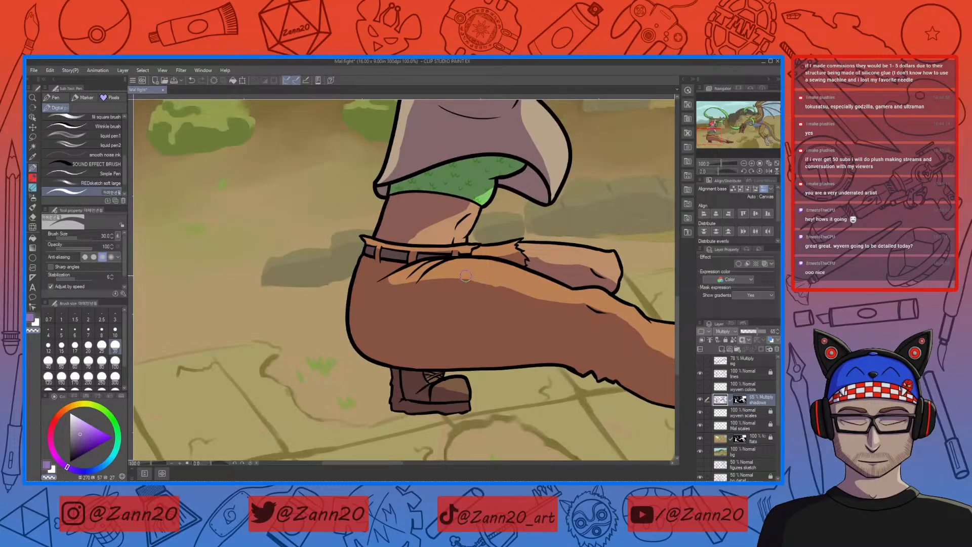
{"action": "left_click_drag", "start_coordinate": [437, 280], "coordinate": [589, 303]}
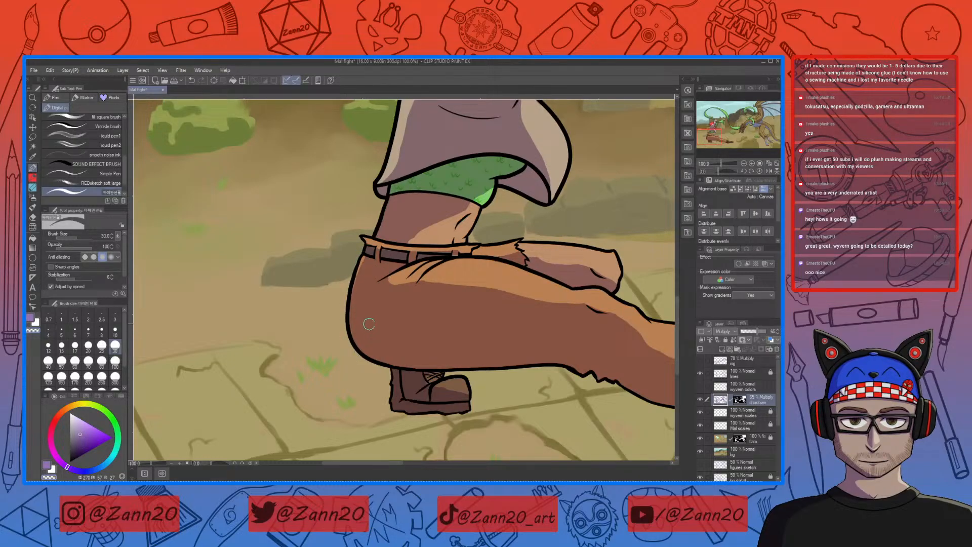
Refine the shadow around the trouser folds at the hip just below the belt, alternating painting and erasing.
{"action": "key", "text": "c"}
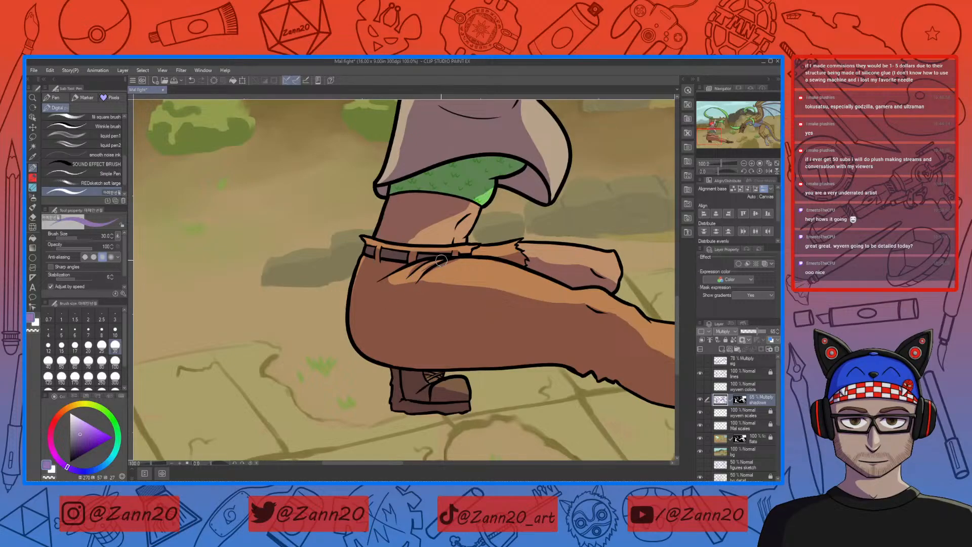
{"action": "key", "text": "c"}
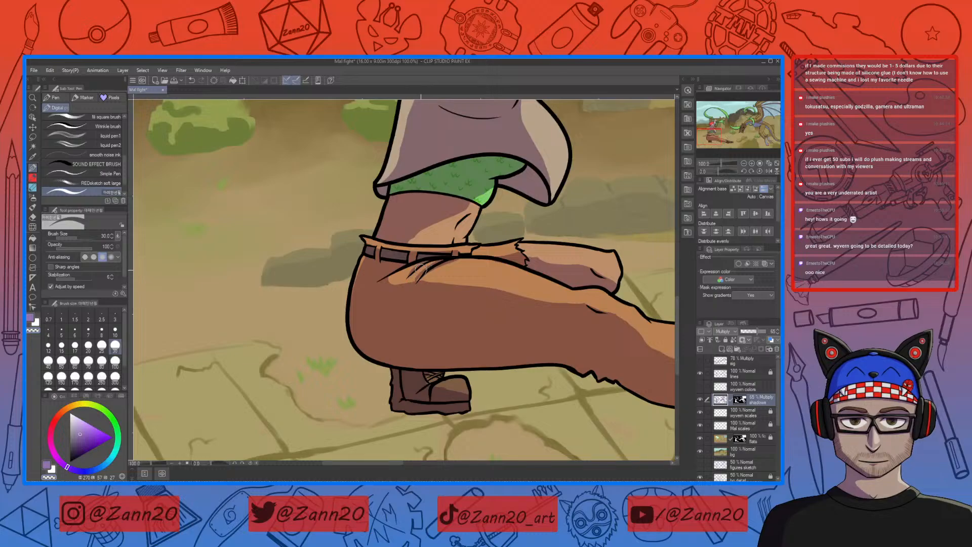
{"action": "key", "text": "c"}
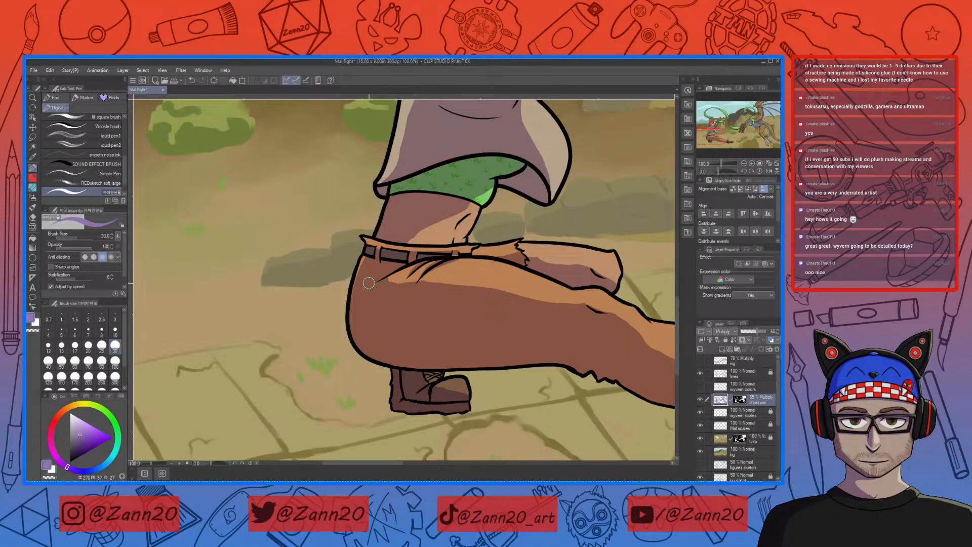
{"action": "left_click_drag", "start_coordinate": [422, 284], "coordinate": [431, 314]}
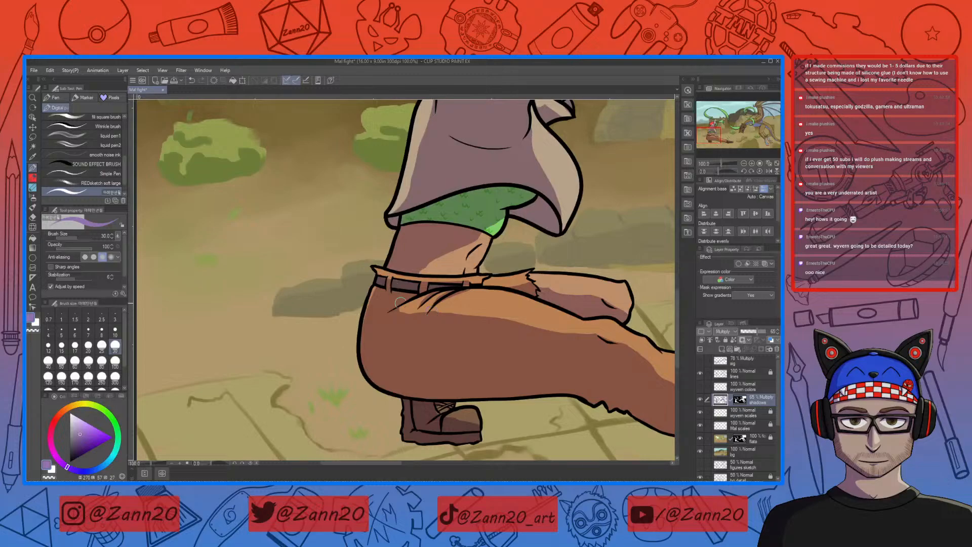
{"action": "key", "text": "c"}
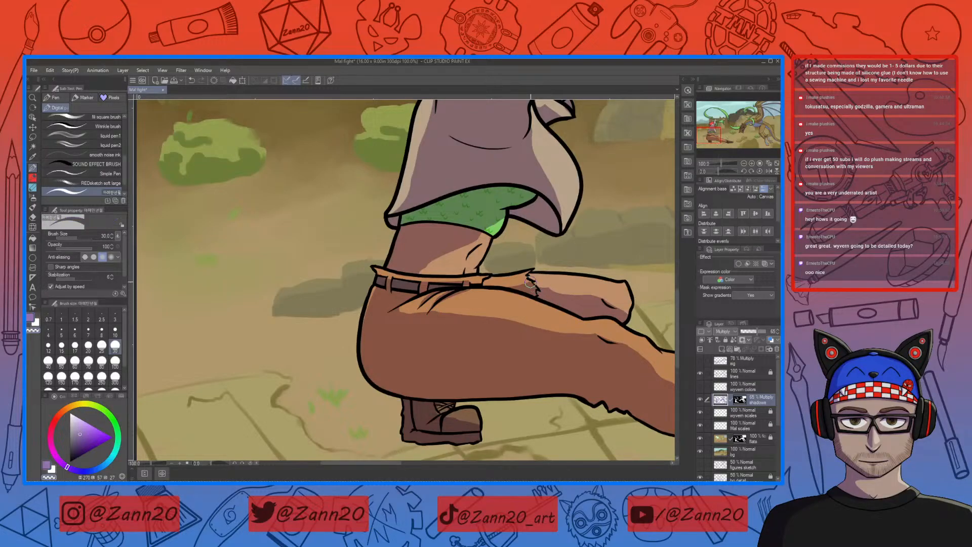
Paint shadow beside the ragged cloth edge on the figure's far thigh.
{"action": "key", "text": "c"}
{"action": "key", "text": "c"}
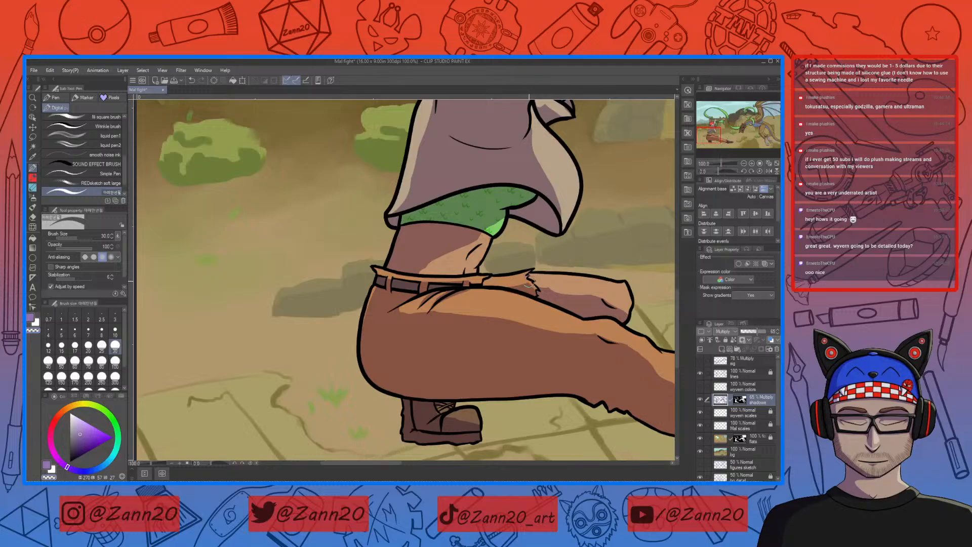
{"action": "key", "text": "c"}
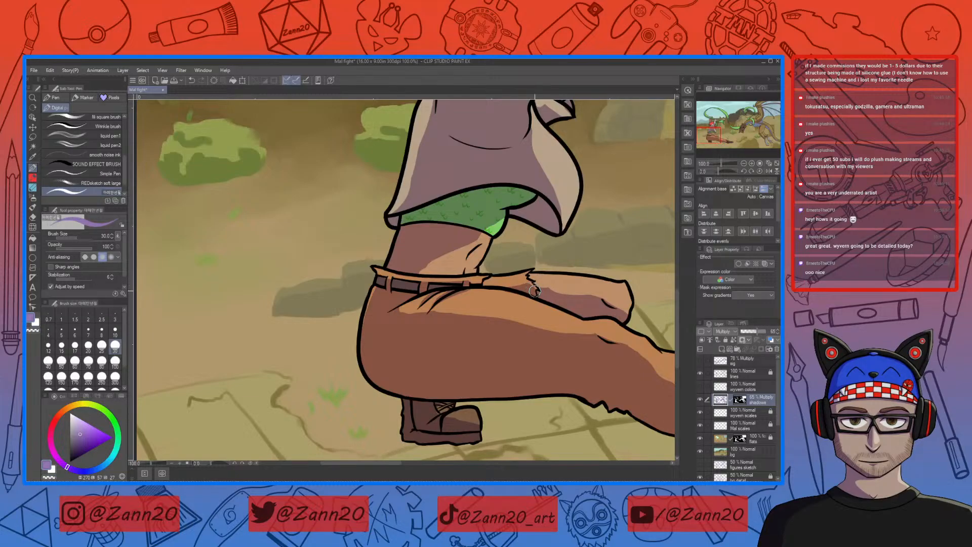
{"action": "left_click_drag", "start_coordinate": [532, 288], "coordinate": [519, 293]}
{"action": "left_click_drag", "start_coordinate": [524, 316], "coordinate": [504, 341]}
{"action": "key", "text": "c"}
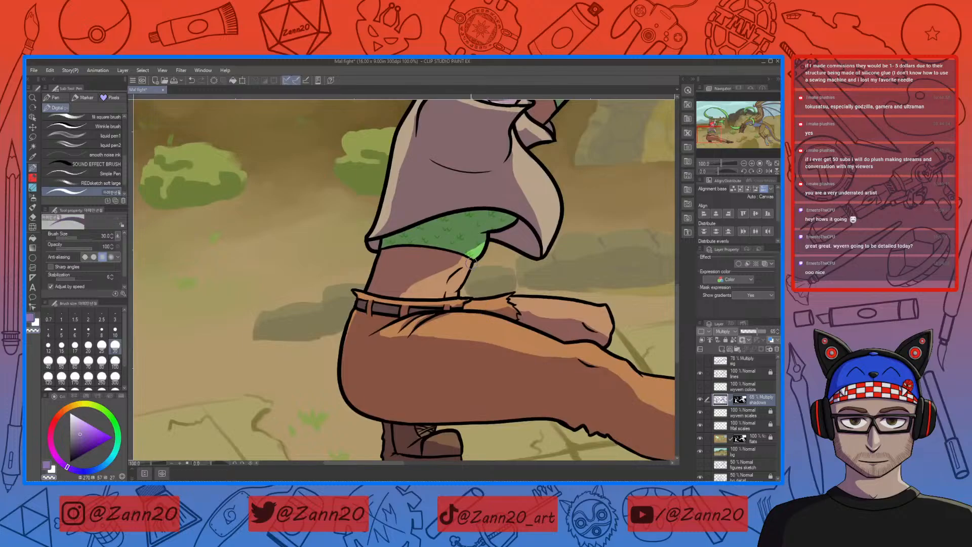
Refine the shadow around the tip of the far knee and along the near thigh's light edge, alternating painting and erasing.
{"action": "key", "text": "c"}
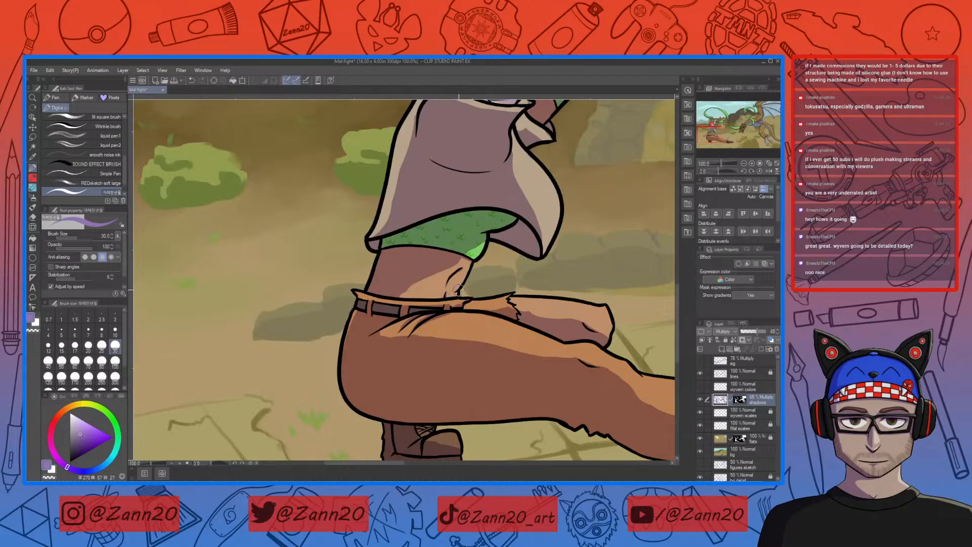
{"action": "left_click_drag", "start_coordinate": [576, 373], "coordinate": [505, 378]}
{"action": "key", "text": "c"}
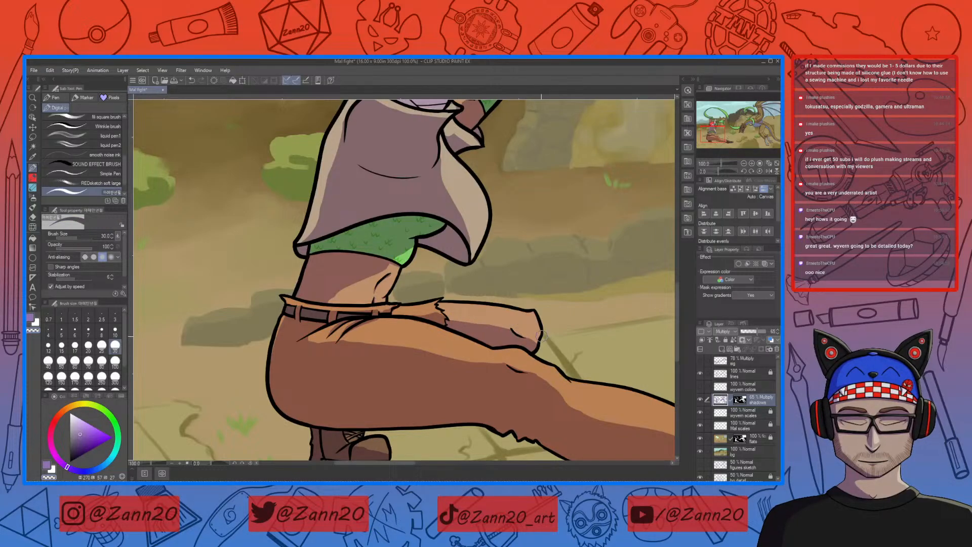
{"action": "key", "text": "c"}
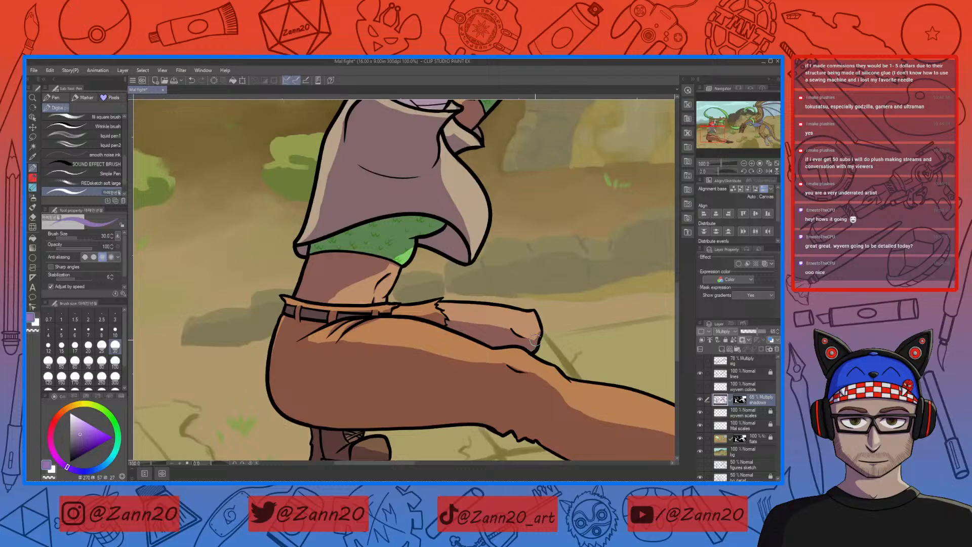
{"action": "key", "text": "c"}
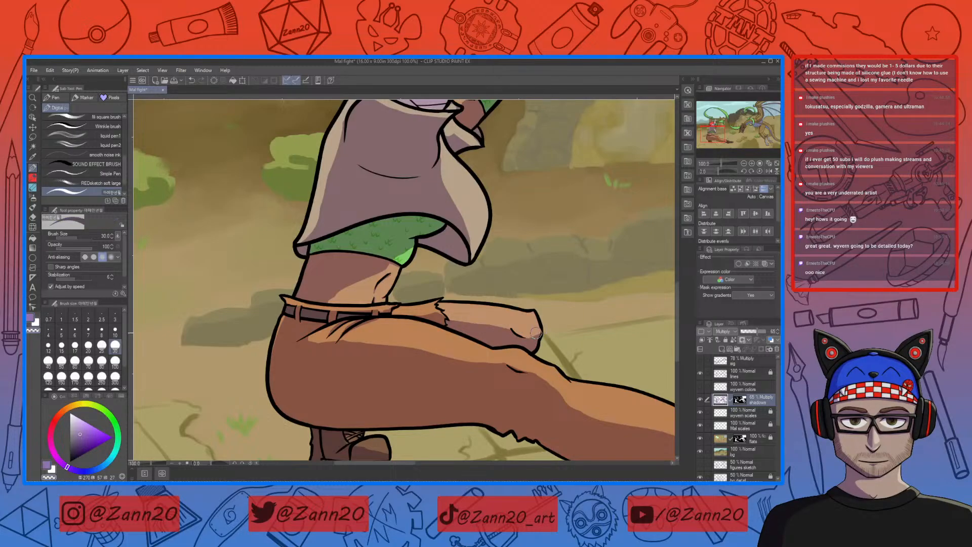
{"action": "key", "text": "c"}
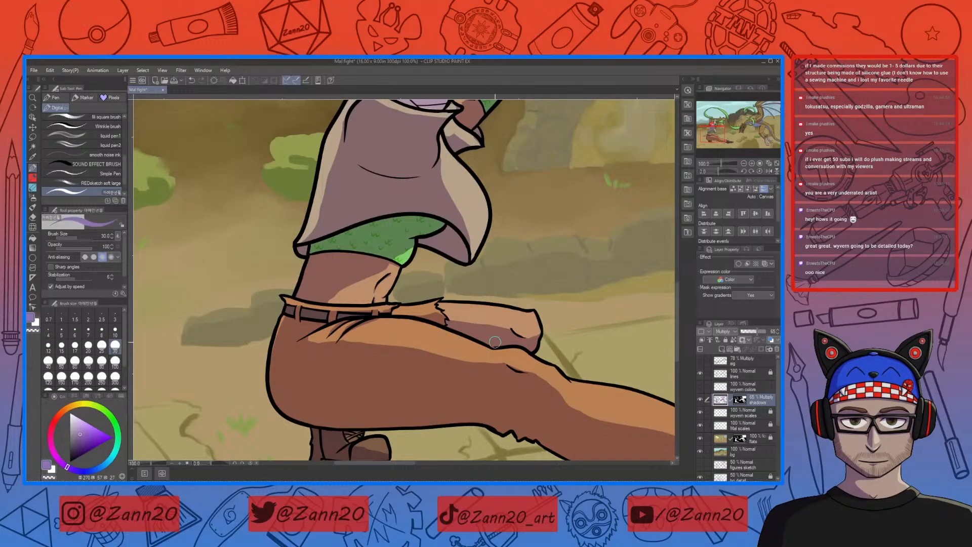
{"action": "mouse_move", "coordinate": [576, 248]}
{"action": "left_mouse_down"}
{"action": "mouse_move", "coordinate": [557, 245]}
{"action": "mouse_move", "coordinate": [568, 347]}
{"action": "mouse_move", "coordinate": [566, 244]}
{"action": "left_mouse_up"}
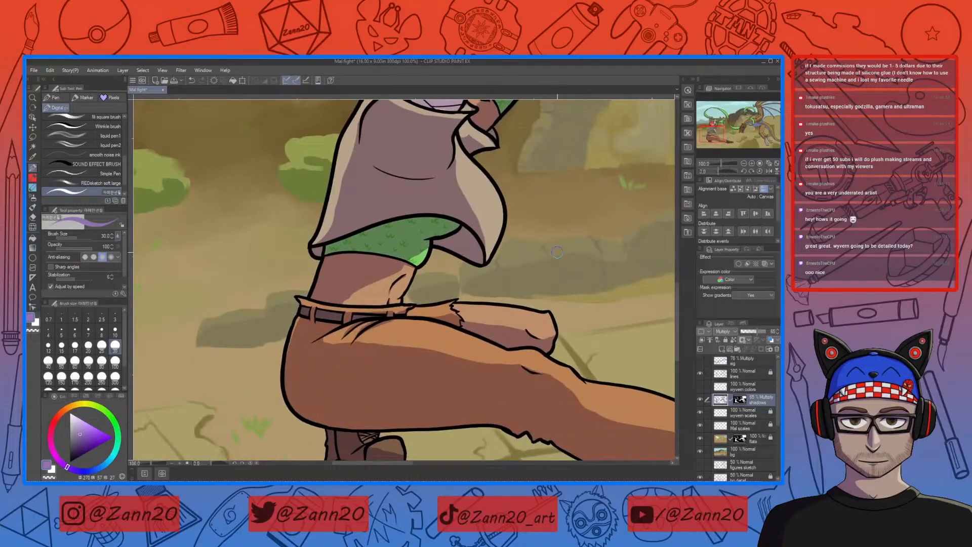
{"action": "key", "text": "c"}
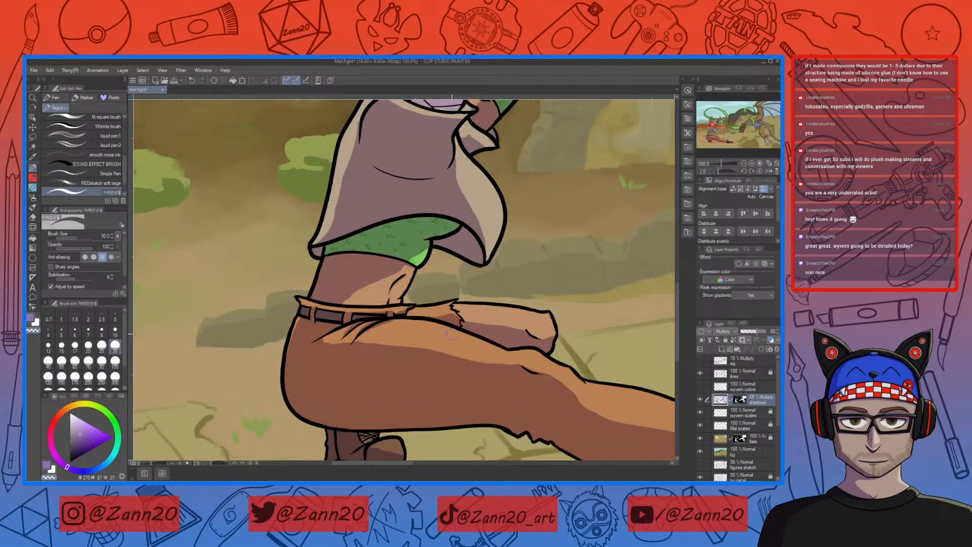
{"action": "key", "text": "c"}
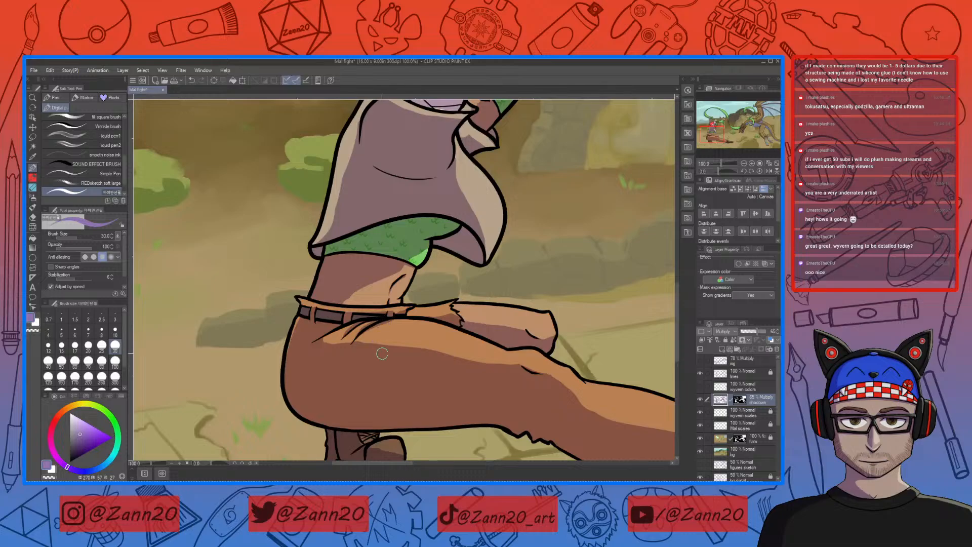
Refine the shadow along the shirt's neckline beneath the bandaged upper arm, alternating painting and erasing.
{"action": "left_click_drag", "start_coordinate": [450, 266], "coordinate": [410, 379]}
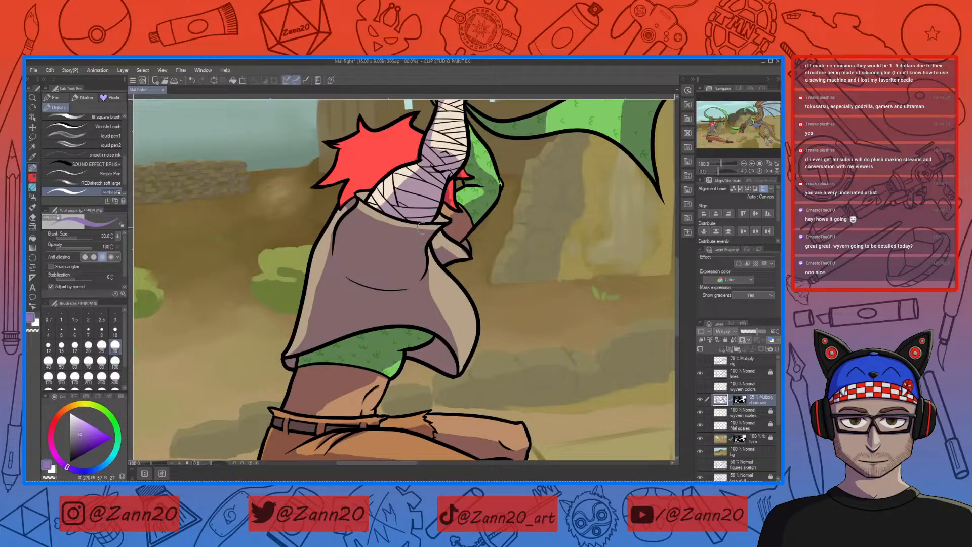
{"action": "mouse_move", "coordinate": [438, 227]}
{"action": "left_mouse_down"}
{"action": "mouse_move", "coordinate": [390, 224]}
{"action": "mouse_move", "coordinate": [355, 203]}
{"action": "left_mouse_up"}
{"action": "key", "text": "c"}
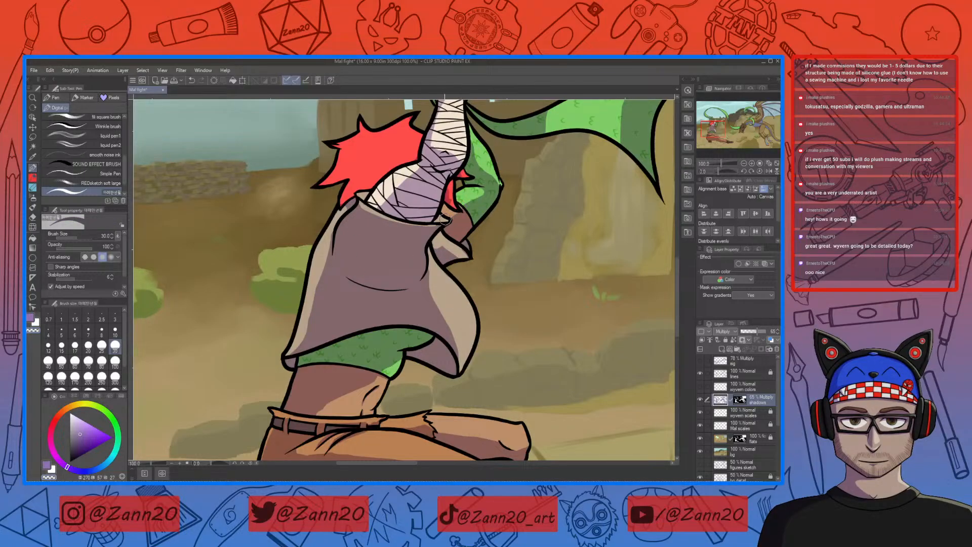
{"action": "key", "text": "c"}
{"action": "key", "text": "c"}
{"action": "key", "text": "c"}
{"action": "key", "text": "c"}
{"action": "key", "text": "c"}
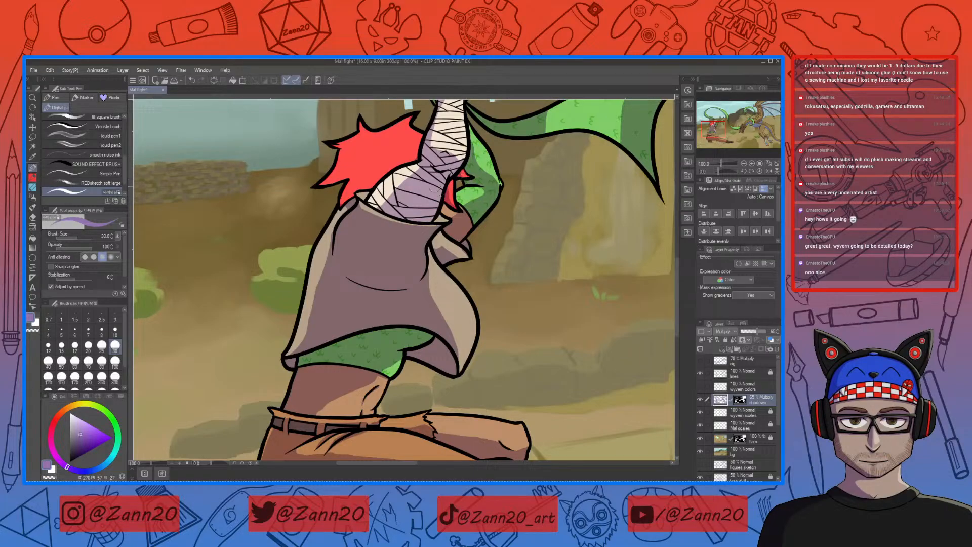
Add shadow streaks to the red hair and touch up the shading down the back edge of the shirt's shoulder.
{"action": "key", "text": "c"}
{"action": "key", "text": "c"}
{"action": "key", "text": "c"}
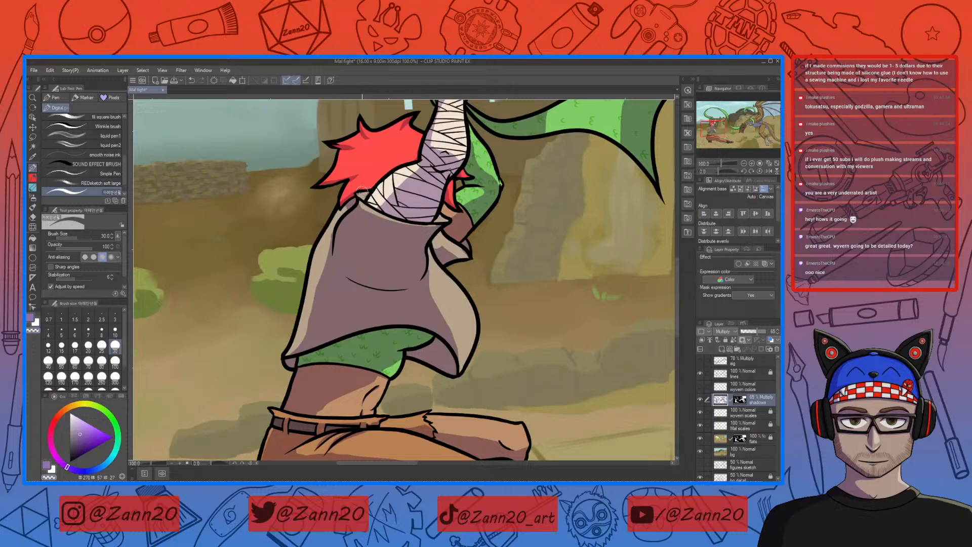
{"action": "key", "text": "c"}
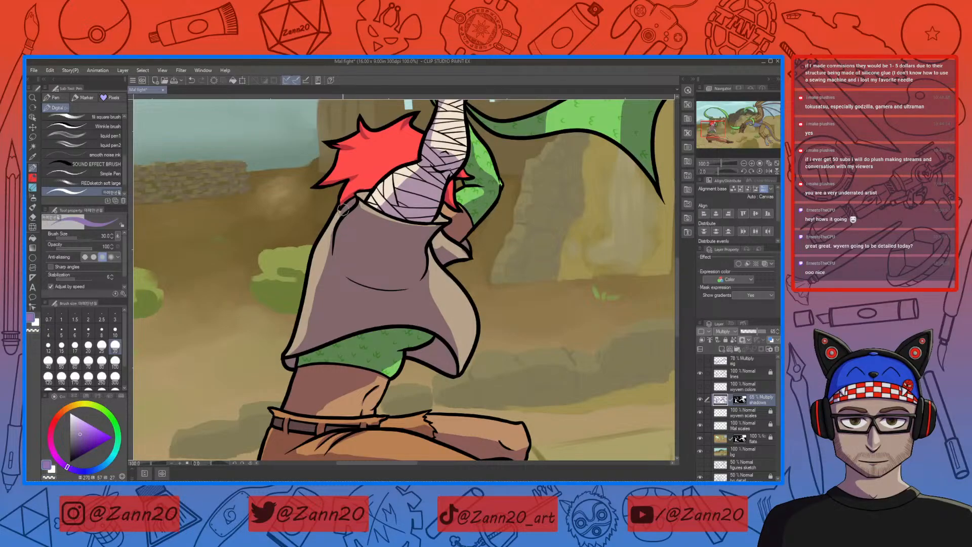
{"action": "left_click_drag", "start_coordinate": [338, 217], "coordinate": [334, 255]}
{"action": "key", "text": "c"}
Refine the shadow on the green sleeve around the bent elbow, alternating painting and erasing.
{"action": "left_click_drag", "start_coordinate": [582, 399], "coordinate": [497, 358]}
{"action": "left_click_drag", "start_coordinate": [455, 162], "coordinate": [460, 308]}
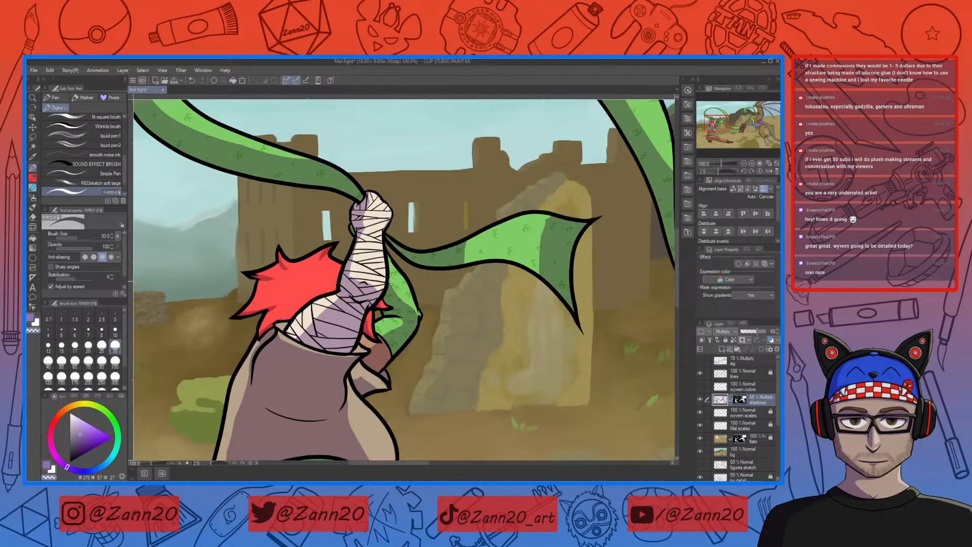
{"action": "key", "text": "c"}
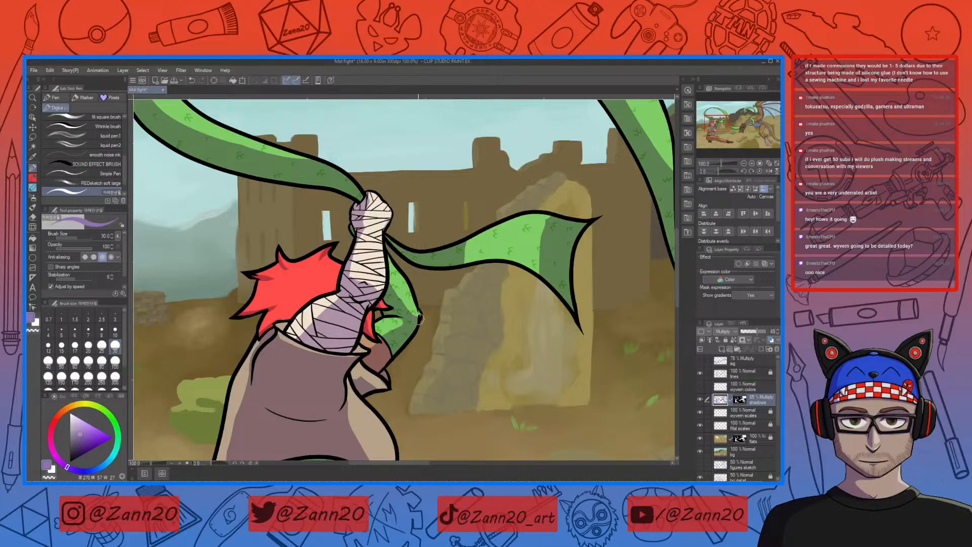
{"action": "key", "text": "c"}
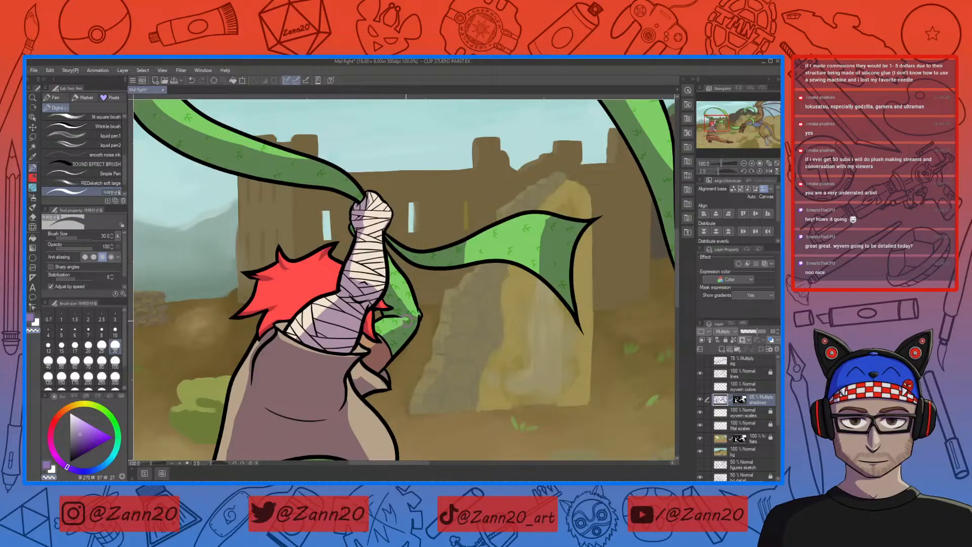
{"action": "key", "text": "c"}
{"action": "key", "text": "c"}
{"action": "key", "text": "c"}
Touch up the shading where the red hair meets the bandaged raised arm.
{"action": "mouse_move", "coordinate": [413, 331]}
{"action": "left_mouse_down"}
{"action": "mouse_move", "coordinate": [499, 340]}
{"action": "mouse_move", "coordinate": [478, 335]}
{"action": "mouse_move", "coordinate": [448, 360]}
{"action": "mouse_move", "coordinate": [476, 356]}
{"action": "left_mouse_up"}
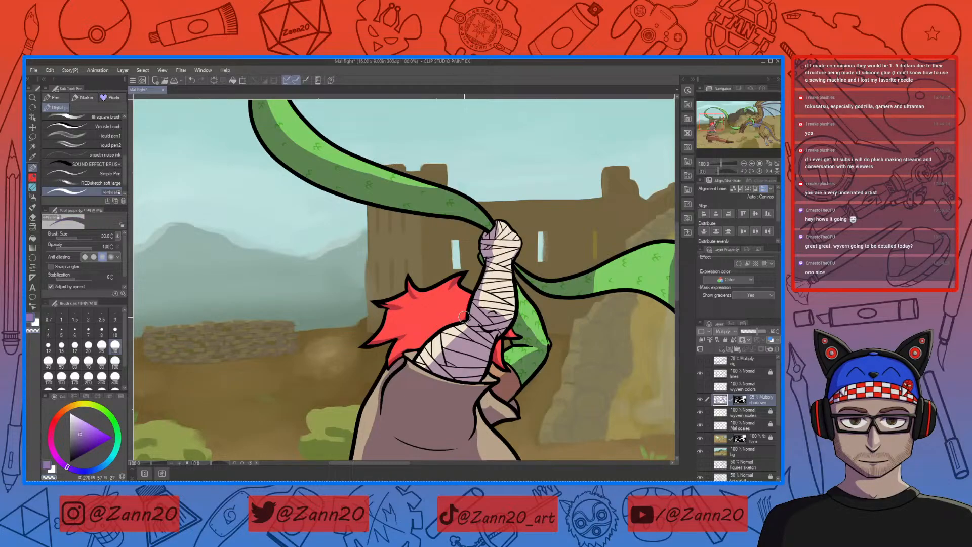
{"action": "mouse_move", "coordinate": [554, 327]}
{"action": "left_mouse_down"}
{"action": "mouse_move", "coordinate": [505, 342]}
{"action": "mouse_move", "coordinate": [485, 338]}
{"action": "left_mouse_up"}
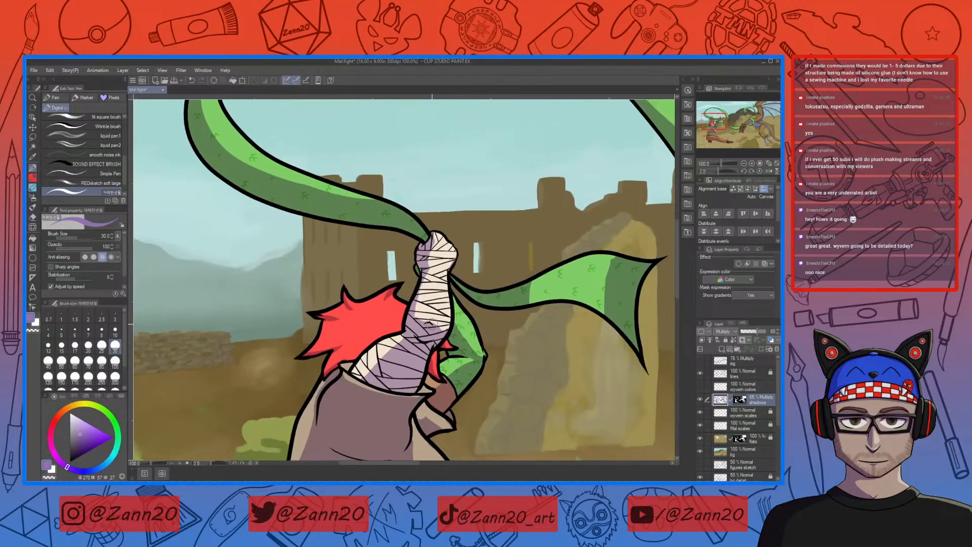
{"action": "key", "text": "c"}
{"action": "key", "text": "c"}
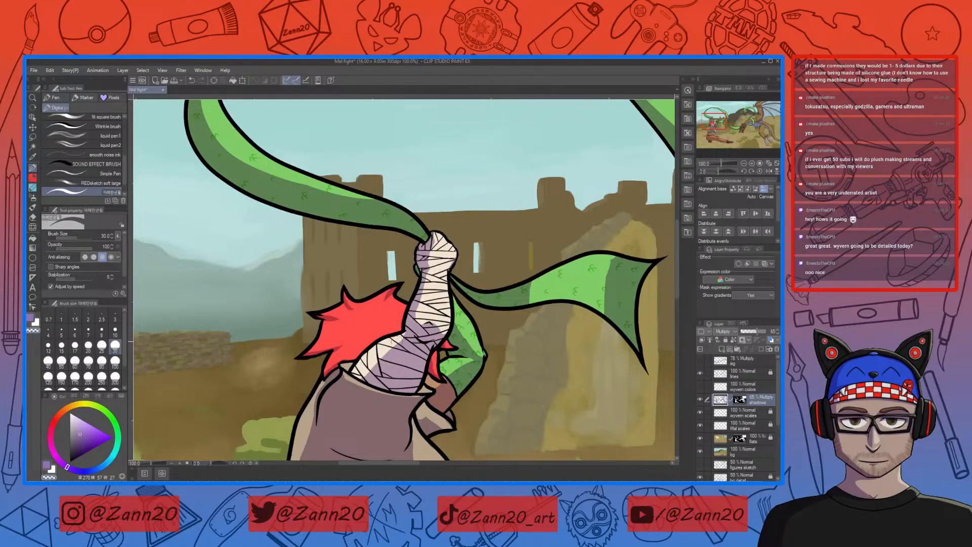
Touch up the shadow on the outstretched boot, painting and erasing around its raised tongue.
{"action": "left_click_drag", "start_coordinate": [503, 363], "coordinate": [497, 409]}
{"action": "left_click_drag", "start_coordinate": [527, 373], "coordinate": [425, 392]}
{"action": "left_click_drag", "start_coordinate": [532, 357], "coordinate": [344, 330]}
{"action": "left_click_drag", "start_coordinate": [612, 382], "coordinate": [562, 202]}
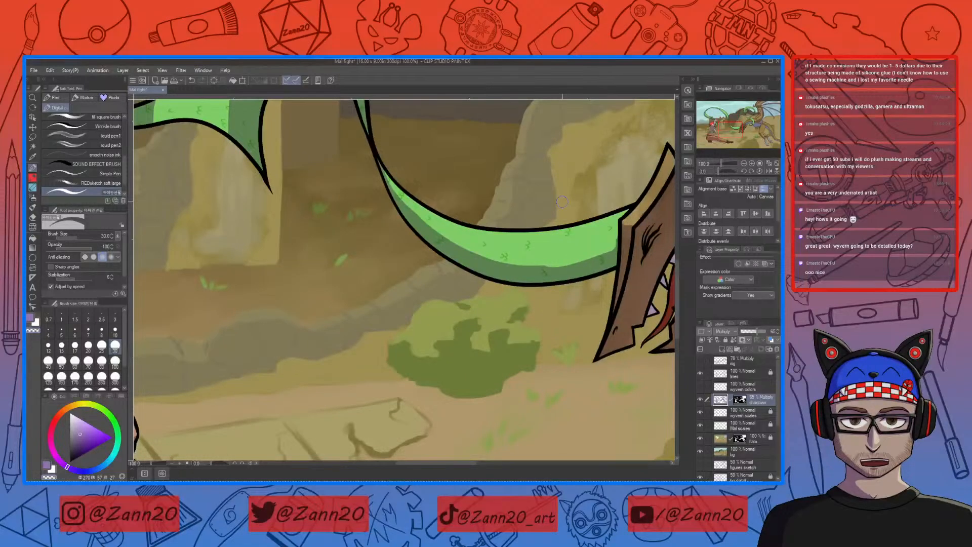
{"action": "key", "text": "ctrl+minus"}
{"action": "left_click_drag", "start_coordinate": [572, 356], "coordinate": [556, 317]}
{"action": "key", "text": "ctrl+plus"}
{"action": "key", "text": "ctrl+plus"}
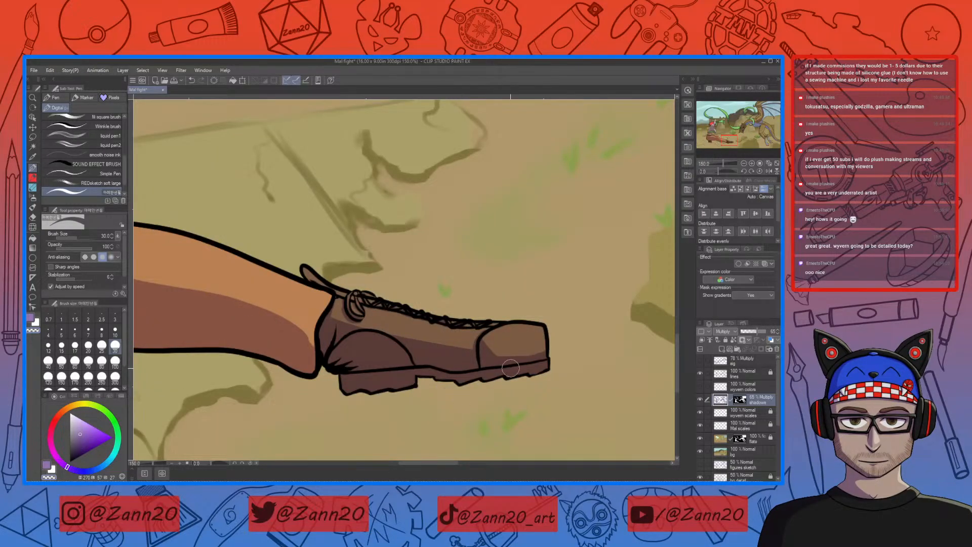
{"action": "mouse_move", "coordinate": [574, 319]}
{"action": "left_mouse_down"}
{"action": "mouse_move", "coordinate": [571, 345]}
{"action": "mouse_move", "coordinate": [551, 347]}
{"action": "left_mouse_up"}
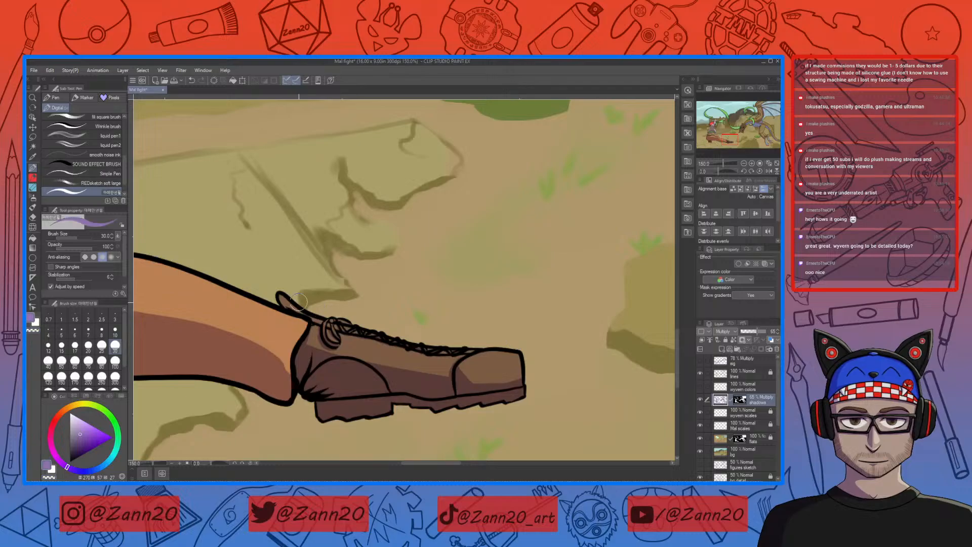
{"action": "key", "text": "c"}
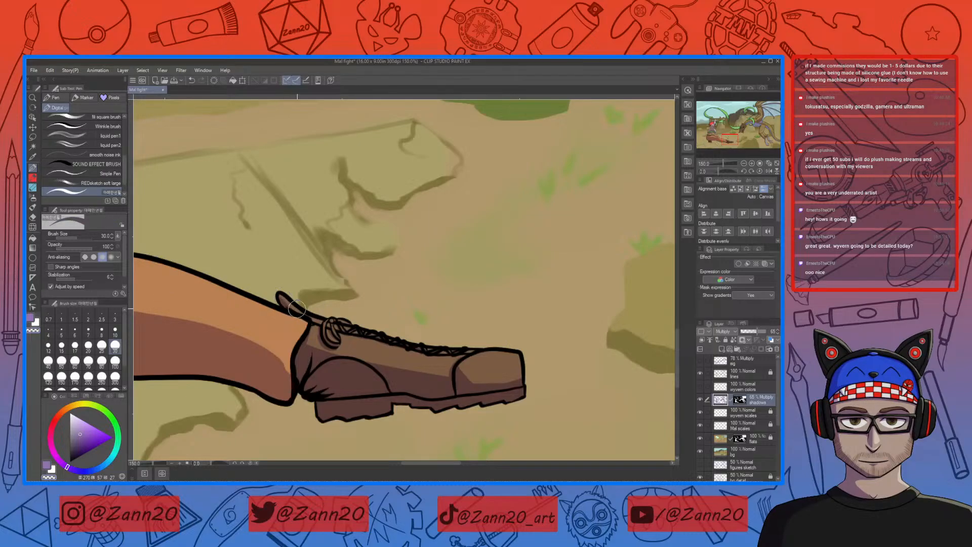
Erase shadow from the top of the rear boot's toe and refine the shading around its laces.
{"action": "key", "text": "ctrl+minus"}
{"action": "key", "text": "ctrl+minus"}
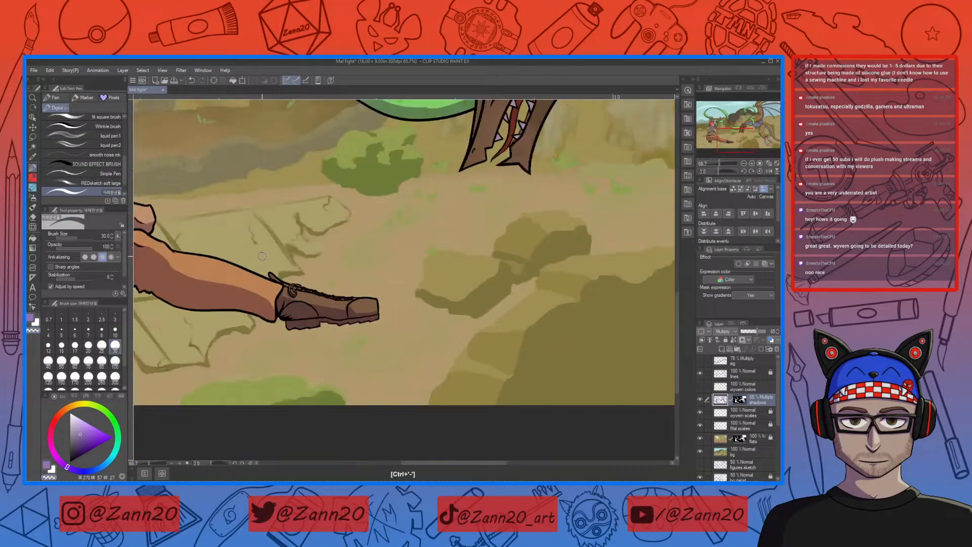
{"action": "left_click_drag", "start_coordinate": [505, 315], "coordinate": [581, 365]}
{"action": "left_click_drag", "start_coordinate": [472, 366], "coordinate": [626, 361]}
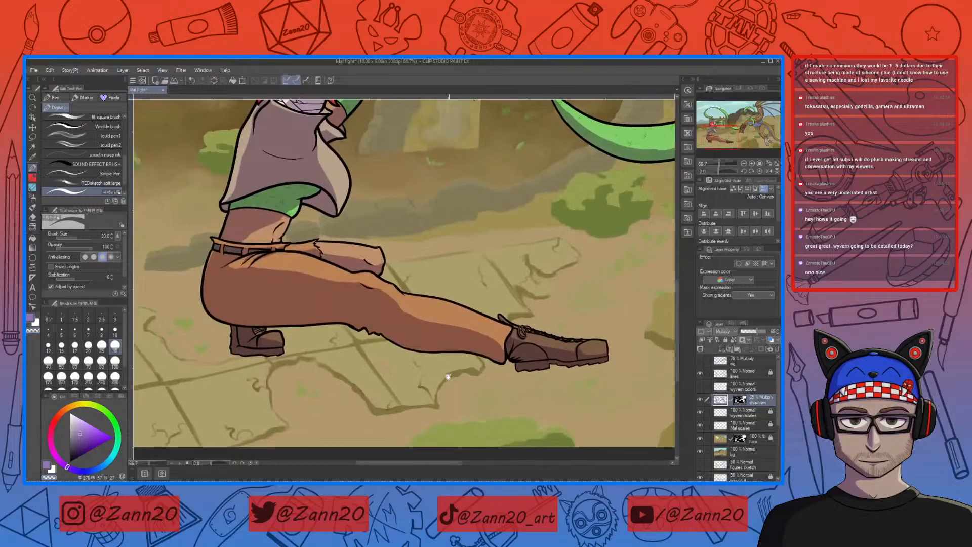
{"action": "left_click_drag", "start_coordinate": [385, 358], "coordinate": [489, 357]}
{"action": "key", "text": "ctrl+plus"}
{"action": "key", "text": "ctrl+plus"}
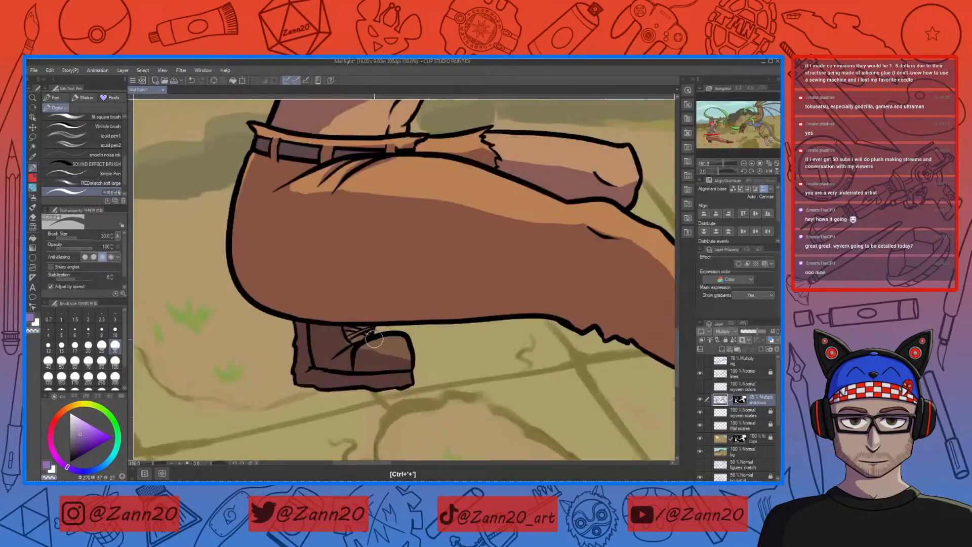
{"action": "mouse_move", "coordinate": [380, 344]}
{"action": "left_mouse_down"}
{"action": "mouse_move", "coordinate": [355, 355]}
{"action": "mouse_move", "coordinate": [419, 356]}
{"action": "mouse_move", "coordinate": [380, 352]}
{"action": "left_mouse_up"}
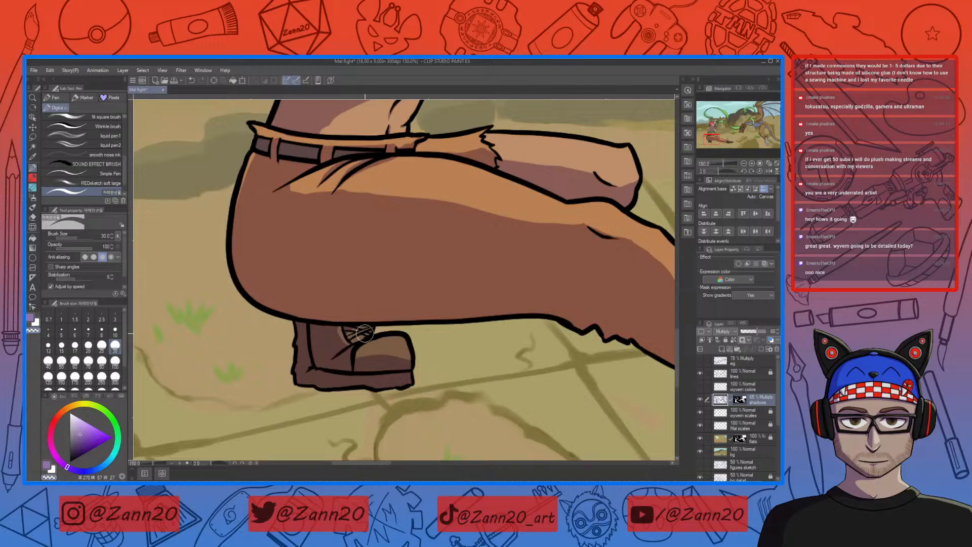
{"action": "key", "text": "c"}
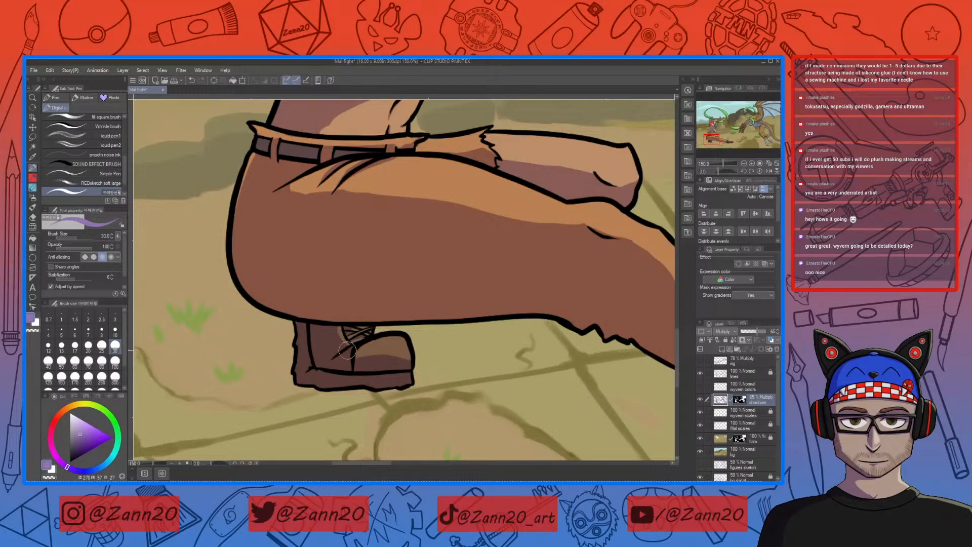
Erase shadow beside the wyvern's jaw spike and extend the lit area of the neck down to the back of the head.
{"action": "key", "text": "ctrl+minus"}
{"action": "key", "text": "ctrl+minus"}
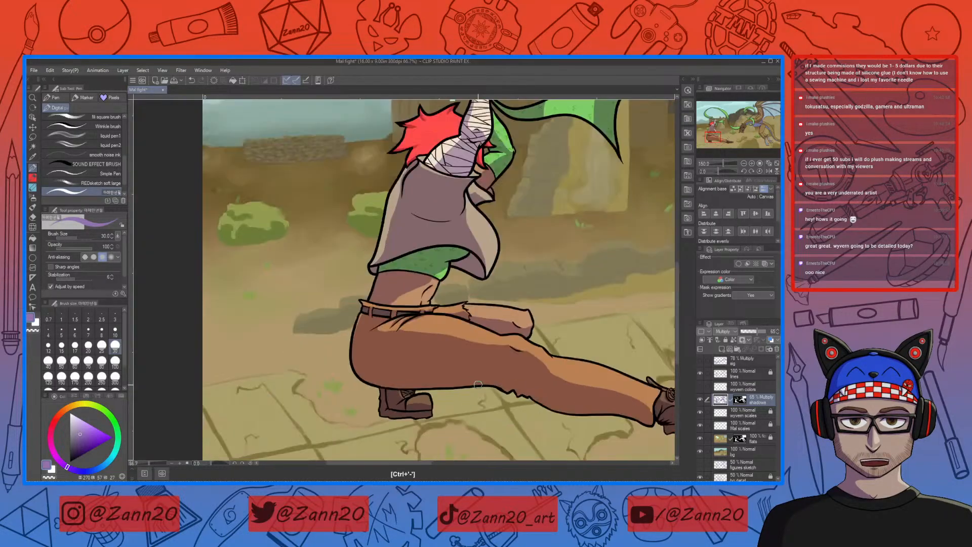
{"action": "key", "text": "ctrl+minus"}
{"action": "left_click_drag", "start_coordinate": [581, 325], "coordinate": [271, 414]}
{"action": "left_click_drag", "start_coordinate": [601, 342], "coordinate": [429, 354]}
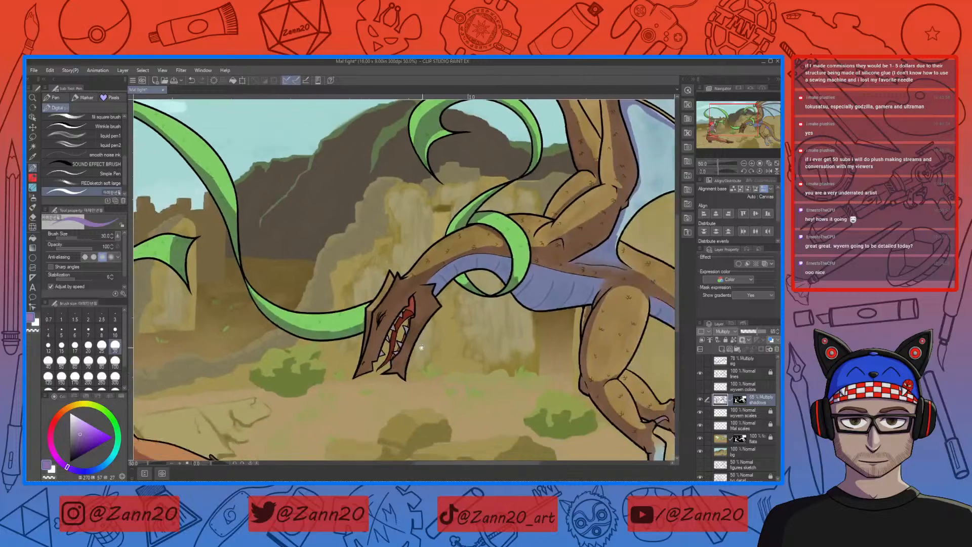
{"action": "key", "text": "ctrl+plus"}
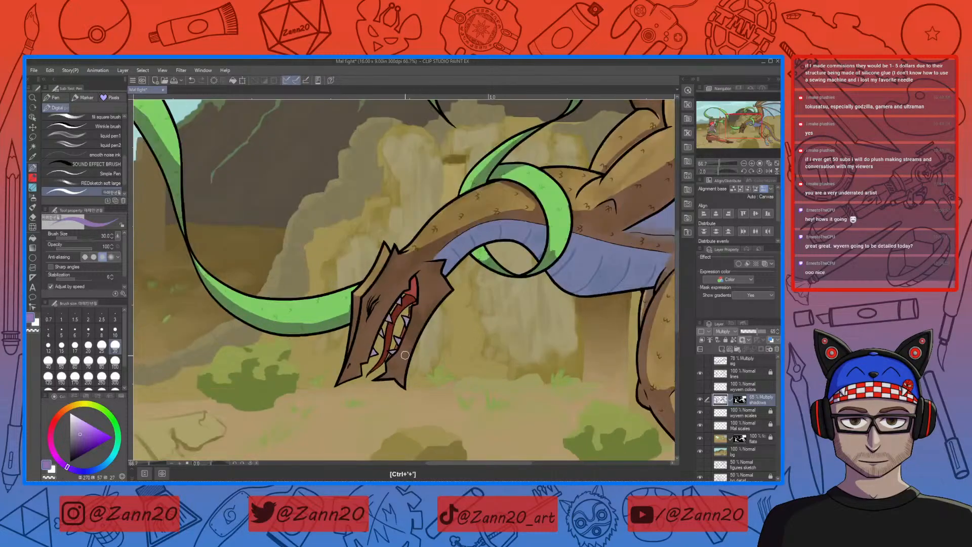
{"action": "key", "text": "ctrl+plus"}
{"action": "left_click_drag", "start_coordinate": [476, 304], "coordinate": [487, 385]}
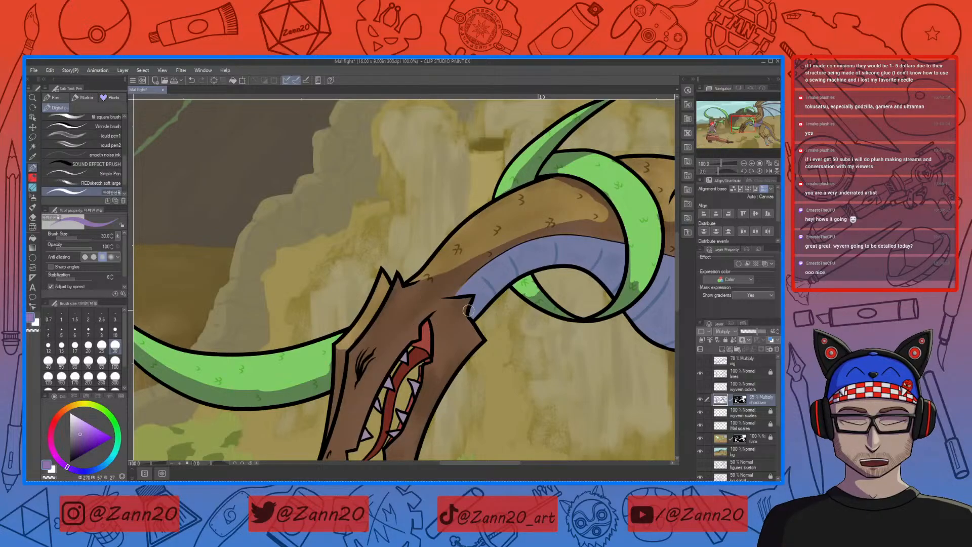
{"action": "left_click_drag", "start_coordinate": [437, 360], "coordinate": [467, 352]}
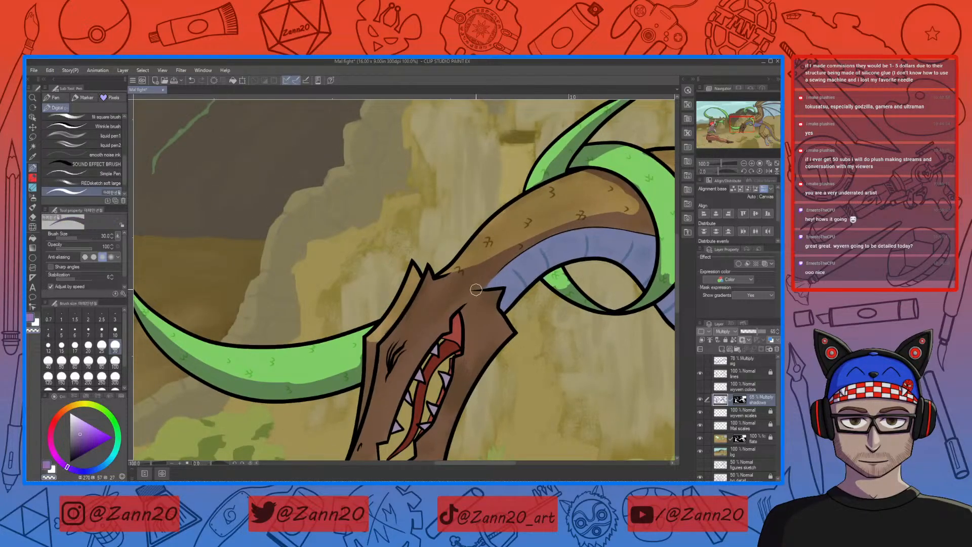
{"action": "mouse_move", "coordinate": [483, 292]}
{"action": "left_mouse_down"}
{"action": "mouse_move", "coordinate": [475, 292]}
{"action": "mouse_move", "coordinate": [505, 295]}
{"action": "mouse_move", "coordinate": [484, 298]}
{"action": "left_mouse_up"}
{"action": "mouse_move", "coordinate": [453, 272]}
{"action": "left_mouse_down"}
{"action": "mouse_move", "coordinate": [484, 277]}
{"action": "mouse_move", "coordinate": [459, 275]}
{"action": "mouse_move", "coordinate": [484, 276]}
{"action": "mouse_move", "coordinate": [570, 218]}
{"action": "mouse_move", "coordinate": [475, 274]}
{"action": "left_mouse_up"}
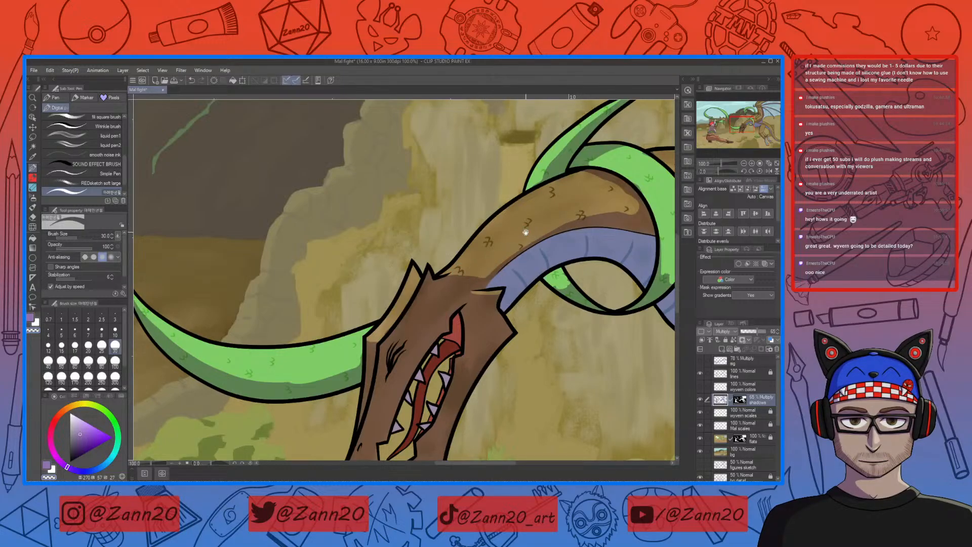
{"action": "left_click_drag", "start_coordinate": [477, 390], "coordinate": [520, 329]}
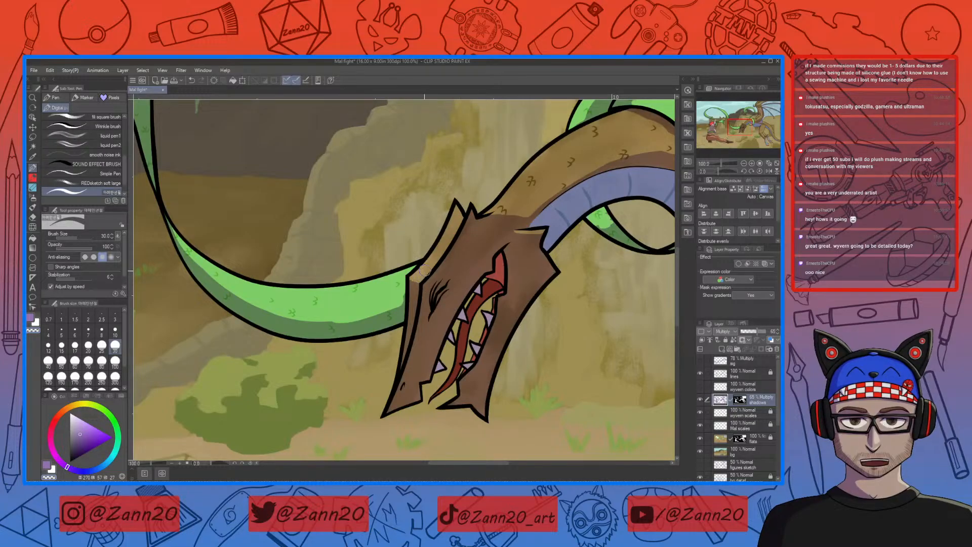
Touch up the shading on the wyvern's head around its open mouth and lower jaw.
{"action": "left_click_drag", "start_coordinate": [510, 350], "coordinate": [438, 353]}
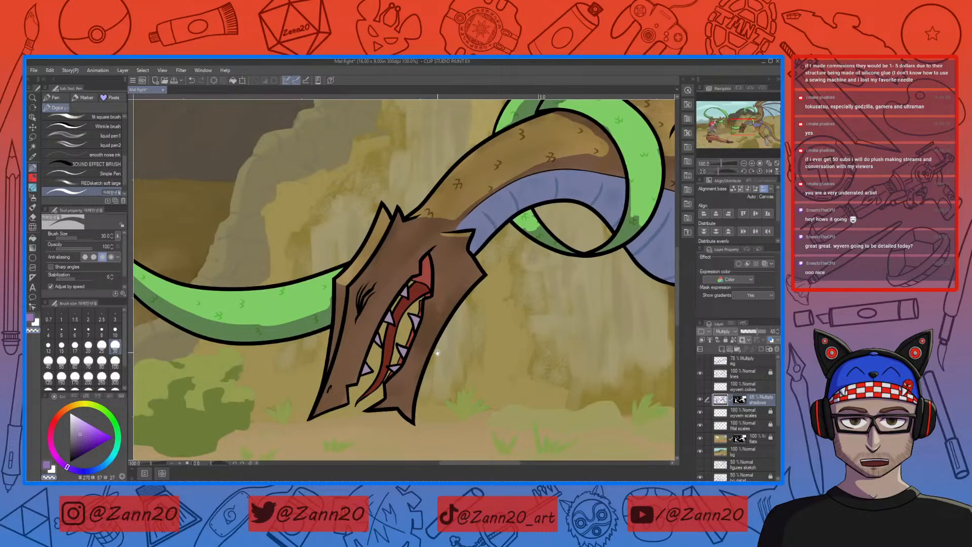
{"action": "left_click_drag", "start_coordinate": [436, 395], "coordinate": [441, 361]}
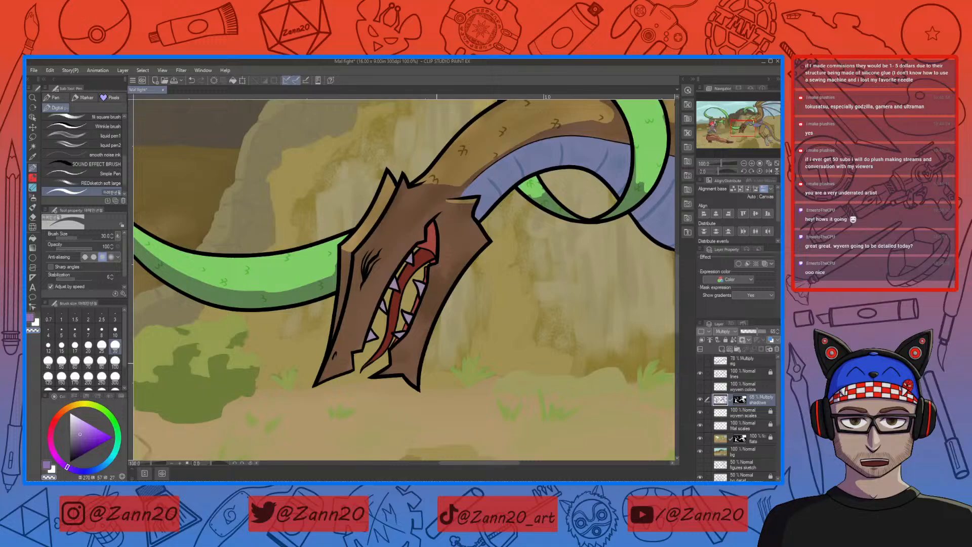
{"action": "mouse_move", "coordinate": [512, 334]}
{"action": "left_mouse_down"}
{"action": "mouse_move", "coordinate": [523, 360]}
{"action": "mouse_move", "coordinate": [534, 342]}
{"action": "left_mouse_up"}
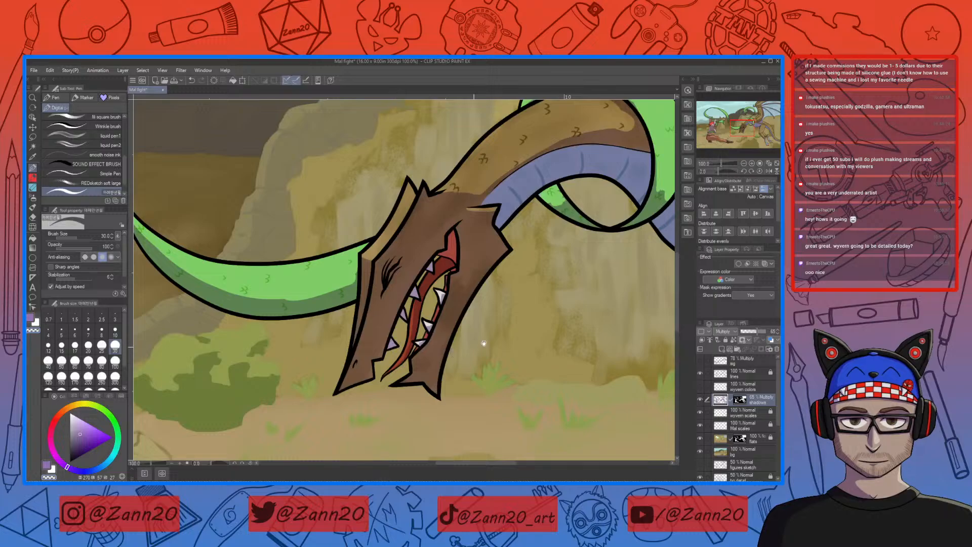
{"action": "left_click_drag", "start_coordinate": [500, 345], "coordinate": [477, 365]}
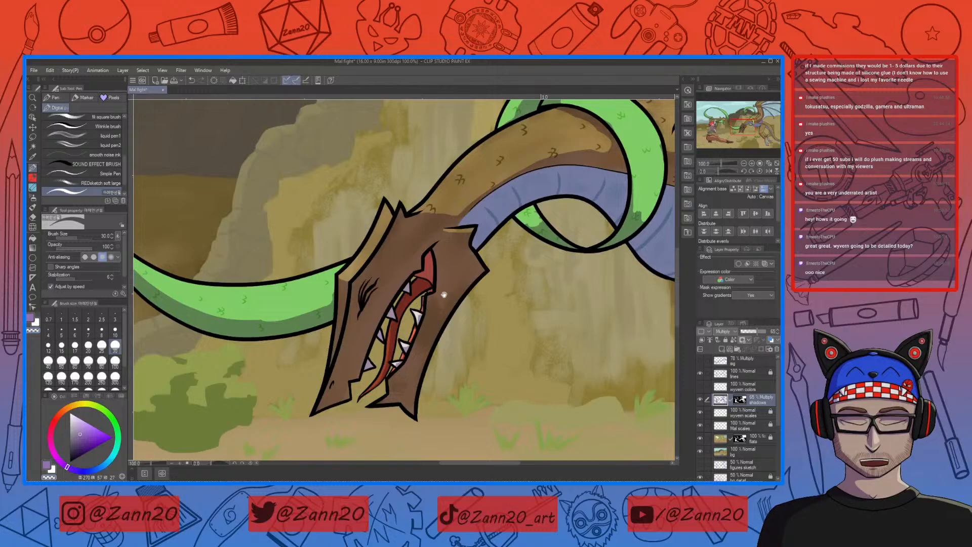
{"action": "left_click_drag", "start_coordinate": [428, 291], "coordinate": [433, 306]}
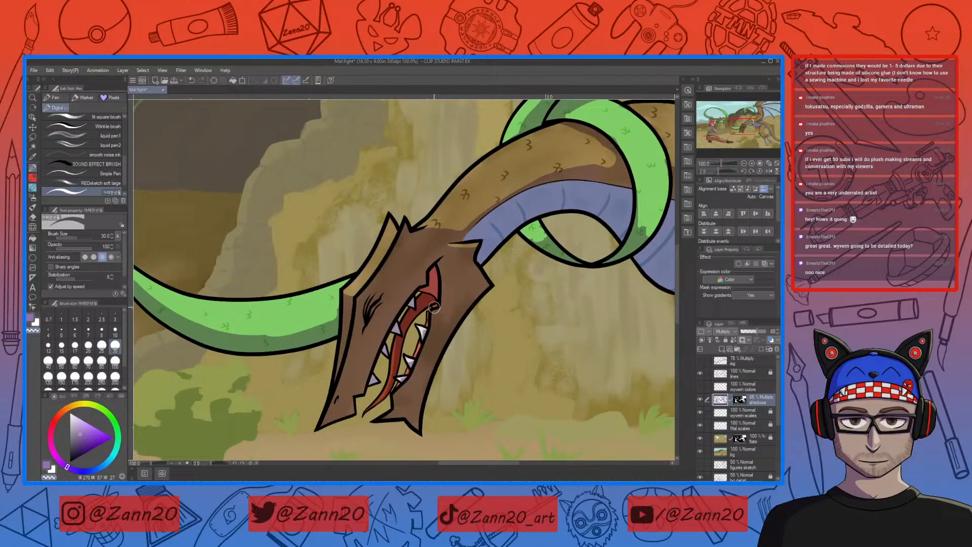
{"action": "left_click_drag", "start_coordinate": [517, 341], "coordinate": [403, 349]}
{"action": "left_click_drag", "start_coordinate": [439, 395], "coordinate": [510, 394]}
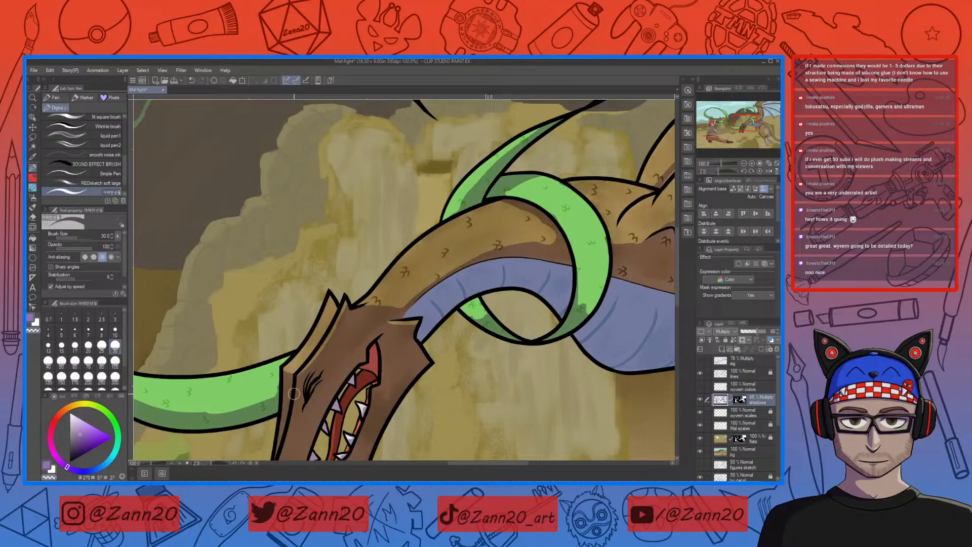
Refine the shadow on the wyvern's neck along the belly edge and beside the ribbon coil, painting and erasing.
{"action": "left_click_drag", "start_coordinate": [619, 356], "coordinate": [492, 416]}
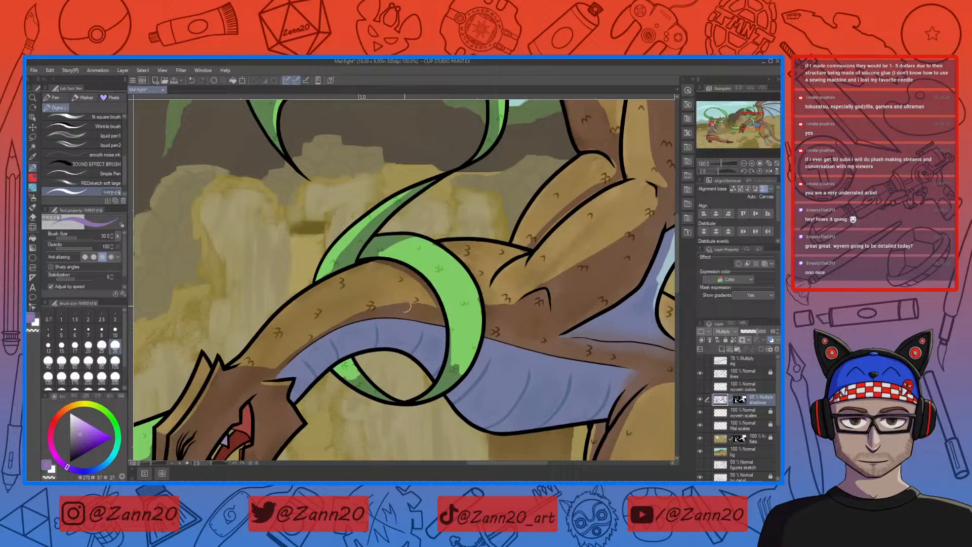
{"action": "key", "text": "c"}
{"action": "left_click_drag", "start_coordinate": [333, 321], "coordinate": [431, 301]}
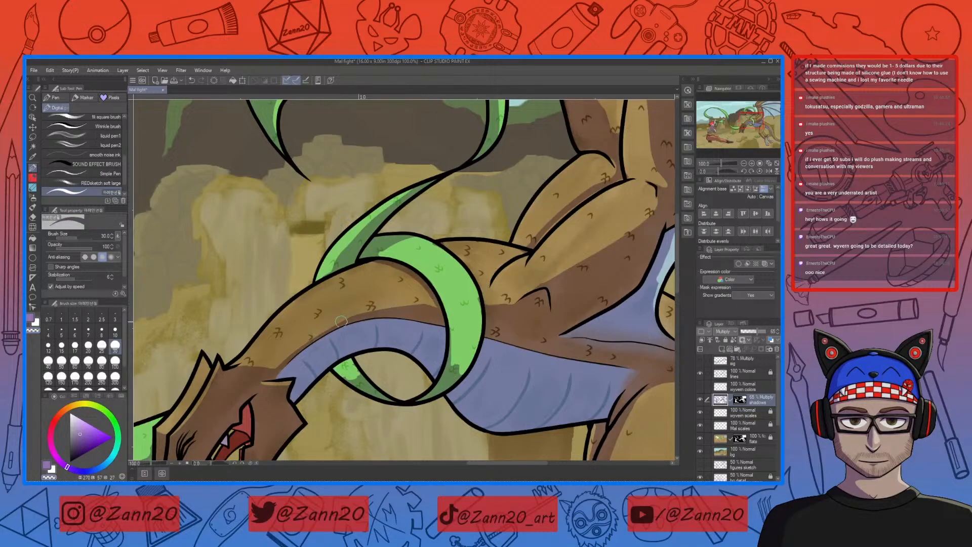
{"action": "scroll", "coordinate": [415, 302], "scroll_direction": "down", "scroll_amount": 2}
{"action": "key", "text": "c"}
{"action": "key", "text": "c"}
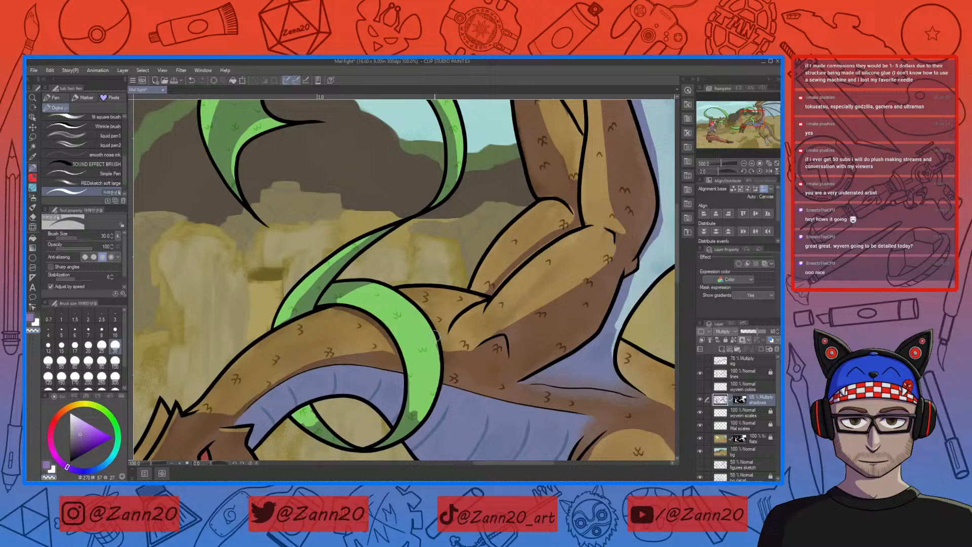
{"action": "key", "text": "c"}
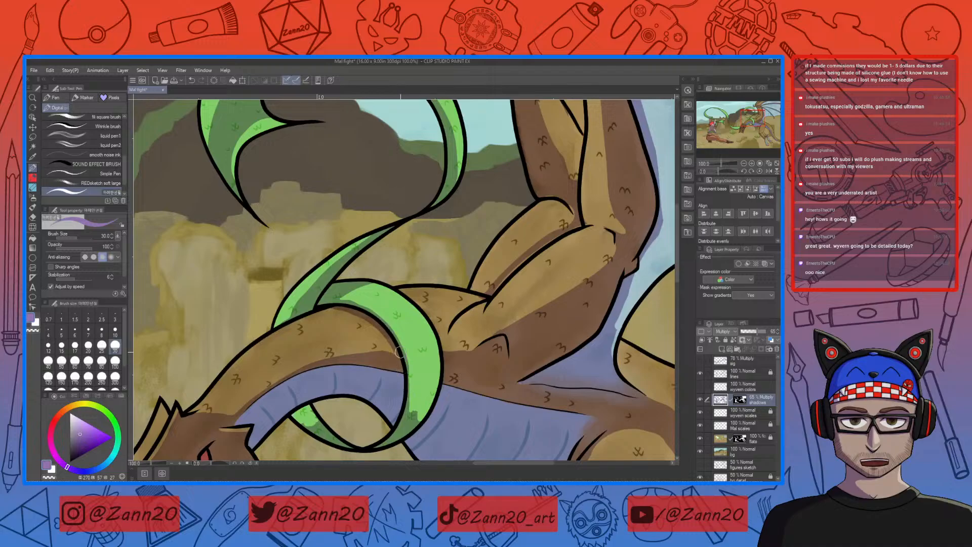
{"action": "key", "text": "c"}
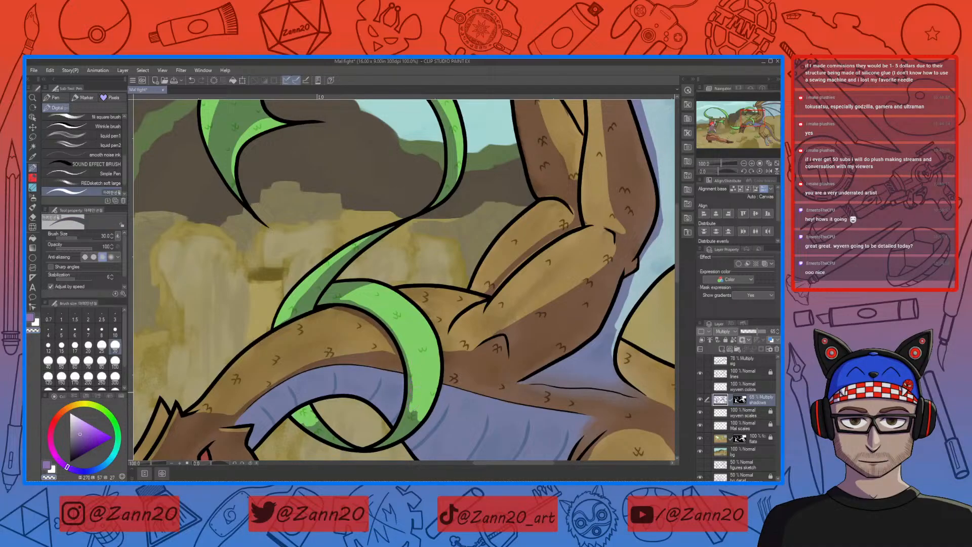
Refine the shadow on the wyvern's rear arm where it meets the upper edge of the near upper arm.
{"action": "left_click_drag", "start_coordinate": [399, 397], "coordinate": [448, 337]}
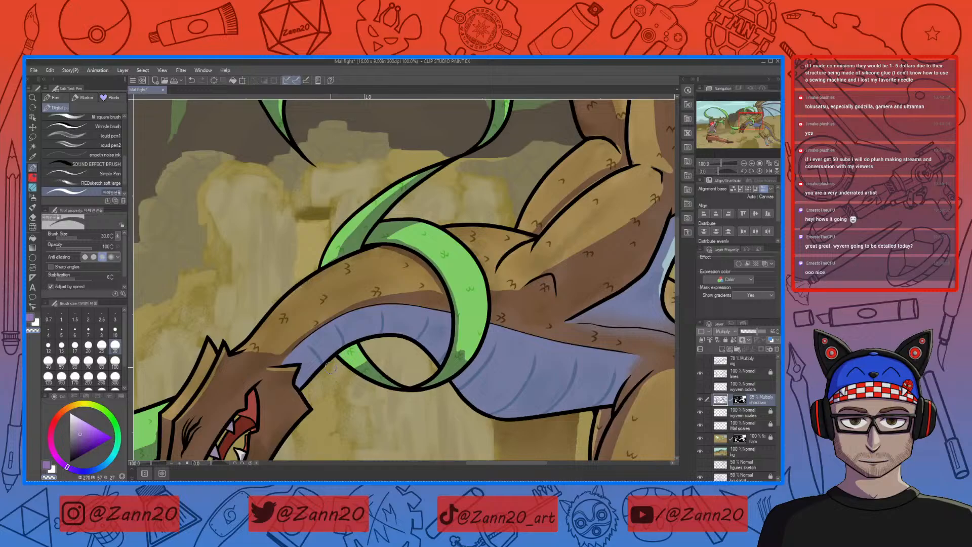
{"action": "left_click_drag", "start_coordinate": [531, 294], "coordinate": [532, 412]}
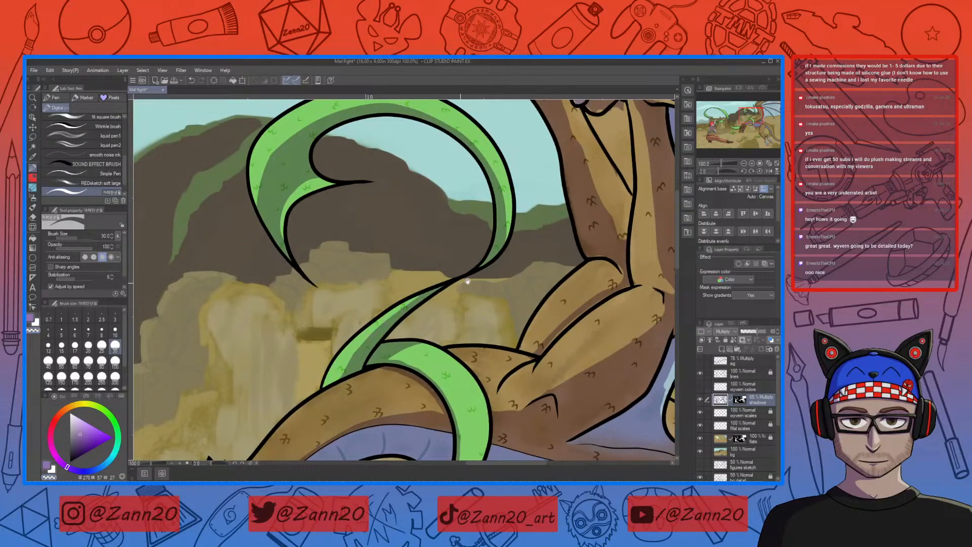
{"action": "left_click_drag", "start_coordinate": [464, 282], "coordinate": [424, 364]}
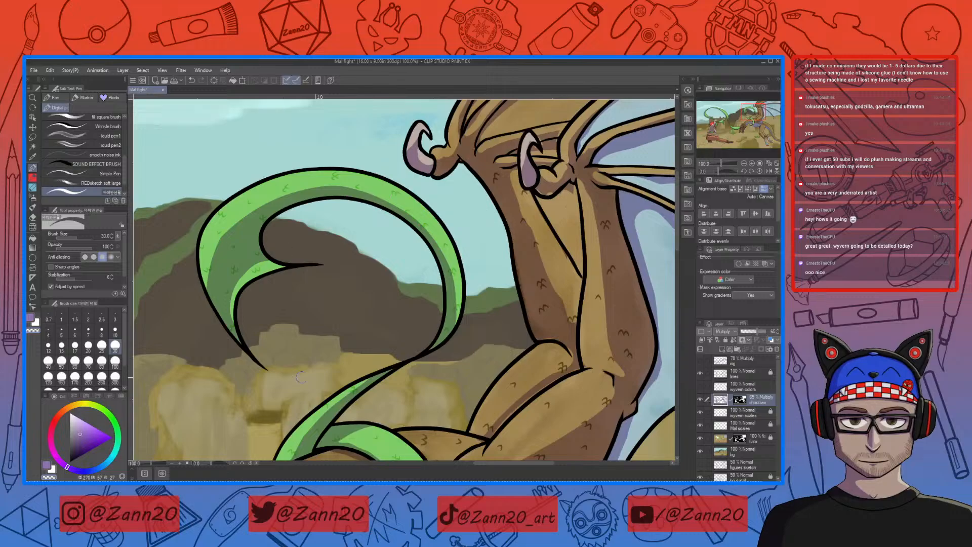
{"action": "left_click_drag", "start_coordinate": [543, 397], "coordinate": [470, 386]}
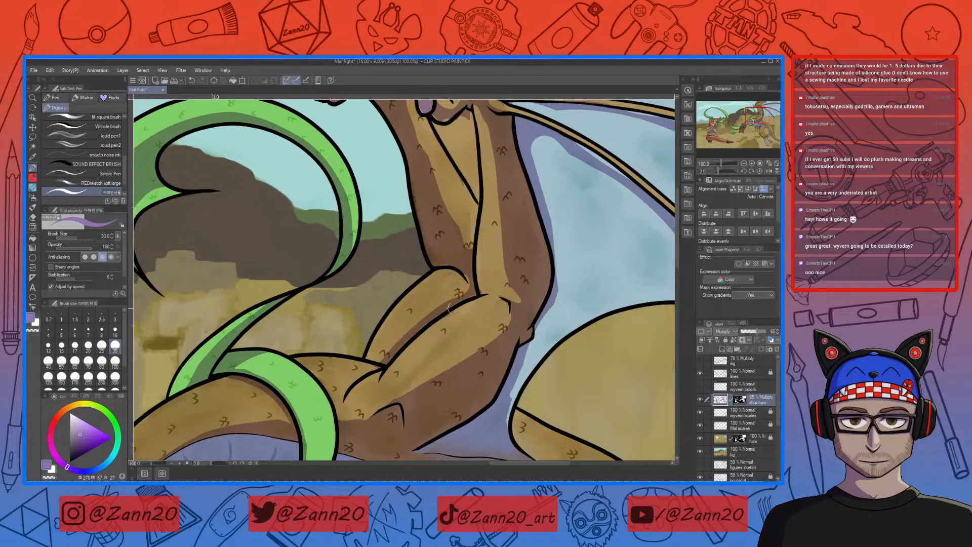
{"action": "key", "text": "c"}
{"action": "key", "text": "c"}
{"action": "mouse_move", "coordinate": [485, 296]}
{"action": "left_mouse_down"}
{"action": "mouse_move", "coordinate": [409, 346]}
{"action": "mouse_move", "coordinate": [493, 294]}
{"action": "mouse_move", "coordinate": [408, 350]}
{"action": "left_mouse_up"}
{"action": "key", "text": "c"}
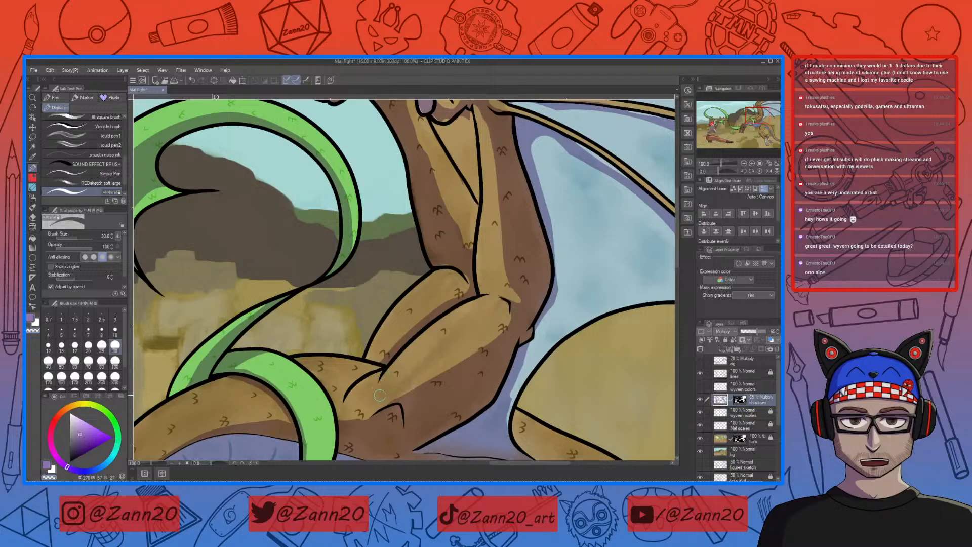
Erase shadow at the wyvern's near shoulder to extend the lit area toward the ribbon coil.
{"action": "mouse_move", "coordinate": [552, 385]}
{"action": "left_mouse_down"}
{"action": "mouse_move", "coordinate": [489, 365]}
{"action": "mouse_move", "coordinate": [481, 373]}
{"action": "mouse_move", "coordinate": [497, 358]}
{"action": "left_mouse_up"}
{"action": "left_click_drag", "start_coordinate": [435, 437], "coordinate": [477, 397]}
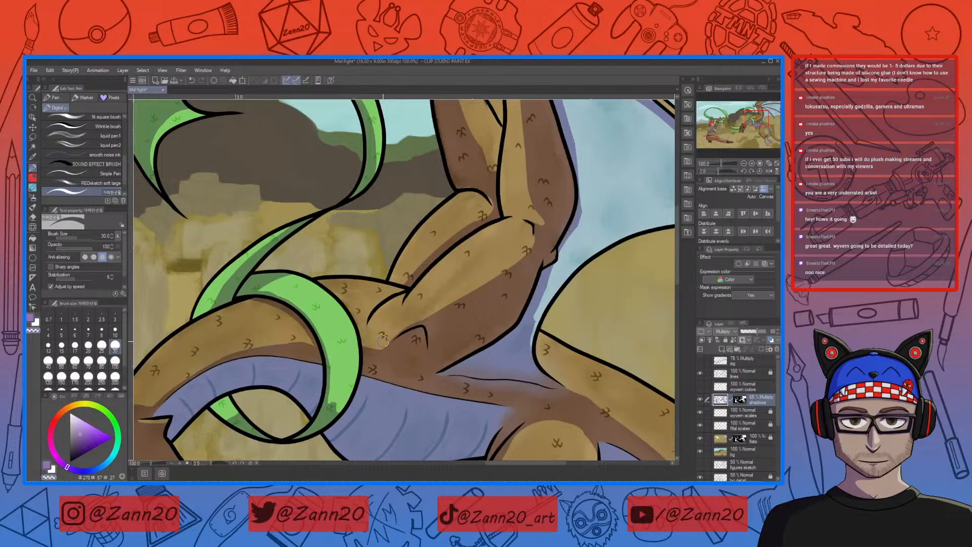
{"action": "left_click_drag", "start_coordinate": [435, 427], "coordinate": [436, 373]}
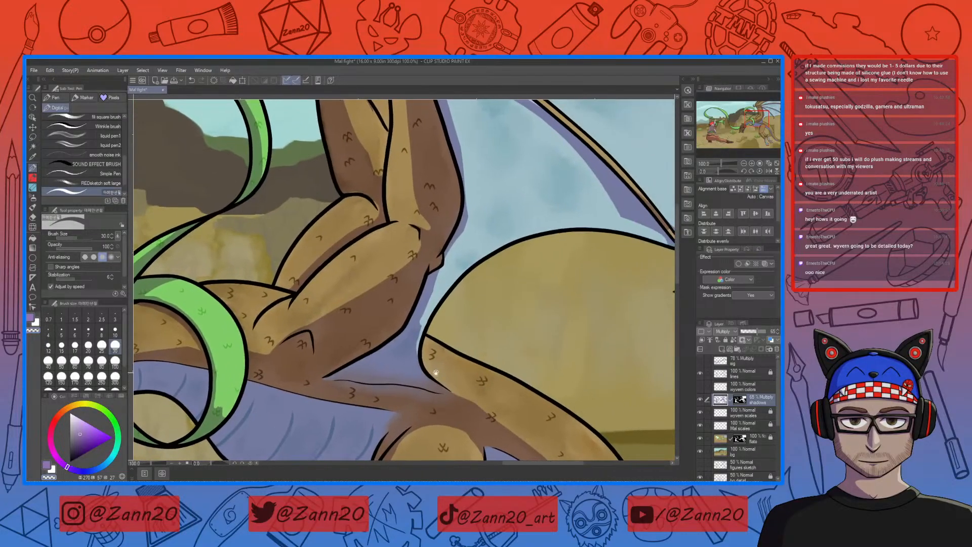
Erase shadow from the wyvern's forearms to widen the lit areas from the elbows up to the clawed hand.
{"action": "left_click_drag", "start_coordinate": [434, 297], "coordinate": [429, 377]}
{"action": "mouse_move", "coordinate": [424, 317]}
{"action": "left_mouse_down"}
{"action": "mouse_move", "coordinate": [418, 371]}
{"action": "mouse_move", "coordinate": [443, 389]}
{"action": "left_mouse_up"}
{"action": "left_click_drag", "start_coordinate": [546, 382], "coordinate": [490, 347]}
{"action": "left_click_drag", "start_coordinate": [416, 267], "coordinate": [458, 346]}
{"action": "left_click_drag", "start_coordinate": [349, 239], "coordinate": [348, 333]}
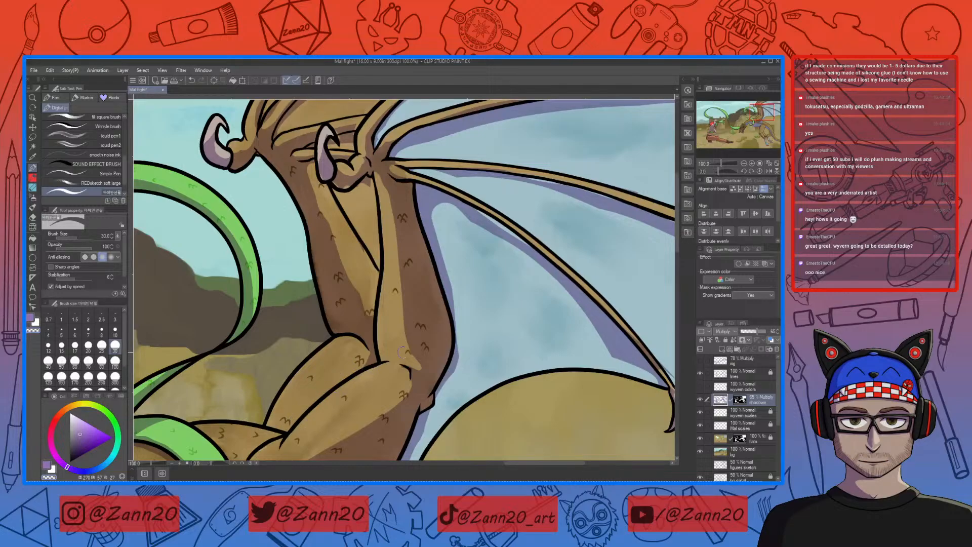
{"action": "mouse_move", "coordinate": [452, 398]}
{"action": "left_mouse_down"}
{"action": "mouse_move", "coordinate": [376, 366]}
{"action": "mouse_move", "coordinate": [427, 369]}
{"action": "mouse_move", "coordinate": [394, 343]}
{"action": "mouse_move", "coordinate": [404, 316]}
{"action": "mouse_move", "coordinate": [391, 244]}
{"action": "mouse_move", "coordinate": [359, 165]}
{"action": "mouse_move", "coordinate": [400, 254]}
{"action": "mouse_move", "coordinate": [389, 266]}
{"action": "mouse_move", "coordinate": [371, 185]}
{"action": "mouse_move", "coordinate": [401, 251]}
{"action": "mouse_move", "coordinate": [404, 350]}
{"action": "mouse_move", "coordinate": [401, 279]}
{"action": "mouse_move", "coordinate": [406, 348]}
{"action": "mouse_move", "coordinate": [388, 288]}
{"action": "mouse_move", "coordinate": [400, 327]}
{"action": "mouse_move", "coordinate": [382, 316]}
{"action": "mouse_move", "coordinate": [395, 329]}
{"action": "mouse_move", "coordinate": [368, 207]}
{"action": "left_mouse_up"}
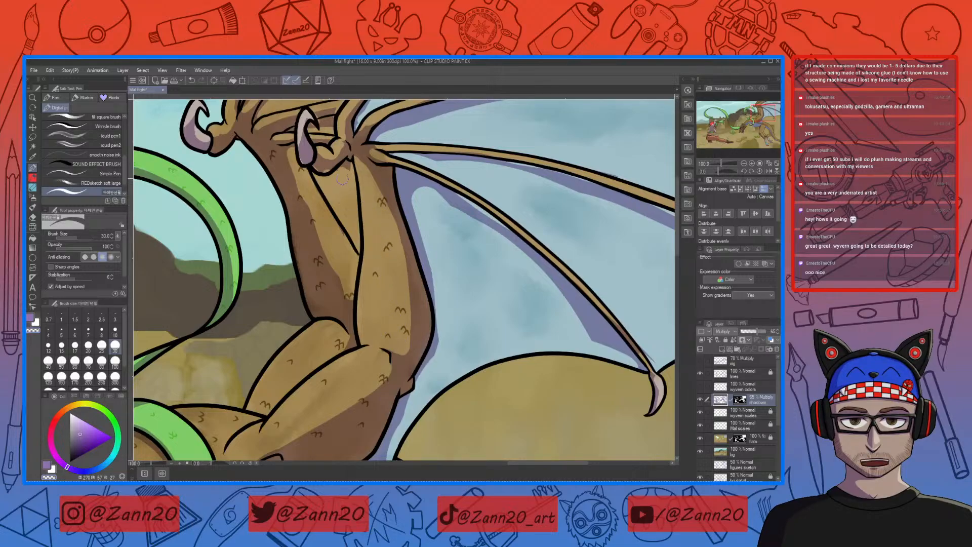
{"action": "left_click_drag", "start_coordinate": [356, 243], "coordinate": [366, 289]}
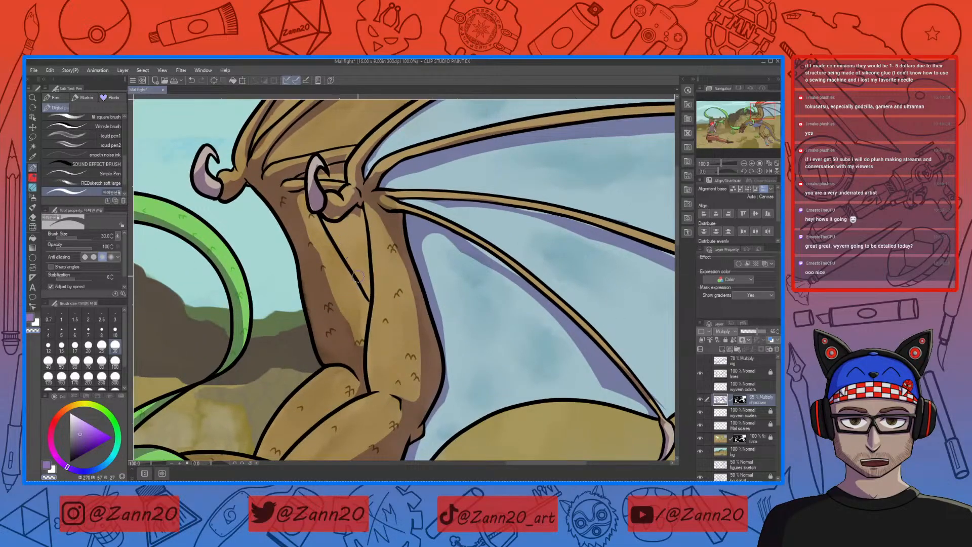
{"action": "left_click_drag", "start_coordinate": [440, 329], "coordinate": [447, 390]}
{"action": "mouse_move", "coordinate": [392, 363]}
{"action": "left_mouse_down"}
{"action": "mouse_move", "coordinate": [406, 378]}
{"action": "mouse_move", "coordinate": [460, 391]}
{"action": "left_mouse_up"}
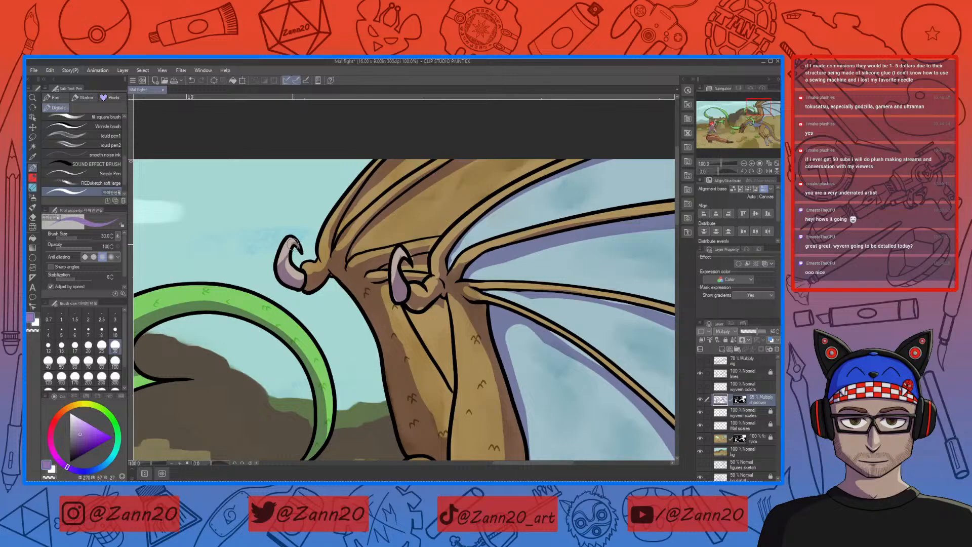
Refine the shading on the far wing's curved claw and the knuckle at its base, erasing and painting.
{"action": "key", "text": "c"}
{"action": "left_click_drag", "start_coordinate": [289, 267], "coordinate": [282, 265]}
{"action": "key", "text": "c"}
{"action": "left_click_drag", "start_coordinate": [376, 339], "coordinate": [426, 356]}
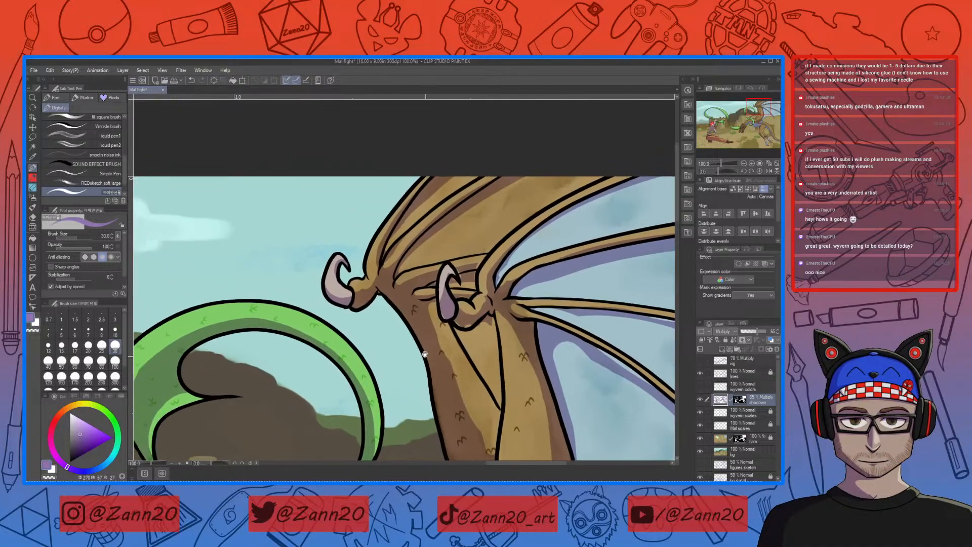
{"action": "key", "text": "c"}
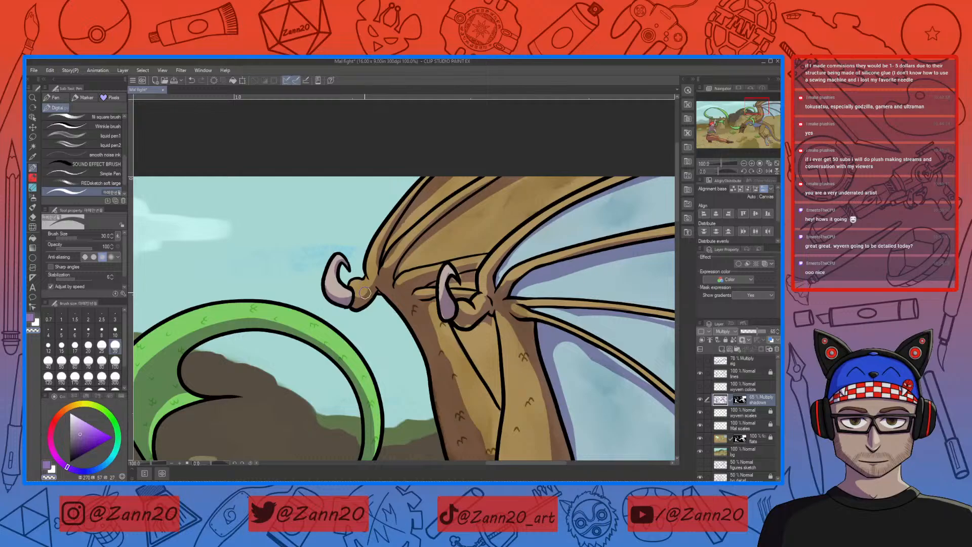
Paint shadow along the finger bones at the base of the wyvern's far wing.
{"action": "scroll", "coordinate": [366, 287], "scroll_direction": "up", "scroll_amount": 2}
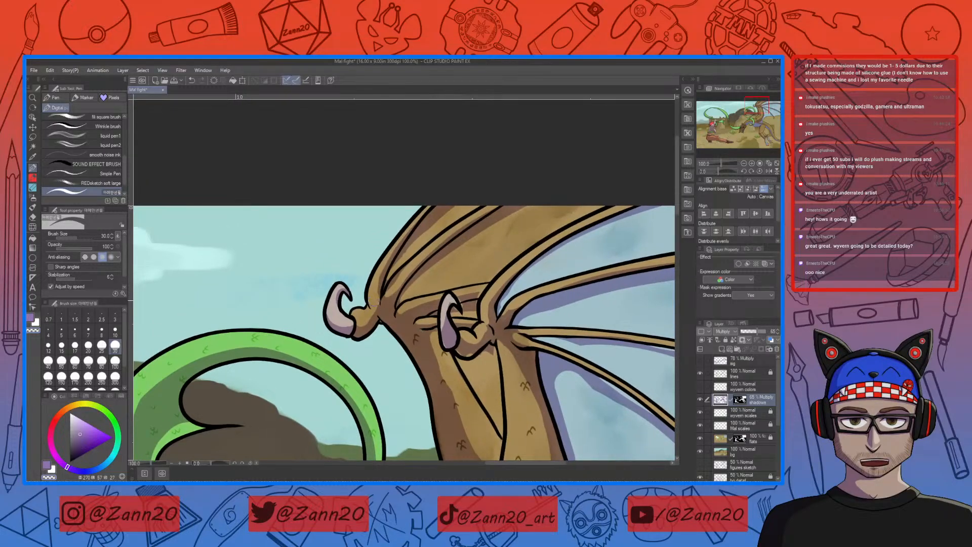
{"action": "scroll", "coordinate": [373, 310], "scroll_direction": "up", "scroll_amount": 4}
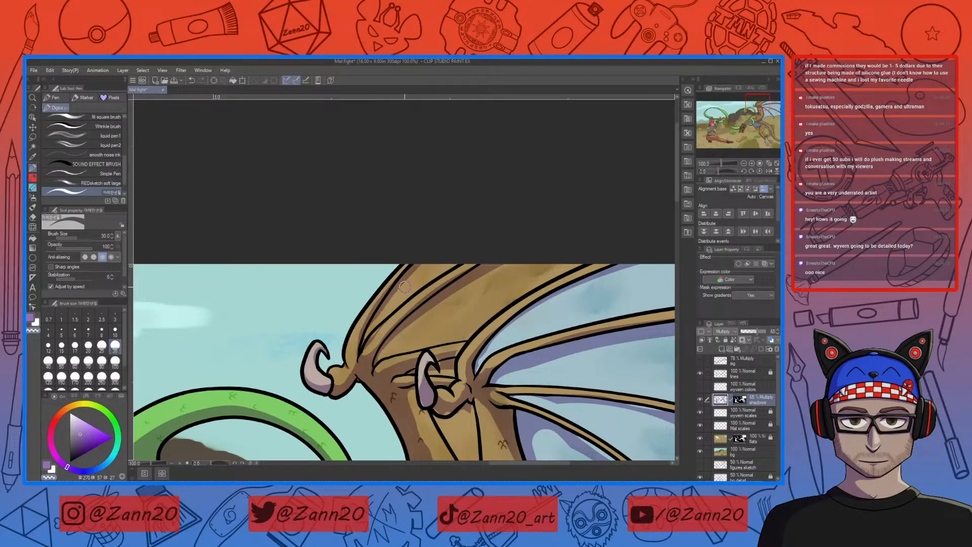
{"action": "key", "text": "c"}
{"action": "left_click_drag", "start_coordinate": [369, 330], "coordinate": [433, 247]}
{"action": "key", "text": "c"}
{"action": "key", "text": "c"}
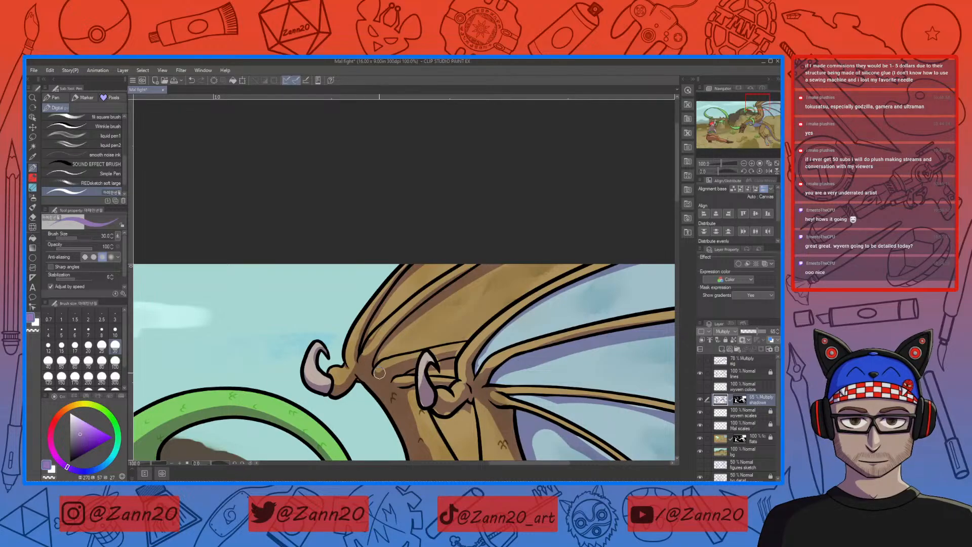
Extend the shadow beside the far wing's inner finger bone and clean up the shading near the claw's knuckle.
{"action": "mouse_move", "coordinate": [387, 369]}
{"action": "left_mouse_down"}
{"action": "mouse_move", "coordinate": [350, 390]}
{"action": "mouse_move", "coordinate": [361, 334]}
{"action": "left_mouse_up"}
{"action": "key", "text": "c"}
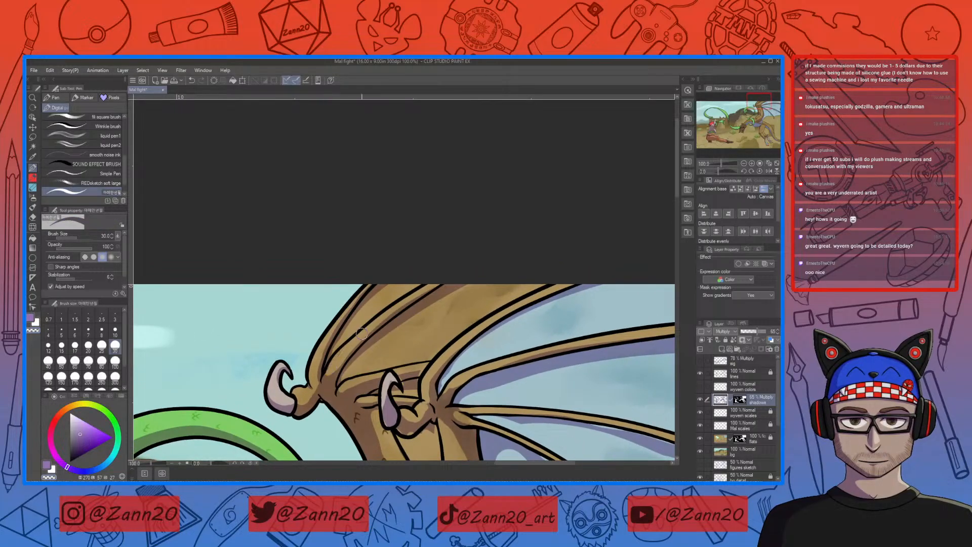
{"action": "key", "text": "c"}
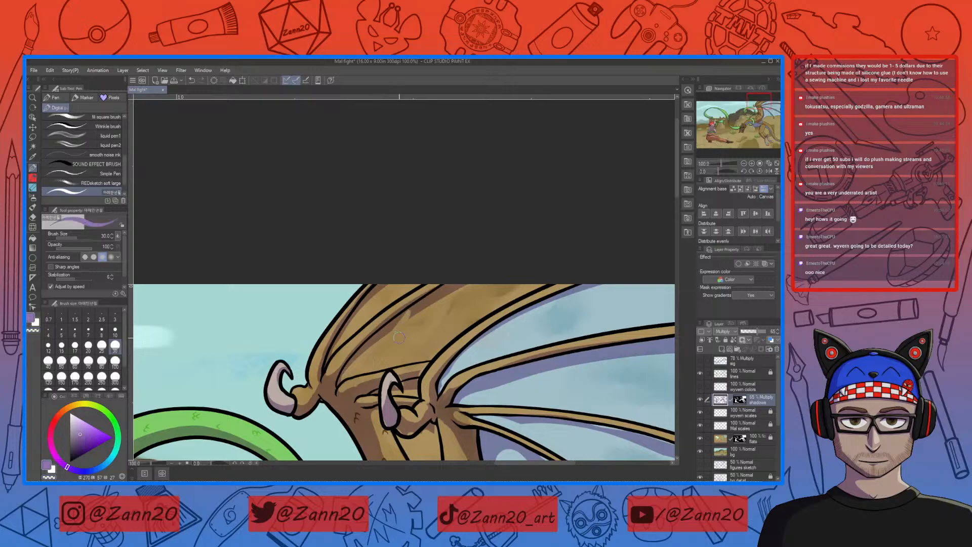
{"action": "left_click_drag", "start_coordinate": [333, 373], "coordinate": [377, 318]}
{"action": "key", "text": "c"}
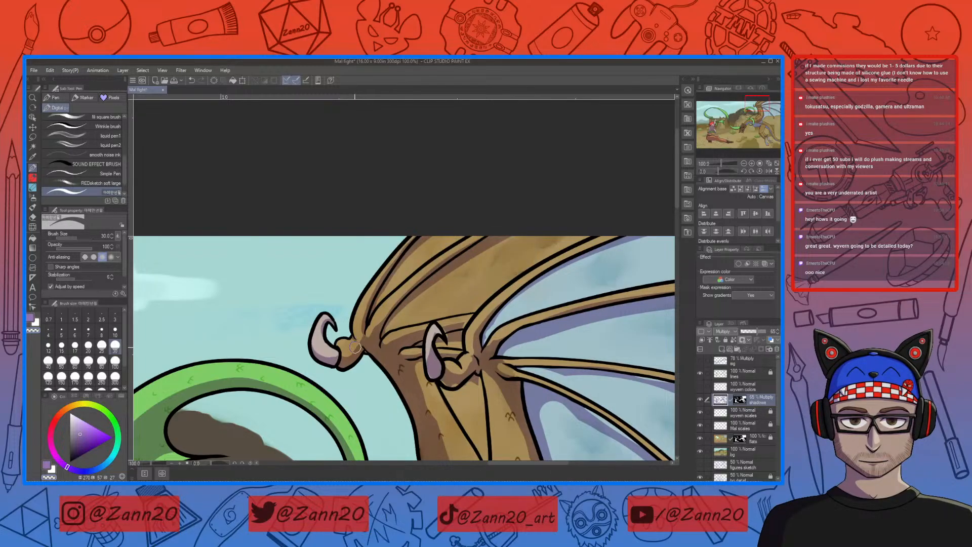
Refine the shadow along the finger bones on the far wing's brown membrane, alternating painting and erasing.
{"action": "left_click_drag", "start_coordinate": [458, 328], "coordinate": [412, 372]}
{"action": "key", "text": "c"}
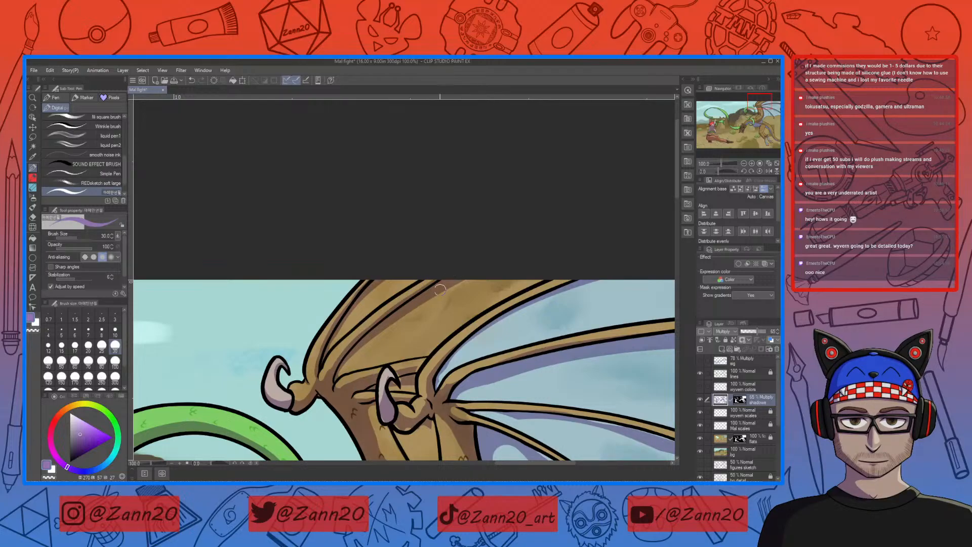
{"action": "key", "text": "c"}
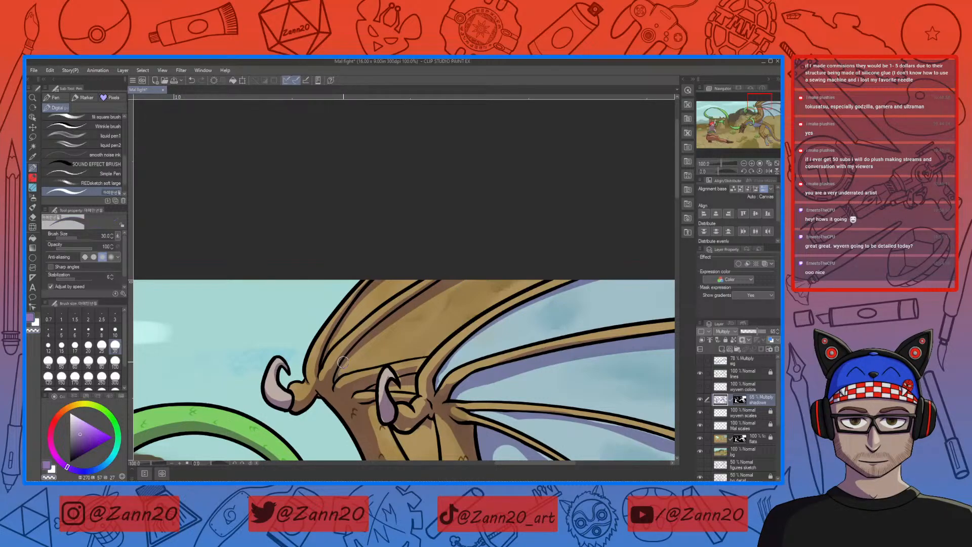
{"action": "key", "text": "c"}
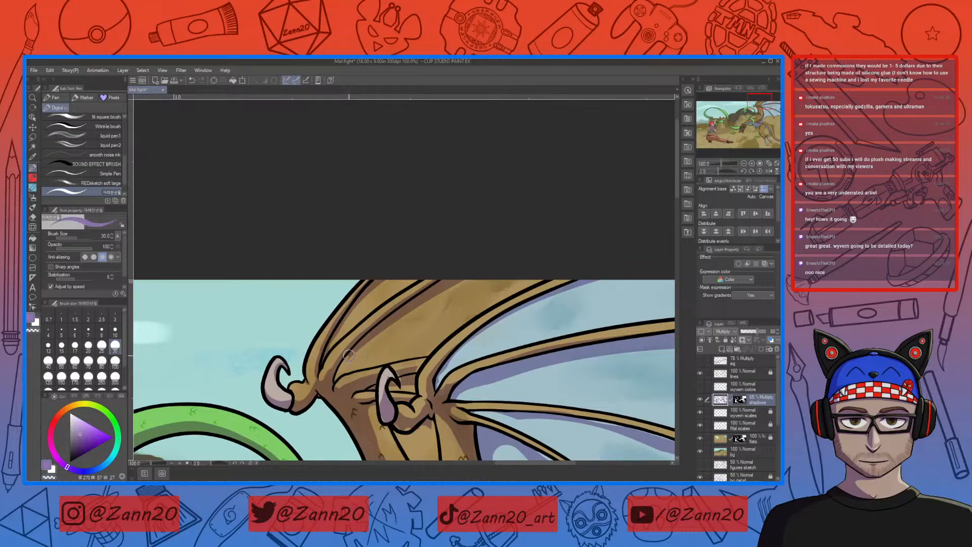
{"action": "key", "text": "c"}
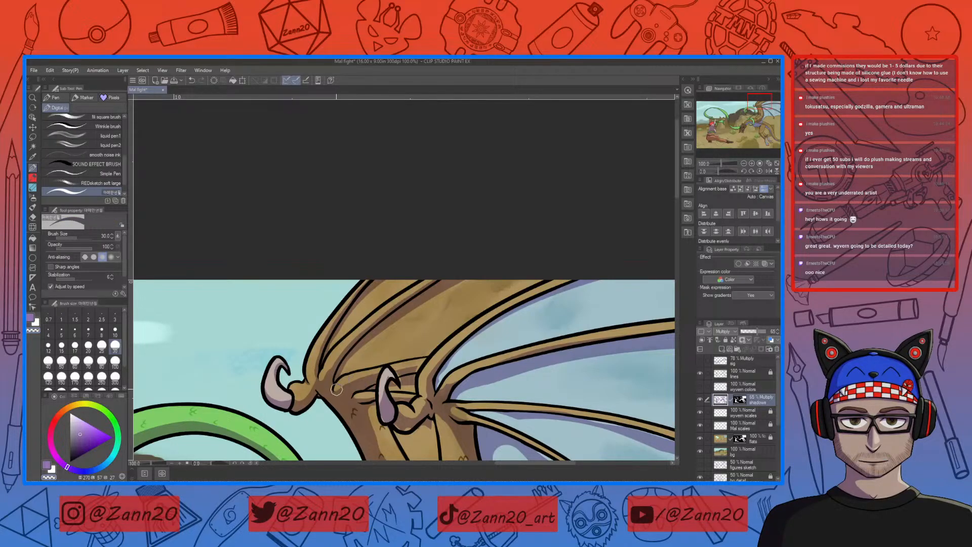
Touch up the shading on the wrist between the wyvern's two wing claws, painting and erasing.
{"action": "key", "text": "c"}
{"action": "key", "text": "c"}
{"action": "key", "text": "c"}
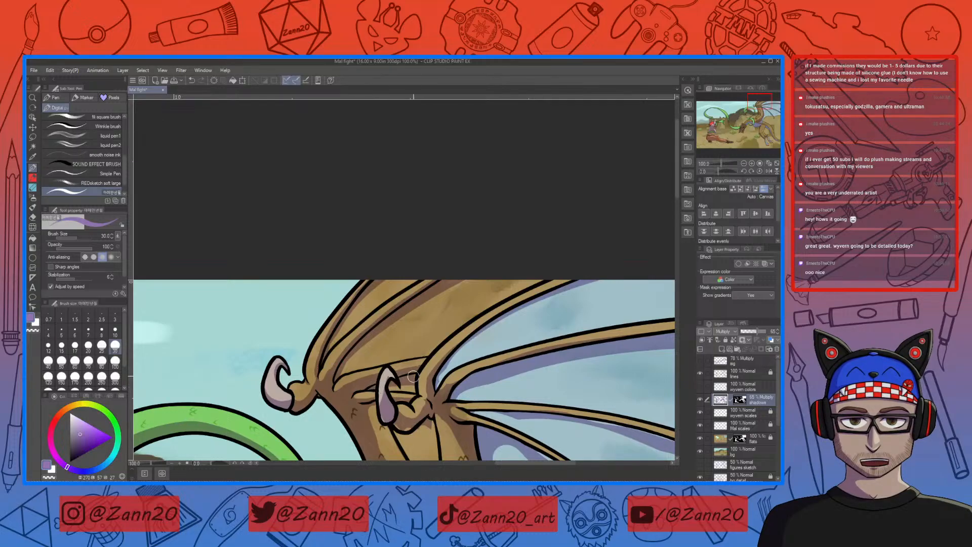
{"action": "key", "text": "c"}
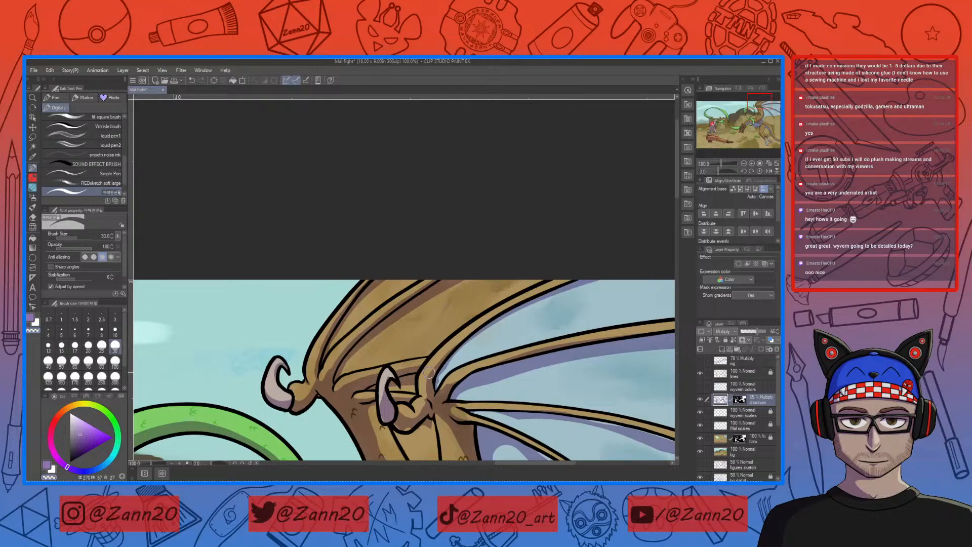
Shade the skin folds behind the near wing's claw and erase the excess shadow around them.
{"action": "left_click_drag", "start_coordinate": [408, 370], "coordinate": [450, 312]}
{"action": "key", "text": "c"}
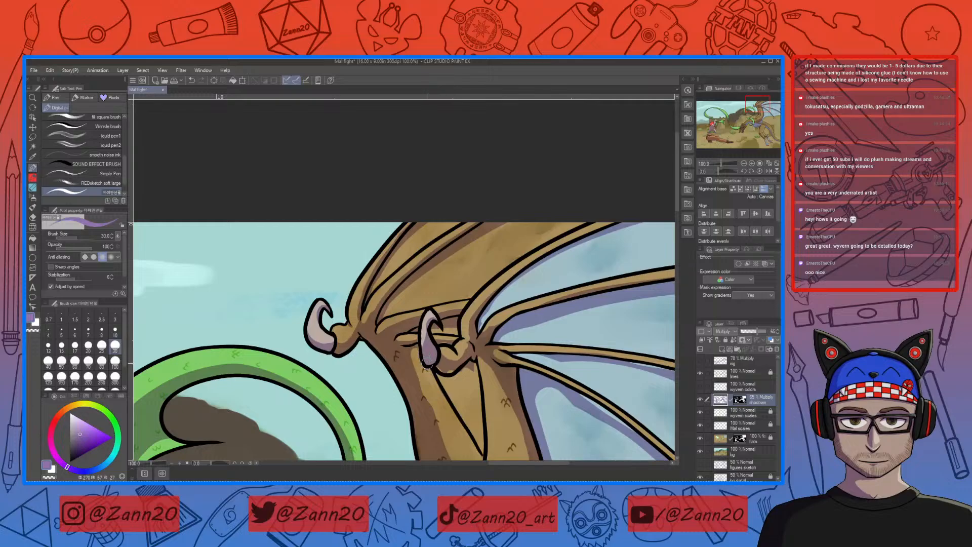
{"action": "key", "text": "c"}
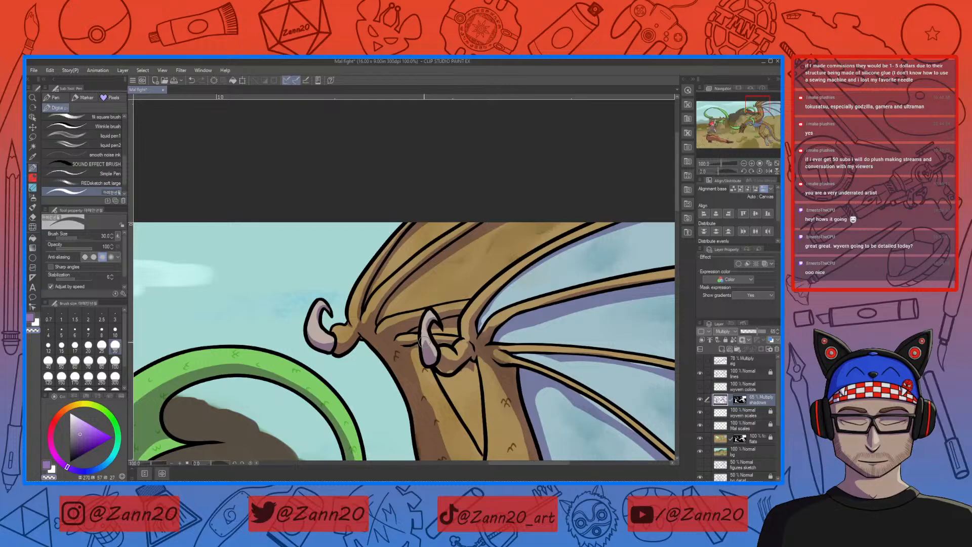
{"action": "key", "text": "c"}
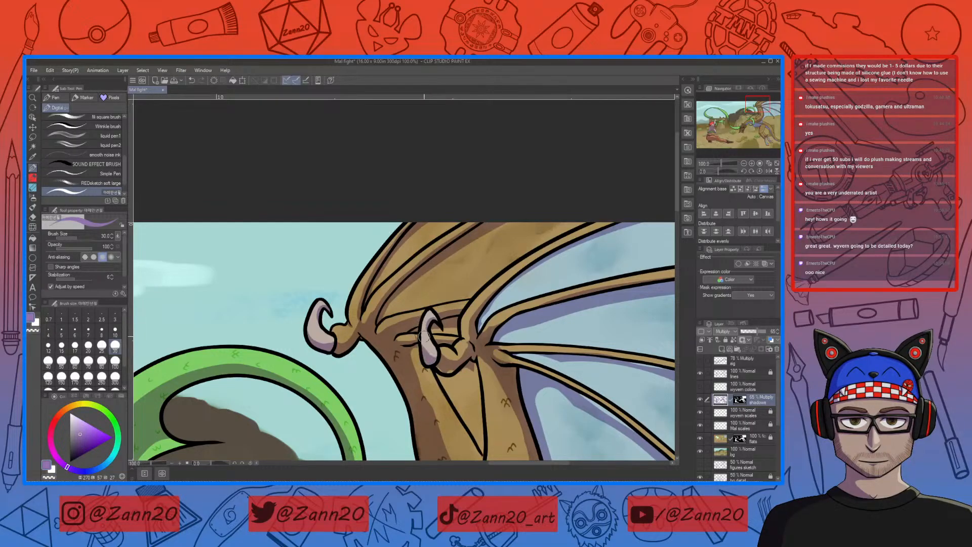
{"action": "key", "text": "c"}
{"action": "key", "text": "c"}
{"action": "key", "text": "c"}
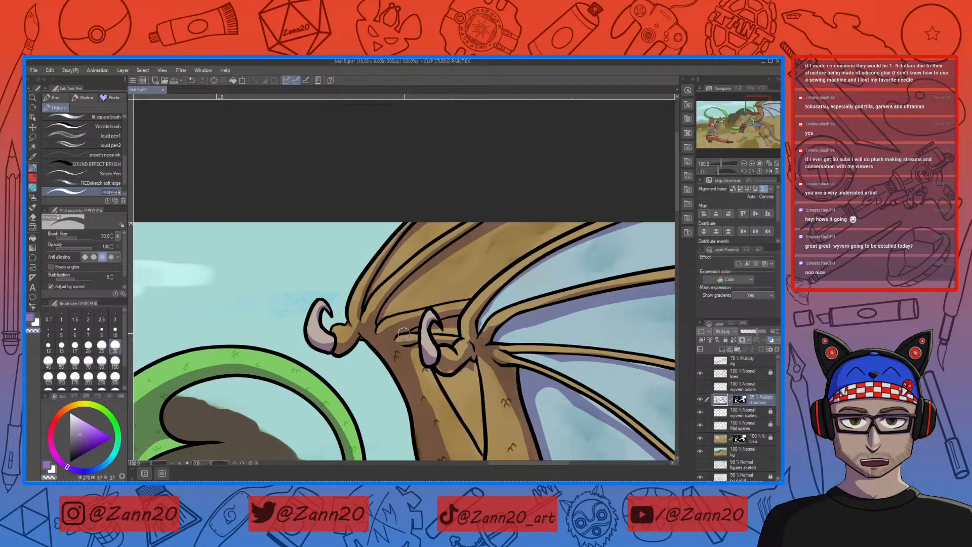
Clean up the shading on the knuckle at the base of the near wing's claw.
{"action": "left_click_drag", "start_coordinate": [518, 390], "coordinate": [385, 363]}
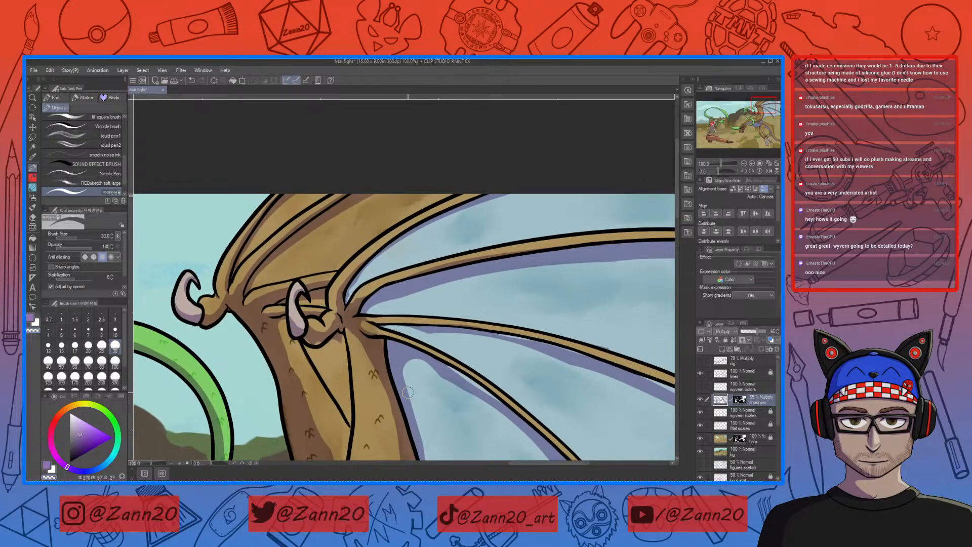
{"action": "key", "text": "c"}
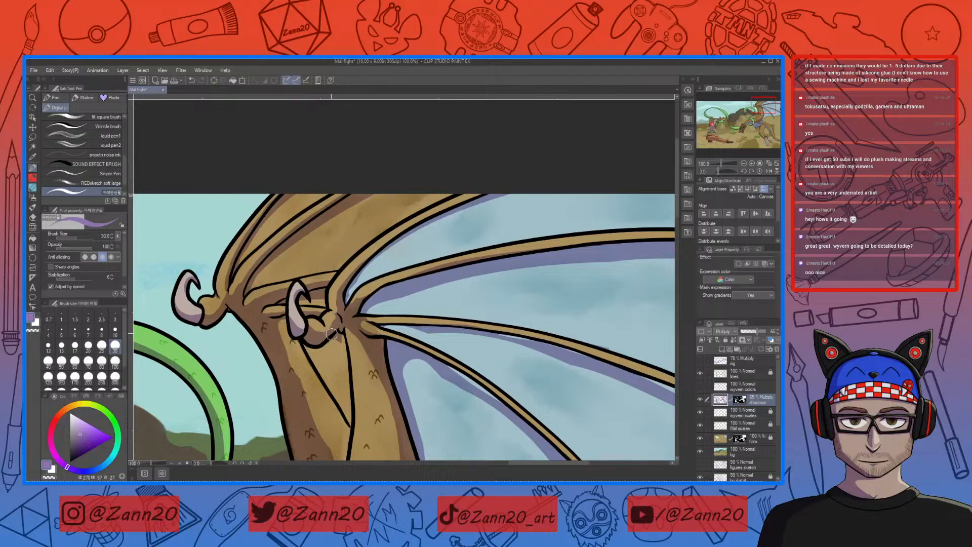
{"action": "key", "text": "c"}
Paint shadow along the underside of the near wing's uppermost finger bone, redoing the stroke once.
{"action": "left_click_drag", "start_coordinate": [375, 327], "coordinate": [352, 386]}
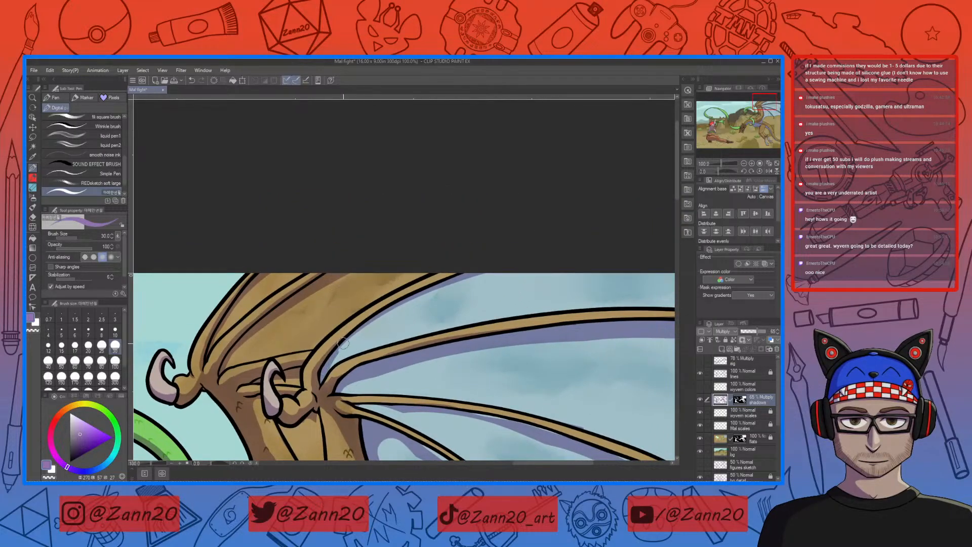
{"action": "left_click_drag", "start_coordinate": [338, 340], "coordinate": [439, 278]}
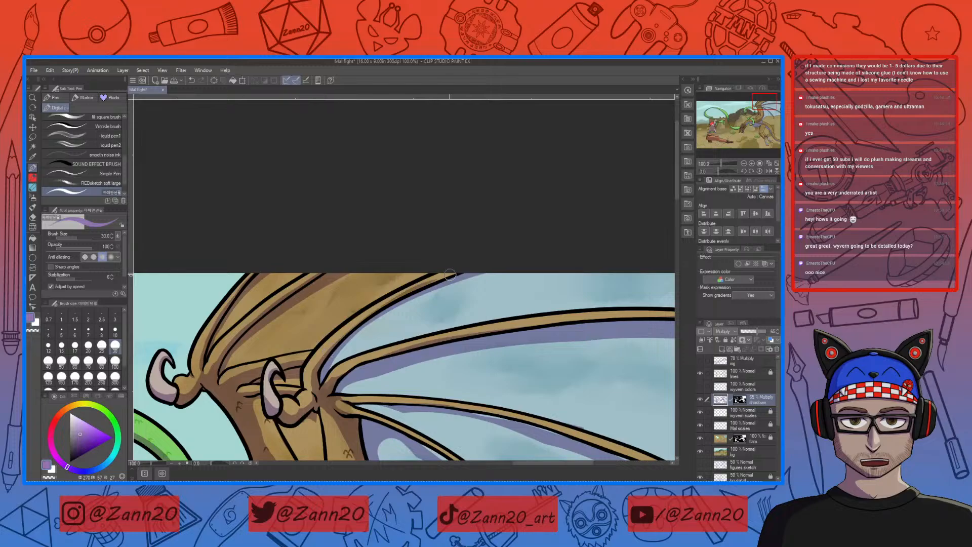
{"action": "key", "text": "ctrl+z"}
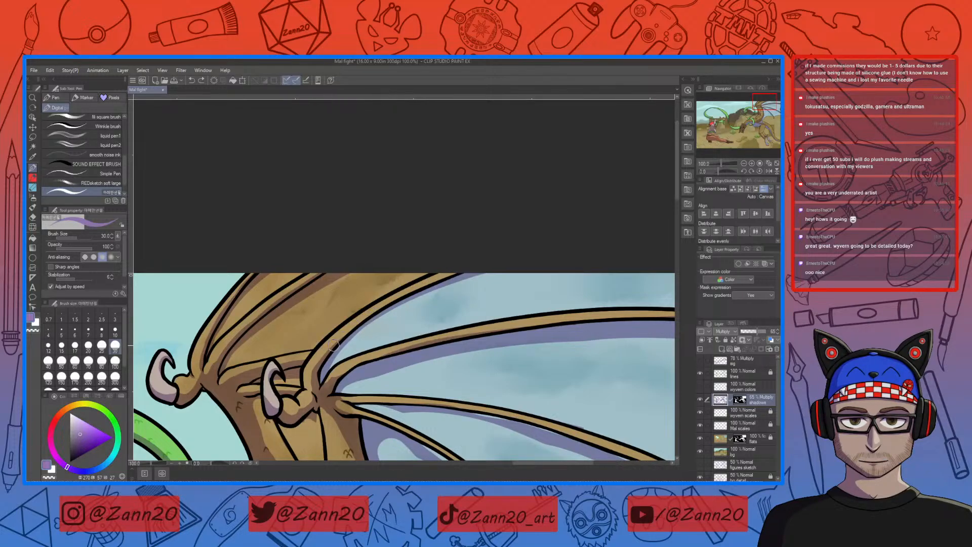
{"action": "left_click_drag", "start_coordinate": [338, 342], "coordinate": [445, 277]}
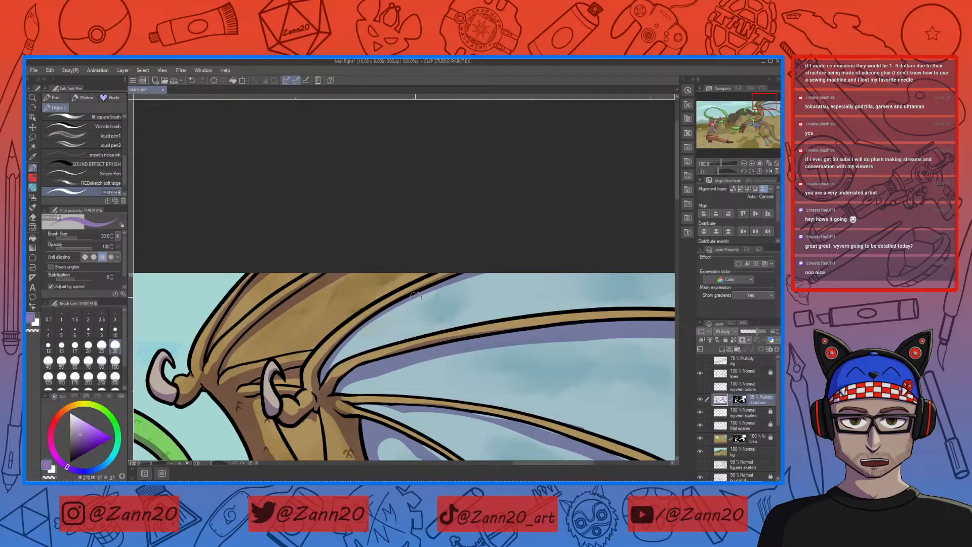
Refine the shadow along the near wing's second finger bone and erase stray shadow near its base.
{"action": "scroll", "coordinate": [433, 286], "scroll_direction": "down", "scroll_amount": 3}
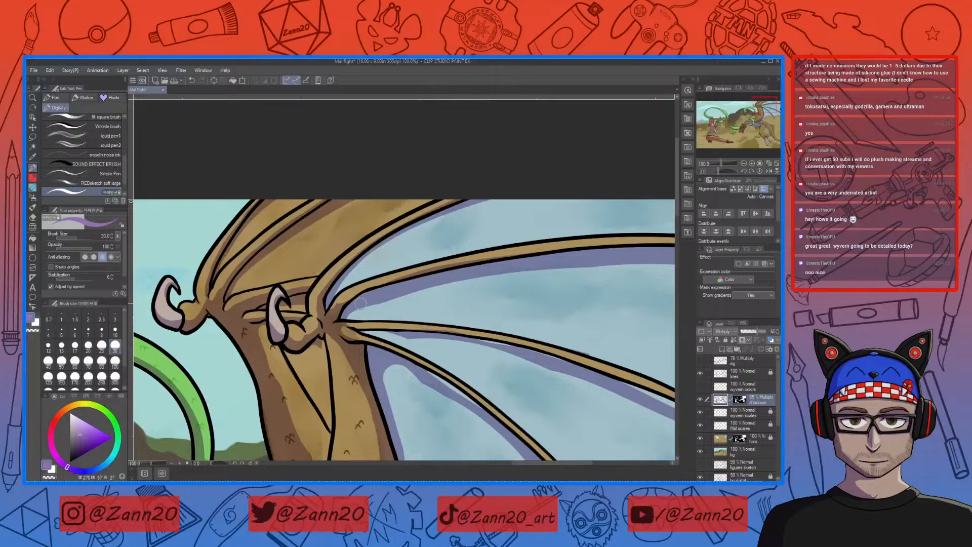
{"action": "key", "text": "c"}
{"action": "mouse_move", "coordinate": [519, 286]}
{"action": "left_mouse_down"}
{"action": "mouse_move", "coordinate": [423, 343]}
{"action": "mouse_move", "coordinate": [523, 306]}
{"action": "left_mouse_up"}
{"action": "key", "text": "c"}
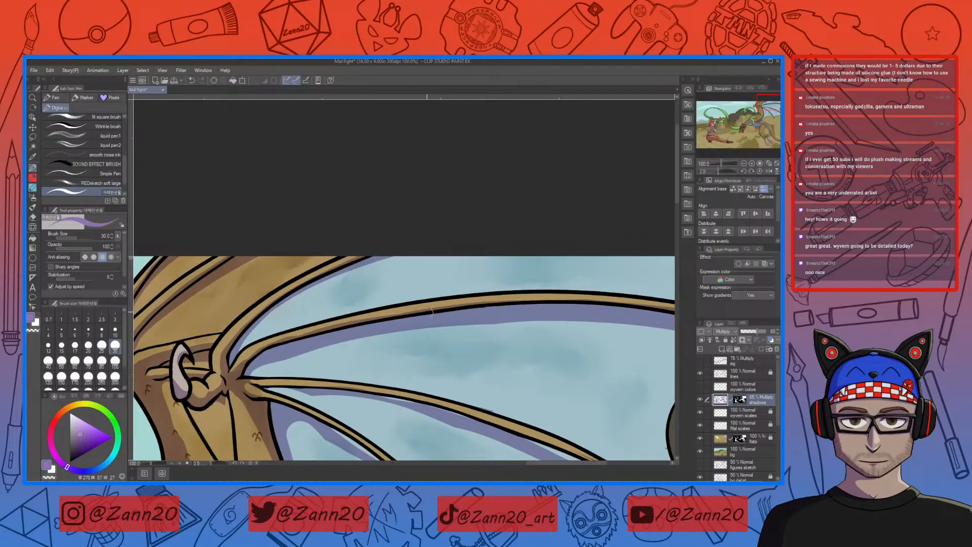
{"action": "left_click_drag", "start_coordinate": [597, 312], "coordinate": [467, 307]}
{"action": "left_click_drag", "start_coordinate": [358, 302], "coordinate": [522, 310]}
{"action": "left_click_drag", "start_coordinate": [444, 335], "coordinate": [548, 313]}
{"action": "left_click_drag", "start_coordinate": [481, 335], "coordinate": [563, 312]}
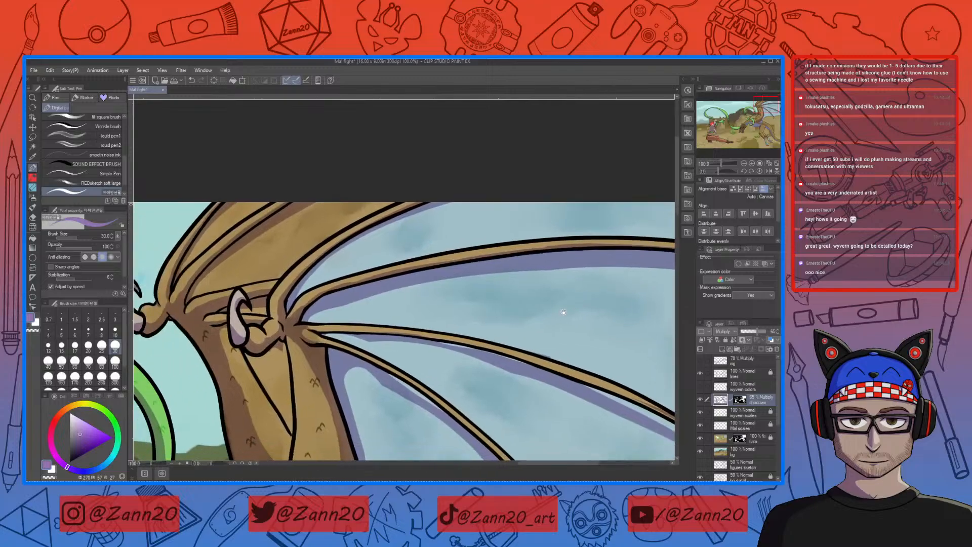
{"action": "left_click_drag", "start_coordinate": [481, 388], "coordinate": [548, 342]}
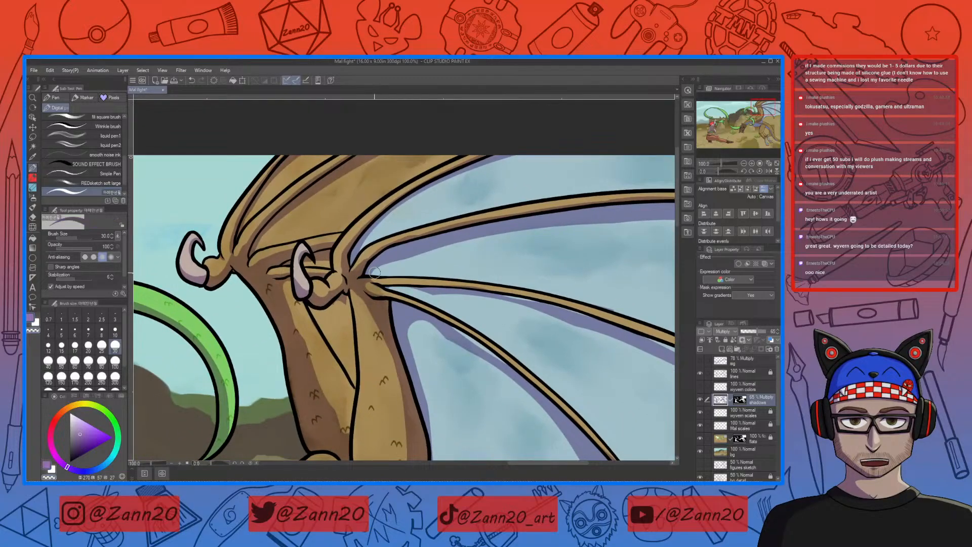
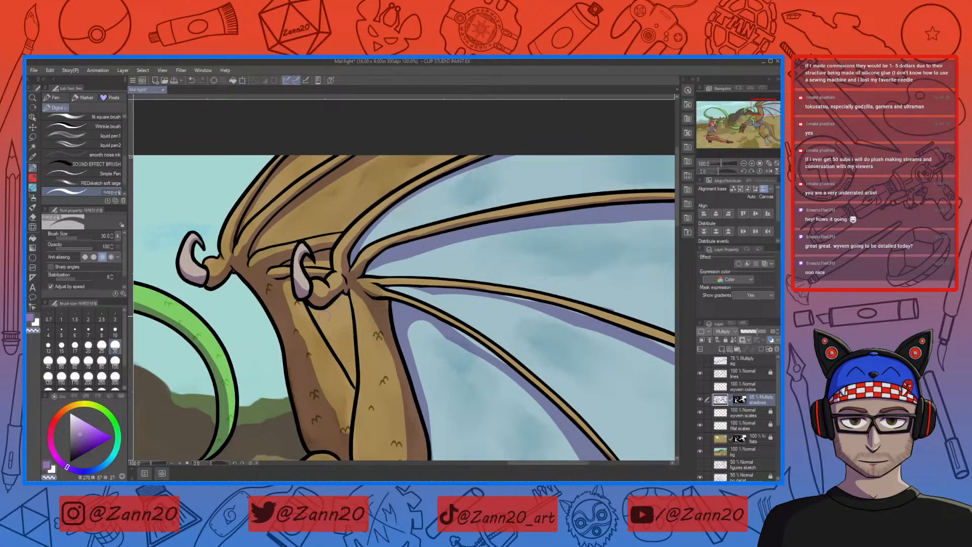
Paint a thin shadow along the lower edge of the near wing's second finger bone.
{"action": "left_click_drag", "start_coordinate": [488, 400], "coordinate": [459, 342]}
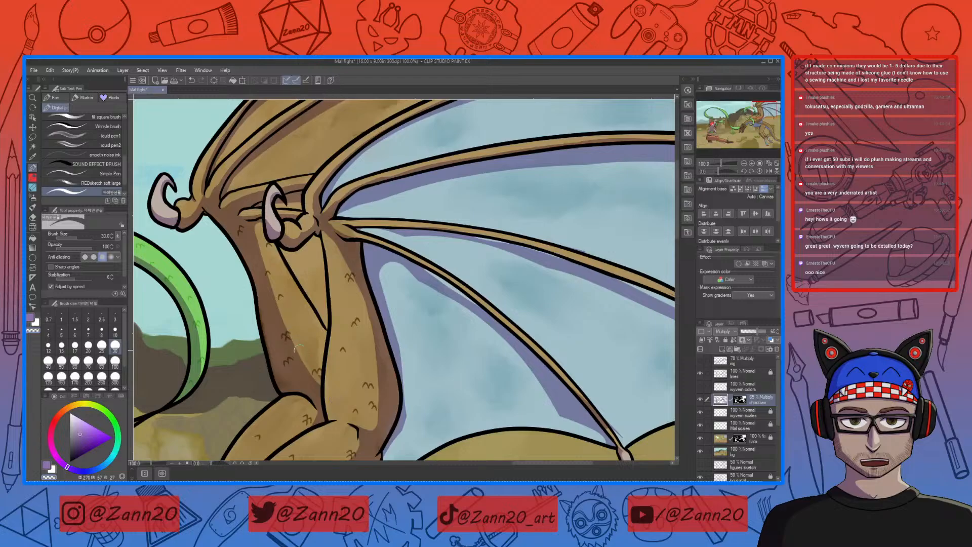
{"action": "left_click_drag", "start_coordinate": [522, 398], "coordinate": [481, 369]}
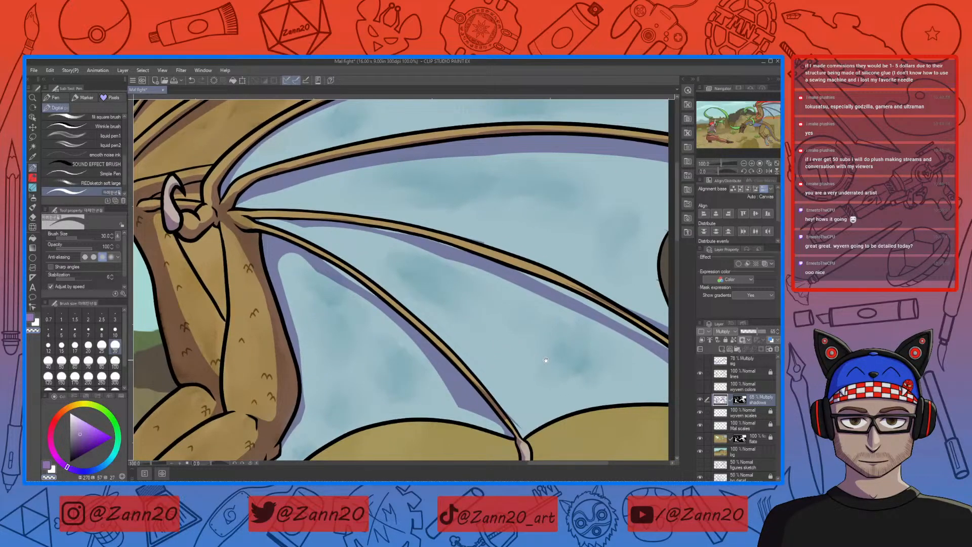
{"action": "left_click_drag", "start_coordinate": [545, 359], "coordinate": [580, 396]}
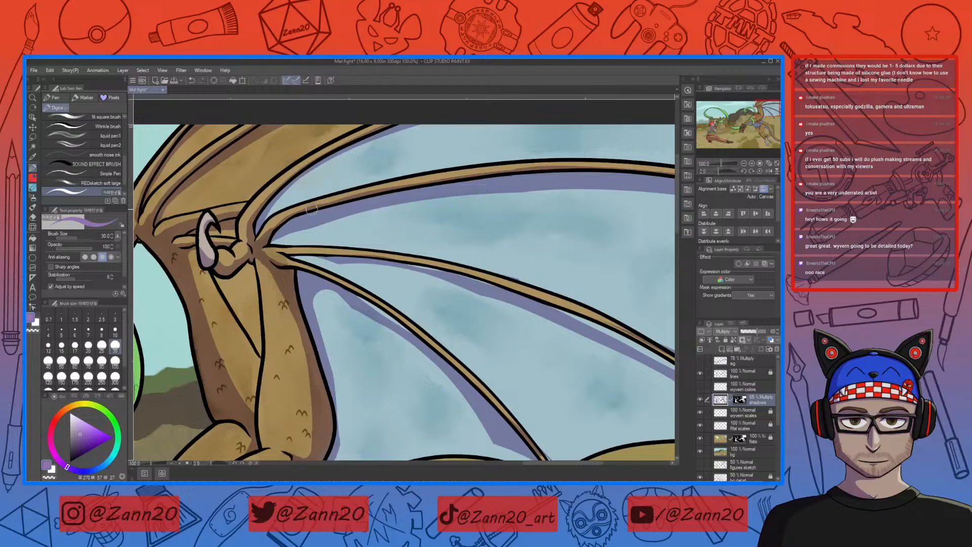
{"action": "mouse_move", "coordinate": [547, 247]}
{"action": "left_mouse_down"}
{"action": "mouse_move", "coordinate": [390, 334]}
{"action": "mouse_move", "coordinate": [471, 329]}
{"action": "left_mouse_up"}
{"action": "left_click_drag", "start_coordinate": [502, 251], "coordinate": [638, 261]}
{"action": "left_click_drag", "start_coordinate": [499, 372], "coordinate": [540, 270]}
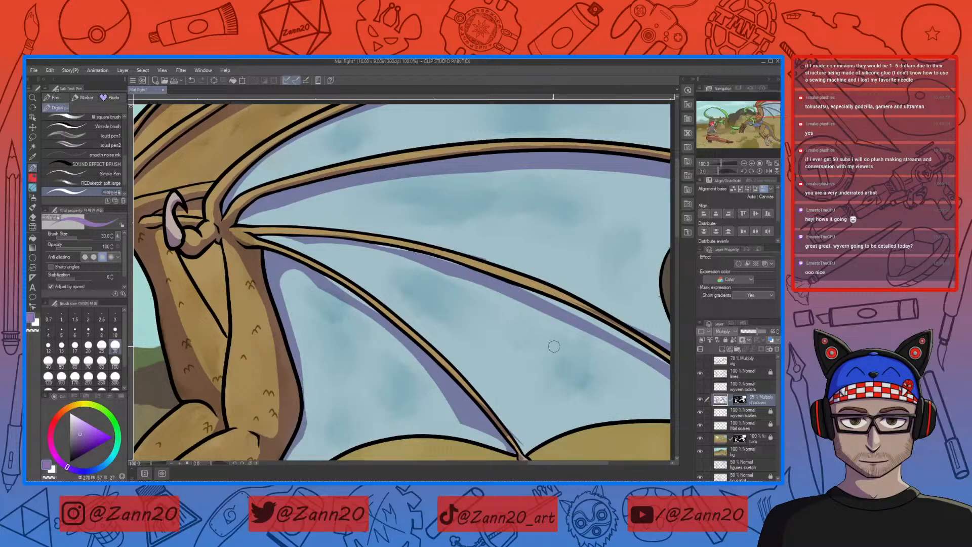
Fill out the membrane shadow beneath the near wing's third finger bone out to the canvas edge, cleaning up its upper side.
{"action": "mouse_move", "coordinate": [559, 349]}
{"action": "left_mouse_down"}
{"action": "mouse_move", "coordinate": [438, 317]}
{"action": "mouse_move", "coordinate": [460, 319]}
{"action": "left_mouse_up"}
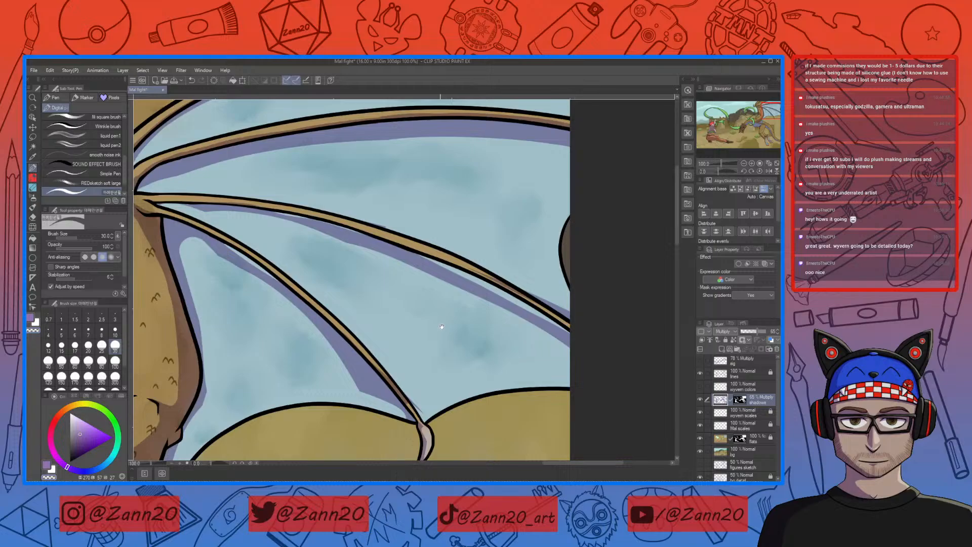
{"action": "left_click_drag", "start_coordinate": [440, 324], "coordinate": [460, 339]}
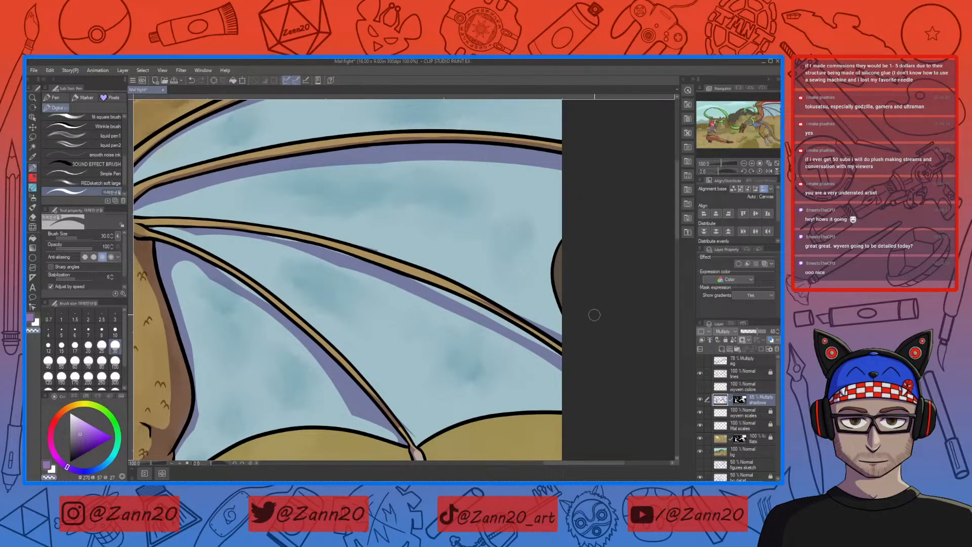
{"action": "left_click_drag", "start_coordinate": [591, 314], "coordinate": [577, 152]}
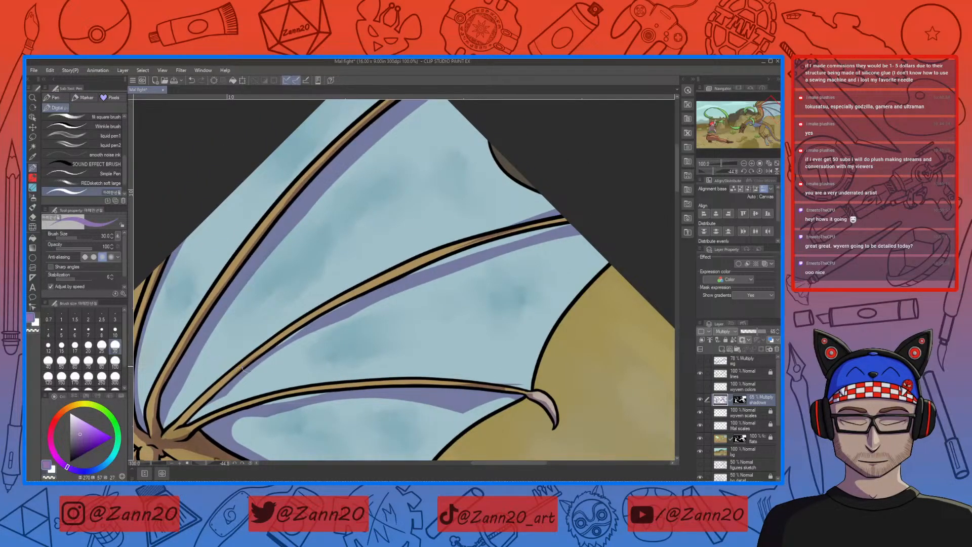
{"action": "left_click_drag", "start_coordinate": [365, 289], "coordinate": [510, 242]}
{"action": "mouse_move", "coordinate": [416, 274]}
{"action": "left_mouse_down"}
{"action": "mouse_move", "coordinate": [484, 240]}
{"action": "mouse_move", "coordinate": [446, 253]}
{"action": "mouse_move", "coordinate": [451, 247]}
{"action": "mouse_move", "coordinate": [606, 206]}
{"action": "mouse_move", "coordinate": [516, 222]}
{"action": "mouse_move", "coordinate": [592, 205]}
{"action": "left_mouse_up"}
{"action": "key", "text": "c"}
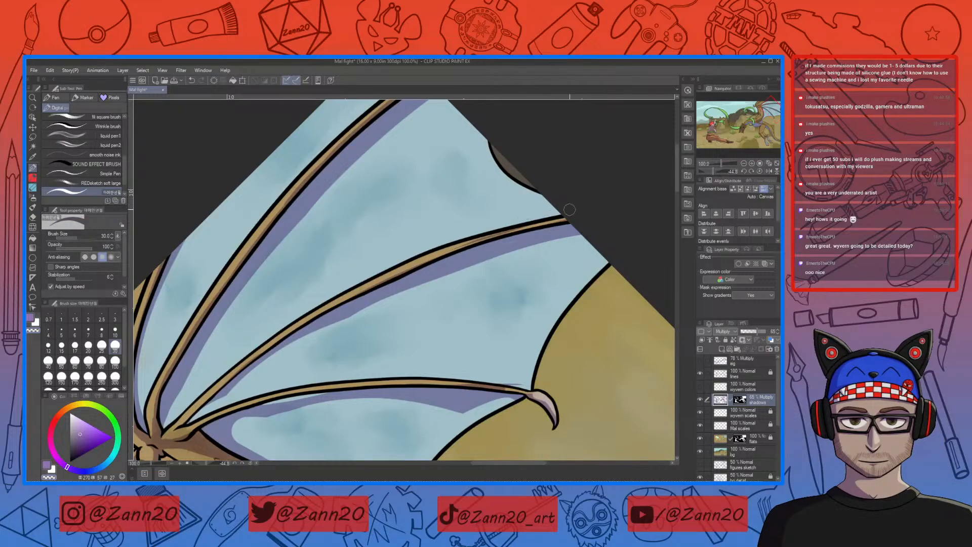
{"action": "left_click_drag", "start_coordinate": [438, 250], "coordinate": [585, 214]}
{"action": "key", "text": "c"}
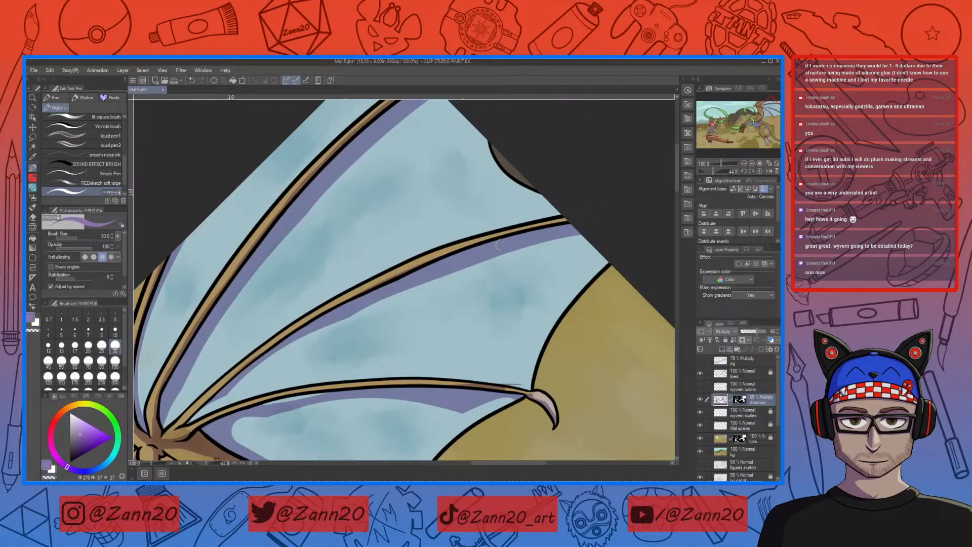
Paint shadow along the lower edge of the third finger bone and erase the membrane shadow beneath it to narrow it.
{"action": "mouse_move", "coordinate": [557, 222]}
{"action": "left_mouse_down"}
{"action": "mouse_move", "coordinate": [420, 273]}
{"action": "mouse_move", "coordinate": [522, 230]}
{"action": "mouse_move", "coordinate": [473, 242]}
{"action": "mouse_move", "coordinate": [361, 296]}
{"action": "mouse_move", "coordinate": [454, 250]}
{"action": "mouse_move", "coordinate": [301, 326]}
{"action": "mouse_move", "coordinate": [395, 275]}
{"action": "mouse_move", "coordinate": [273, 348]}
{"action": "mouse_move", "coordinate": [360, 295]}
{"action": "mouse_move", "coordinate": [339, 301]}
{"action": "mouse_move", "coordinate": [245, 370]}
{"action": "mouse_move", "coordinate": [313, 316]}
{"action": "mouse_move", "coordinate": [252, 357]}
{"action": "mouse_move", "coordinate": [174, 430]}
{"action": "mouse_move", "coordinate": [321, 322]}
{"action": "left_mouse_up"}
{"action": "key", "text": "c"}
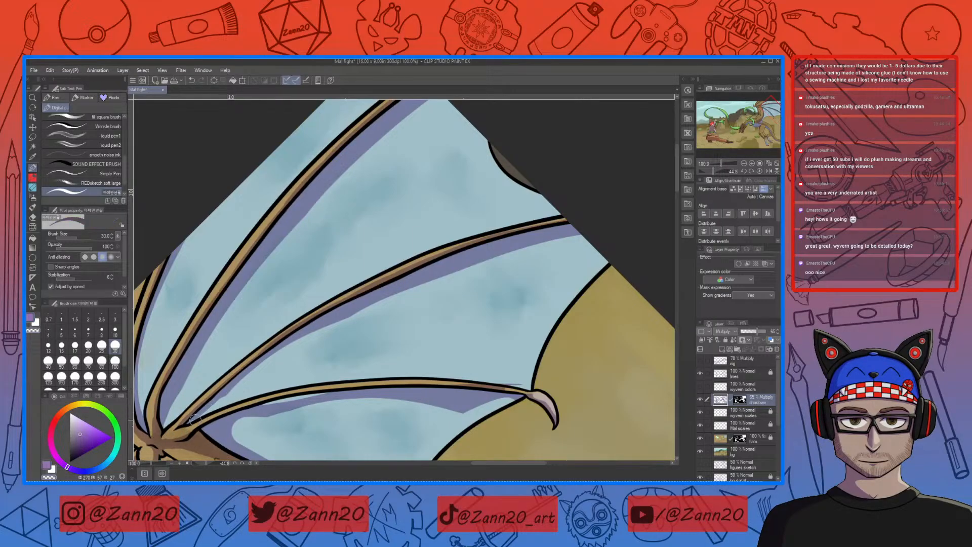
{"action": "mouse_move", "coordinate": [267, 373]}
{"action": "left_mouse_down"}
{"action": "mouse_move", "coordinate": [329, 325]}
{"action": "mouse_move", "coordinate": [516, 261]}
{"action": "left_mouse_up"}
{"action": "left_click_drag", "start_coordinate": [422, 279], "coordinate": [594, 234]}
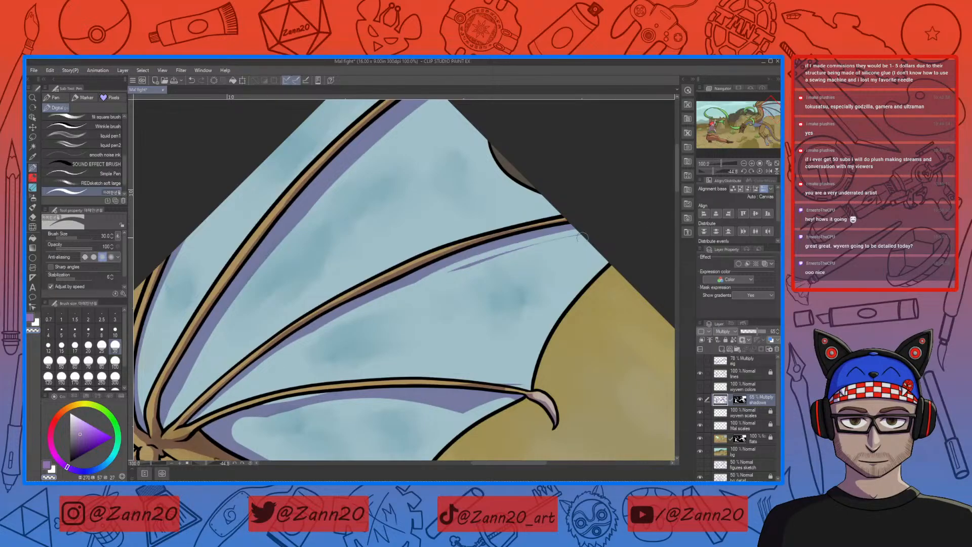
{"action": "left_click_drag", "start_coordinate": [371, 310], "coordinate": [644, 226]}
Touch up the shading on the near wing's finger bones around the knuckle where they meet.
{"action": "left_click_drag", "start_coordinate": [360, 402], "coordinate": [385, 382]}
{"action": "left_click_drag", "start_coordinate": [478, 223], "coordinate": [561, 202]}
{"action": "left_click_drag", "start_coordinate": [314, 438], "coordinate": [370, 386]}
{"action": "mouse_move", "coordinate": [271, 352]}
{"action": "left_mouse_down"}
{"action": "mouse_move", "coordinate": [322, 310]}
{"action": "mouse_move", "coordinate": [289, 326]}
{"action": "left_mouse_up"}
{"action": "key", "text": "c"}
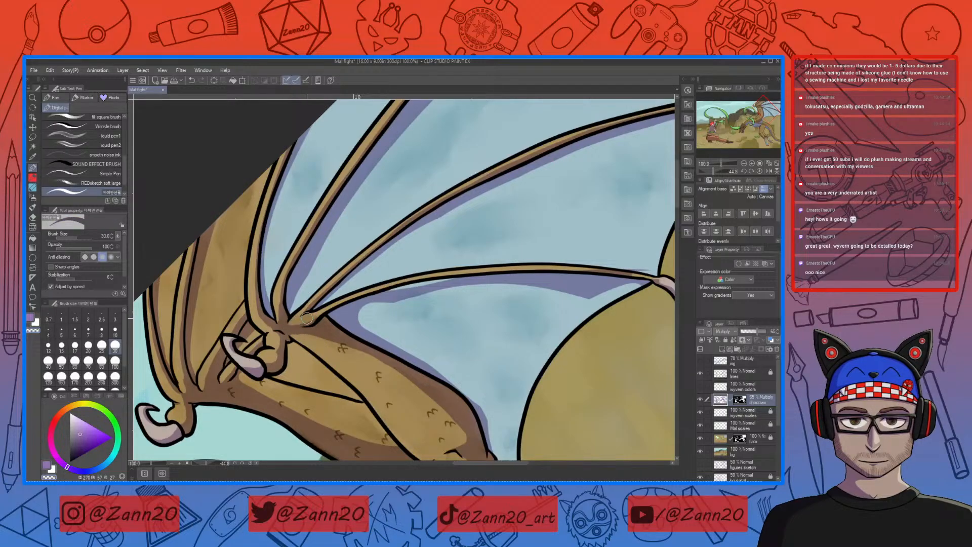
Paint purple shadow on the wing membrane beneath the lowest wing bone, refining its edge toward the wingtip claw.
{"action": "key", "text": "c"}
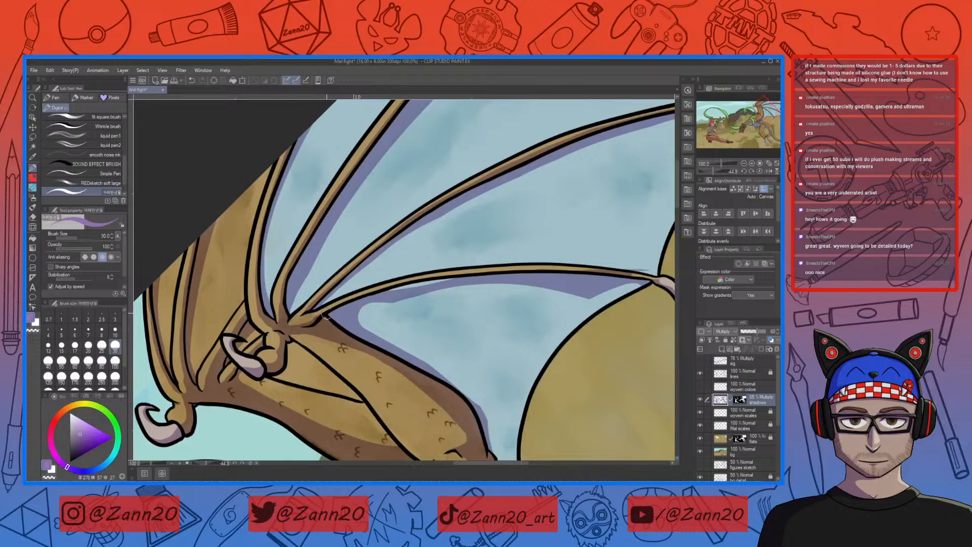
{"action": "left_click_drag", "start_coordinate": [442, 277], "coordinate": [636, 276]}
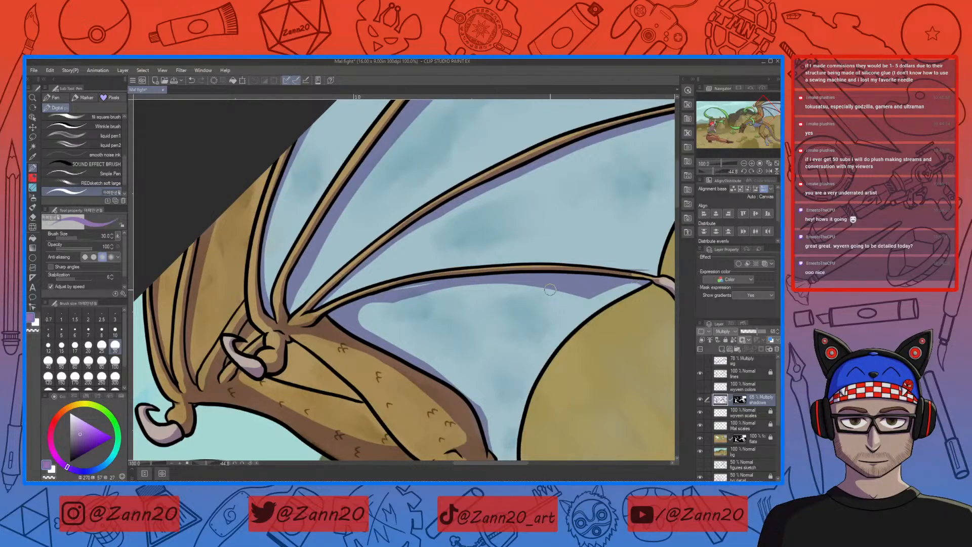
{"action": "left_click_drag", "start_coordinate": [585, 297], "coordinate": [425, 310]}
{"action": "key", "text": "c"}
{"action": "mouse_move", "coordinate": [470, 287]}
{"action": "left_mouse_down"}
{"action": "mouse_move", "coordinate": [494, 294]}
{"action": "mouse_move", "coordinate": [465, 291]}
{"action": "mouse_move", "coordinate": [514, 298]}
{"action": "mouse_move", "coordinate": [500, 299]}
{"action": "mouse_move", "coordinate": [522, 324]}
{"action": "left_mouse_up"}
{"action": "key", "text": "c"}
{"action": "left_click_drag", "start_coordinate": [409, 340], "coordinate": [481, 309]}
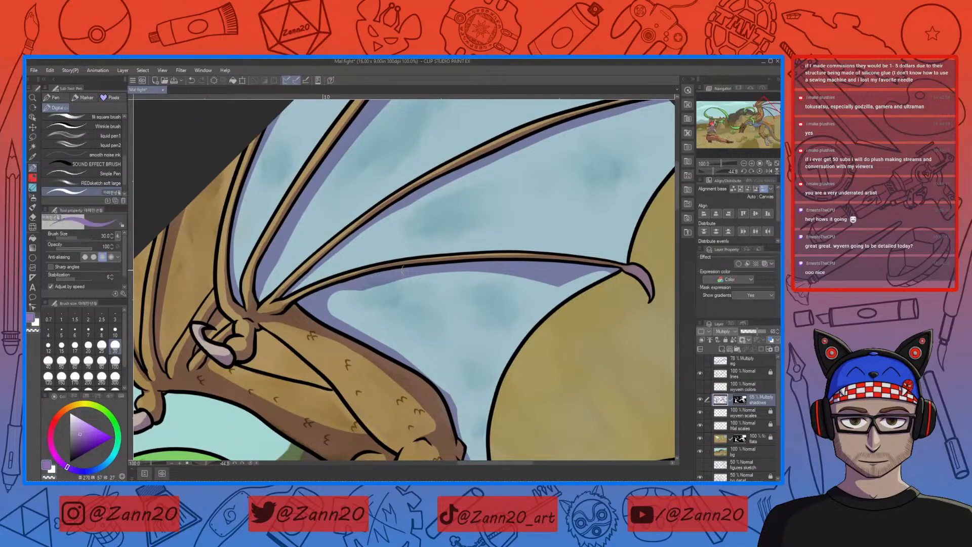
Erase the shadow along the upper side of the lowest wing bone and on the wingtip claw.
{"action": "key", "text": "c"}
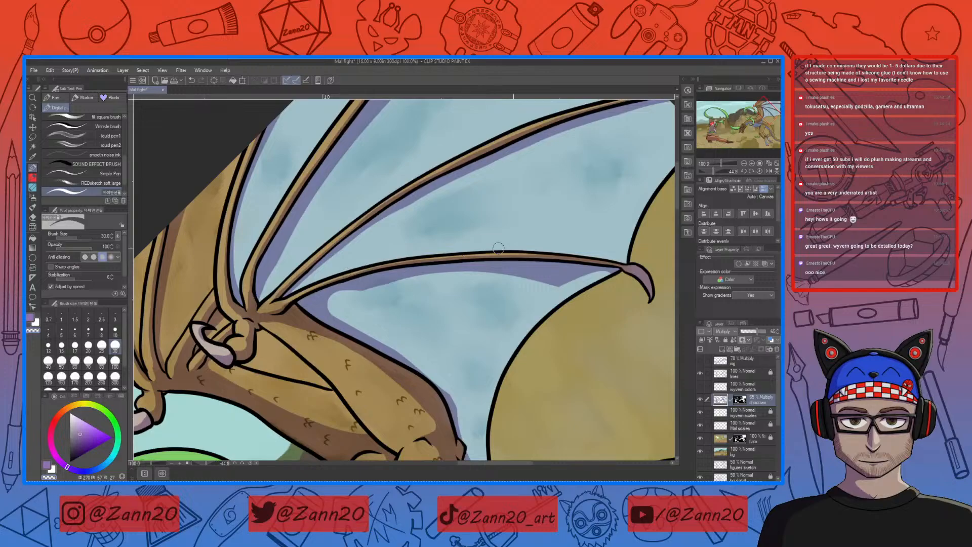
{"action": "left_click_drag", "start_coordinate": [357, 272], "coordinate": [445, 260]}
{"action": "left_click_drag", "start_coordinate": [514, 254], "coordinate": [628, 261]}
{"action": "left_click_drag", "start_coordinate": [560, 257], "coordinate": [625, 262]}
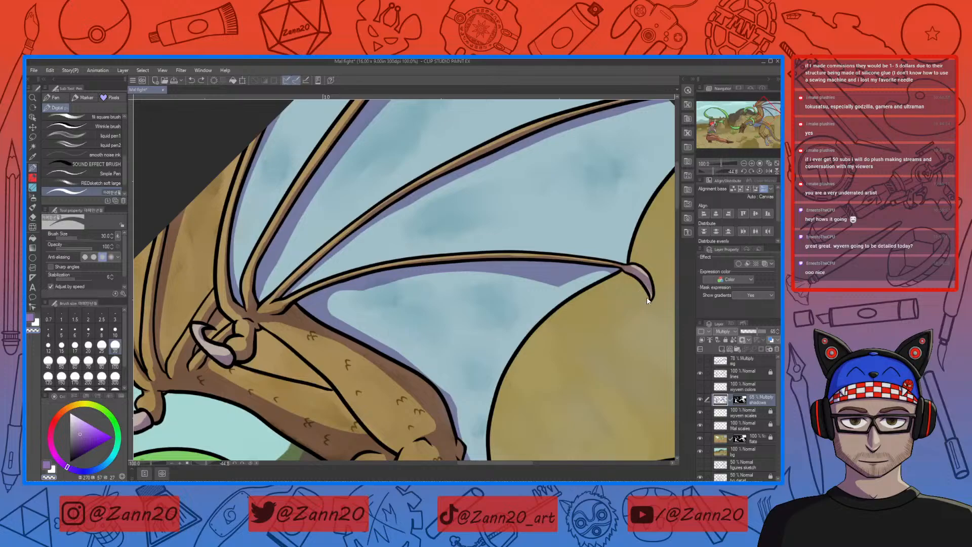
{"action": "left_click_drag", "start_coordinate": [630, 265], "coordinate": [653, 278]}
Trim the membrane shadow beneath the lowest wing bone to a thin band reaching the arm joint.
{"action": "left_click_drag", "start_coordinate": [572, 342], "coordinate": [541, 365]}
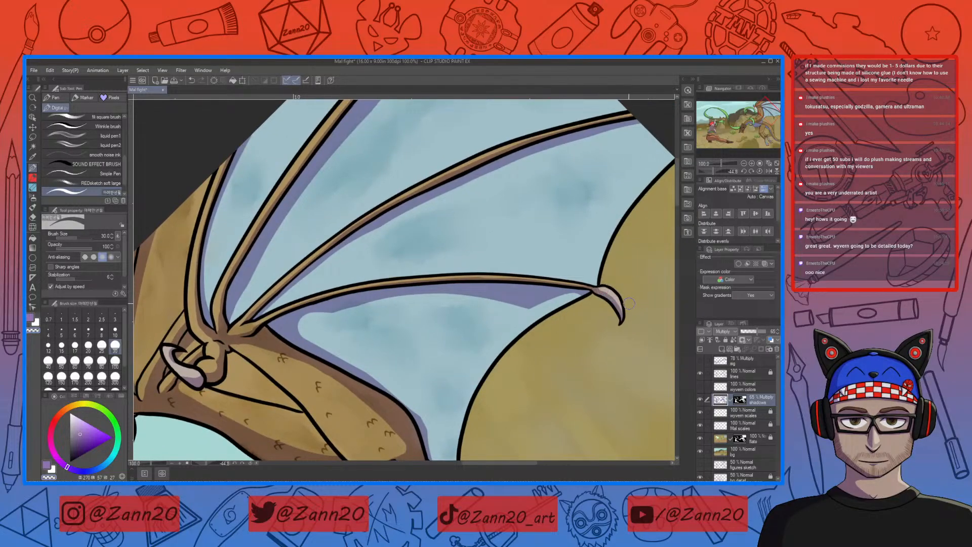
{"action": "mouse_move", "coordinate": [596, 300]}
{"action": "left_mouse_down"}
{"action": "mouse_move", "coordinate": [365, 300]}
{"action": "mouse_move", "coordinate": [273, 330]}
{"action": "mouse_move", "coordinate": [284, 326]}
{"action": "left_mouse_up"}
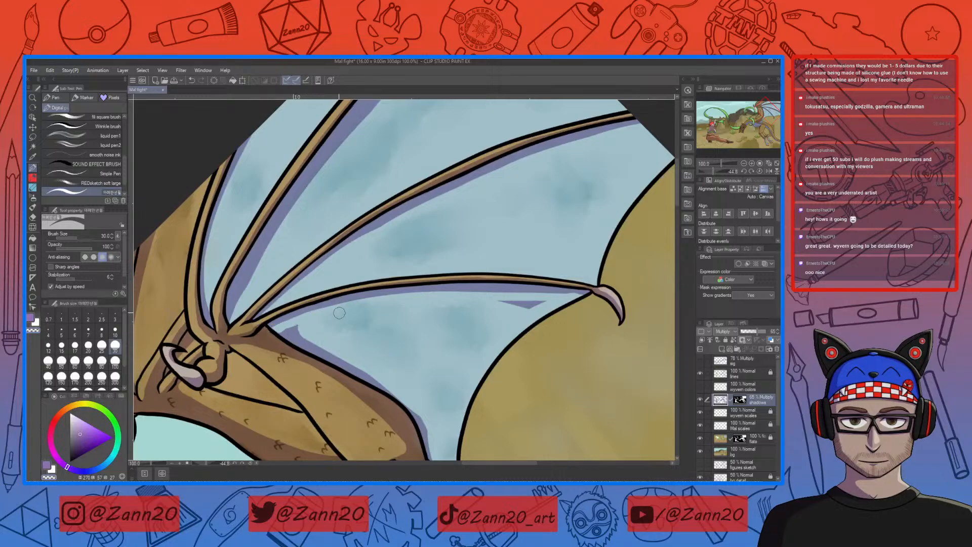
{"action": "scroll", "coordinate": [337, 298], "scroll_direction": "down", "scroll_amount": 3}
{"action": "mouse_move", "coordinate": [266, 244]}
{"action": "left_mouse_down"}
{"action": "mouse_move", "coordinate": [338, 268]}
{"action": "mouse_move", "coordinate": [294, 253]}
{"action": "mouse_move", "coordinate": [328, 260]}
{"action": "left_mouse_up"}
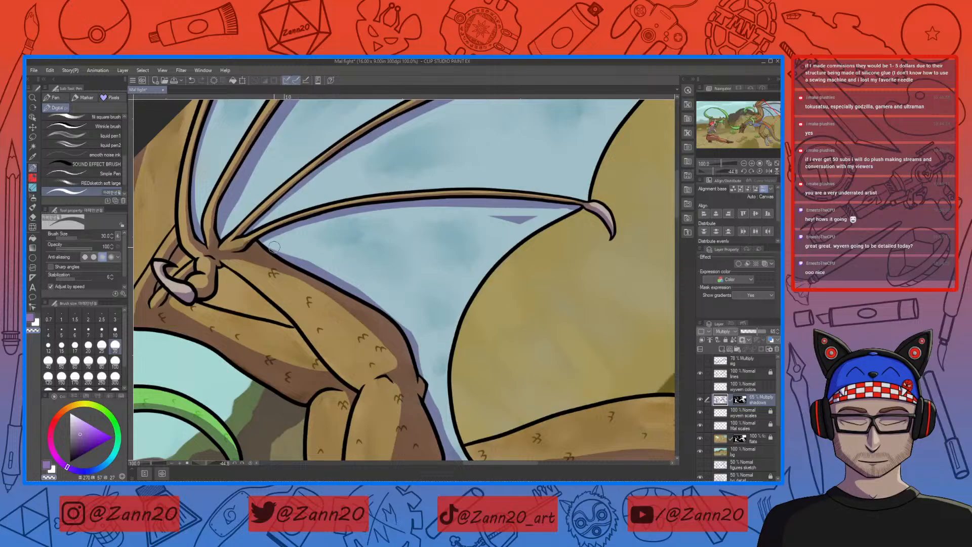
Paint shadow on the membrane along the wyvern's upper arm and trim its edge down toward the tail base.
{"action": "key", "text": "c"}
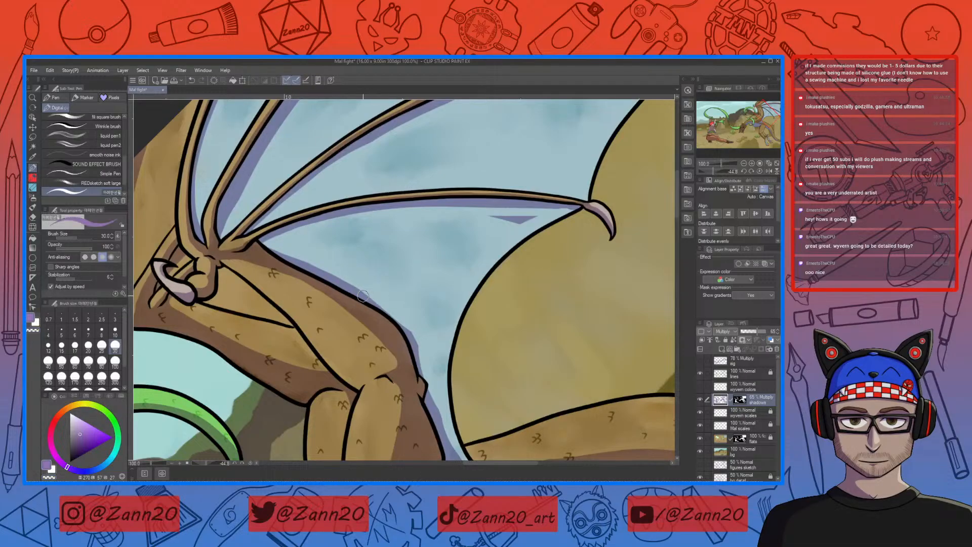
{"action": "mouse_move", "coordinate": [344, 290]}
{"action": "left_mouse_down"}
{"action": "mouse_move", "coordinate": [411, 332]}
{"action": "mouse_move", "coordinate": [427, 372]}
{"action": "mouse_move", "coordinate": [405, 270]}
{"action": "left_mouse_up"}
{"action": "left_click_drag", "start_coordinate": [386, 232], "coordinate": [420, 327]}
{"action": "key", "text": "c"}
{"action": "left_click_drag", "start_coordinate": [392, 232], "coordinate": [406, 263]}
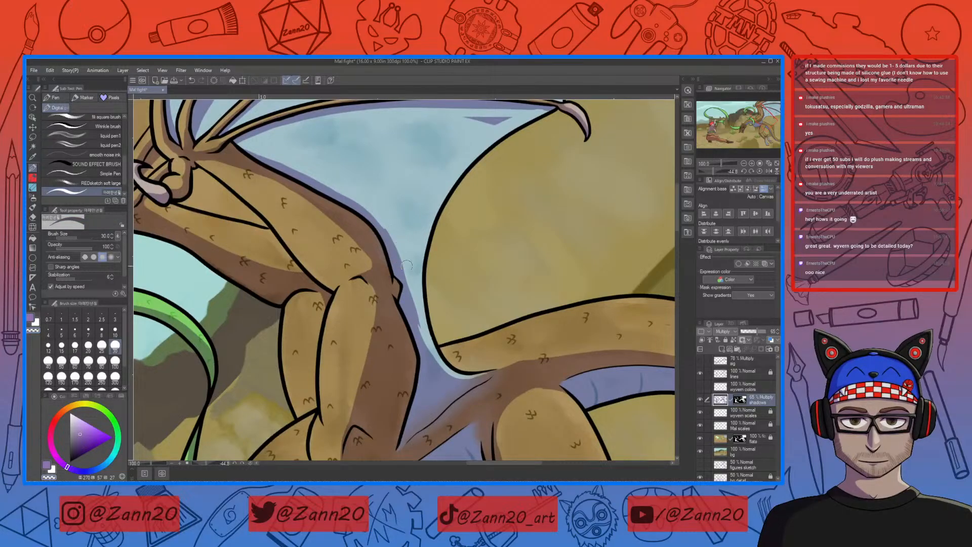
{"action": "left_click_drag", "start_coordinate": [380, 215], "coordinate": [421, 321]}
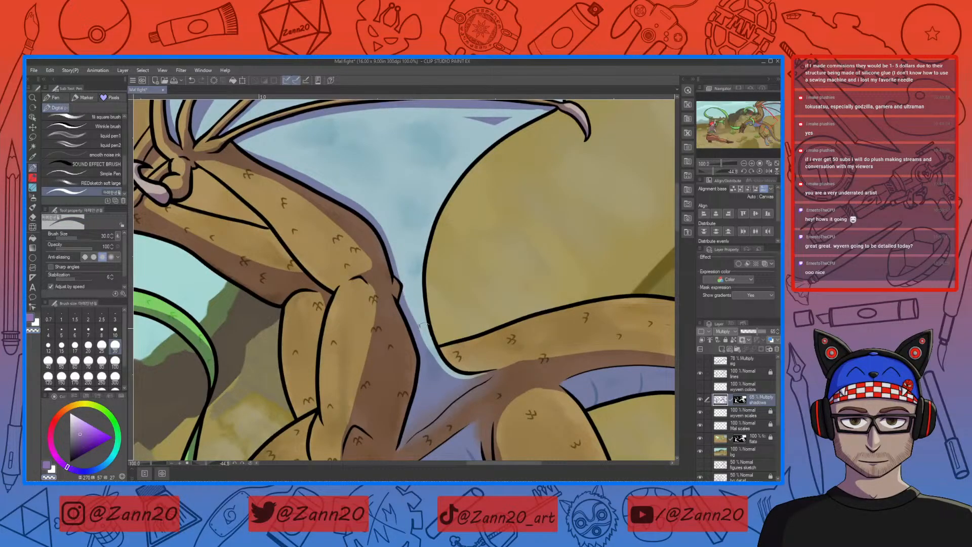
{"action": "left_click_drag", "start_coordinate": [443, 356], "coordinate": [498, 378]}
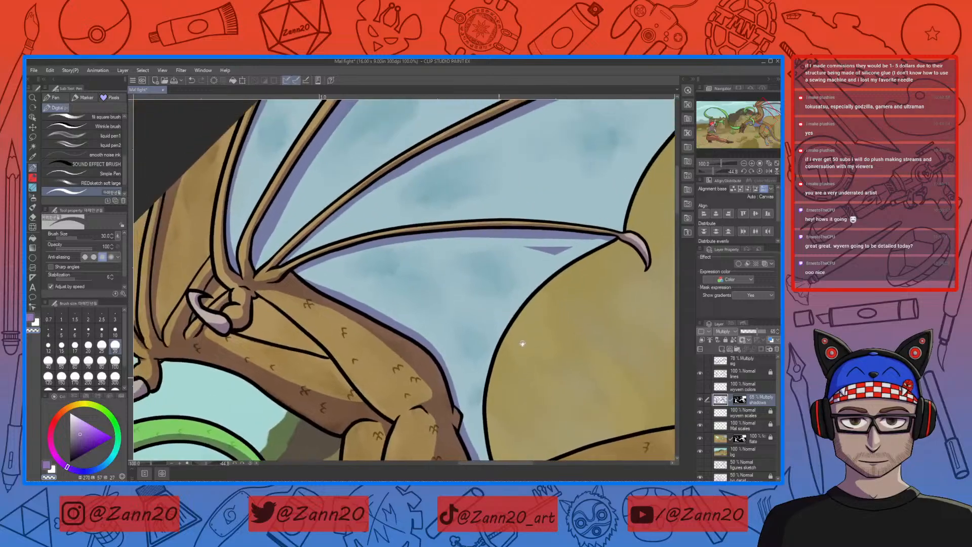
Erase the leftover shadow patch near the wingtip and clean the shadow edge beneath the lowest wing bone.
{"action": "mouse_move", "coordinate": [574, 248]}
{"action": "left_mouse_down"}
{"action": "mouse_move", "coordinate": [499, 256]}
{"action": "mouse_move", "coordinate": [533, 304]}
{"action": "left_mouse_up"}
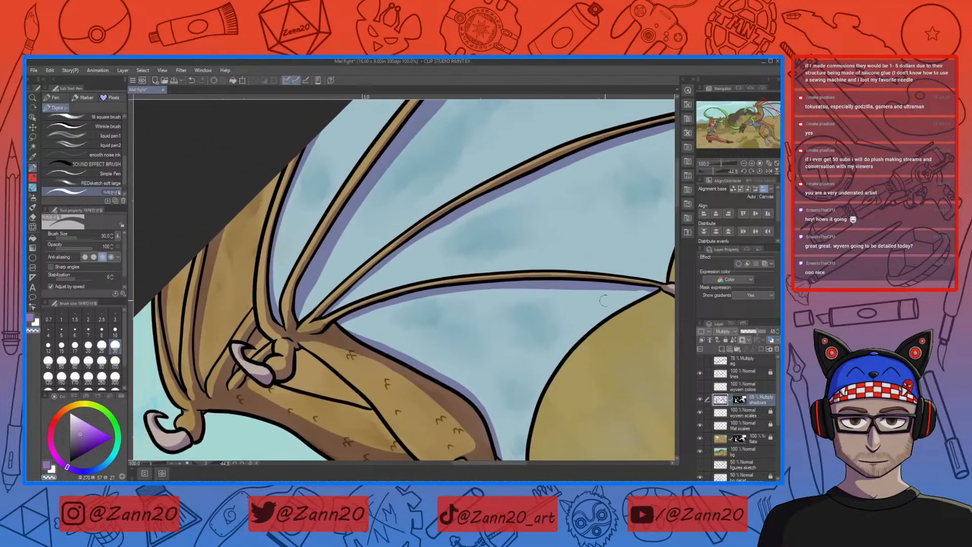
{"action": "mouse_move", "coordinate": [657, 294]}
{"action": "left_mouse_down"}
{"action": "mouse_move", "coordinate": [501, 294]}
{"action": "mouse_move", "coordinate": [395, 306]}
{"action": "mouse_move", "coordinate": [342, 324]}
{"action": "left_mouse_up"}
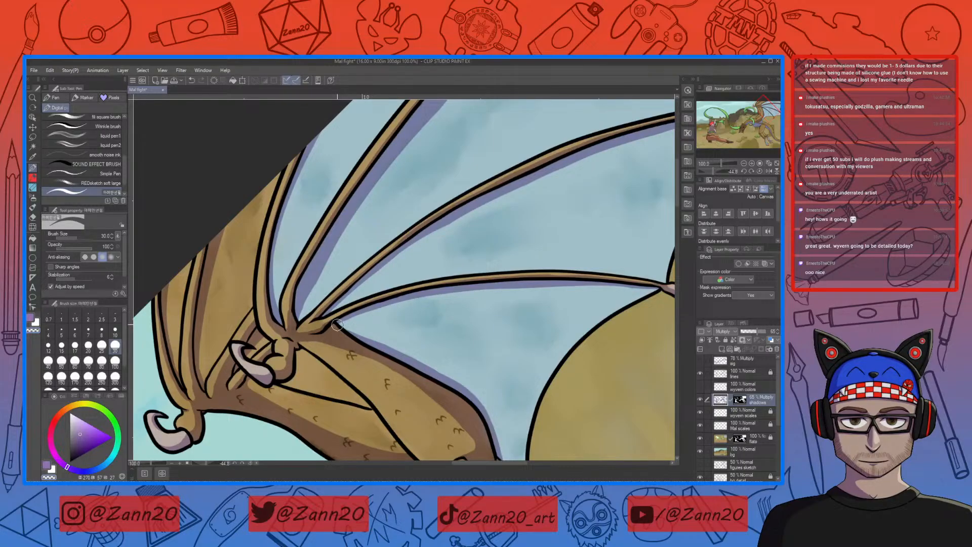
{"action": "left_click_drag", "start_coordinate": [535, 414], "coordinate": [535, 349]}
Erase excess shadow along the membrane's lower rim where it meets the base of the tail.
{"action": "left_click_drag", "start_coordinate": [550, 394], "coordinate": [483, 336]}
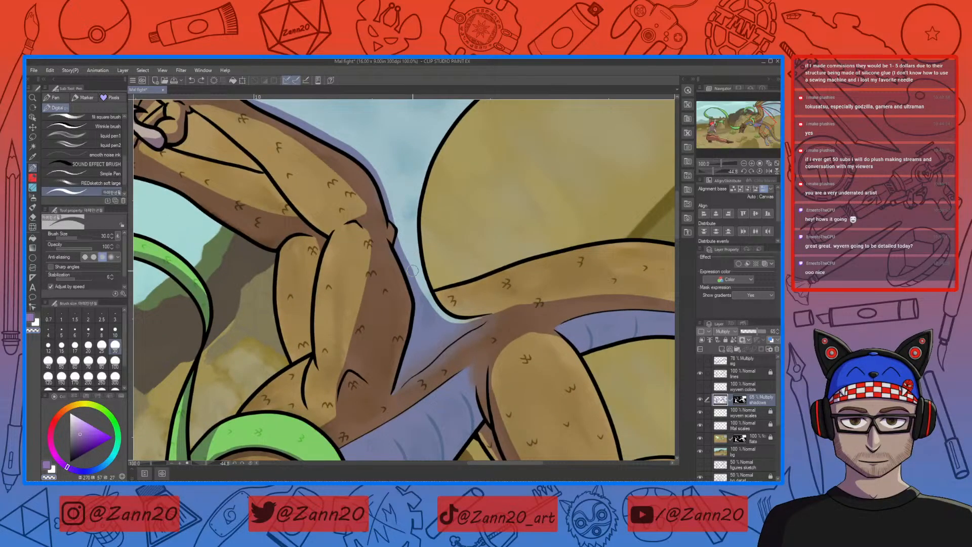
{"action": "left_click_drag", "start_coordinate": [440, 288], "coordinate": [461, 317]}
{"action": "left_click_drag", "start_coordinate": [485, 382], "coordinate": [473, 363]}
Erase shadow along the upper edge of the tail base, above the hind leg.
{"action": "key", "text": "c"}
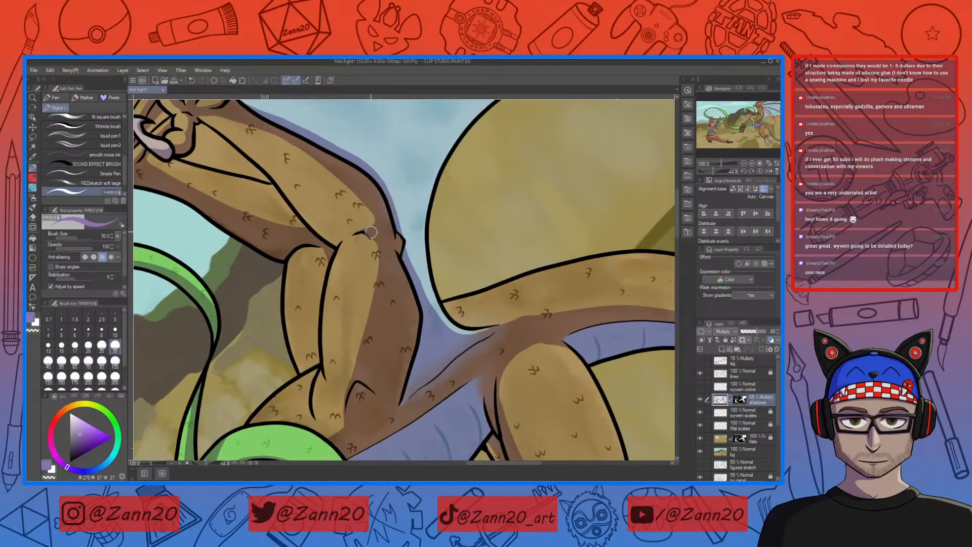
{"action": "left_click_drag", "start_coordinate": [557, 397], "coordinate": [443, 354]}
{"action": "left_click_drag", "start_coordinate": [393, 303], "coordinate": [364, 308]}
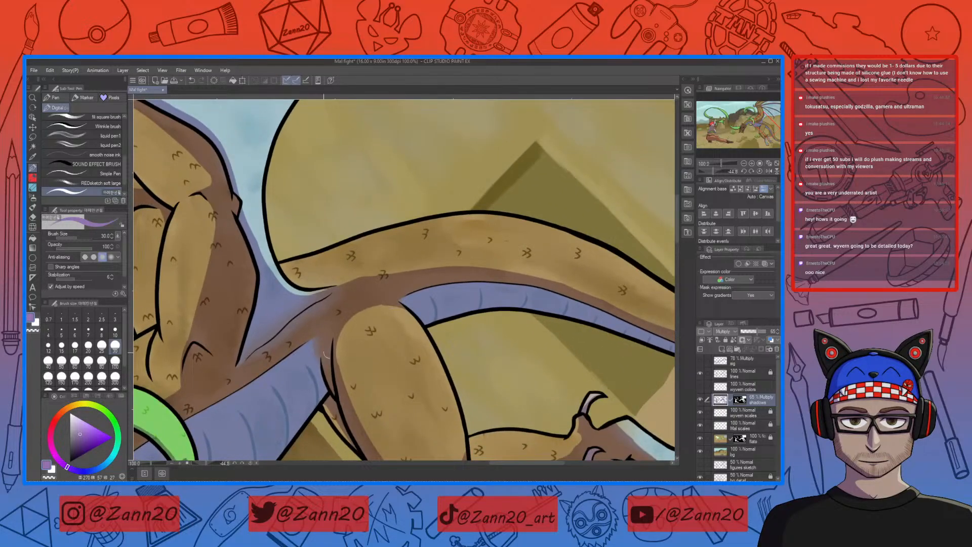
{"action": "key", "text": "c"}
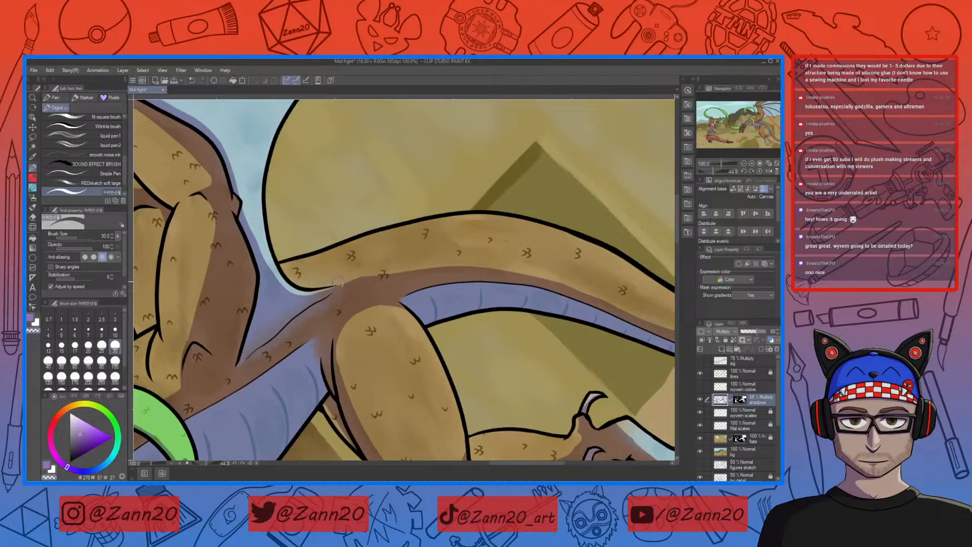
{"action": "left_click_drag", "start_coordinate": [325, 288], "coordinate": [419, 261]}
{"action": "left_click_drag", "start_coordinate": [319, 292], "coordinate": [376, 275]}
Trim the brown shadow edge along the lower side of the tail toward its tip.
{"action": "left_click_drag", "start_coordinate": [572, 250], "coordinate": [504, 180]}
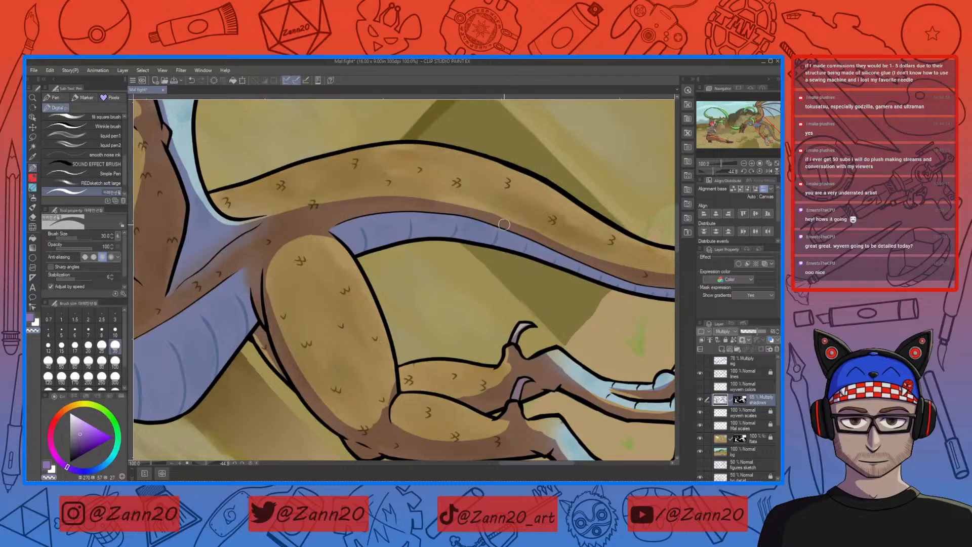
{"action": "left_click_drag", "start_coordinate": [570, 363], "coordinate": [361, 369]}
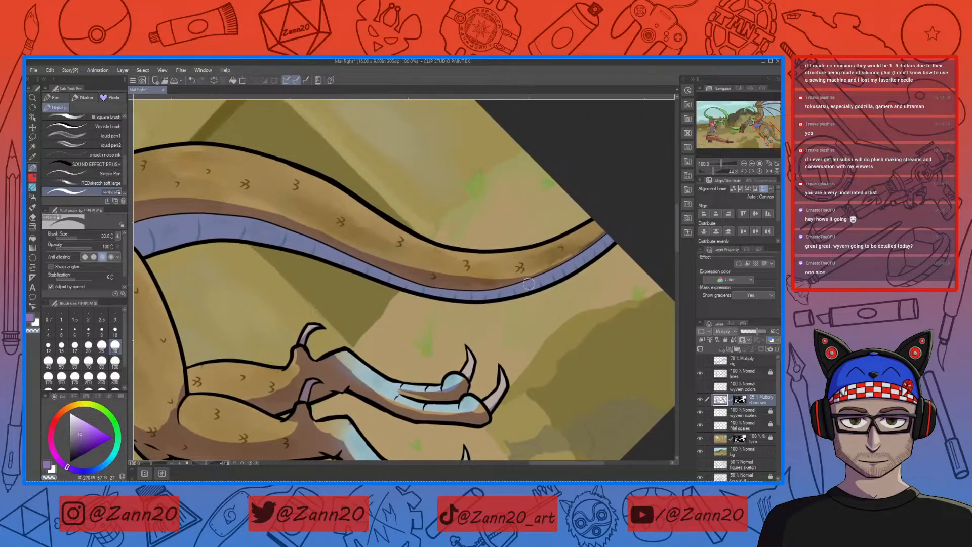
{"action": "left_click_drag", "start_coordinate": [385, 257], "coordinate": [485, 277]}
{"action": "left_click_drag", "start_coordinate": [391, 259], "coordinate": [488, 277]}
Refine the hind leg's shading and paint shadow into the fold behind the near knee.
{"action": "left_click_drag", "start_coordinate": [377, 375], "coordinate": [564, 285]}
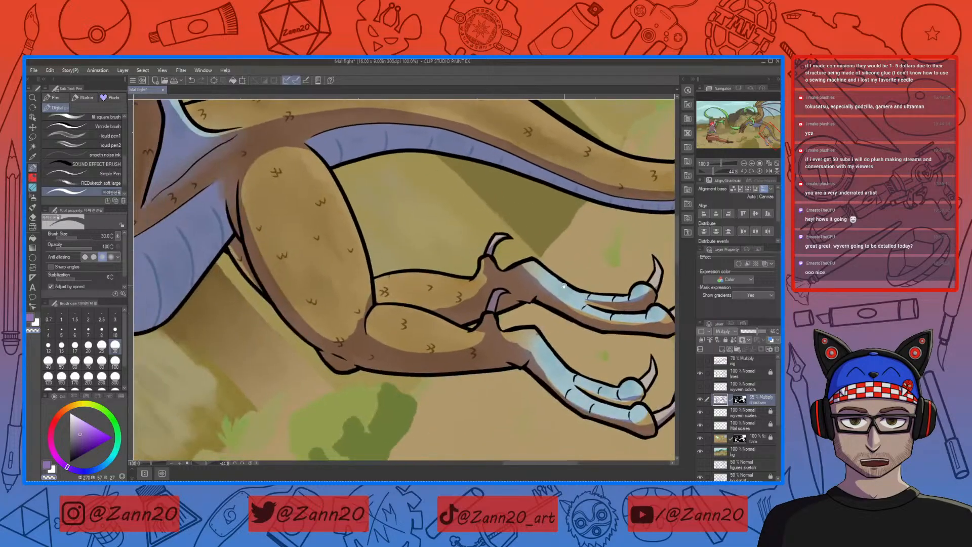
{"action": "left_click_drag", "start_coordinate": [453, 353], "coordinate": [489, 389]}
{"action": "mouse_move", "coordinate": [422, 380]}
{"action": "left_mouse_down"}
{"action": "mouse_move", "coordinate": [428, 354]}
{"action": "mouse_move", "coordinate": [414, 356]}
{"action": "left_mouse_up"}
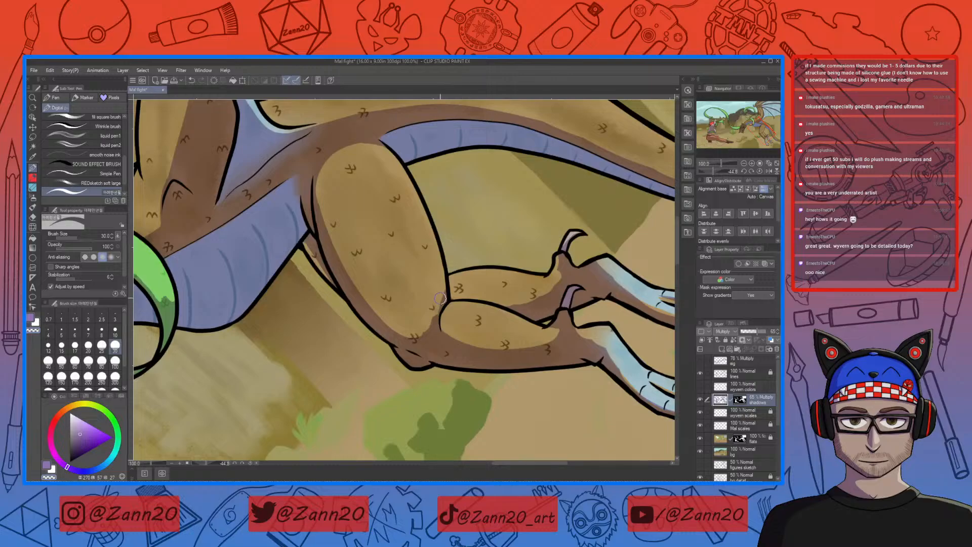
{"action": "key", "text": "c"}
{"action": "key", "text": "c"}
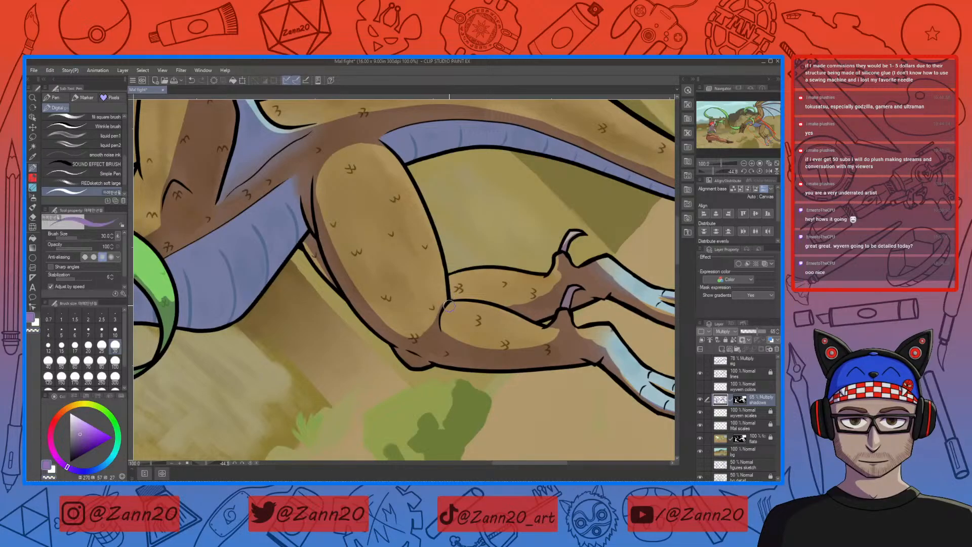
{"action": "left_click_drag", "start_coordinate": [451, 301], "coordinate": [440, 329]}
{"action": "key", "text": "c"}
Erase excess shadow at the far foot's ankle, beside the rear claw.
{"action": "scroll", "coordinate": [462, 292], "scroll_direction": "right", "scroll_amount": 3}
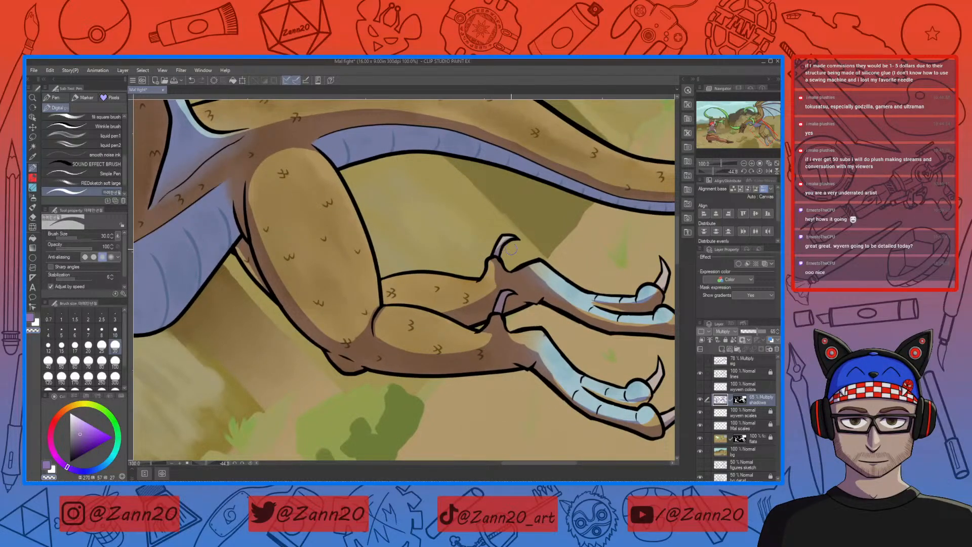
{"action": "scroll", "coordinate": [511, 250], "scroll_direction": "right", "scroll_amount": 2}
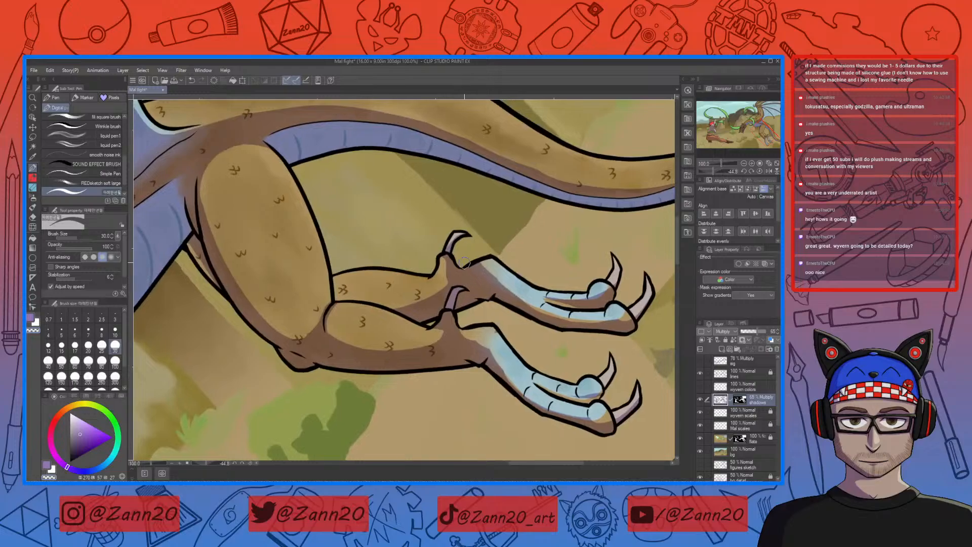
{"action": "left_click_drag", "start_coordinate": [468, 268], "coordinate": [481, 265]}
Erase and touch up the shadow on the far foot's upper toe, below its claw.
{"action": "left_click_drag", "start_coordinate": [546, 340], "coordinate": [472, 374]}
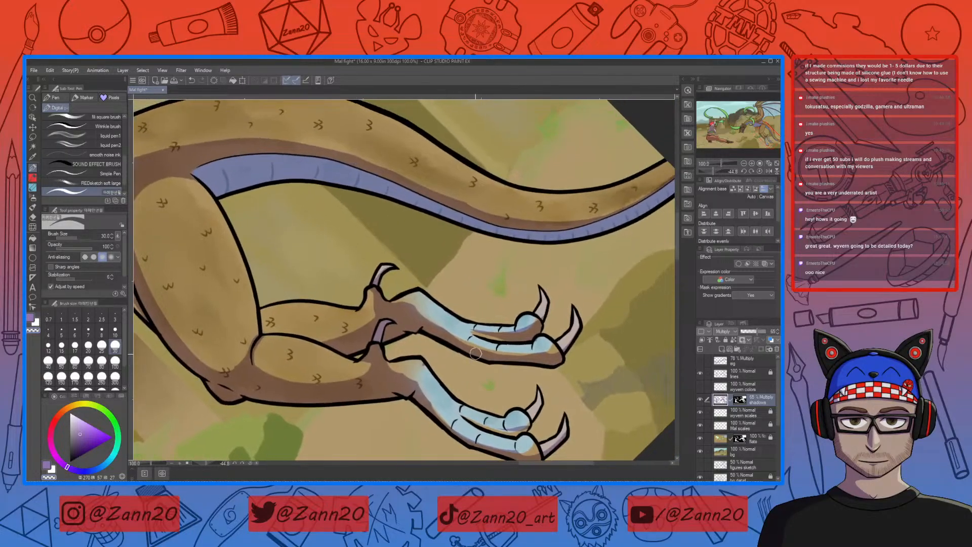
{"action": "key", "text": "c"}
{"action": "key", "text": "c"}
{"action": "left_click_drag", "start_coordinate": [536, 320], "coordinate": [518, 329]}
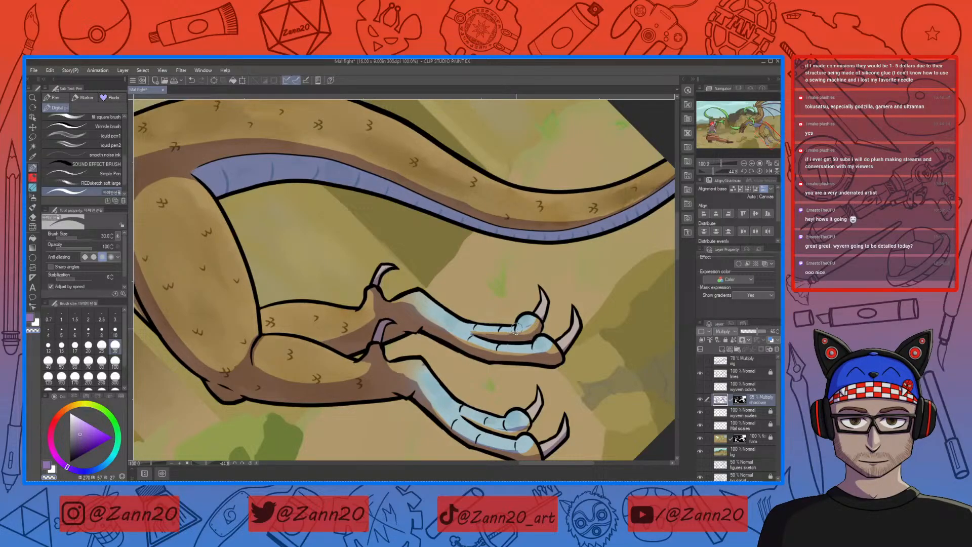
{"action": "key", "text": "c"}
{"action": "key", "text": "c"}
{"action": "mouse_move", "coordinate": [535, 322]}
{"action": "left_mouse_down"}
{"action": "mouse_move", "coordinate": [525, 328]}
{"action": "mouse_move", "coordinate": [536, 320]}
{"action": "left_mouse_up"}
{"action": "key", "text": "c"}
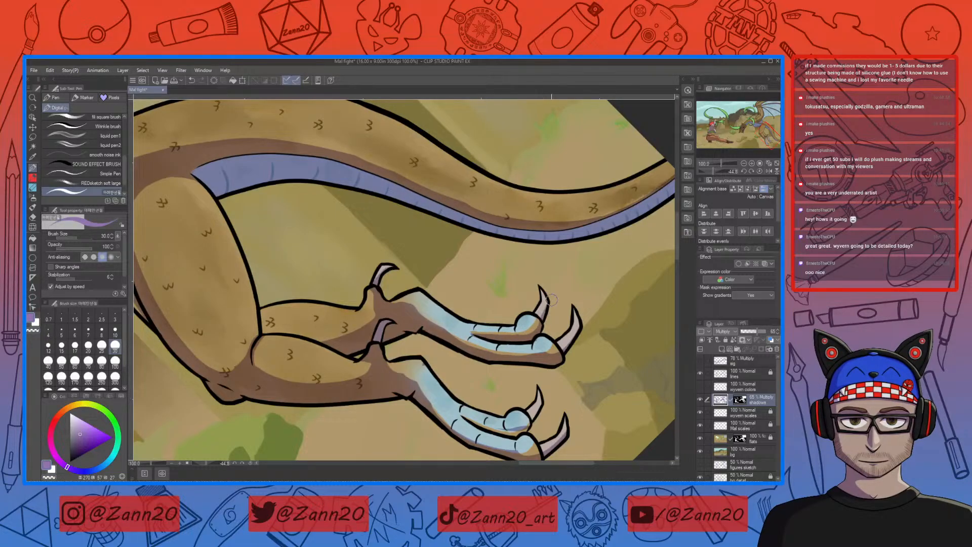
Trim the shadow along the far foot's lower toe, from the ankle to the toe tip.
{"action": "left_click_drag", "start_coordinate": [540, 382], "coordinate": [509, 339]}
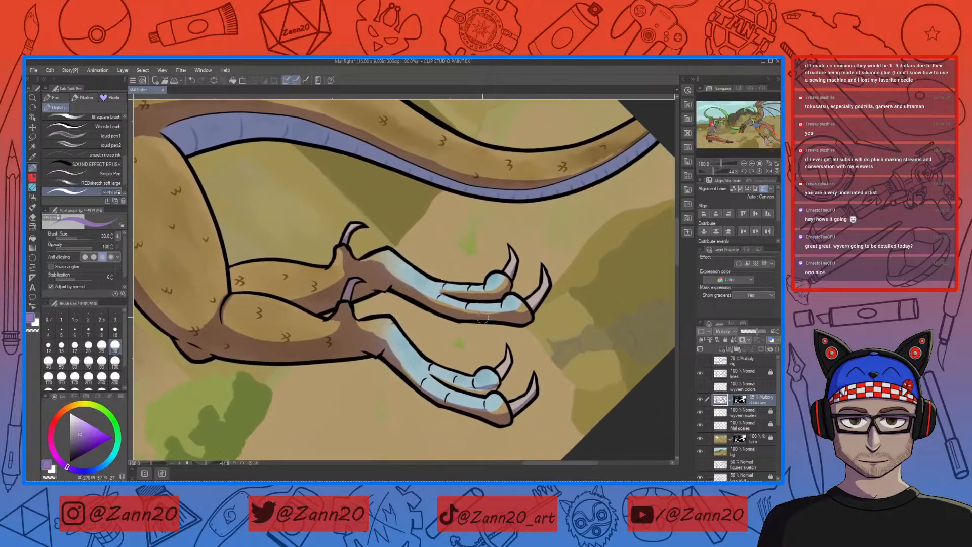
{"action": "key", "text": "c"}
{"action": "left_click_drag", "start_coordinate": [440, 295], "coordinate": [430, 277]}
{"action": "left_click_drag", "start_coordinate": [494, 311], "coordinate": [508, 300]}
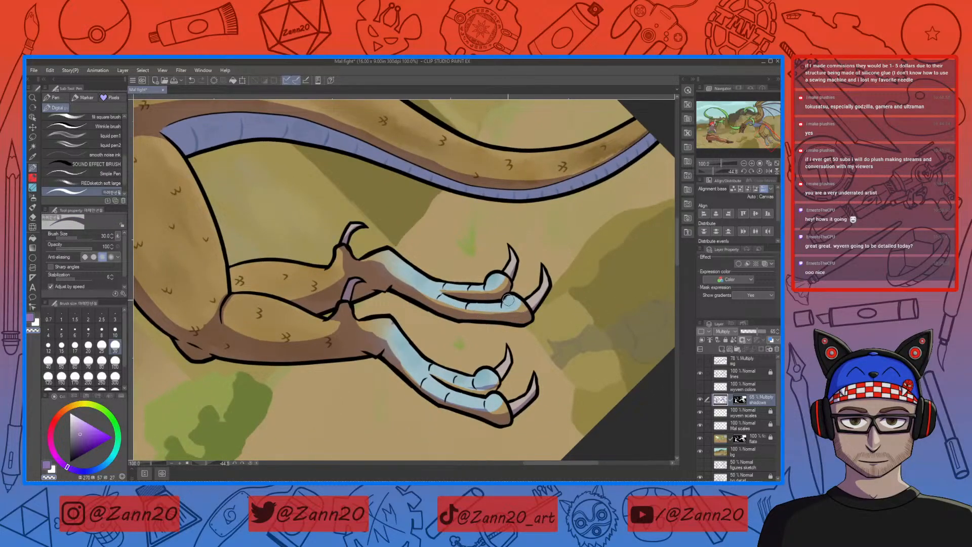
Paint shadow along the near foot's upper toe and erase the excess toward the ankle.
{"action": "key", "text": "c"}
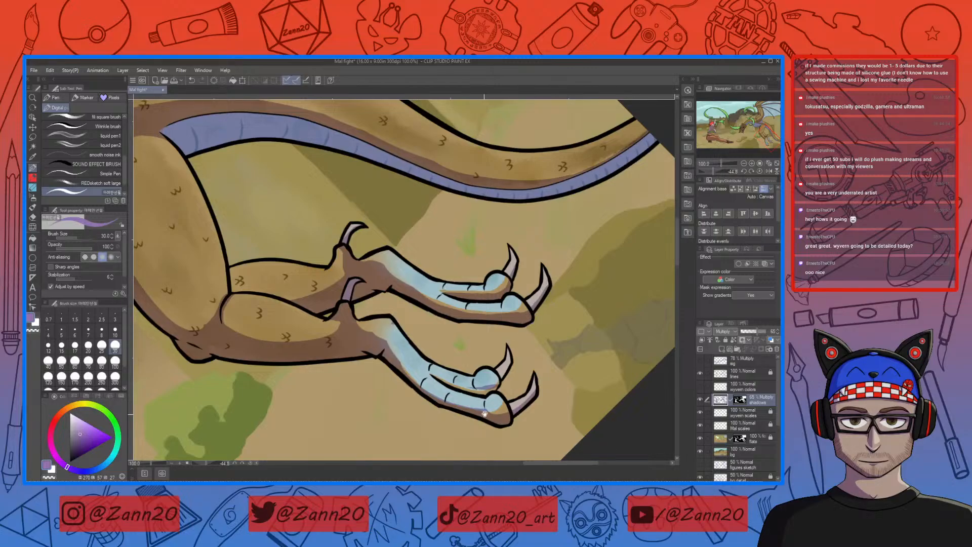
{"action": "left_click_drag", "start_coordinate": [484, 414], "coordinate": [496, 386]}
{"action": "key", "text": "c"}
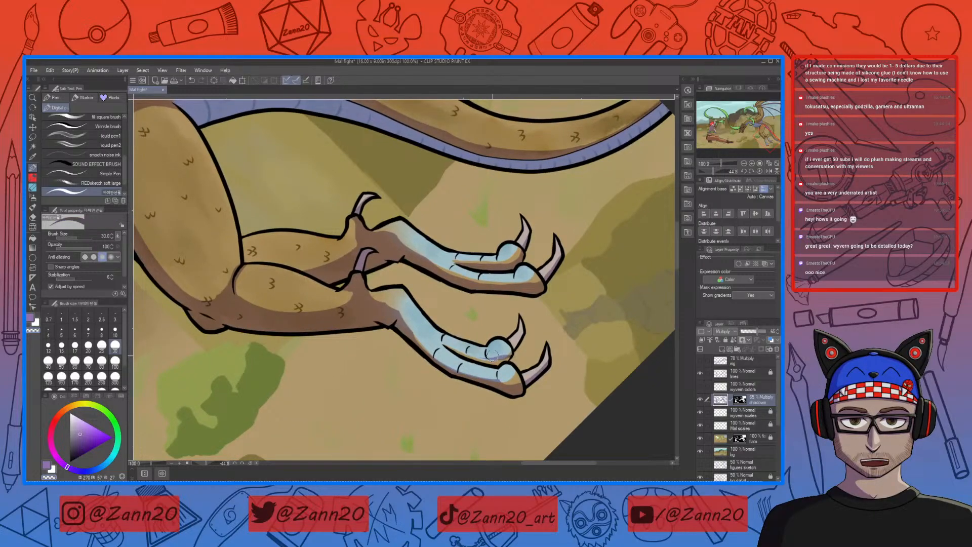
{"action": "key", "text": "c"}
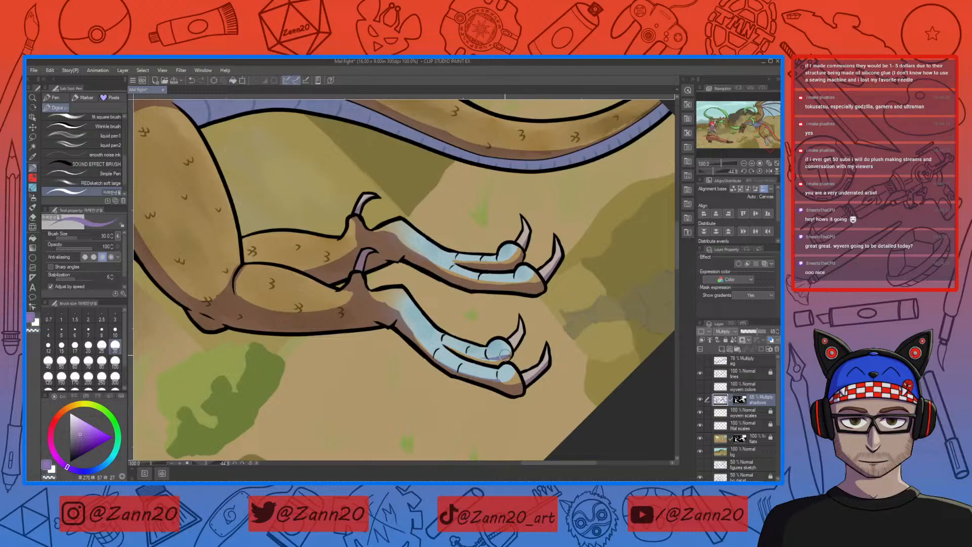
{"action": "mouse_move", "coordinate": [508, 354]}
{"action": "left_mouse_down"}
{"action": "mouse_move", "coordinate": [485, 360]}
{"action": "mouse_move", "coordinate": [449, 348]}
{"action": "left_mouse_up"}
{"action": "key", "text": "c"}
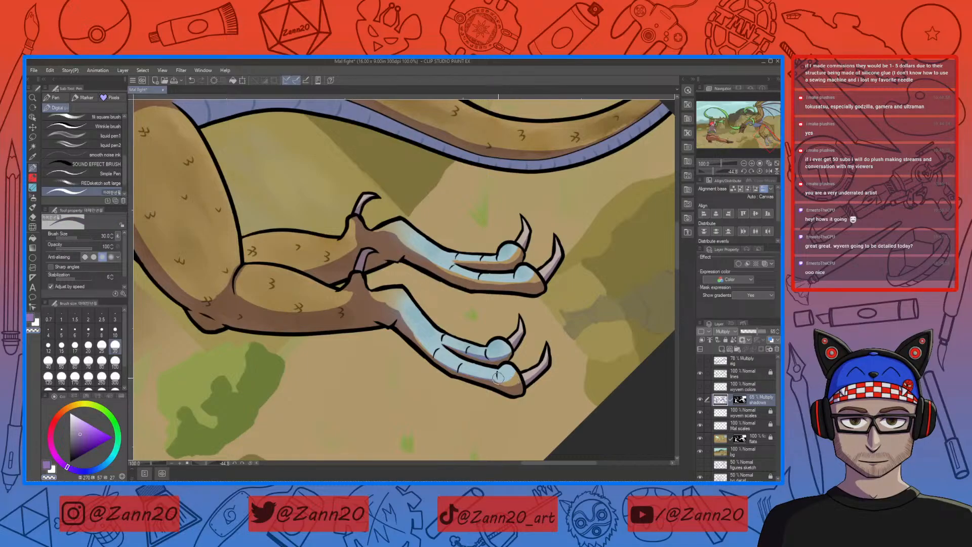
{"action": "left_click_drag", "start_coordinate": [423, 342], "coordinate": [395, 303]}
{"action": "key", "text": "c"}
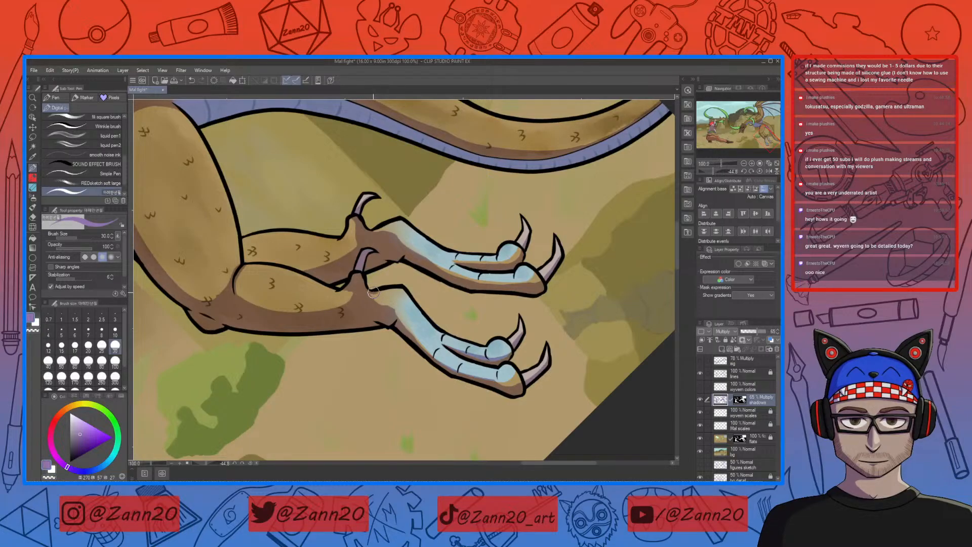
Touch up the shadow across the top of the near foot's ankle, where it meets the blue toe scales.
{"action": "left_click_drag", "start_coordinate": [369, 289], "coordinate": [387, 308]}
{"action": "key", "text": "c"}
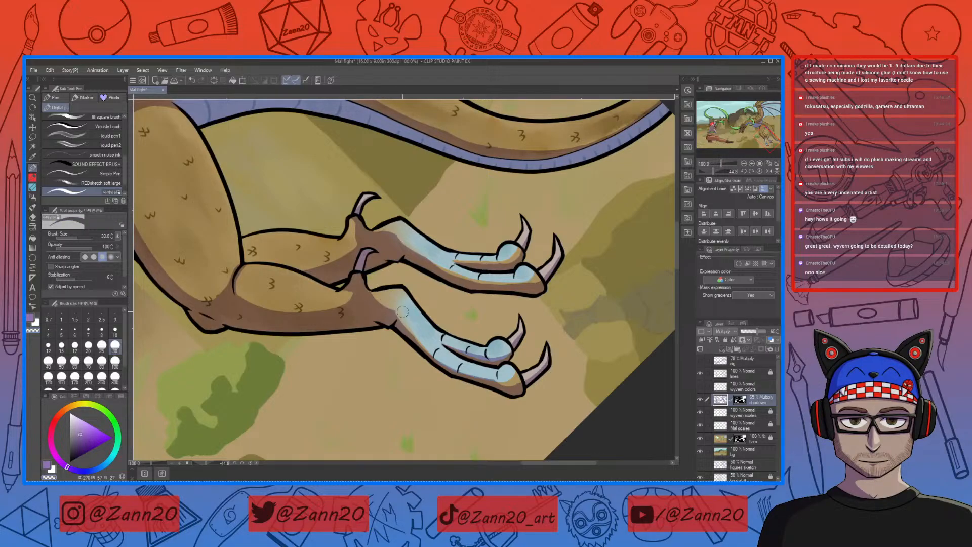
{"action": "mouse_move", "coordinate": [398, 307]}
{"action": "left_mouse_down"}
{"action": "mouse_move", "coordinate": [395, 351]}
{"action": "mouse_move", "coordinate": [435, 321]}
{"action": "left_mouse_up"}
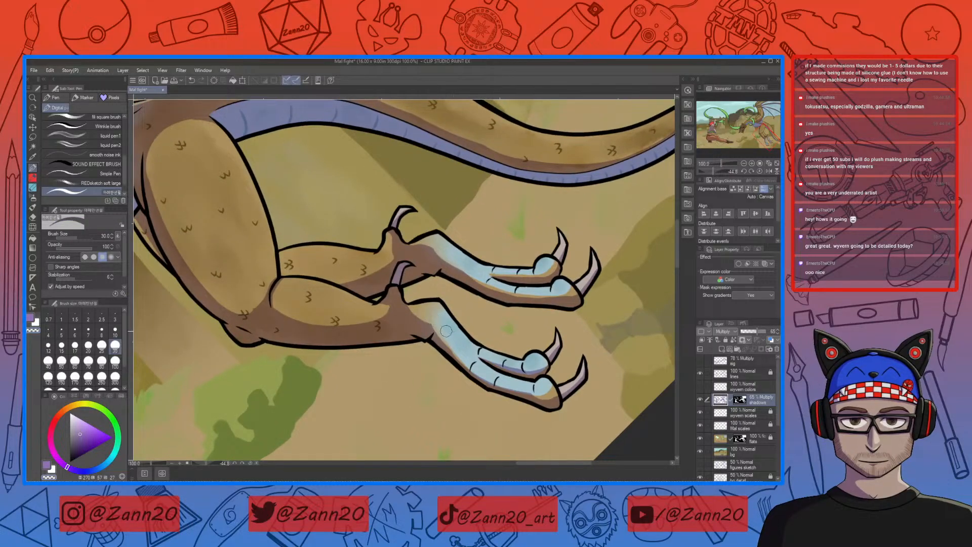
{"action": "left_click_drag", "start_coordinate": [390, 355], "coordinate": [472, 348]}
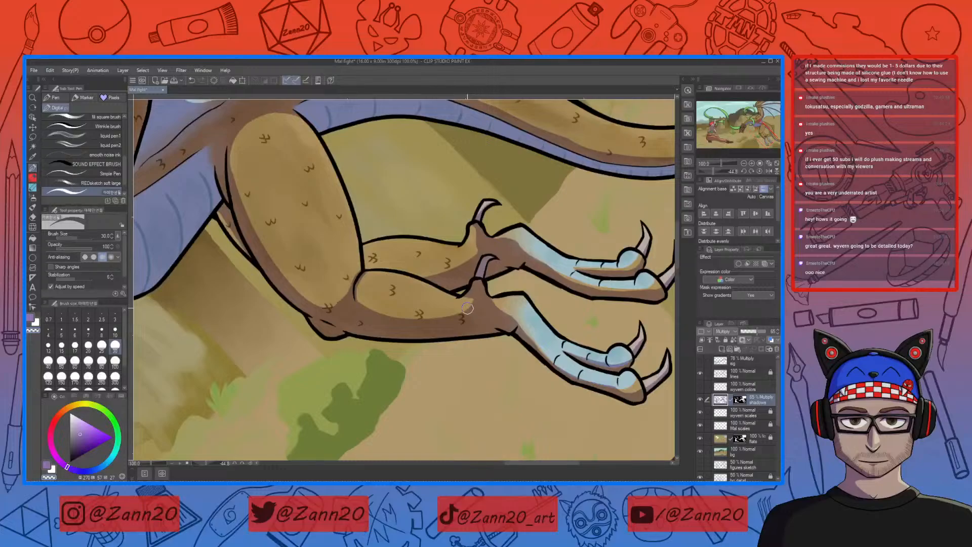
Erase excess shadow around the base of the near foot's rear claw and along the upper ankle.
{"action": "mouse_move", "coordinate": [471, 289]}
{"action": "left_mouse_down"}
{"action": "mouse_move", "coordinate": [469, 299]}
{"action": "mouse_move", "coordinate": [488, 258]}
{"action": "left_mouse_up"}
{"action": "key", "text": "c"}
{"action": "left_click_drag", "start_coordinate": [477, 348], "coordinate": [536, 358]}
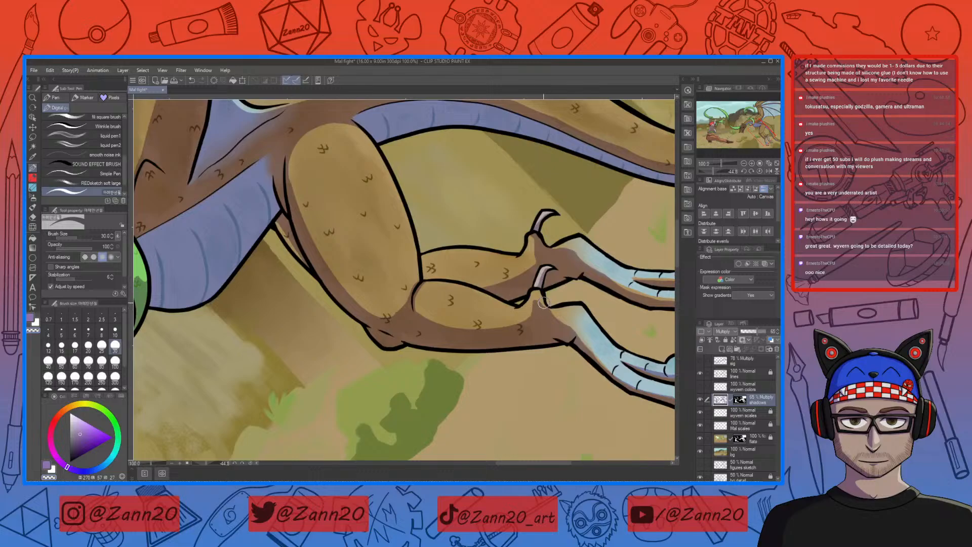
{"action": "left_click_drag", "start_coordinate": [547, 364], "coordinate": [470, 376]}
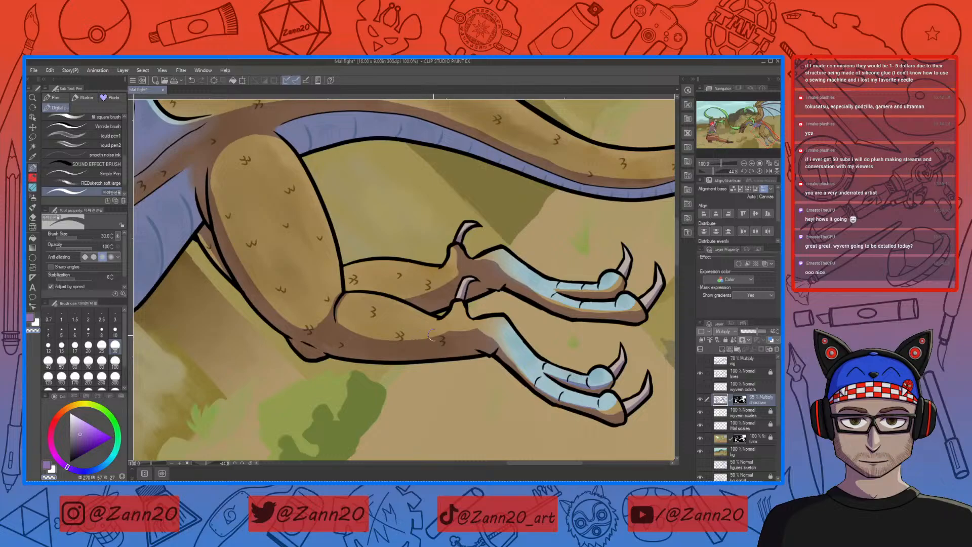
{"action": "left_click_drag", "start_coordinate": [509, 339], "coordinate": [500, 367]}
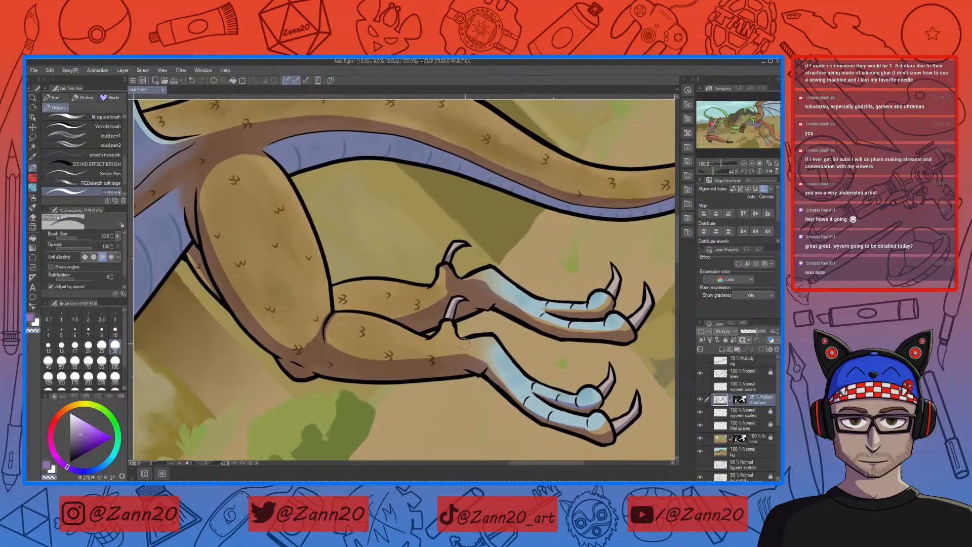
{"action": "left_click_drag", "start_coordinate": [415, 395], "coordinate": [512, 365]}
{"action": "left_click_drag", "start_coordinate": [454, 350], "coordinate": [454, 360]}
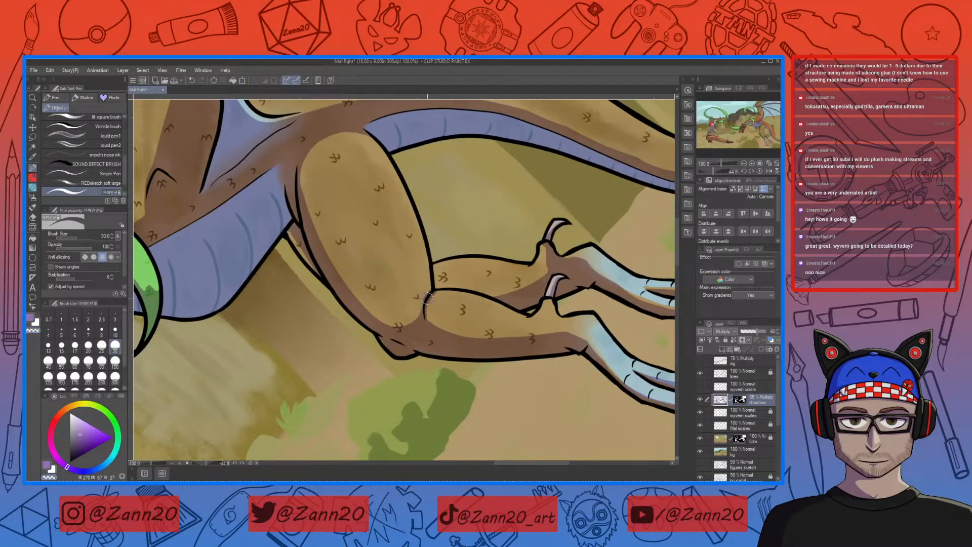
Reset the canvas rotation and examine the shadows on the wyvern's wing and across the whole illustration.
{"action": "left_click_drag", "start_coordinate": [586, 402], "coordinate": [628, 453]}
{"action": "left_click_drag", "start_coordinate": [359, 343], "coordinate": [436, 421]}
{"action": "left_click_drag", "start_coordinate": [410, 339], "coordinate": [477, 425]}
{"action": "left_click_drag", "start_coordinate": [454, 382], "coordinate": [460, 425]}
{"action": "left_click_drag", "start_coordinate": [434, 321], "coordinate": [433, 369]}
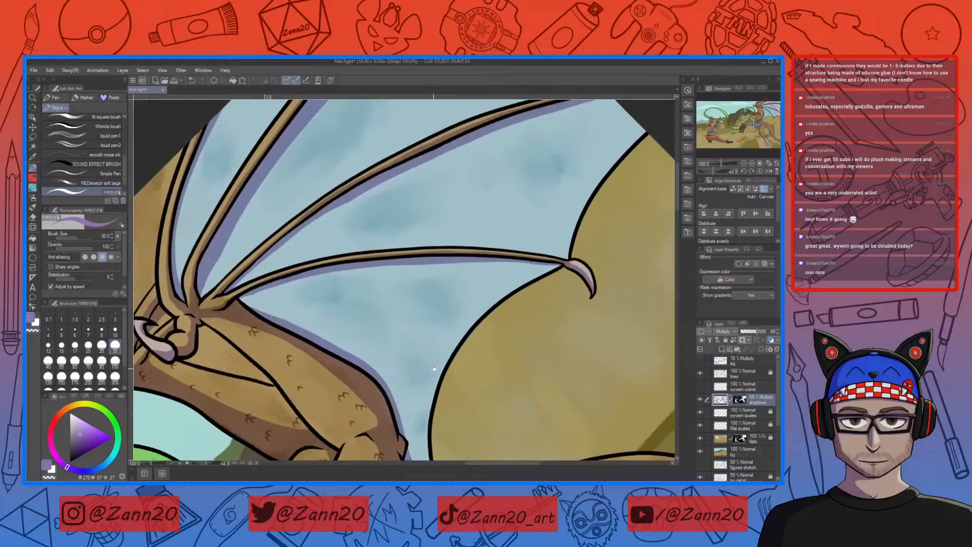
{"action": "key", "text": "r"}
{"action": "mouse_move", "coordinate": [557, 374]}
{"action": "left_mouse_down"}
{"action": "mouse_move", "coordinate": [572, 278]}
{"action": "mouse_move", "coordinate": [579, 289]}
{"action": "left_mouse_up"}
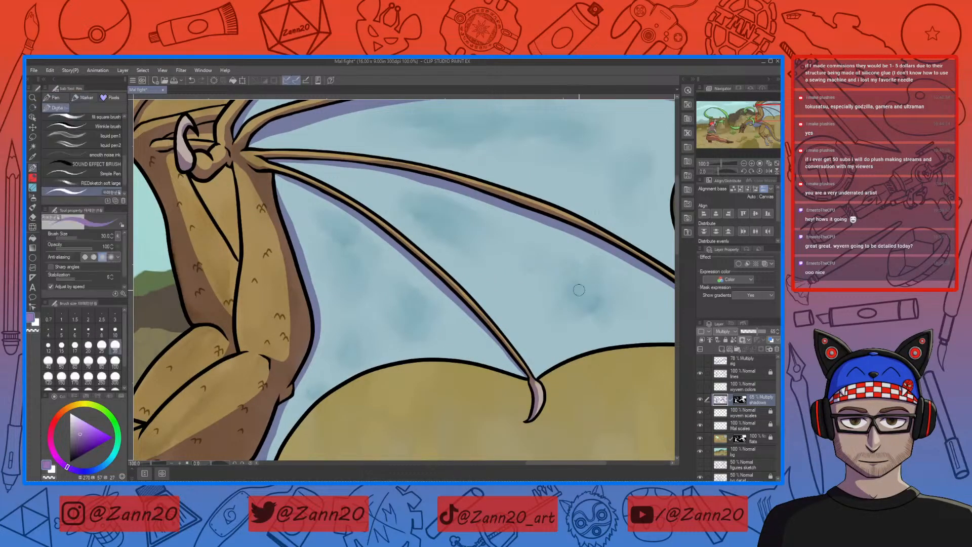
{"action": "key", "text": "ctrl+minus"}
{"action": "key", "text": "ctrl+minus"}
{"action": "key", "text": "ctrl+minus"}
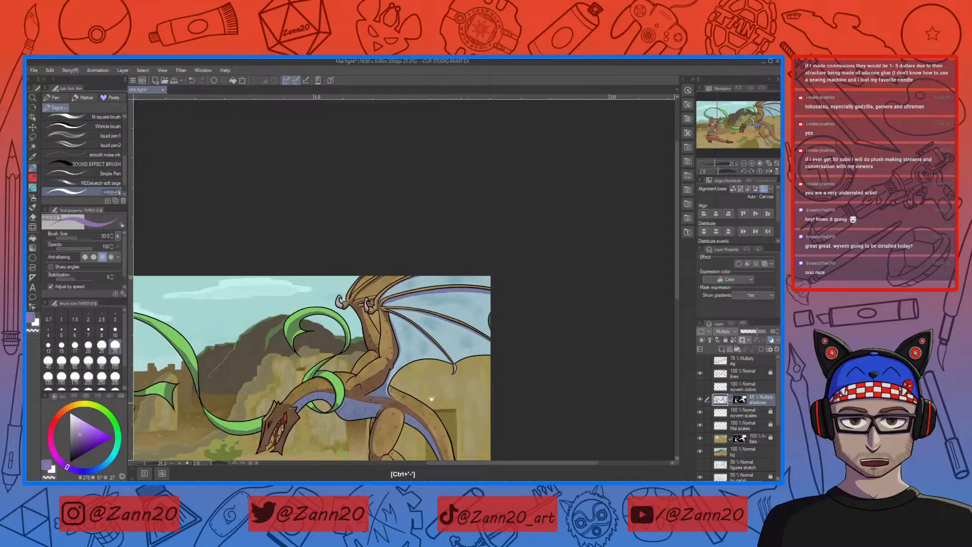
{"action": "left_click_drag", "start_coordinate": [541, 262], "coordinate": [569, 246]}
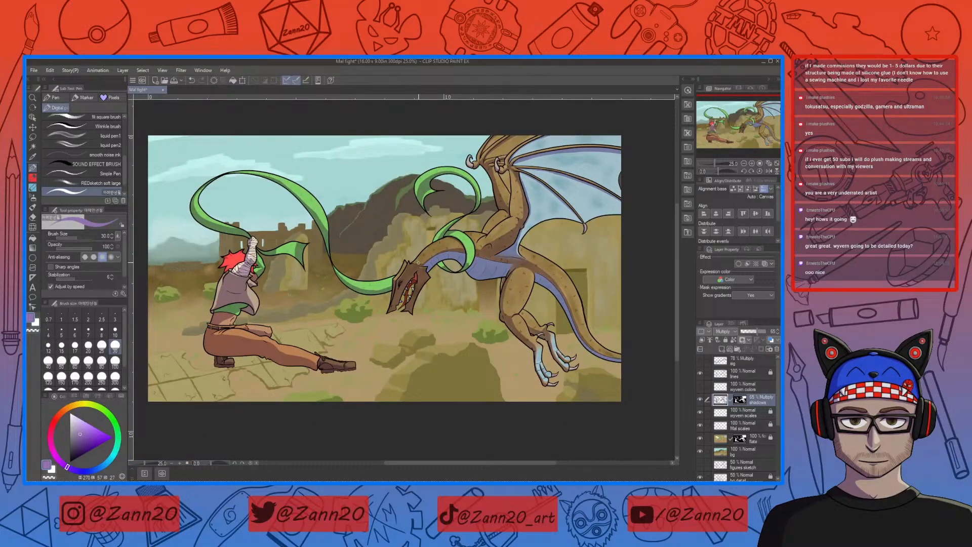
Erase the shadow on the wyvern's neck just behind the head and repaint a thin strip beside the blue throat.
{"action": "key", "text": "ctrl+plus"}
{"action": "key", "text": "ctrl+plus"}
{"action": "key", "text": "ctrl+plus"}
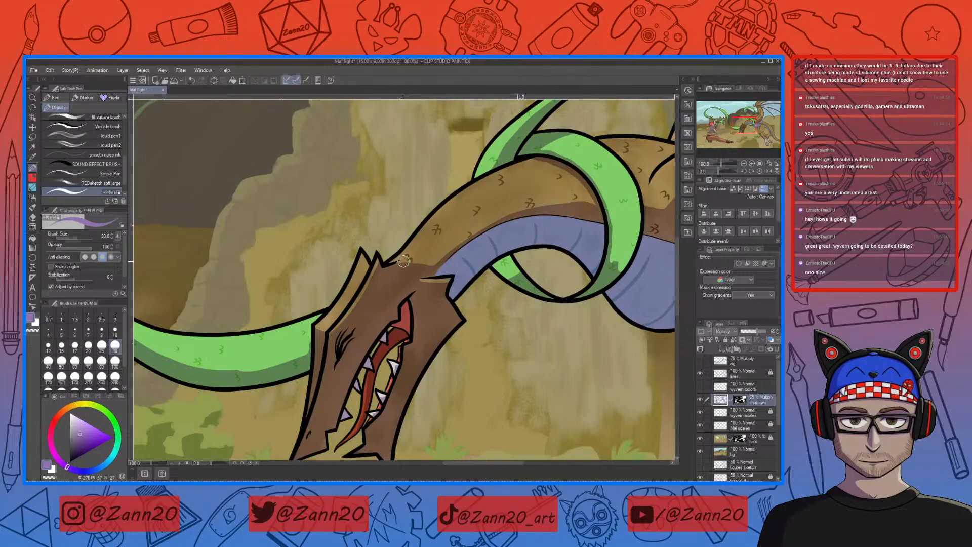
{"action": "key", "text": "c"}
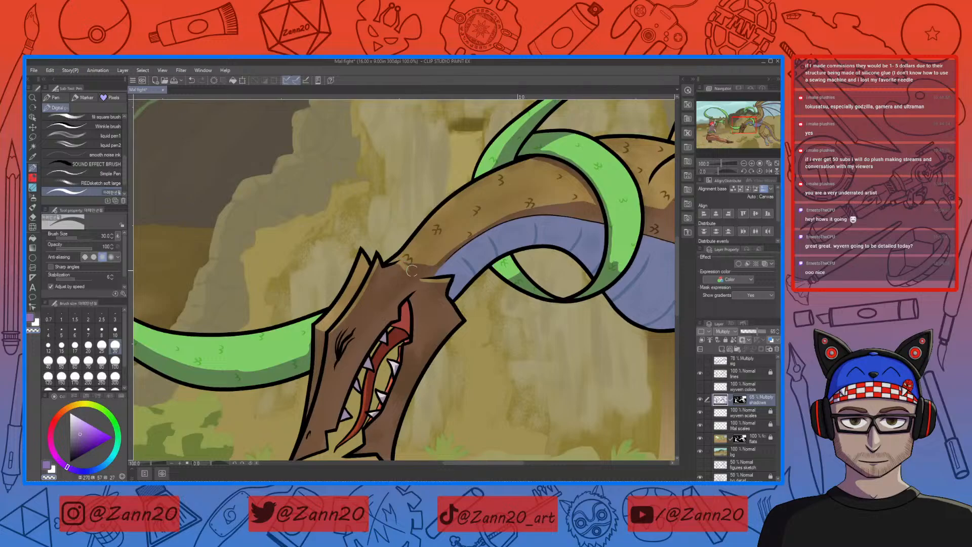
{"action": "mouse_move", "coordinate": [401, 266]}
{"action": "left_mouse_down"}
{"action": "mouse_move", "coordinate": [436, 267]}
{"action": "mouse_move", "coordinate": [408, 271]}
{"action": "mouse_move", "coordinate": [431, 273]}
{"action": "mouse_move", "coordinate": [402, 262]}
{"action": "mouse_move", "coordinate": [426, 276]}
{"action": "mouse_move", "coordinate": [402, 263]}
{"action": "mouse_move", "coordinate": [428, 274]}
{"action": "mouse_move", "coordinate": [406, 273]}
{"action": "mouse_move", "coordinate": [430, 275]}
{"action": "mouse_move", "coordinate": [413, 270]}
{"action": "mouse_move", "coordinate": [434, 266]}
{"action": "mouse_move", "coordinate": [425, 277]}
{"action": "mouse_move", "coordinate": [448, 246]}
{"action": "mouse_move", "coordinate": [424, 273]}
{"action": "mouse_move", "coordinate": [409, 258]}
{"action": "mouse_move", "coordinate": [436, 232]}
{"action": "mouse_move", "coordinate": [401, 260]}
{"action": "mouse_move", "coordinate": [405, 270]}
{"action": "mouse_move", "coordinate": [404, 260]}
{"action": "mouse_move", "coordinate": [425, 257]}
{"action": "mouse_move", "coordinate": [405, 271]}
{"action": "mouse_move", "coordinate": [428, 276]}
{"action": "left_mouse_up"}
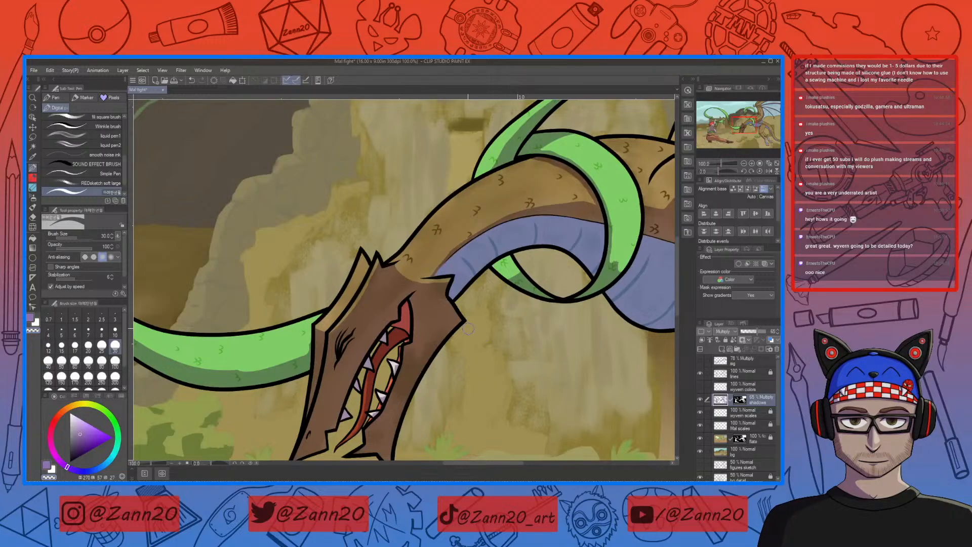
{"action": "key", "text": "c"}
{"action": "left_click_drag", "start_coordinate": [429, 273], "coordinate": [456, 249]}
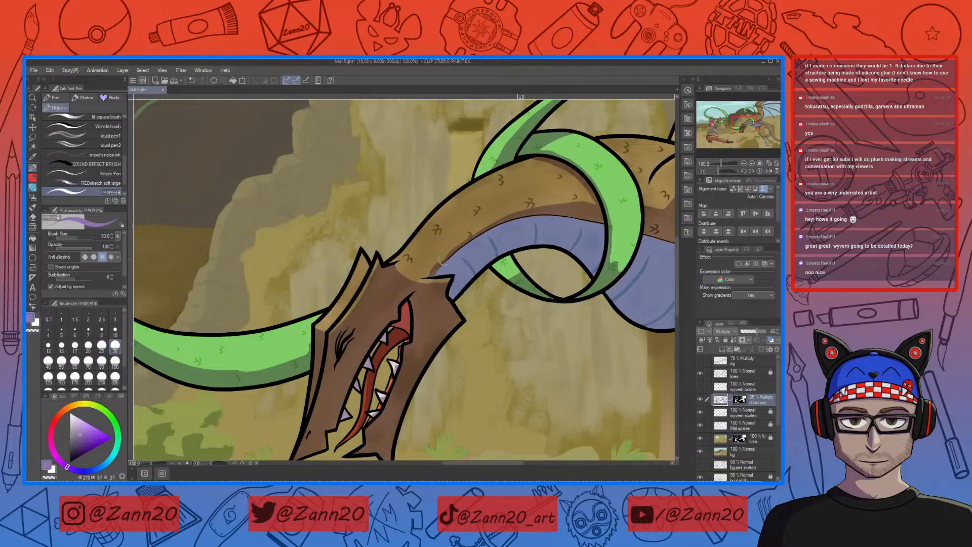
Clean up the shadow edge between the back of the wyvern's head and its lit neck.
{"action": "key", "text": "c"}
{"action": "key", "text": "ctrl+minus"}
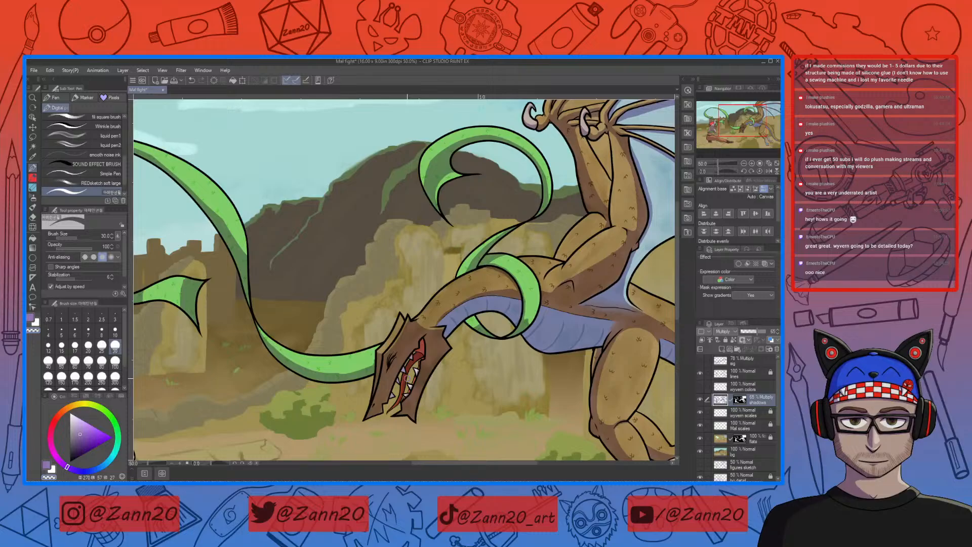
{"action": "key", "text": "ctrl+plus"}
{"action": "key", "text": "ctrl+plus"}
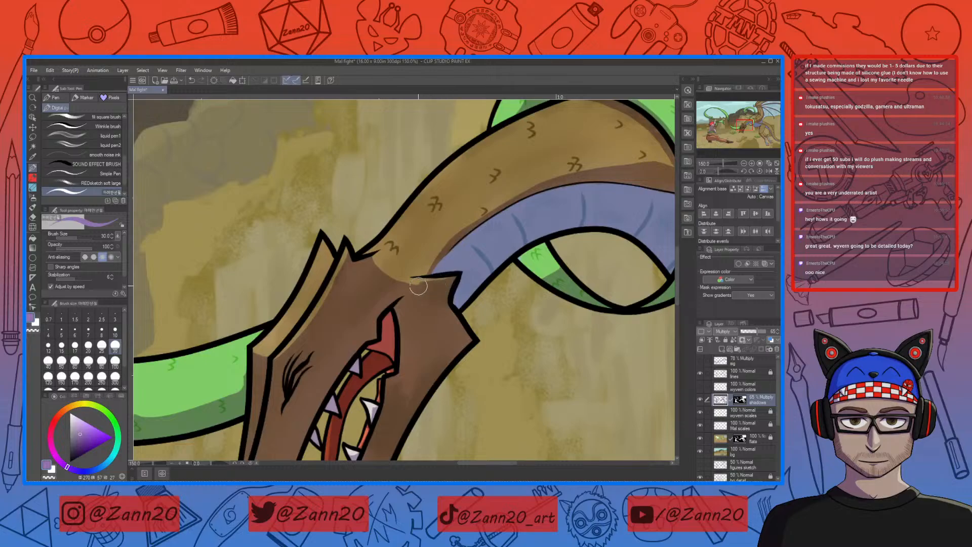
{"action": "left_click_drag", "start_coordinate": [416, 286], "coordinate": [374, 263]}
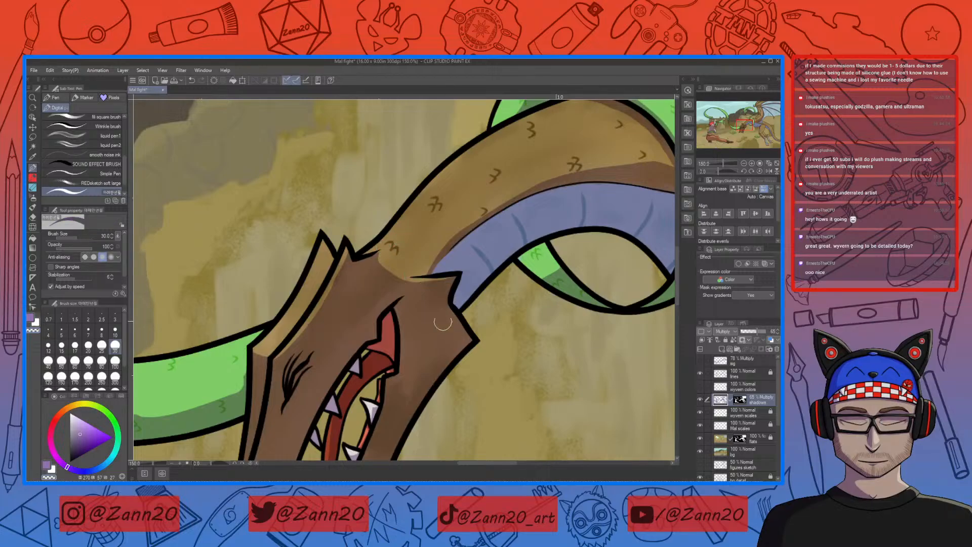
{"action": "left_click_drag", "start_coordinate": [378, 252], "coordinate": [373, 265]}
{"action": "key", "text": "c"}
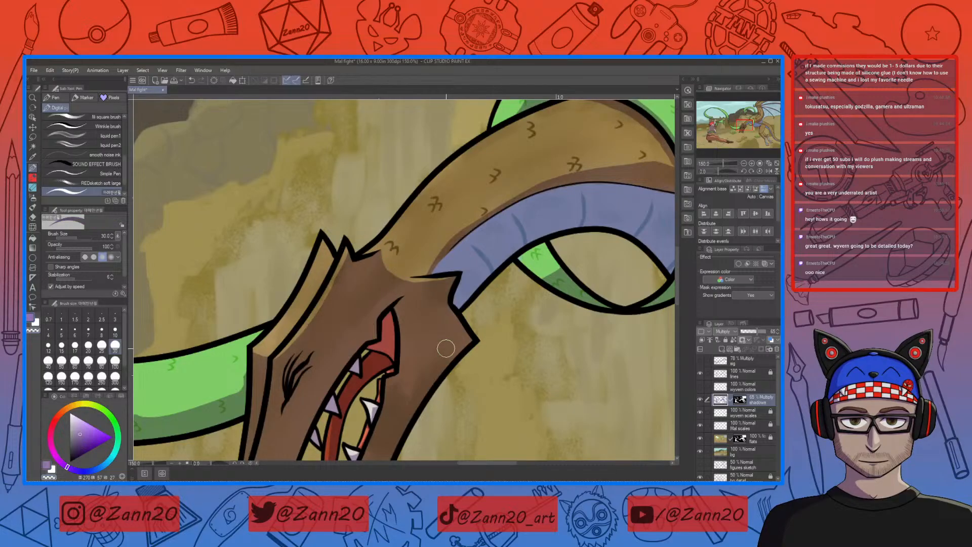
Switch to the Soft square paint brush with density of paint for blending the shadows around the wyvern's neck.
{"action": "key", "text": "ctrl+minus"}
{"action": "key", "text": "ctrl+minus"}
{"action": "key", "text": "ctrl+minus"}
{"action": "left_click_drag", "start_coordinate": [439, 390], "coordinate": [409, 359]}
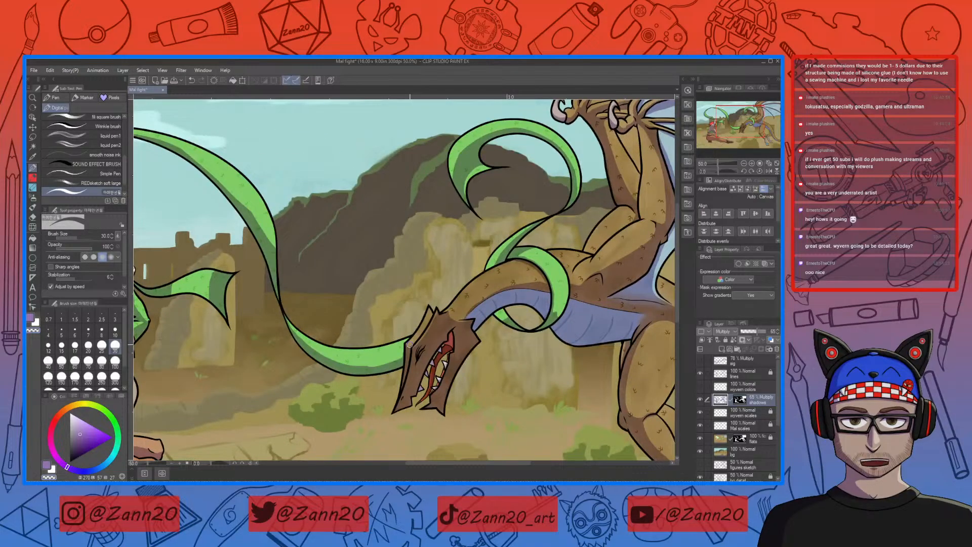
{"action": "key", "text": "b"}
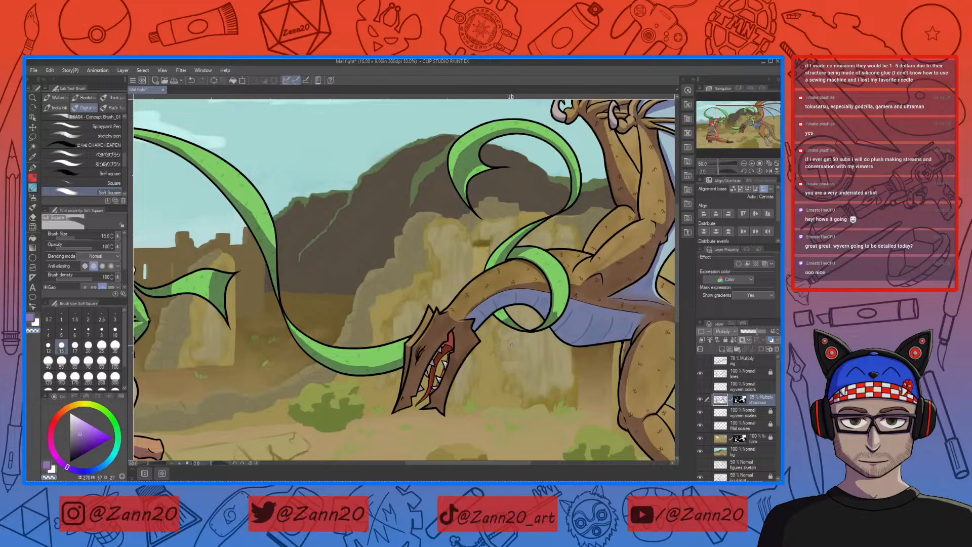
{"action": "key", "text": "bracketright"}
{"action": "key", "text": "bracketright"}
{"action": "key", "text": "bracketright"}
{"action": "key", "text": "bracketright"}
{"action": "key", "text": "bracketright"}
{"action": "key", "text": "ctrl+plus"}
{"action": "left_click_drag", "start_coordinate": [463, 332], "coordinate": [386, 385]}
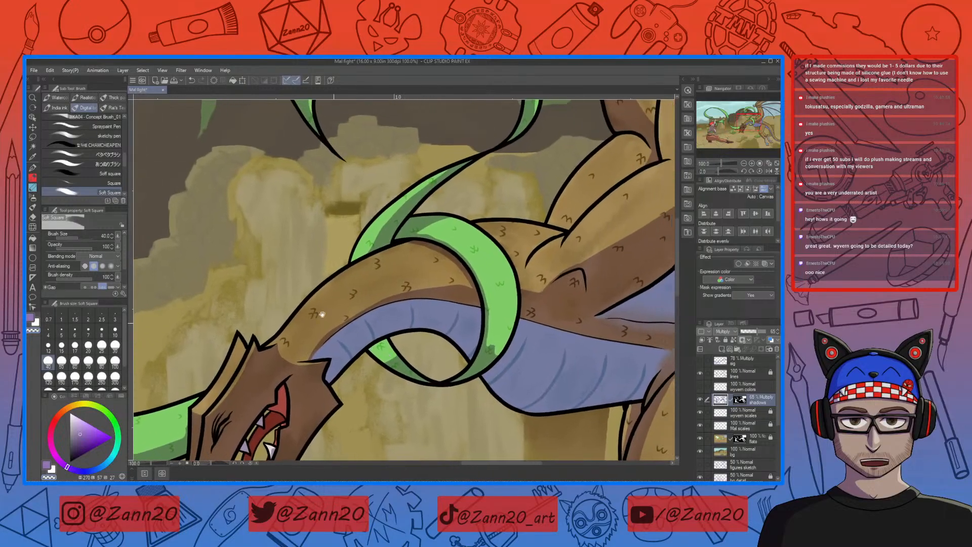
{"action": "left_click", "coordinate": [98, 173]}
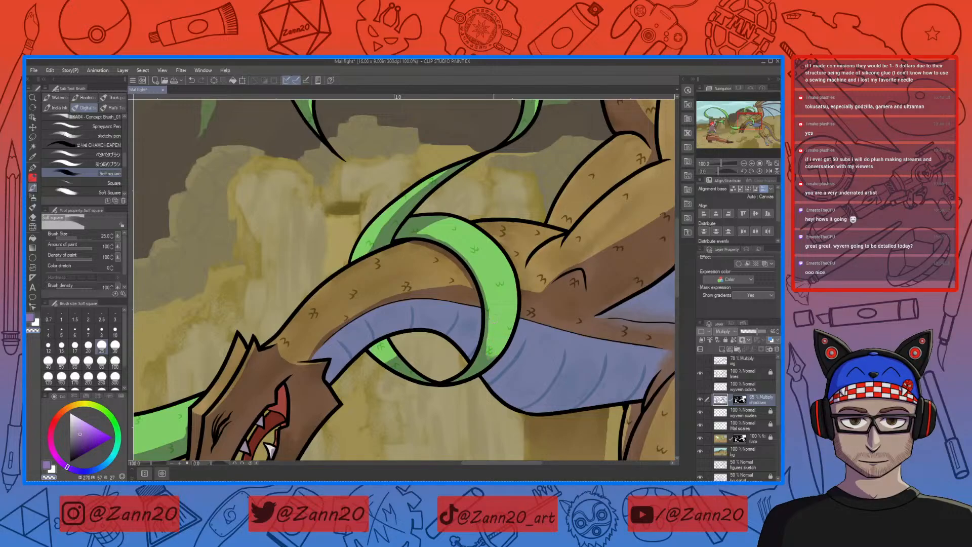
Soften the shadow on the green ribbon's loop around the wyvern's neck using a brush size of 60.
{"action": "key", "text": "c"}
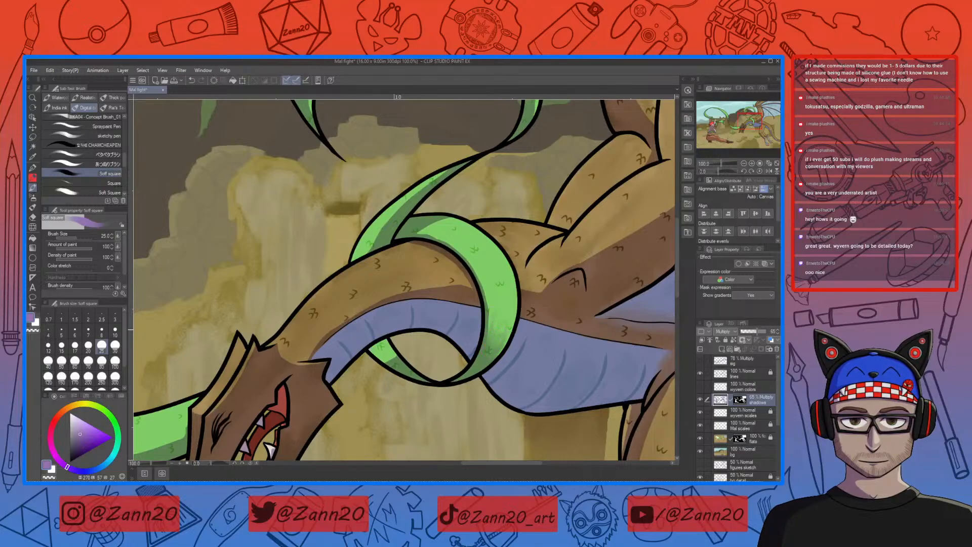
{"action": "key", "text": "c"}
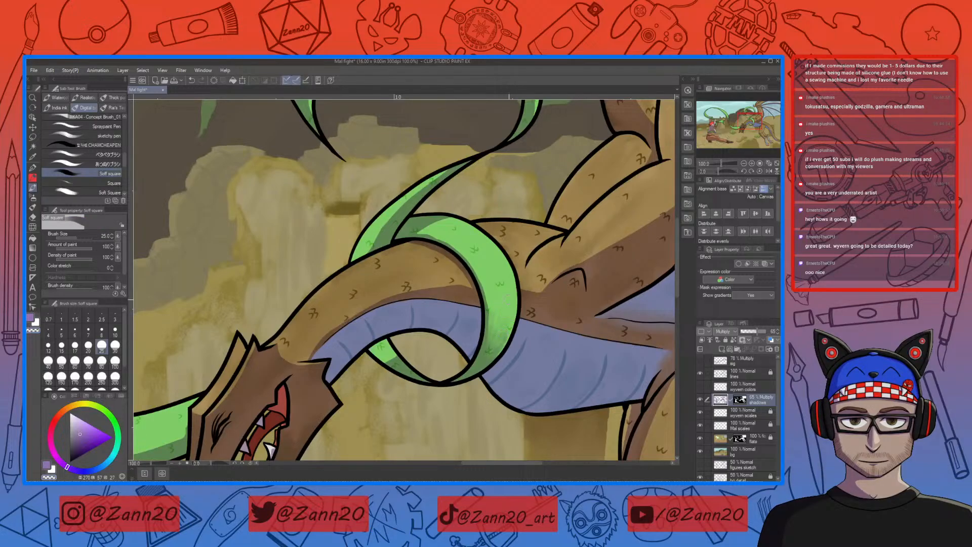
{"action": "key", "text": "bracketright"}
{"action": "key", "text": "bracketright"}
{"action": "key", "text": "bracketright"}
{"action": "key", "text": "bracketright"}
{"action": "key", "text": "c"}
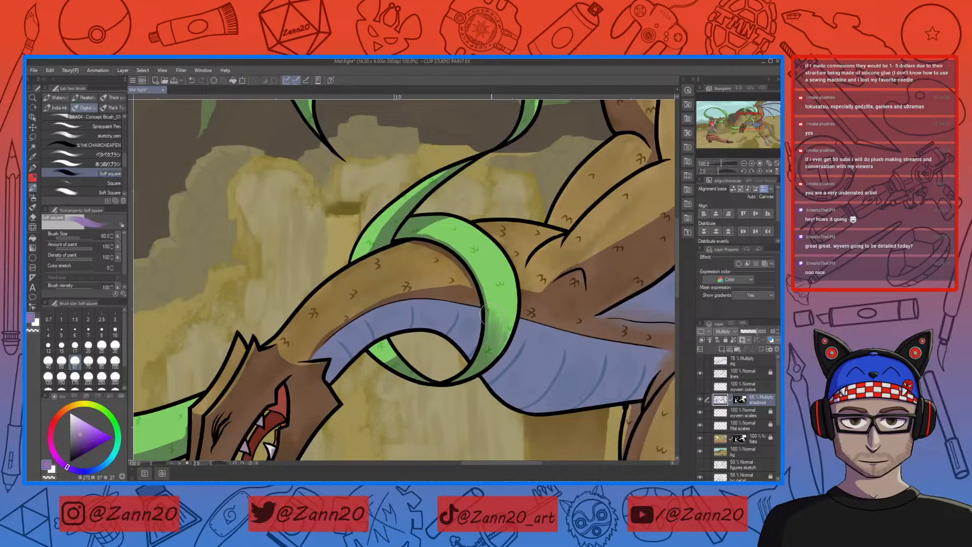
{"action": "left_click_drag", "start_coordinate": [502, 331], "coordinate": [508, 334]}
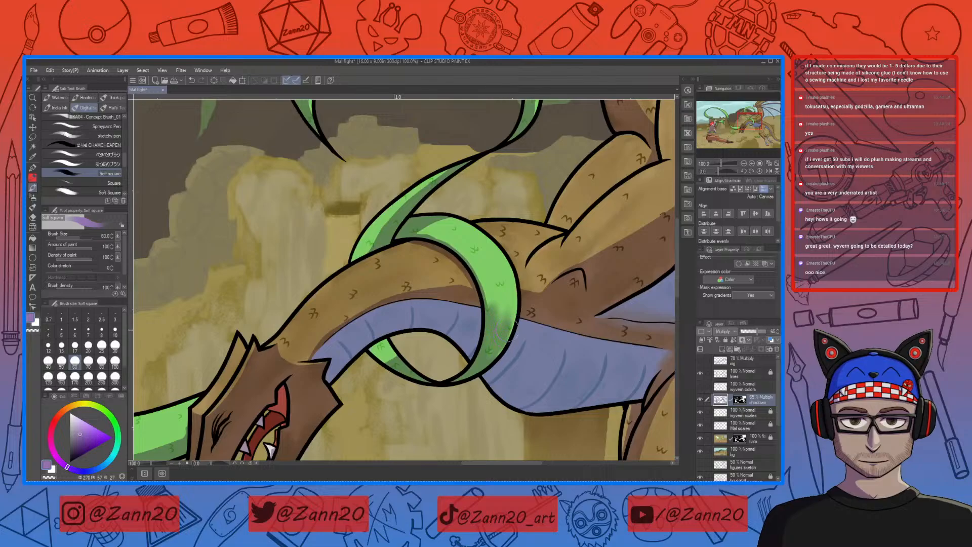
{"action": "mouse_move", "coordinate": [512, 313]}
{"action": "left_mouse_down"}
{"action": "mouse_move", "coordinate": [492, 321]}
{"action": "mouse_move", "coordinate": [510, 310]}
{"action": "mouse_move", "coordinate": [484, 282]}
{"action": "mouse_move", "coordinate": [489, 305]}
{"action": "mouse_move", "coordinate": [509, 297]}
{"action": "mouse_move", "coordinate": [481, 277]}
{"action": "left_mouse_up"}
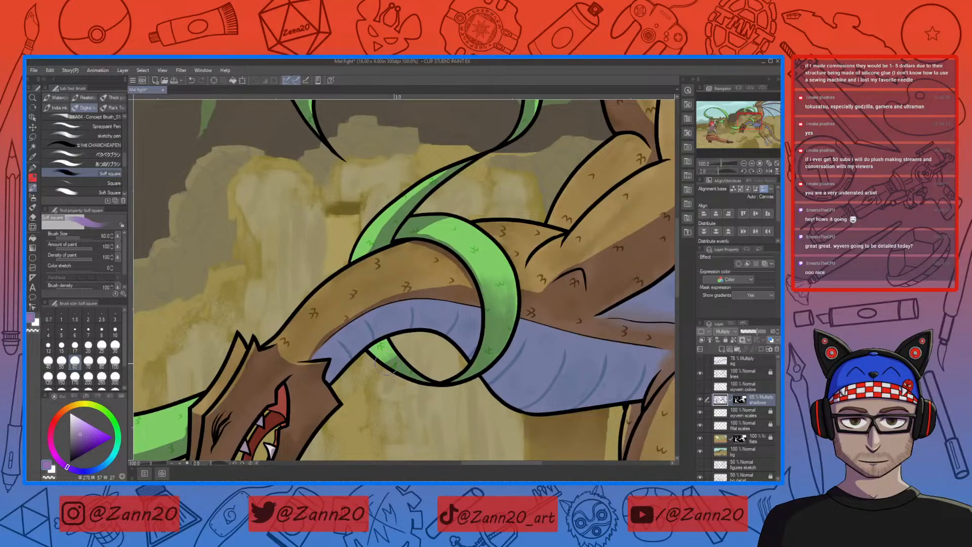
{"action": "key", "text": "c"}
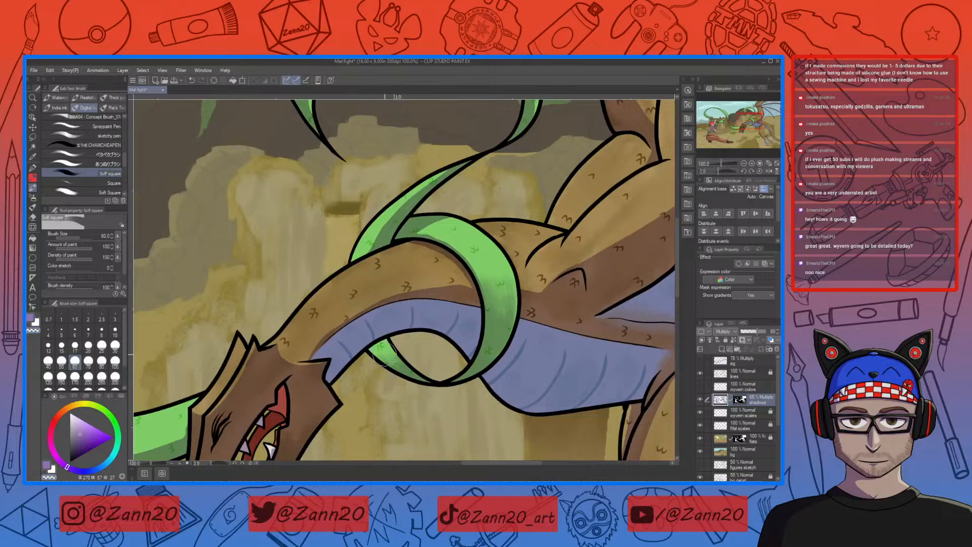
{"action": "key", "text": "c"}
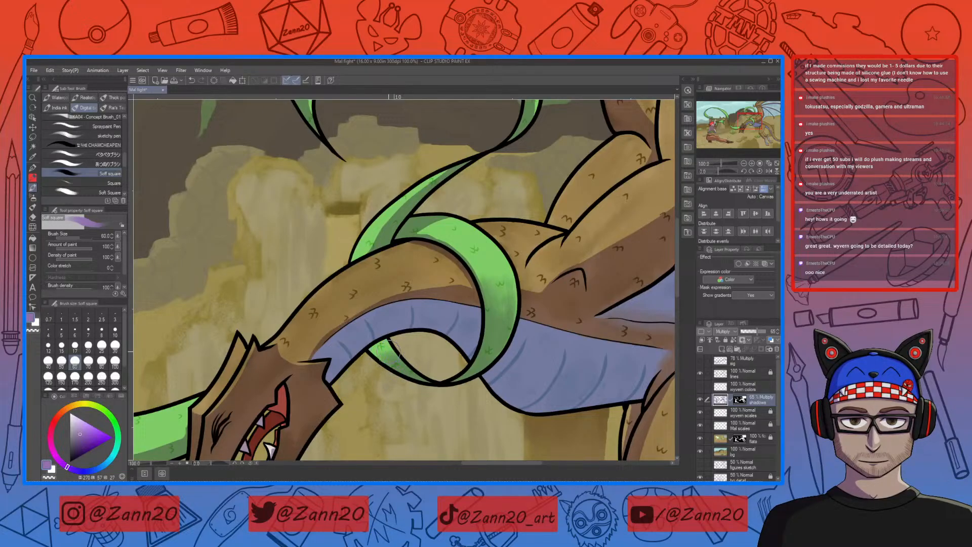
Erase and soften the shadow edges on the wide fold at the green ribbon's pointed end.
{"action": "mouse_move", "coordinate": [458, 344]}
{"action": "left_mouse_down"}
{"action": "mouse_move", "coordinate": [514, 416]}
{"action": "mouse_move", "coordinate": [503, 390]}
{"action": "left_mouse_up"}
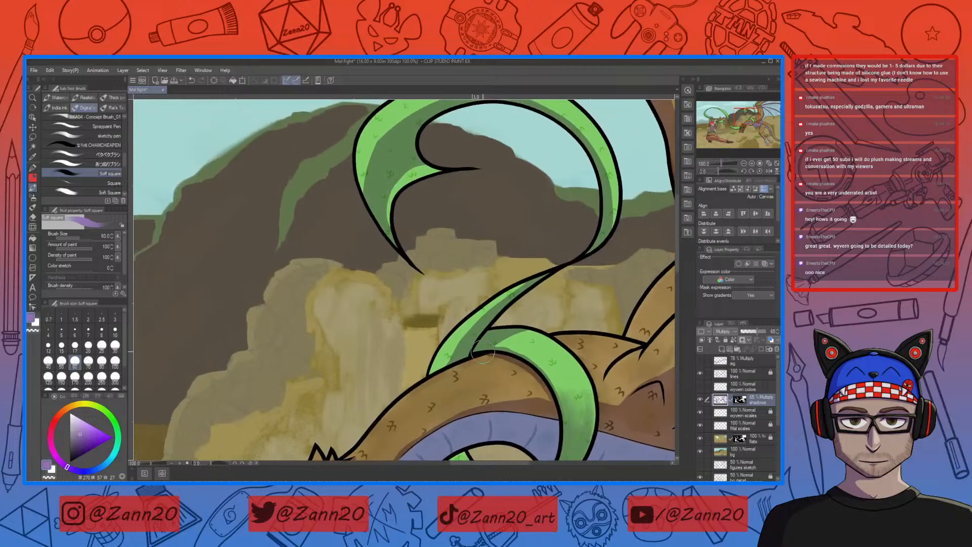
{"action": "mouse_move", "coordinate": [567, 260]}
{"action": "left_mouse_down"}
{"action": "mouse_move", "coordinate": [529, 337]}
{"action": "mouse_move", "coordinate": [566, 351]}
{"action": "left_mouse_up"}
{"action": "key", "text": "c"}
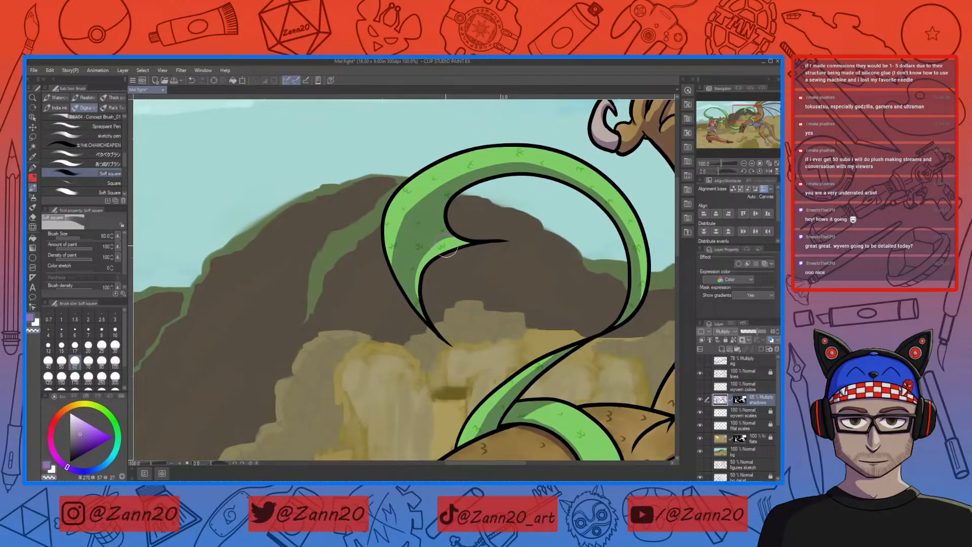
{"action": "left_click_drag", "start_coordinate": [430, 248], "coordinate": [454, 231]}
{"action": "mouse_move", "coordinate": [429, 280]}
{"action": "left_mouse_down"}
{"action": "mouse_move", "coordinate": [421, 261]}
{"action": "mouse_move", "coordinate": [430, 288]}
{"action": "left_mouse_up"}
{"action": "left_click_drag", "start_coordinate": [455, 228], "coordinate": [430, 295]}
{"action": "mouse_move", "coordinate": [453, 229]}
{"action": "left_mouse_down"}
{"action": "mouse_move", "coordinate": [427, 285]}
{"action": "mouse_move", "coordinate": [412, 260]}
{"action": "mouse_move", "coordinate": [451, 232]}
{"action": "mouse_move", "coordinate": [426, 294]}
{"action": "mouse_move", "coordinate": [424, 271]}
{"action": "mouse_move", "coordinate": [446, 254]}
{"action": "mouse_move", "coordinate": [439, 228]}
{"action": "mouse_move", "coordinate": [434, 241]}
{"action": "mouse_move", "coordinate": [405, 220]}
{"action": "left_mouse_up"}
{"action": "mouse_move", "coordinate": [395, 258]}
{"action": "left_mouse_down"}
{"action": "mouse_move", "coordinate": [409, 216]}
{"action": "mouse_move", "coordinate": [434, 192]}
{"action": "left_mouse_up"}
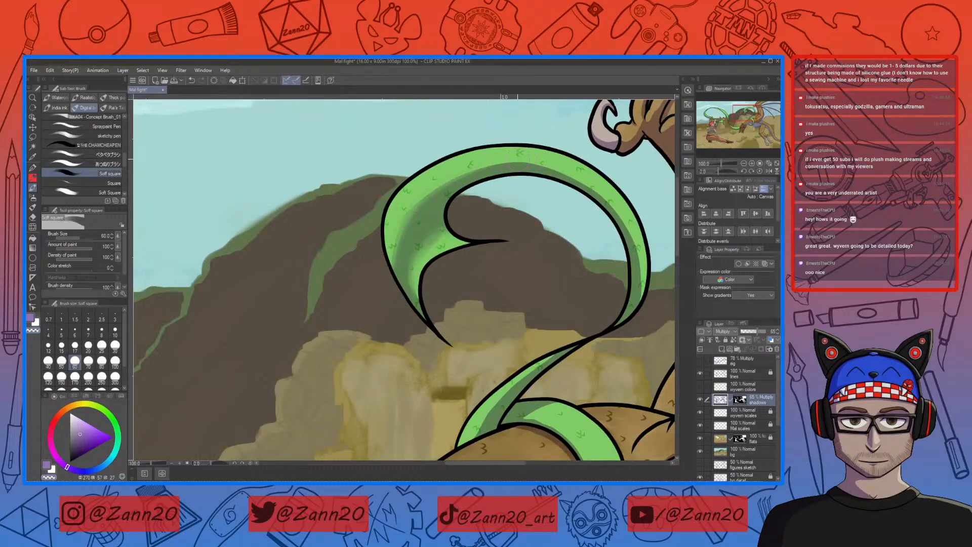
Paint soft shadow back along the green ribbon's outer fold and the inner edge of its upper curl.
{"action": "key", "text": "c"}
{"action": "mouse_move", "coordinate": [400, 279]}
{"action": "left_mouse_down"}
{"action": "mouse_move", "coordinate": [399, 247]}
{"action": "mouse_move", "coordinate": [431, 187]}
{"action": "mouse_move", "coordinate": [470, 169]}
{"action": "left_mouse_up"}
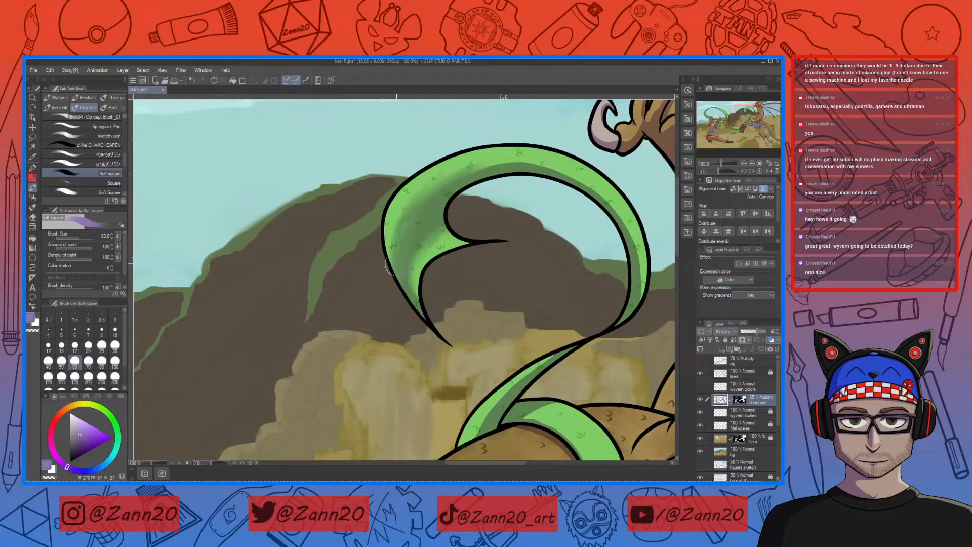
{"action": "mouse_move", "coordinate": [430, 198]}
{"action": "left_mouse_down"}
{"action": "mouse_move", "coordinate": [458, 175]}
{"action": "mouse_move", "coordinate": [547, 166]}
{"action": "mouse_move", "coordinate": [577, 186]}
{"action": "left_mouse_up"}
{"action": "key", "text": "c"}
{"action": "key", "text": "c"}
{"action": "left_click_drag", "start_coordinate": [527, 165], "coordinate": [557, 173]}
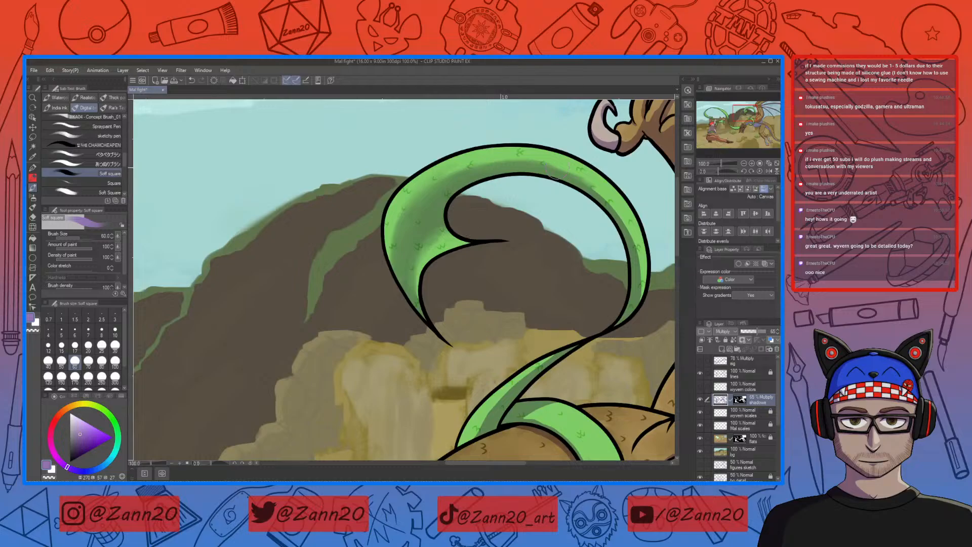
Switch to the Soft airbrush at size 100 and blend shadow on the green ribbon's upper curl and neck loop.
{"action": "mouse_move", "coordinate": [627, 215]}
{"action": "left_mouse_down"}
{"action": "mouse_move", "coordinate": [634, 288]}
{"action": "mouse_move", "coordinate": [608, 196]}
{"action": "mouse_move", "coordinate": [635, 292]}
{"action": "mouse_move", "coordinate": [645, 274]}
{"action": "mouse_move", "coordinate": [628, 200]}
{"action": "mouse_move", "coordinate": [631, 225]}
{"action": "left_mouse_up"}
{"action": "key", "text": "c"}
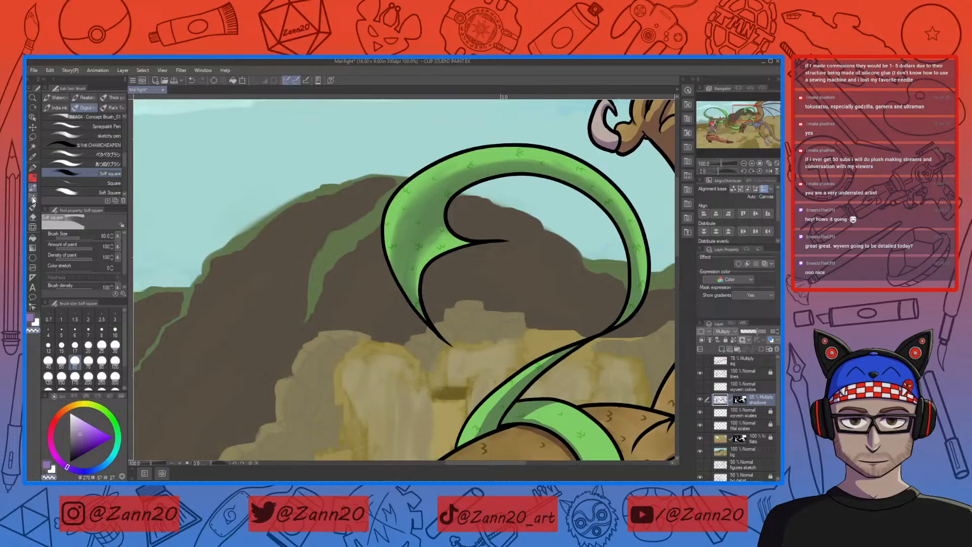
{"action": "left_click", "coordinate": [33, 198]}
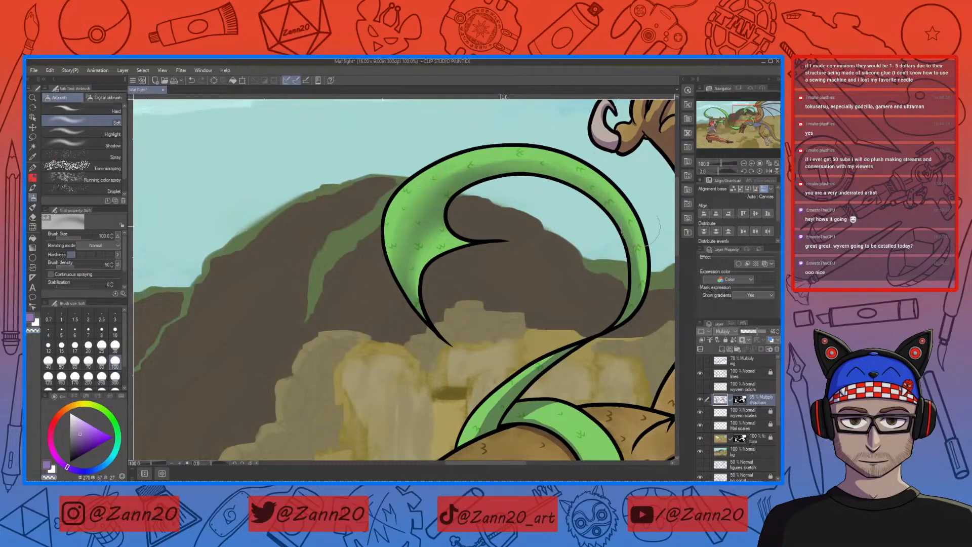
{"action": "left_click_drag", "start_coordinate": [599, 391], "coordinate": [520, 292]}
{"action": "left_click_drag", "start_coordinate": [490, 353], "coordinate": [531, 272]}
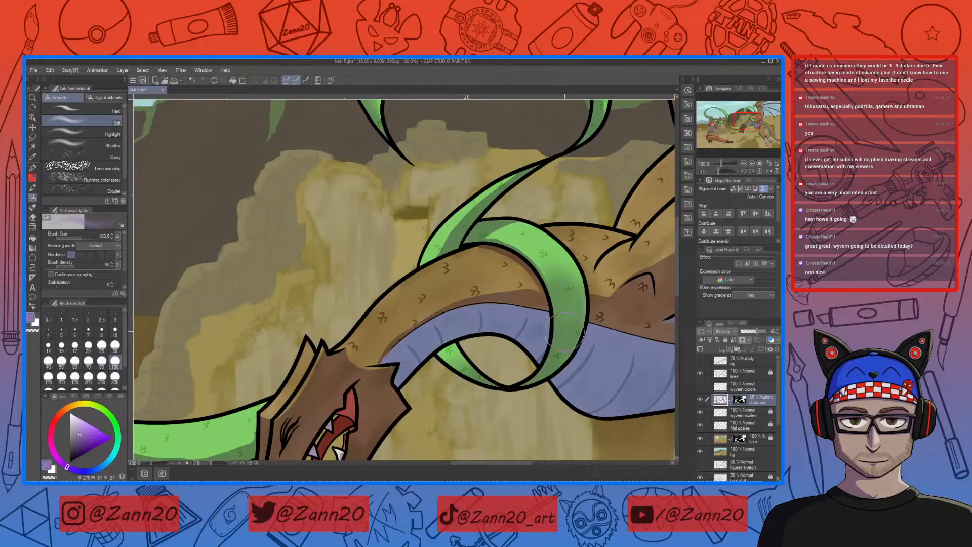
Airbrush finer shadows along the ribbon's neck loop and the narrow end of its upper curl with brush size 20.
{"action": "left_click", "coordinate": [88, 345]}
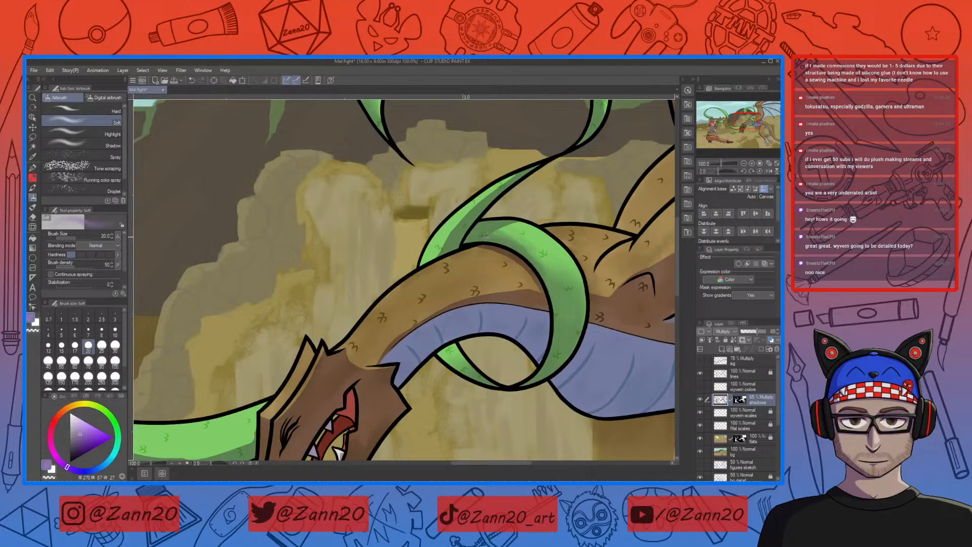
{"action": "left_click_drag", "start_coordinate": [517, 230], "coordinate": [501, 228]}
{"action": "left_click_drag", "start_coordinate": [443, 245], "coordinate": [473, 211]}
{"action": "mouse_move", "coordinate": [437, 254]}
{"action": "left_mouse_down"}
{"action": "mouse_move", "coordinate": [481, 196]}
{"action": "mouse_move", "coordinate": [506, 340]}
{"action": "mouse_move", "coordinate": [500, 382]}
{"action": "left_mouse_up"}
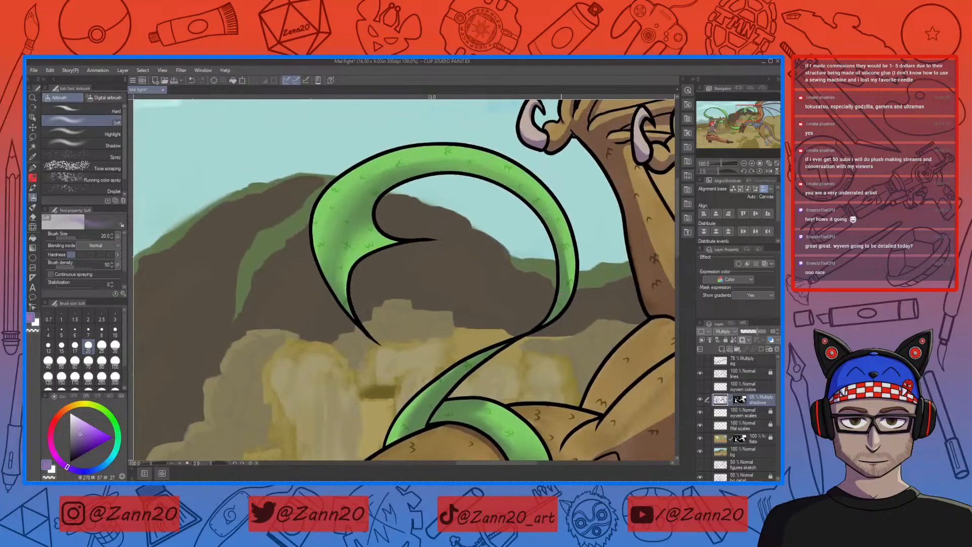
{"action": "mouse_move", "coordinate": [565, 256]}
{"action": "left_mouse_down"}
{"action": "mouse_move", "coordinate": [571, 290]}
{"action": "mouse_move", "coordinate": [571, 274]}
{"action": "left_mouse_up"}
{"action": "left_click_drag", "start_coordinate": [480, 366], "coordinate": [568, 271]}
{"action": "left_click_drag", "start_coordinate": [531, 390], "coordinate": [509, 357]}
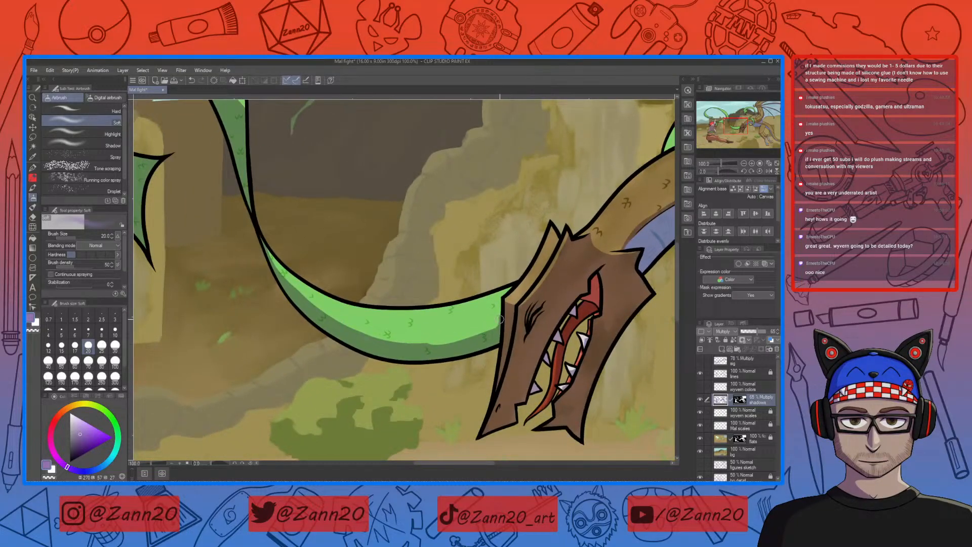
Airbrush soft shadow along the ribbon's low sweep leading to the wyvern's head, using brush size 50.
{"action": "left_click_drag", "start_coordinate": [499, 318], "coordinate": [498, 323]}
{"action": "left_click", "coordinate": [62, 361]}
{"action": "mouse_move", "coordinate": [484, 330]}
{"action": "left_mouse_down"}
{"action": "mouse_move", "coordinate": [391, 346]}
{"action": "mouse_move", "coordinate": [459, 339]}
{"action": "mouse_move", "coordinate": [406, 348]}
{"action": "mouse_move", "coordinate": [454, 341]}
{"action": "mouse_move", "coordinate": [363, 337]}
{"action": "mouse_move", "coordinate": [402, 340]}
{"action": "mouse_move", "coordinate": [256, 245]}
{"action": "left_mouse_up"}
{"action": "left_click_drag", "start_coordinate": [324, 308], "coordinate": [355, 318]}
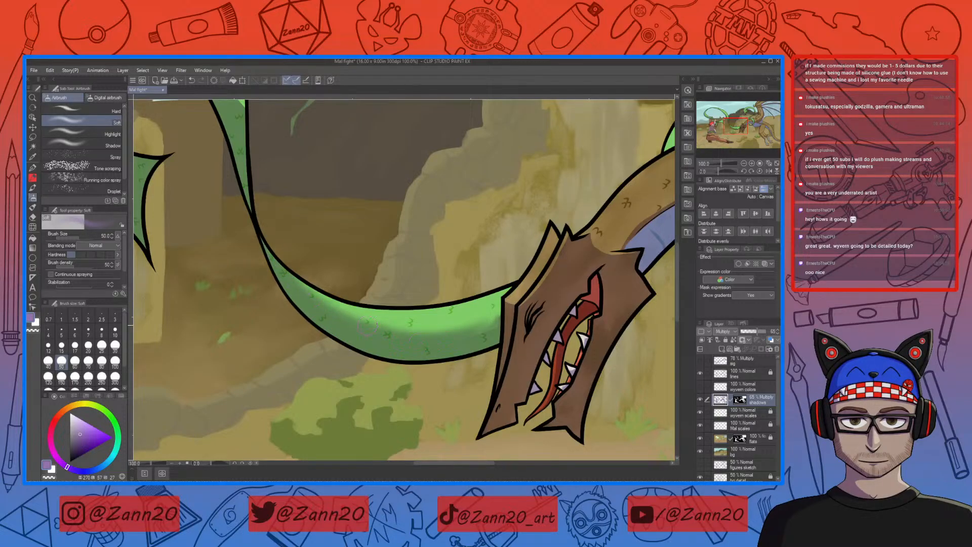
{"action": "mouse_move", "coordinate": [319, 177]}
{"action": "left_mouse_down"}
{"action": "mouse_move", "coordinate": [371, 250]}
{"action": "mouse_move", "coordinate": [353, 248]}
{"action": "mouse_move", "coordinate": [325, 198]}
{"action": "left_mouse_up"}
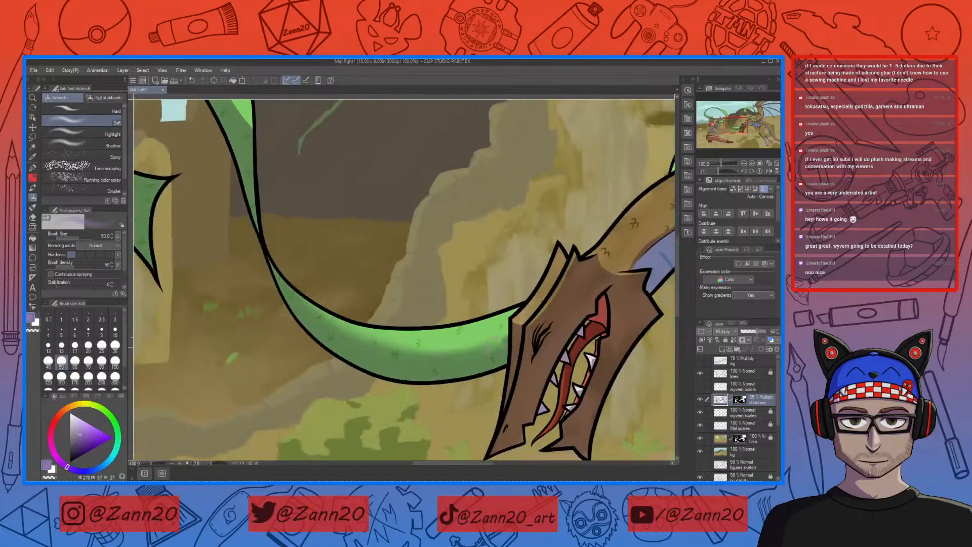
{"action": "left_click_drag", "start_coordinate": [496, 337], "coordinate": [500, 338]}
Airbrush shadow along the inner edge of the ribbon's large arch in the sky.
{"action": "left_click_drag", "start_coordinate": [426, 294], "coordinate": [520, 458]}
{"action": "mouse_move", "coordinate": [298, 218]}
{"action": "left_mouse_down"}
{"action": "mouse_move", "coordinate": [342, 291]}
{"action": "mouse_move", "coordinate": [271, 195]}
{"action": "mouse_move", "coordinate": [347, 286]}
{"action": "mouse_move", "coordinate": [259, 179]}
{"action": "left_mouse_up"}
{"action": "mouse_move", "coordinate": [332, 263]}
{"action": "left_mouse_down"}
{"action": "mouse_move", "coordinate": [300, 220]}
{"action": "mouse_move", "coordinate": [224, 154]}
{"action": "mouse_move", "coordinate": [217, 134]}
{"action": "mouse_move", "coordinate": [314, 235]}
{"action": "mouse_move", "coordinate": [218, 126]}
{"action": "left_mouse_up"}
{"action": "mouse_move", "coordinate": [269, 177]}
{"action": "left_mouse_down"}
{"action": "mouse_move", "coordinate": [448, 334]}
{"action": "mouse_move", "coordinate": [564, 400]}
{"action": "left_mouse_up"}
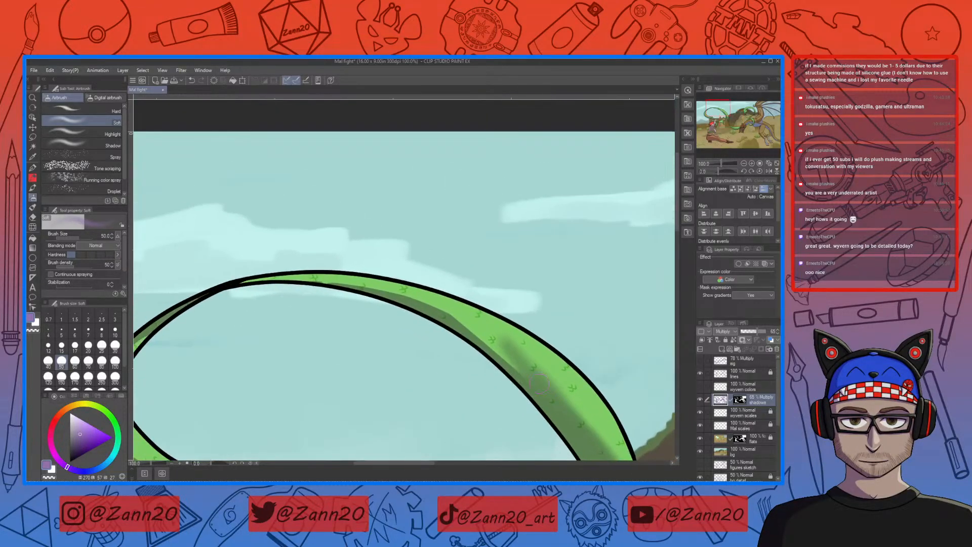
{"action": "left_click_drag", "start_coordinate": [501, 354], "coordinate": [468, 335]}
{"action": "mouse_move", "coordinate": [526, 384]}
{"action": "left_mouse_down"}
{"action": "mouse_move", "coordinate": [421, 307]}
{"action": "mouse_move", "coordinate": [286, 279]}
{"action": "left_mouse_up"}
{"action": "left_click_drag", "start_coordinate": [367, 286], "coordinate": [264, 279]}
{"action": "mouse_move", "coordinate": [502, 349]}
{"action": "left_mouse_down"}
{"action": "mouse_move", "coordinate": [395, 296]}
{"action": "mouse_move", "coordinate": [227, 299]}
{"action": "mouse_move", "coordinate": [444, 309]}
{"action": "mouse_move", "coordinate": [383, 284]}
{"action": "mouse_move", "coordinate": [237, 289]}
{"action": "left_mouse_up"}
{"action": "left_click_drag", "start_coordinate": [430, 304], "coordinate": [589, 449]}
{"action": "left_click_drag", "start_coordinate": [501, 330], "coordinate": [712, 268]}
Airbrush shadow on the ribbon's curve running from the sky arch down to the fighter's wrapped fist.
{"action": "mouse_move", "coordinate": [348, 285]}
{"action": "left_mouse_down"}
{"action": "mouse_move", "coordinate": [304, 338]}
{"action": "mouse_move", "coordinate": [357, 397]}
{"action": "left_mouse_up"}
{"action": "left_click_drag", "start_coordinate": [324, 357], "coordinate": [349, 393]}
{"action": "left_click_drag", "start_coordinate": [302, 307], "coordinate": [409, 419]}
{"action": "left_click_drag", "start_coordinate": [357, 397], "coordinate": [451, 429]}
{"action": "left_click_drag", "start_coordinate": [330, 379], "coordinate": [372, 397]}
Airbrush soft shadow over the ribbon's loose pointed tail beside the fighter's wrapped fist.
{"action": "left_click_drag", "start_coordinate": [321, 233], "coordinate": [405, 157]}
{"action": "mouse_move", "coordinate": [526, 362]}
{"action": "left_mouse_down"}
{"action": "mouse_move", "coordinate": [530, 340]}
{"action": "mouse_move", "coordinate": [517, 323]}
{"action": "left_mouse_up"}
{"action": "left_click_drag", "start_coordinate": [610, 308], "coordinate": [598, 354]}
{"action": "mouse_move", "coordinate": [587, 306]}
{"action": "left_mouse_down"}
{"action": "mouse_move", "coordinate": [581, 340]}
{"action": "mouse_move", "coordinate": [591, 318]}
{"action": "mouse_move", "coordinate": [527, 329]}
{"action": "left_mouse_up"}
{"action": "left_click_drag", "start_coordinate": [546, 391], "coordinate": [524, 365]}
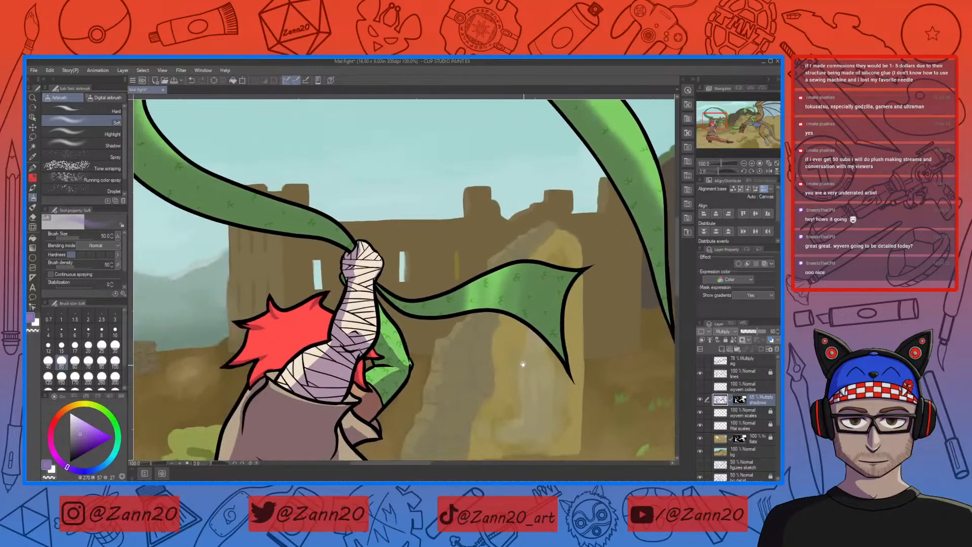
Lighten the middle of the ribbon's loose tail with the transparent color at brush size 100.
{"action": "key", "text": "c"}
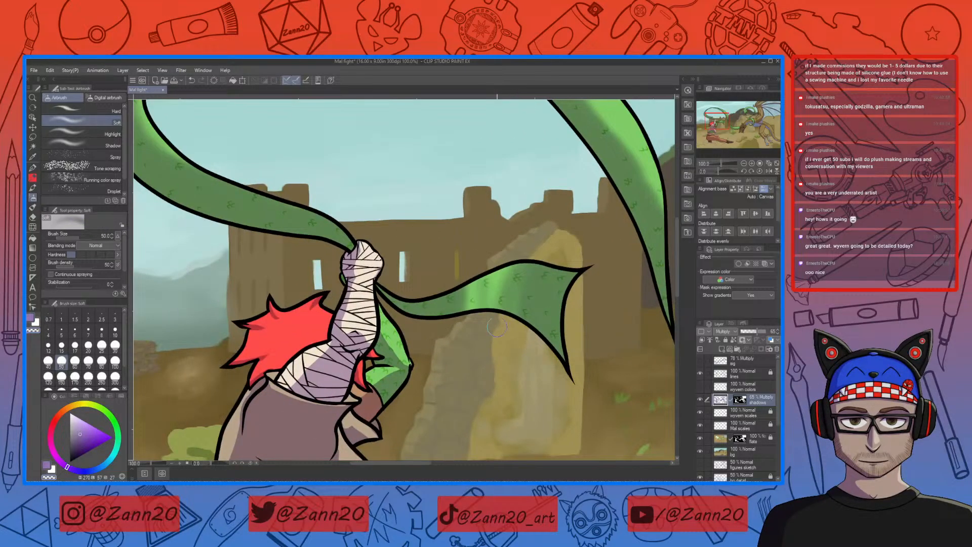
{"action": "key", "text": "bracketright"}
{"action": "key", "text": "bracketright"}
{"action": "key", "text": "bracketright"}
{"action": "key", "text": "bracketright"}
{"action": "mouse_move", "coordinate": [497, 332]}
{"action": "left_mouse_down"}
{"action": "mouse_move", "coordinate": [508, 289]}
{"action": "mouse_move", "coordinate": [513, 344]}
{"action": "left_mouse_up"}
{"action": "mouse_move", "coordinate": [475, 318]}
{"action": "left_mouse_down"}
{"action": "mouse_move", "coordinate": [439, 301]}
{"action": "mouse_move", "coordinate": [425, 410]}
{"action": "left_mouse_up"}
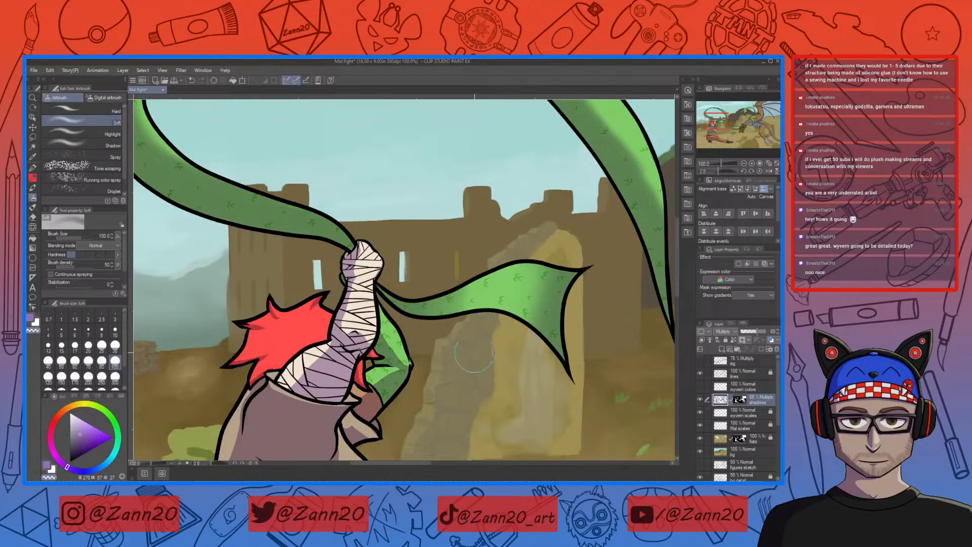
Erase a soft light band into the shadow on the ribbon's curve above the fighter's fist.
{"action": "mouse_move", "coordinate": [270, 185]}
{"action": "left_mouse_down"}
{"action": "mouse_move", "coordinate": [455, 310]}
{"action": "mouse_move", "coordinate": [513, 365]}
{"action": "left_mouse_up"}
{"action": "left_click_drag", "start_coordinate": [409, 266], "coordinate": [415, 327]}
{"action": "mouse_move", "coordinate": [397, 273]}
{"action": "left_mouse_down"}
{"action": "mouse_move", "coordinate": [424, 346]}
{"action": "mouse_move", "coordinate": [501, 352]}
{"action": "mouse_move", "coordinate": [407, 319]}
{"action": "mouse_move", "coordinate": [441, 348]}
{"action": "mouse_move", "coordinate": [504, 357]}
{"action": "mouse_move", "coordinate": [402, 298]}
{"action": "mouse_move", "coordinate": [517, 370]}
{"action": "mouse_move", "coordinate": [403, 293]}
{"action": "mouse_move", "coordinate": [498, 373]}
{"action": "mouse_move", "coordinate": [561, 372]}
{"action": "mouse_move", "coordinate": [416, 316]}
{"action": "mouse_move", "coordinate": [528, 380]}
{"action": "mouse_move", "coordinate": [407, 288]}
{"action": "mouse_move", "coordinate": [418, 345]}
{"action": "mouse_move", "coordinate": [394, 313]}
{"action": "mouse_move", "coordinate": [405, 339]}
{"action": "mouse_move", "coordinate": [392, 273]}
{"action": "mouse_move", "coordinate": [416, 330]}
{"action": "mouse_move", "coordinate": [425, 225]}
{"action": "left_mouse_up"}
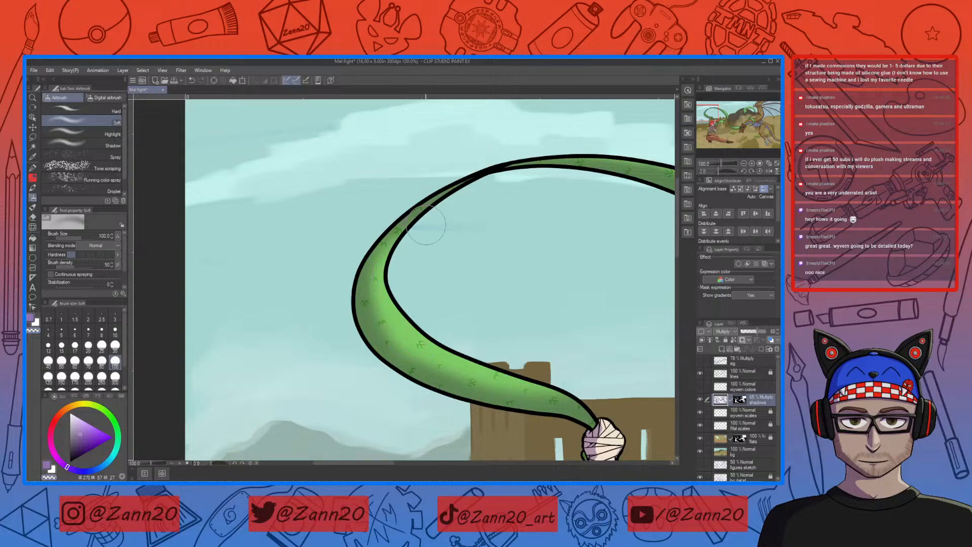
Soften the shadow along the outer edge of the ribbon's sky arch and its descent toward the wyvern's head.
{"action": "left_click_drag", "start_coordinate": [563, 283], "coordinate": [301, 385]}
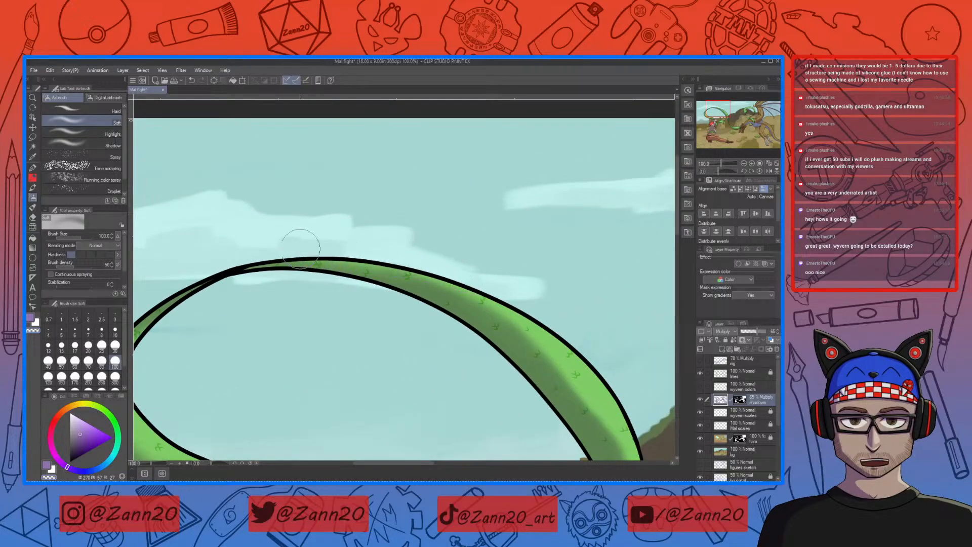
{"action": "mouse_move", "coordinate": [425, 270]}
{"action": "left_mouse_down"}
{"action": "mouse_move", "coordinate": [523, 312]}
{"action": "mouse_move", "coordinate": [368, 256]}
{"action": "left_mouse_up"}
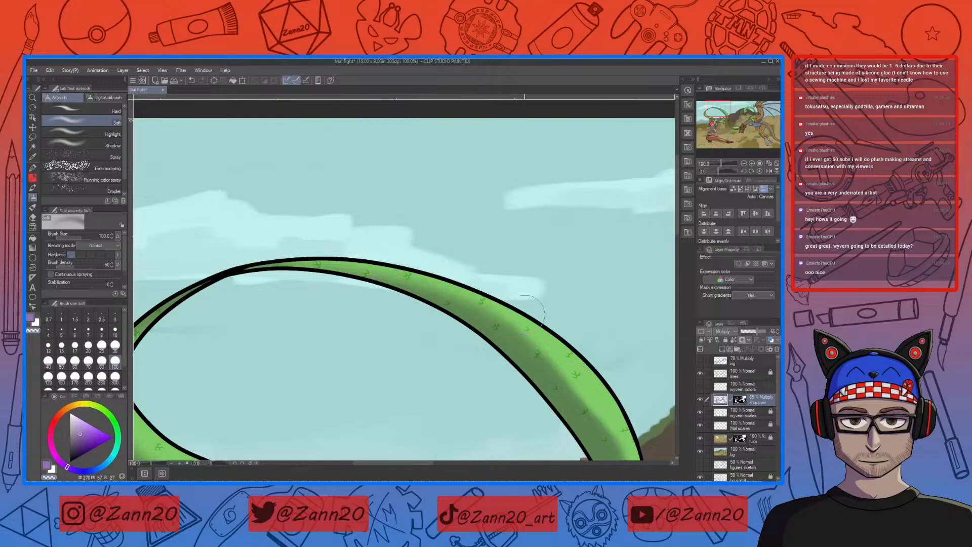
{"action": "left_click_drag", "start_coordinate": [527, 313], "coordinate": [598, 366]}
{"action": "mouse_move", "coordinate": [514, 311]}
{"action": "left_mouse_down"}
{"action": "mouse_move", "coordinate": [634, 411]}
{"action": "mouse_move", "coordinate": [500, 297]}
{"action": "mouse_move", "coordinate": [470, 297]}
{"action": "mouse_move", "coordinate": [645, 420]}
{"action": "left_mouse_up"}
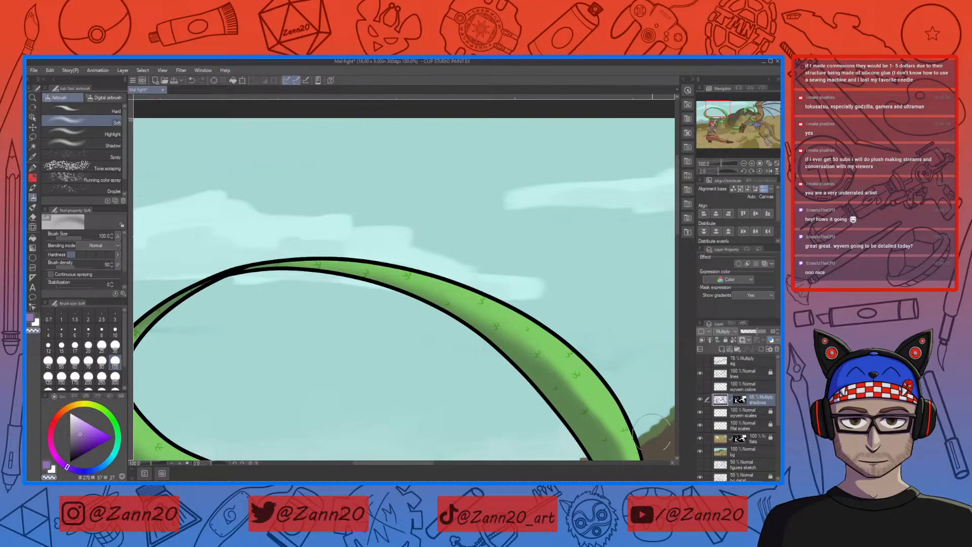
{"action": "left_click_drag", "start_coordinate": [575, 365], "coordinate": [378, 219]}
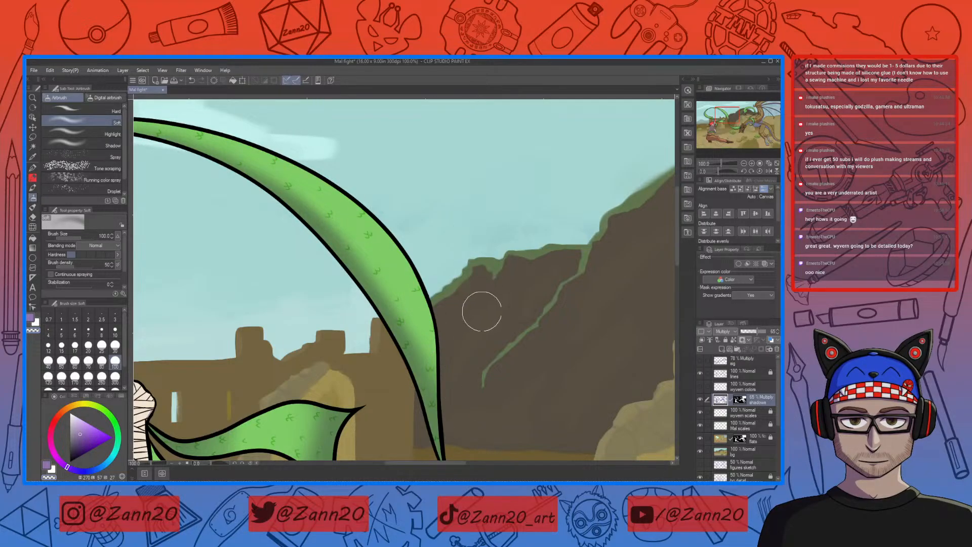
{"action": "left_click_drag", "start_coordinate": [498, 362], "coordinate": [432, 237]}
{"action": "left_click_drag", "start_coordinate": [545, 338], "coordinate": [418, 272]}
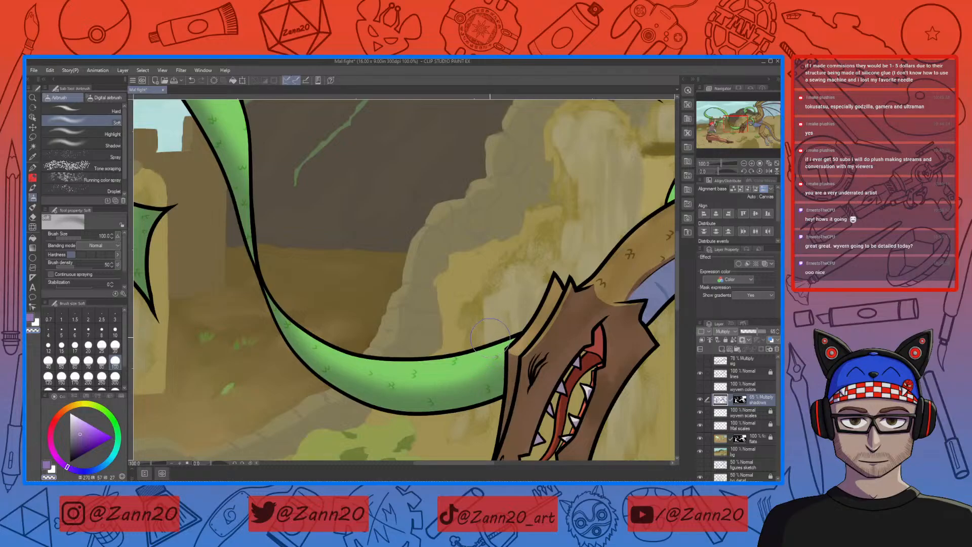
Lighten the shadows on the ribbon's neck loop and upper curl with the transparent airbrush at size 70.
{"action": "key", "text": "bracketleft"}
{"action": "key", "text": "bracketleft"}
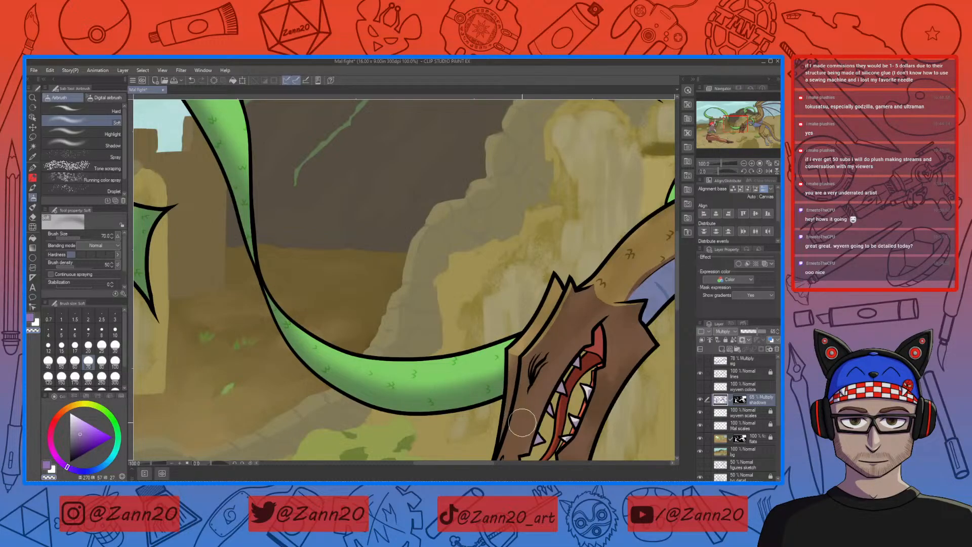
{"action": "left_click_drag", "start_coordinate": [592, 384], "coordinate": [324, 407]}
{"action": "left_click_drag", "start_coordinate": [444, 354], "coordinate": [446, 410]}
{"action": "left_click_drag", "start_coordinate": [501, 380], "coordinate": [520, 406]}
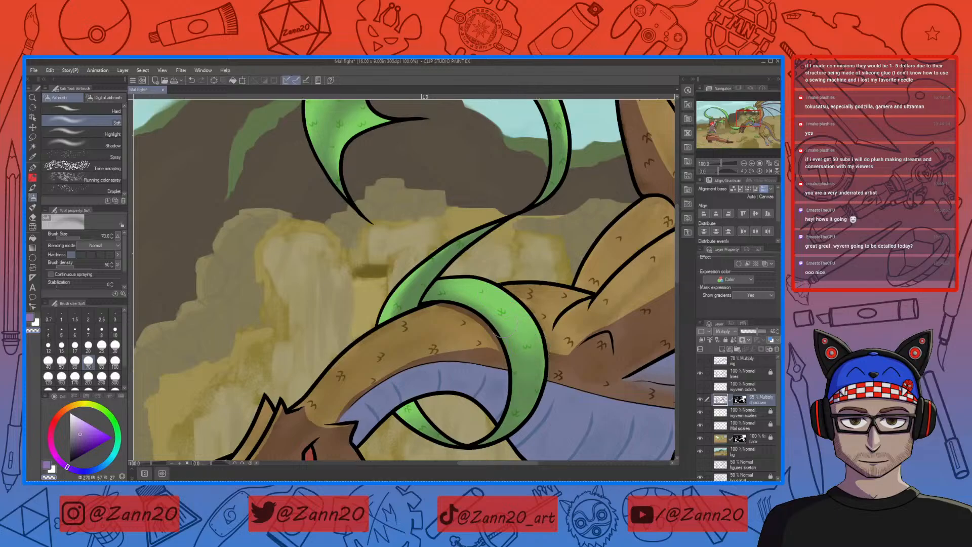
{"action": "left_click_drag", "start_coordinate": [531, 275], "coordinate": [552, 389]}
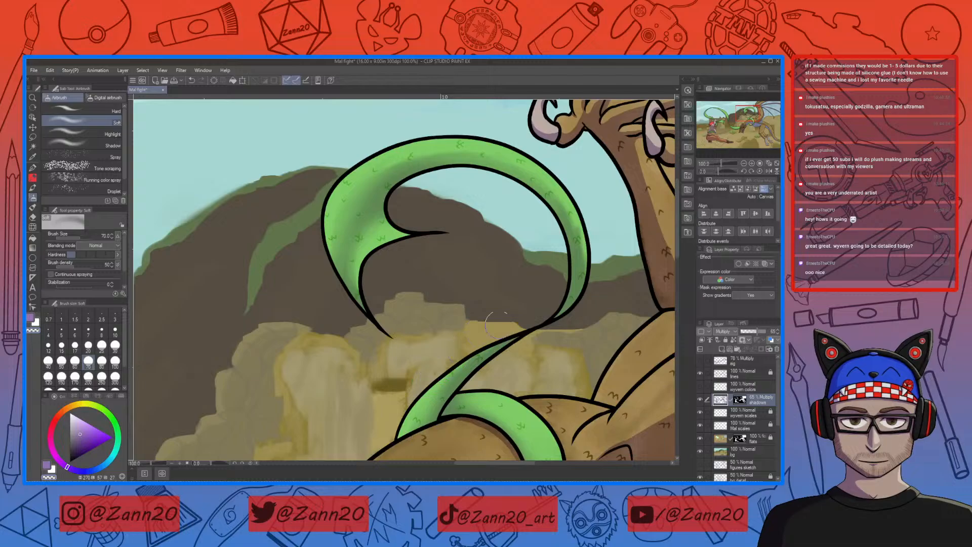
{"action": "mouse_move", "coordinate": [577, 293]}
{"action": "left_mouse_down"}
{"action": "mouse_move", "coordinate": [554, 330]}
{"action": "mouse_move", "coordinate": [521, 347]}
{"action": "left_mouse_up"}
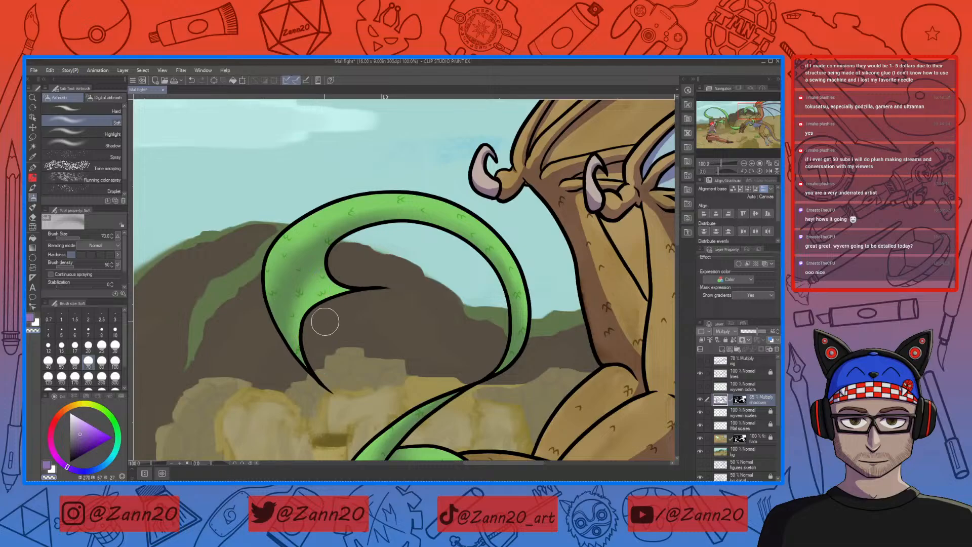
{"action": "left_click_drag", "start_coordinate": [576, 360], "coordinate": [546, 278]}
{"action": "left_click_drag", "start_coordinate": [488, 347], "coordinate": [542, 284]}
Review the ribbon shading across the whole illustration and around the wyvern's head.
{"action": "key", "text": "ctrl+minus"}
{"action": "key", "text": "ctrl+minus"}
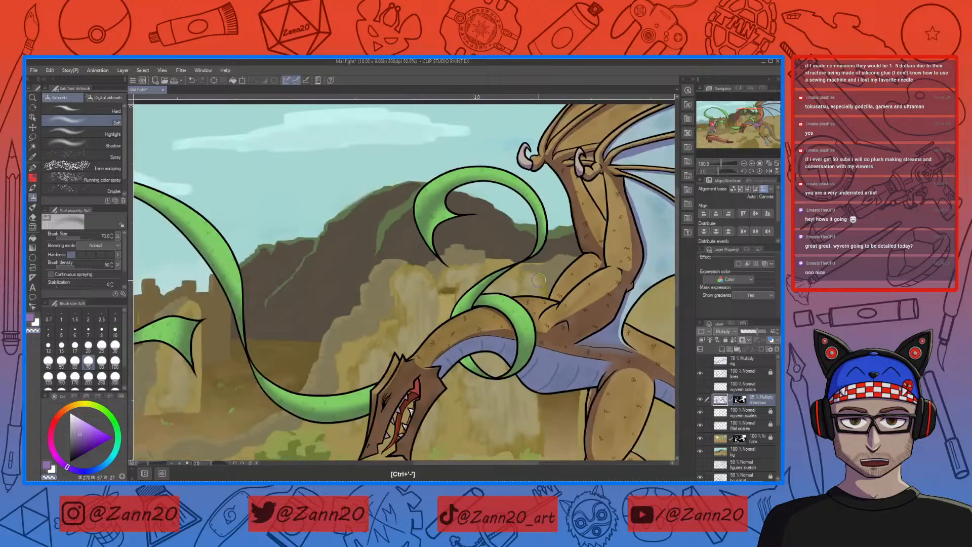
{"action": "key", "text": "ctrl+minus"}
{"action": "key", "text": "ctrl+minus"}
{"action": "left_click_drag", "start_coordinate": [577, 386], "coordinate": [525, 351]}
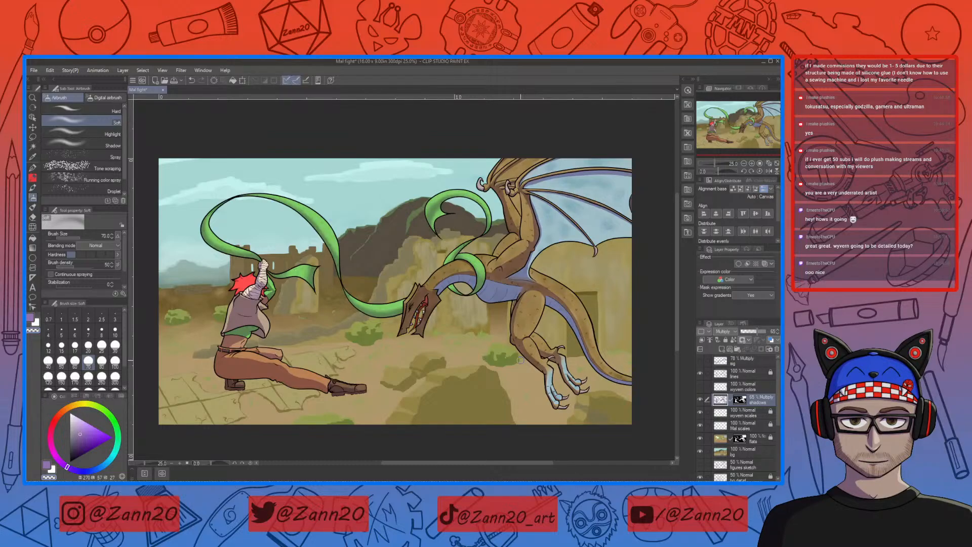
{"action": "key", "text": "ctrl+plus"}
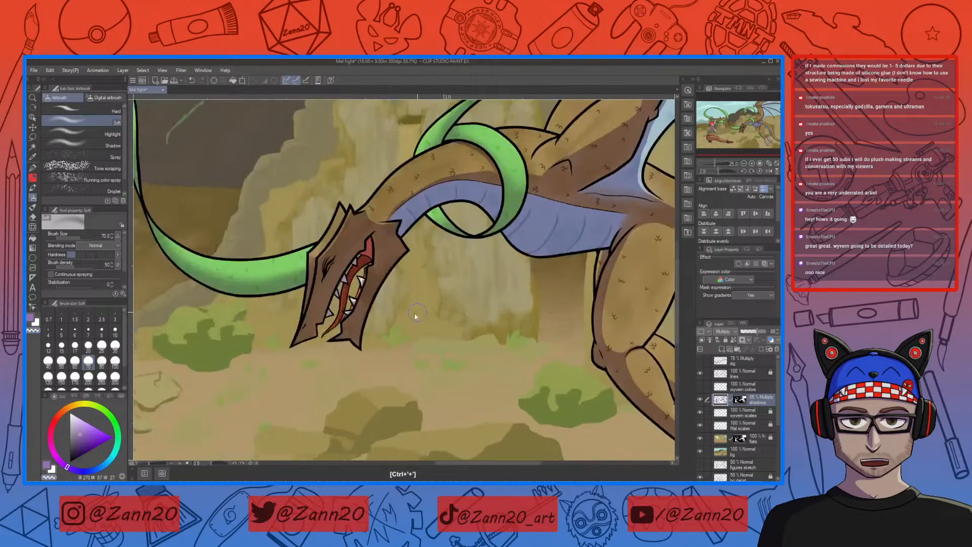
{"action": "key", "text": "ctrl+plus"}
Switch to the digital pen at size 30 with the purple drawing color and examine the wyvern's lower jaw closely.
{"action": "key", "text": "p"}
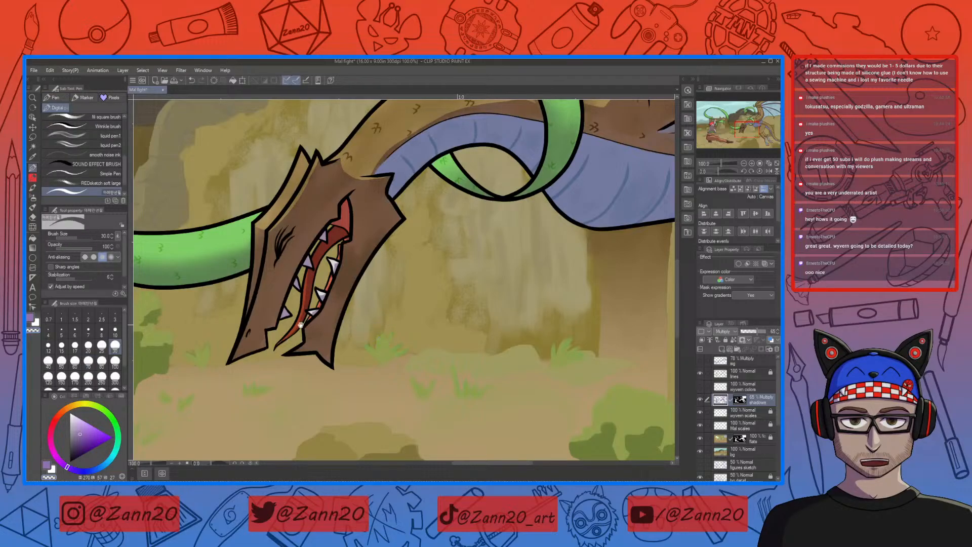
{"action": "left_click_drag", "start_coordinate": [301, 324], "coordinate": [436, 408]}
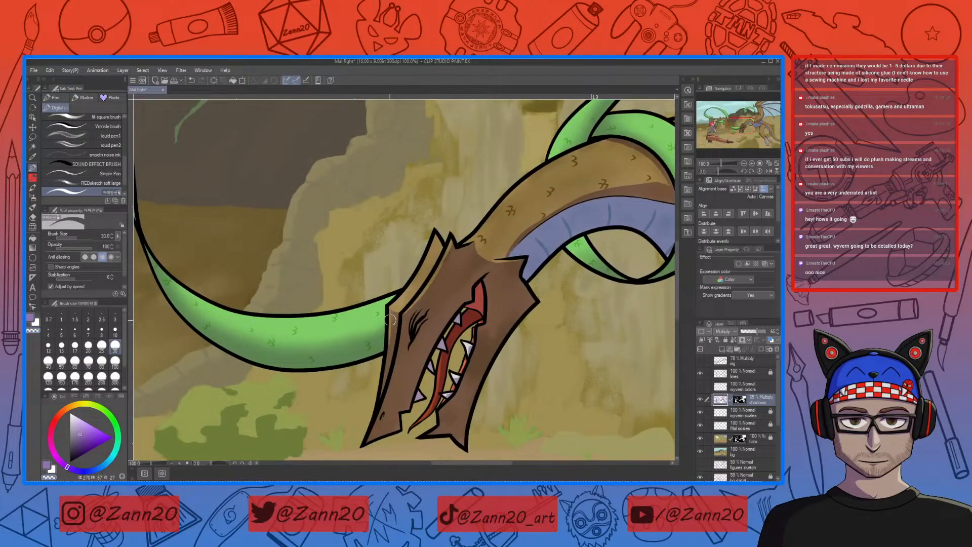
{"action": "key", "text": "c"}
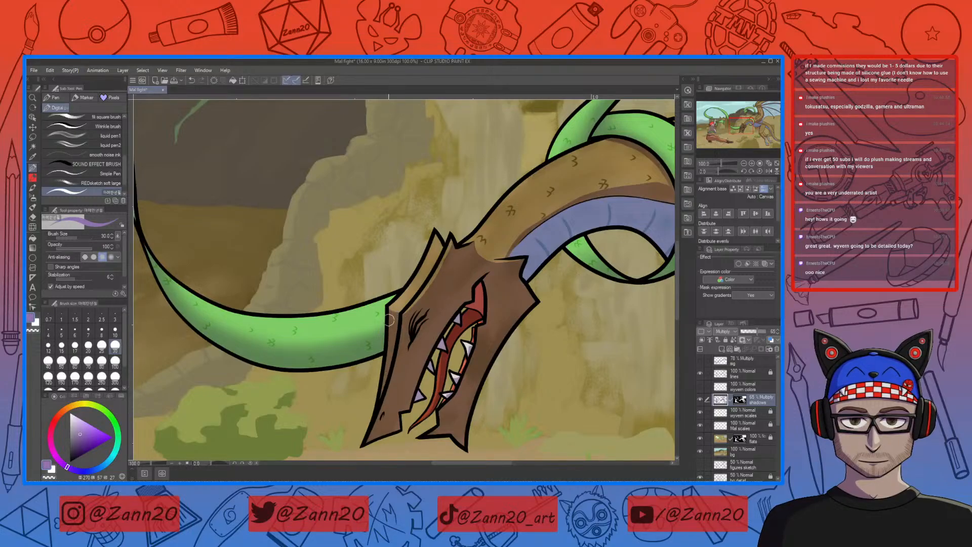
{"action": "left_click_drag", "start_coordinate": [565, 385], "coordinate": [494, 377]}
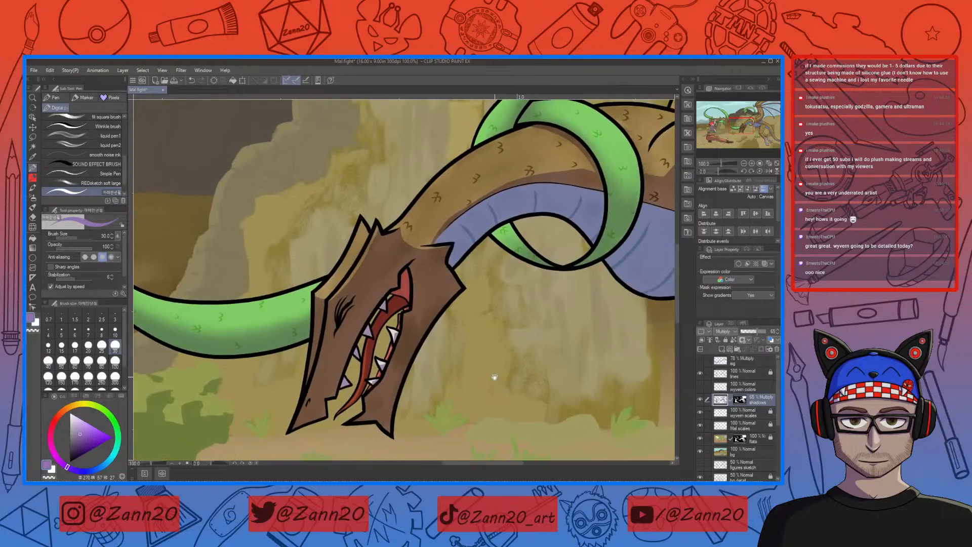
{"action": "left_click_drag", "start_coordinate": [595, 434], "coordinate": [585, 372]}
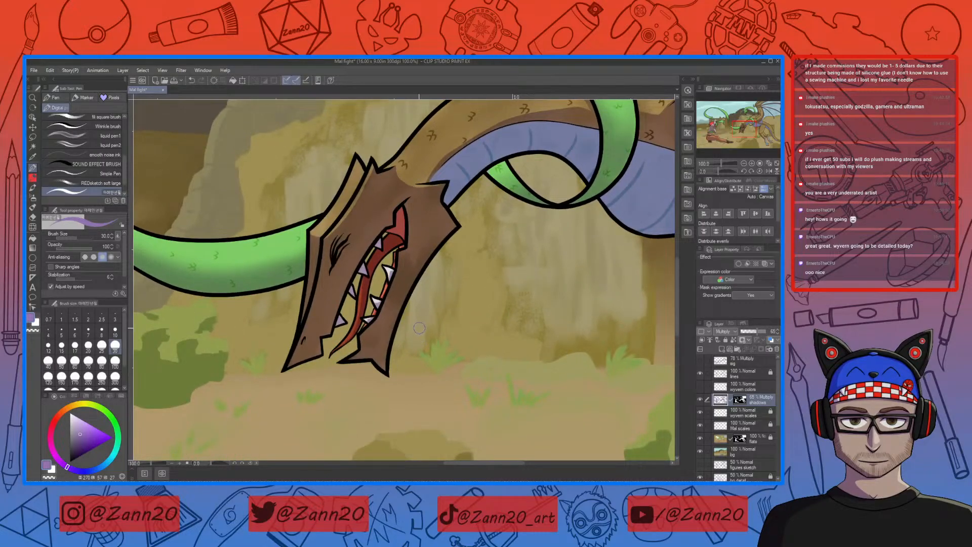
{"action": "key", "text": "ctrl+plus"}
{"action": "key", "text": "ctrl+plus"}
{"action": "key", "text": "ctrl+plus"}
{"action": "key", "text": "ctrl+plus"}
{"action": "left_click_drag", "start_coordinate": [420, 332], "coordinate": [509, 414]}
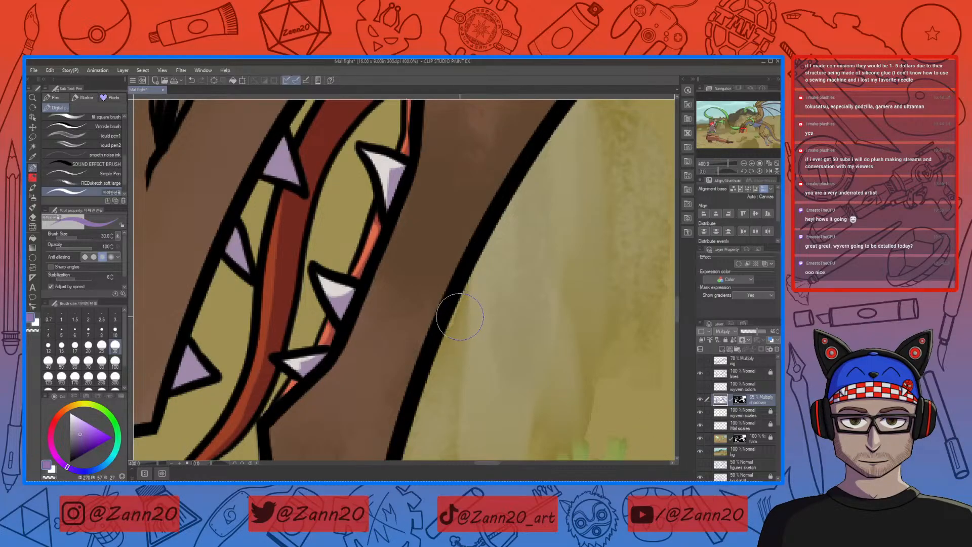
Select the bg layer, reduce the pen to size 7 and sample the ground color beside the wyvern's lower jaw.
{"action": "left_click", "coordinate": [722, 440]}
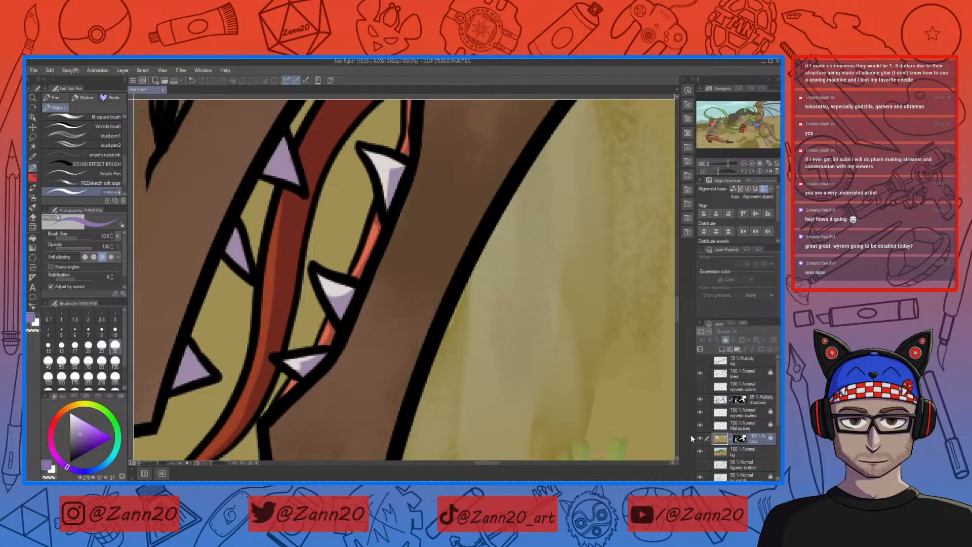
{"action": "left_click", "coordinate": [740, 451]}
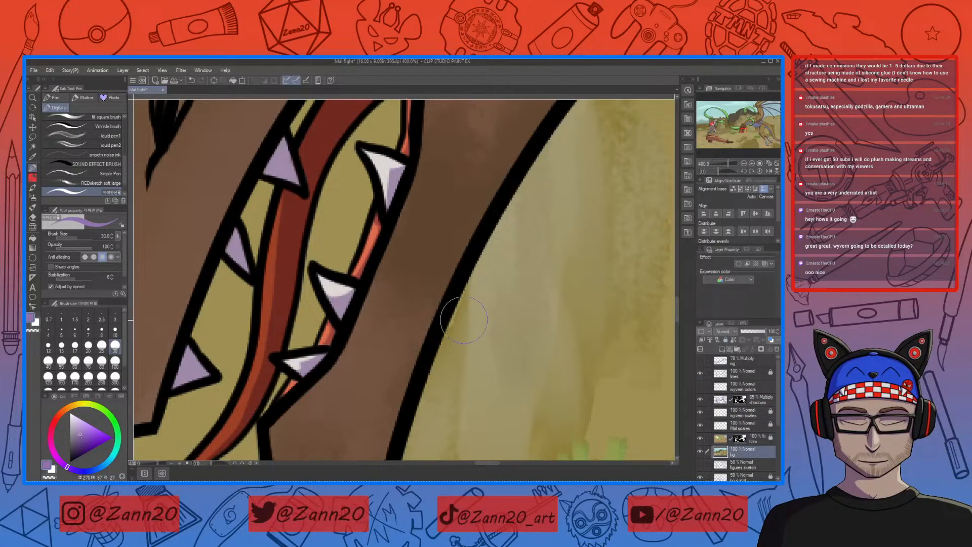
{"action": "key", "text": "bracketleft"}
{"action": "key", "text": "bracketleft"}
{"action": "key", "text": "bracketleft"}
{"action": "key", "text": "bracketleft"}
{"action": "key", "text": "bracketleft"}
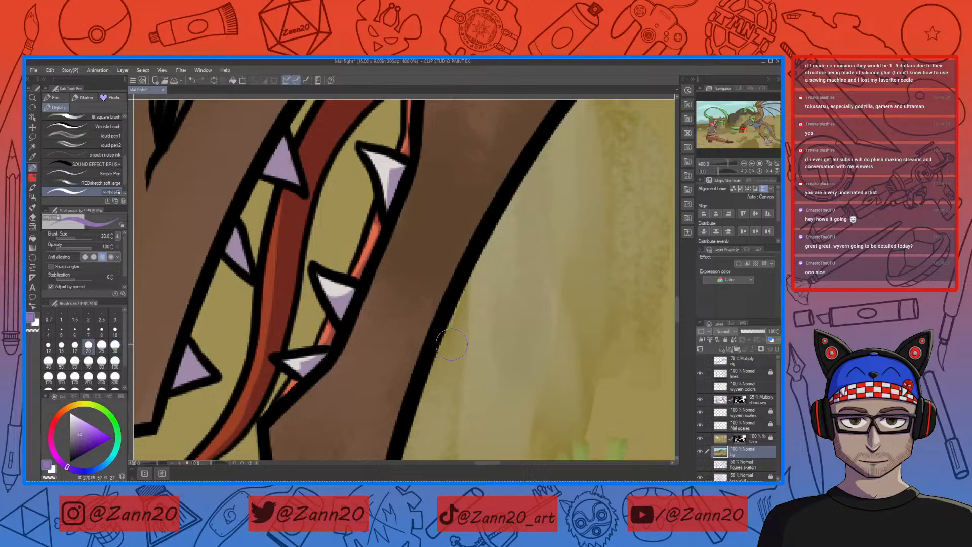
{"action": "key", "text": "bracketleft"}
{"action": "key", "text": "bracketleft"}
{"action": "key", "text": "bracketleft"}
{"action": "right_click", "coordinate": [450, 342]}
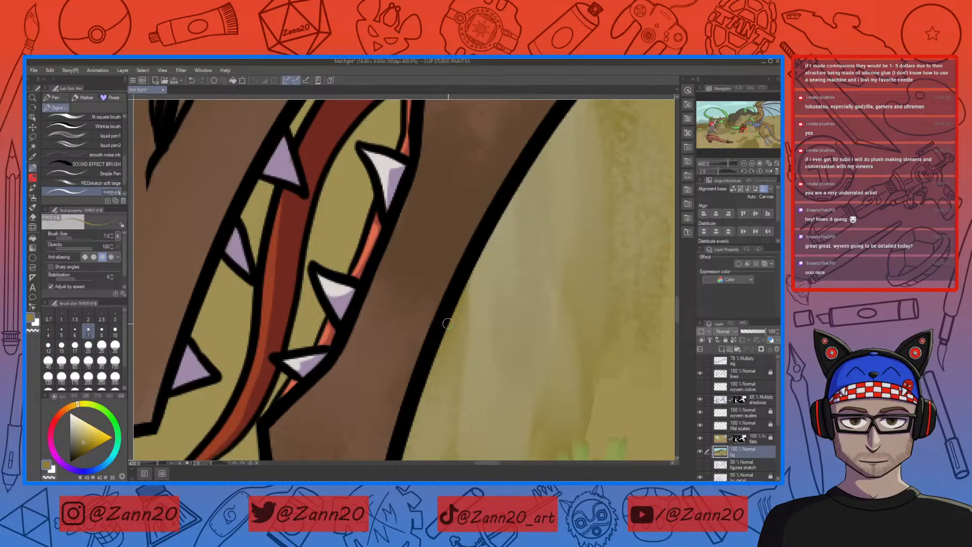
{"action": "left_click_drag", "start_coordinate": [526, 315], "coordinate": [552, 392]}
{"action": "left_click_drag", "start_coordinate": [564, 286], "coordinate": [428, 424]}
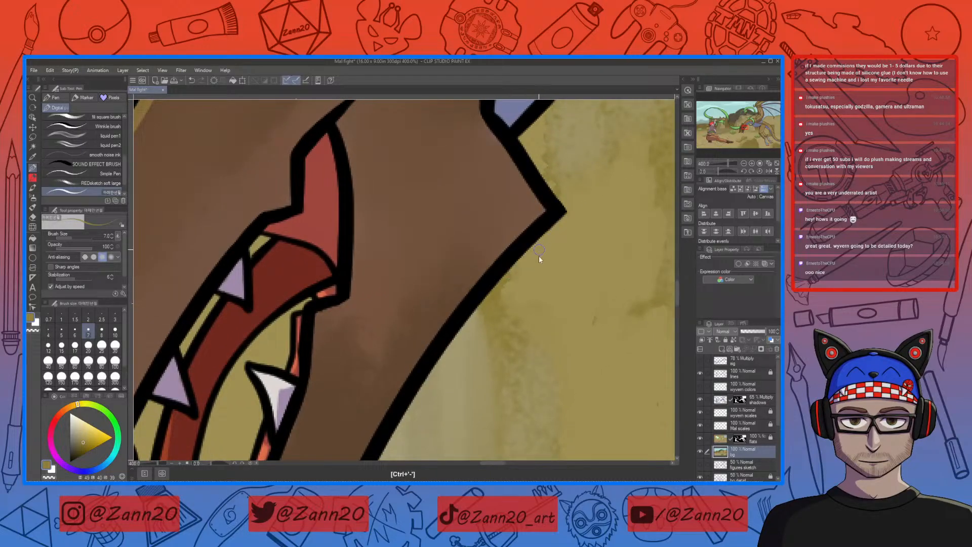
Add a new raster layer directly above the bg layer.
{"action": "key", "text": "ctrl+minus"}
{"action": "key", "text": "ctrl+minus"}
{"action": "key", "text": "ctrl+minus"}
{"action": "key", "text": "ctrl+minus"}
{"action": "key", "text": "ctrl+minus"}
{"action": "left_click_drag", "start_coordinate": [532, 358], "coordinate": [502, 332]}
{"action": "key", "text": "ctrl+minus"}
{"action": "key", "text": "ctrl+minus"}
{"action": "key", "text": "ctrl+minus"}
{"action": "key", "text": "ctrl+minus"}
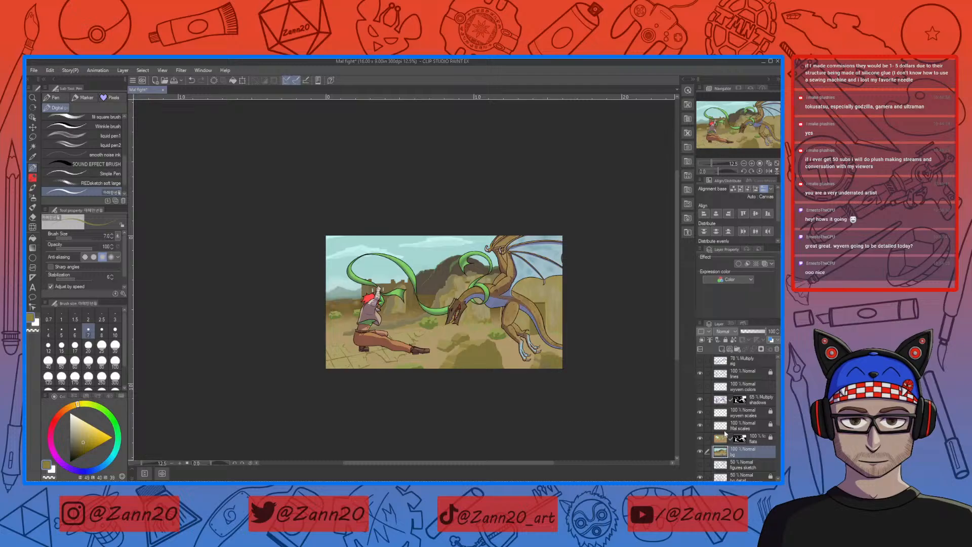
{"action": "left_click", "coordinate": [700, 323]}
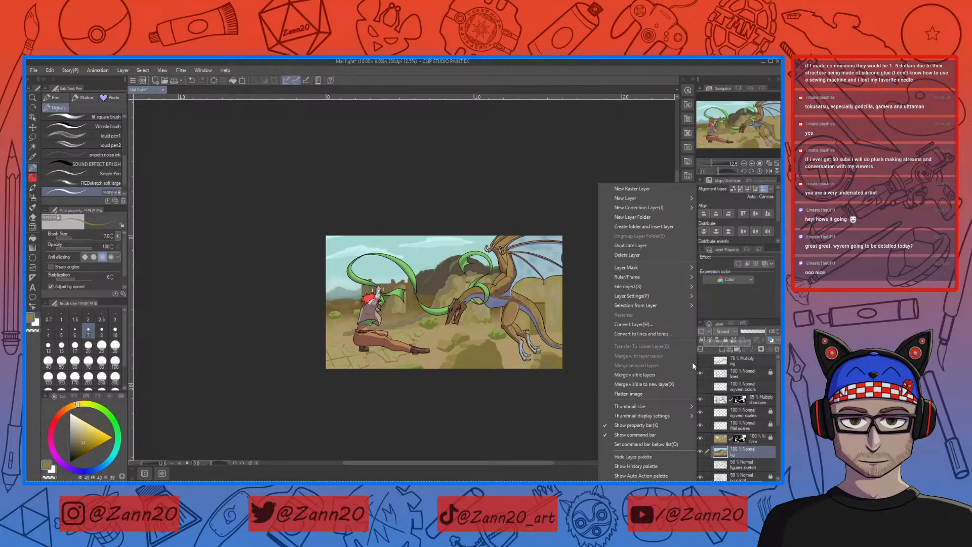
{"action": "left_click", "coordinate": [645, 188]}
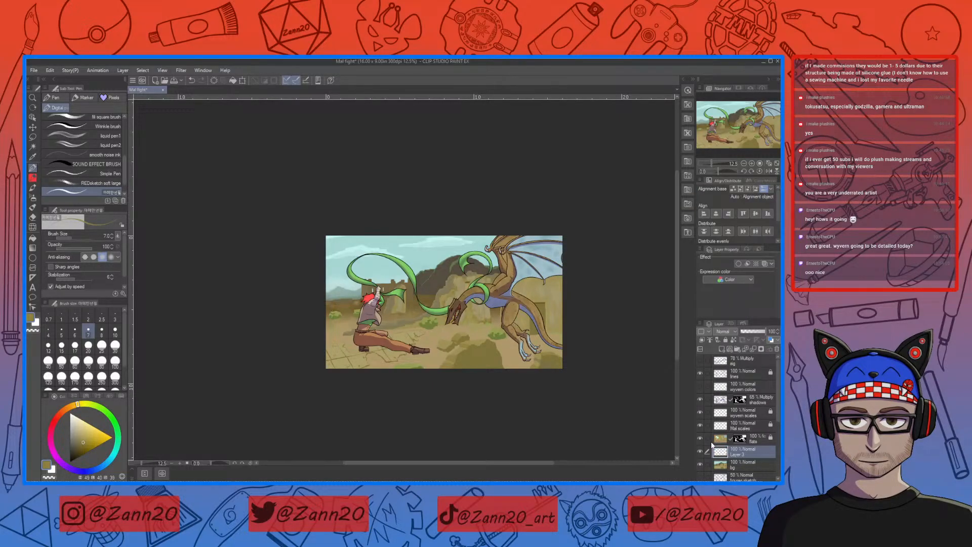
Activate the character shadows layer and sample its purple shadow color from the wyvern's leg.
{"action": "key", "text": "ctrl+plus"}
{"action": "mouse_move", "coordinate": [586, 399]}
{"action": "left_mouse_down"}
{"action": "mouse_move", "coordinate": [577, 388]}
{"action": "mouse_move", "coordinate": [527, 388]}
{"action": "left_mouse_up"}
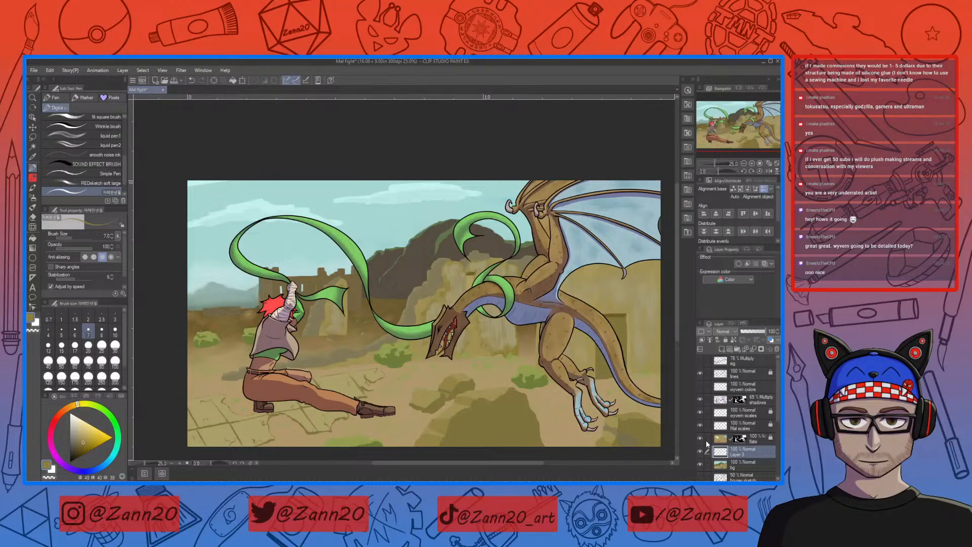
{"action": "left_click", "coordinate": [719, 401]}
{"action": "right_click", "coordinate": [551, 366]}
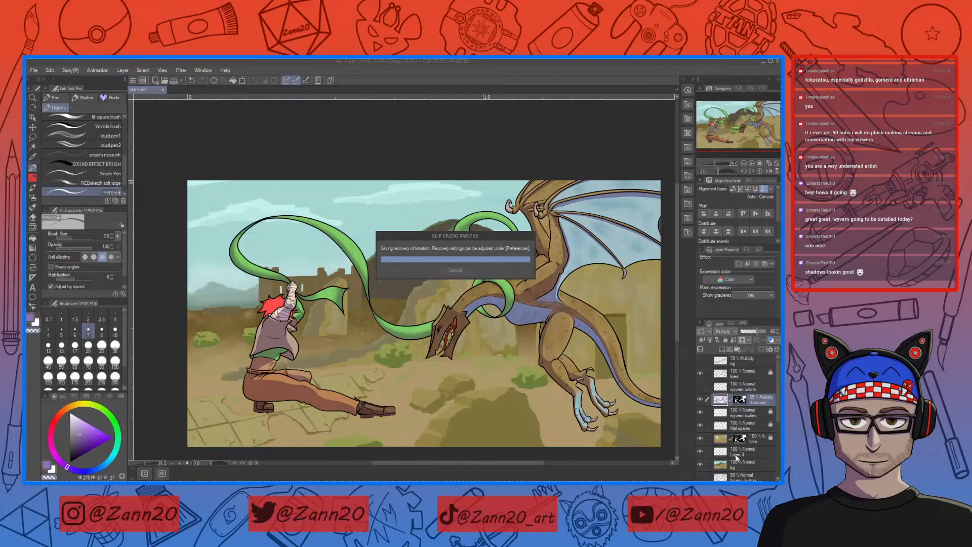
Rename the new empty layer above bg as "bg shadows".
{"action": "left_click", "coordinate": [737, 453]}
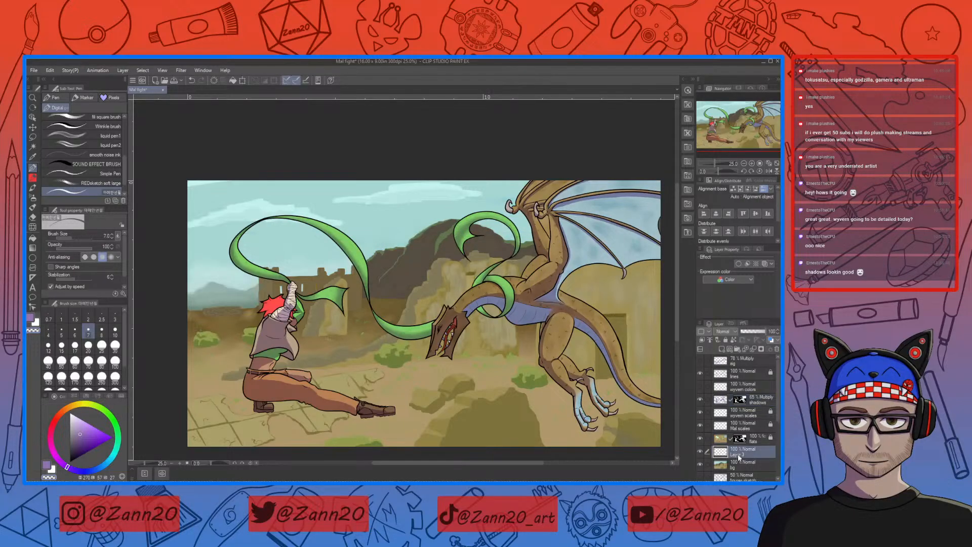
{"action": "double_click", "coordinate": [738, 453]}
{"action": "type", "text": "bg shad"}
{"action": "key", "text": "Return"}
{"action": "key", "text": "p"}
{"action": "key", "text": "p"}
{"action": "key", "text": "p"}
{"action": "key", "text": "p"}
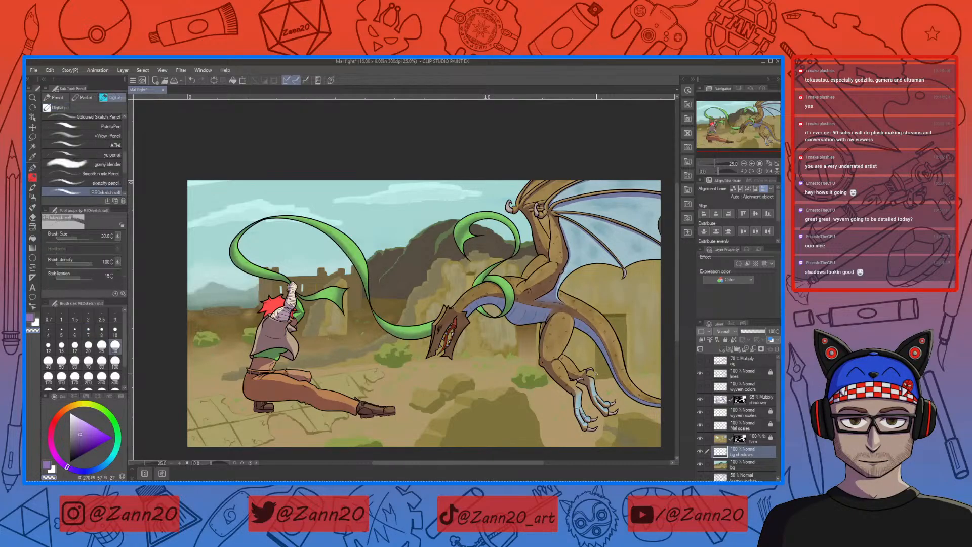
{"action": "key", "text": "p"}
{"action": "key", "text": "p"}
{"action": "key", "text": "p"}
{"action": "key", "text": "p"}
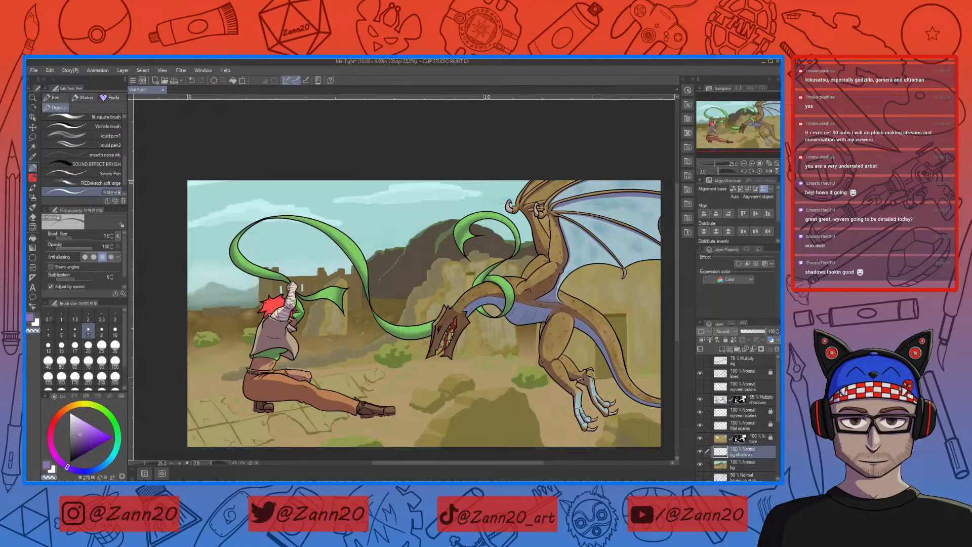
{"action": "key", "text": "p"}
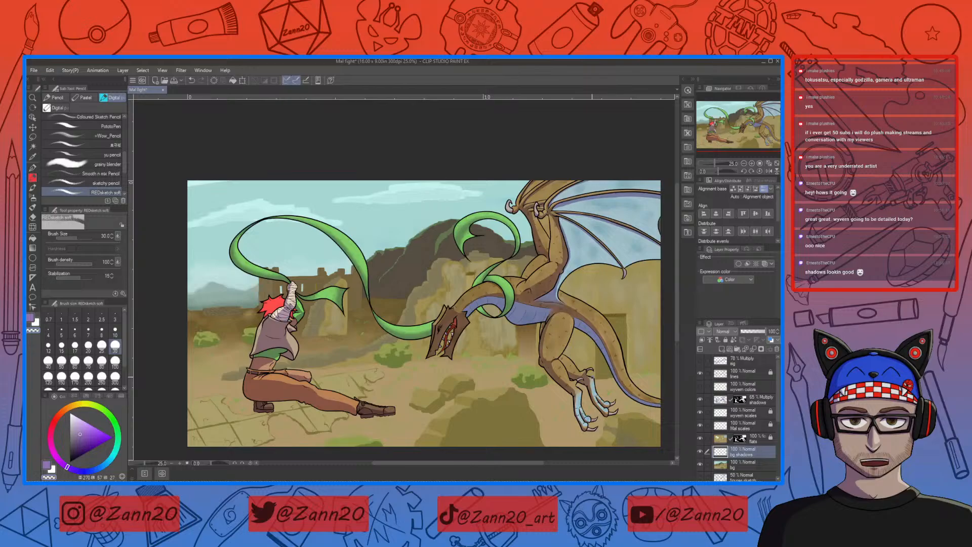
{"action": "key", "text": "p"}
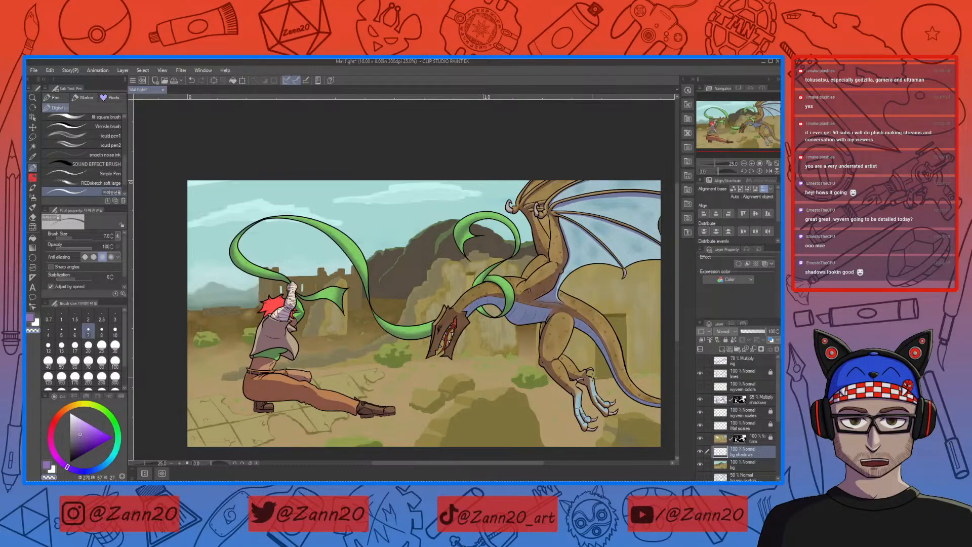
{"action": "key", "text": "p"}
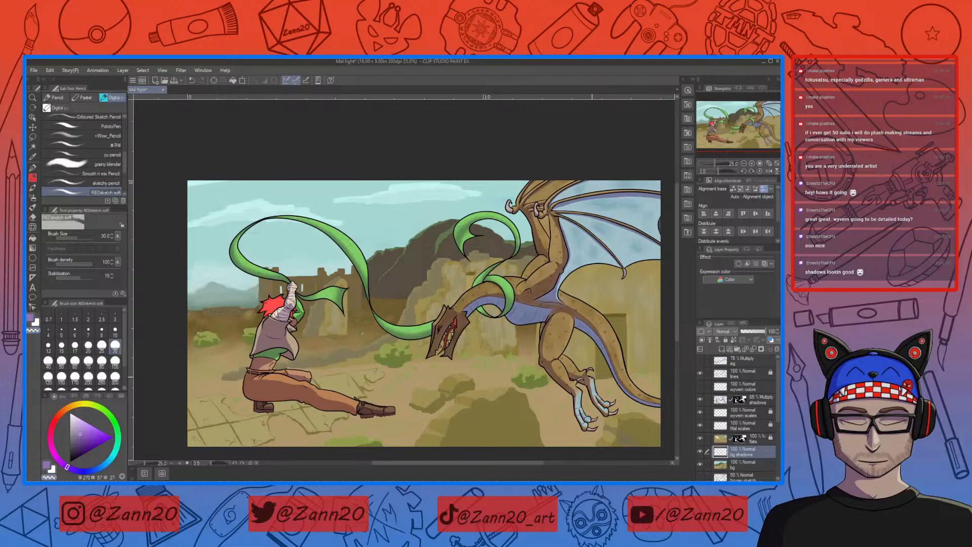
Switch to the Soft square brush at size 120 and test a purple stroke behind the wyvern's hind legs.
{"action": "key", "text": "b"}
{"action": "key", "text": "bracketright"}
{"action": "key", "text": "bracketright"}
{"action": "key", "text": "bracketright"}
{"action": "key", "text": "bracketright"}
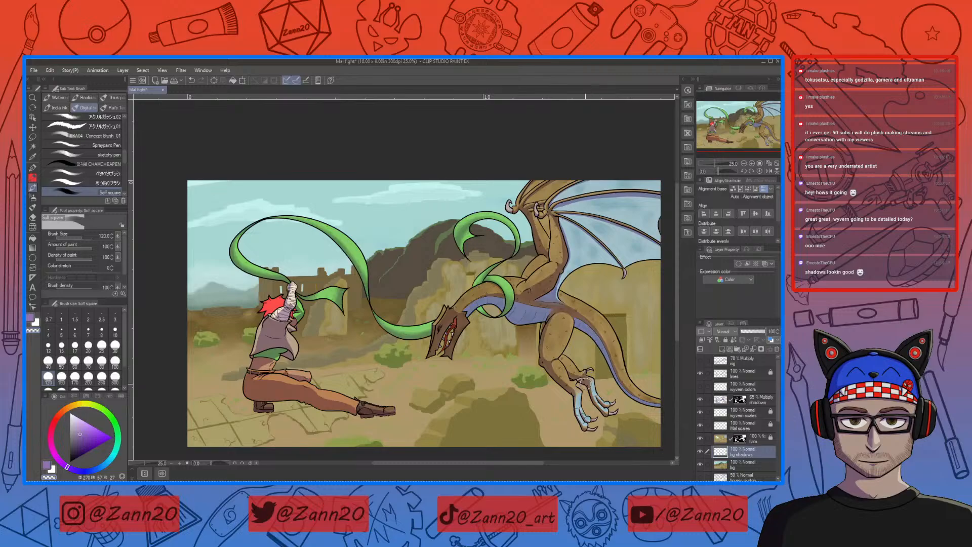
{"action": "left_click_drag", "start_coordinate": [590, 346], "coordinate": [593, 376]}
Set the bg shadows layer to Darken and paint purple shadows over the ruins and mountain behind the wyvern.
{"action": "left_click", "coordinate": [732, 334]}
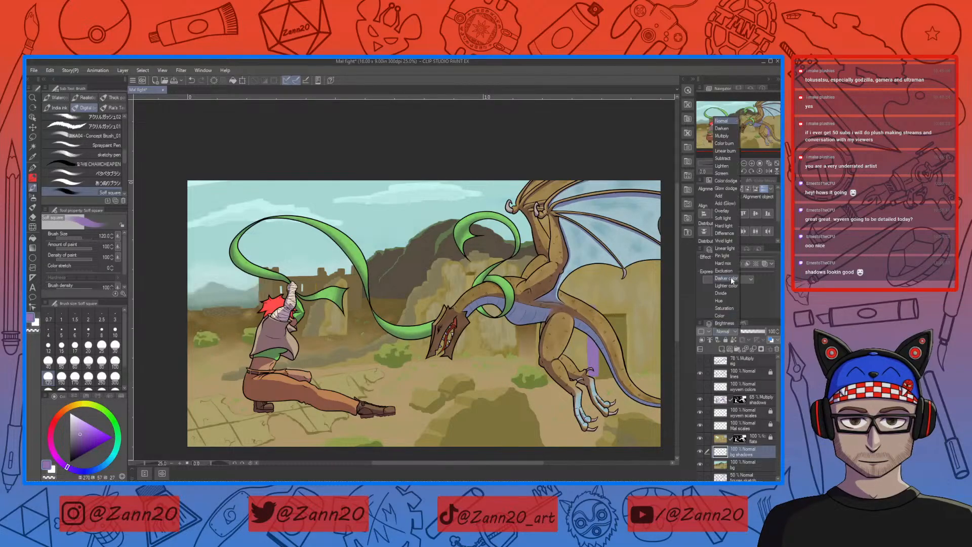
{"action": "left_click", "coordinate": [728, 131]}
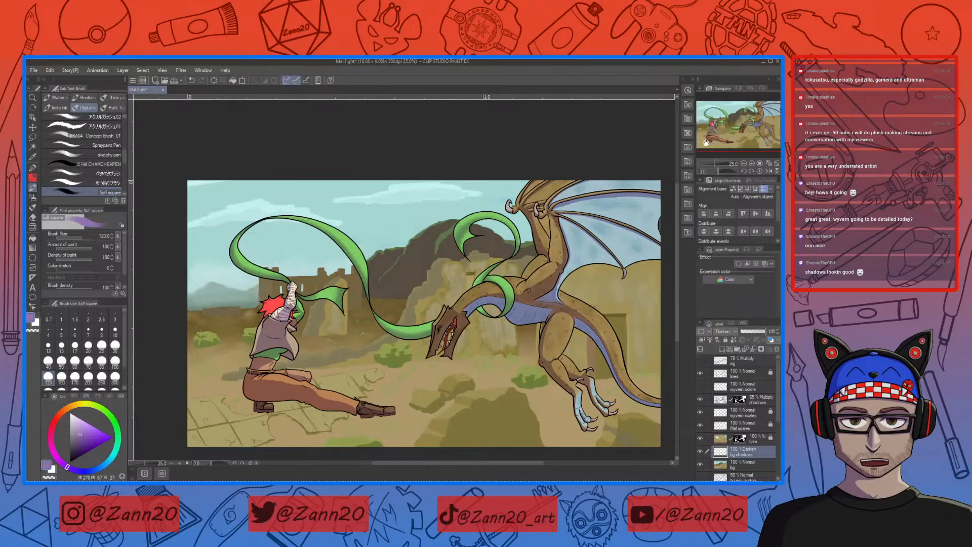
{"action": "mouse_move", "coordinate": [580, 322]}
{"action": "left_mouse_down"}
{"action": "mouse_move", "coordinate": [567, 346]}
{"action": "mouse_move", "coordinate": [551, 360]}
{"action": "mouse_move", "coordinate": [543, 346]}
{"action": "mouse_move", "coordinate": [541, 357]}
{"action": "mouse_move", "coordinate": [549, 292]}
{"action": "mouse_move", "coordinate": [540, 363]}
{"action": "mouse_move", "coordinate": [528, 312]}
{"action": "mouse_move", "coordinate": [514, 349]}
{"action": "mouse_move", "coordinate": [499, 351]}
{"action": "mouse_move", "coordinate": [494, 338]}
{"action": "mouse_move", "coordinate": [514, 313]}
{"action": "mouse_move", "coordinate": [469, 334]}
{"action": "mouse_move", "coordinate": [457, 356]}
{"action": "mouse_move", "coordinate": [435, 341]}
{"action": "mouse_move", "coordinate": [421, 304]}
{"action": "mouse_move", "coordinate": [411, 313]}
{"action": "mouse_move", "coordinate": [413, 372]}
{"action": "left_mouse_up"}
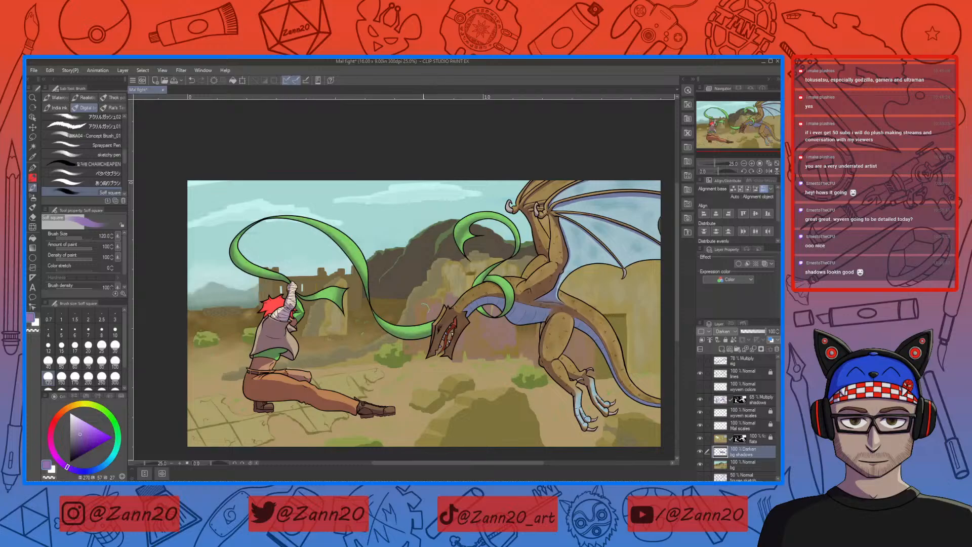
{"action": "mouse_move", "coordinate": [433, 294]}
{"action": "left_mouse_down"}
{"action": "mouse_move", "coordinate": [452, 273]}
{"action": "mouse_move", "coordinate": [446, 265]}
{"action": "mouse_move", "coordinate": [451, 314]}
{"action": "mouse_move", "coordinate": [461, 268]}
{"action": "left_mouse_up"}
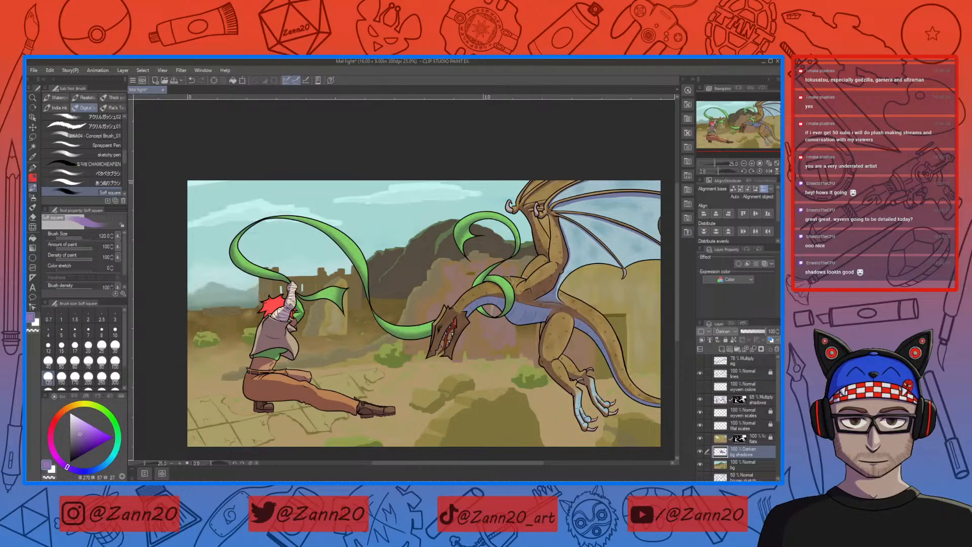
{"action": "mouse_move", "coordinate": [628, 302]}
{"action": "left_mouse_down"}
{"action": "mouse_move", "coordinate": [597, 311]}
{"action": "mouse_move", "coordinate": [598, 357]}
{"action": "mouse_move", "coordinate": [609, 366]}
{"action": "mouse_move", "coordinate": [595, 374]}
{"action": "mouse_move", "coordinate": [665, 367]}
{"action": "mouse_move", "coordinate": [651, 373]}
{"action": "mouse_move", "coordinate": [635, 355]}
{"action": "mouse_move", "coordinate": [645, 293]}
{"action": "mouse_move", "coordinate": [641, 306]}
{"action": "mouse_move", "coordinate": [622, 276]}
{"action": "mouse_move", "coordinate": [592, 298]}
{"action": "mouse_move", "coordinate": [571, 270]}
{"action": "left_mouse_up"}
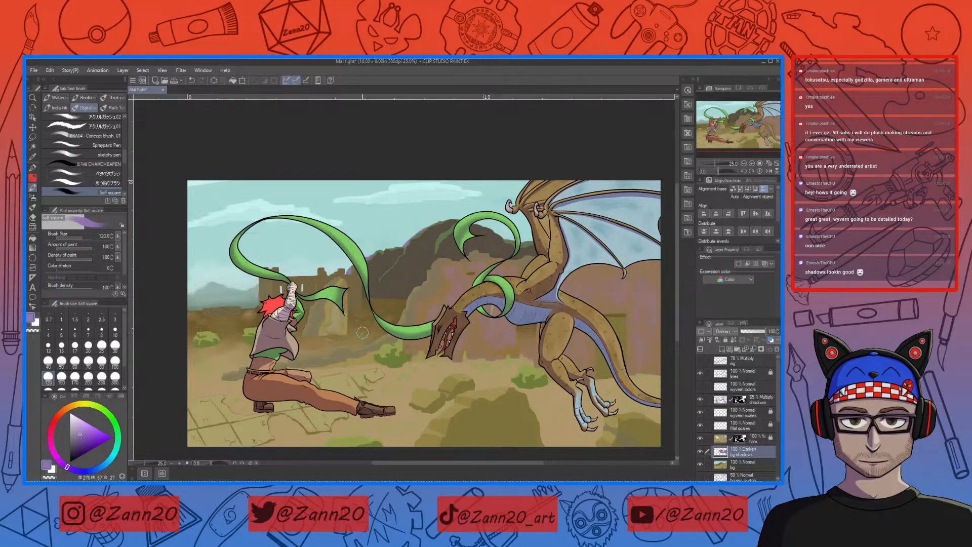
Change the bg shadows layer's blend mode to Multiply and lower its opacity to about 45%.
{"action": "left_click_drag", "start_coordinate": [363, 332], "coordinate": [390, 329]}
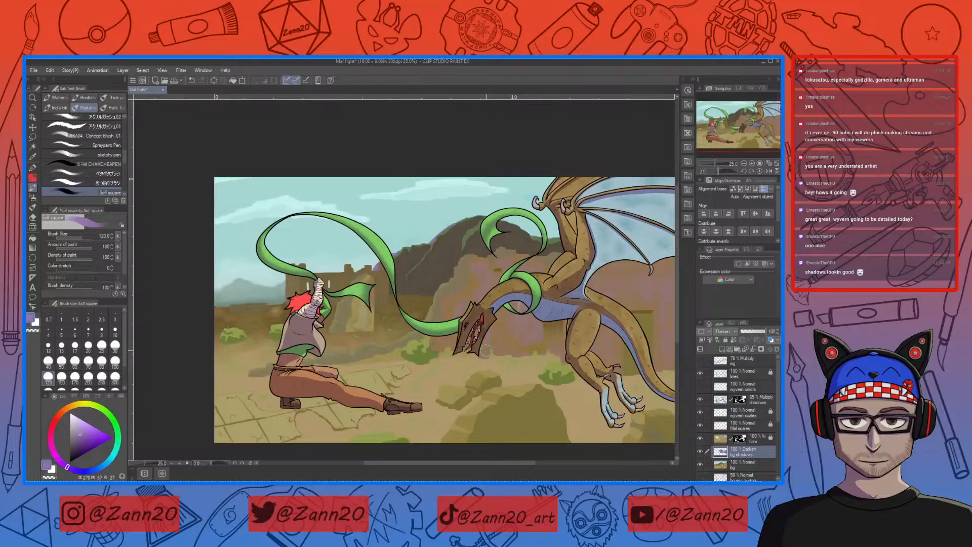
{"action": "left_click", "coordinate": [734, 332]}
{"action": "left_click", "coordinate": [722, 136]}
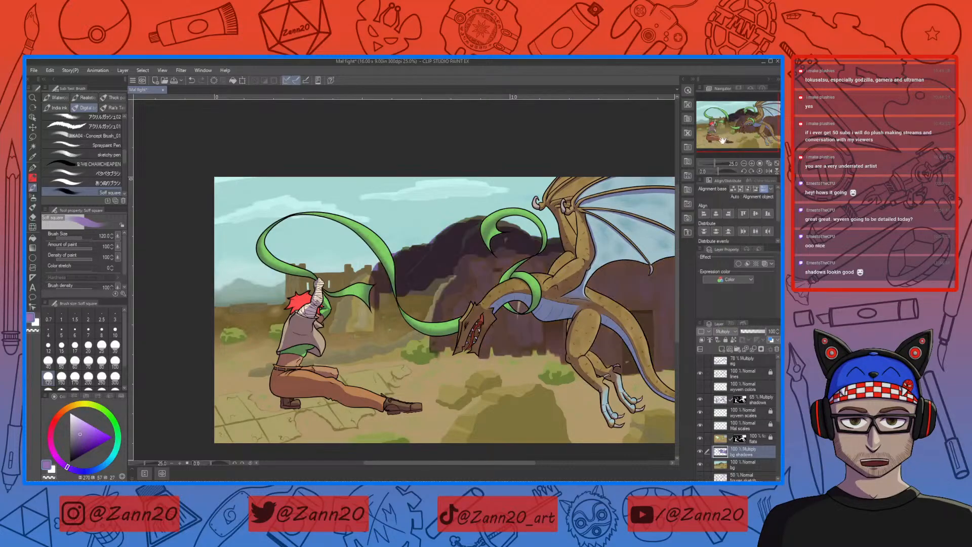
{"action": "left_click", "coordinate": [754, 330]}
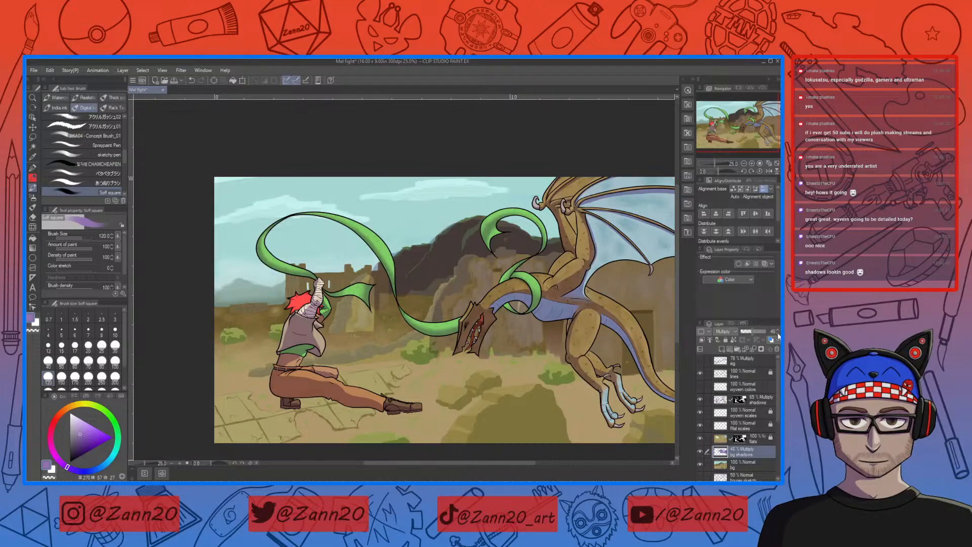
Paint shadow over the distant ruined castle behind the red-haired fighter.
{"action": "left_click_drag", "start_coordinate": [498, 383], "coordinate": [545, 380]}
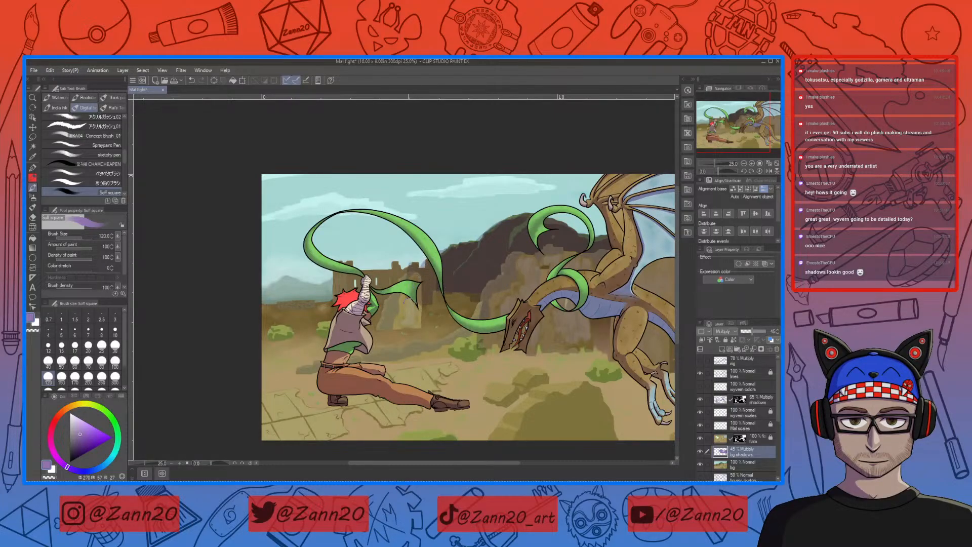
{"action": "mouse_move", "coordinate": [417, 312]}
{"action": "left_mouse_down"}
{"action": "mouse_move", "coordinate": [399, 306]}
{"action": "mouse_move", "coordinate": [386, 317]}
{"action": "mouse_move", "coordinate": [396, 323]}
{"action": "mouse_move", "coordinate": [394, 307]}
{"action": "left_mouse_up"}
{"action": "mouse_move", "coordinate": [403, 271]}
{"action": "left_mouse_down"}
{"action": "mouse_move", "coordinate": [398, 278]}
{"action": "mouse_move", "coordinate": [389, 266]}
{"action": "mouse_move", "coordinate": [371, 287]}
{"action": "mouse_move", "coordinate": [353, 278]}
{"action": "left_mouse_up"}
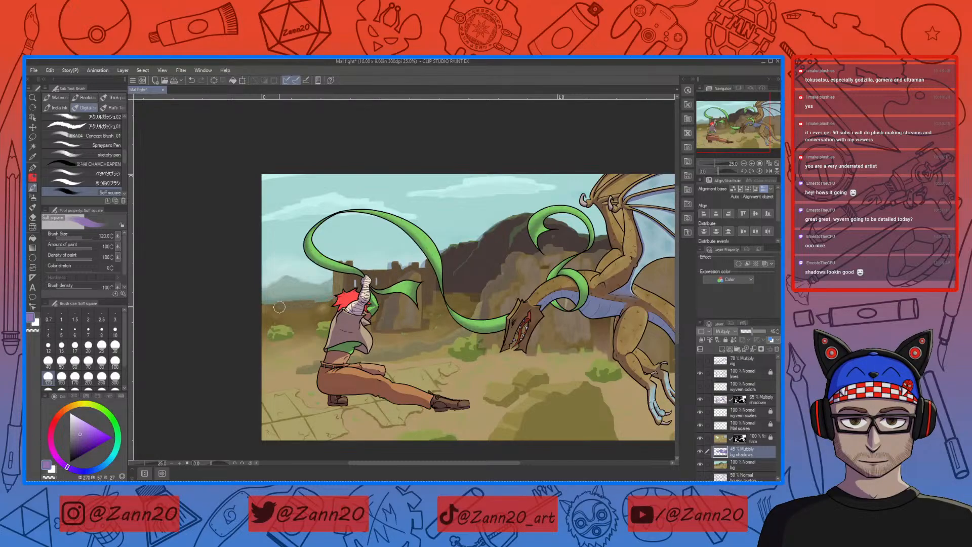
Paint shadow patches across the ground and brush between the fighter and the wyvern's head.
{"action": "left_click_drag", "start_coordinate": [317, 371], "coordinate": [363, 373]}
{"action": "mouse_move", "coordinate": [313, 339]}
{"action": "left_mouse_down"}
{"action": "mouse_move", "coordinate": [337, 337]}
{"action": "mouse_move", "coordinate": [316, 335]}
{"action": "mouse_move", "coordinate": [375, 336]}
{"action": "left_mouse_up"}
{"action": "mouse_move", "coordinate": [353, 373]}
{"action": "left_mouse_down"}
{"action": "mouse_move", "coordinate": [513, 345]}
{"action": "mouse_move", "coordinate": [451, 358]}
{"action": "mouse_move", "coordinate": [526, 355]}
{"action": "mouse_move", "coordinate": [494, 351]}
{"action": "mouse_move", "coordinate": [512, 339]}
{"action": "mouse_move", "coordinate": [414, 362]}
{"action": "left_mouse_up"}
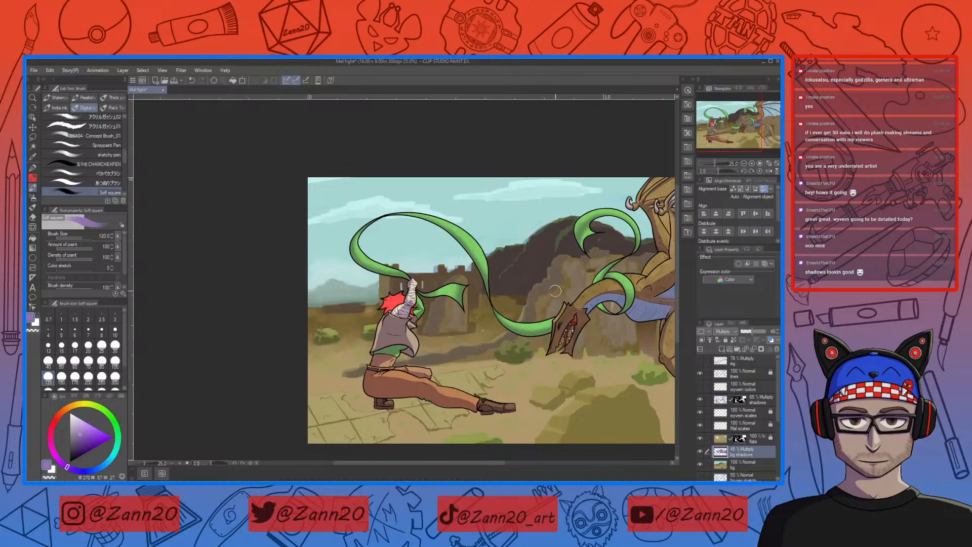
{"action": "left_click_drag", "start_coordinate": [625, 402], "coordinate": [604, 380]}
{"action": "mouse_move", "coordinate": [557, 332]}
{"action": "left_mouse_down"}
{"action": "mouse_move", "coordinate": [586, 329]}
{"action": "mouse_move", "coordinate": [512, 332]}
{"action": "left_mouse_up"}
Paint a cast shadow on the ground beneath the fighter's feet and outstretched leg.
{"action": "left_click_drag", "start_coordinate": [574, 406], "coordinate": [610, 368]}
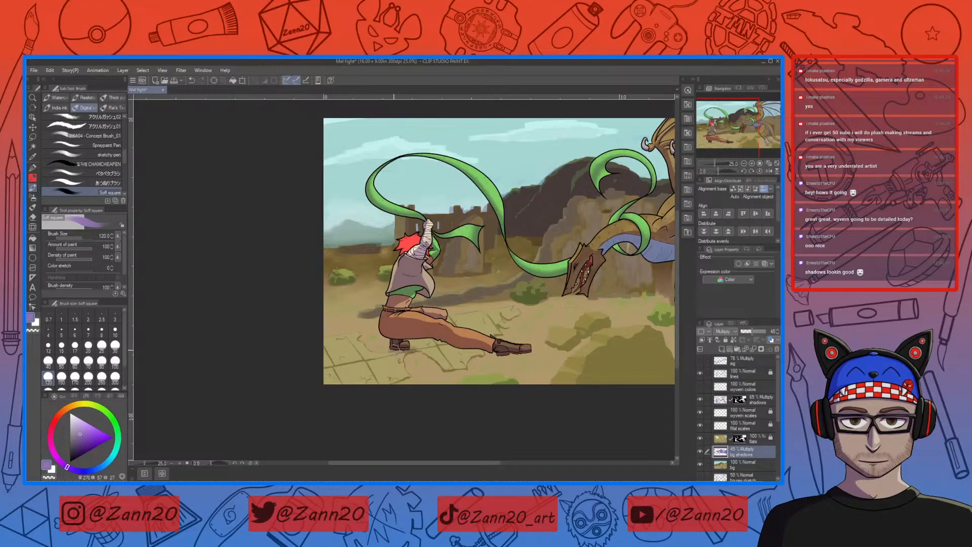
{"action": "left_click_drag", "start_coordinate": [387, 352], "coordinate": [526, 356]}
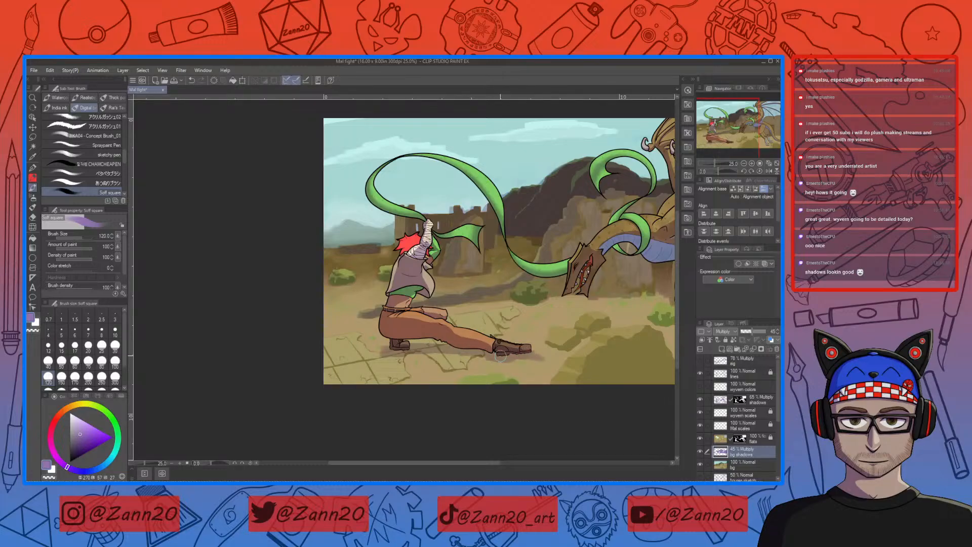
{"action": "mouse_move", "coordinate": [460, 354]}
{"action": "left_mouse_down"}
{"action": "mouse_move", "coordinate": [375, 356]}
{"action": "mouse_move", "coordinate": [407, 347]}
{"action": "mouse_move", "coordinate": [381, 362]}
{"action": "mouse_move", "coordinate": [414, 361]}
{"action": "mouse_move", "coordinate": [437, 346]}
{"action": "left_mouse_up"}
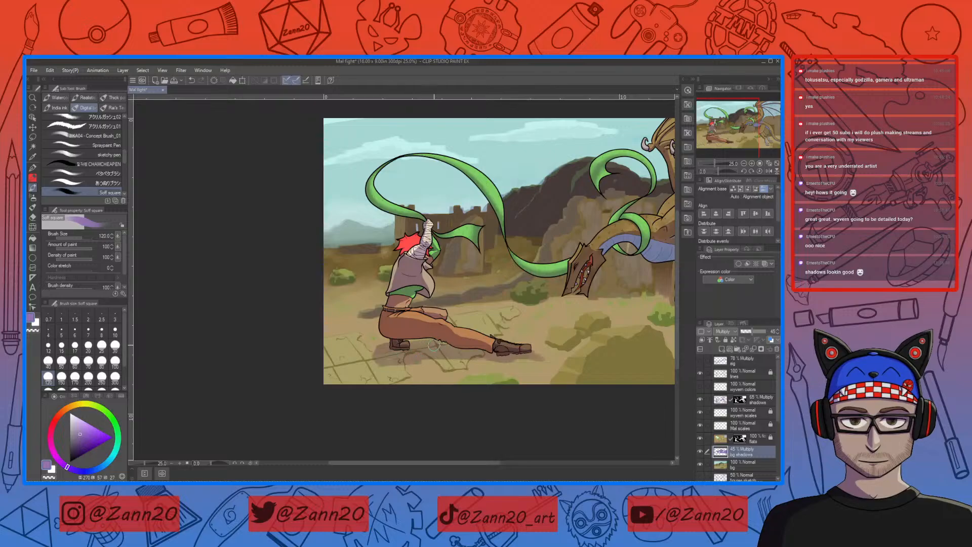
Shade the foreground rocks, the bush beside the wyvern's hind legs and the ground beneath its head.
{"action": "mouse_move", "coordinate": [615, 374]}
{"action": "left_mouse_down"}
{"action": "mouse_move", "coordinate": [552, 390]}
{"action": "mouse_move", "coordinate": [565, 370]}
{"action": "mouse_move", "coordinate": [471, 374]}
{"action": "mouse_move", "coordinate": [413, 346]}
{"action": "mouse_move", "coordinate": [405, 353]}
{"action": "mouse_move", "coordinate": [430, 334]}
{"action": "mouse_move", "coordinate": [397, 343]}
{"action": "mouse_move", "coordinate": [405, 354]}
{"action": "mouse_move", "coordinate": [394, 360]}
{"action": "mouse_move", "coordinate": [372, 360]}
{"action": "mouse_move", "coordinate": [405, 358]}
{"action": "mouse_move", "coordinate": [384, 372]}
{"action": "left_mouse_up"}
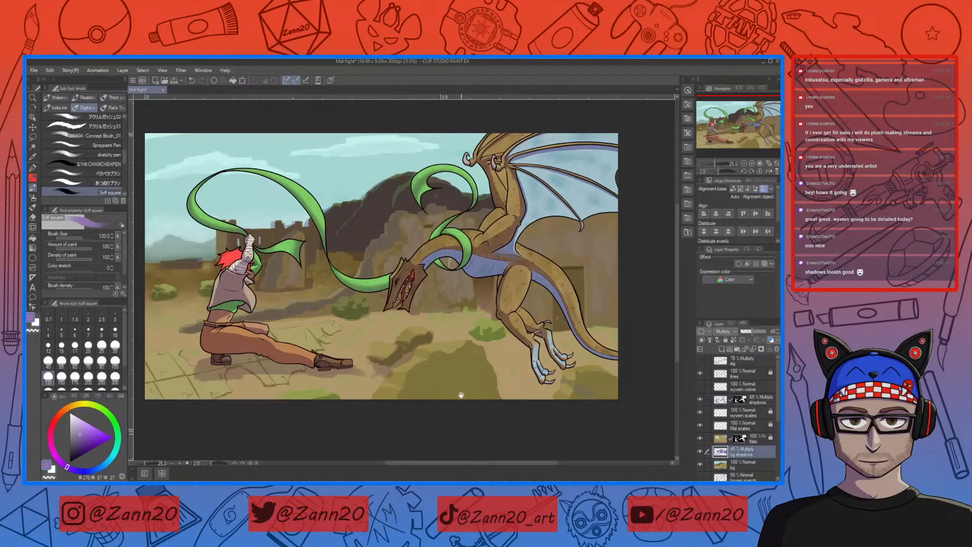
{"action": "left_click_drag", "start_coordinate": [461, 393], "coordinate": [484, 362]}
{"action": "mouse_move", "coordinate": [412, 342]}
{"action": "left_mouse_down"}
{"action": "mouse_move", "coordinate": [399, 367]}
{"action": "mouse_move", "coordinate": [437, 365]}
{"action": "mouse_move", "coordinate": [433, 355]}
{"action": "mouse_move", "coordinate": [426, 365]}
{"action": "mouse_move", "coordinate": [444, 335]}
{"action": "mouse_move", "coordinate": [485, 317]}
{"action": "mouse_move", "coordinate": [438, 320]}
{"action": "mouse_move", "coordinate": [458, 322]}
{"action": "mouse_move", "coordinate": [431, 297]}
{"action": "mouse_move", "coordinate": [424, 308]}
{"action": "mouse_move", "coordinate": [485, 341]}
{"action": "mouse_move", "coordinate": [479, 329]}
{"action": "mouse_move", "coordinate": [492, 313]}
{"action": "mouse_move", "coordinate": [502, 318]}
{"action": "mouse_move", "coordinate": [521, 370]}
{"action": "mouse_move", "coordinate": [514, 344]}
{"action": "mouse_move", "coordinate": [516, 365]}
{"action": "mouse_move", "coordinate": [487, 331]}
{"action": "mouse_move", "coordinate": [436, 355]}
{"action": "left_mouse_up"}
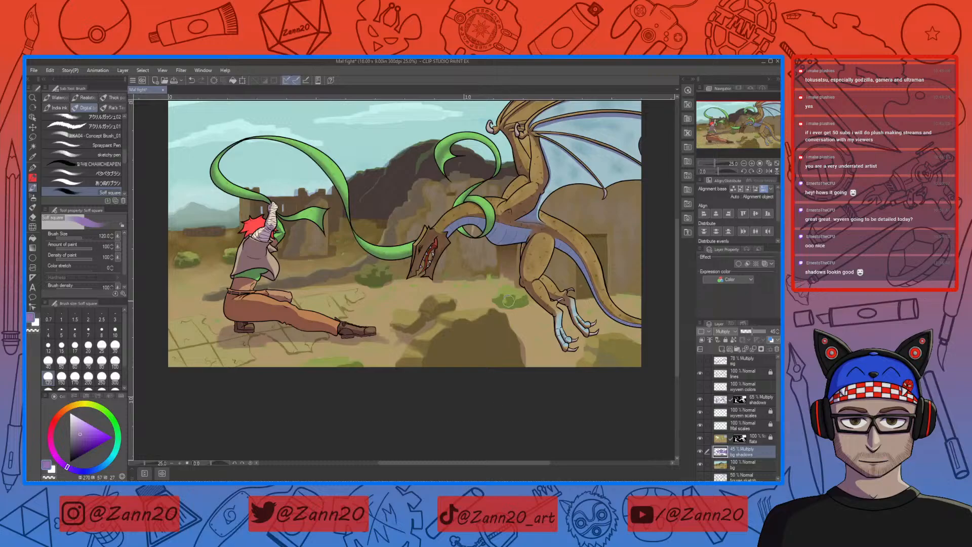
{"action": "mouse_move", "coordinate": [500, 297]}
{"action": "left_mouse_down"}
{"action": "mouse_move", "coordinate": [508, 308]}
{"action": "mouse_move", "coordinate": [524, 301]}
{"action": "left_mouse_up"}
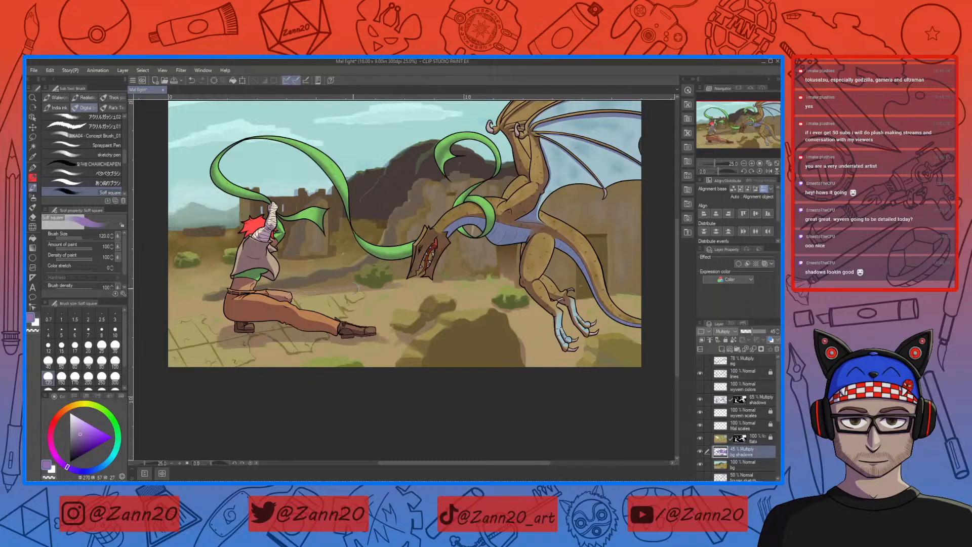
{"action": "mouse_move", "coordinate": [427, 287]}
{"action": "left_mouse_down"}
{"action": "mouse_move", "coordinate": [467, 284]}
{"action": "mouse_move", "coordinate": [430, 289]}
{"action": "mouse_move", "coordinate": [492, 285]}
{"action": "left_mouse_up"}
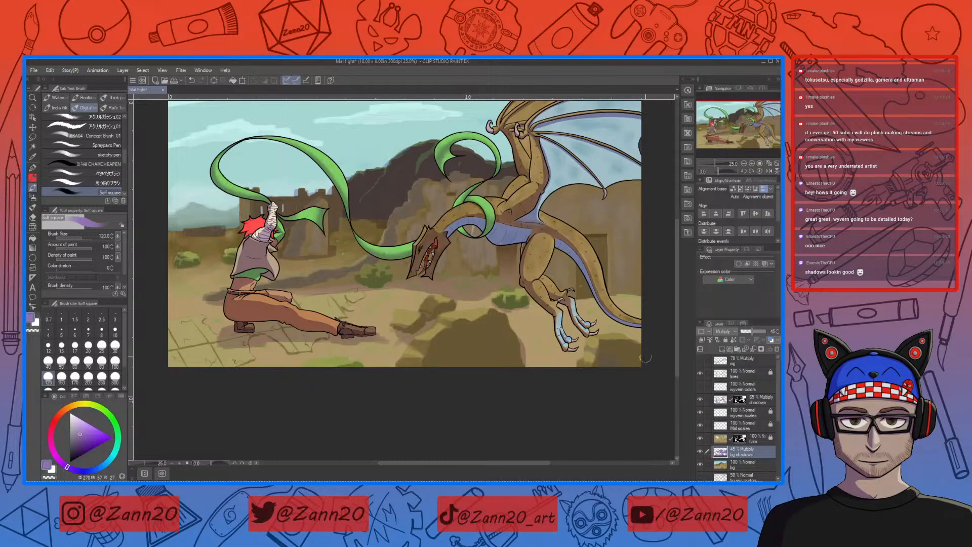
Fill in the shadow on the ground under the wyvern's hind feet and tail.
{"action": "mouse_move", "coordinate": [557, 338]}
{"action": "left_mouse_down"}
{"action": "mouse_move", "coordinate": [531, 345]}
{"action": "mouse_move", "coordinate": [568, 356]}
{"action": "mouse_move", "coordinate": [551, 341]}
{"action": "mouse_move", "coordinate": [522, 340]}
{"action": "mouse_move", "coordinate": [552, 349]}
{"action": "mouse_move", "coordinate": [593, 343]}
{"action": "left_mouse_up"}
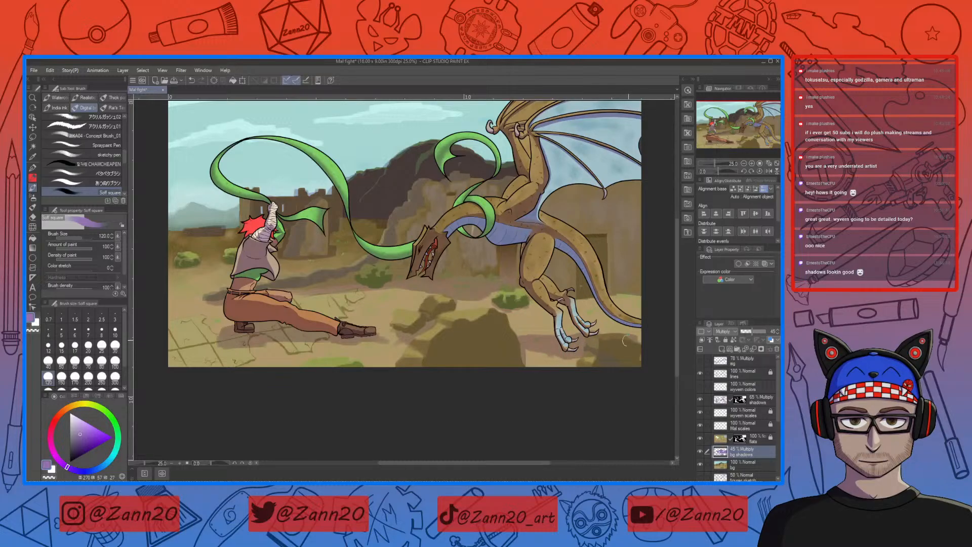
{"action": "key", "text": "ctrl+z"}
{"action": "mouse_move", "coordinate": [582, 337]}
{"action": "left_mouse_down"}
{"action": "mouse_move", "coordinate": [515, 341]}
{"action": "mouse_move", "coordinate": [577, 344]}
{"action": "mouse_move", "coordinate": [526, 343]}
{"action": "mouse_move", "coordinate": [576, 356]}
{"action": "mouse_move", "coordinate": [554, 348]}
{"action": "mouse_move", "coordinate": [535, 354]}
{"action": "mouse_move", "coordinate": [559, 363]}
{"action": "mouse_move", "coordinate": [537, 360]}
{"action": "mouse_move", "coordinate": [519, 343]}
{"action": "mouse_move", "coordinate": [554, 334]}
{"action": "mouse_move", "coordinate": [516, 334]}
{"action": "left_mouse_up"}
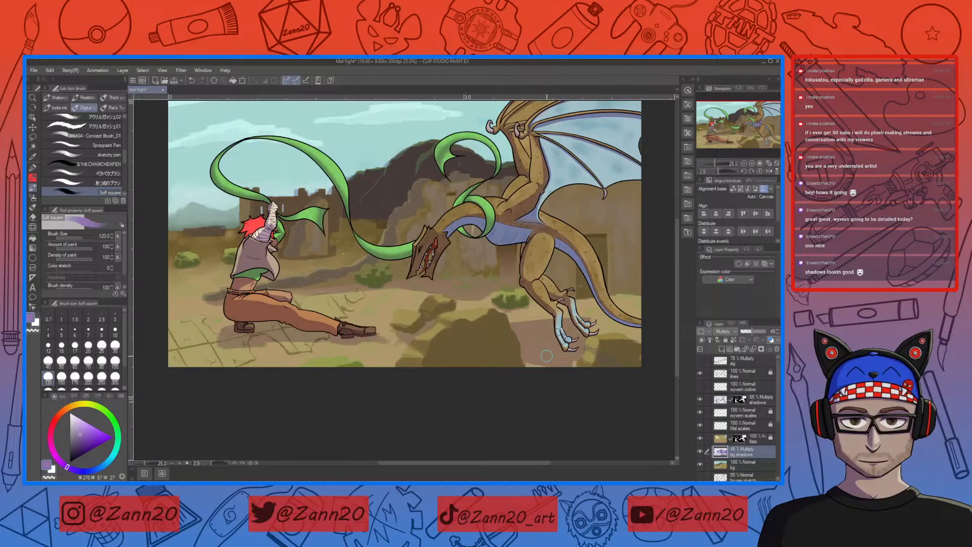
{"action": "left_click_drag", "start_coordinate": [621, 327], "coordinate": [590, 330]}
{"action": "left_click_drag", "start_coordinate": [616, 328], "coordinate": [571, 318]}
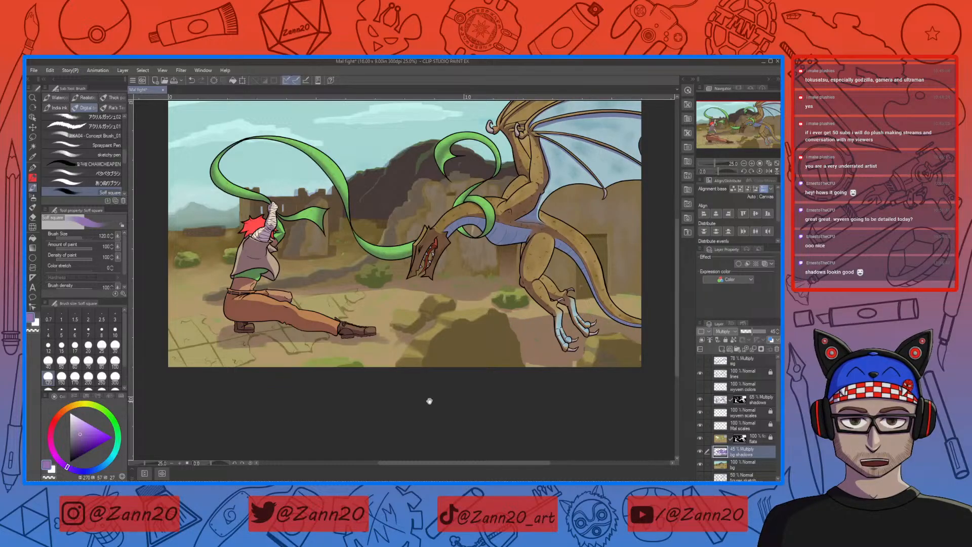
Paint a rounded cast shadow on the paving stones in front of the crouching fighter.
{"action": "left_click_drag", "start_coordinate": [430, 401], "coordinate": [538, 379]}
{"action": "left_click_drag", "start_coordinate": [479, 358], "coordinate": [518, 366]}
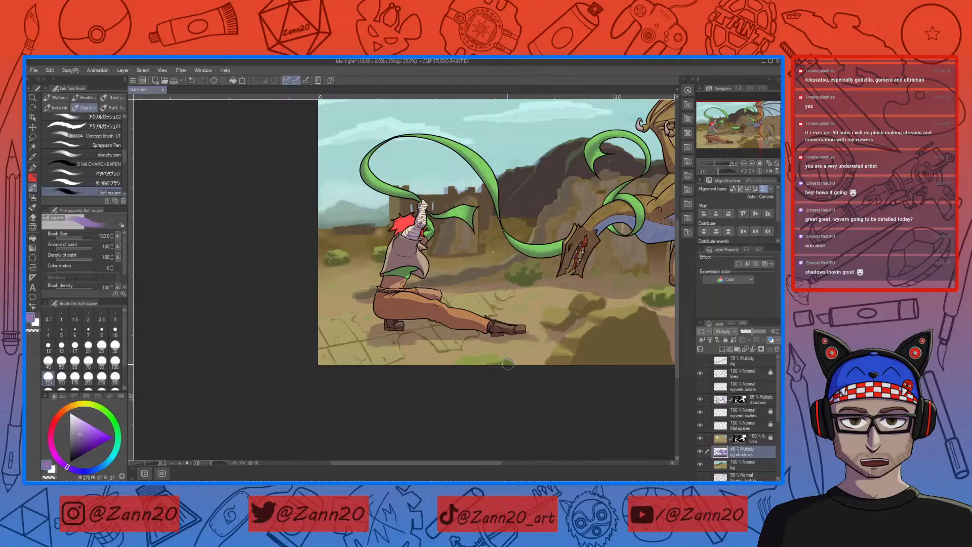
{"action": "left_click_drag", "start_coordinate": [403, 337], "coordinate": [454, 352]}
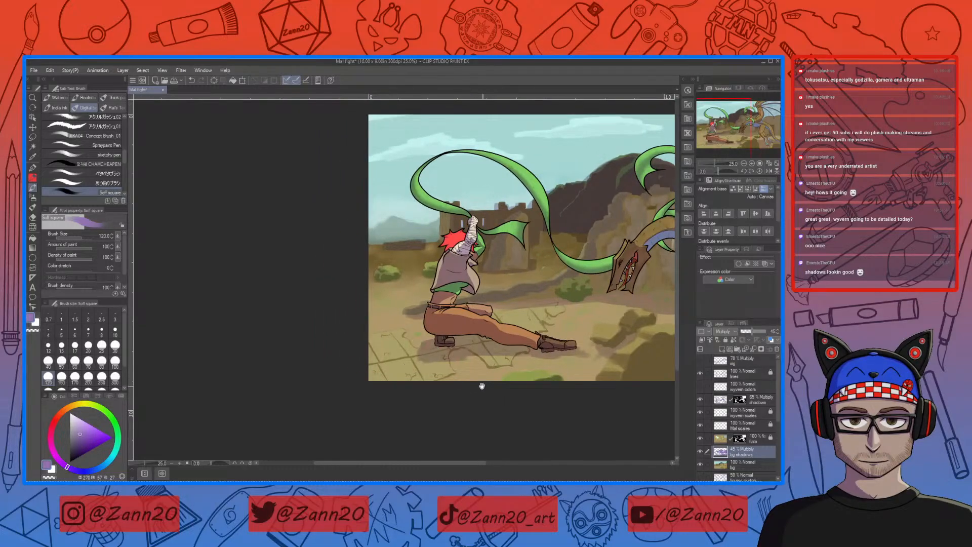
{"action": "left_click_drag", "start_coordinate": [485, 386], "coordinate": [504, 378]}
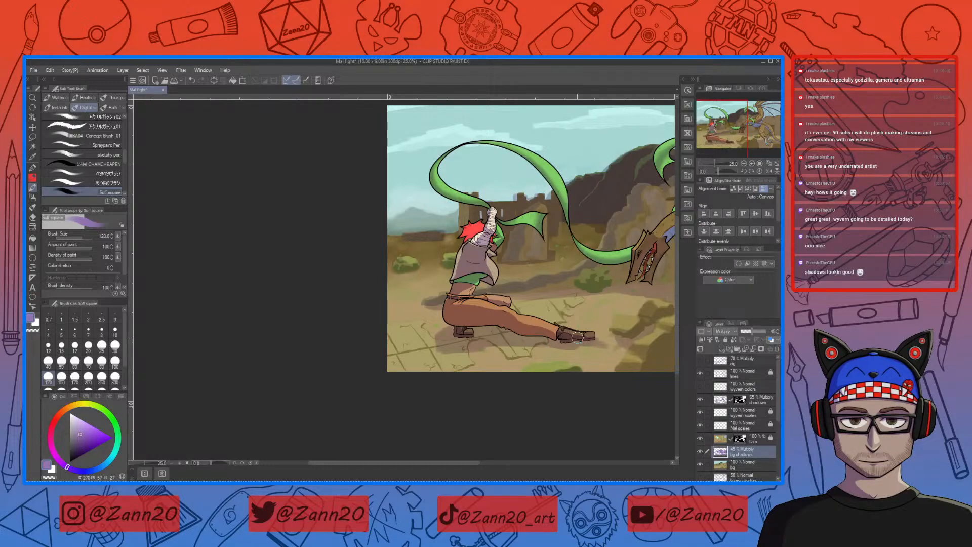
{"action": "left_click_drag", "start_coordinate": [635, 324], "coordinate": [406, 411]}
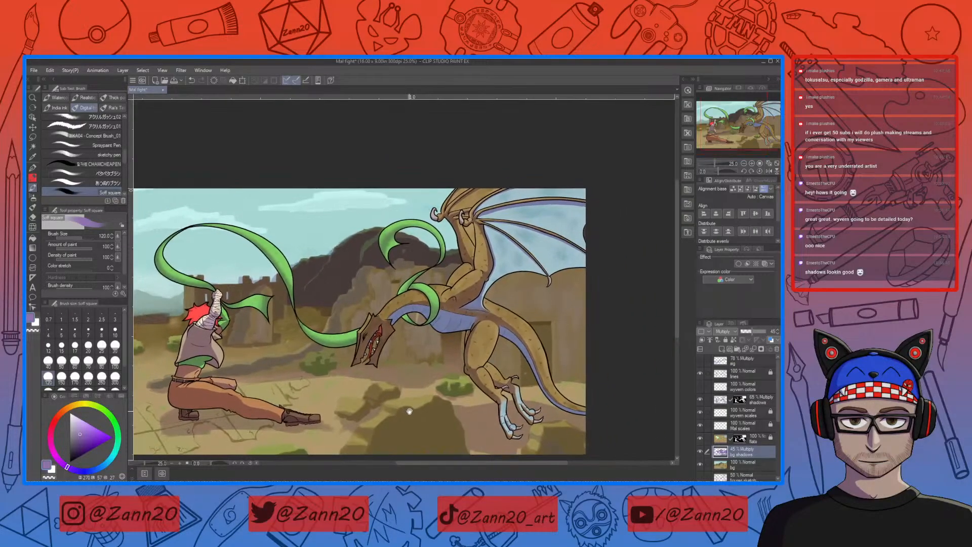
{"action": "left_click_drag", "start_coordinate": [457, 377], "coordinate": [591, 389]}
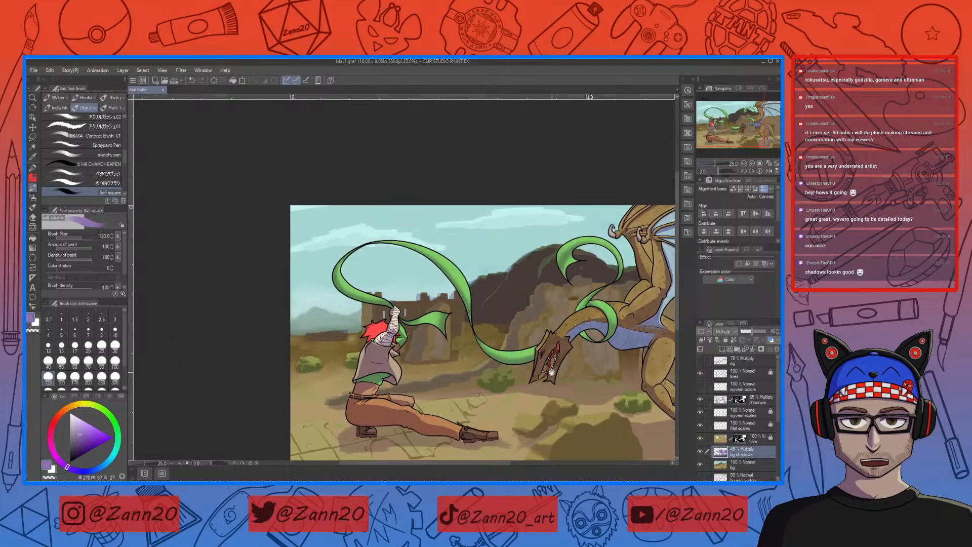
{"action": "left_click_drag", "start_coordinate": [468, 387], "coordinate": [535, 378]}
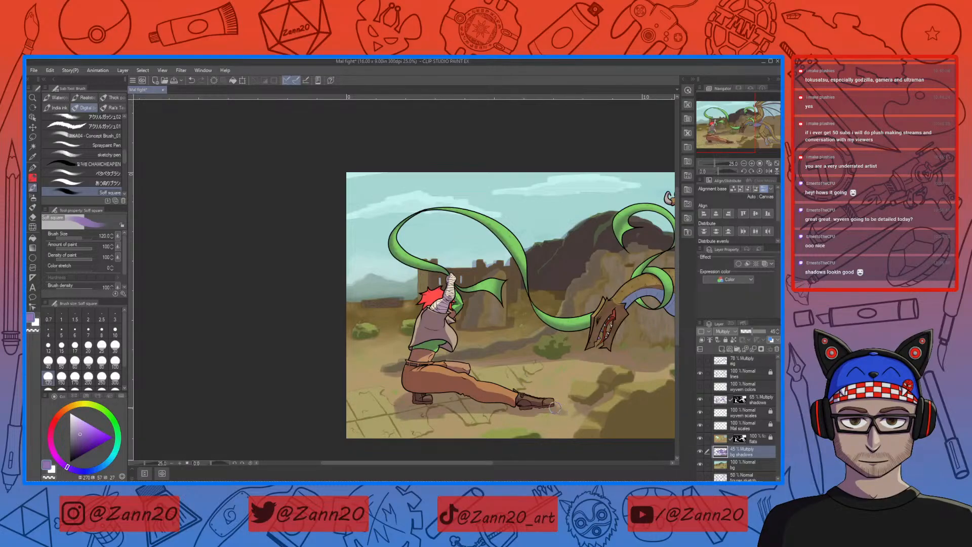
{"action": "mouse_move", "coordinate": [526, 416]}
{"action": "left_mouse_down"}
{"action": "mouse_move", "coordinate": [421, 419]}
{"action": "mouse_move", "coordinate": [439, 434]}
{"action": "mouse_move", "coordinate": [417, 421]}
{"action": "mouse_move", "coordinate": [427, 429]}
{"action": "mouse_move", "coordinate": [438, 412]}
{"action": "mouse_move", "coordinate": [414, 419]}
{"action": "mouse_move", "coordinate": [449, 427]}
{"action": "mouse_move", "coordinate": [399, 423]}
{"action": "mouse_move", "coordinate": [452, 434]}
{"action": "mouse_move", "coordinate": [407, 407]}
{"action": "mouse_move", "coordinate": [463, 424]}
{"action": "mouse_move", "coordinate": [409, 414]}
{"action": "mouse_move", "coordinate": [426, 436]}
{"action": "mouse_move", "coordinate": [465, 426]}
{"action": "mouse_move", "coordinate": [452, 416]}
{"action": "mouse_move", "coordinate": [454, 427]}
{"action": "mouse_move", "coordinate": [416, 446]}
{"action": "left_mouse_up"}
{"action": "left_click_drag", "start_coordinate": [525, 427], "coordinate": [558, 394]}
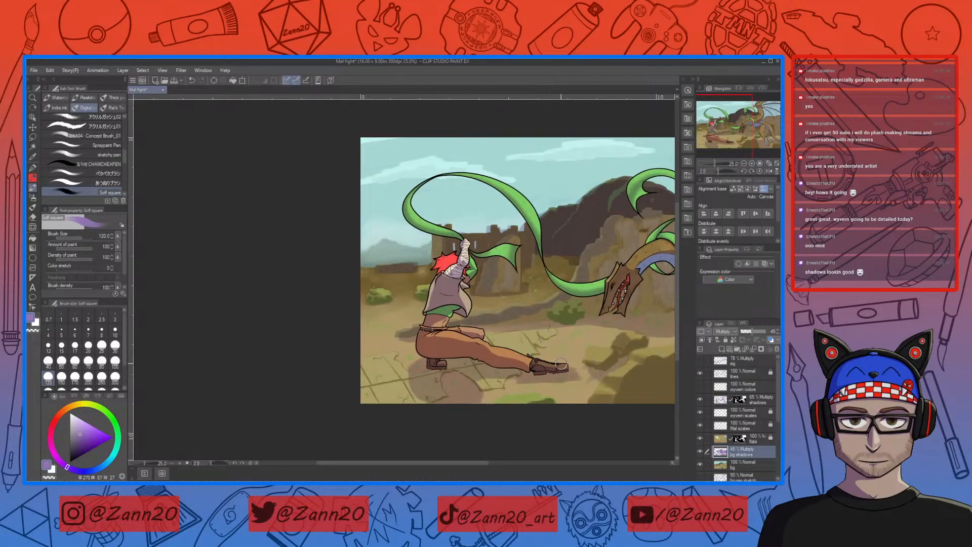
Reduce the brush size to 30 and refine the fighter's cast shadow along the cracked paving stones.
{"action": "key", "text": "bracketleft"}
{"action": "key", "text": "bracketleft"}
{"action": "key", "text": "bracketleft"}
{"action": "key", "text": "bracketleft"}
{"action": "key", "text": "bracketleft"}
{"action": "key", "text": "bracketleft"}
{"action": "key", "text": "bracketleft"}
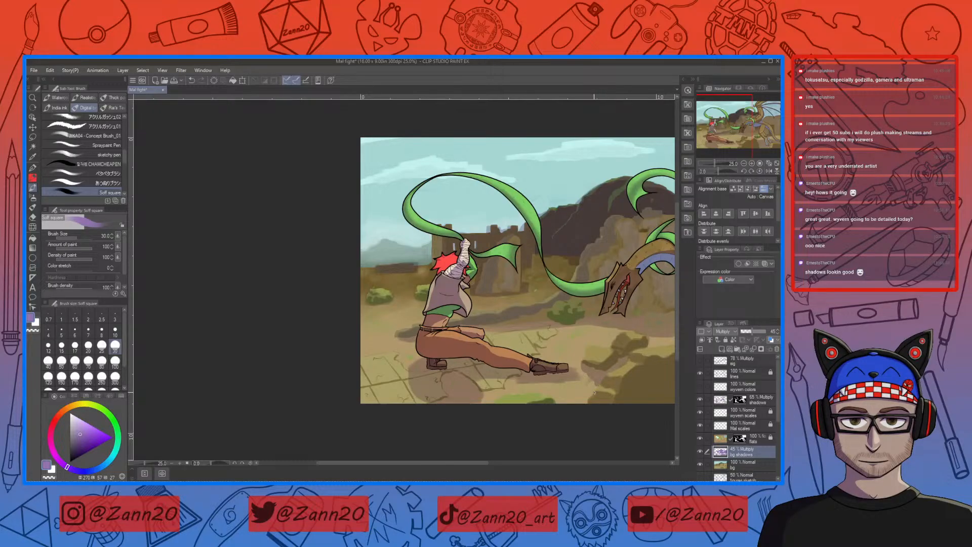
{"action": "left_click_drag", "start_coordinate": [491, 376], "coordinate": [506, 381]}
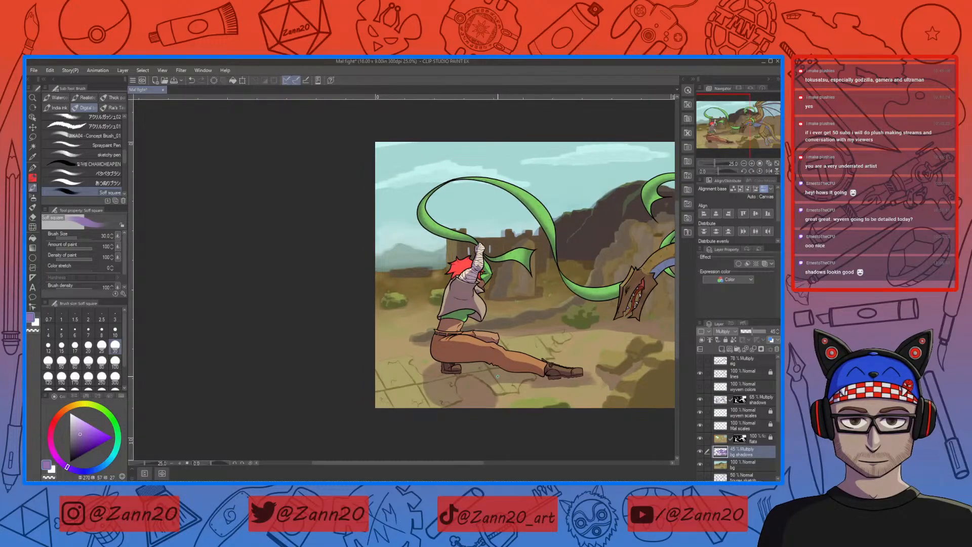
{"action": "key", "text": "ctrl+plus"}
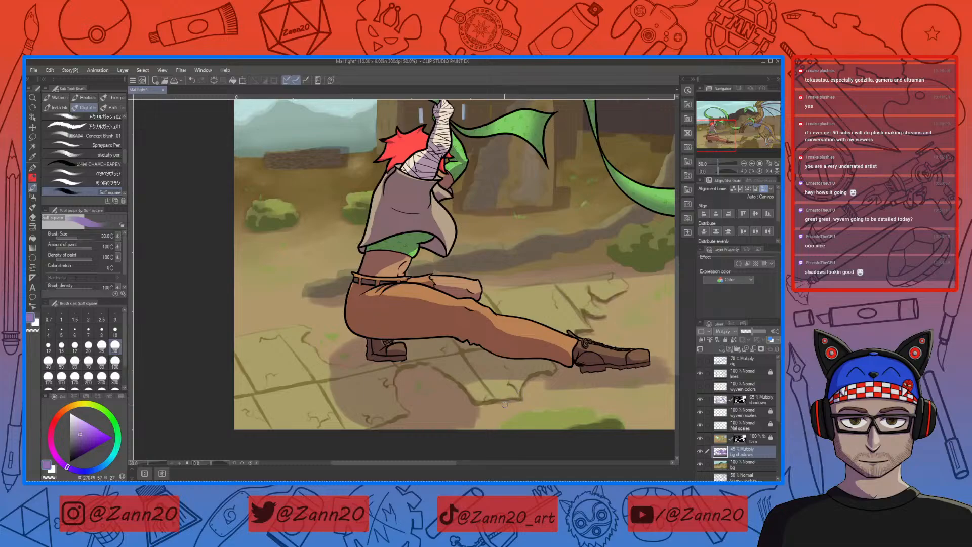
{"action": "left_click_drag", "start_coordinate": [469, 409], "coordinate": [554, 340]}
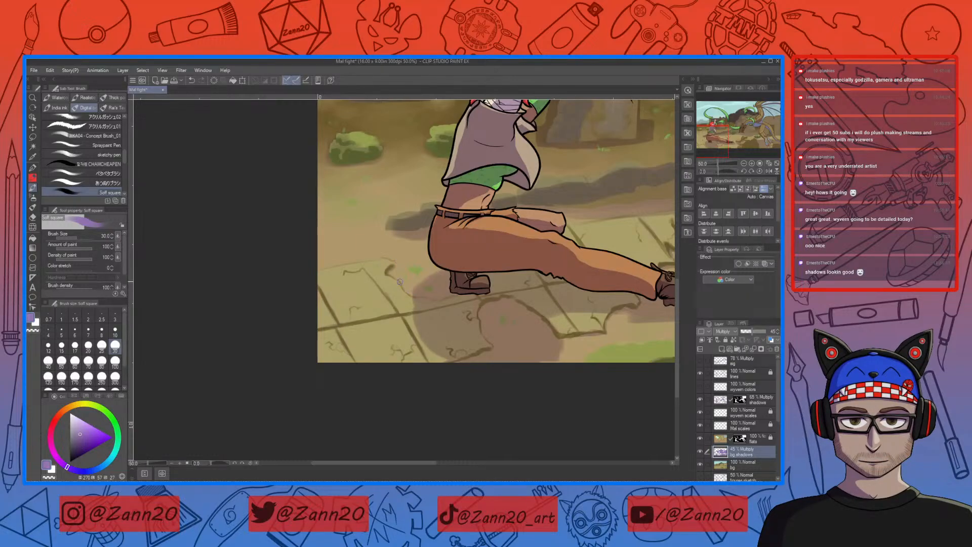
{"action": "left_click_drag", "start_coordinate": [558, 324], "coordinate": [421, 380]}
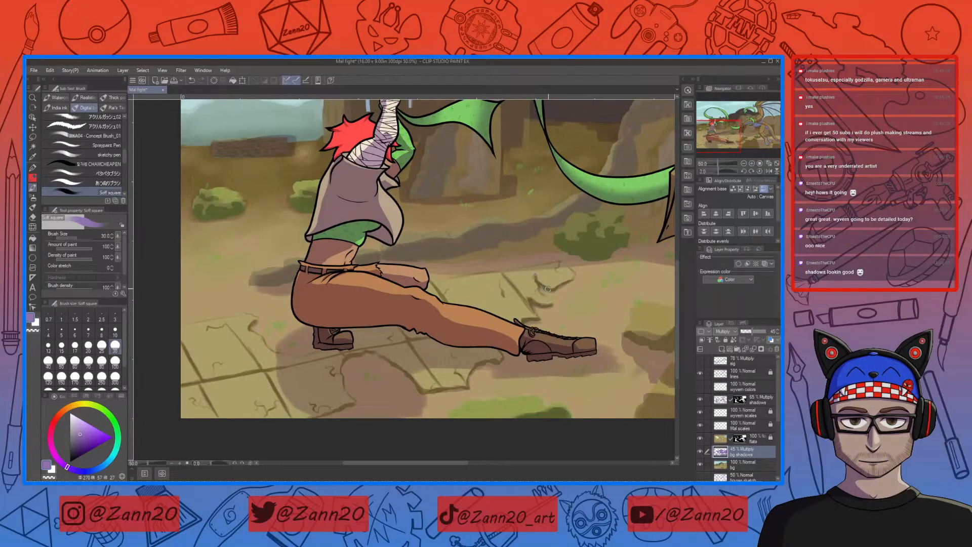
{"action": "left_click_drag", "start_coordinate": [496, 348], "coordinate": [531, 312]}
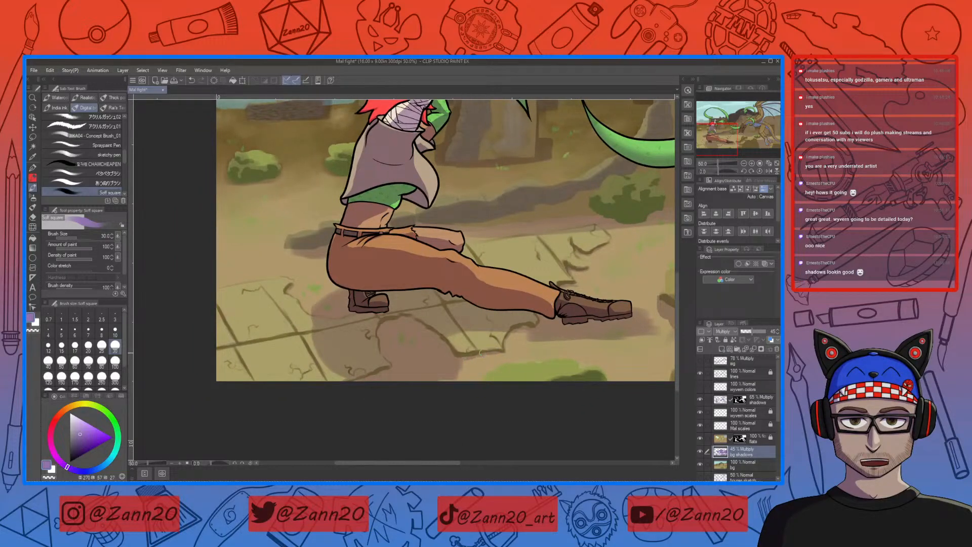
Set the brush size to 50 and touch up the shadows around the bushes and the ruined castle's base.
{"action": "left_click_drag", "start_coordinate": [623, 369], "coordinate": [642, 422]}
{"action": "left_click_drag", "start_coordinate": [581, 353], "coordinate": [589, 384]}
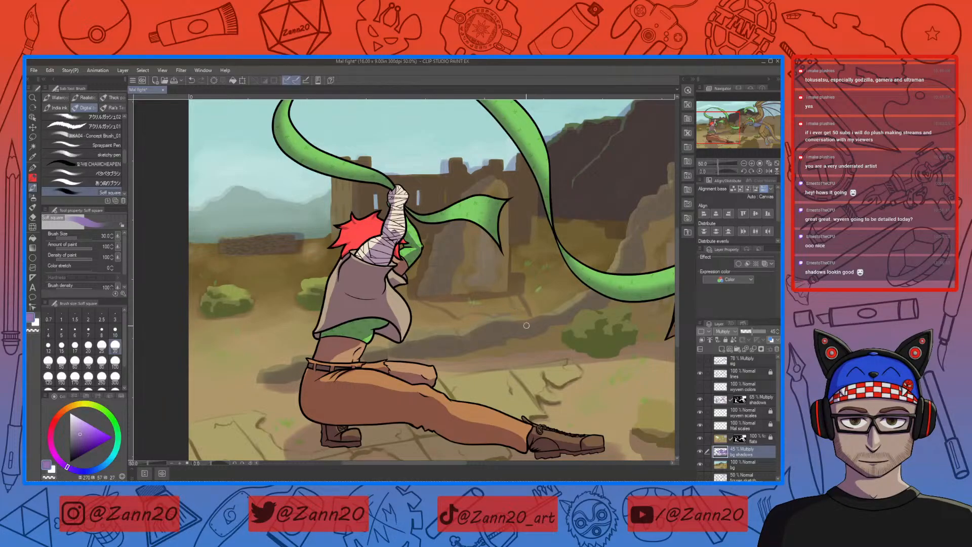
{"action": "key", "text": "bracketright"}
{"action": "key", "text": "bracketright"}
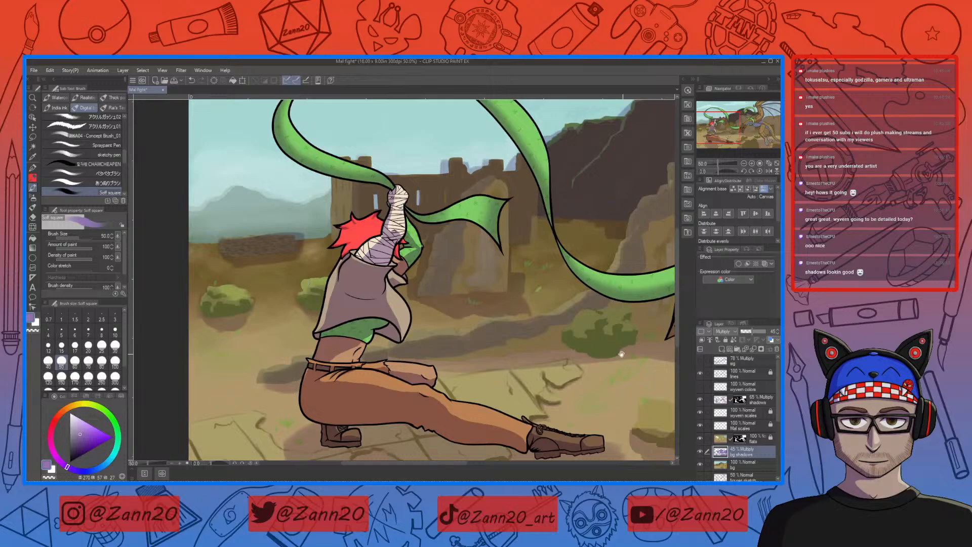
{"action": "left_click_drag", "start_coordinate": [623, 353], "coordinate": [486, 384]}
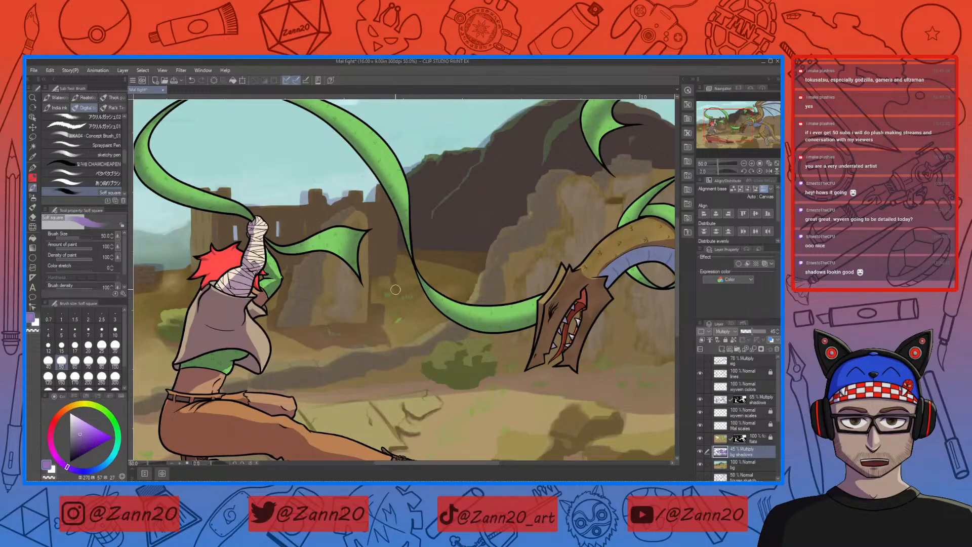
{"action": "left_click_drag", "start_coordinate": [361, 327], "coordinate": [432, 317]}
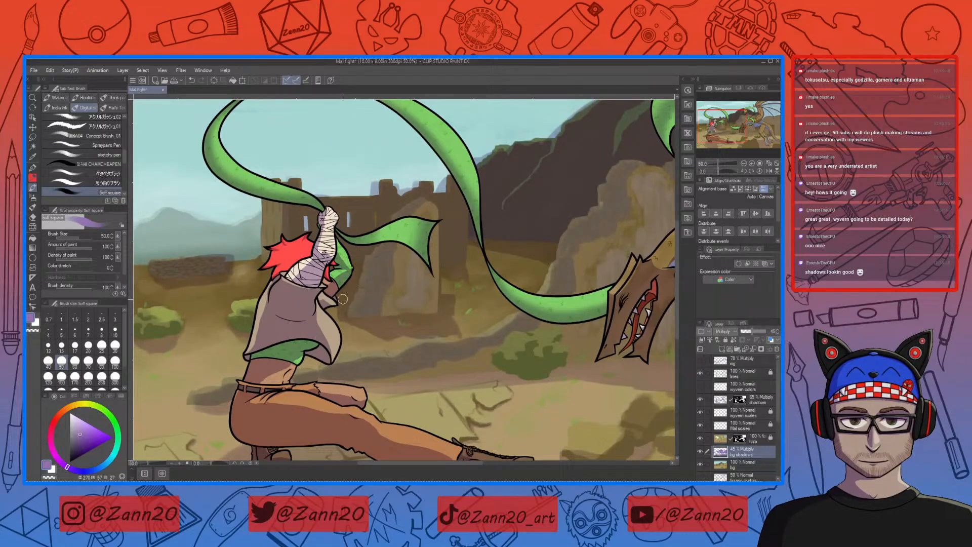
{"action": "left_click_drag", "start_coordinate": [487, 363], "coordinate": [526, 377]}
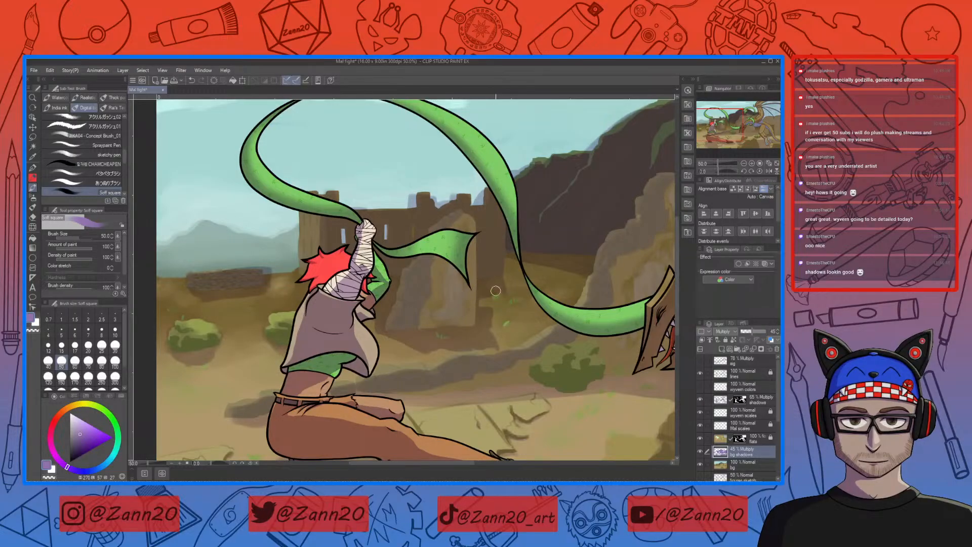
{"action": "left_click_drag", "start_coordinate": [541, 385], "coordinate": [412, 380]}
Touch up the shadows on the ground, bush and foreground rocks around the wyvern's hind legs.
{"action": "left_click_drag", "start_coordinate": [576, 366], "coordinate": [322, 247]}
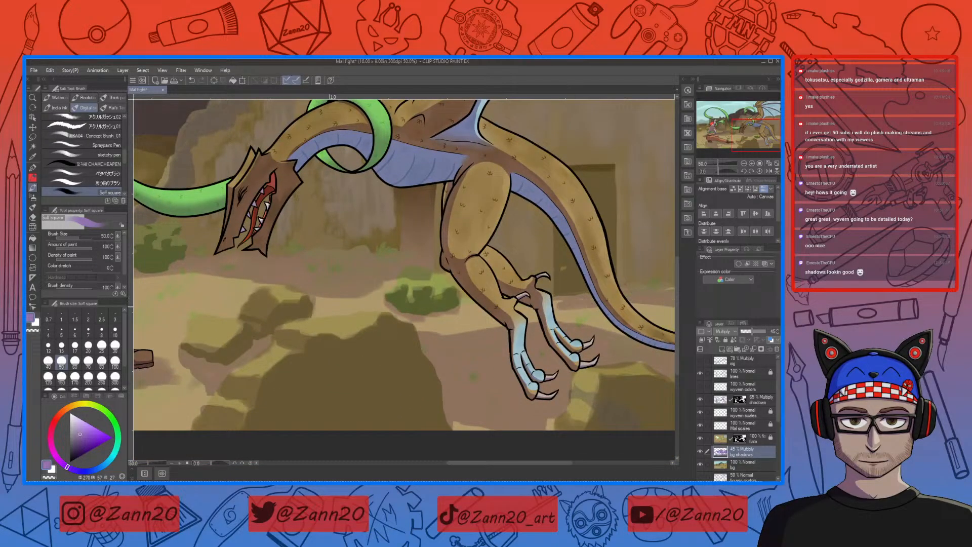
{"action": "mouse_move", "coordinate": [570, 313]}
{"action": "left_mouse_down"}
{"action": "mouse_move", "coordinate": [670, 309]}
{"action": "mouse_move", "coordinate": [551, 322]}
{"action": "mouse_move", "coordinate": [669, 324]}
{"action": "left_mouse_up"}
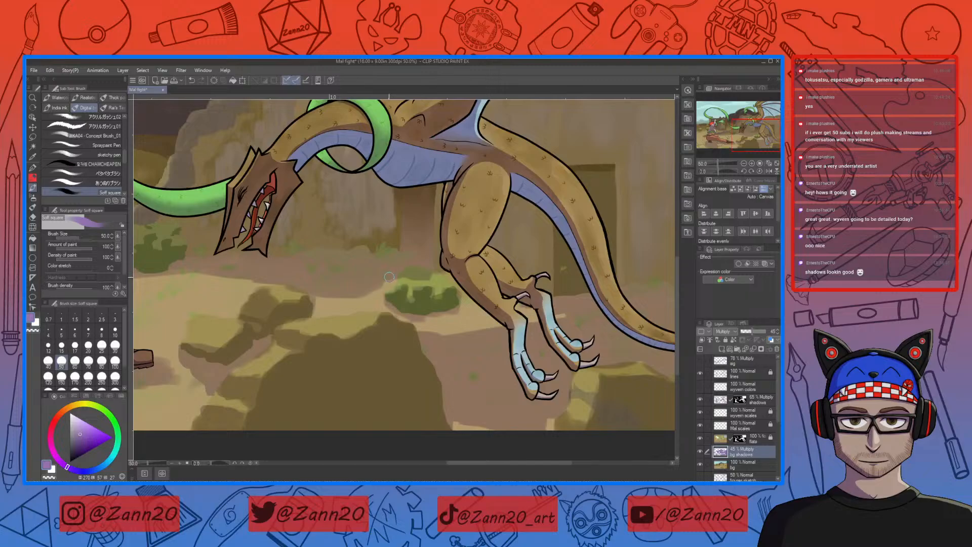
{"action": "left_click_drag", "start_coordinate": [372, 294], "coordinate": [317, 299]}
{"action": "left_click_drag", "start_coordinate": [423, 318], "coordinate": [412, 380]}
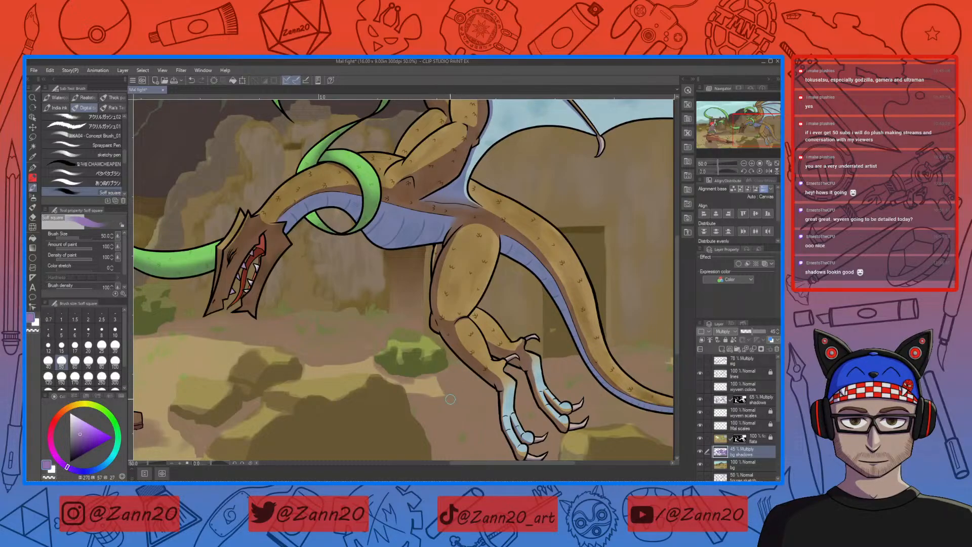
{"action": "left_click_drag", "start_coordinate": [465, 428], "coordinate": [409, 379]}
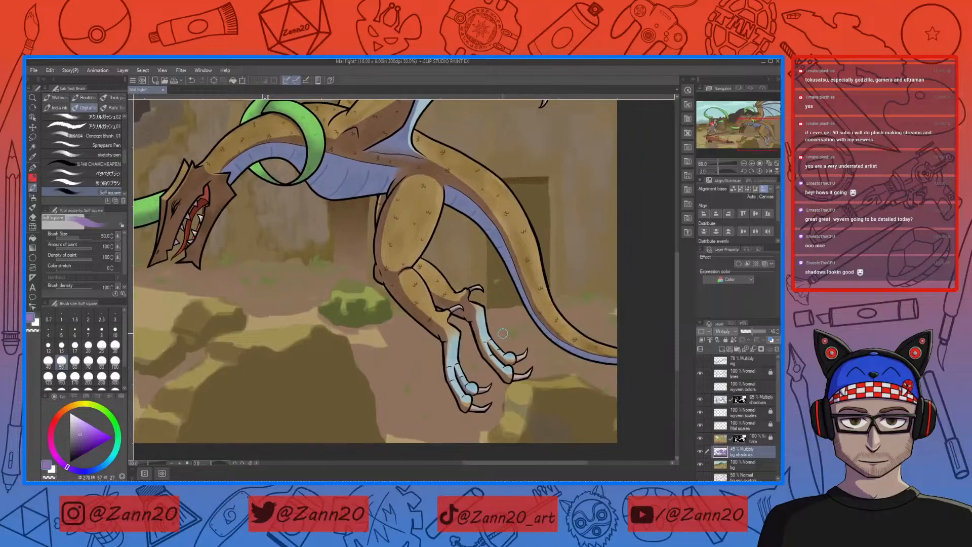
{"action": "left_click_drag", "start_coordinate": [588, 316], "coordinate": [521, 330]}
{"action": "left_click_drag", "start_coordinate": [433, 366], "coordinate": [633, 290]}
{"action": "left_click_drag", "start_coordinate": [482, 401], "coordinate": [485, 399]}
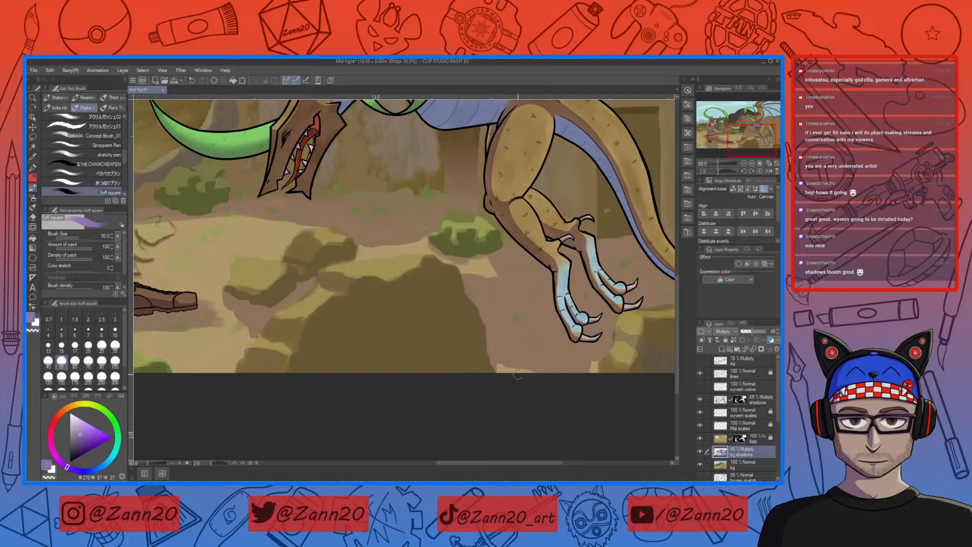
{"action": "left_click_drag", "start_coordinate": [538, 365], "coordinate": [398, 397]}
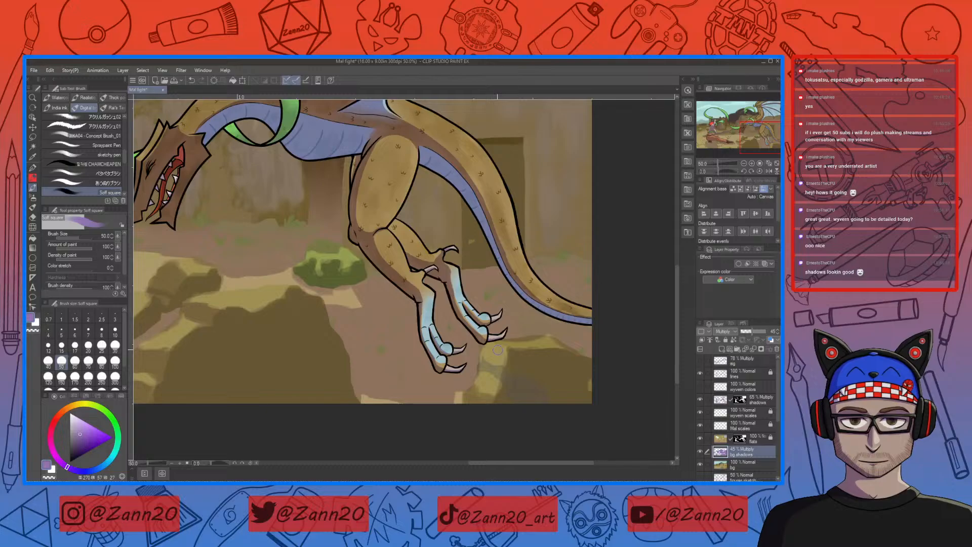
{"action": "mouse_move", "coordinate": [499, 351]}
{"action": "left_mouse_down"}
{"action": "mouse_move", "coordinate": [548, 415]}
{"action": "mouse_move", "coordinate": [563, 349]}
{"action": "mouse_move", "coordinate": [505, 378]}
{"action": "left_mouse_up"}
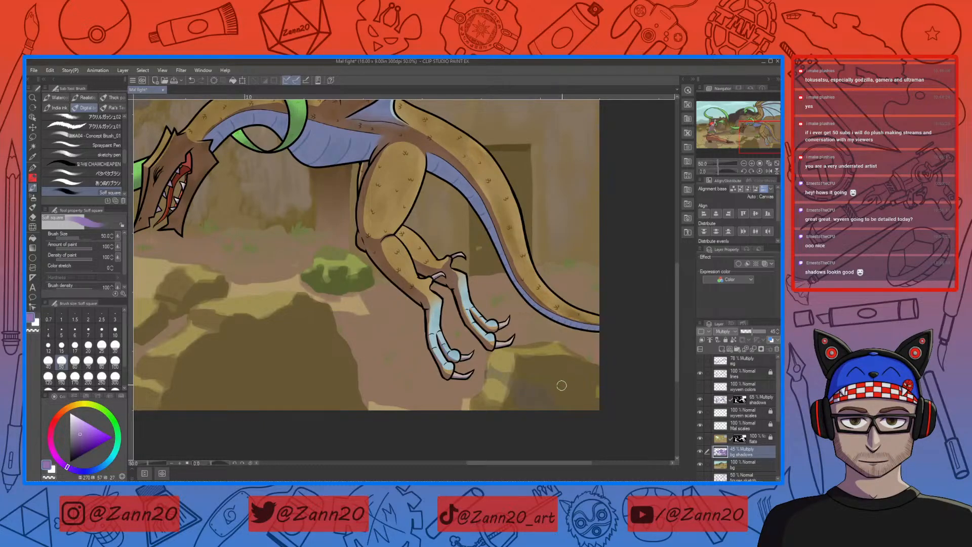
Lasso the foreground rock below the wyvern's tail on the bg layer and copy it onto a new layer.
{"action": "left_click", "coordinate": [719, 465]}
{"action": "key", "text": "m"}
{"action": "mouse_move", "coordinate": [626, 359]}
{"action": "left_mouse_down"}
{"action": "mouse_move", "coordinate": [497, 329]}
{"action": "mouse_move", "coordinate": [458, 402]}
{"action": "mouse_move", "coordinate": [542, 443]}
{"action": "mouse_move", "coordinate": [619, 335]}
{"action": "left_mouse_up"}
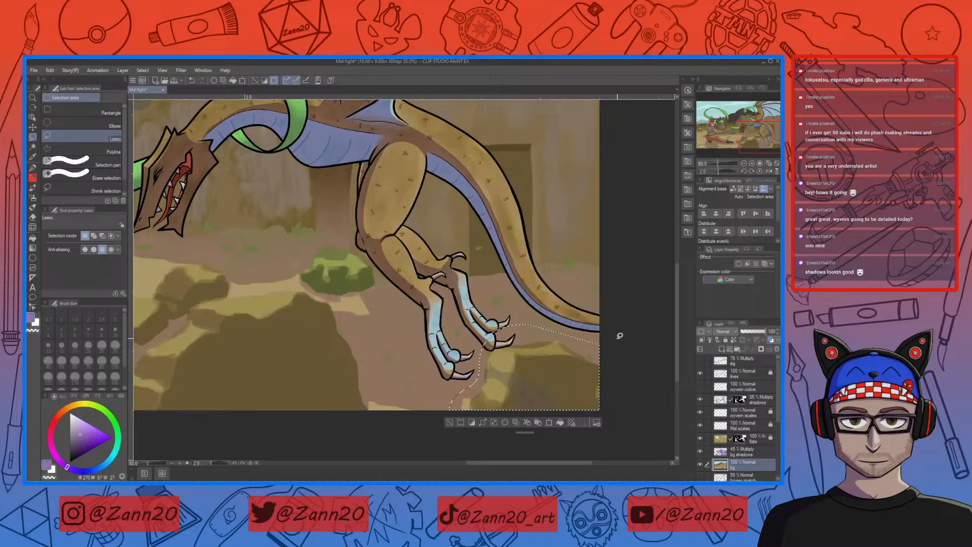
{"action": "key", "text": "ctrl+c"}
{"action": "key", "text": "ctrl+v"}
Move the copied rock layer above the lines layer, make it visible and clear the selection.
{"action": "left_click_drag", "start_coordinate": [722, 467], "coordinate": [722, 368]}
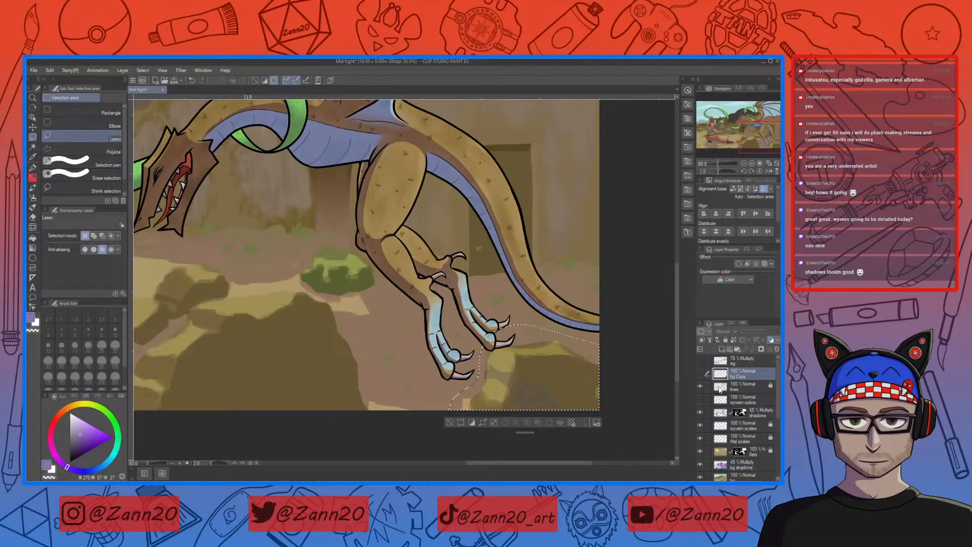
{"action": "left_click", "coordinate": [700, 374]}
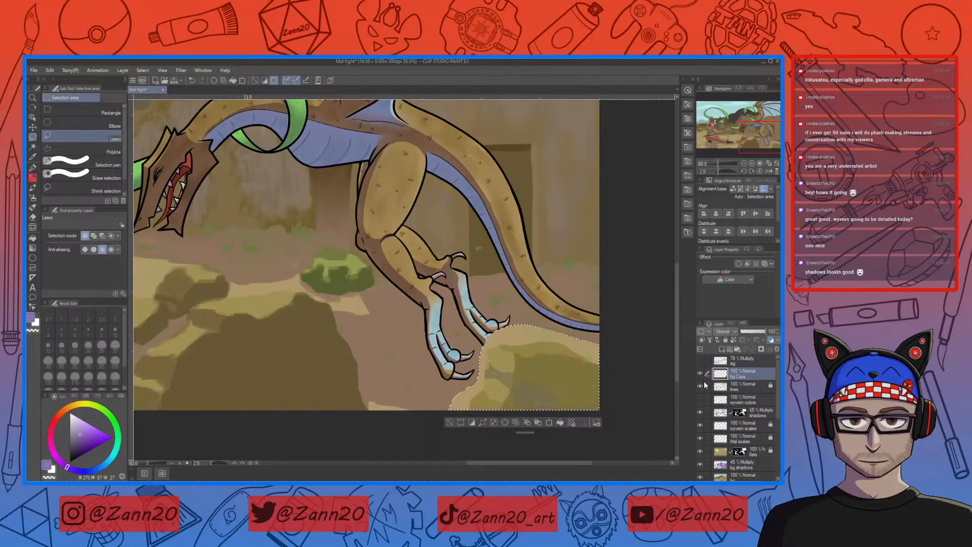
{"action": "key", "text": "ctrl+d"}
{"action": "left_click_drag", "start_coordinate": [535, 365], "coordinate": [538, 395]}
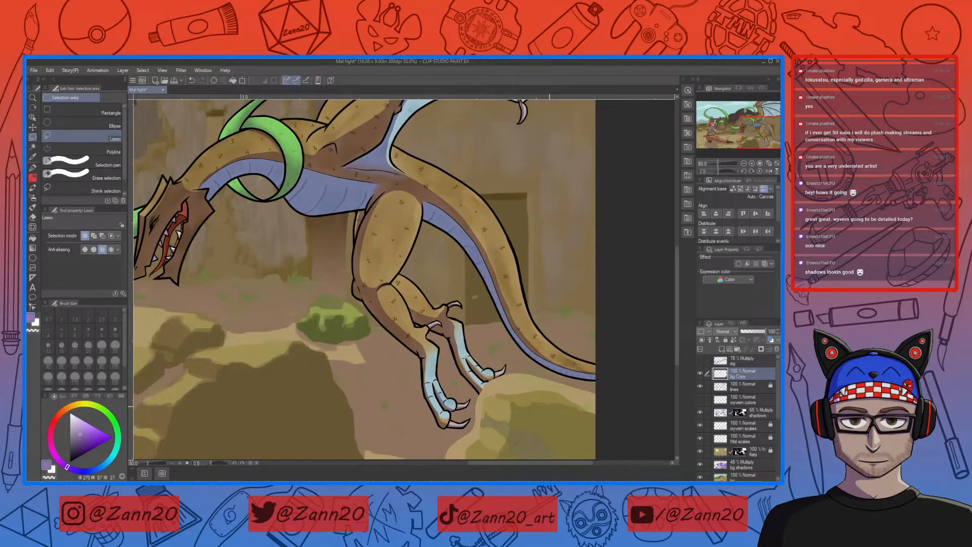
Erase the excess of the copied rock layer around the wyvern's claws and along the rock's top edge with the Soft square brush.
{"action": "key", "text": "b"}
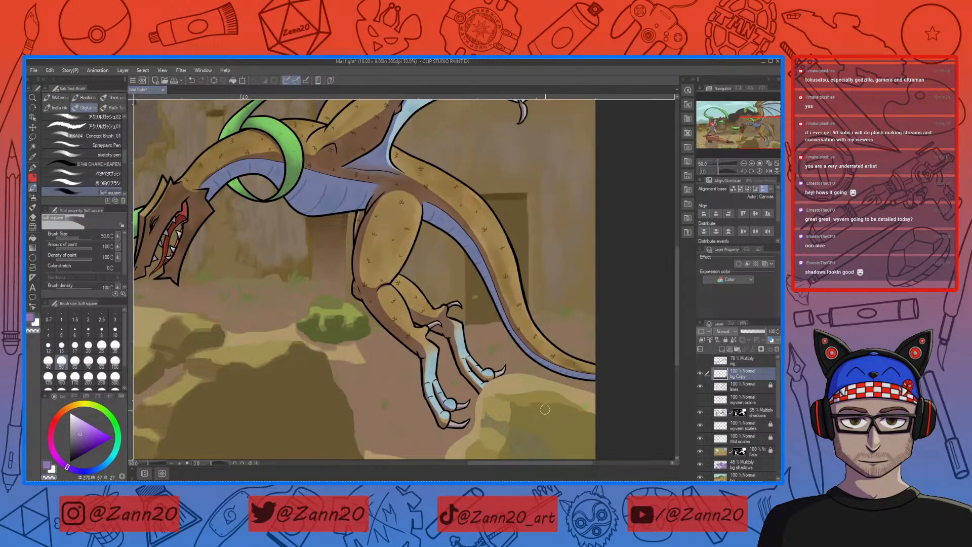
{"action": "scroll", "coordinate": [525, 403], "scroll_direction": "up", "scroll_amount": 4}
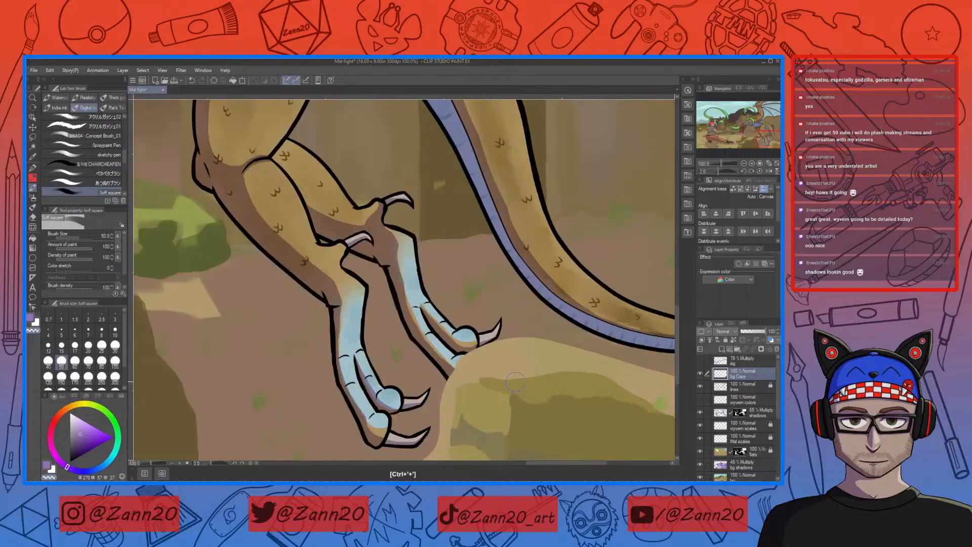
{"action": "mouse_move", "coordinate": [421, 341]}
{"action": "left_mouse_down"}
{"action": "mouse_move", "coordinate": [449, 332]}
{"action": "mouse_move", "coordinate": [424, 329]}
{"action": "mouse_move", "coordinate": [517, 305]}
{"action": "left_mouse_up"}
{"action": "mouse_move", "coordinate": [430, 322]}
{"action": "left_mouse_down"}
{"action": "mouse_move", "coordinate": [478, 321]}
{"action": "mouse_move", "coordinate": [421, 337]}
{"action": "mouse_move", "coordinate": [420, 354]}
{"action": "mouse_move", "coordinate": [435, 338]}
{"action": "mouse_move", "coordinate": [417, 345]}
{"action": "mouse_move", "coordinate": [409, 379]}
{"action": "mouse_move", "coordinate": [517, 354]}
{"action": "mouse_move", "coordinate": [461, 335]}
{"action": "mouse_move", "coordinate": [464, 326]}
{"action": "mouse_move", "coordinate": [456, 332]}
{"action": "mouse_move", "coordinate": [454, 299]}
{"action": "mouse_move", "coordinate": [446, 340]}
{"action": "mouse_move", "coordinate": [455, 303]}
{"action": "mouse_move", "coordinate": [405, 375]}
{"action": "left_mouse_up"}
{"action": "mouse_move", "coordinate": [445, 317]}
{"action": "left_mouse_down"}
{"action": "mouse_move", "coordinate": [398, 384]}
{"action": "mouse_move", "coordinate": [416, 337]}
{"action": "mouse_move", "coordinate": [416, 406]}
{"action": "mouse_move", "coordinate": [446, 337]}
{"action": "mouse_move", "coordinate": [435, 384]}
{"action": "left_mouse_up"}
{"action": "left_click_drag", "start_coordinate": [540, 356], "coordinate": [432, 411]}
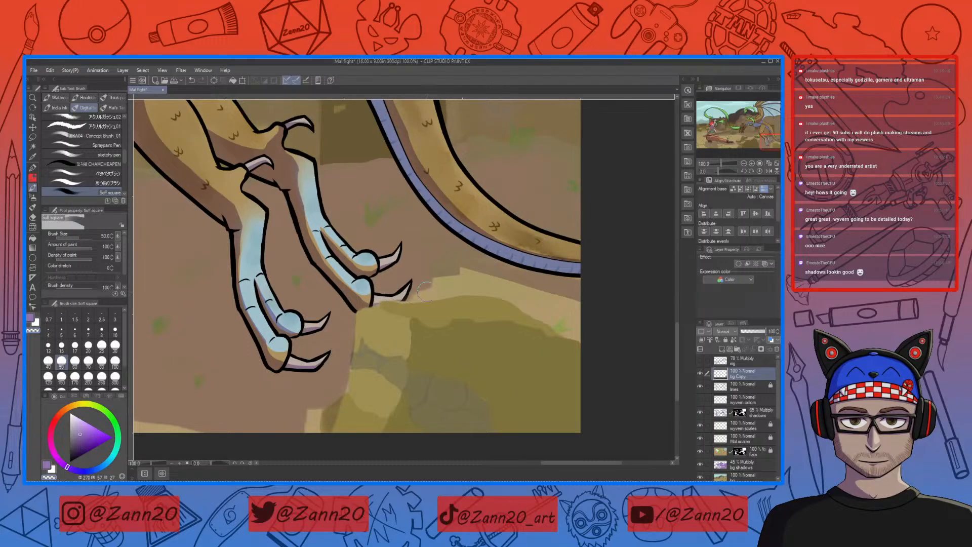
{"action": "mouse_move", "coordinate": [404, 299]}
{"action": "left_mouse_down"}
{"action": "mouse_move", "coordinate": [438, 295]}
{"action": "mouse_move", "coordinate": [422, 293]}
{"action": "mouse_move", "coordinate": [462, 280]}
{"action": "mouse_move", "coordinate": [427, 283]}
{"action": "mouse_move", "coordinate": [455, 274]}
{"action": "mouse_move", "coordinate": [515, 282]}
{"action": "mouse_move", "coordinate": [435, 291]}
{"action": "mouse_move", "coordinate": [482, 284]}
{"action": "left_mouse_up"}
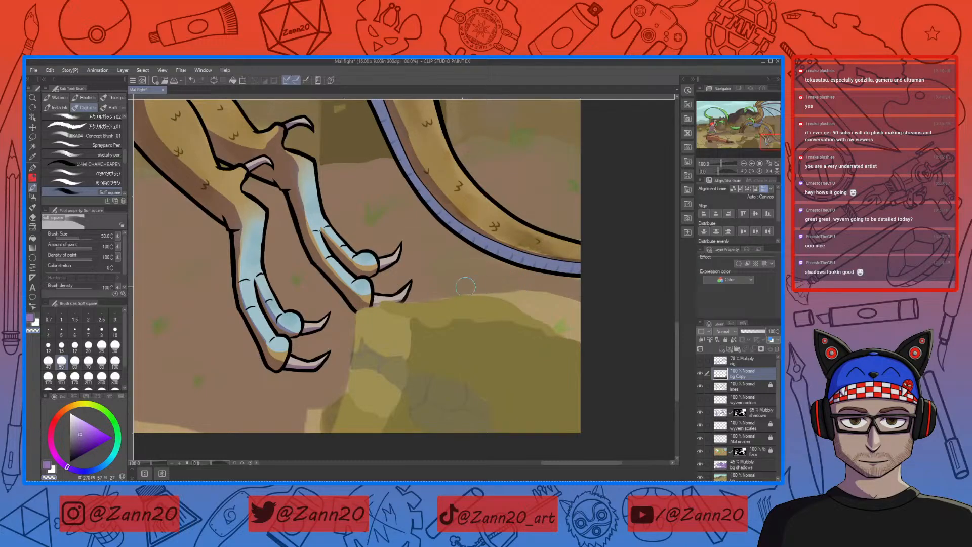
{"action": "left_click_drag", "start_coordinate": [459, 287], "coordinate": [543, 294]}
Erase the copied rock's interior and lower side so the shaded rock on the layers beneath shows through.
{"action": "mouse_move", "coordinate": [461, 287]}
{"action": "left_mouse_down"}
{"action": "mouse_move", "coordinate": [568, 303]}
{"action": "mouse_move", "coordinate": [462, 288]}
{"action": "mouse_move", "coordinate": [604, 322]}
{"action": "mouse_move", "coordinate": [530, 288]}
{"action": "mouse_move", "coordinate": [604, 323]}
{"action": "mouse_move", "coordinate": [487, 287]}
{"action": "mouse_move", "coordinate": [558, 319]}
{"action": "mouse_move", "coordinate": [516, 295]}
{"action": "mouse_move", "coordinate": [537, 313]}
{"action": "mouse_move", "coordinate": [530, 329]}
{"action": "mouse_move", "coordinate": [571, 345]}
{"action": "mouse_move", "coordinate": [582, 323]}
{"action": "mouse_move", "coordinate": [566, 431]}
{"action": "mouse_move", "coordinate": [574, 316]}
{"action": "mouse_move", "coordinate": [576, 417]}
{"action": "mouse_move", "coordinate": [565, 399]}
{"action": "mouse_move", "coordinate": [560, 307]}
{"action": "mouse_move", "coordinate": [537, 432]}
{"action": "mouse_move", "coordinate": [514, 298]}
{"action": "mouse_move", "coordinate": [497, 421]}
{"action": "mouse_move", "coordinate": [495, 355]}
{"action": "mouse_move", "coordinate": [499, 393]}
{"action": "left_mouse_up"}
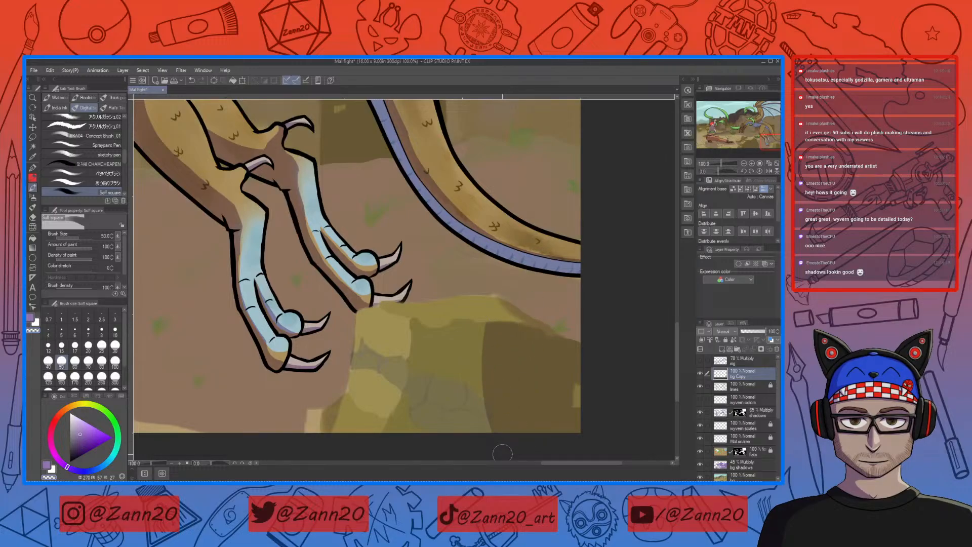
{"action": "mouse_move", "coordinate": [483, 298]}
{"action": "left_mouse_down"}
{"action": "mouse_move", "coordinate": [465, 386]}
{"action": "mouse_move", "coordinate": [486, 439]}
{"action": "left_mouse_up"}
{"action": "mouse_move", "coordinate": [468, 301]}
{"action": "left_mouse_down"}
{"action": "mouse_move", "coordinate": [434, 295]}
{"action": "mouse_move", "coordinate": [413, 303]}
{"action": "mouse_move", "coordinate": [402, 418]}
{"action": "mouse_move", "coordinate": [412, 330]}
{"action": "left_mouse_up"}
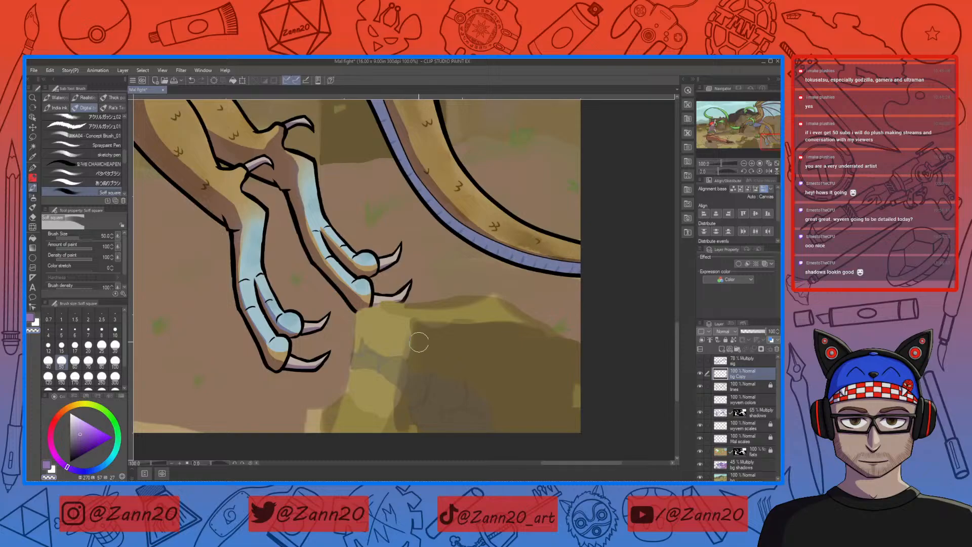
{"action": "mouse_move", "coordinate": [420, 366]}
{"action": "left_mouse_down"}
{"action": "mouse_move", "coordinate": [428, 379]}
{"action": "mouse_move", "coordinate": [394, 360]}
{"action": "mouse_move", "coordinate": [357, 428]}
{"action": "mouse_move", "coordinate": [348, 413]}
{"action": "mouse_move", "coordinate": [334, 415]}
{"action": "mouse_move", "coordinate": [366, 368]}
{"action": "mouse_move", "coordinate": [359, 353]}
{"action": "left_mouse_up"}
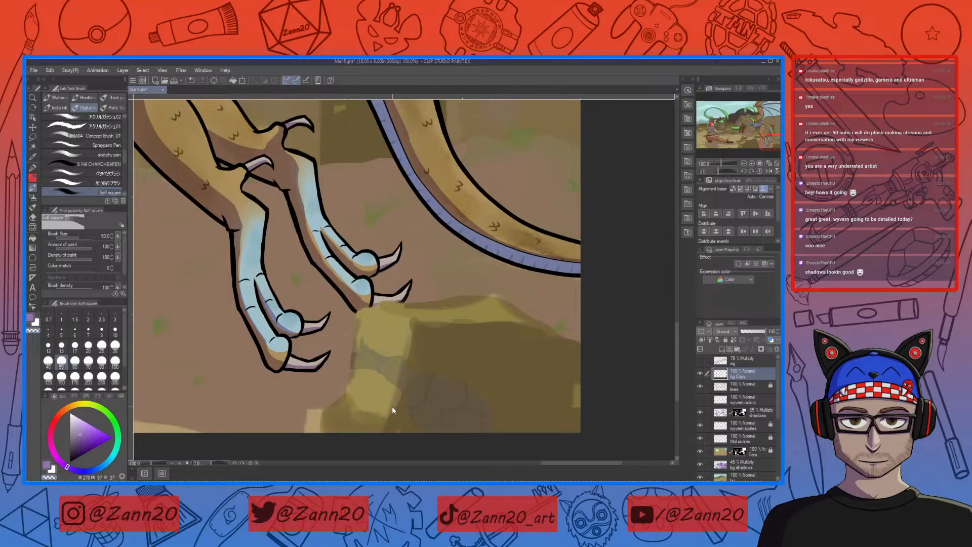
{"action": "key", "text": "ctrl+z"}
{"action": "mouse_move", "coordinate": [343, 407]}
{"action": "left_mouse_down"}
{"action": "mouse_move", "coordinate": [334, 443]}
{"action": "mouse_move", "coordinate": [350, 440]}
{"action": "left_mouse_up"}
{"action": "mouse_move", "coordinate": [367, 420]}
{"action": "left_mouse_down"}
{"action": "mouse_move", "coordinate": [362, 438]}
{"action": "mouse_move", "coordinate": [384, 436]}
{"action": "left_mouse_up"}
Rename the copied rock layer as front rock.
{"action": "double_click", "coordinate": [735, 378]}
{"action": "type", "text": "front rock"}
{"action": "key", "text": "Escape"}
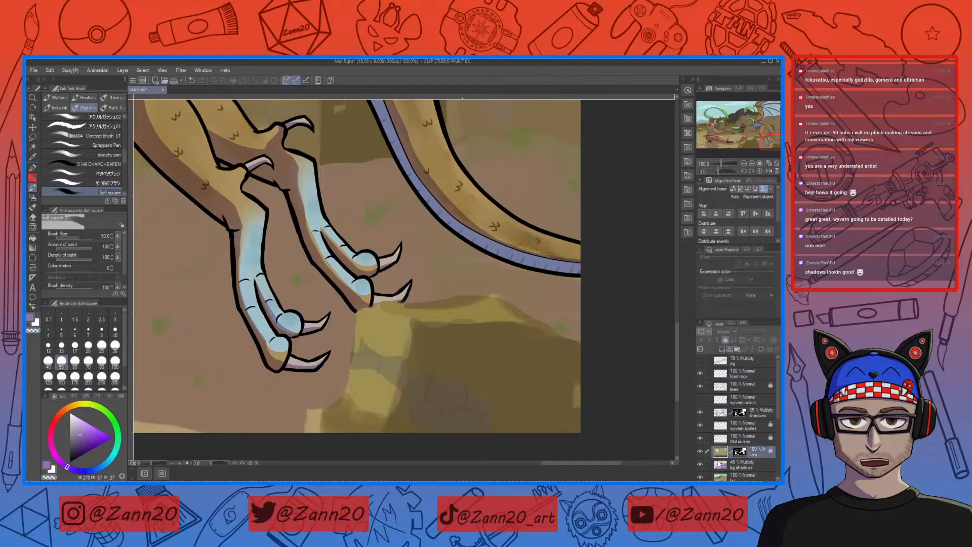
Sample the purple shadow colour and cover the light patch at the foreground rock's right edge on the bg shadows layer.
{"action": "left_click", "coordinate": [723, 475]}
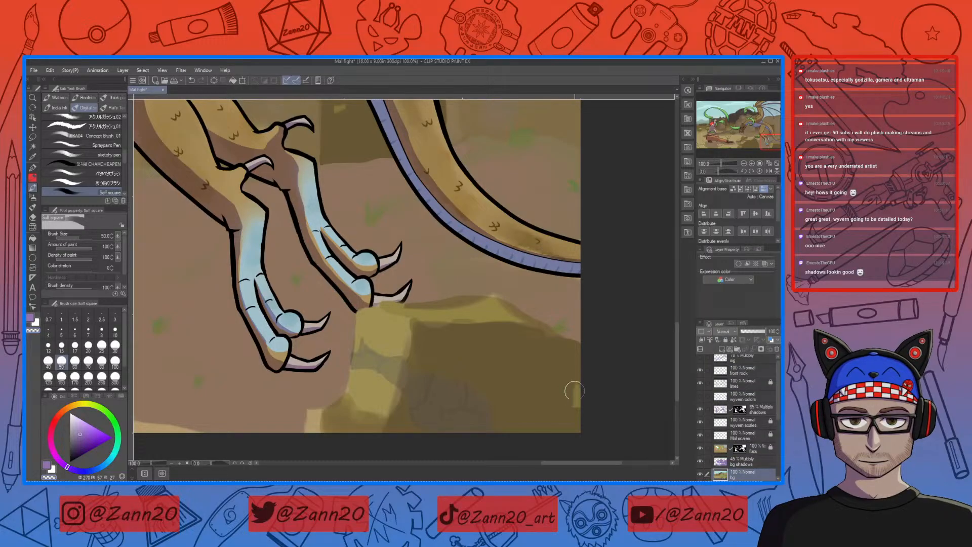
{"action": "right_click", "coordinate": [541, 388]}
{"action": "key", "text": "ctrl+z"}
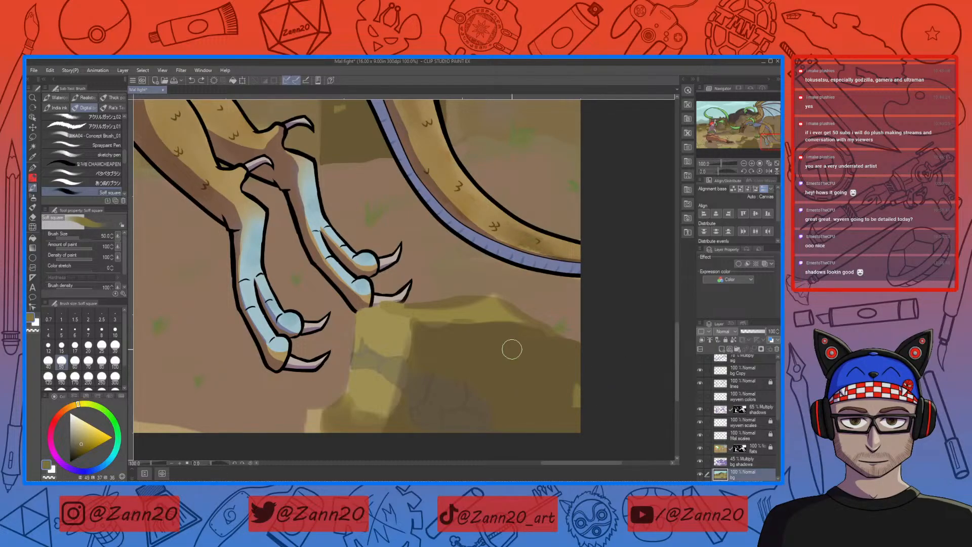
{"action": "left_click", "coordinate": [741, 461]}
{"action": "right_click", "coordinate": [547, 417]}
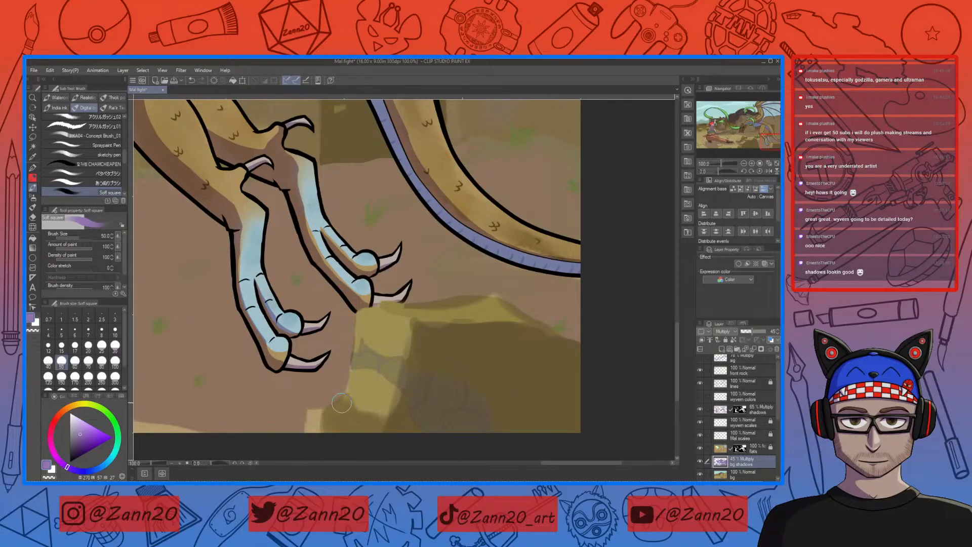
{"action": "left_click_drag", "start_coordinate": [375, 428], "coordinate": [521, 399]}
{"action": "left_click_drag", "start_coordinate": [521, 409], "coordinate": [530, 399]}
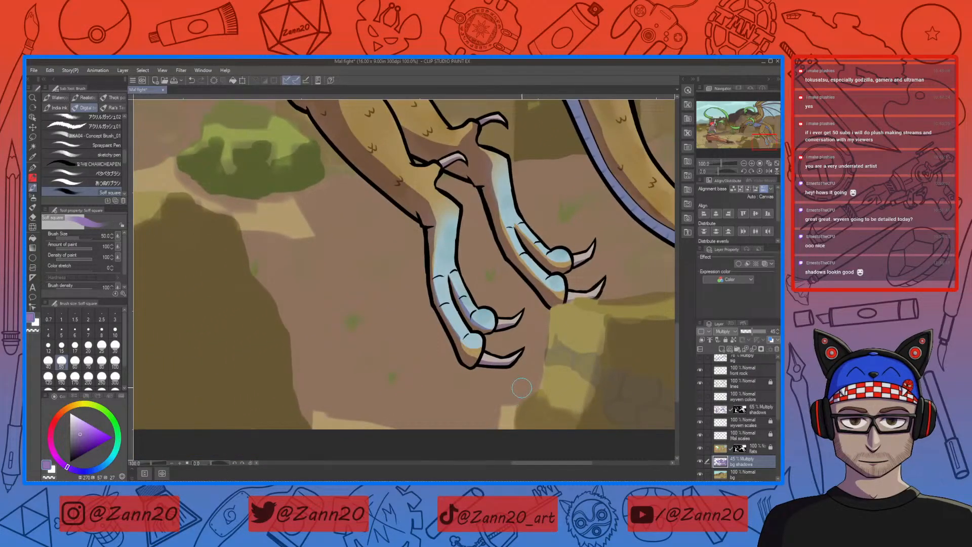
{"action": "left_click_drag", "start_coordinate": [609, 347], "coordinate": [512, 388]}
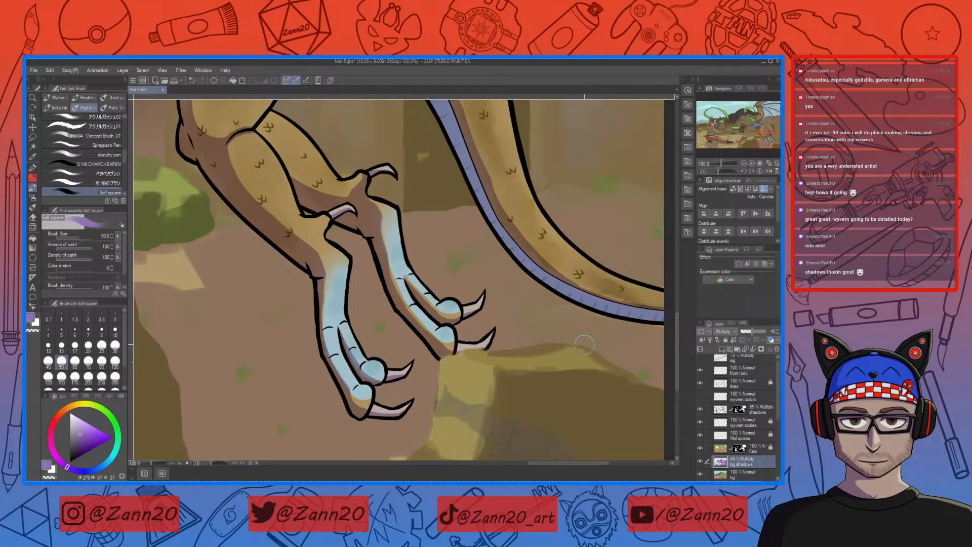
Erase the shadow along the foreground rock's top edge on the bg shadows layer with the transparent colour.
{"action": "key", "text": "c"}
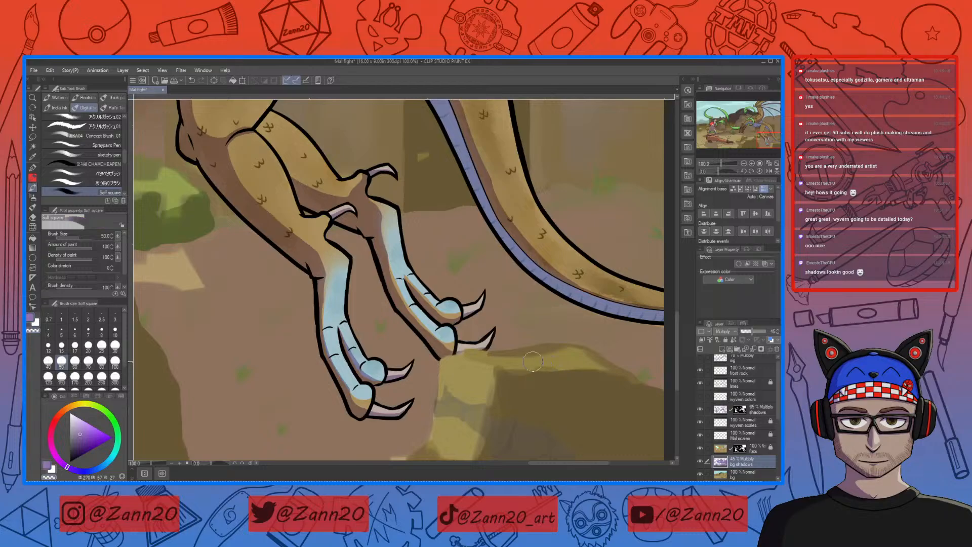
{"action": "mouse_move", "coordinate": [488, 355]}
{"action": "left_mouse_down"}
{"action": "mouse_move", "coordinate": [519, 355]}
{"action": "mouse_move", "coordinate": [483, 357]}
{"action": "mouse_move", "coordinate": [543, 350]}
{"action": "left_mouse_up"}
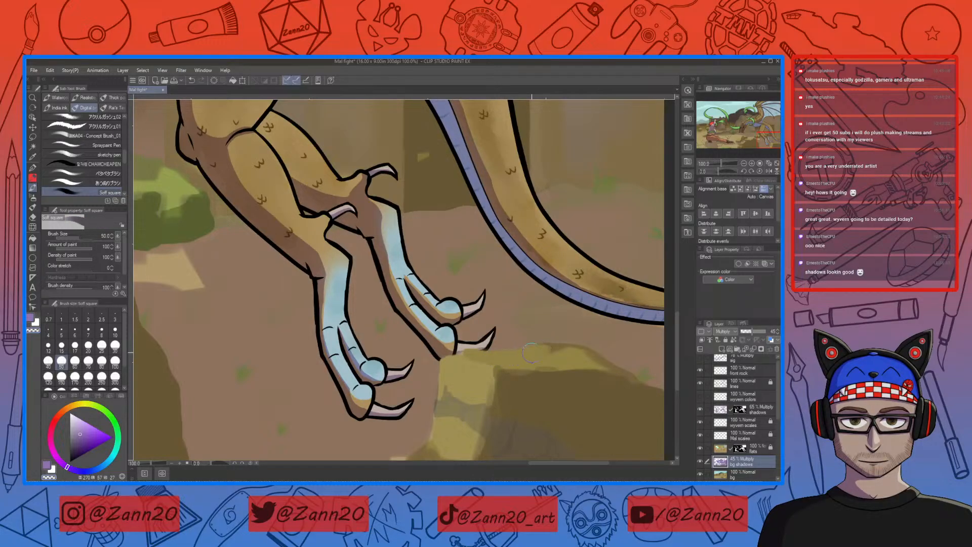
{"action": "mouse_move", "coordinate": [550, 350]}
{"action": "left_mouse_down"}
{"action": "mouse_move", "coordinate": [601, 358]}
{"action": "mouse_move", "coordinate": [575, 350]}
{"action": "mouse_move", "coordinate": [607, 363]}
{"action": "mouse_move", "coordinate": [625, 388]}
{"action": "mouse_move", "coordinate": [593, 361]}
{"action": "mouse_move", "coordinate": [645, 380]}
{"action": "mouse_move", "coordinate": [598, 367]}
{"action": "mouse_move", "coordinate": [640, 384]}
{"action": "mouse_move", "coordinate": [601, 364]}
{"action": "left_mouse_up"}
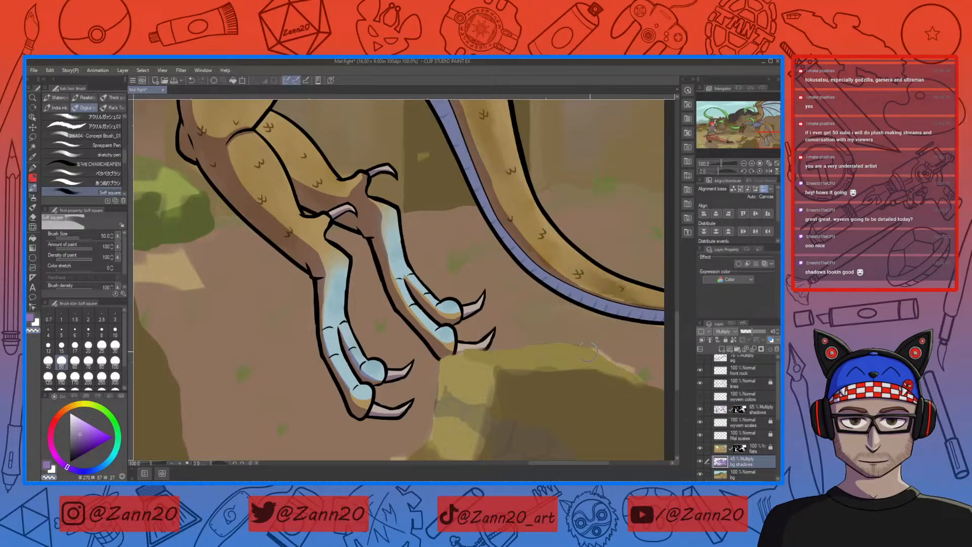
{"action": "mouse_move", "coordinate": [515, 353]}
{"action": "left_mouse_down"}
{"action": "mouse_move", "coordinate": [544, 349]}
{"action": "mouse_move", "coordinate": [512, 355]}
{"action": "mouse_move", "coordinate": [549, 358]}
{"action": "mouse_move", "coordinate": [549, 367]}
{"action": "mouse_move", "coordinate": [510, 368]}
{"action": "mouse_move", "coordinate": [598, 370]}
{"action": "left_mouse_up"}
{"action": "mouse_move", "coordinate": [587, 415]}
{"action": "left_mouse_down"}
{"action": "mouse_move", "coordinate": [608, 388]}
{"action": "mouse_move", "coordinate": [603, 376]}
{"action": "left_mouse_up"}
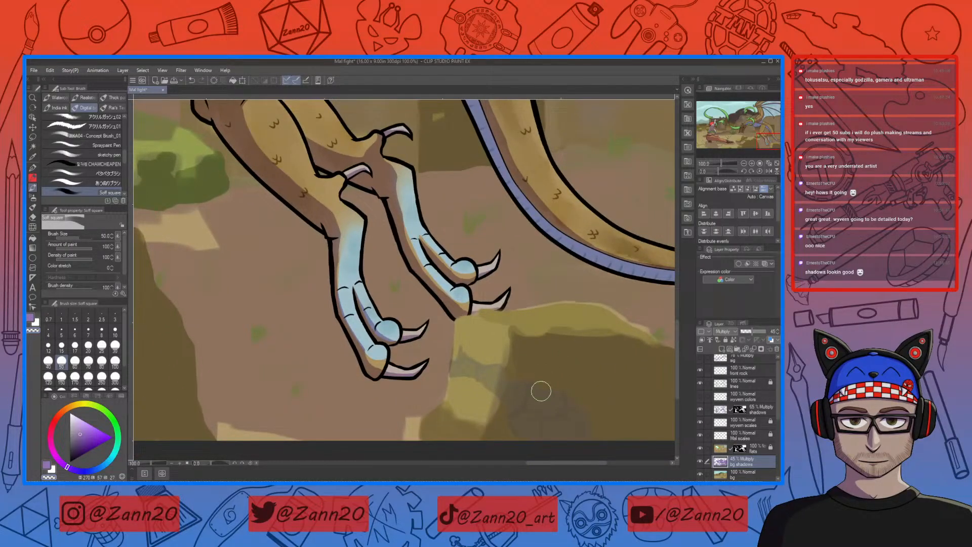
Sample the rock's olive on the bg layer and paint over its upper face just below the lit top edge.
{"action": "key", "text": "alt+bracketleft"}
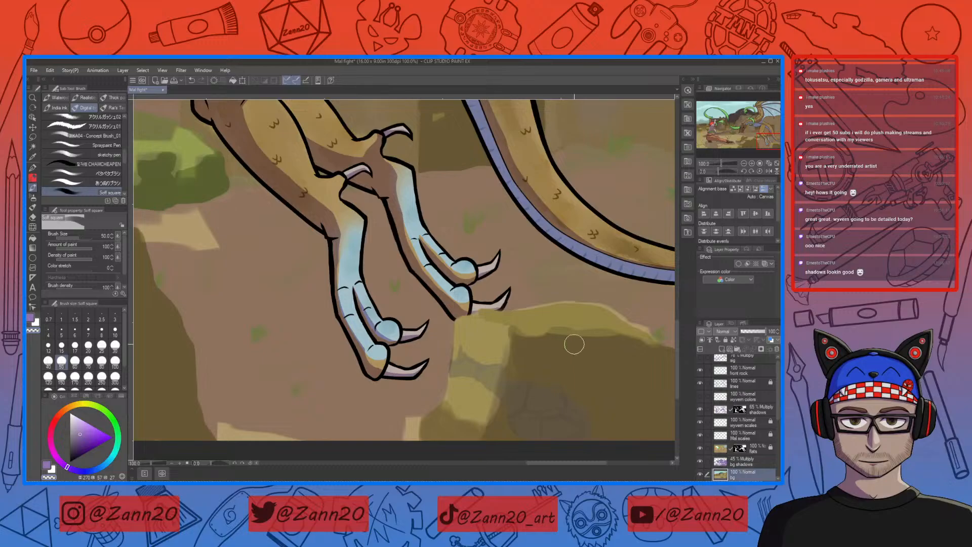
{"action": "left_click", "coordinate": [576, 347], "text": "alt"}
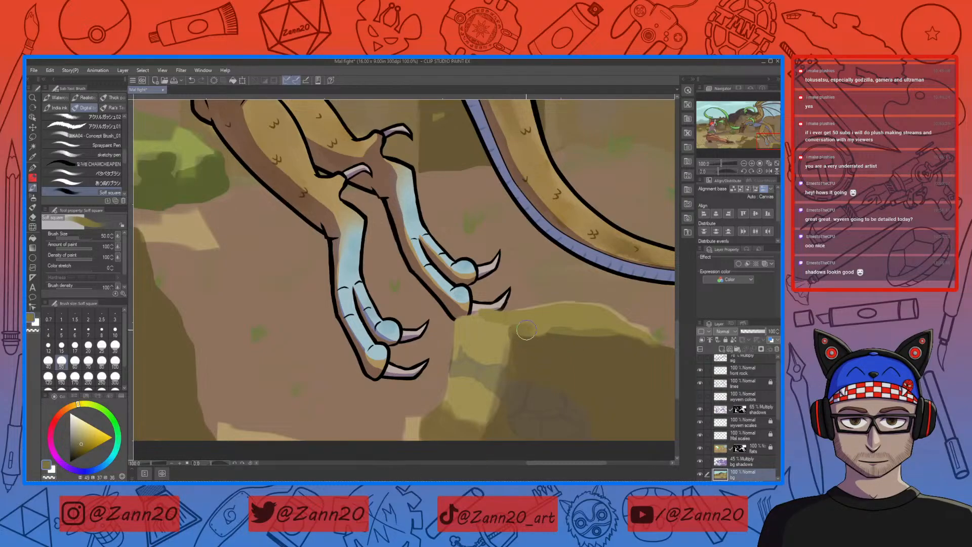
{"action": "left_click_drag", "start_coordinate": [551, 334], "coordinate": [597, 330]}
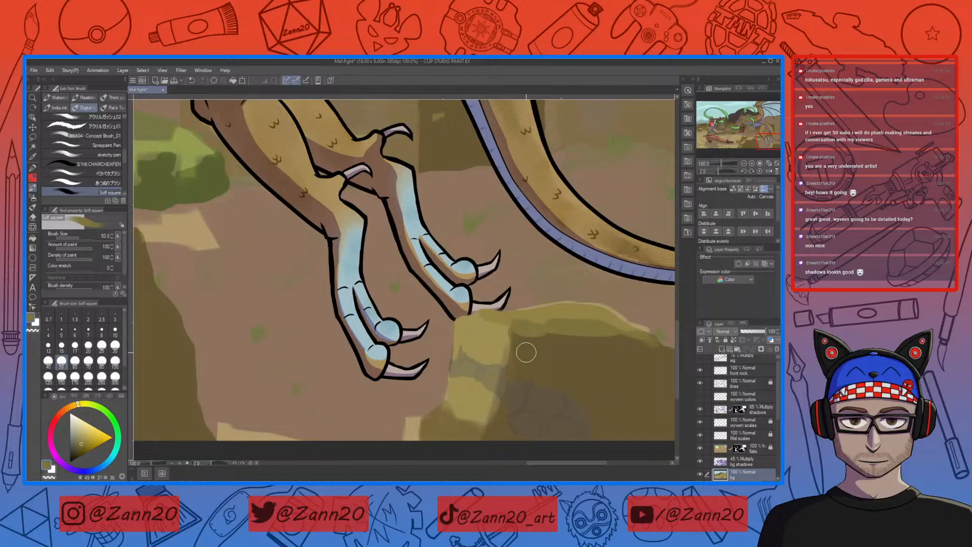
Refine the foreground rock's shadow edges on the bg shadows layer with sampled purple and the transparent colour.
{"action": "left_click", "coordinate": [724, 463]}
{"action": "right_click", "coordinate": [631, 373]}
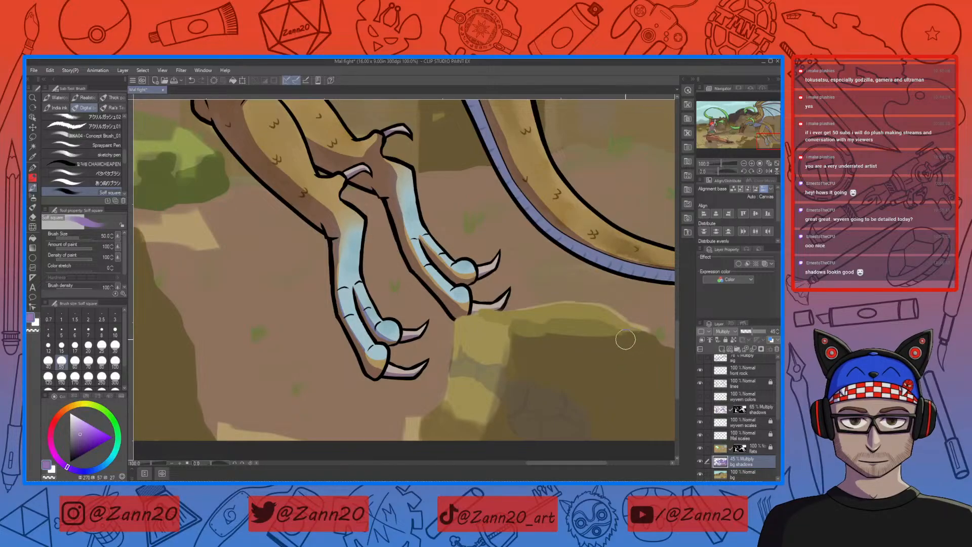
{"action": "mouse_move", "coordinate": [582, 324]}
{"action": "left_mouse_down"}
{"action": "mouse_move", "coordinate": [543, 336]}
{"action": "mouse_move", "coordinate": [606, 336]}
{"action": "mouse_move", "coordinate": [522, 327]}
{"action": "mouse_move", "coordinate": [517, 339]}
{"action": "mouse_move", "coordinate": [568, 348]}
{"action": "mouse_move", "coordinate": [546, 345]}
{"action": "mouse_move", "coordinate": [567, 324]}
{"action": "left_mouse_up"}
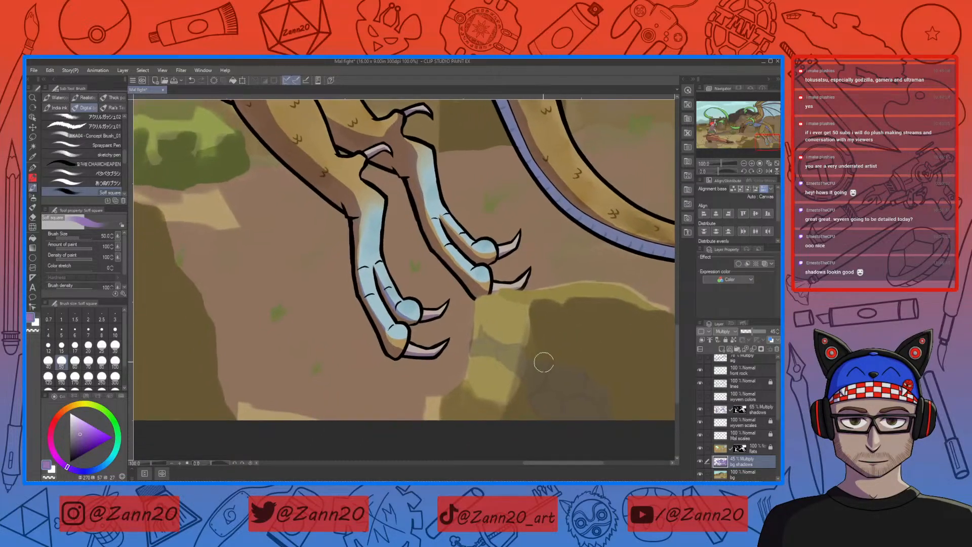
{"action": "key", "text": "c"}
{"action": "mouse_move", "coordinate": [520, 333]}
{"action": "left_mouse_down"}
{"action": "mouse_move", "coordinate": [518, 373]}
{"action": "mouse_move", "coordinate": [501, 400]}
{"action": "mouse_move", "coordinate": [498, 372]}
{"action": "mouse_move", "coordinate": [582, 394]}
{"action": "left_mouse_up"}
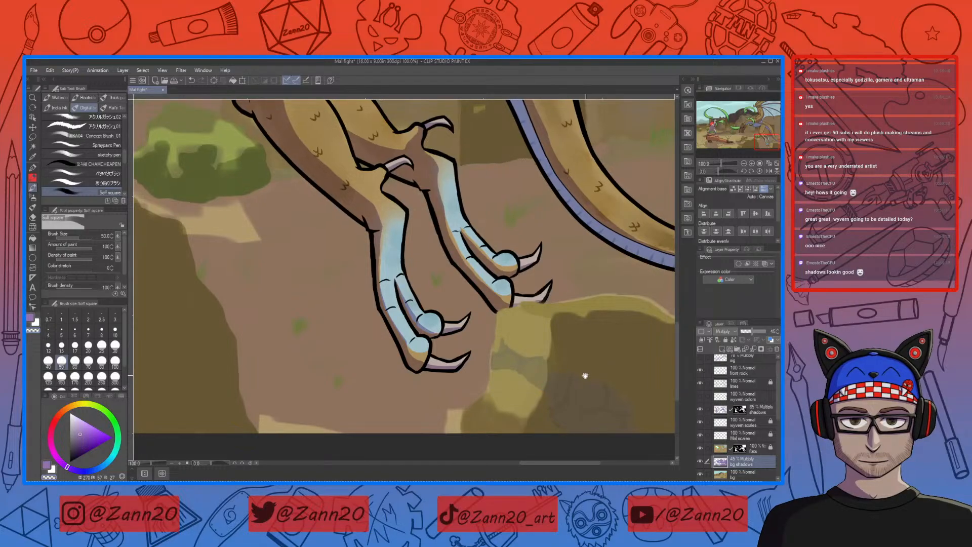
{"action": "left_click_drag", "start_coordinate": [582, 373], "coordinate": [576, 377]}
Sample the rock's light olive and touch up the front rock layer beneath the wyvern's rear claw.
{"action": "left_click", "coordinate": [721, 450]}
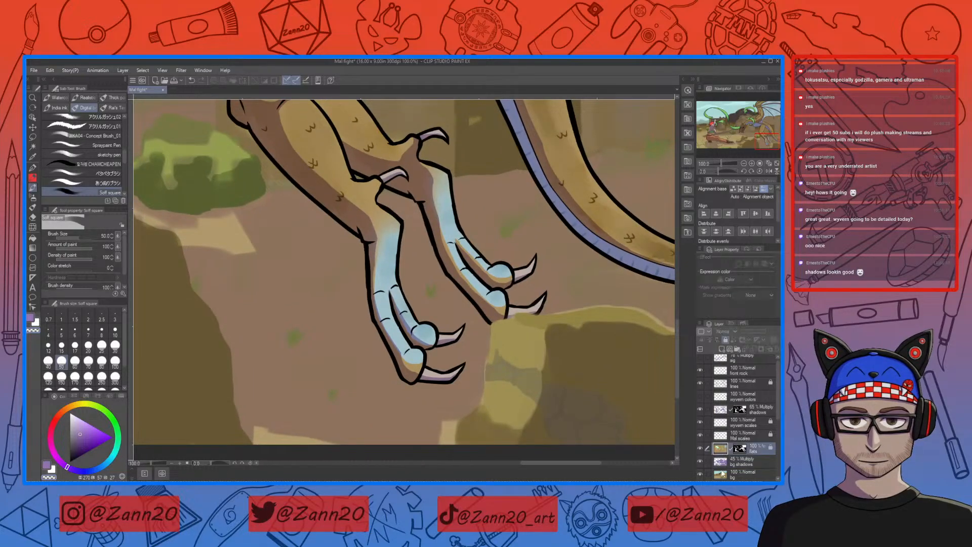
{"action": "left_click", "coordinate": [721, 474]}
{"action": "right_click", "coordinate": [568, 320]}
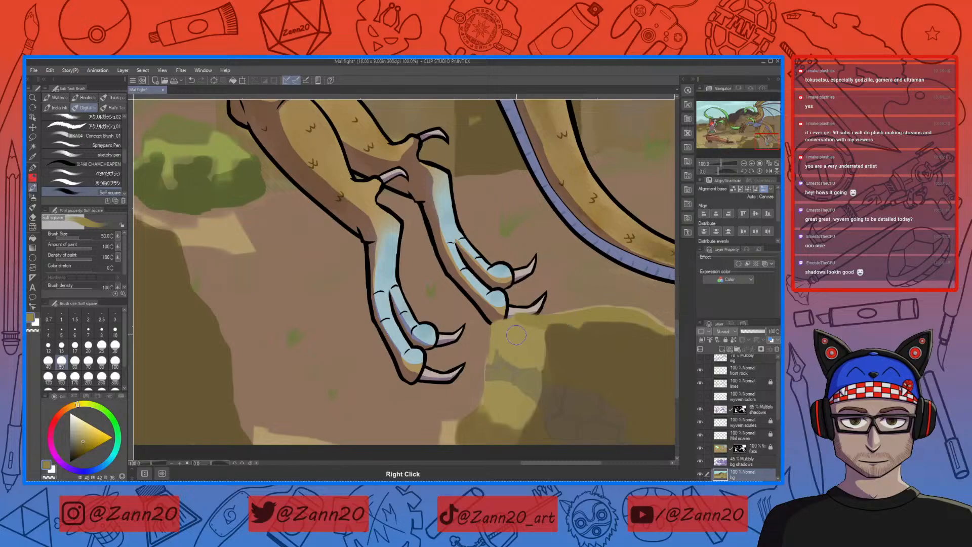
{"action": "left_click", "coordinate": [755, 373]}
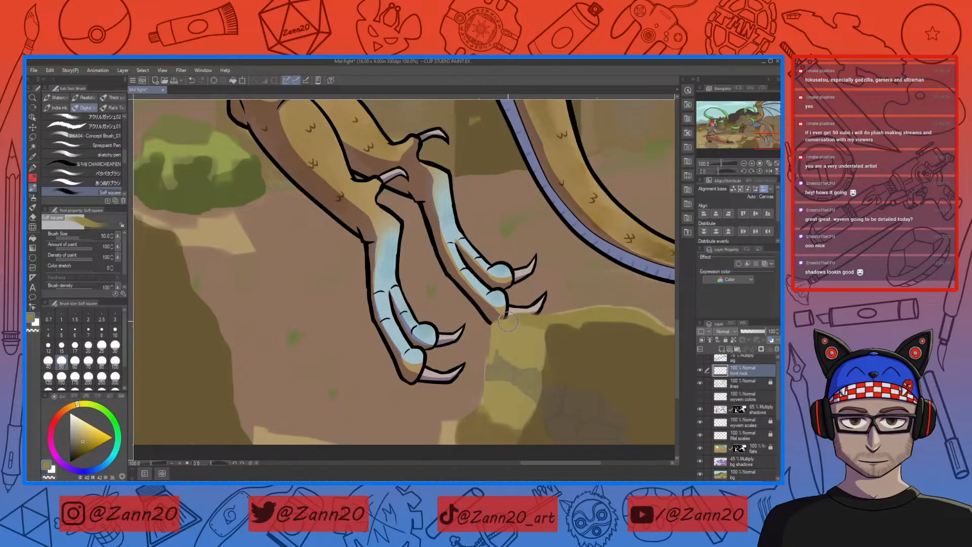
{"action": "right_click", "coordinate": [522, 336]}
{"action": "left_click_drag", "start_coordinate": [509, 364], "coordinate": [651, 383]}
{"action": "left_click_drag", "start_coordinate": [570, 405], "coordinate": [597, 375]}
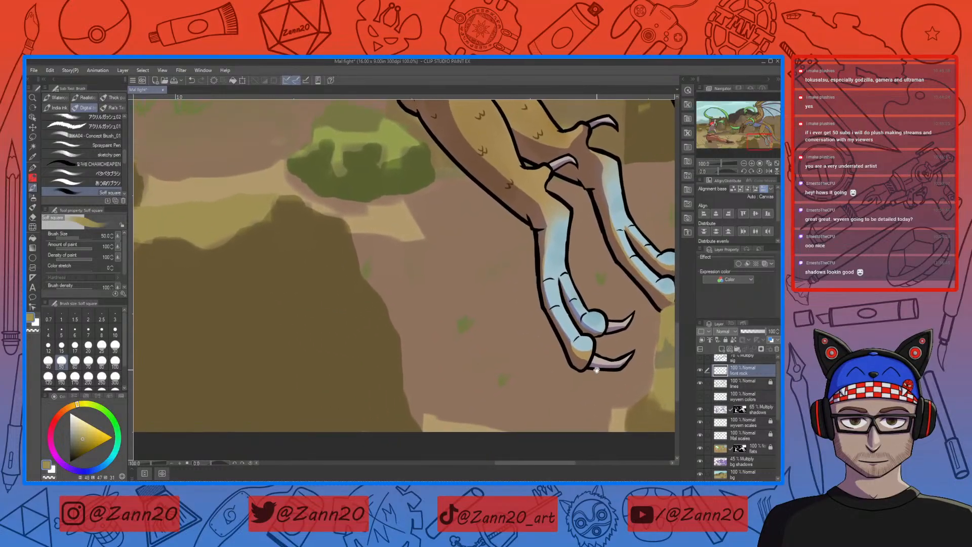
Resample the purple on the bg shadows layer and touch up the shadows along the ground's bottom edge between the foreground rocks.
{"action": "left_click", "coordinate": [727, 462]}
{"action": "right_click", "coordinate": [373, 390]}
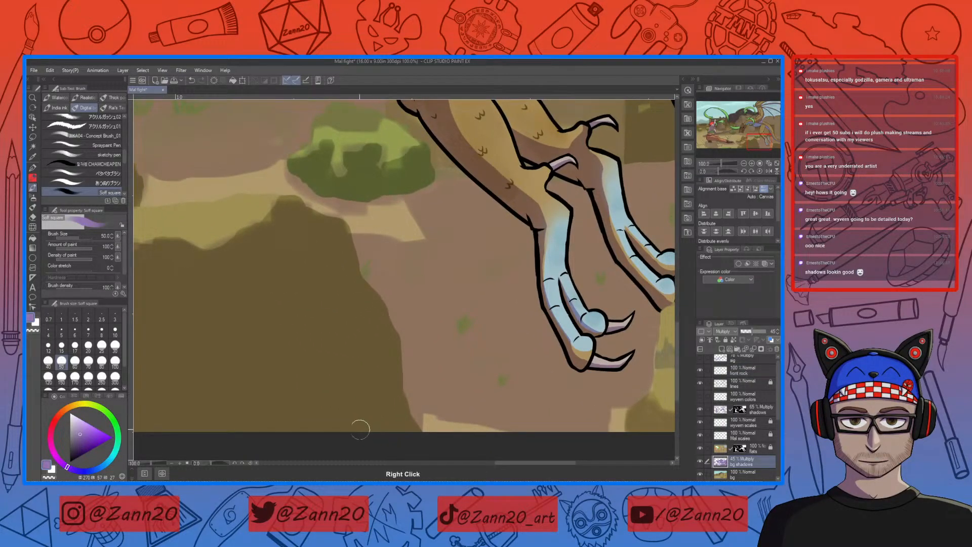
{"action": "mouse_move", "coordinate": [556, 416]}
{"action": "left_mouse_down"}
{"action": "mouse_move", "coordinate": [551, 390]}
{"action": "mouse_move", "coordinate": [541, 402]}
{"action": "mouse_move", "coordinate": [550, 402]}
{"action": "left_mouse_up"}
{"action": "left_click_drag", "start_coordinate": [630, 401], "coordinate": [554, 424]}
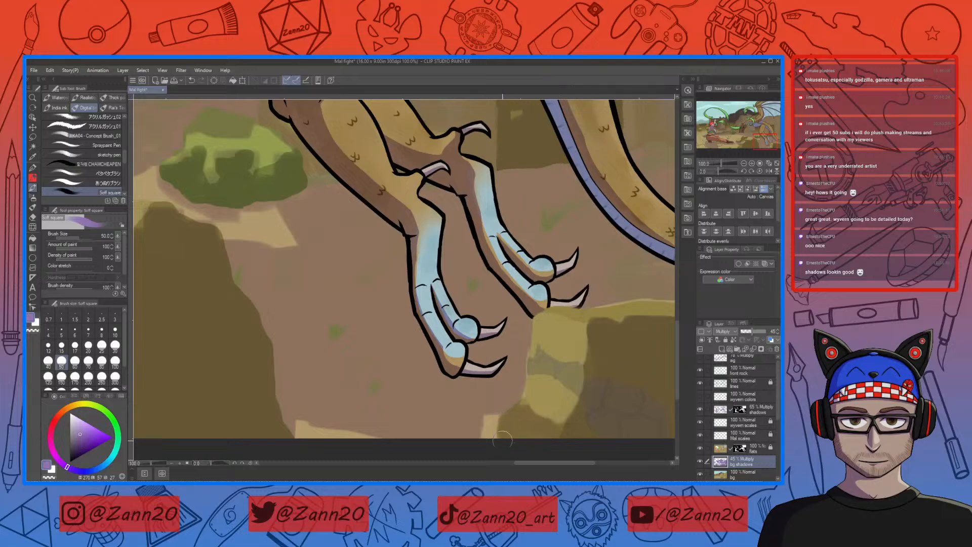
Check the front rock, flats, bg and bg shadows layers, and examine the foreground shading across the wider scene.
{"action": "left_click", "coordinate": [723, 373]}
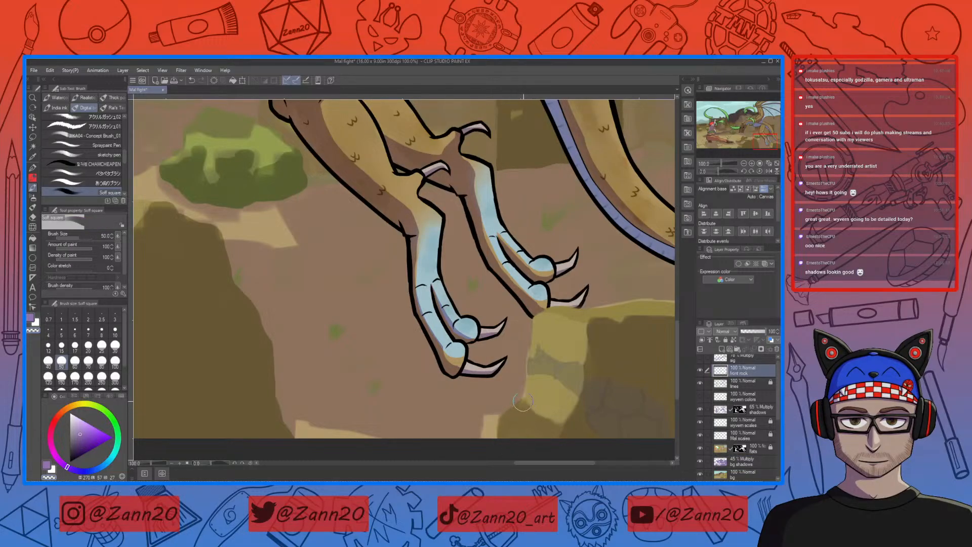
{"action": "left_click", "coordinate": [724, 451]}
{"action": "left_click", "coordinate": [722, 472]}
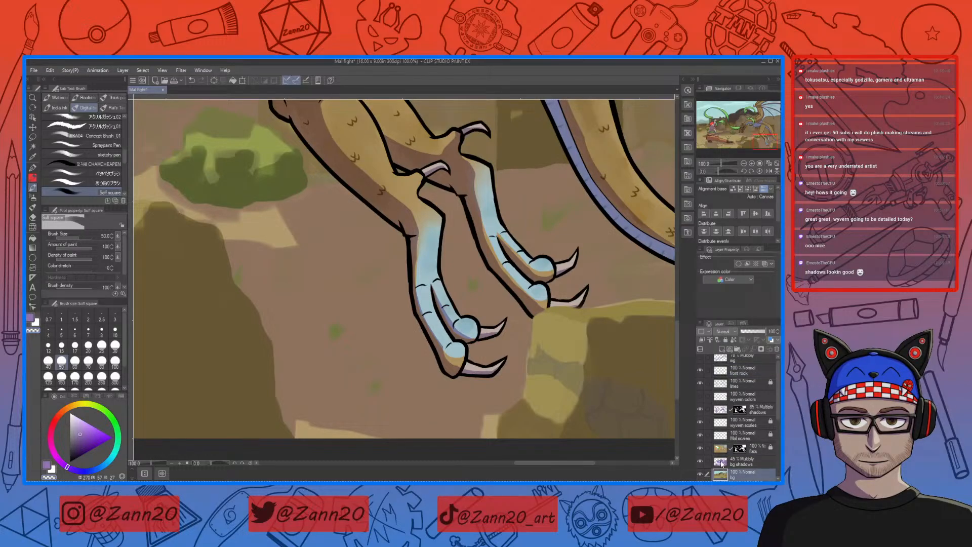
{"action": "left_click", "coordinate": [721, 463]}
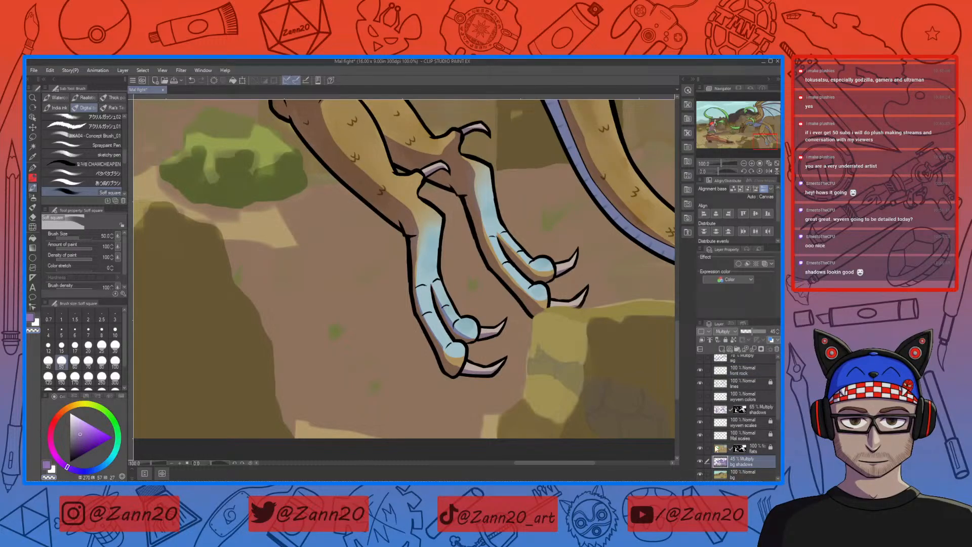
{"action": "left_click_drag", "start_coordinate": [467, 386], "coordinate": [558, 380]}
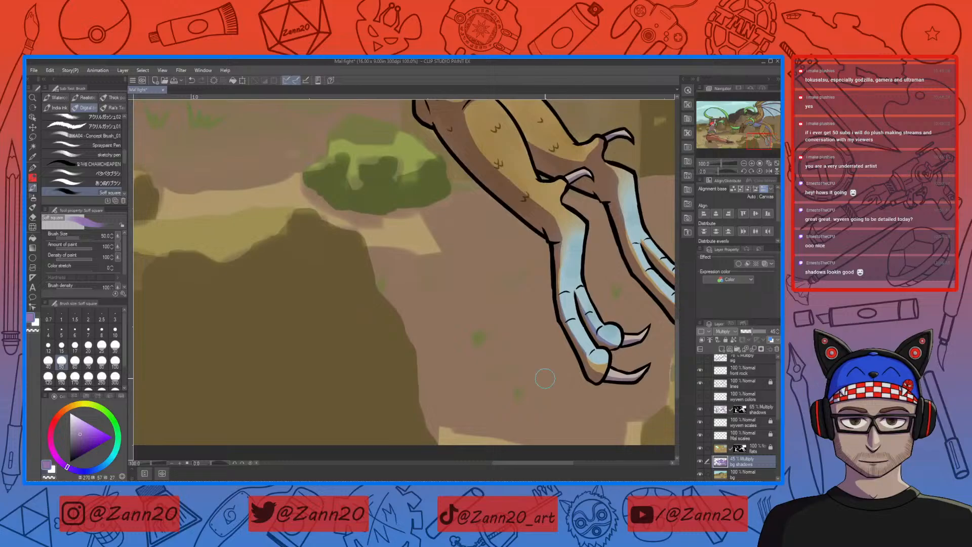
{"action": "key", "text": "ctrl+minus"}
{"action": "key", "text": "ctrl+minus"}
{"action": "key", "text": "ctrl+minus"}
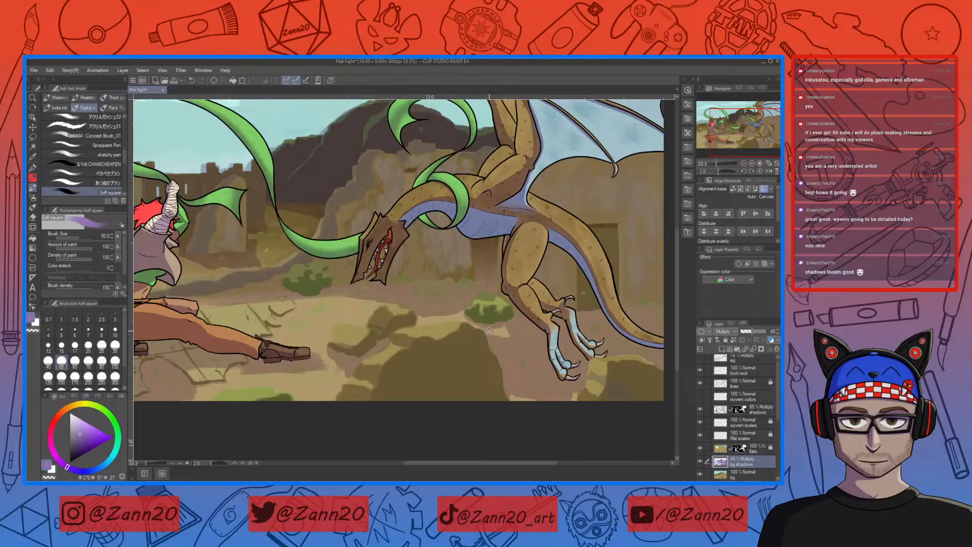
{"action": "key", "text": "c"}
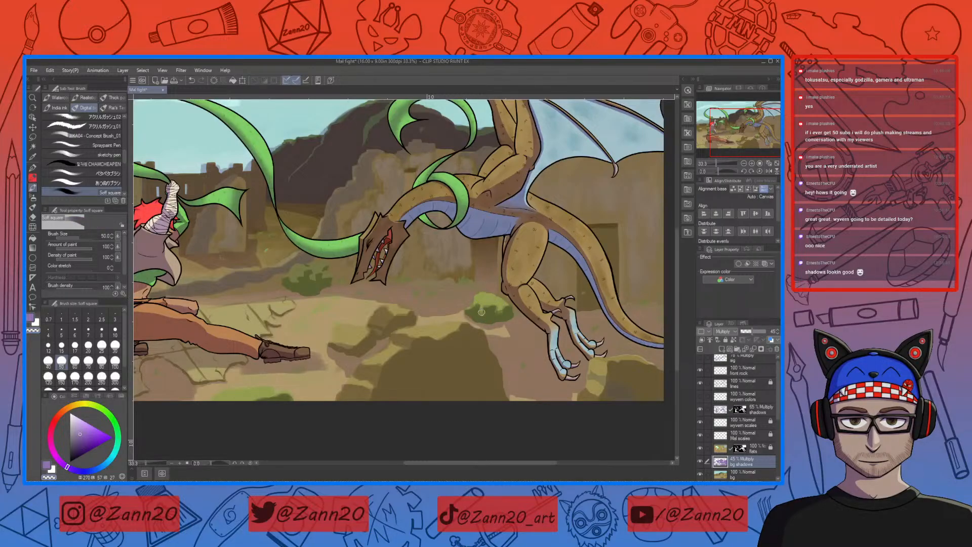
Paint purple ground shadows beneath the wyvern's feet on the bg shadows layer and refine their edges with the transparent colour.
{"action": "left_click_drag", "start_coordinate": [588, 371], "coordinate": [492, 398]}
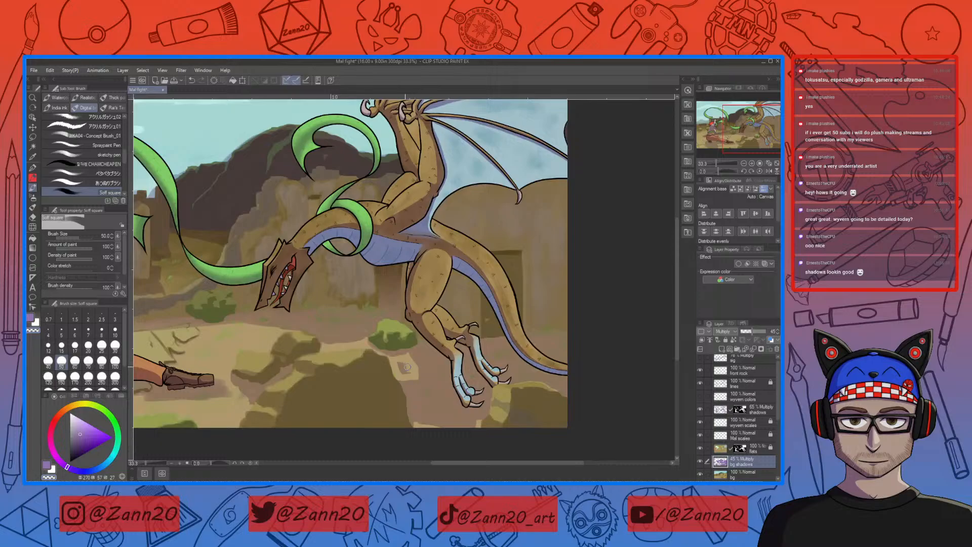
{"action": "key", "text": "c"}
{"action": "key", "text": "c"}
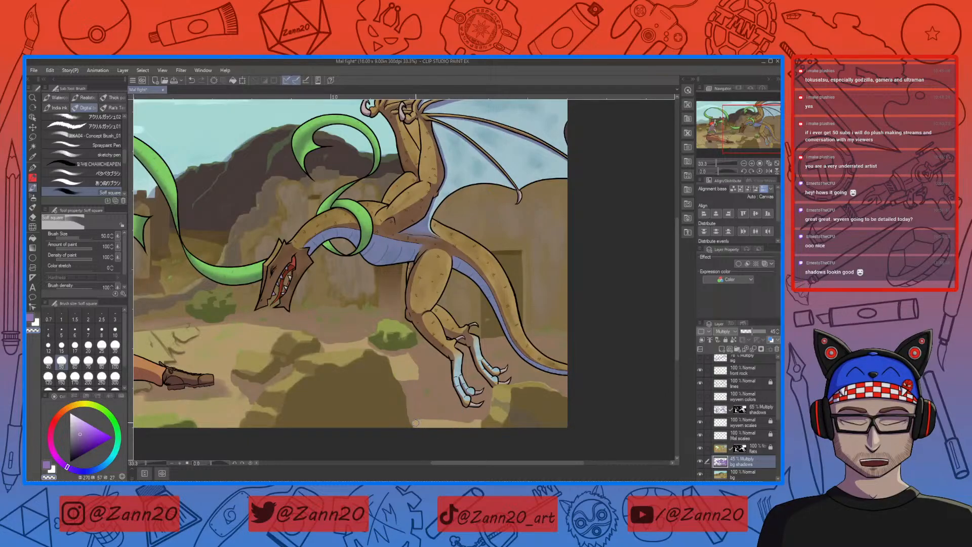
{"action": "left_click_drag", "start_coordinate": [411, 408], "coordinate": [469, 411]}
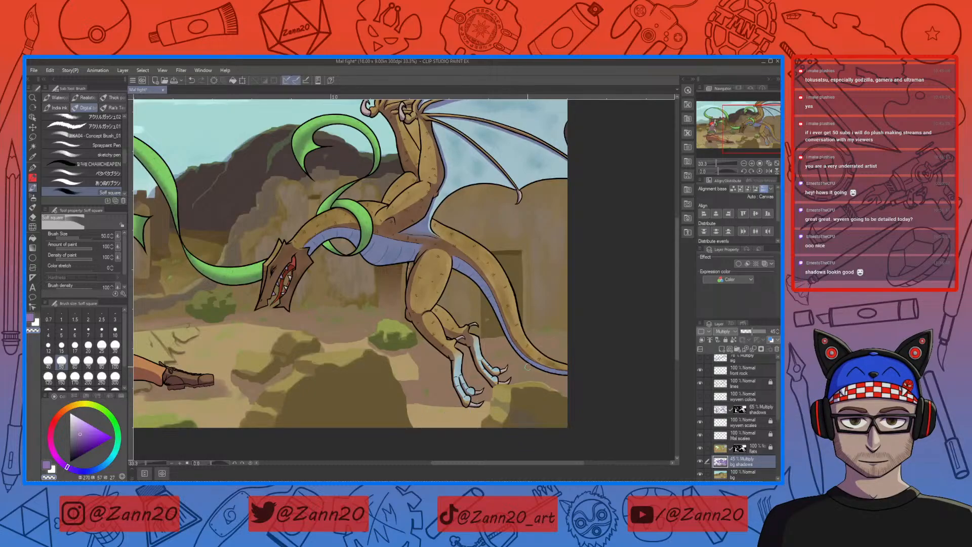
{"action": "left_click_drag", "start_coordinate": [512, 370], "coordinate": [543, 369]}
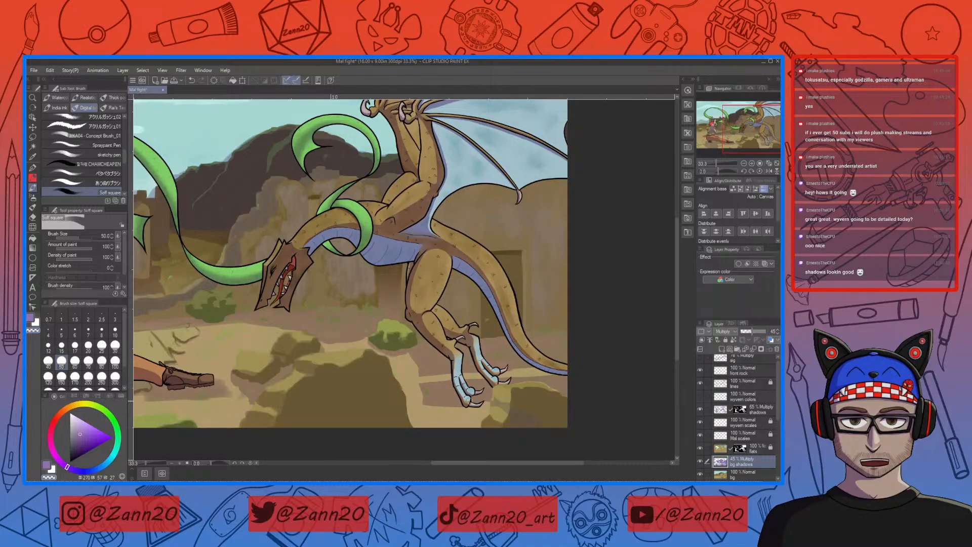
{"action": "left_click_drag", "start_coordinate": [469, 380], "coordinate": [546, 379]}
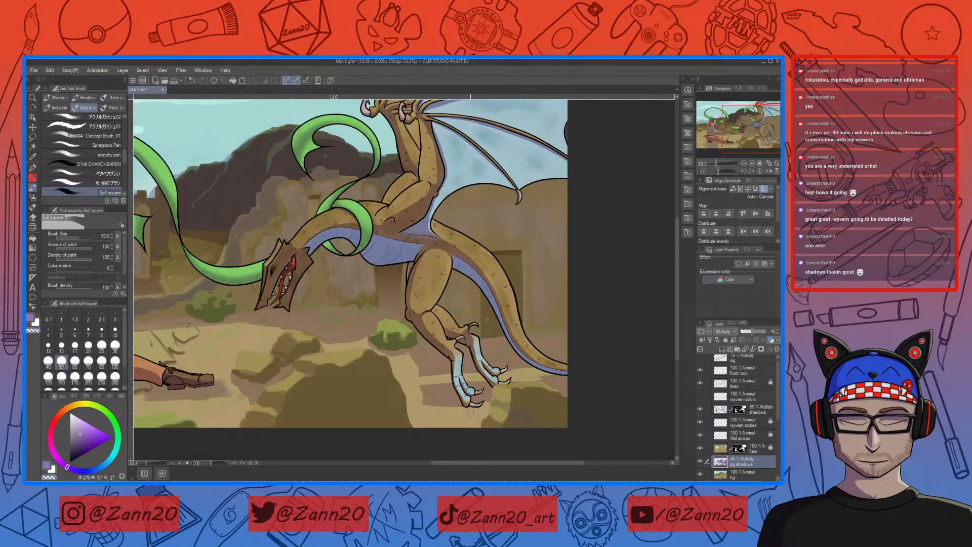
{"action": "left_click_drag", "start_coordinate": [539, 375], "coordinate": [568, 381]}
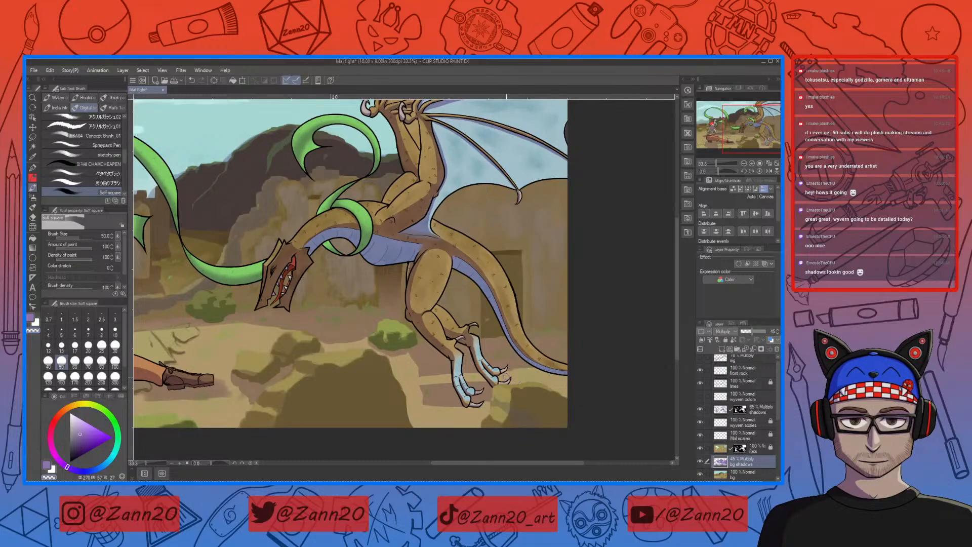
{"action": "key", "text": "x"}
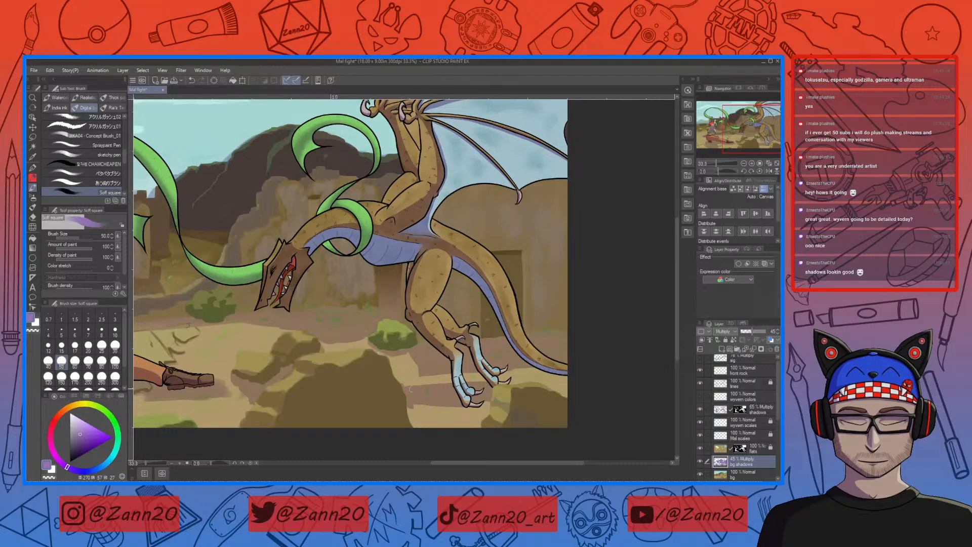
{"action": "mouse_move", "coordinate": [411, 402]}
{"action": "left_mouse_down"}
{"action": "mouse_move", "coordinate": [476, 404]}
{"action": "mouse_move", "coordinate": [464, 411]}
{"action": "left_mouse_up"}
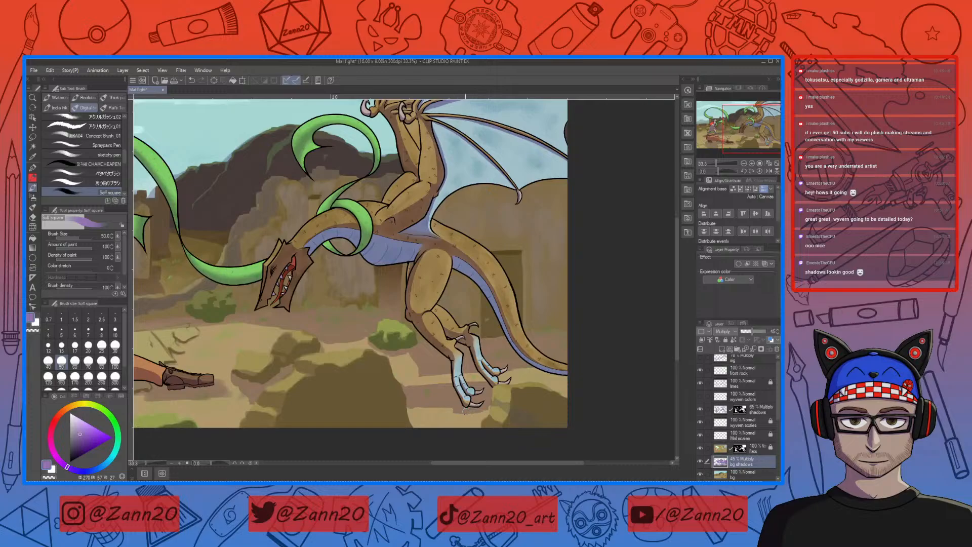
Touch up the background shadows around the ruins and distant ground behind the fighter, alternating between purple and the transparent colour.
{"action": "left_click_drag", "start_coordinate": [379, 414], "coordinate": [505, 385]}
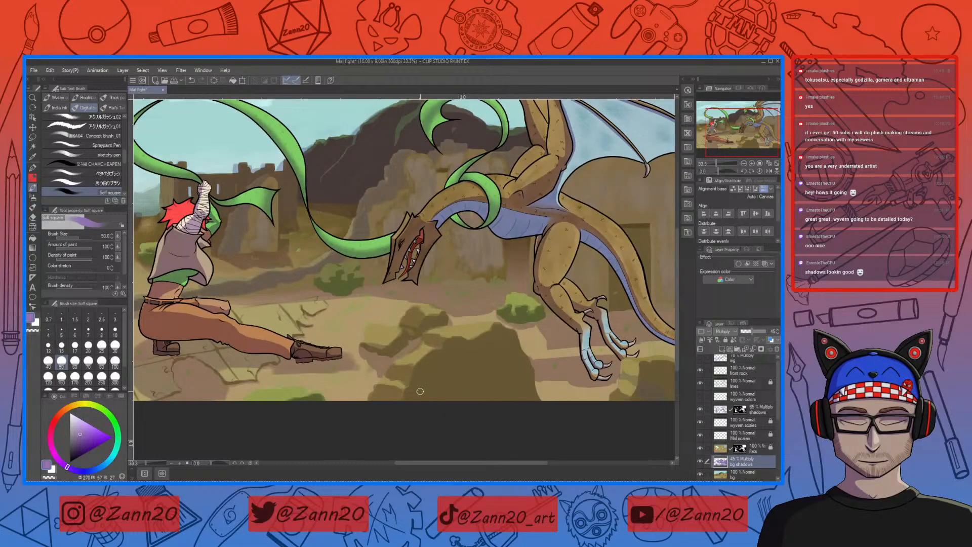
{"action": "left_click_drag", "start_coordinate": [536, 397], "coordinate": [401, 436]}
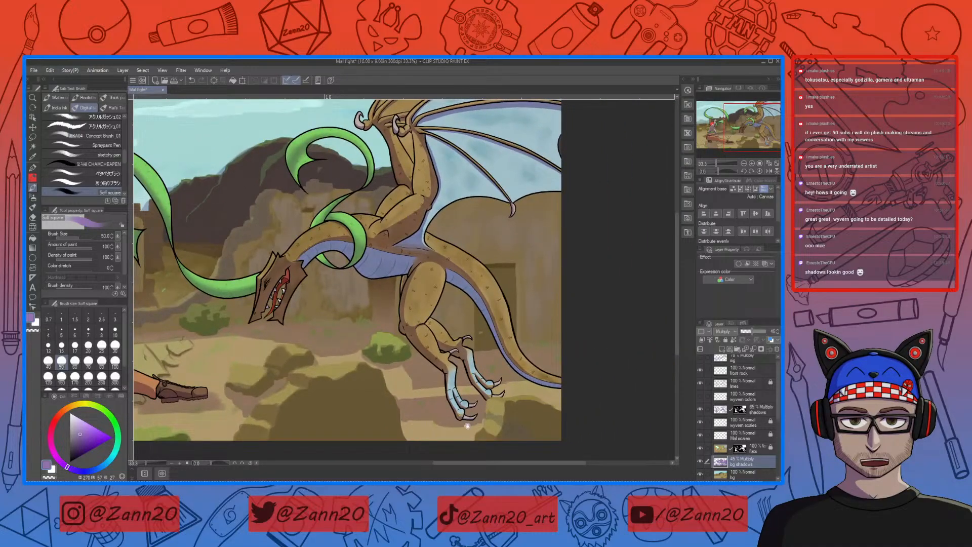
{"action": "left_click_drag", "start_coordinate": [468, 424], "coordinate": [493, 410]}
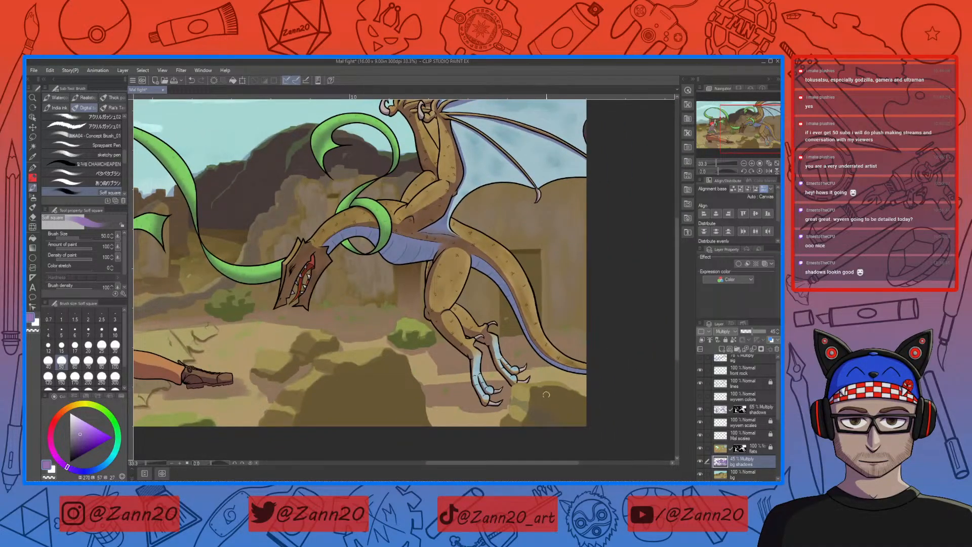
{"action": "left_click_drag", "start_coordinate": [365, 406], "coordinate": [486, 426]}
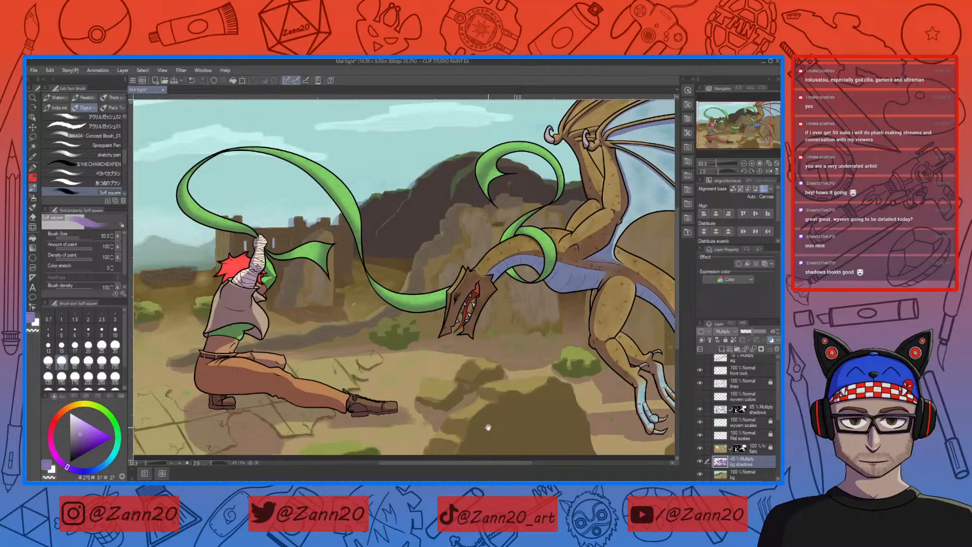
{"action": "key", "text": "x"}
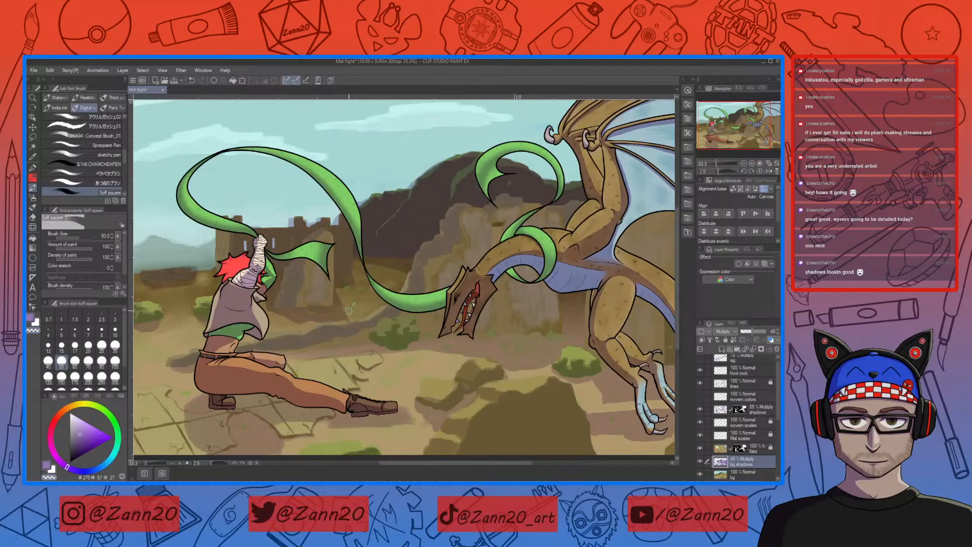
{"action": "left_click_drag", "start_coordinate": [341, 301], "coordinate": [415, 349]}
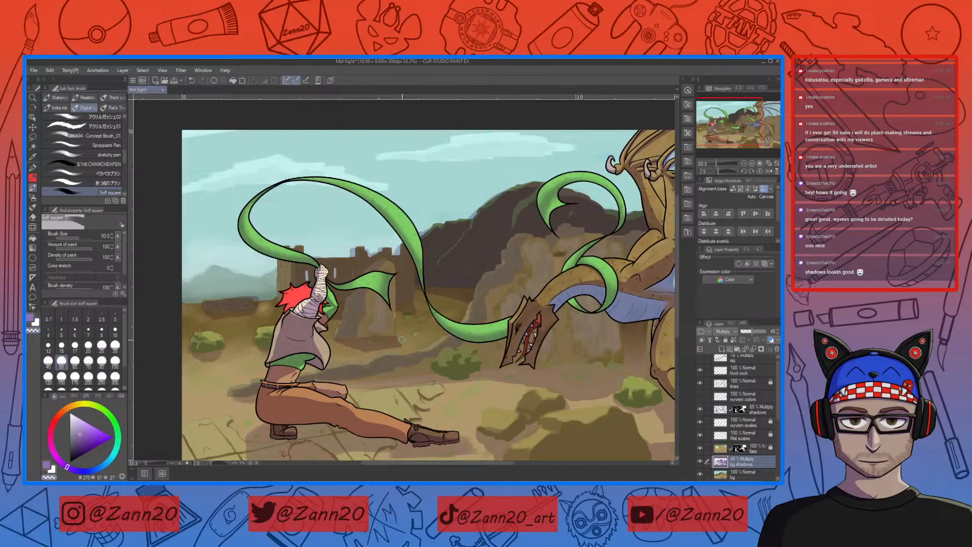
{"action": "key", "text": "c"}
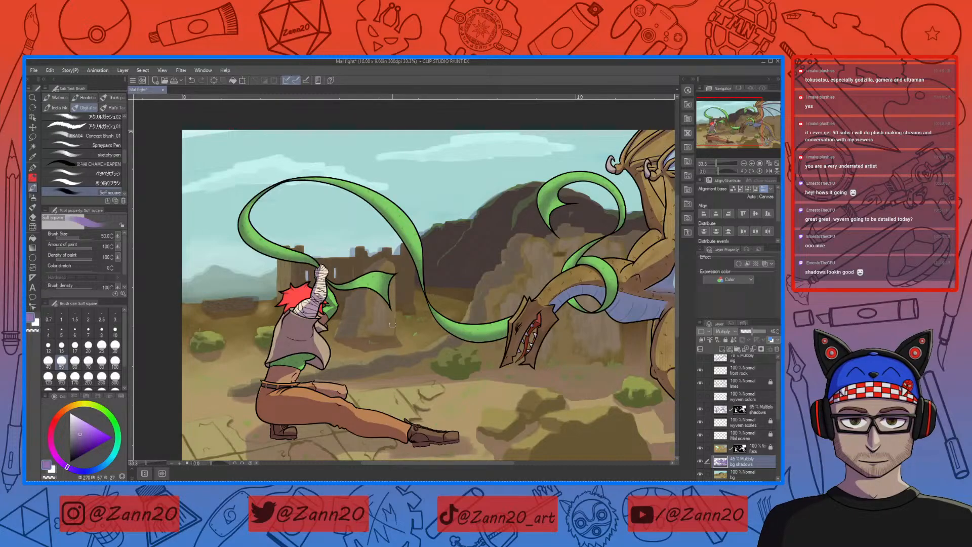
{"action": "left_click_drag", "start_coordinate": [384, 378], "coordinate": [509, 405]}
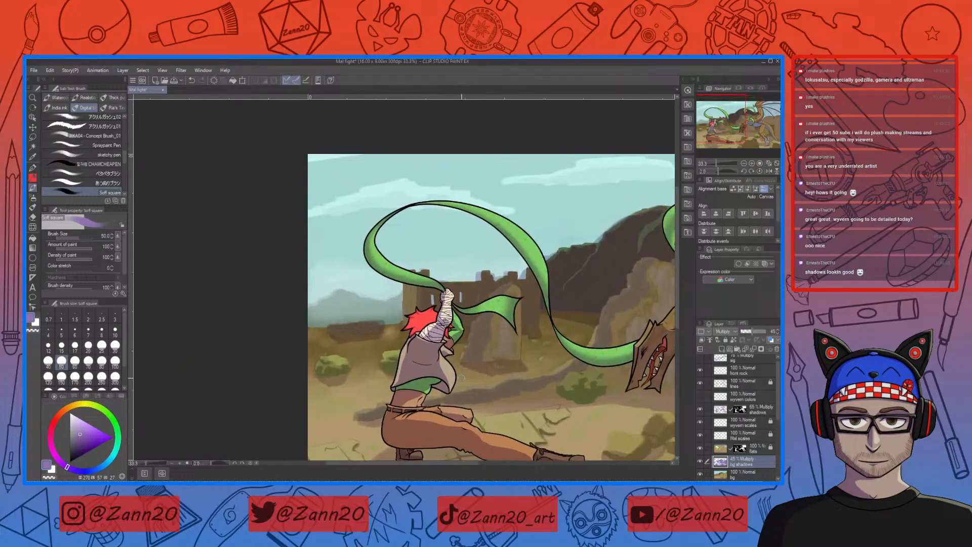
{"action": "key", "text": "c"}
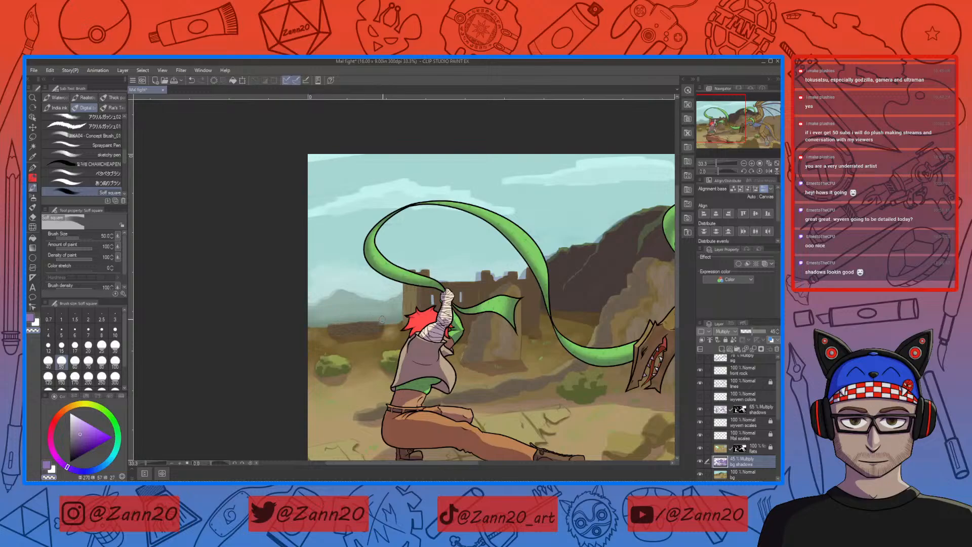
{"action": "key", "text": "c"}
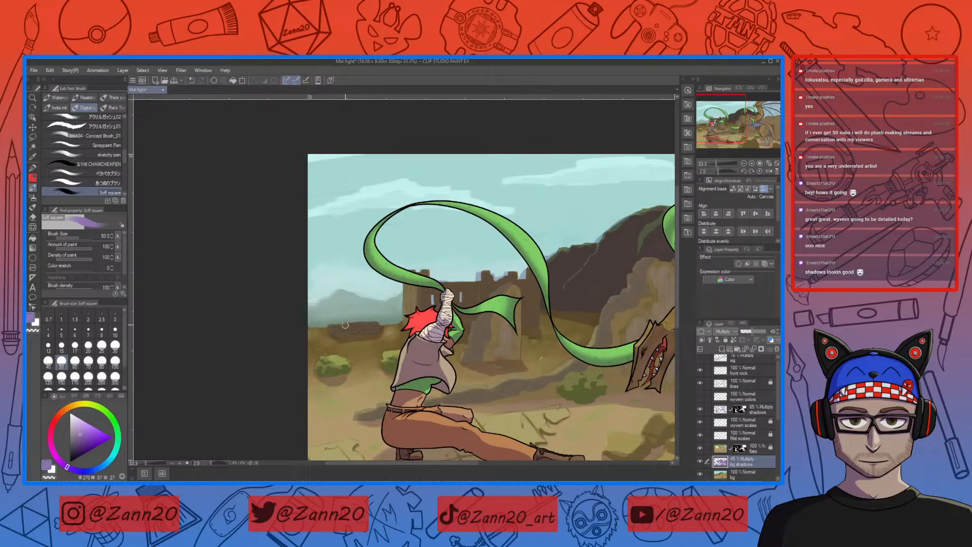
{"action": "key", "text": "c"}
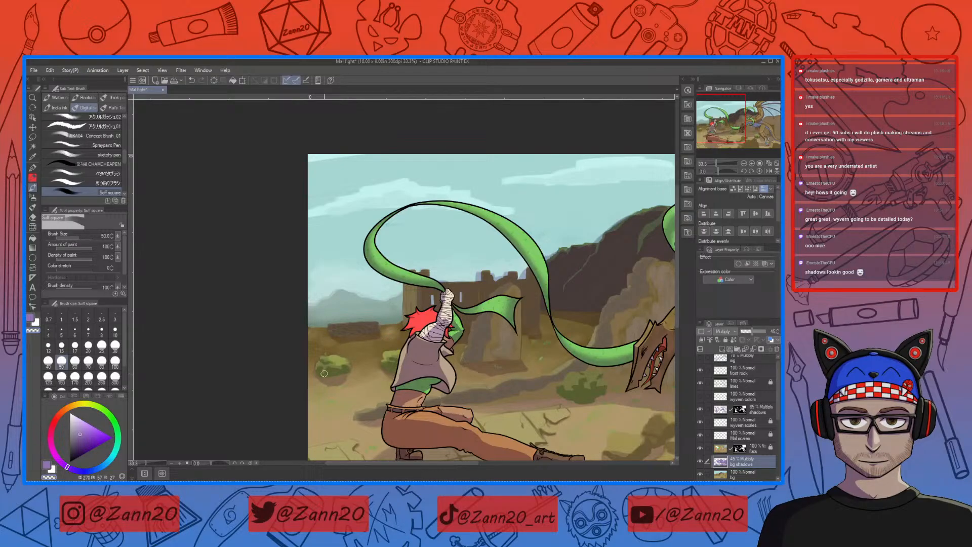
Carve lit edges into the dark mountain's shadow along its ridge using the transparent colour on the bg shadows layer.
{"action": "left_click_drag", "start_coordinate": [509, 402], "coordinate": [469, 395]}
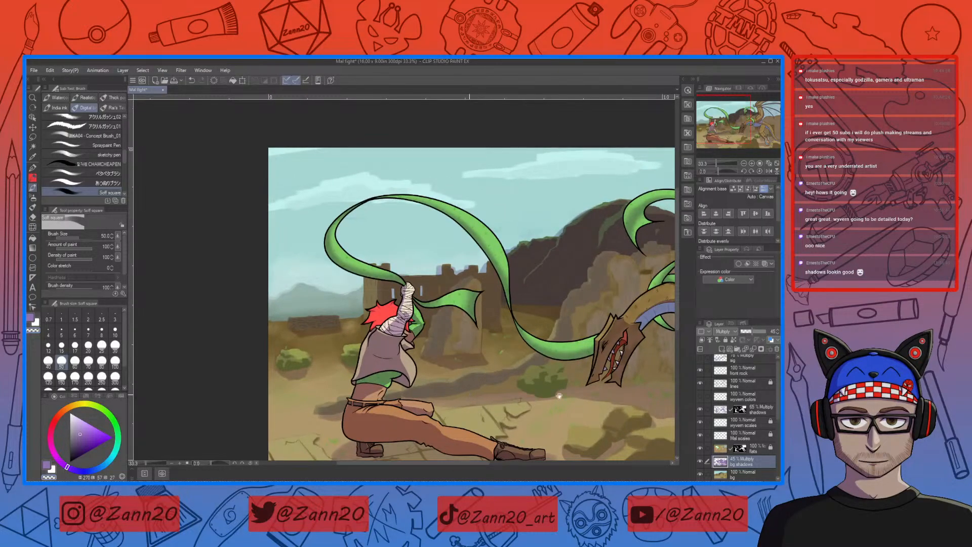
{"action": "left_click_drag", "start_coordinate": [554, 395], "coordinate": [423, 417]}
{"action": "left_click_drag", "start_coordinate": [512, 392], "coordinate": [563, 301]}
{"action": "left_click_drag", "start_coordinate": [558, 381], "coordinate": [438, 428]}
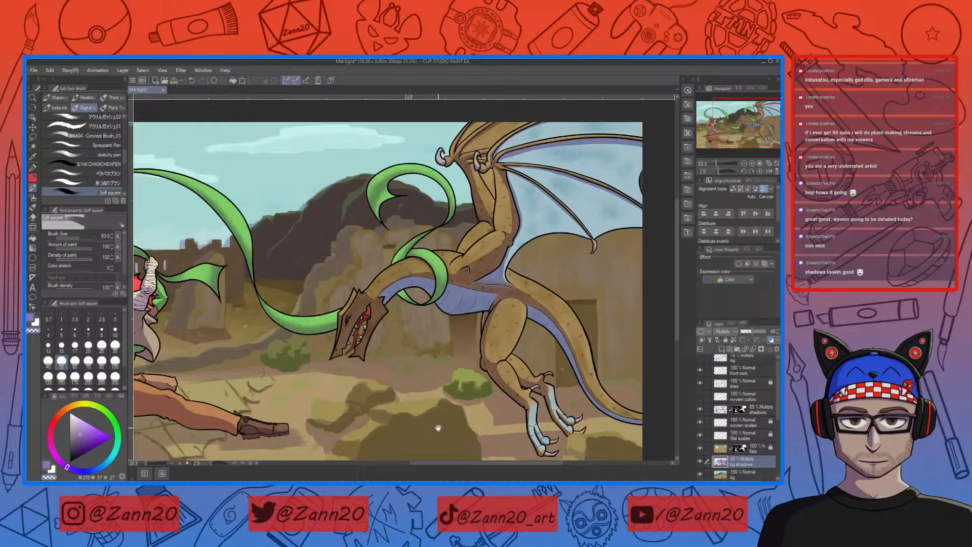
{"action": "left_click_drag", "start_coordinate": [458, 359], "coordinate": [479, 410]}
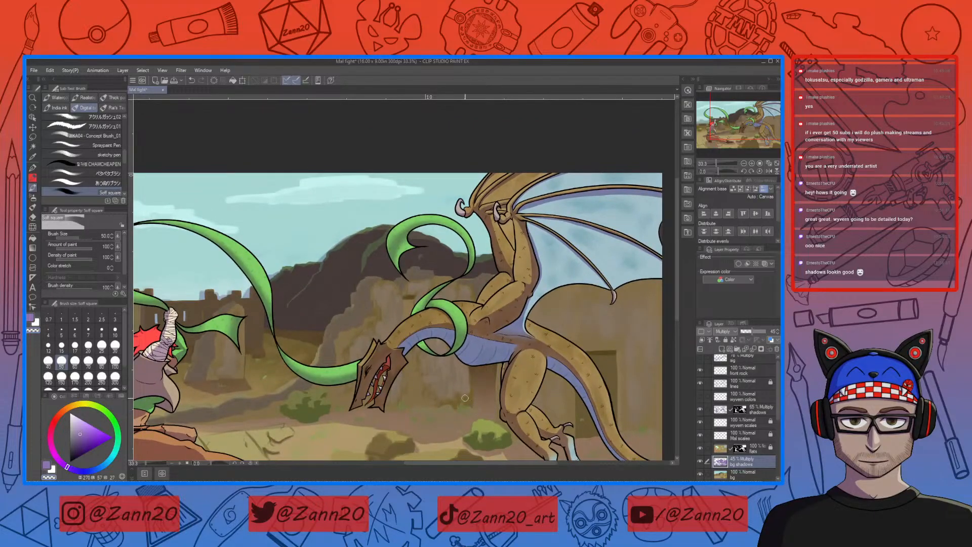
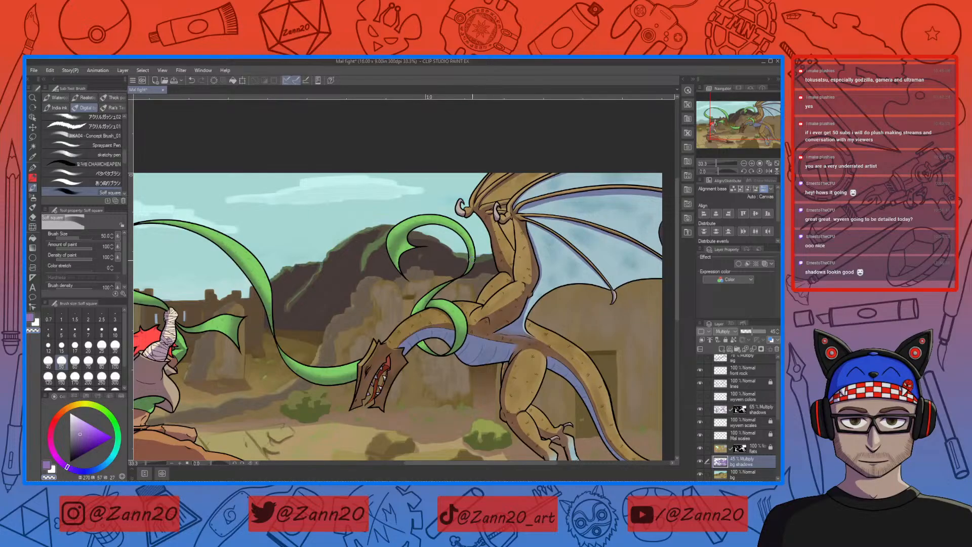
{"action": "mouse_move", "coordinate": [373, 374]}
{"action": "left_mouse_down"}
{"action": "mouse_move", "coordinate": [345, 390]}
{"action": "mouse_move", "coordinate": [422, 369]}
{"action": "mouse_move", "coordinate": [473, 340]}
{"action": "mouse_move", "coordinate": [473, 314]}
{"action": "left_mouse_up"}
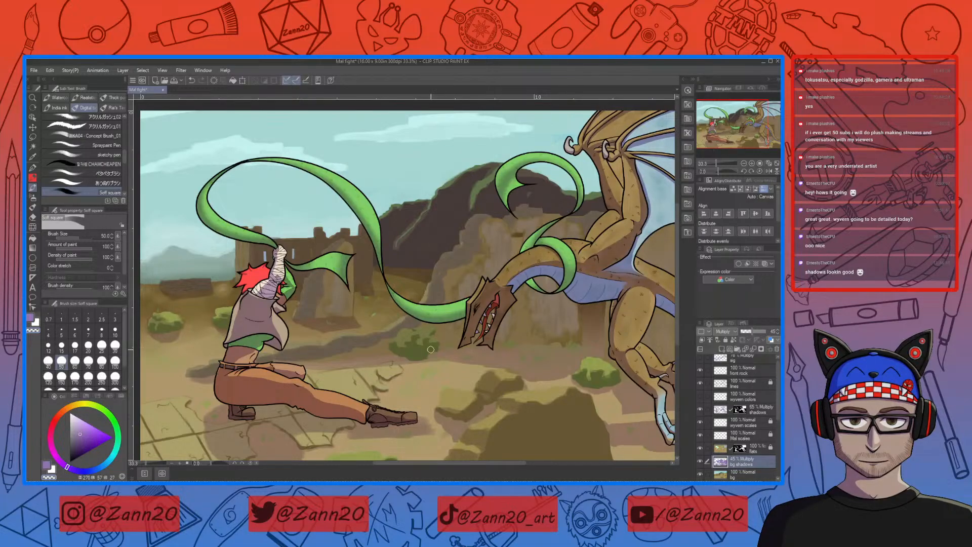
{"action": "left_click_drag", "start_coordinate": [544, 439], "coordinate": [538, 395]}
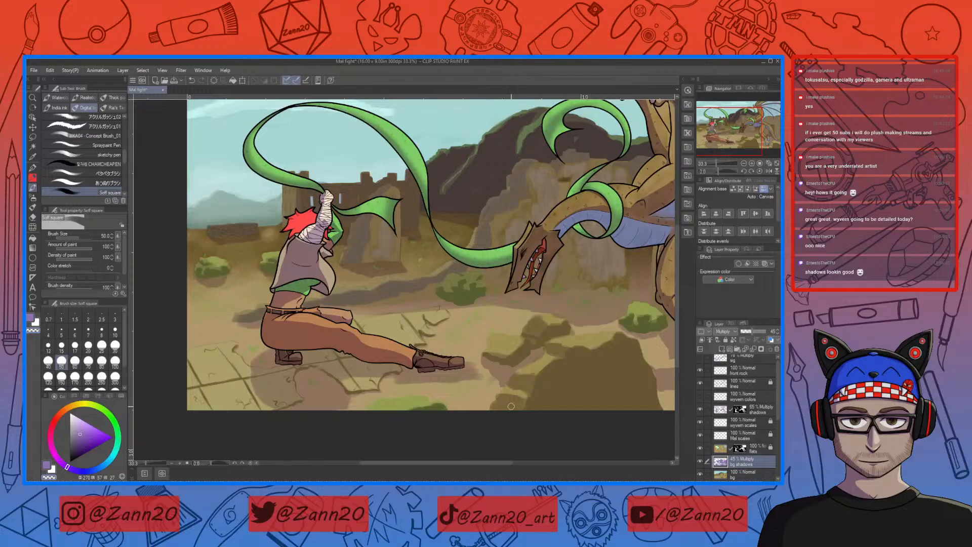
Soften the background shadows around the fighter and the ruins with the Soft airbrush at size 70.
{"action": "key", "text": "b"}
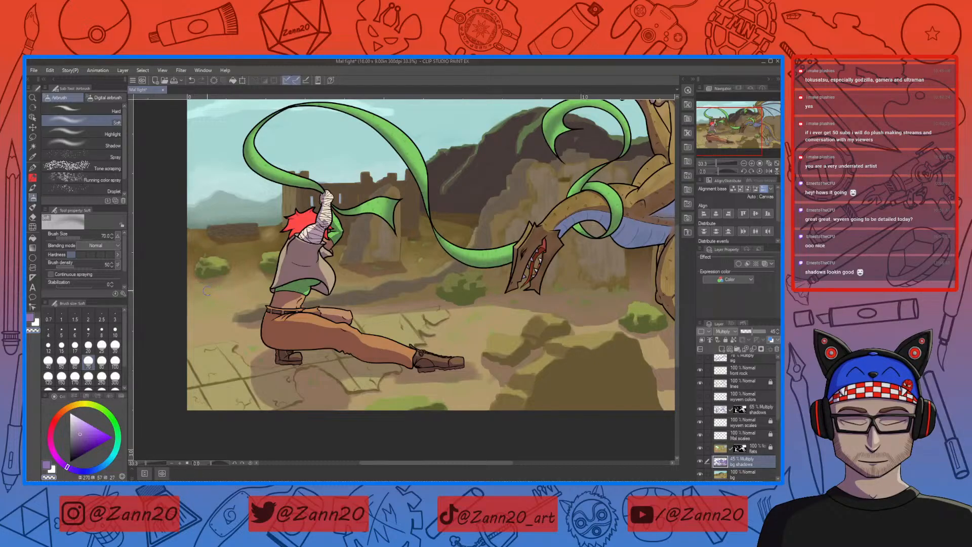
{"action": "left_click_drag", "start_coordinate": [234, 309], "coordinate": [317, 354]}
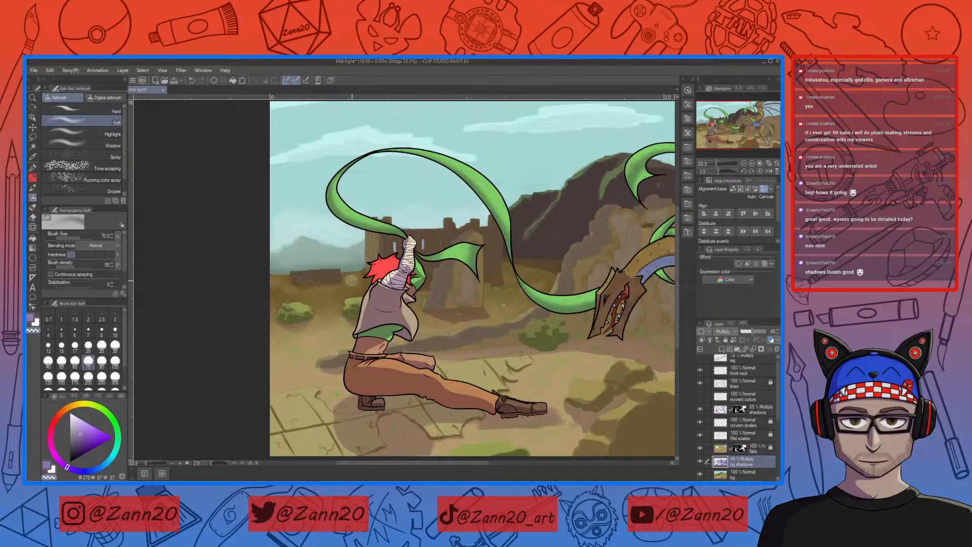
{"action": "left_click_drag", "start_coordinate": [483, 363], "coordinate": [468, 379]}
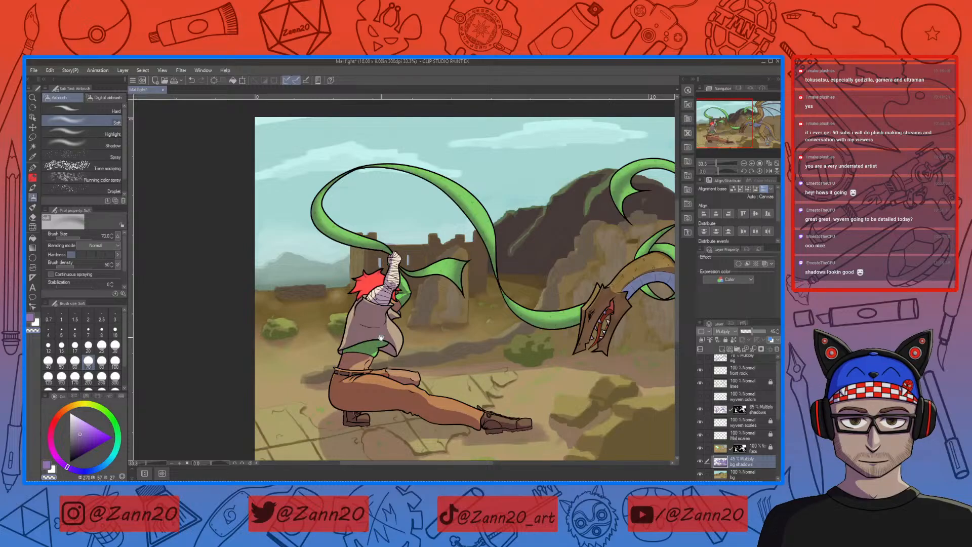
{"action": "left_click_drag", "start_coordinate": [561, 410], "coordinate": [573, 355]}
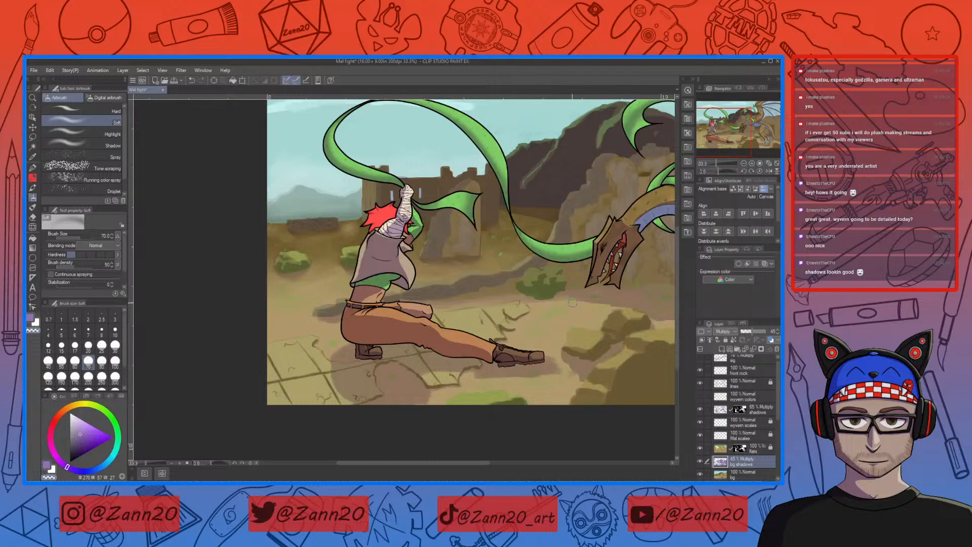
{"action": "left_click_drag", "start_coordinate": [587, 299], "coordinate": [411, 322]}
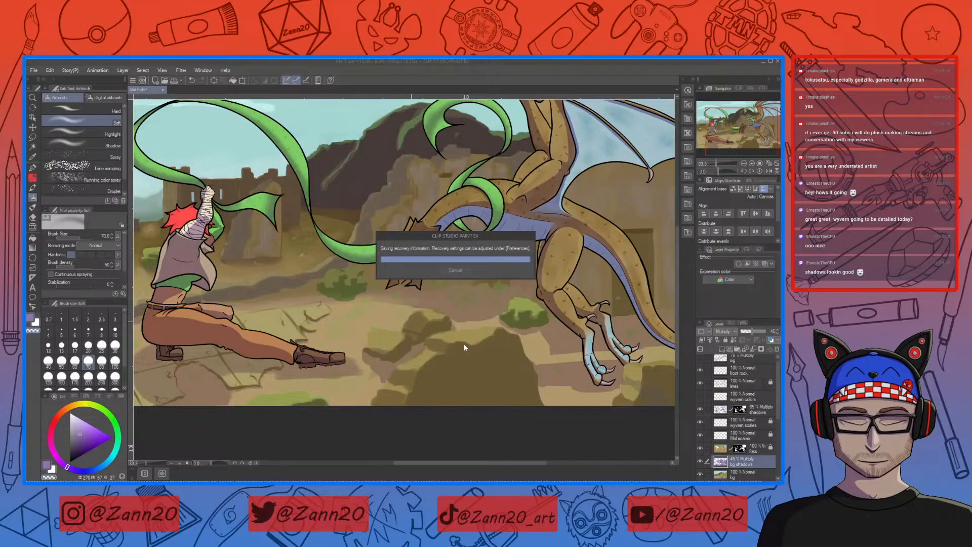
Enlarge the Soft airbrush to size 120 and soften the ground shadows around the fighter with the transparent colour on the bg shadows layer.
{"action": "key", "text": "bracketright"}
{"action": "key", "text": "bracketright"}
{"action": "key", "text": "bracketright"}
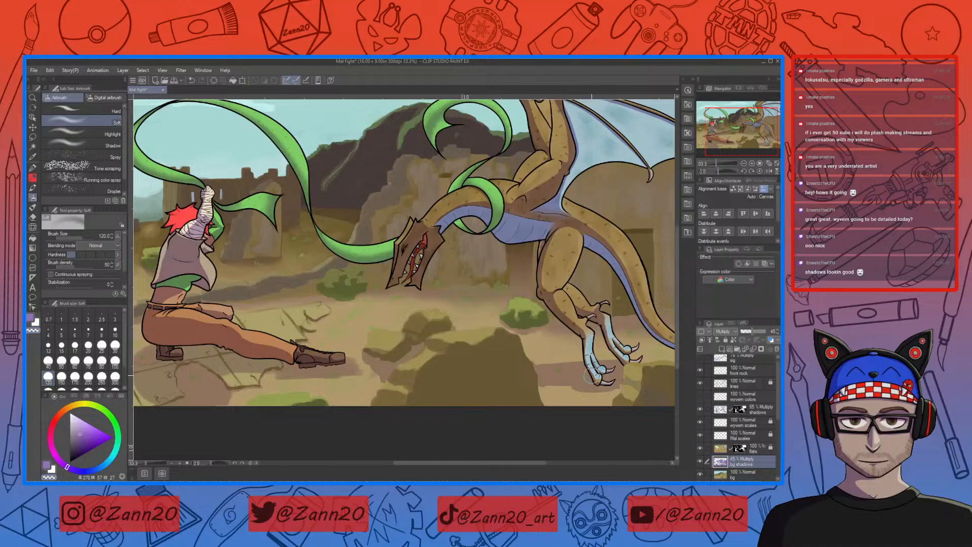
{"action": "left_click_drag", "start_coordinate": [444, 407], "coordinate": [553, 374]}
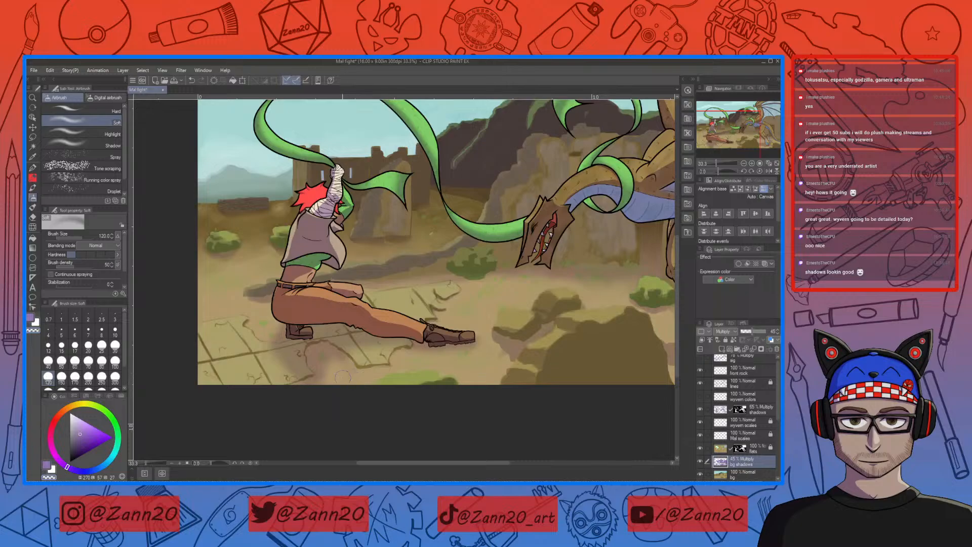
{"action": "left_click_drag", "start_coordinate": [538, 386], "coordinate": [570, 402]}
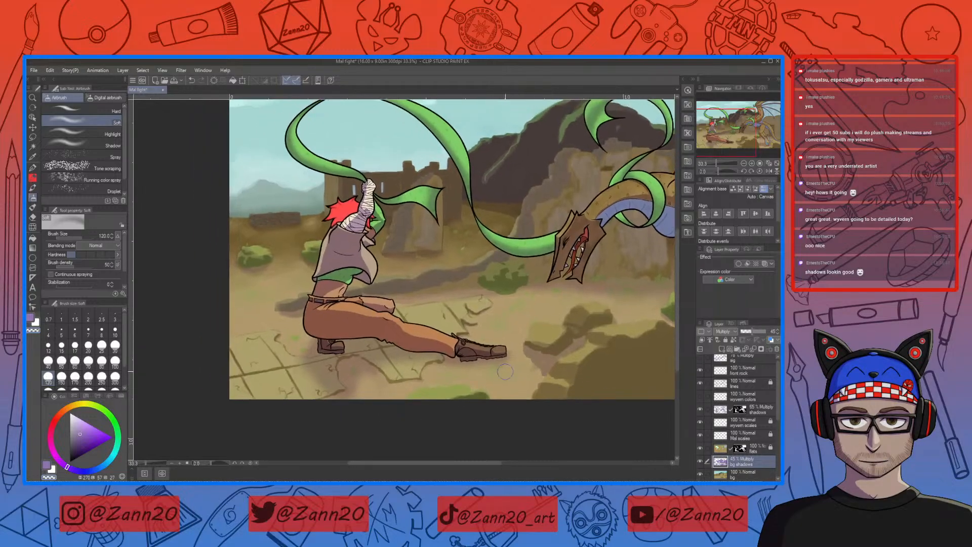
{"action": "mouse_move", "coordinate": [512, 368]}
{"action": "left_mouse_down"}
{"action": "mouse_move", "coordinate": [510, 404]}
{"action": "mouse_move", "coordinate": [511, 372]}
{"action": "mouse_move", "coordinate": [518, 388]}
{"action": "mouse_move", "coordinate": [454, 405]}
{"action": "left_mouse_up"}
{"action": "mouse_move", "coordinate": [558, 384]}
{"action": "left_mouse_down"}
{"action": "mouse_move", "coordinate": [543, 391]}
{"action": "mouse_move", "coordinate": [615, 380]}
{"action": "left_mouse_up"}
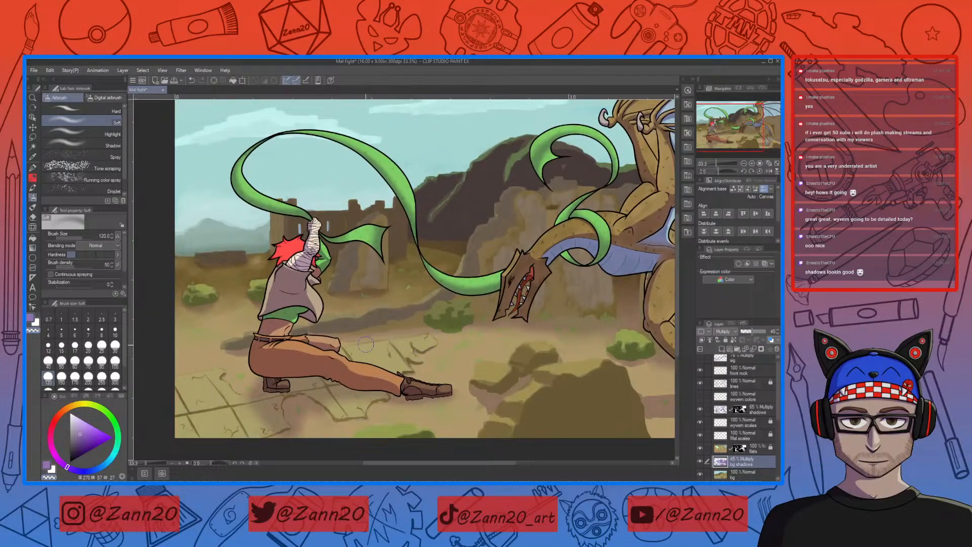
Soften the background shadows behind the fighter and towards the ruins with the transparent airbrush.
{"action": "left_click_drag", "start_coordinate": [366, 350], "coordinate": [456, 347]}
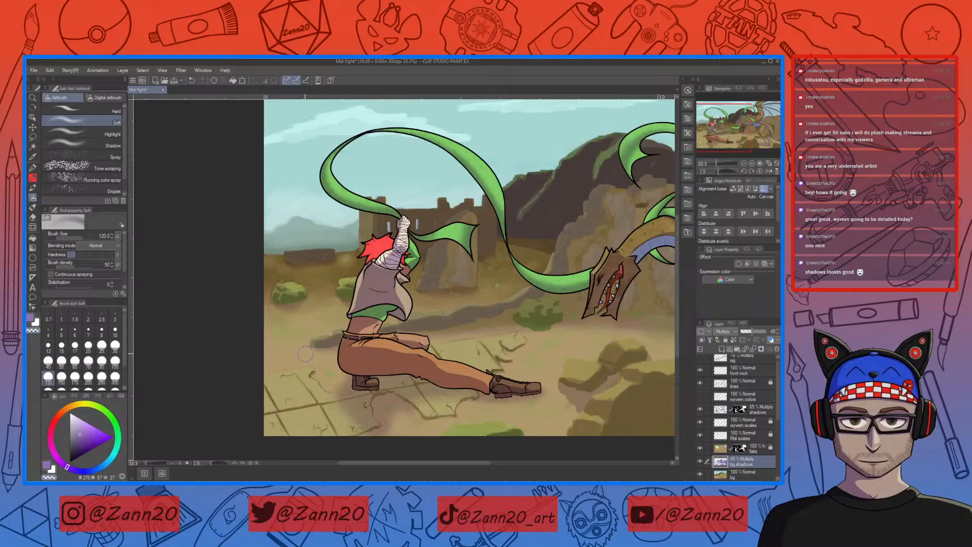
{"action": "scroll", "coordinate": [402, 344], "scroll_direction": "up", "scroll_amount": 3}
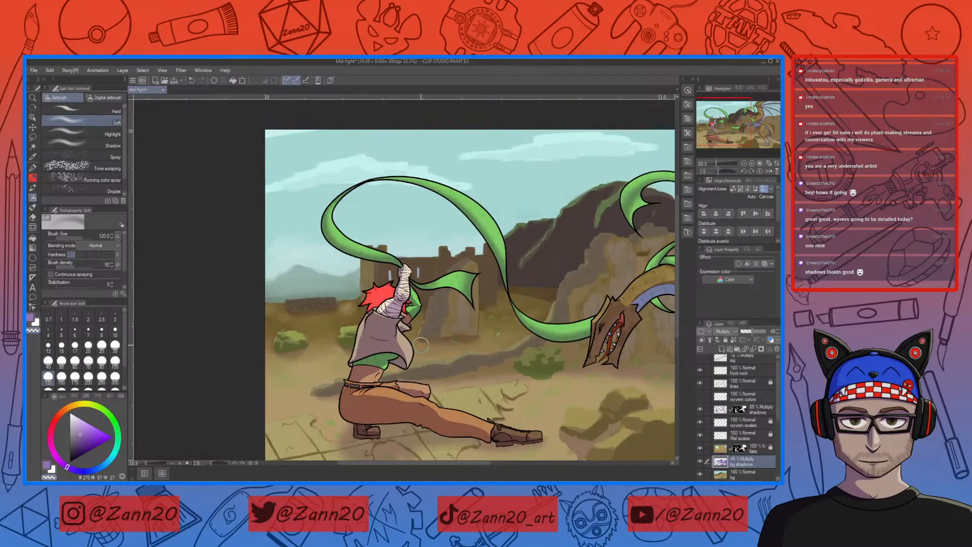
{"action": "left_click_drag", "start_coordinate": [509, 328], "coordinate": [499, 352]}
{"action": "mouse_move", "coordinate": [585, 374]}
{"action": "left_mouse_down"}
{"action": "mouse_move", "coordinate": [410, 349]}
{"action": "mouse_move", "coordinate": [453, 365]}
{"action": "left_mouse_up"}
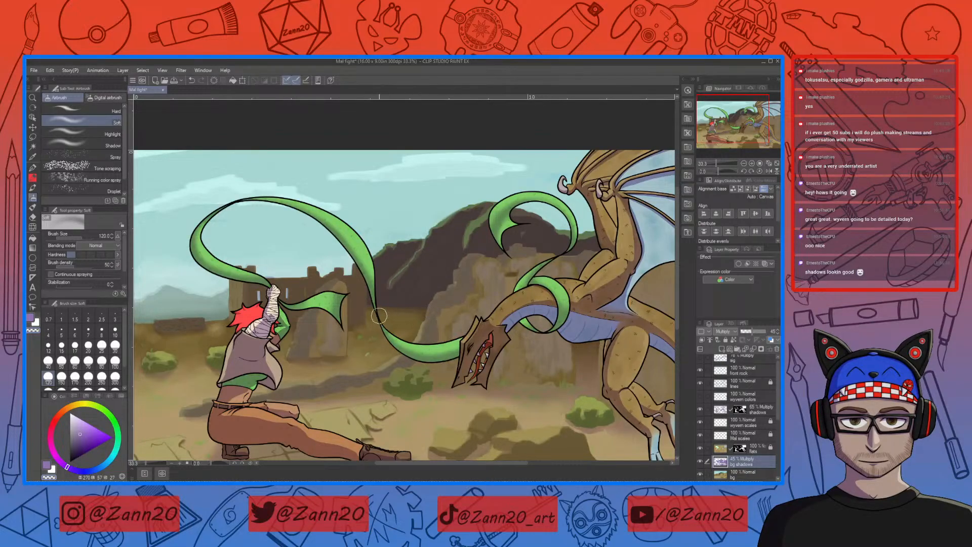
{"action": "left_click_drag", "start_coordinate": [575, 389], "coordinate": [411, 264]}
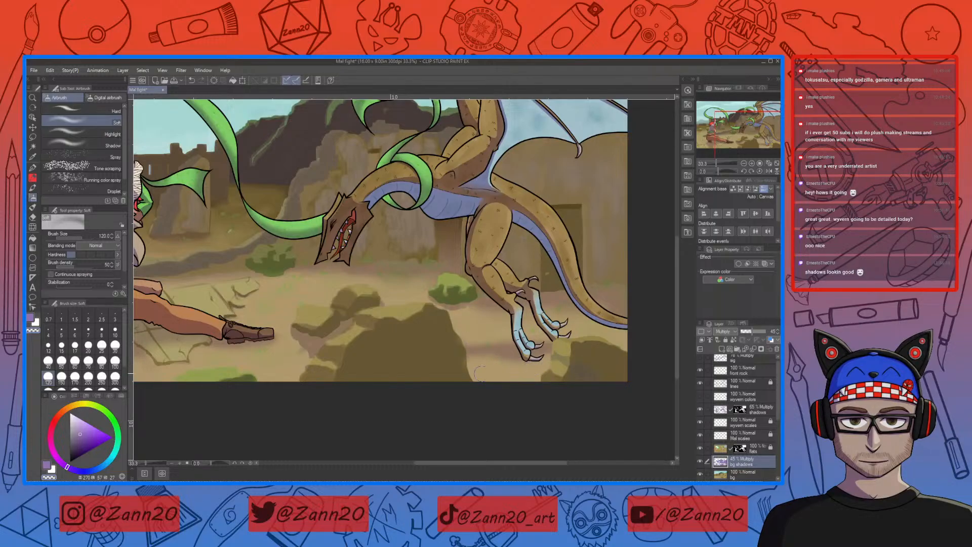
Airbrush purple shadow on the ground between the large foreground rock and the wyvern's feet, softening it with the transparent colour.
{"action": "key", "text": "c"}
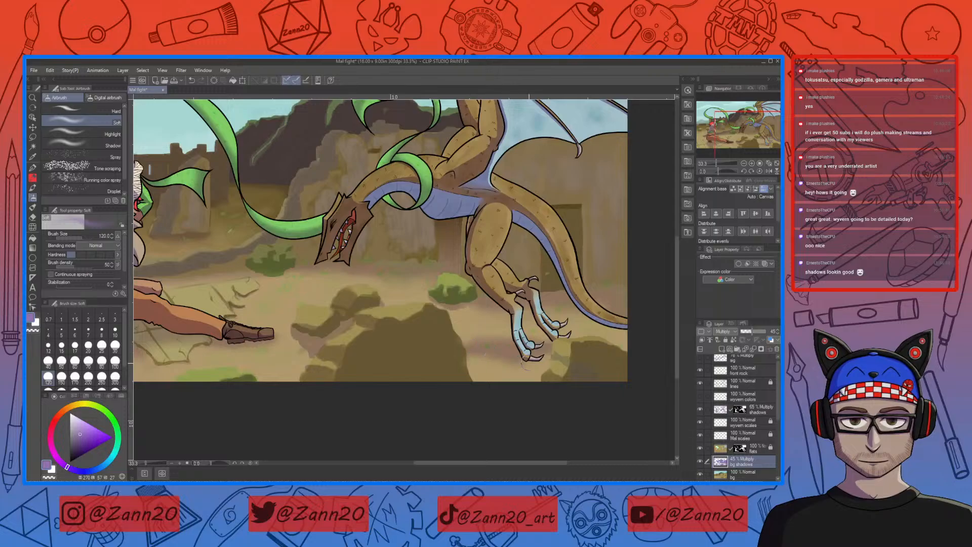
{"action": "left_click_drag", "start_coordinate": [468, 337], "coordinate": [483, 343]}
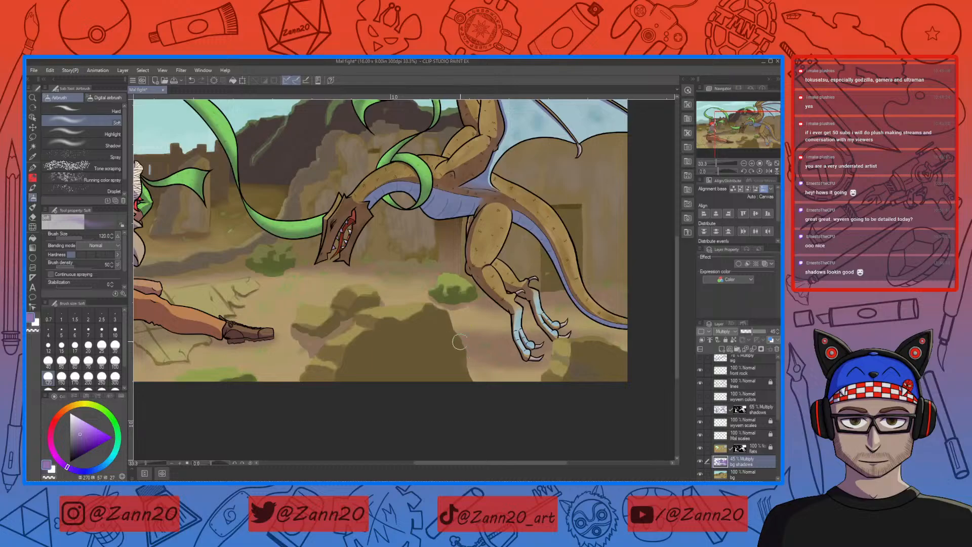
{"action": "key", "text": "c"}
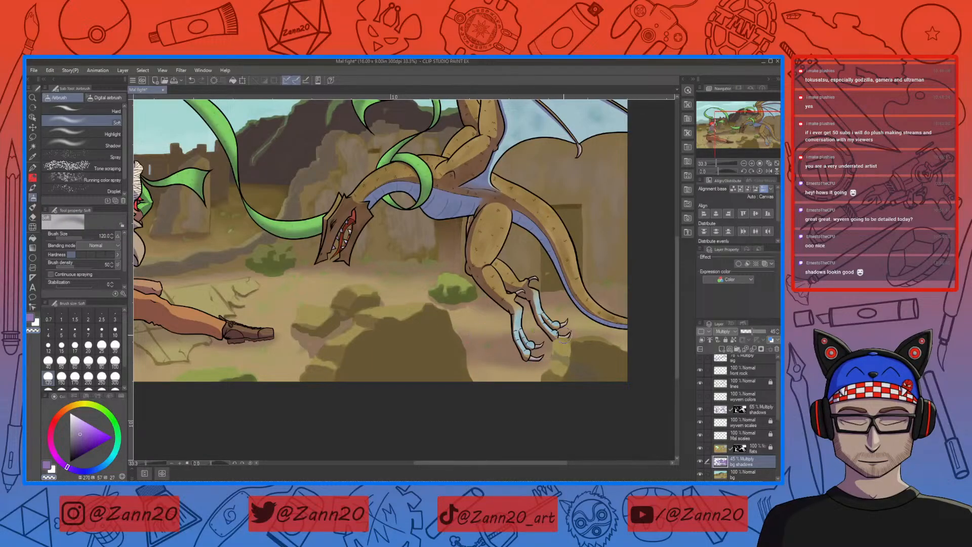
{"action": "scroll", "coordinate": [446, 404], "scroll_direction": "left", "scroll_amount": 3}
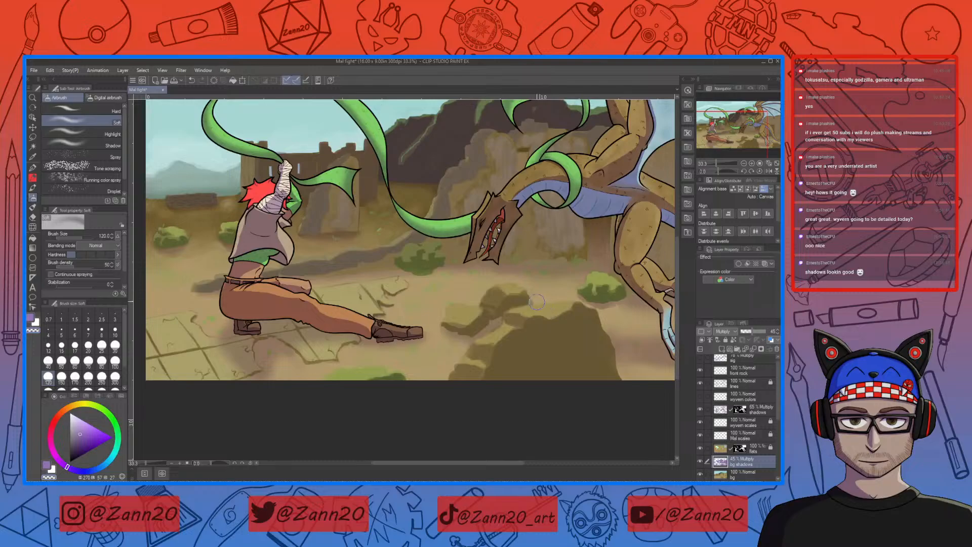
{"action": "left_click_drag", "start_coordinate": [607, 371], "coordinate": [537, 390]}
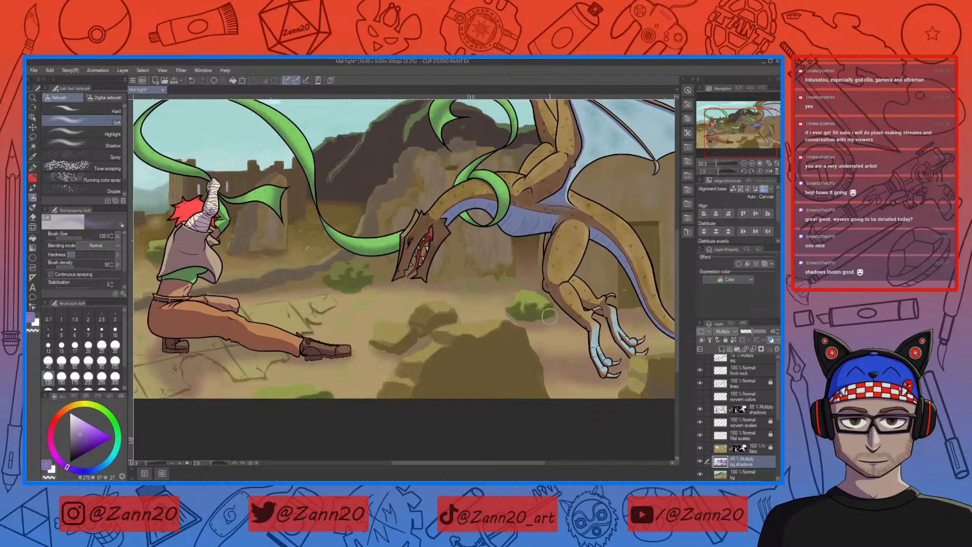
Touch up the soft shadows around the ruins and the ground behind the fighter, alternating purple and the transparent colour.
{"action": "left_click_drag", "start_coordinate": [456, 417], "coordinate": [584, 418]}
{"action": "left_click_drag", "start_coordinate": [420, 388], "coordinate": [490, 413]}
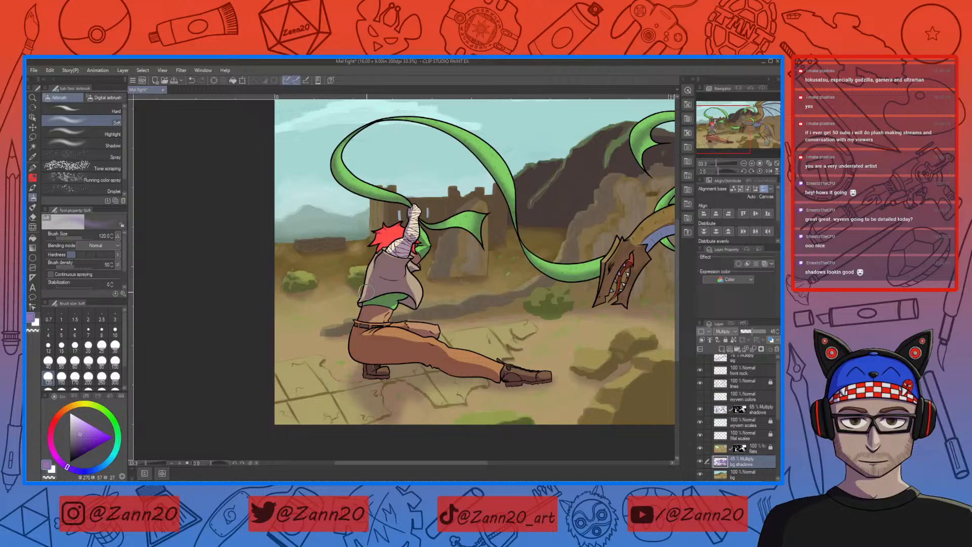
{"action": "left_click_drag", "start_coordinate": [379, 342], "coordinate": [396, 385]}
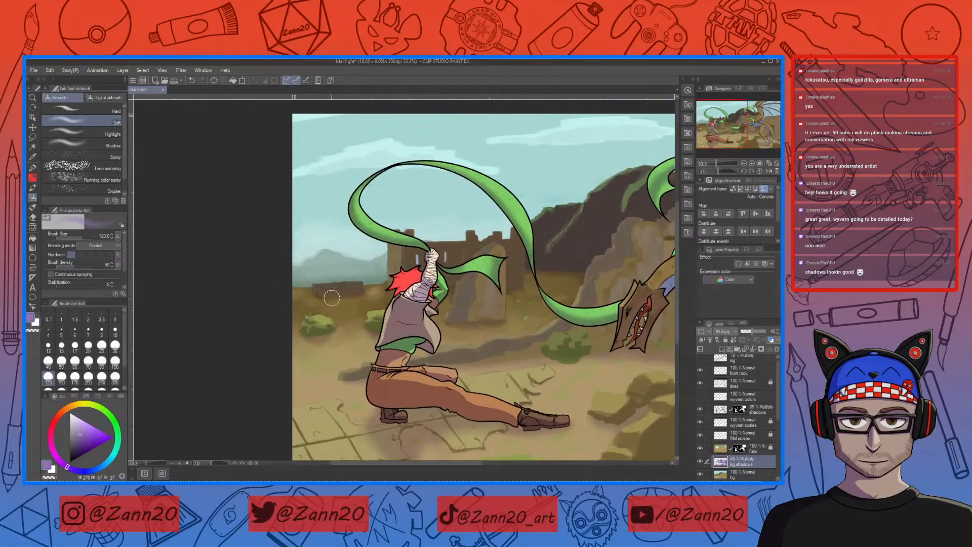
{"action": "left_click_drag", "start_coordinate": [462, 363], "coordinate": [411, 399]}
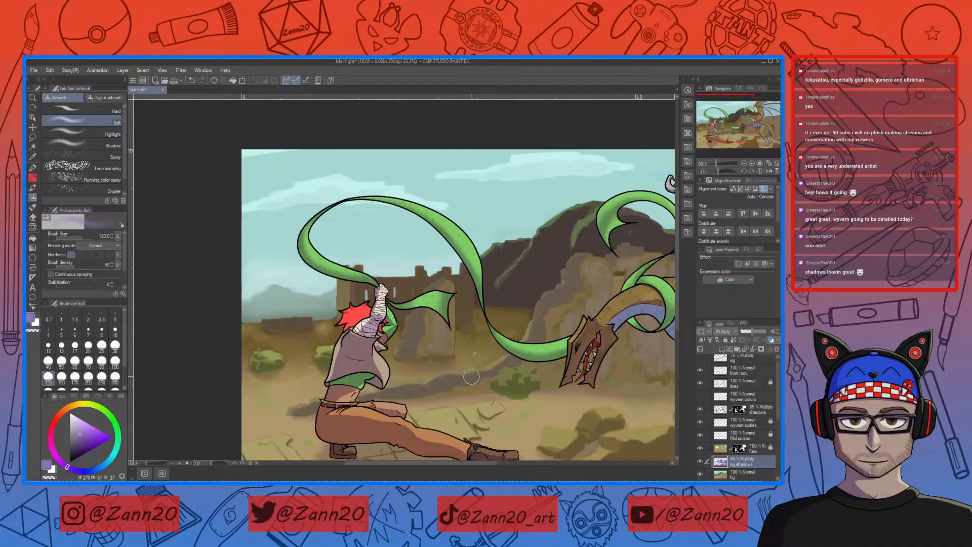
{"action": "left_click_drag", "start_coordinate": [482, 357], "coordinate": [457, 371]}
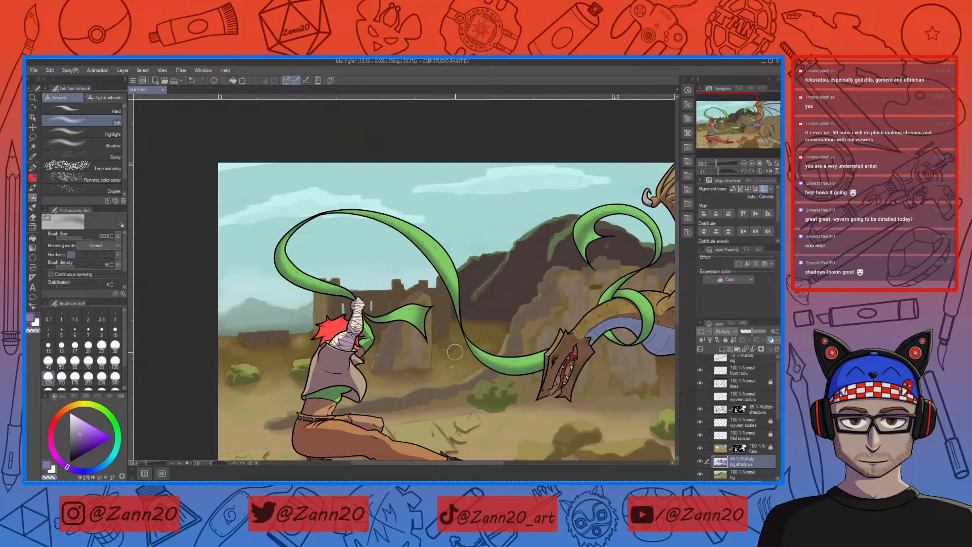
{"action": "left_click_drag", "start_coordinate": [439, 373], "coordinate": [484, 356]}
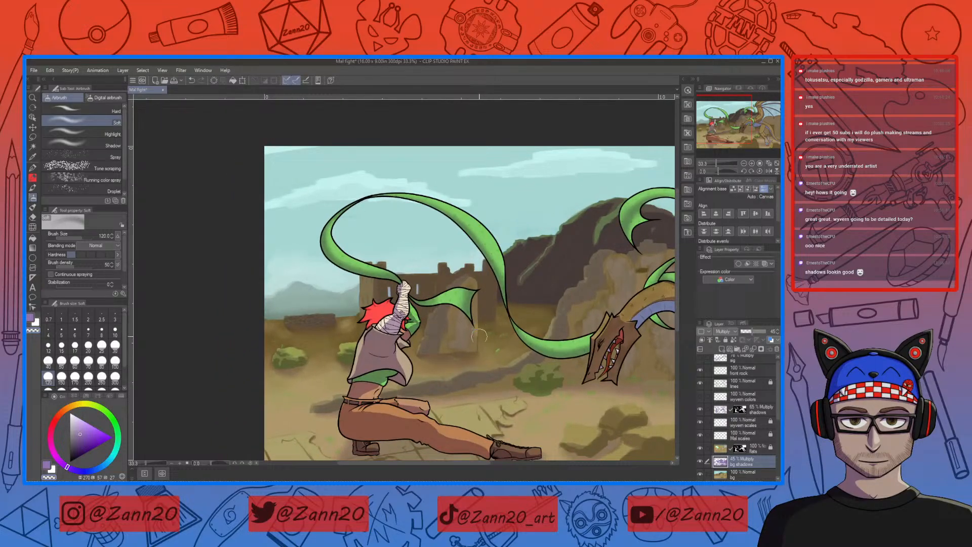
{"action": "key", "text": "c"}
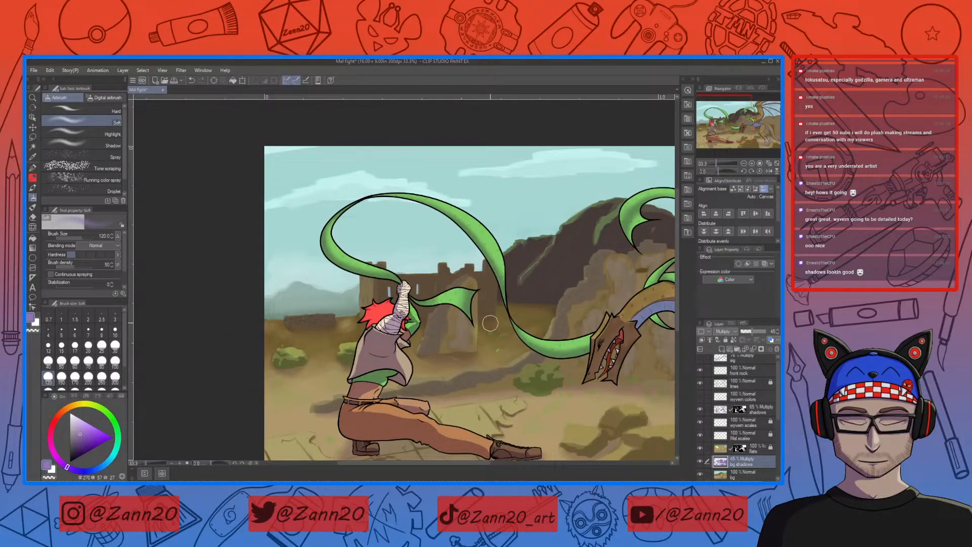
{"action": "left_click_drag", "start_coordinate": [461, 418], "coordinate": [444, 400]}
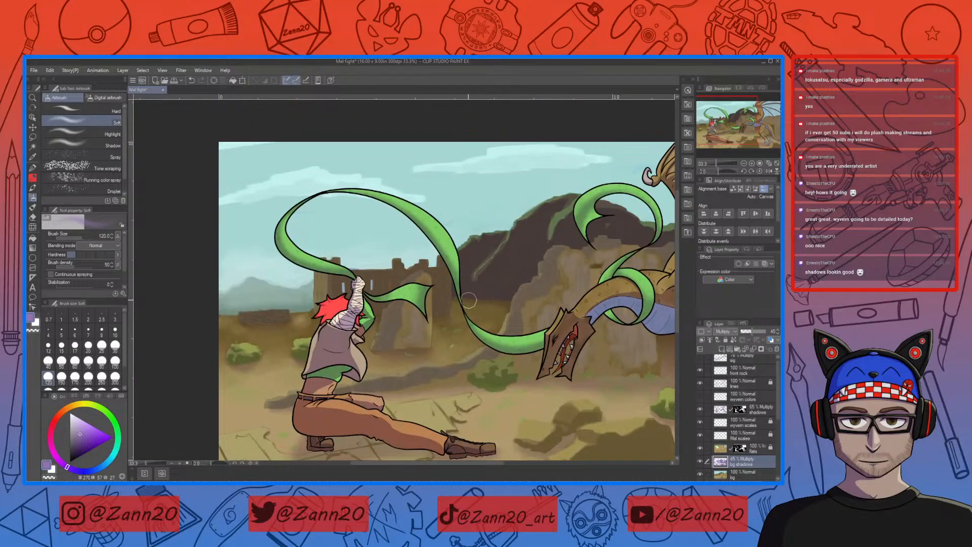
{"action": "mouse_move", "coordinate": [485, 423]}
{"action": "left_mouse_down"}
{"action": "mouse_move", "coordinate": [454, 384]}
{"action": "mouse_move", "coordinate": [450, 393]}
{"action": "left_mouse_up"}
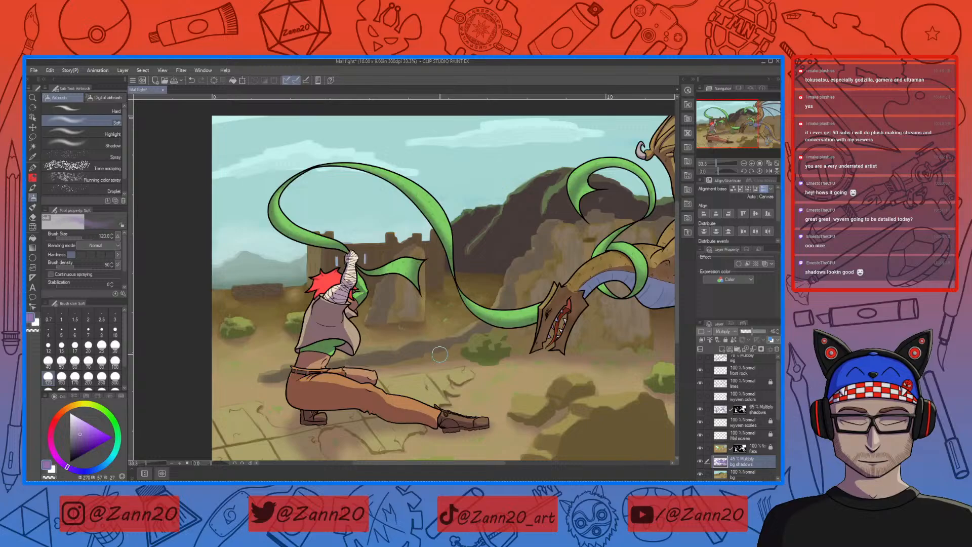
{"action": "mouse_move", "coordinate": [600, 376]}
{"action": "left_mouse_down"}
{"action": "mouse_move", "coordinate": [438, 378]}
{"action": "mouse_move", "coordinate": [380, 369]}
{"action": "mouse_move", "coordinate": [382, 357]}
{"action": "left_mouse_up"}
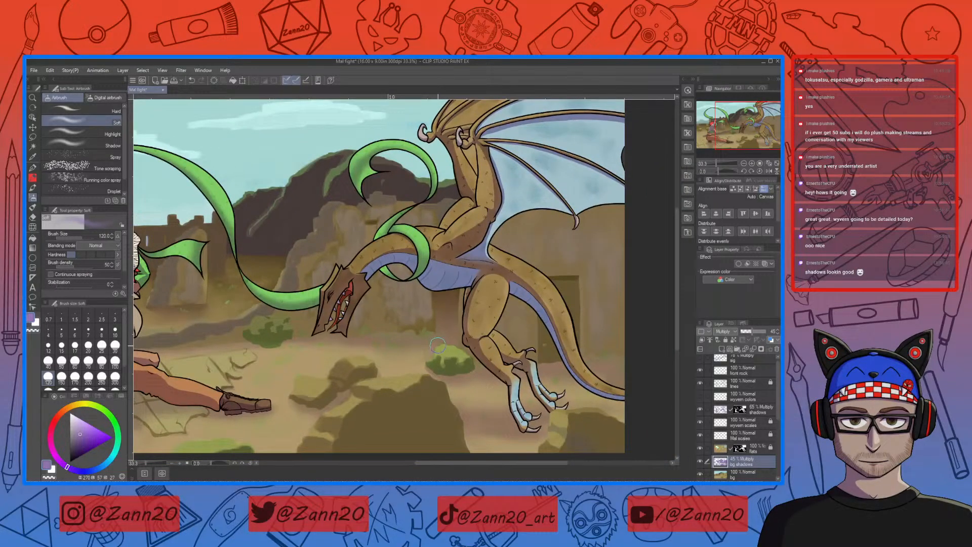
Switch to the Soft square brush at size 40 and try reworking the shadow edge on the rock below the wyvern's tail, undoing the last stroke.
{"action": "key", "text": "b"}
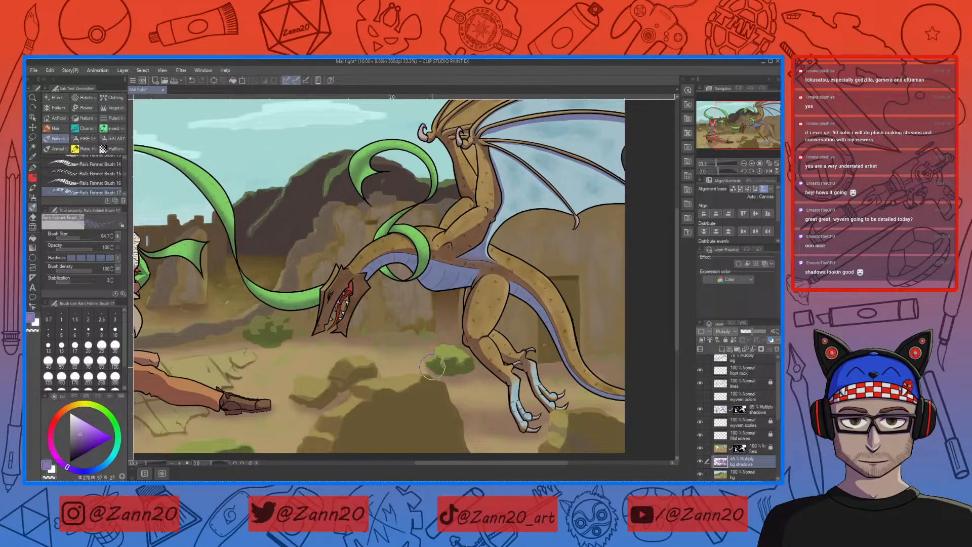
{"action": "key", "text": "b"}
{"action": "key", "text": "bracketleft"}
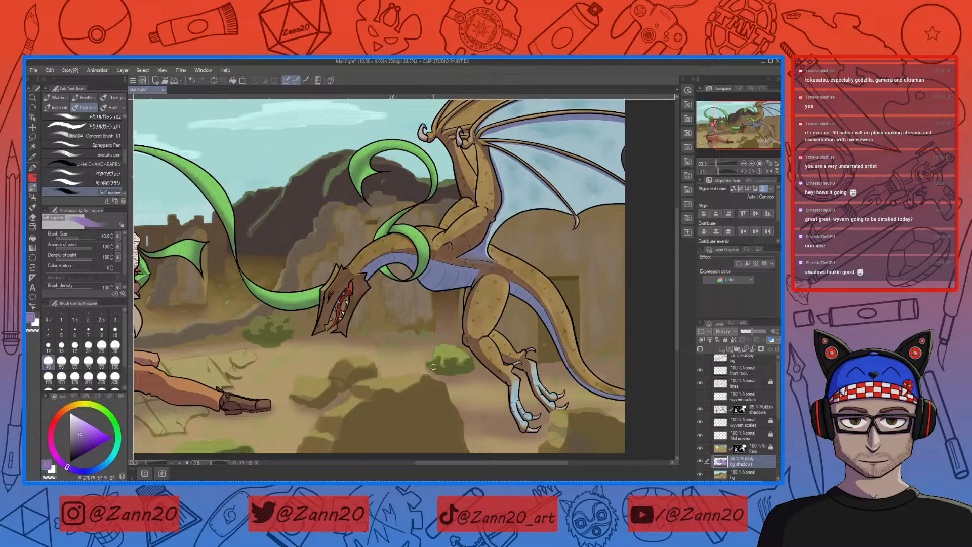
{"action": "key", "text": "c"}
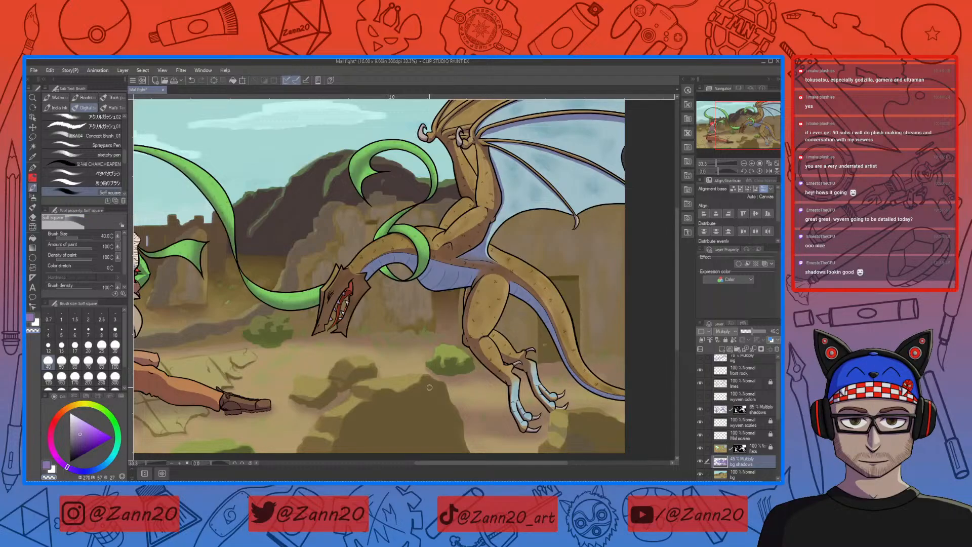
{"action": "key", "text": "ctrl+plus"}
{"action": "key", "text": "ctrl+plus"}
{"action": "key", "text": "ctrl+plus"}
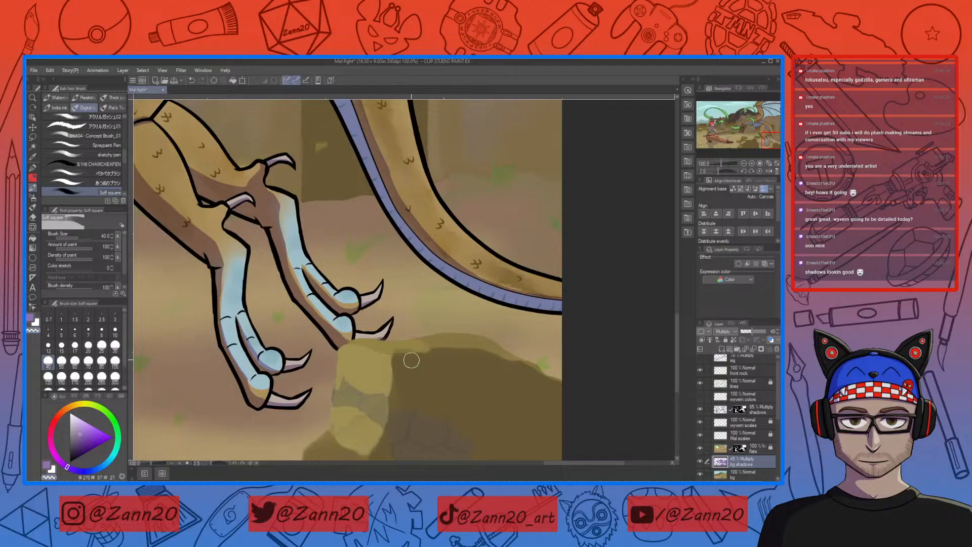
{"action": "mouse_move", "coordinate": [415, 359]}
{"action": "left_mouse_down"}
{"action": "mouse_move", "coordinate": [401, 363]}
{"action": "mouse_move", "coordinate": [435, 341]}
{"action": "left_mouse_up"}
{"action": "key", "text": "c"}
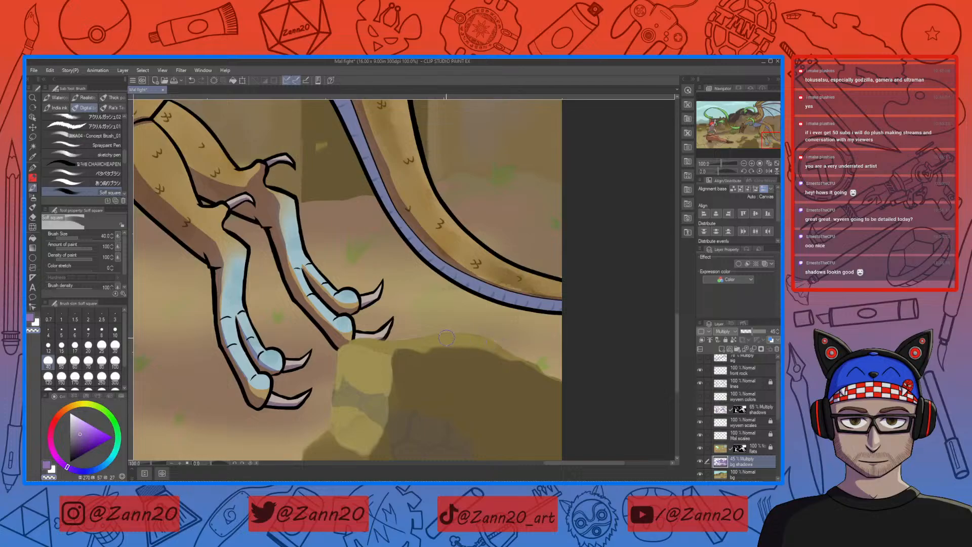
{"action": "key", "text": "ctrl+z"}
Refine the shadow edge along the top of the large foreground rock with the Soft square brush, using purple and the transparent colour.
{"action": "left_click_drag", "start_coordinate": [413, 412], "coordinate": [466, 344]}
{"action": "mouse_move", "coordinate": [432, 383]}
{"action": "left_mouse_down"}
{"action": "mouse_move", "coordinate": [459, 366]}
{"action": "mouse_move", "coordinate": [450, 374]}
{"action": "mouse_move", "coordinate": [452, 337]}
{"action": "mouse_move", "coordinate": [442, 373]}
{"action": "left_mouse_up"}
{"action": "left_click_drag", "start_coordinate": [367, 371], "coordinate": [536, 396]}
{"action": "left_click_drag", "start_coordinate": [348, 325], "coordinate": [452, 411]}
{"action": "key", "text": "c"}
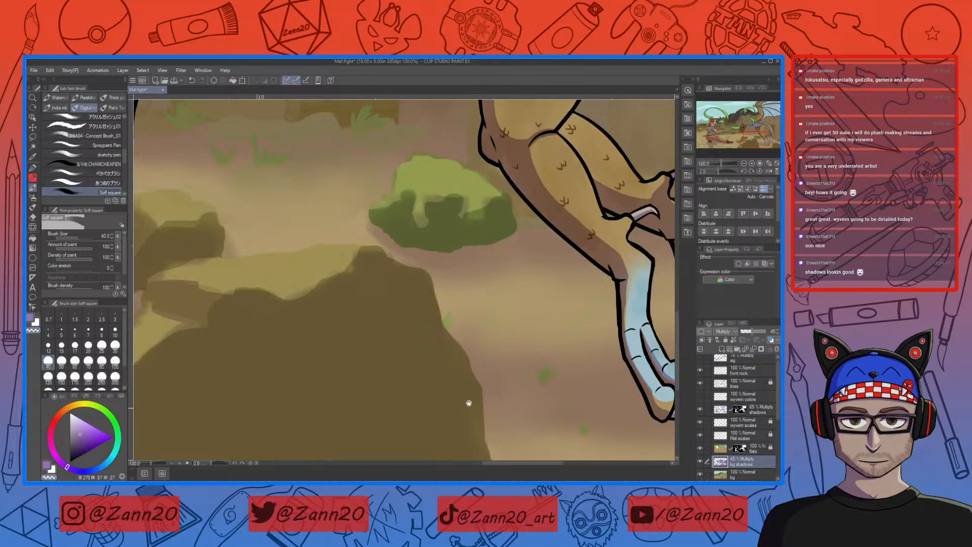
{"action": "left_click_drag", "start_coordinate": [408, 342], "coordinate": [501, 369]}
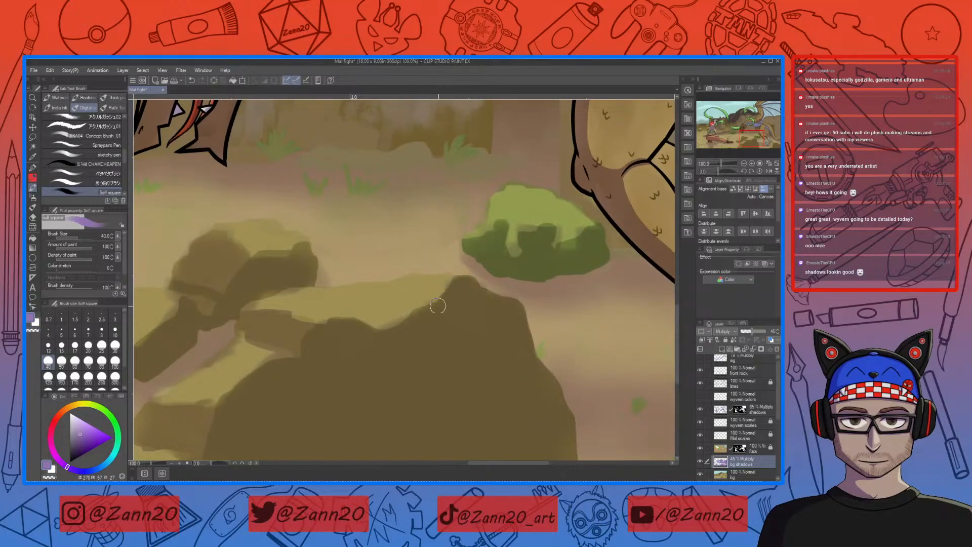
{"action": "key", "text": "c"}
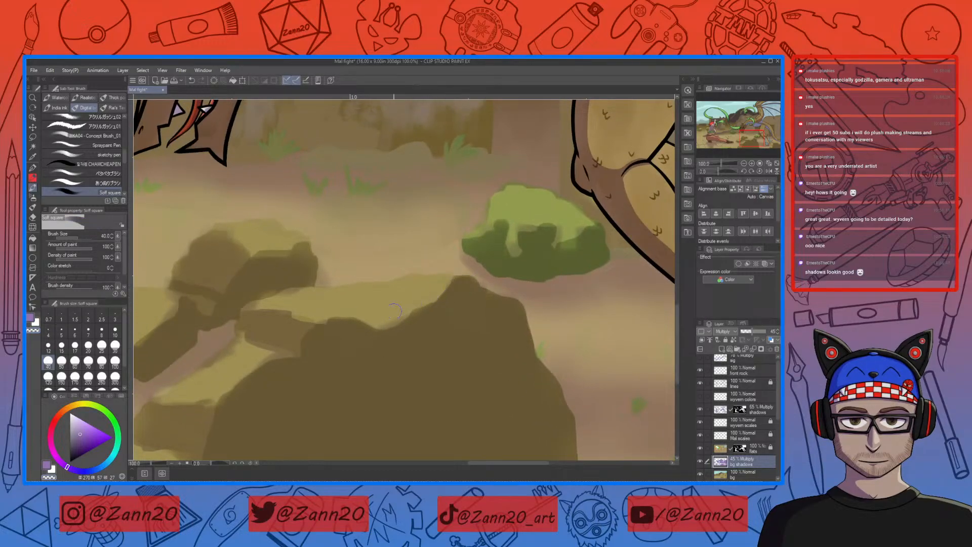
{"action": "left_click_drag", "start_coordinate": [346, 368], "coordinate": [424, 380]}
{"action": "key", "text": "c"}
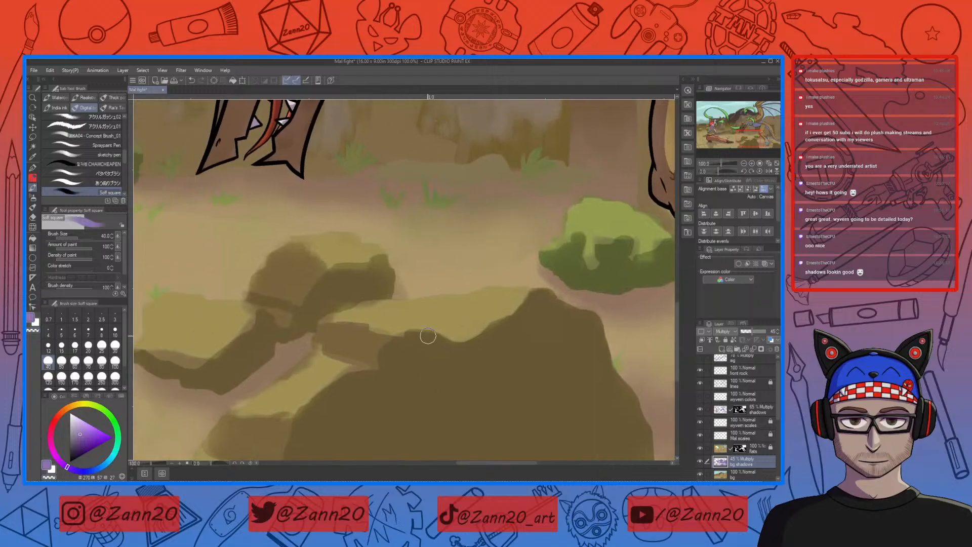
Sharpen the lit edge of the small ledge beside the large foreground rock, alternating purple and the transparent colour.
{"action": "key", "text": "c"}
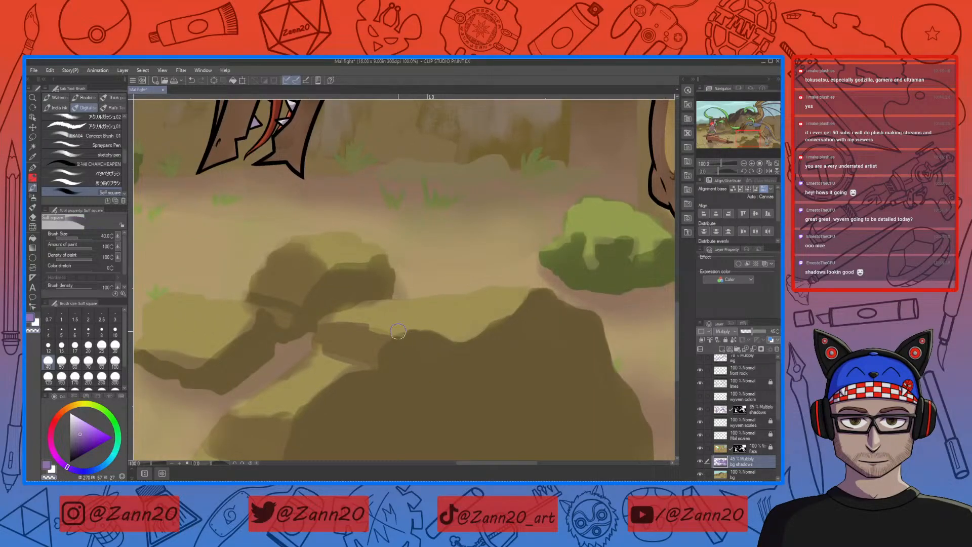
{"action": "key", "text": "c"}
{"action": "key", "text": "c"}
{"action": "key", "text": "c"}
{"action": "key", "text": "c"}
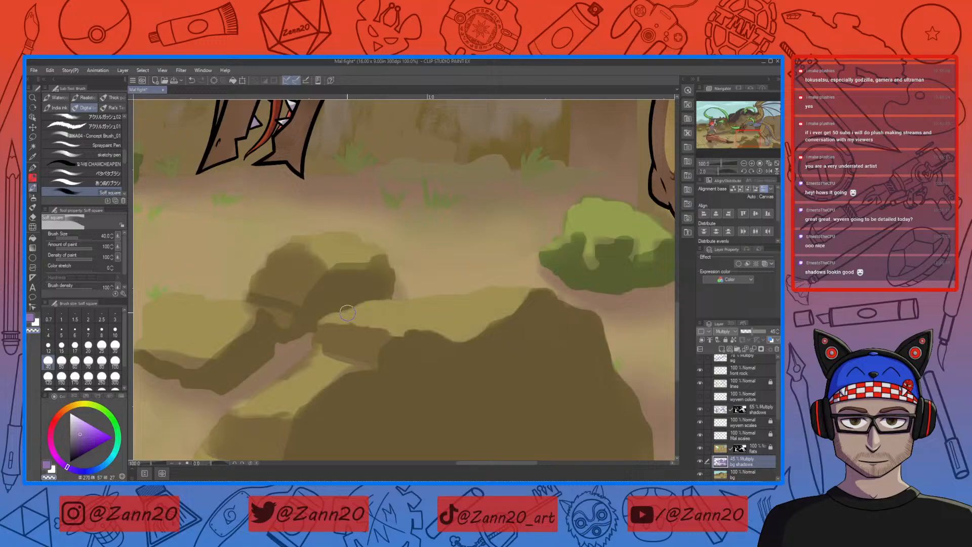
{"action": "mouse_move", "coordinate": [407, 339]}
{"action": "left_mouse_down"}
{"action": "mouse_move", "coordinate": [488, 313]}
{"action": "mouse_move", "coordinate": [509, 350]}
{"action": "left_mouse_up"}
Undo the last mark and repaint the purple shadow on the small rock behind the large foreground rock.
{"action": "key", "text": "c"}
{"action": "mouse_move", "coordinate": [456, 282]}
{"action": "left_mouse_down"}
{"action": "mouse_move", "coordinate": [445, 278]}
{"action": "mouse_move", "coordinate": [465, 273]}
{"action": "mouse_move", "coordinate": [457, 284]}
{"action": "left_mouse_up"}
{"action": "key", "text": "ctrl+z"}
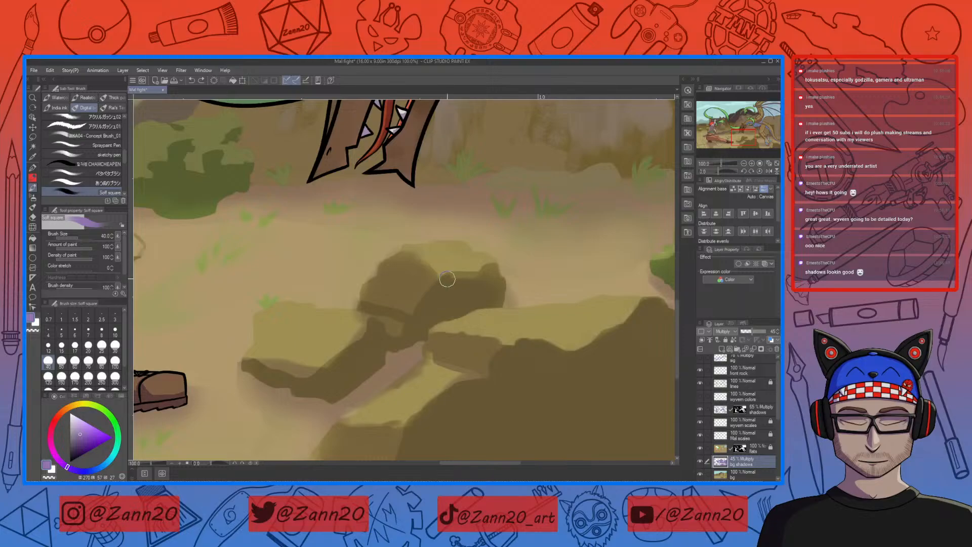
{"action": "mouse_move", "coordinate": [446, 281]}
{"action": "left_mouse_down"}
{"action": "mouse_move", "coordinate": [487, 270]}
{"action": "mouse_move", "coordinate": [497, 290]}
{"action": "mouse_move", "coordinate": [500, 281]}
{"action": "mouse_move", "coordinate": [496, 303]}
{"action": "left_mouse_up"}
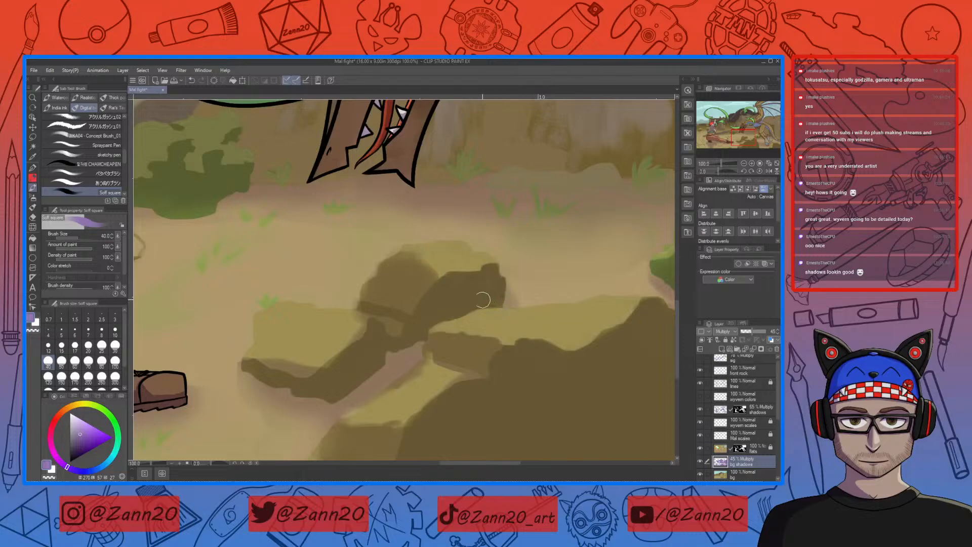
Refine the purple shadow edges on the small rocks beside the large foreground rock with the Soft square brush.
{"action": "left_click_drag", "start_coordinate": [439, 358], "coordinate": [466, 369]}
{"action": "mouse_move", "coordinate": [448, 277]}
{"action": "left_mouse_down"}
{"action": "mouse_move", "coordinate": [429, 269]}
{"action": "mouse_move", "coordinate": [390, 307]}
{"action": "mouse_move", "coordinate": [395, 299]}
{"action": "mouse_move", "coordinate": [432, 312]}
{"action": "left_mouse_up"}
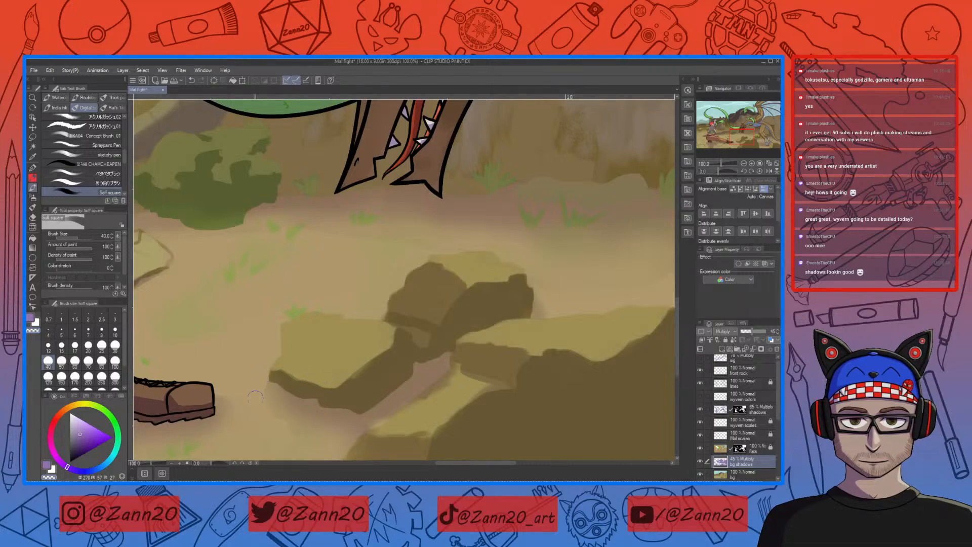
{"action": "mouse_move", "coordinate": [356, 377]}
{"action": "left_mouse_down"}
{"action": "mouse_move", "coordinate": [392, 362]}
{"action": "mouse_move", "coordinate": [357, 386]}
{"action": "left_mouse_up"}
{"action": "mouse_move", "coordinate": [385, 369]}
{"action": "left_mouse_down"}
{"action": "mouse_move", "coordinate": [356, 394]}
{"action": "mouse_move", "coordinate": [383, 360]}
{"action": "left_mouse_up"}
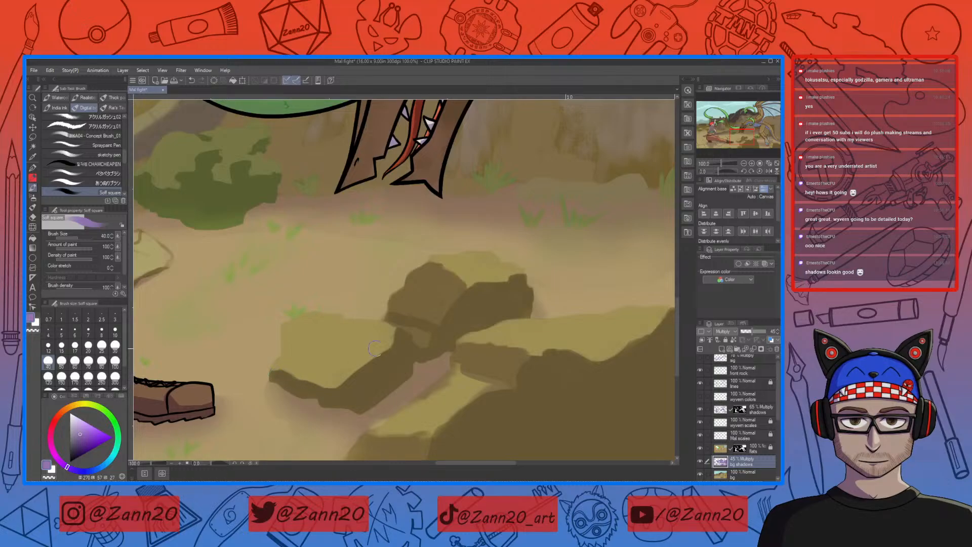
{"action": "left_click_drag", "start_coordinate": [420, 305], "coordinate": [421, 330]}
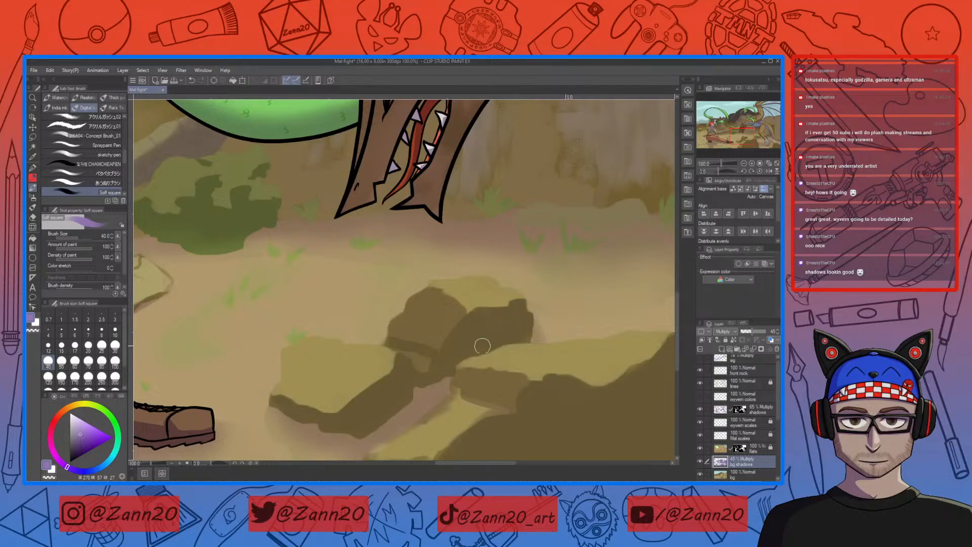
Clean up the lit top and shadow edge of the large foreground rock's lower ledge, alternating purple and the transparent colour.
{"action": "key", "text": "c"}
{"action": "left_click_drag", "start_coordinate": [370, 422], "coordinate": [494, 341]}
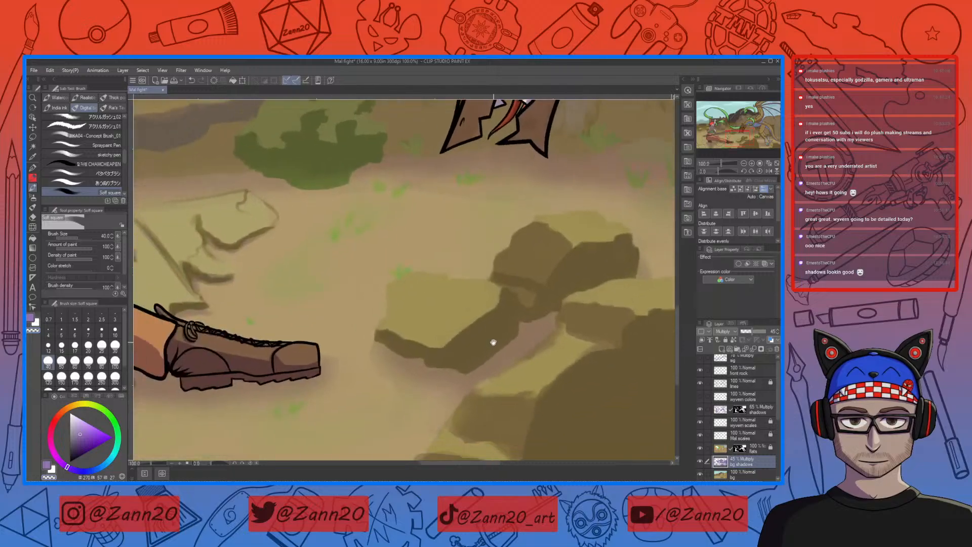
{"action": "left_click_drag", "start_coordinate": [480, 405], "coordinate": [429, 388]}
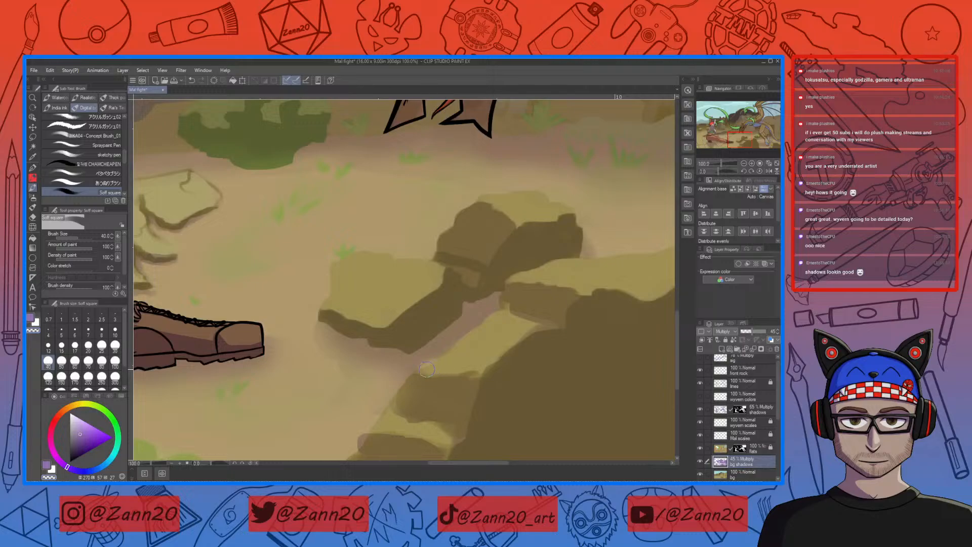
{"action": "key", "text": "c"}
{"action": "left_click_drag", "start_coordinate": [415, 363], "coordinate": [429, 359]}
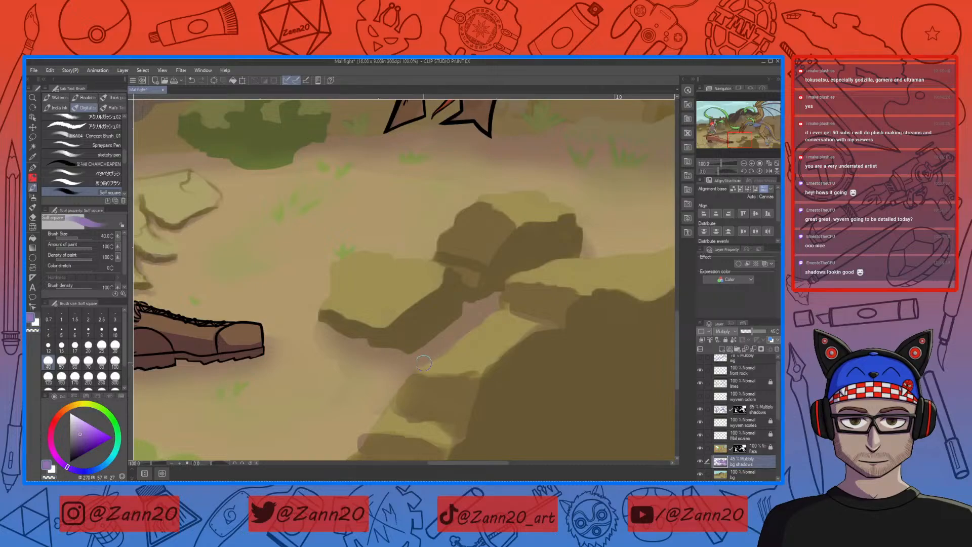
{"action": "key", "text": "c"}
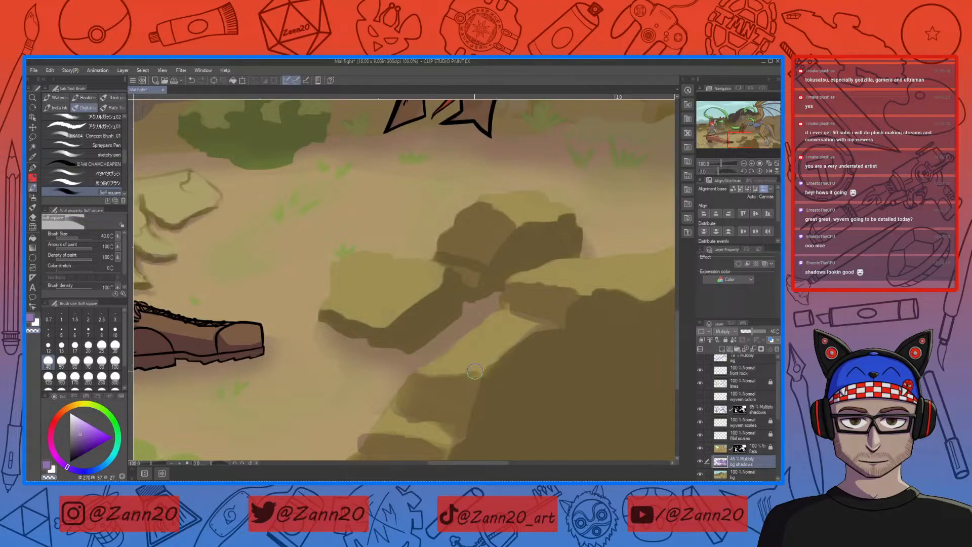
{"action": "key", "text": "c"}
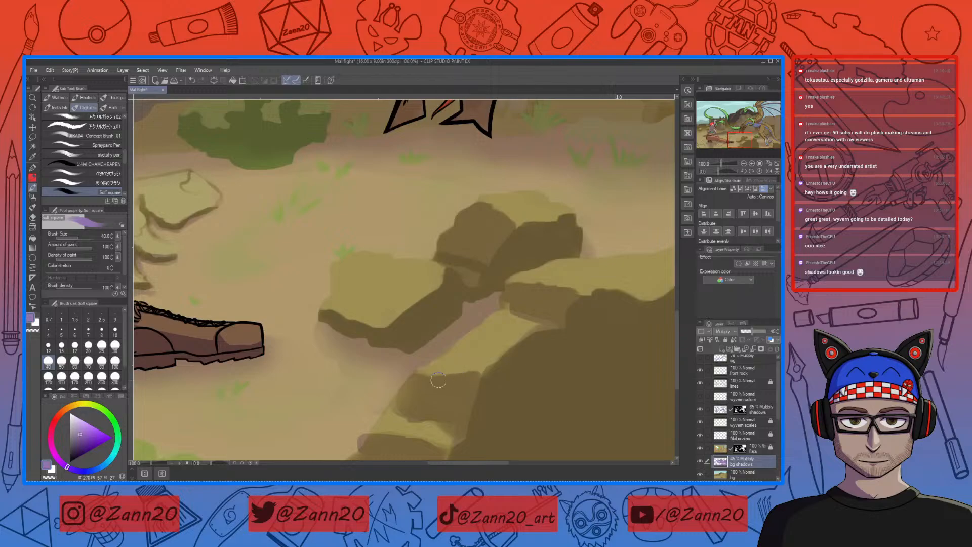
{"action": "mouse_move", "coordinate": [461, 413]}
{"action": "left_mouse_down"}
{"action": "mouse_move", "coordinate": [466, 390]}
{"action": "mouse_move", "coordinate": [447, 384]}
{"action": "left_mouse_up"}
{"action": "key", "text": "c"}
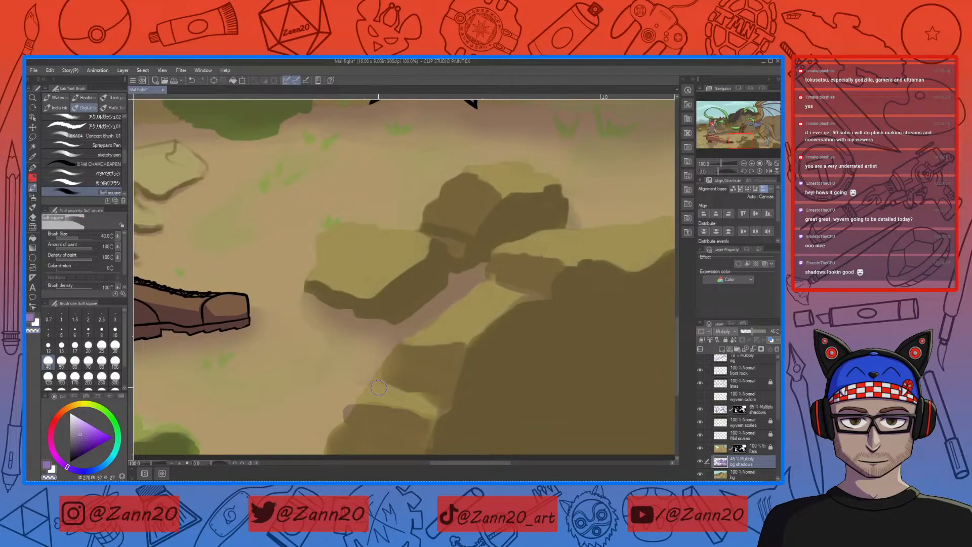
Reshape the shadows on the lowest rock ledges near the canvas's bottom edge, alternating purple and the transparent colour.
{"action": "mouse_move", "coordinate": [453, 411]}
{"action": "left_mouse_down"}
{"action": "mouse_move", "coordinate": [459, 385]}
{"action": "mouse_move", "coordinate": [422, 362]}
{"action": "mouse_move", "coordinate": [454, 364]}
{"action": "mouse_move", "coordinate": [416, 359]}
{"action": "mouse_move", "coordinate": [456, 369]}
{"action": "mouse_move", "coordinate": [431, 351]}
{"action": "mouse_move", "coordinate": [422, 350]}
{"action": "mouse_move", "coordinate": [450, 364]}
{"action": "left_mouse_up"}
{"action": "key", "text": "c"}
{"action": "key", "text": "c"}
{"action": "key", "text": "c"}
{"action": "key", "text": "c"}
{"action": "left_click_drag", "start_coordinate": [444, 371], "coordinate": [461, 374]}
{"action": "key", "text": "c"}
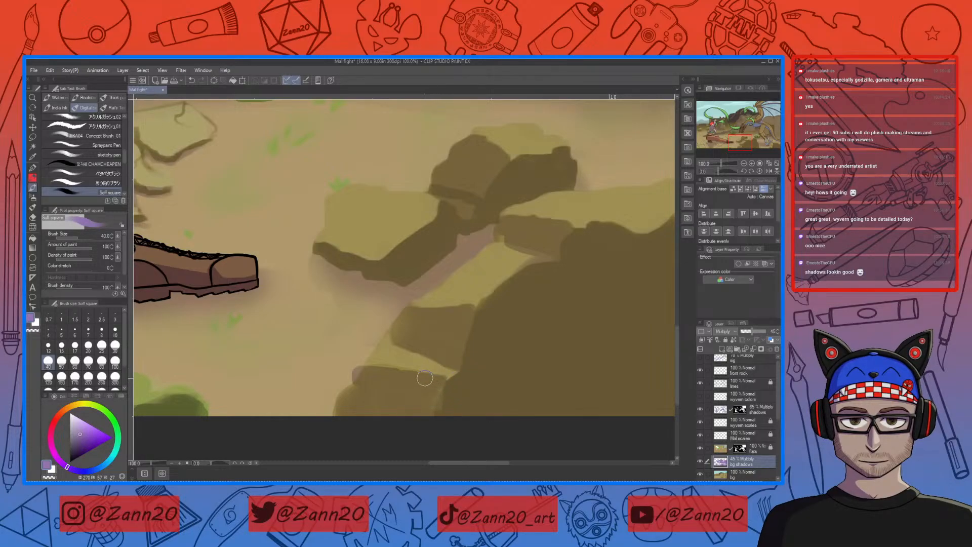
{"action": "key", "text": "c"}
{"action": "mouse_move", "coordinate": [362, 377]}
{"action": "left_mouse_down"}
{"action": "mouse_move", "coordinate": [356, 365]}
{"action": "mouse_move", "coordinate": [335, 420]}
{"action": "left_mouse_up"}
{"action": "key", "text": "c"}
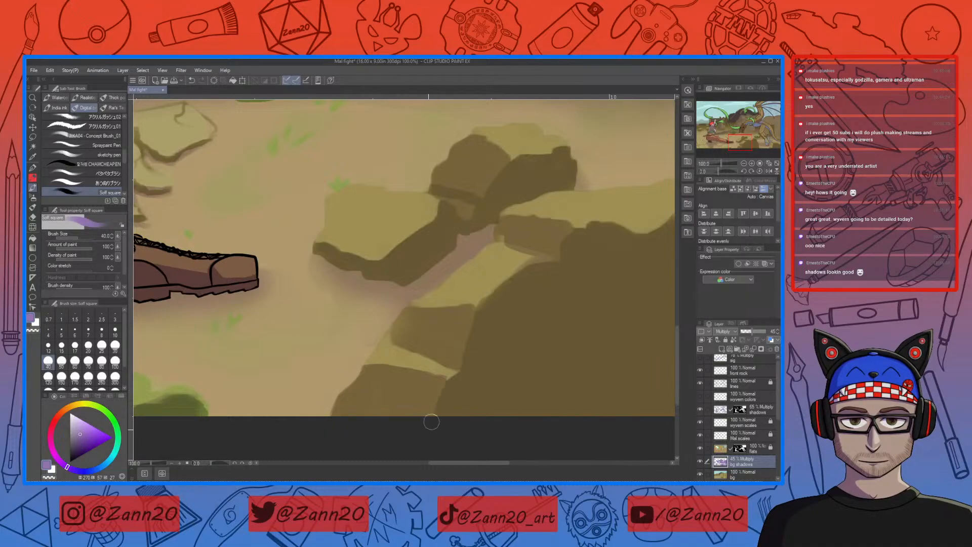
{"action": "key", "text": "c"}
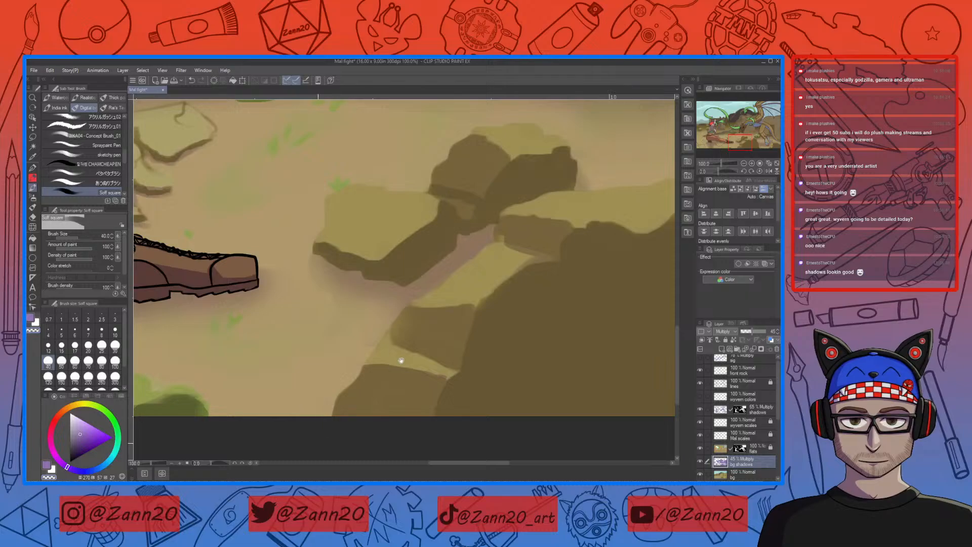
Refine the shadow on the ledge beside the gap between the small rocks and the large foreground rock.
{"action": "left_click_drag", "start_coordinate": [442, 292], "coordinate": [380, 381]}
{"action": "key", "text": "c"}
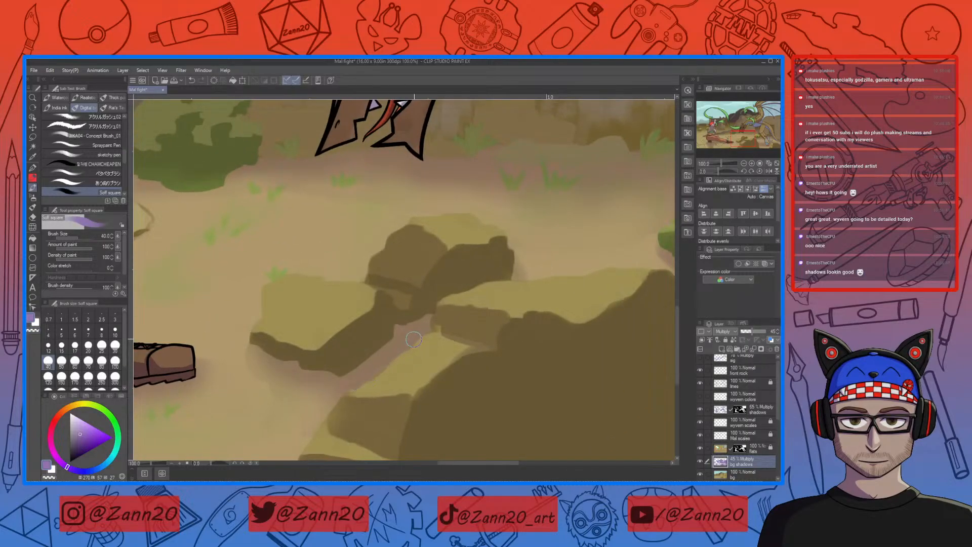
{"action": "key", "text": "c"}
{"action": "mouse_move", "coordinate": [467, 361]}
{"action": "left_mouse_down"}
{"action": "mouse_move", "coordinate": [454, 387]}
{"action": "mouse_move", "coordinate": [467, 376]}
{"action": "mouse_move", "coordinate": [417, 398]}
{"action": "mouse_move", "coordinate": [442, 401]}
{"action": "left_mouse_up"}
{"action": "key", "text": "c"}
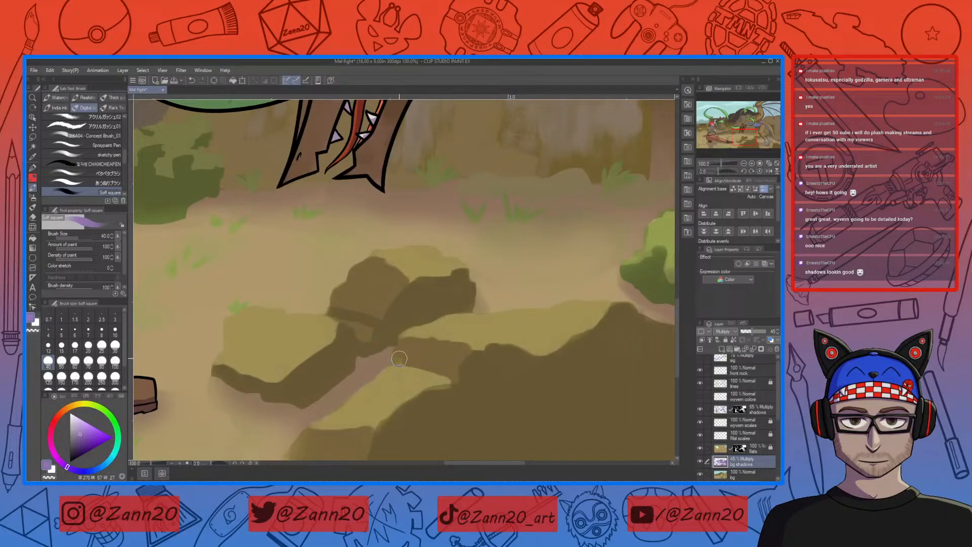
{"action": "left_click_drag", "start_coordinate": [400, 358], "coordinate": [451, 359]}
Touch up the shadow on the bush beside the wyvern's leg, alternating purple and the transparent colour.
{"action": "left_click_drag", "start_coordinate": [506, 374], "coordinate": [328, 420]}
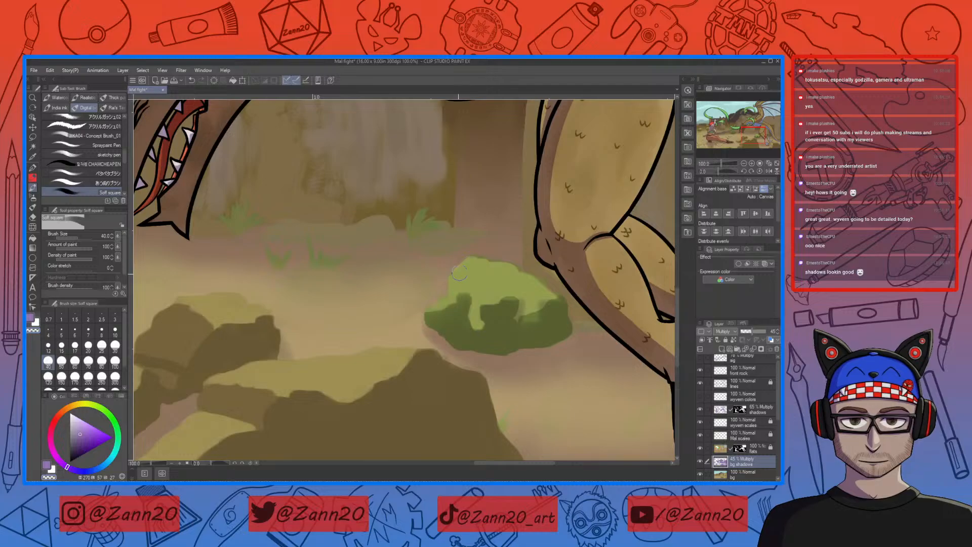
{"action": "left_click_drag", "start_coordinate": [473, 260], "coordinate": [509, 273]}
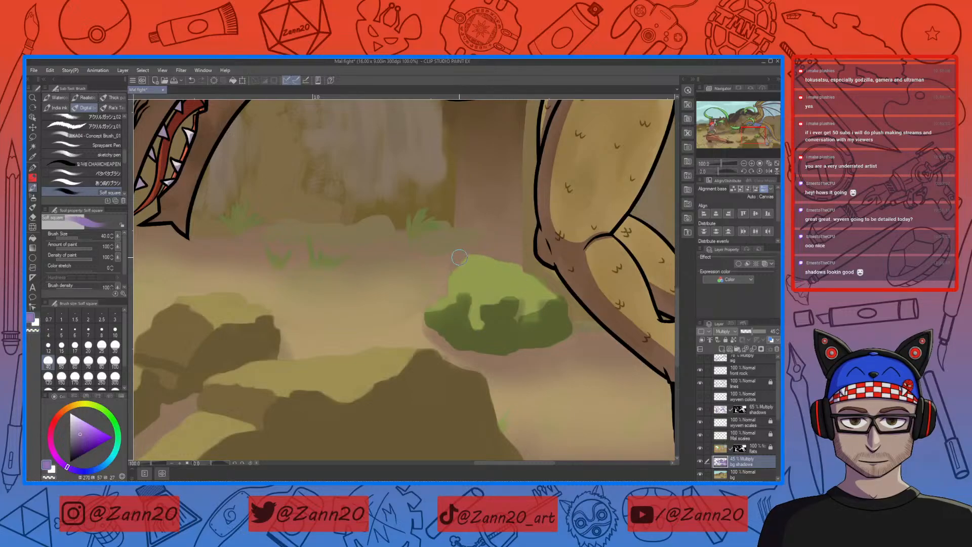
{"action": "left_click_drag", "start_coordinate": [535, 323], "coordinate": [462, 350]}
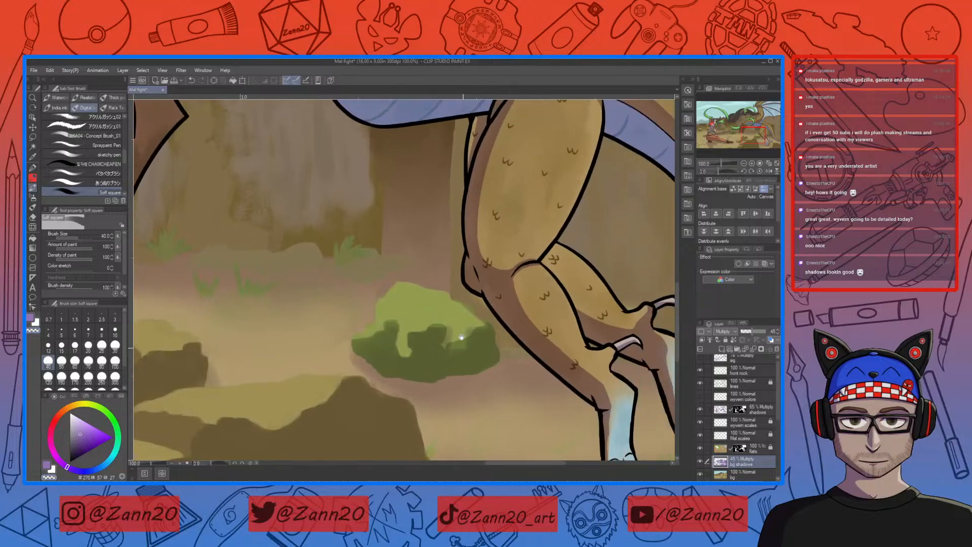
{"action": "key", "text": "c"}
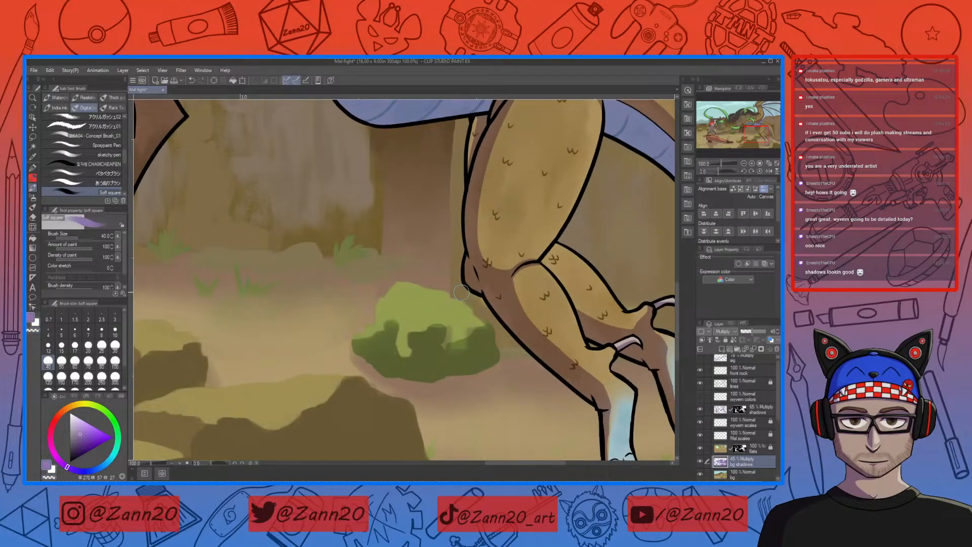
{"action": "key", "text": "c"}
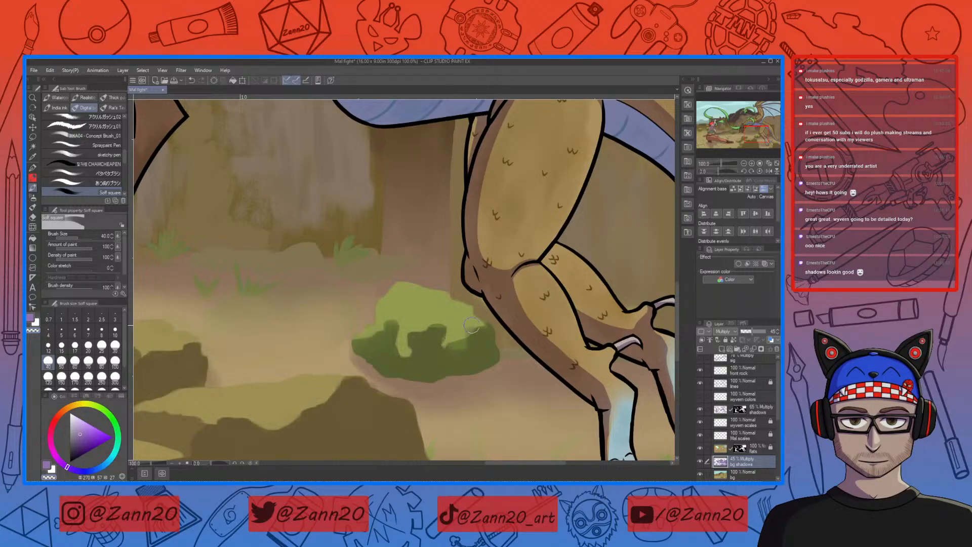
{"action": "key", "text": "c"}
{"action": "mouse_move", "coordinate": [485, 332]}
{"action": "left_mouse_down"}
{"action": "mouse_move", "coordinate": [452, 349]}
{"action": "mouse_move", "coordinate": [437, 329]}
{"action": "mouse_move", "coordinate": [421, 353]}
{"action": "left_mouse_up"}
Reduce the Soft square brush to size 12 and paint a thin purple shadow along the broken slab edge below the character's outstretched leg.
{"action": "left_click_drag", "start_coordinate": [380, 408], "coordinate": [566, 378]}
{"action": "left_click_drag", "start_coordinate": [303, 352], "coordinate": [494, 358]}
{"action": "left_click_drag", "start_coordinate": [441, 392], "coordinate": [581, 327]}
{"action": "left_click_drag", "start_coordinate": [398, 355], "coordinate": [427, 380]}
{"action": "mouse_move", "coordinate": [324, 415]}
{"action": "left_mouse_down"}
{"action": "mouse_move", "coordinate": [451, 309]}
{"action": "mouse_move", "coordinate": [470, 304]}
{"action": "left_mouse_up"}
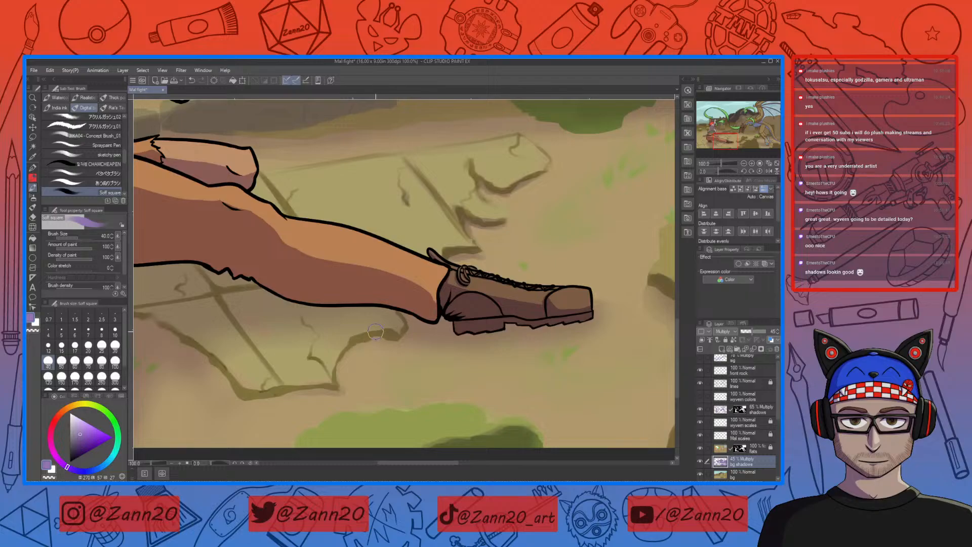
{"action": "key", "text": "bracketleft"}
{"action": "key", "text": "bracketleft"}
{"action": "key", "text": "bracketleft"}
{"action": "key", "text": "bracketleft"}
{"action": "key", "text": "bracketleft"}
{"action": "key", "text": "bracketleft"}
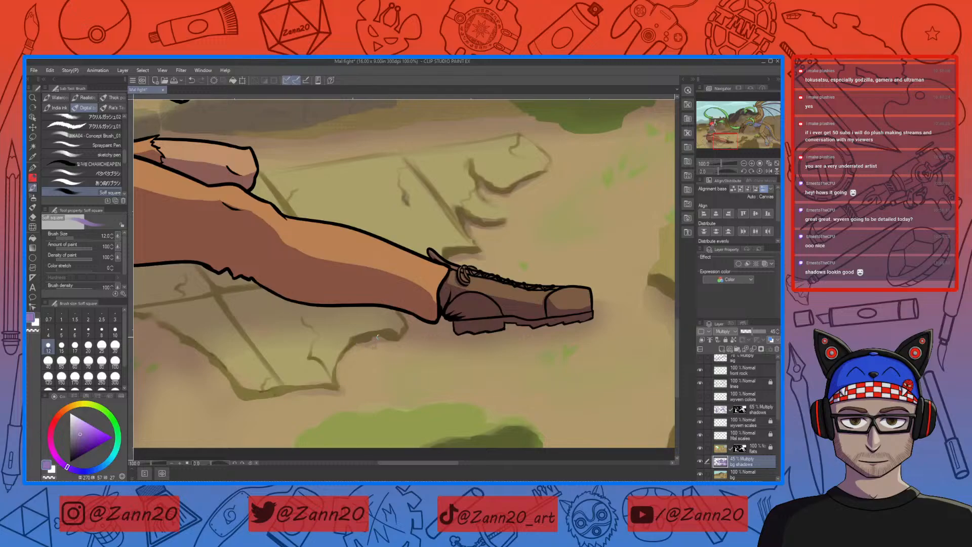
{"action": "left_click_drag", "start_coordinate": [378, 341], "coordinate": [345, 352]}
{"action": "mouse_move", "coordinate": [334, 386]}
{"action": "left_mouse_down"}
{"action": "mouse_move", "coordinate": [249, 399]}
{"action": "mouse_move", "coordinate": [240, 390]}
{"action": "mouse_move", "coordinate": [252, 390]}
{"action": "mouse_move", "coordinate": [228, 376]}
{"action": "left_mouse_up"}
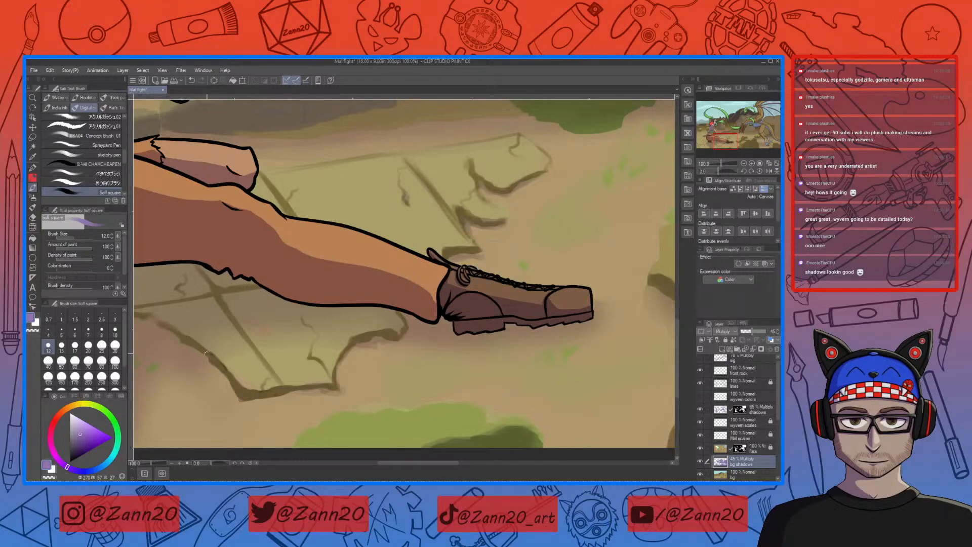
{"action": "left_click_drag", "start_coordinate": [204, 351], "coordinate": [284, 303]}
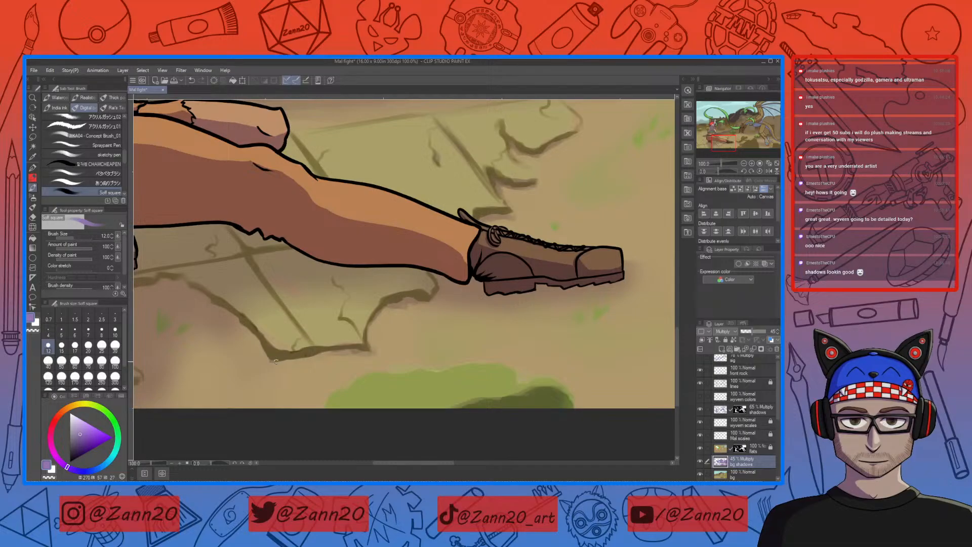
{"action": "left_click_drag", "start_coordinate": [287, 361], "coordinate": [368, 351]}
{"action": "left_click_drag", "start_coordinate": [208, 297], "coordinate": [209, 311]}
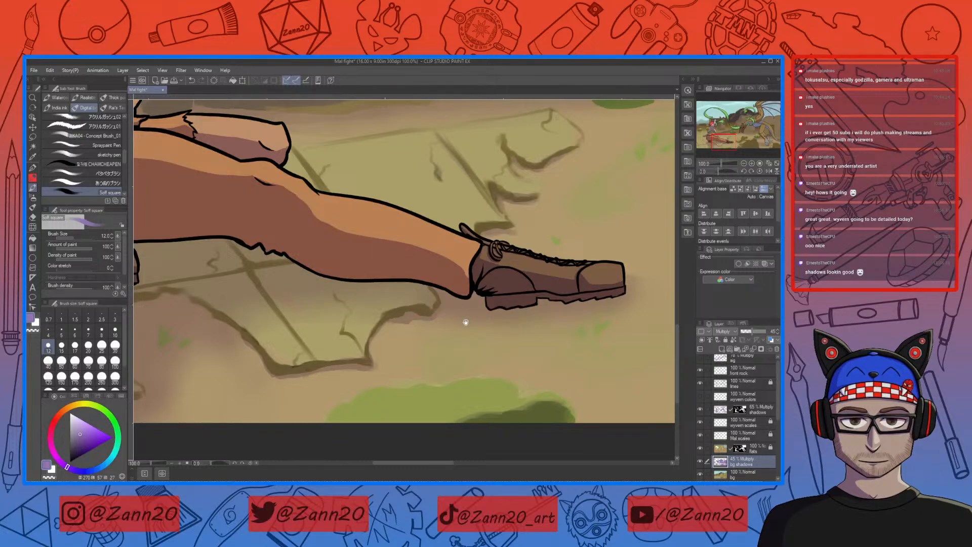
Add thin purple shadows along the ragged edge of the stone slab behind the outstretched boot.
{"action": "left_click_drag", "start_coordinate": [466, 319], "coordinate": [473, 369]}
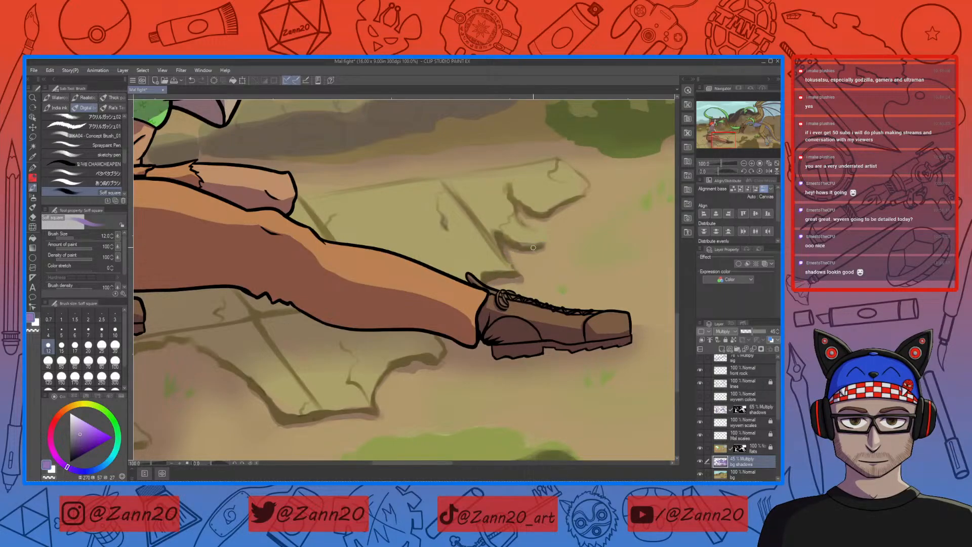
{"action": "key", "text": "c"}
{"action": "key", "text": "c"}
Paint thin purple shadows along the broken edges and joints of the stone tiles below and behind the kneeling character.
{"action": "mouse_move", "coordinate": [392, 381]}
{"action": "left_mouse_down"}
{"action": "mouse_move", "coordinate": [539, 284]}
{"action": "mouse_move", "coordinate": [562, 294]}
{"action": "left_mouse_up"}
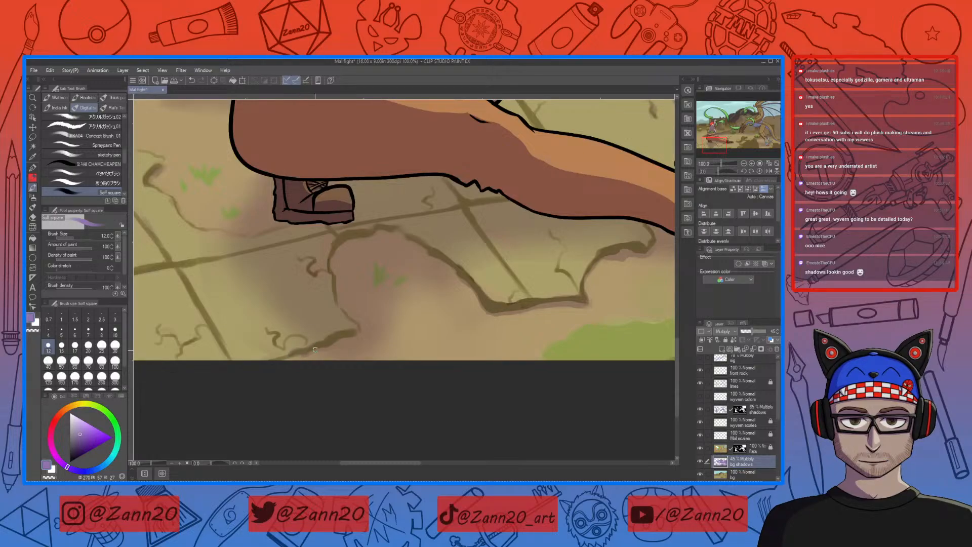
{"action": "left_click", "coordinate": [295, 355]}
{"action": "left_click_drag", "start_coordinate": [201, 304], "coordinate": [229, 355]}
{"action": "left_click_drag", "start_coordinate": [235, 319], "coordinate": [386, 390]}
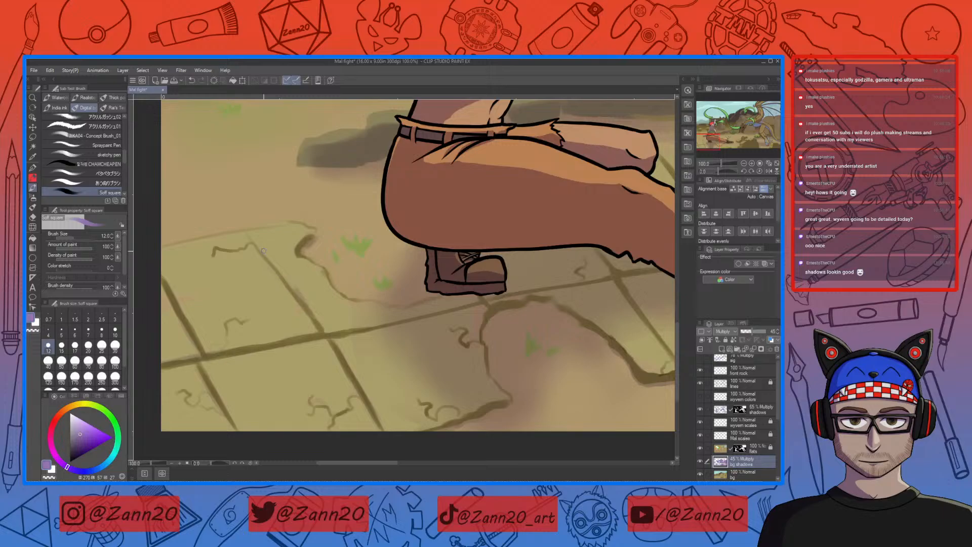
{"action": "left_click_drag", "start_coordinate": [315, 354], "coordinate": [364, 350]}
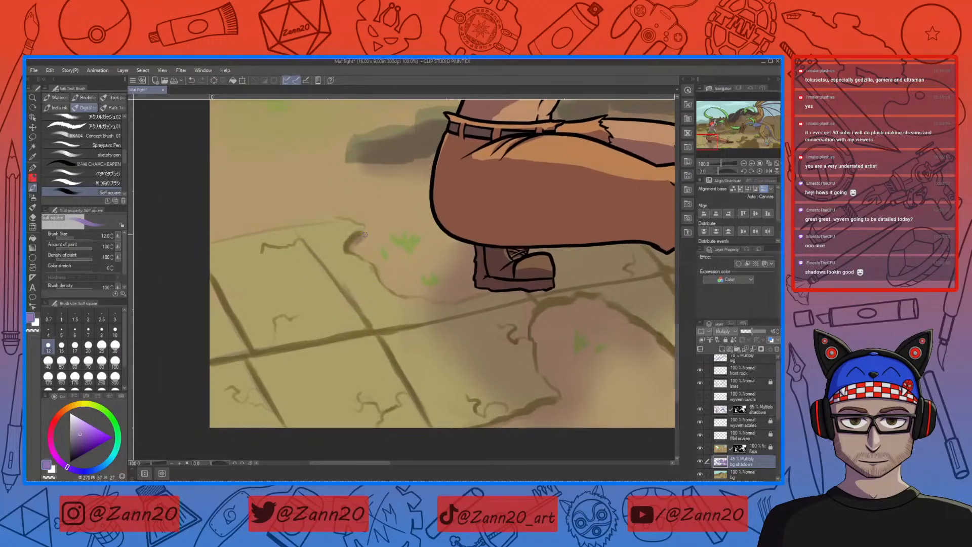
{"action": "left_click_drag", "start_coordinate": [303, 342], "coordinate": [369, 330]}
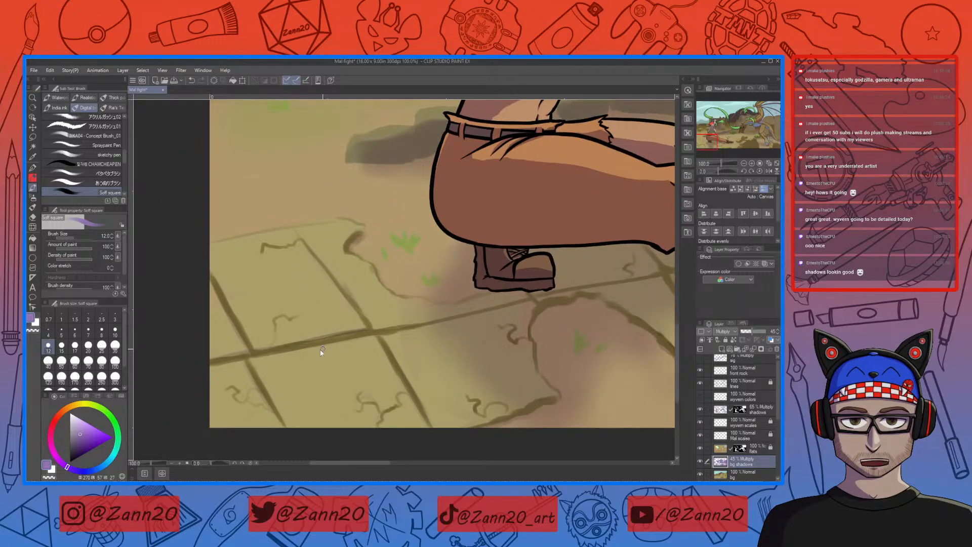
{"action": "left_click_drag", "start_coordinate": [303, 344], "coordinate": [366, 335]}
{"action": "left_click_drag", "start_coordinate": [309, 364], "coordinate": [333, 359]}
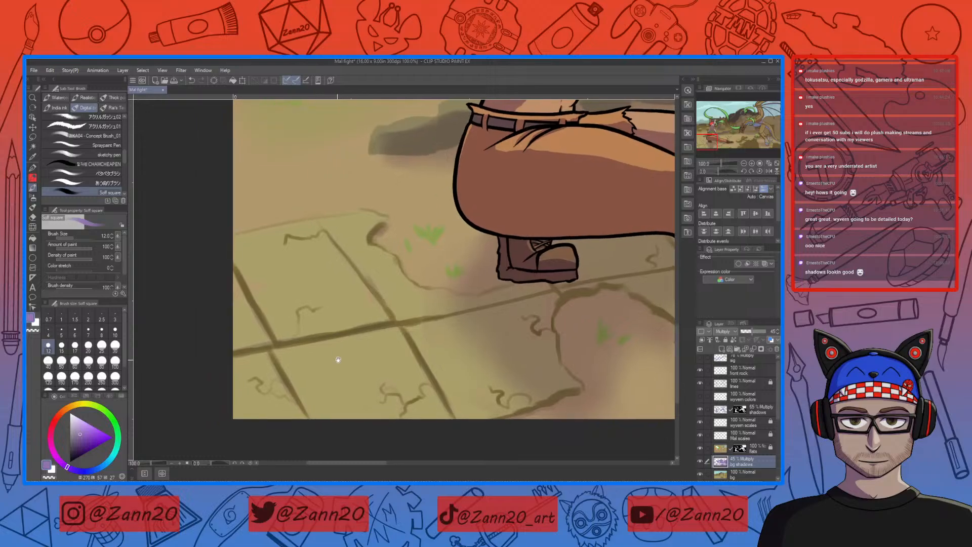
Choose the Soft Square brush at size 17 and refine the low rock's shadow edge behind the character's back with transparent and purple strokes.
{"action": "scroll", "coordinate": [125, 158], "scroll_direction": "down", "scroll_amount": 3}
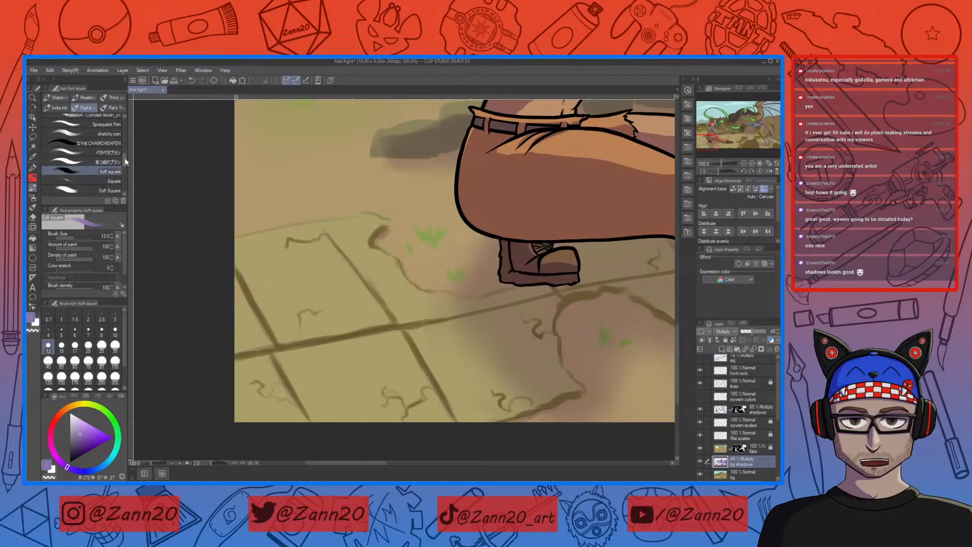
{"action": "left_click", "coordinate": [110, 167]}
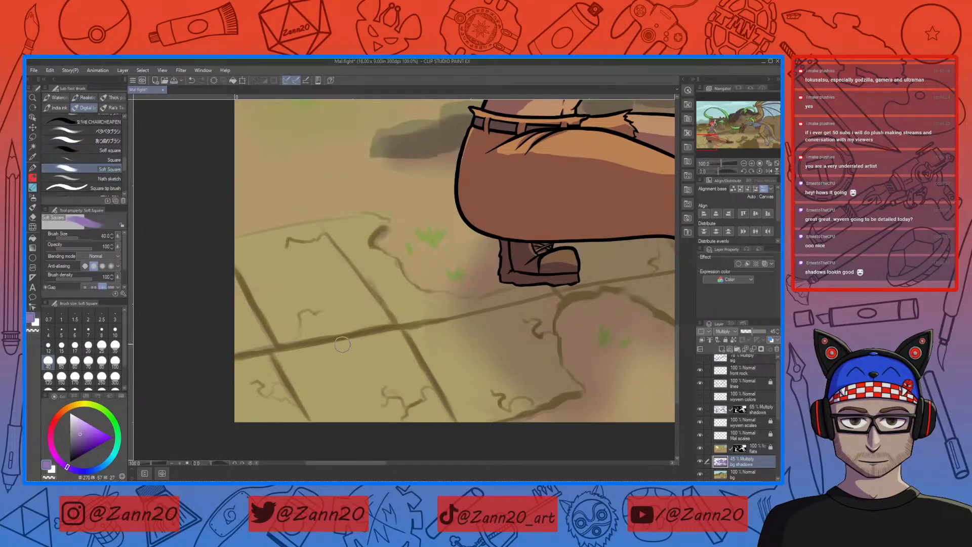
{"action": "key", "text": "bracketleft"}
{"action": "key", "text": "bracketleft"}
{"action": "key", "text": "bracketleft"}
{"action": "key", "text": "bracketleft"}
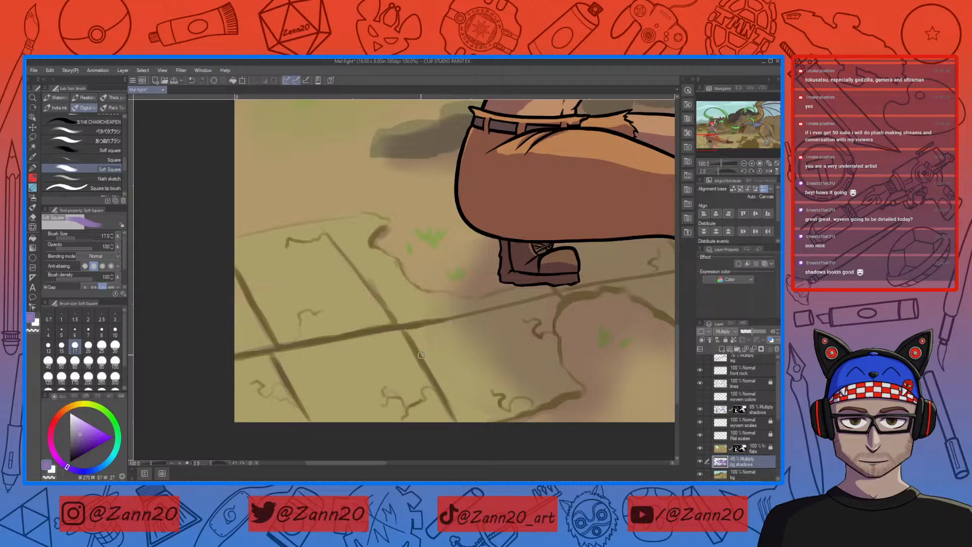
{"action": "left_click_drag", "start_coordinate": [514, 385], "coordinate": [521, 428]}
{"action": "left_click_drag", "start_coordinate": [580, 340], "coordinate": [558, 410]}
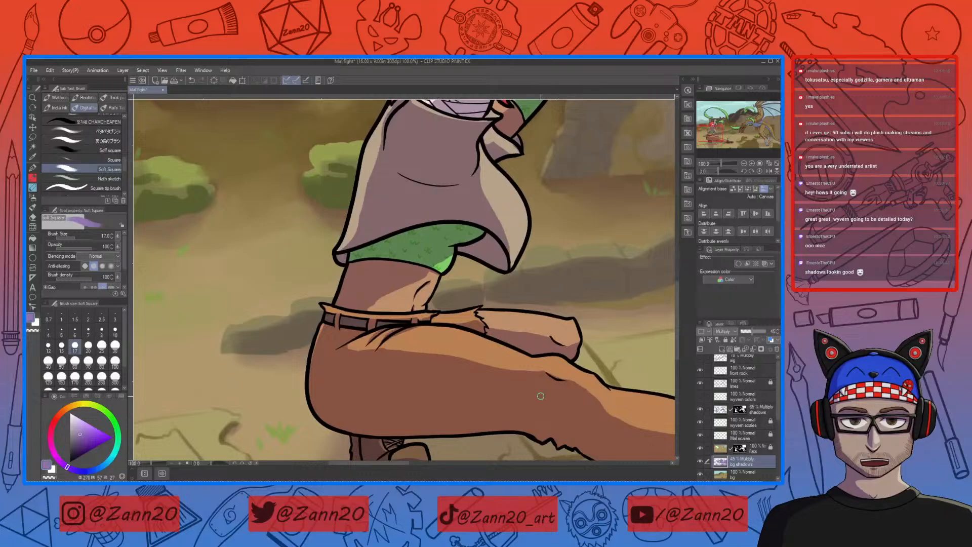
{"action": "key", "text": "c"}
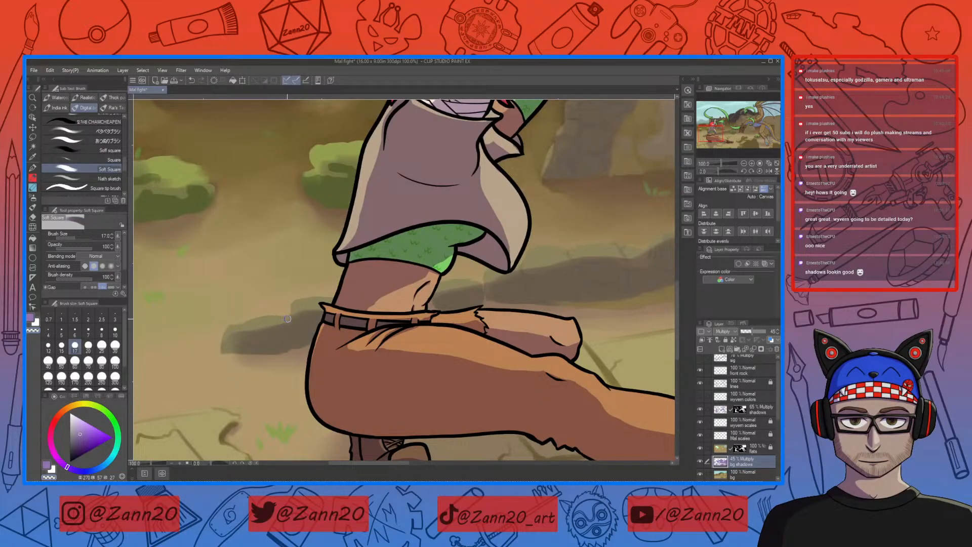
{"action": "left_click_drag", "start_coordinate": [283, 322], "coordinate": [227, 337]}
{"action": "key", "text": "c"}
{"action": "mouse_move", "coordinate": [258, 332]}
{"action": "left_mouse_down"}
{"action": "mouse_move", "coordinate": [225, 346]}
{"action": "mouse_move", "coordinate": [250, 349]}
{"action": "mouse_move", "coordinate": [234, 340]}
{"action": "left_mouse_up"}
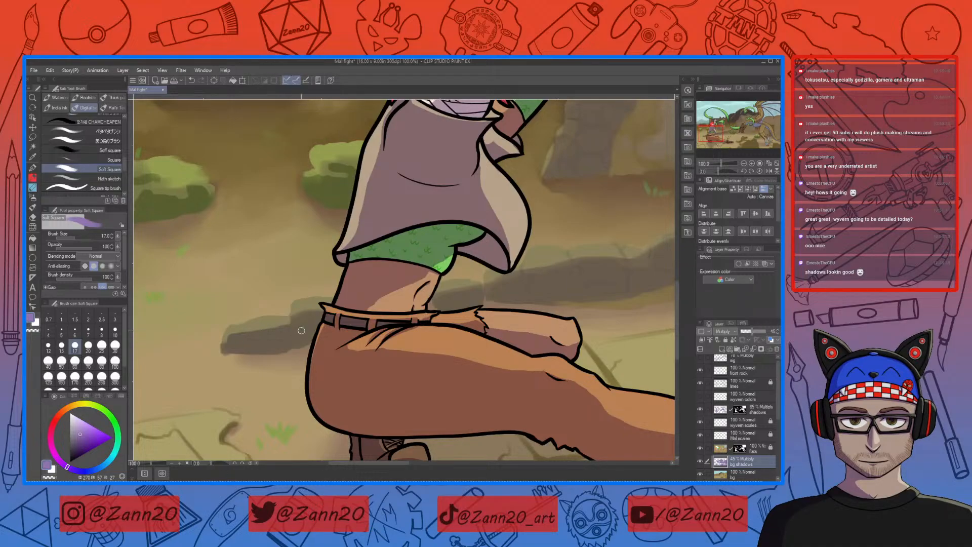
Erase the purple shadow along the upper edge of the low stone ledge in front of the character to leave a lit rim.
{"action": "scroll", "coordinate": [312, 319], "scroll_direction": "up", "scroll_amount": 2}
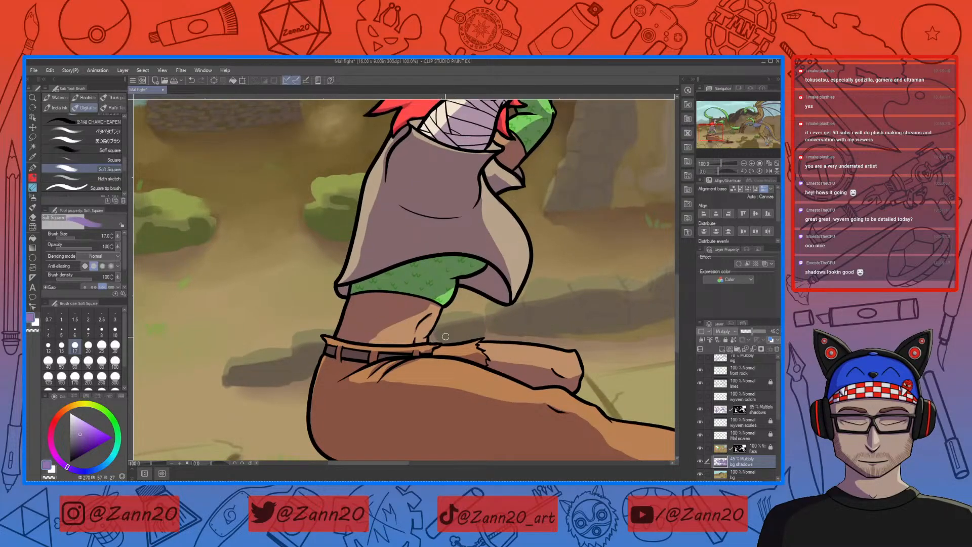
{"action": "key", "text": "c"}
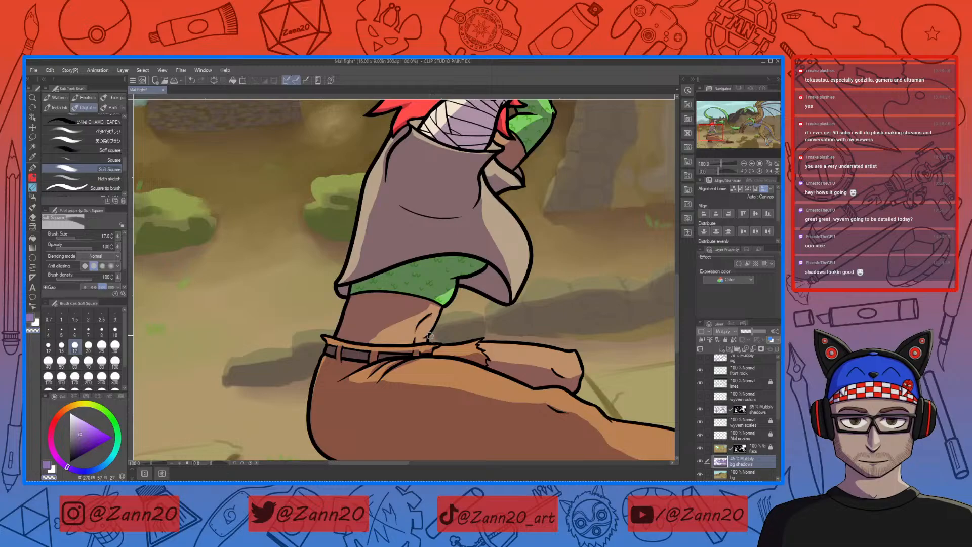
{"action": "left_click_drag", "start_coordinate": [440, 322], "coordinate": [469, 317]}
{"action": "left_click_drag", "start_coordinate": [483, 317], "coordinate": [513, 303]}
{"action": "mouse_move", "coordinate": [497, 294]}
{"action": "left_mouse_down"}
{"action": "mouse_move", "coordinate": [448, 336]}
{"action": "mouse_move", "coordinate": [567, 332]}
{"action": "mouse_move", "coordinate": [577, 314]}
{"action": "mouse_move", "coordinate": [441, 369]}
{"action": "left_mouse_up"}
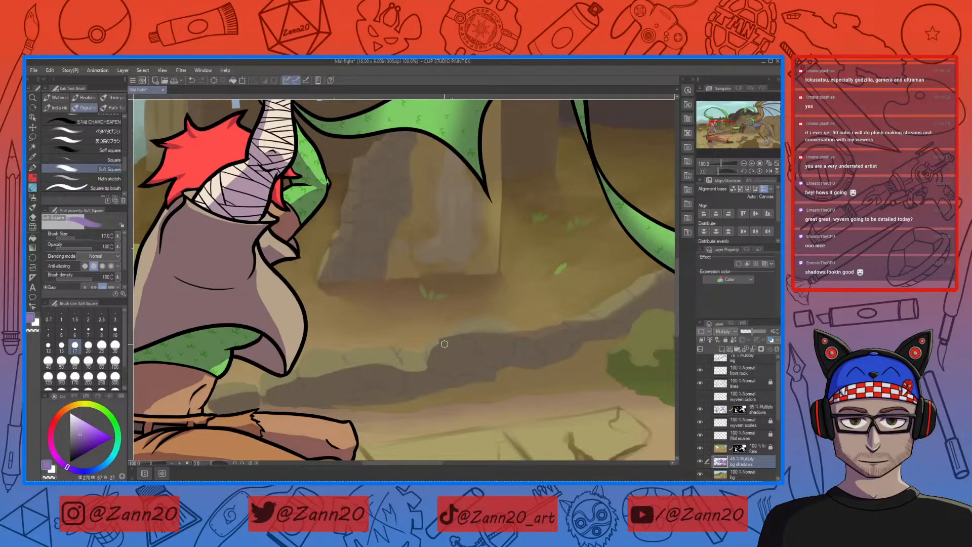
{"action": "key", "text": "c"}
{"action": "key", "text": "c"}
{"action": "key", "text": "c"}
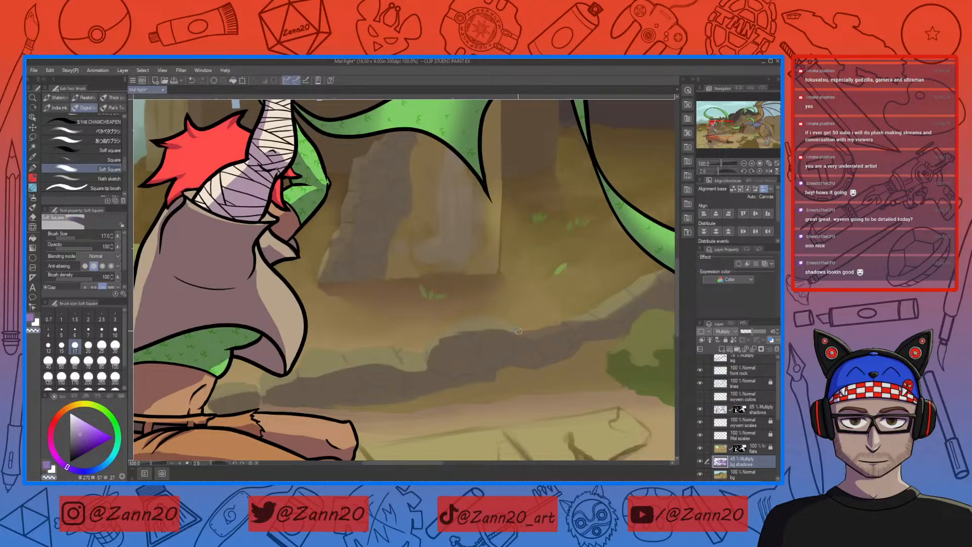
{"action": "mouse_move", "coordinate": [536, 335]}
{"action": "left_mouse_down"}
{"action": "mouse_move", "coordinate": [564, 327]}
{"action": "mouse_move", "coordinate": [465, 363]}
{"action": "mouse_move", "coordinate": [450, 382]}
{"action": "left_mouse_up"}
{"action": "mouse_move", "coordinate": [493, 351]}
{"action": "left_mouse_down"}
{"action": "mouse_move", "coordinate": [511, 346]}
{"action": "mouse_move", "coordinate": [444, 363]}
{"action": "mouse_move", "coordinate": [460, 326]}
{"action": "left_mouse_up"}
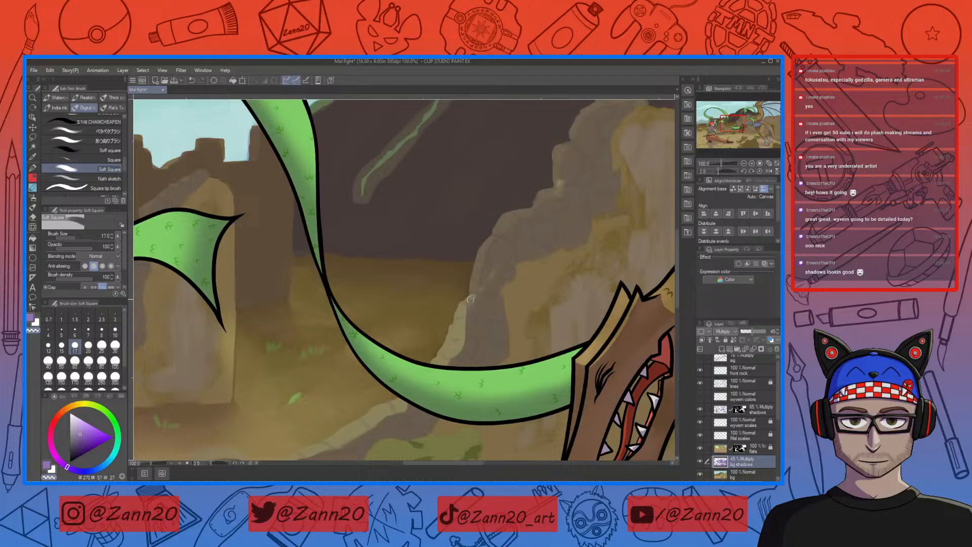
Erase a thin lit rim from the shadow along the stepped left and top edges of the large rock formation behind the wyvern's head.
{"action": "left_click_drag", "start_coordinate": [511, 286], "coordinate": [471, 342]}
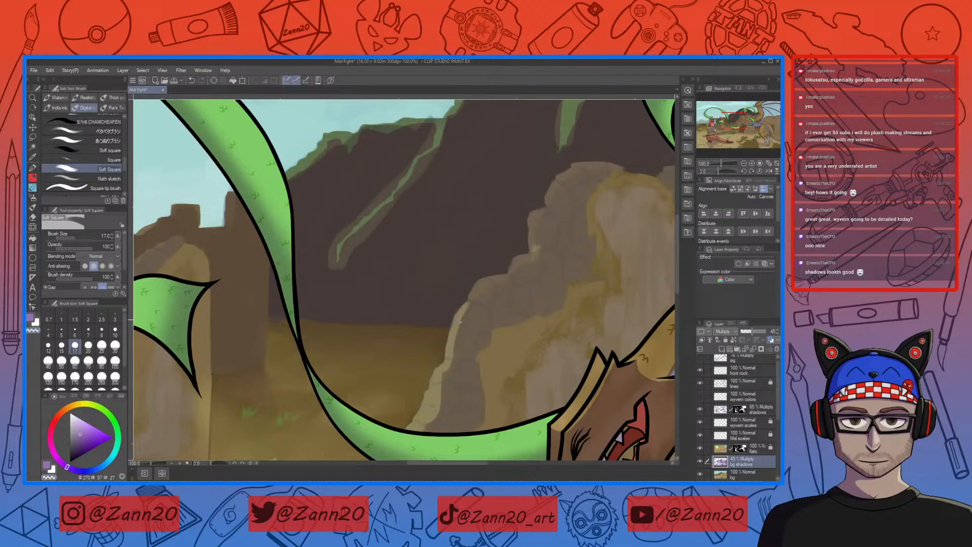
{"action": "mouse_move", "coordinate": [487, 326]}
{"action": "left_mouse_down"}
{"action": "mouse_move", "coordinate": [463, 392]}
{"action": "mouse_move", "coordinate": [460, 354]}
{"action": "mouse_move", "coordinate": [437, 371]}
{"action": "mouse_move", "coordinate": [453, 353]}
{"action": "mouse_move", "coordinate": [439, 365]}
{"action": "left_mouse_up"}
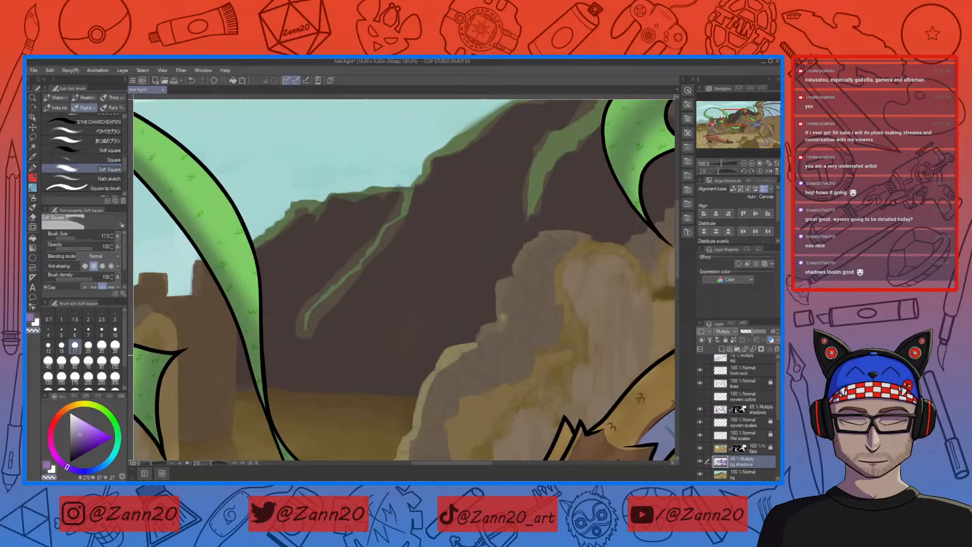
{"action": "left_click_drag", "start_coordinate": [521, 340], "coordinate": [497, 383]}
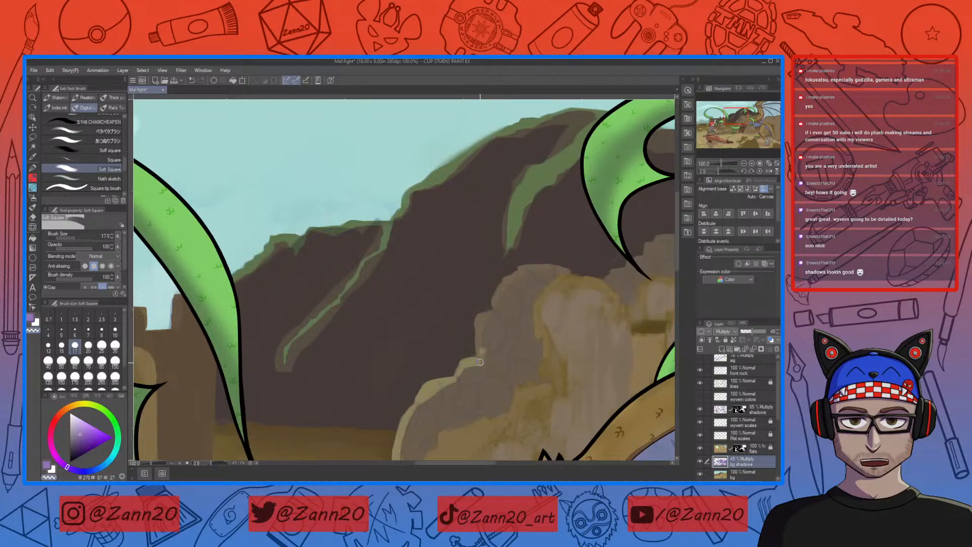
{"action": "left_click_drag", "start_coordinate": [478, 323], "coordinate": [479, 346]}
{"action": "left_click_drag", "start_coordinate": [510, 340], "coordinate": [453, 405]}
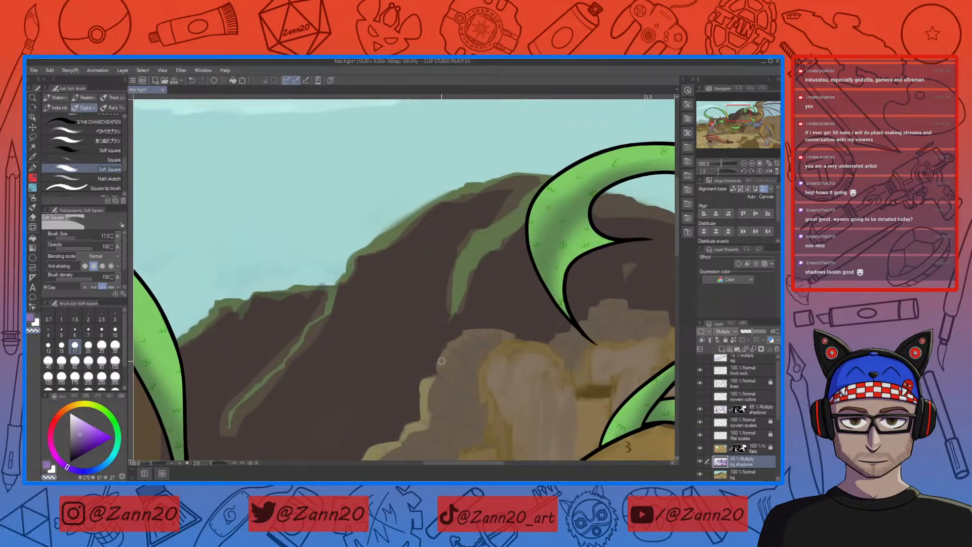
{"action": "left_click_drag", "start_coordinate": [451, 345], "coordinate": [466, 334]}
{"action": "key", "text": "c"}
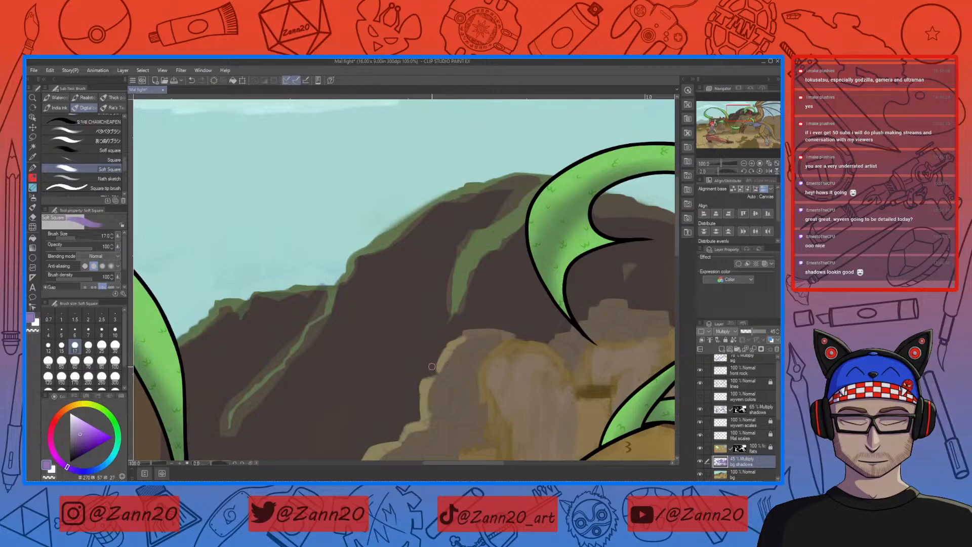
{"action": "key", "text": "c"}
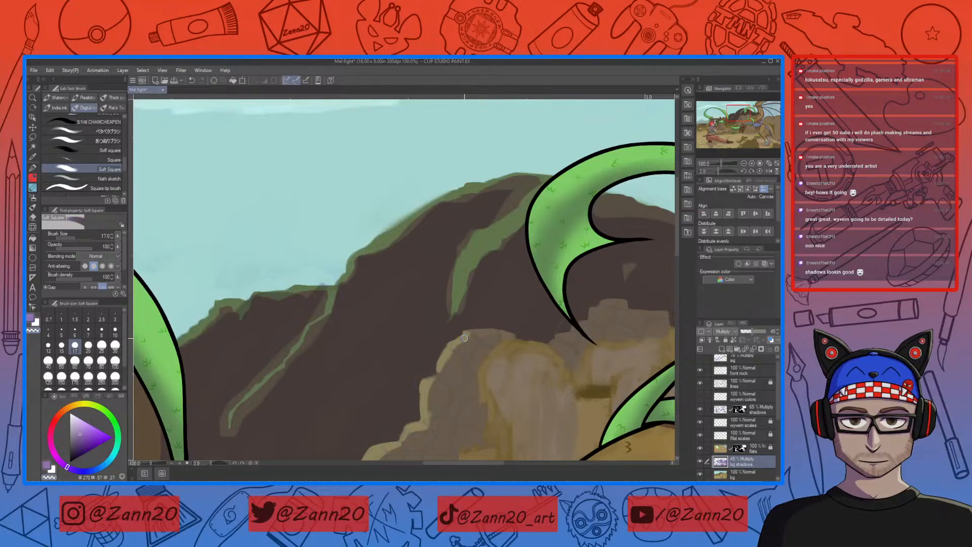
{"action": "left_click_drag", "start_coordinate": [464, 338], "coordinate": [508, 336]}
Erase the shadow along the top edge of the distant rock beneath the green ribbon's loop.
{"action": "left_click_drag", "start_coordinate": [558, 393], "coordinate": [380, 386]}
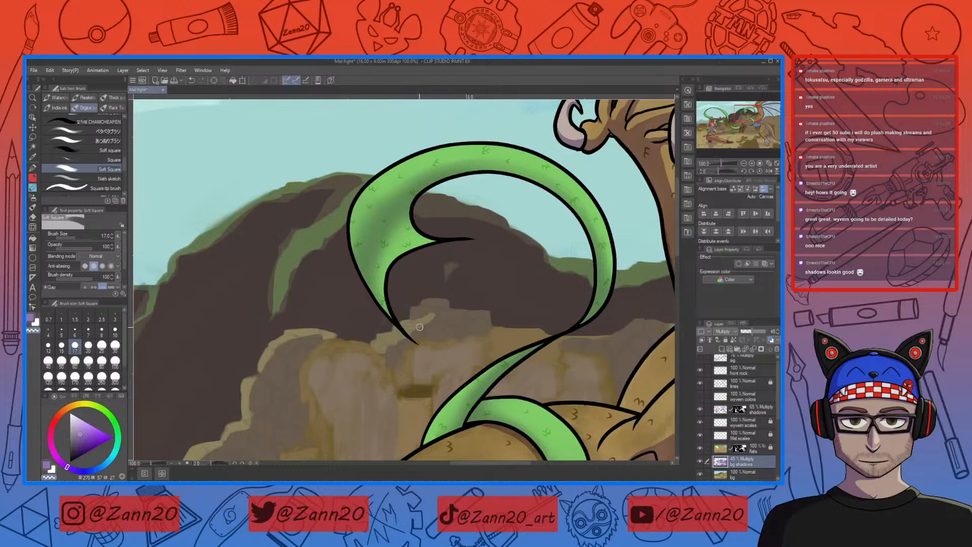
{"action": "mouse_move", "coordinate": [439, 313]}
{"action": "left_mouse_down"}
{"action": "mouse_move", "coordinate": [445, 307]}
{"action": "mouse_move", "coordinate": [427, 304]}
{"action": "mouse_move", "coordinate": [414, 319]}
{"action": "left_mouse_up"}
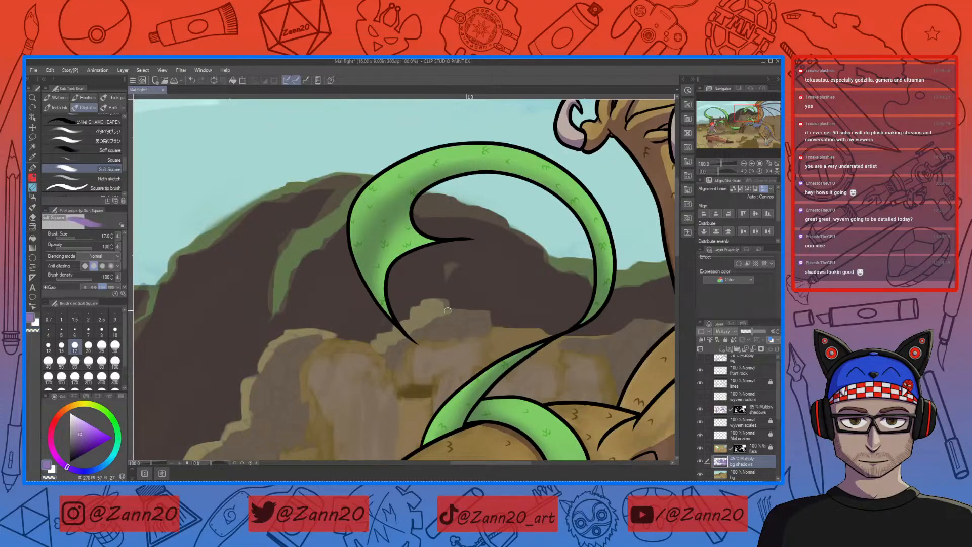
{"action": "key", "text": "c"}
{"action": "key", "text": "c"}
Erase a thin lit rim from the shadow along the left edge of the broken standing stone behind the character's raised arm.
{"action": "left_click_drag", "start_coordinate": [548, 398], "coordinate": [648, 295]}
{"action": "left_click_drag", "start_coordinate": [405, 394], "coordinate": [691, 326]}
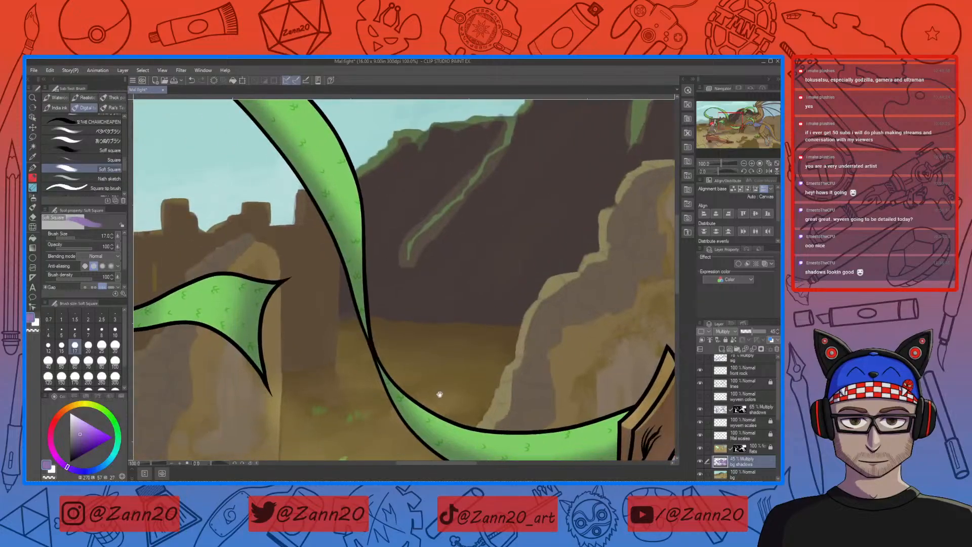
{"action": "left_click_drag", "start_coordinate": [400, 370], "coordinate": [574, 365]}
{"action": "left_click_drag", "start_coordinate": [470, 385], "coordinate": [503, 363]}
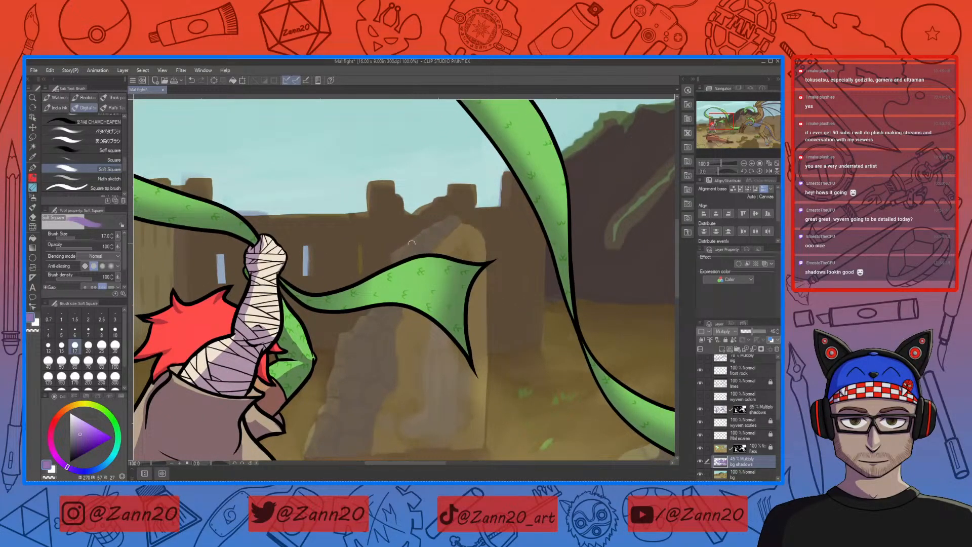
{"action": "key", "text": "c"}
{"action": "mouse_move", "coordinate": [379, 315]}
{"action": "left_mouse_down"}
{"action": "mouse_move", "coordinate": [341, 336]}
{"action": "mouse_move", "coordinate": [337, 372]}
{"action": "left_mouse_up"}
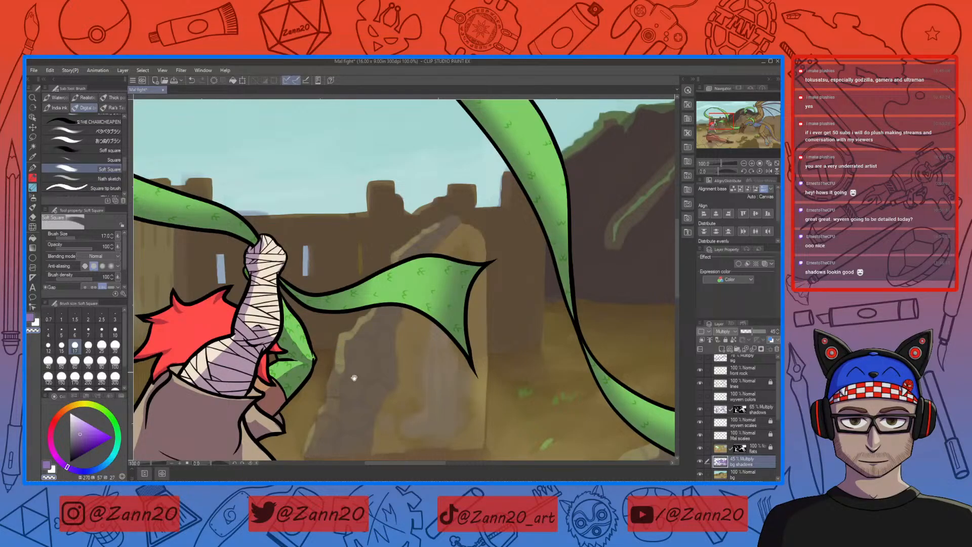
{"action": "left_click_drag", "start_coordinate": [351, 371], "coordinate": [407, 295]}
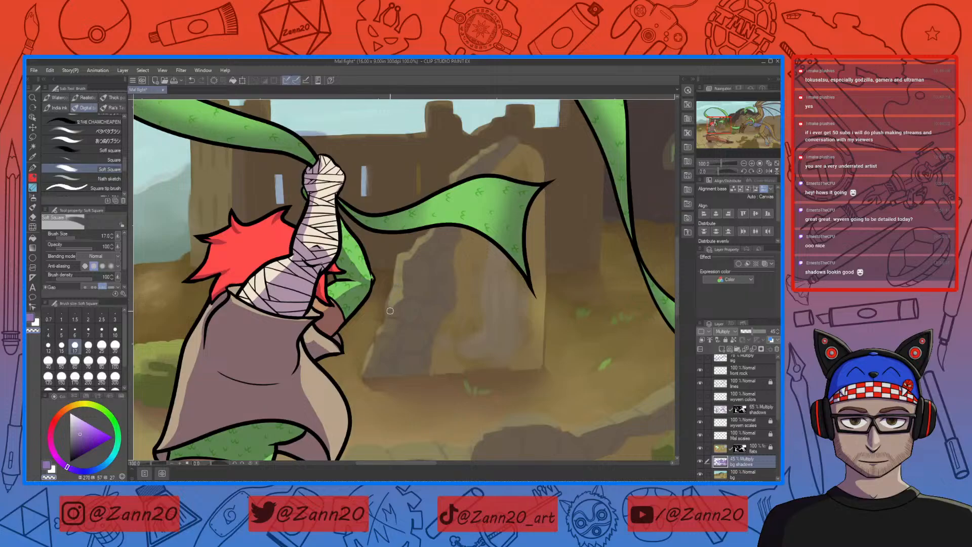
{"action": "mouse_move", "coordinate": [393, 293]}
{"action": "left_mouse_down"}
{"action": "mouse_move", "coordinate": [395, 328]}
{"action": "mouse_move", "coordinate": [392, 301]}
{"action": "mouse_move", "coordinate": [381, 339]}
{"action": "mouse_move", "coordinate": [394, 329]}
{"action": "mouse_move", "coordinate": [381, 346]}
{"action": "mouse_move", "coordinate": [380, 331]}
{"action": "mouse_move", "coordinate": [367, 376]}
{"action": "left_mouse_up"}
{"action": "left_click_drag", "start_coordinate": [380, 336], "coordinate": [599, 317]}
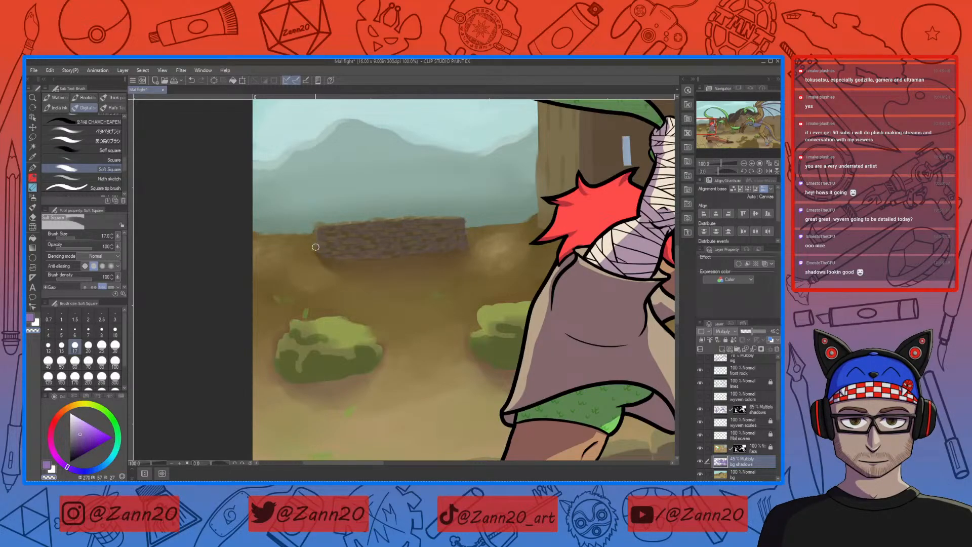
Touch up the shadow along the castle tower and wall top near the wrapped arm with purple and transparent, undoing the last stroke.
{"action": "left_click_drag", "start_coordinate": [629, 250], "coordinate": [425, 311]}
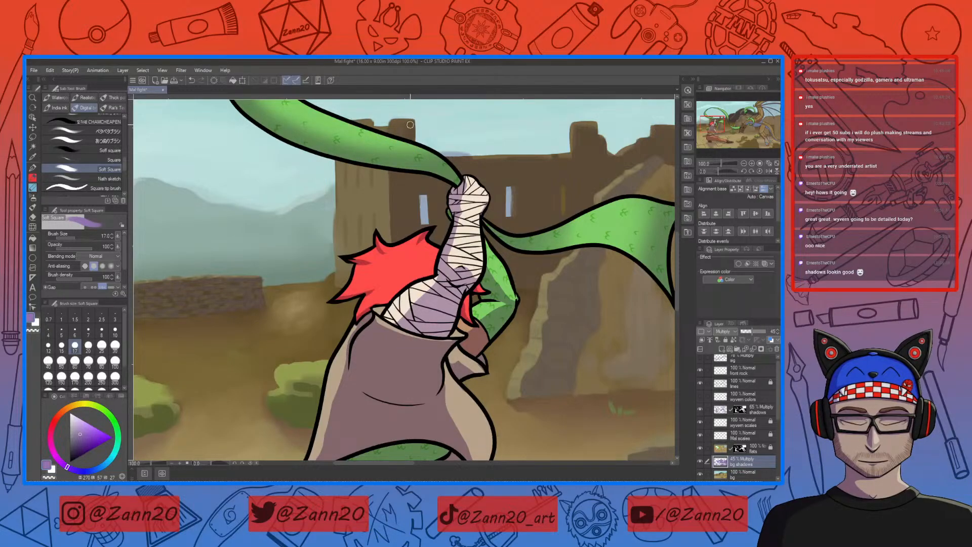
{"action": "key", "text": "c"}
{"action": "left_click_drag", "start_coordinate": [426, 151], "coordinate": [415, 192]}
{"action": "mouse_move", "coordinate": [413, 238]}
{"action": "left_mouse_down"}
{"action": "mouse_move", "coordinate": [414, 262]}
{"action": "mouse_move", "coordinate": [411, 240]}
{"action": "left_mouse_up"}
{"action": "mouse_move", "coordinate": [500, 229]}
{"action": "left_mouse_down"}
{"action": "mouse_move", "coordinate": [426, 243]}
{"action": "mouse_move", "coordinate": [424, 262]}
{"action": "mouse_move", "coordinate": [423, 241]}
{"action": "mouse_move", "coordinate": [478, 258]}
{"action": "left_mouse_up"}
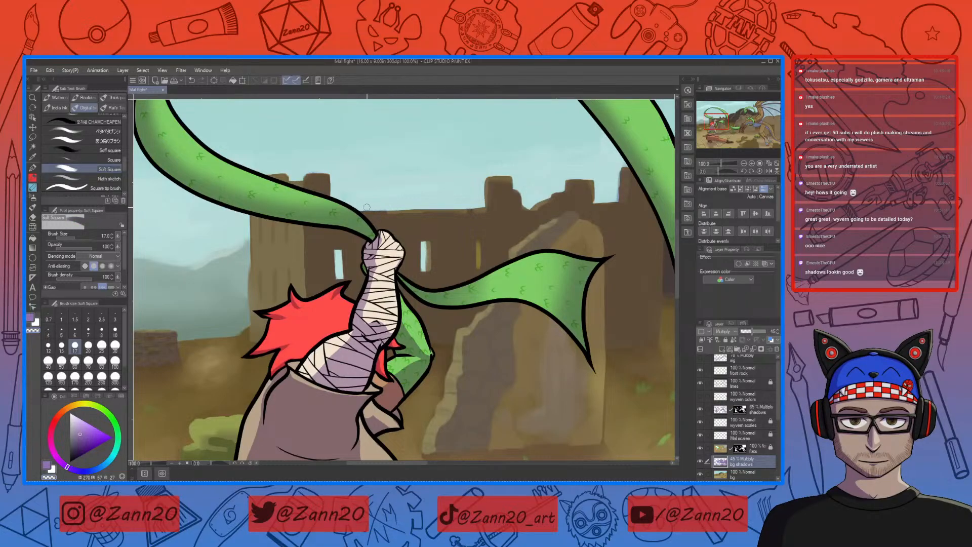
{"action": "key", "text": "c"}
{"action": "left_click_drag", "start_coordinate": [387, 213], "coordinate": [485, 208]}
{"action": "key", "text": "c"}
{"action": "key", "text": "ctrl+z"}
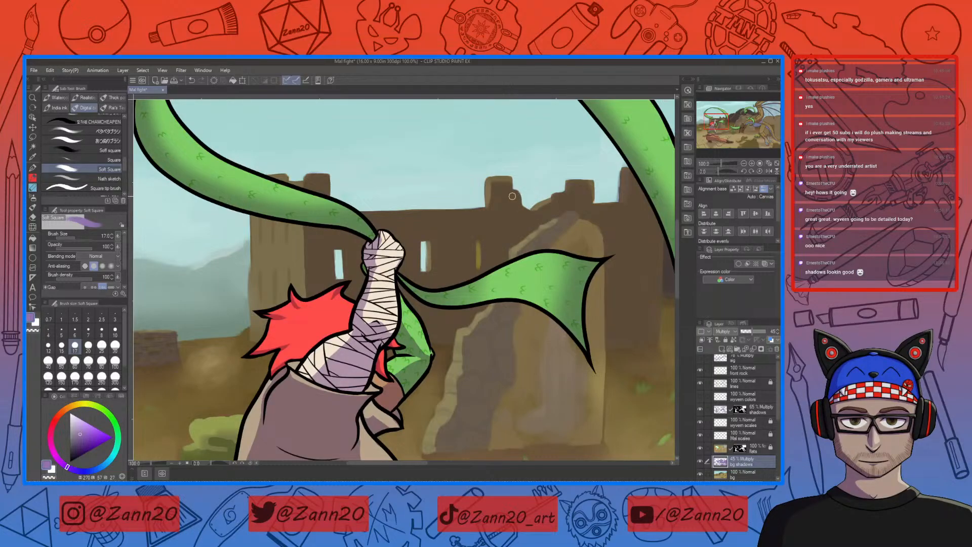
Refine the shadow edge of the ruined castle wall's far tower beside the hanging green ribbon.
{"action": "key", "text": "c"}
{"action": "left_click_drag", "start_coordinate": [600, 224], "coordinate": [488, 254]}
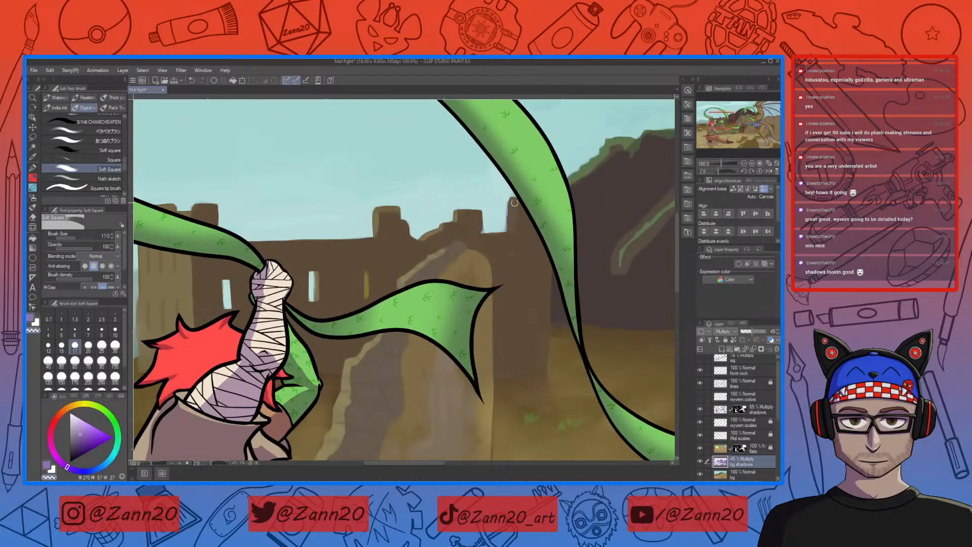
{"action": "left_click_drag", "start_coordinate": [515, 202], "coordinate": [509, 228]}
{"action": "key", "text": "c"}
{"action": "key", "text": "space"}
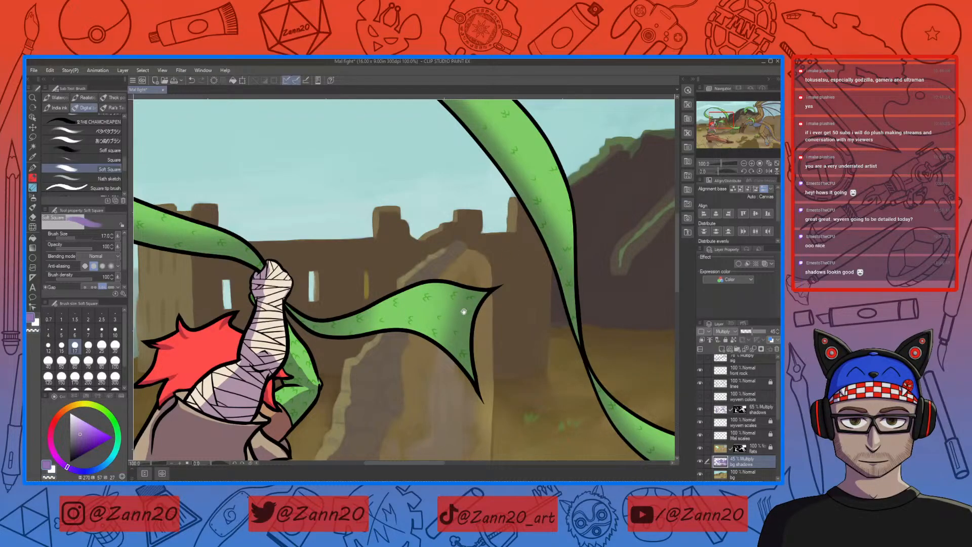
{"action": "left_click_drag", "start_coordinate": [465, 311], "coordinate": [507, 283]}
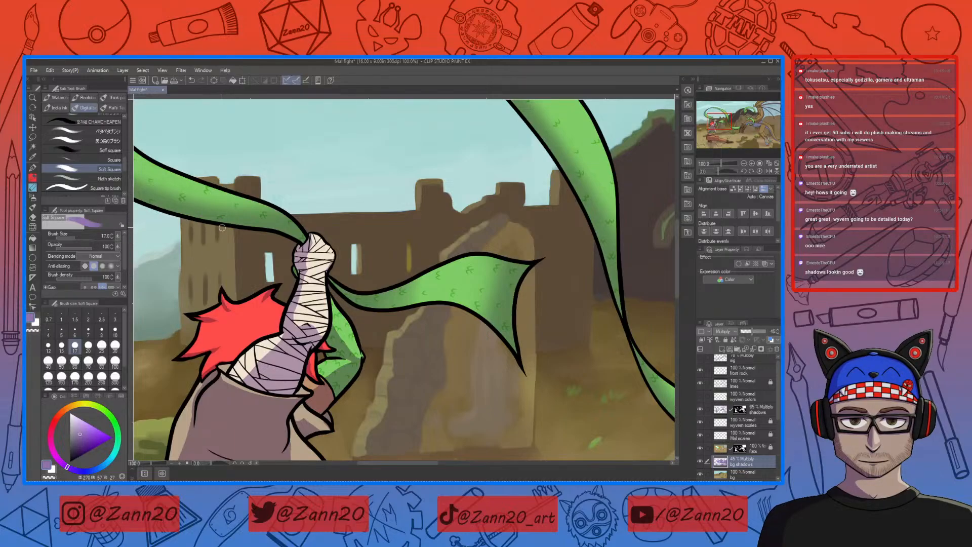
{"action": "key", "text": "c"}
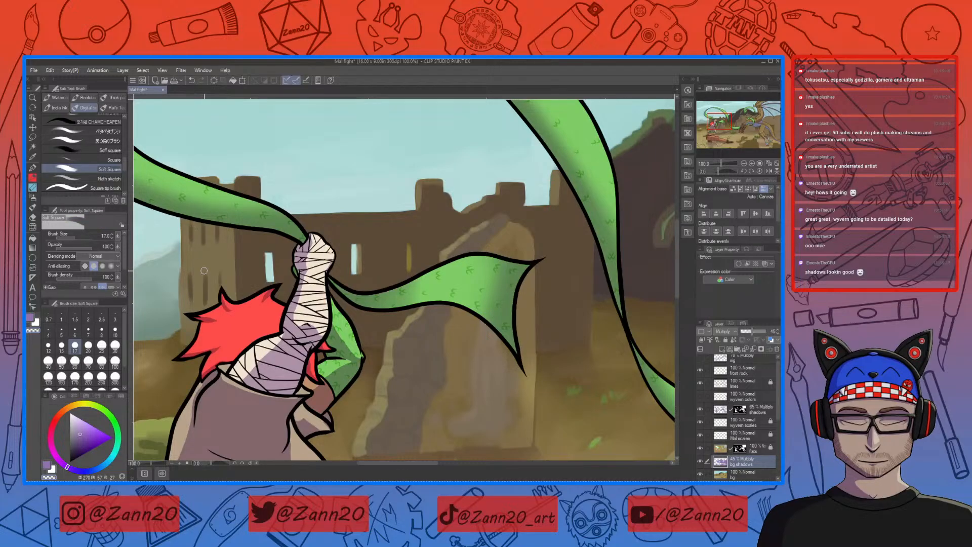
Examine the background shadows across the whole illustration.
{"action": "key", "text": "ctrl+minus"}
{"action": "key", "text": "ctrl+minus"}
{"action": "key", "text": "ctrl+minus"}
{"action": "key", "text": "ctrl+minus"}
{"action": "key", "text": "ctrl+minus"}
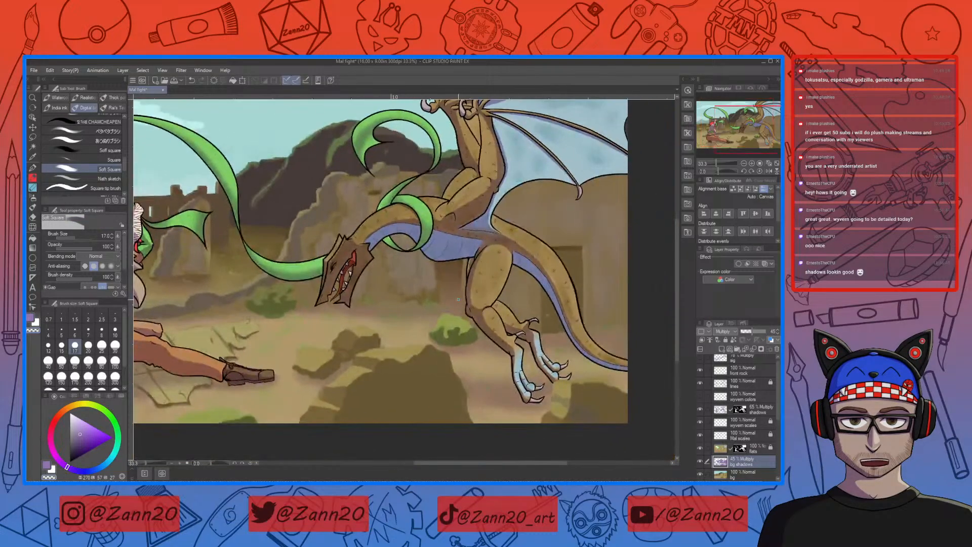
{"action": "mouse_move", "coordinate": [458, 299]}
{"action": "left_mouse_down"}
{"action": "mouse_move", "coordinate": [508, 362]}
{"action": "mouse_move", "coordinate": [525, 422]}
{"action": "mouse_move", "coordinate": [517, 406]}
{"action": "left_mouse_up"}
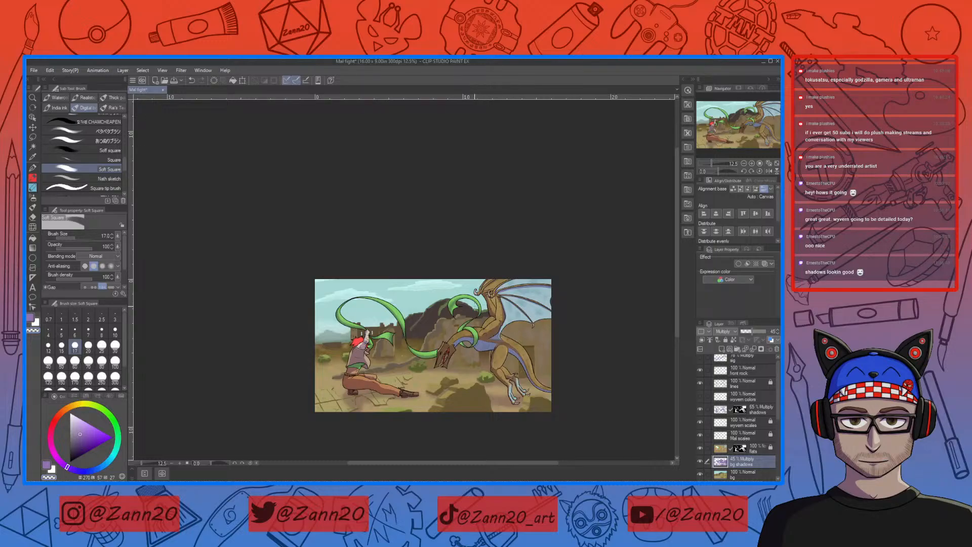
{"action": "scroll", "coordinate": [477, 325], "scroll_direction": "up", "scroll_amount": 5}
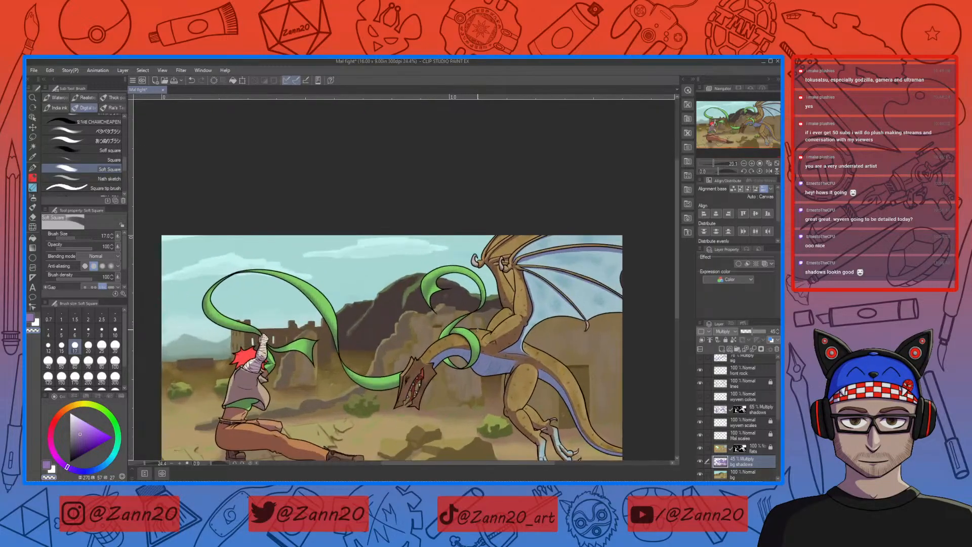
{"action": "left_click_drag", "start_coordinate": [463, 375], "coordinate": [455, 328]}
{"action": "scroll", "coordinate": [476, 318], "scroll_direction": "up", "scroll_amount": 1}
{"action": "scroll", "coordinate": [475, 318], "scroll_direction": "up", "scroll_amount": 1}
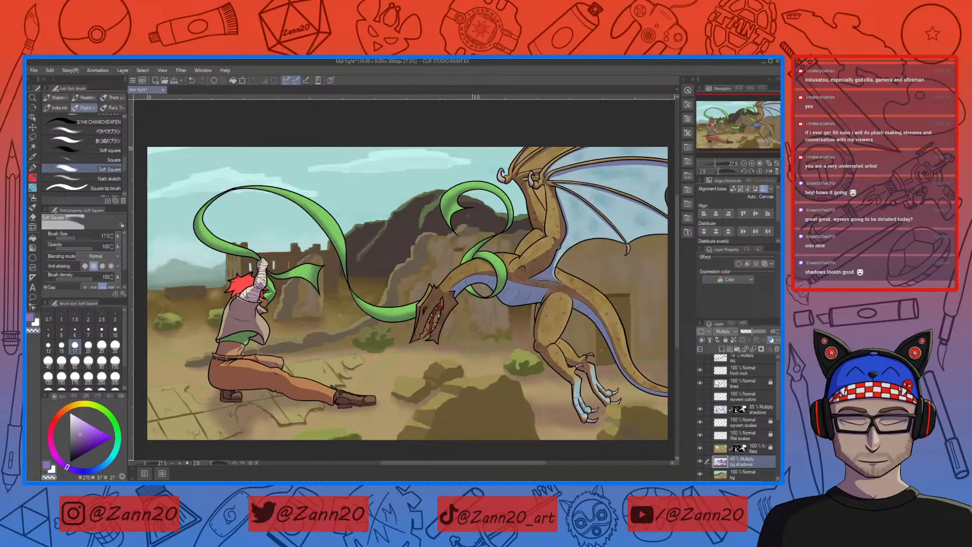
Show the hidden Multiply watermark layer above the front rock layer.
{"action": "scroll", "coordinate": [716, 382], "scroll_direction": "up", "scroll_amount": 1}
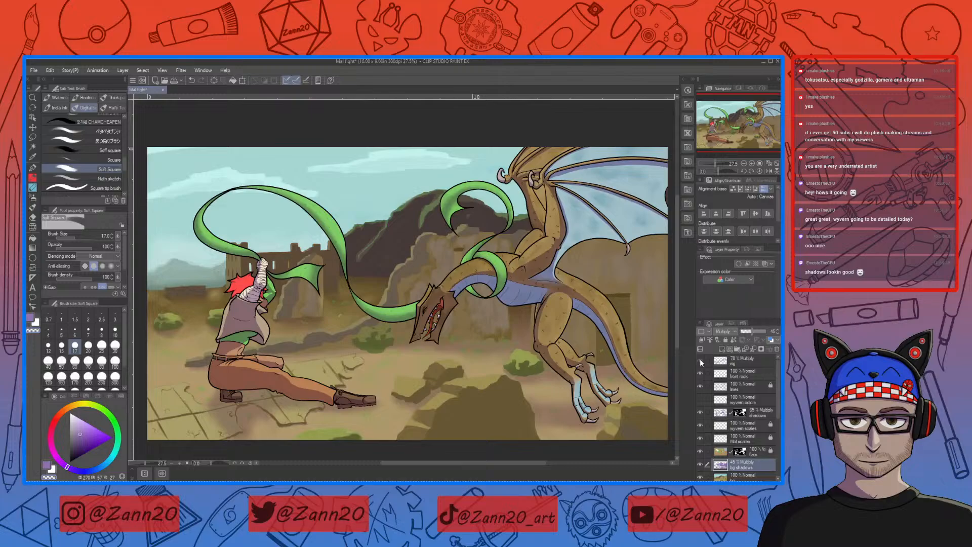
{"action": "left_click", "coordinate": [701, 360]}
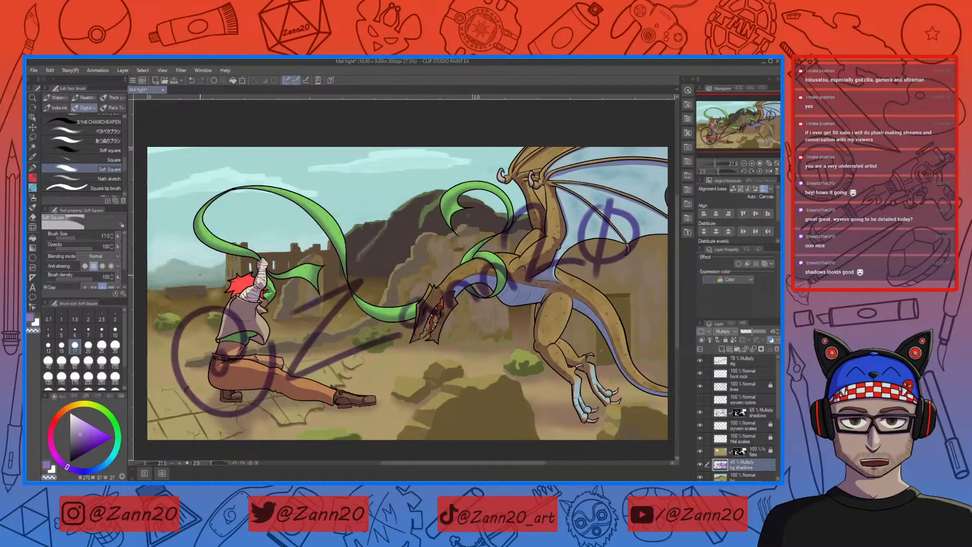